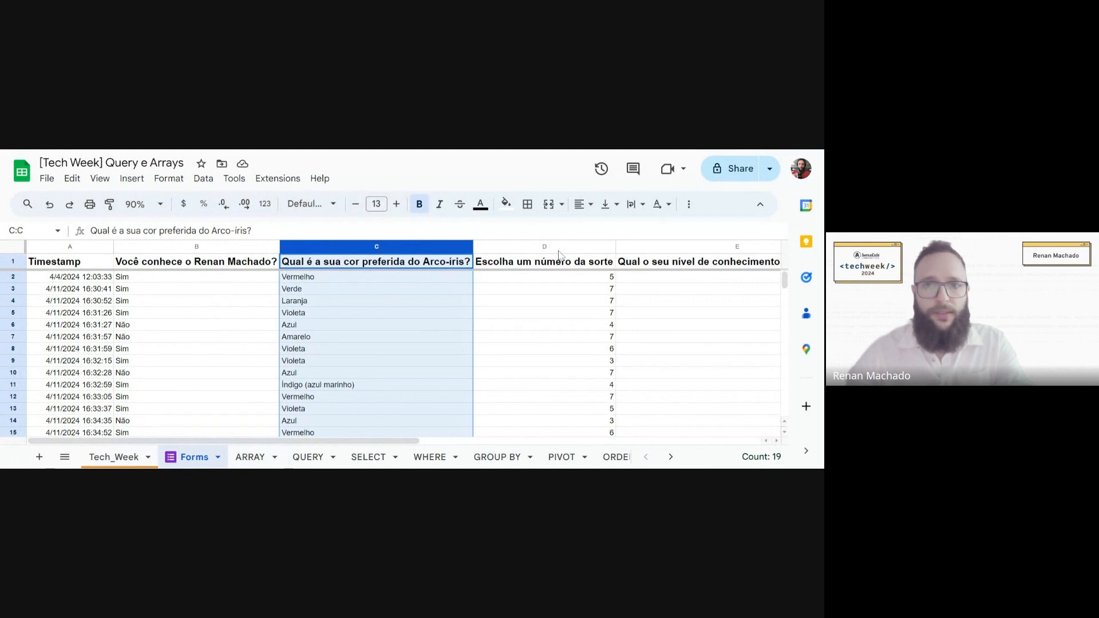
# - Define a named range called "dados" covering columns A through E of the Forms sheet
pyautogui.click(556, 248)
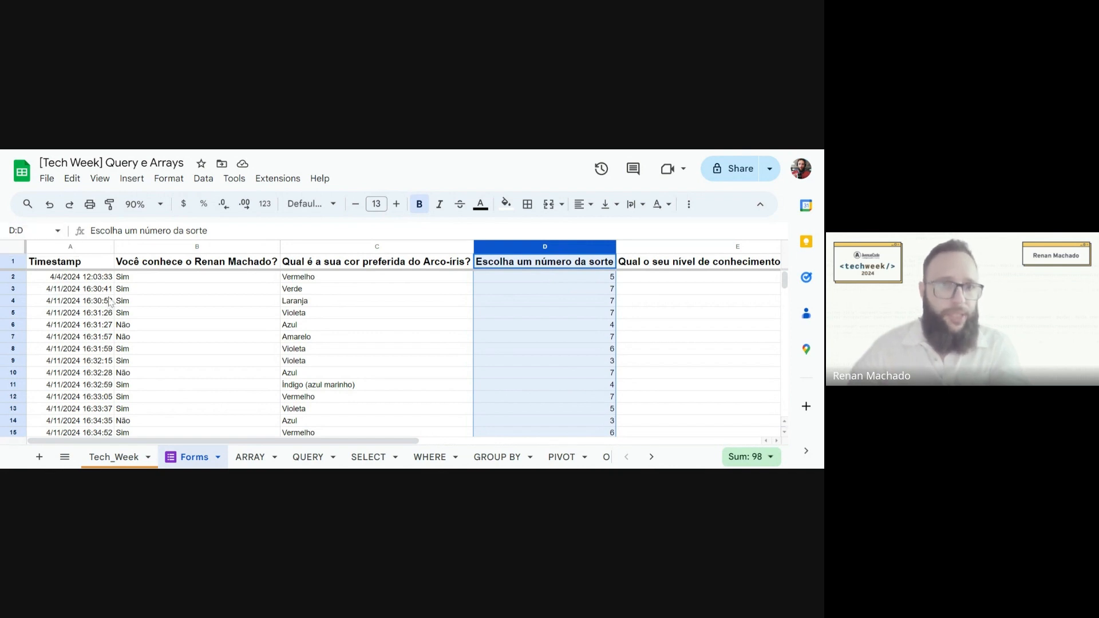
pyautogui.click(71, 247)
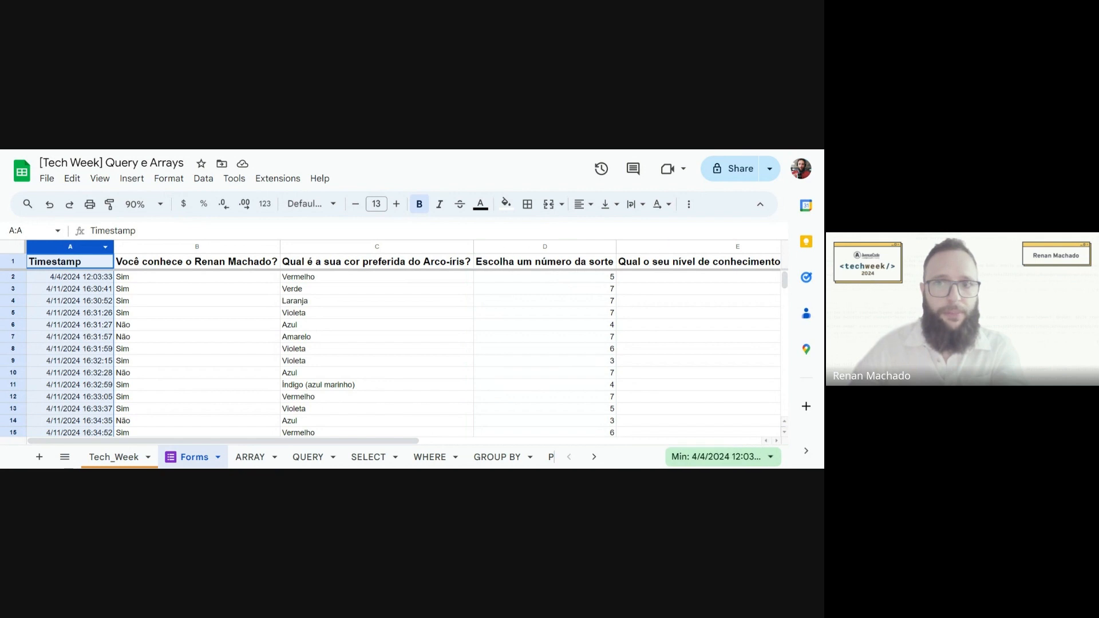
pyautogui.keyDown('shift'); pyautogui.click(716, 247); pyautogui.keyUp('shift')
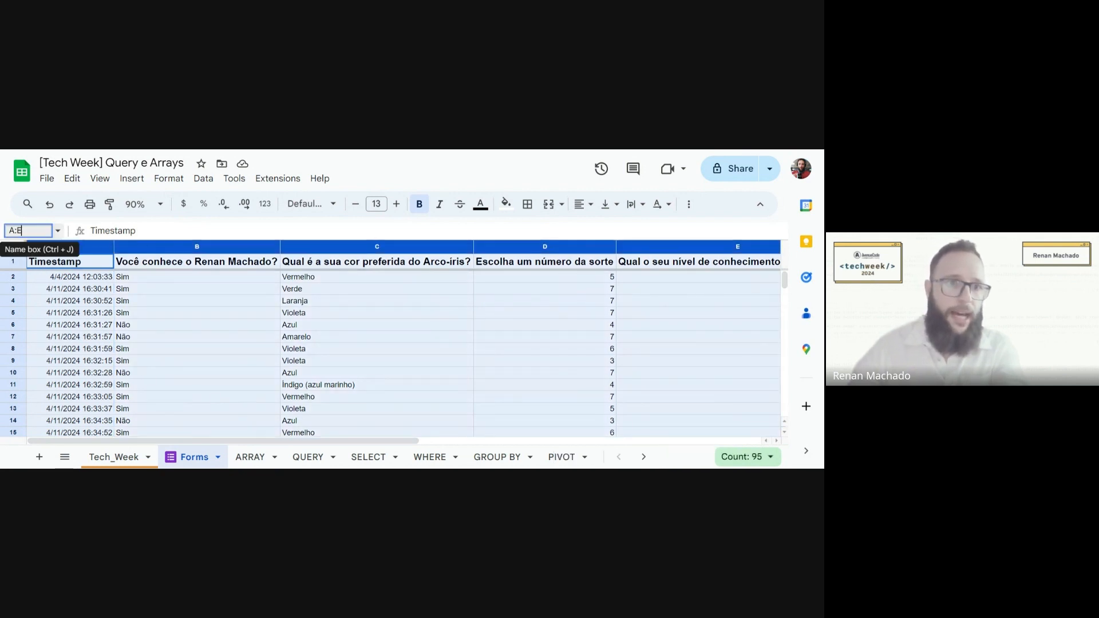
pyautogui.click(17, 230)
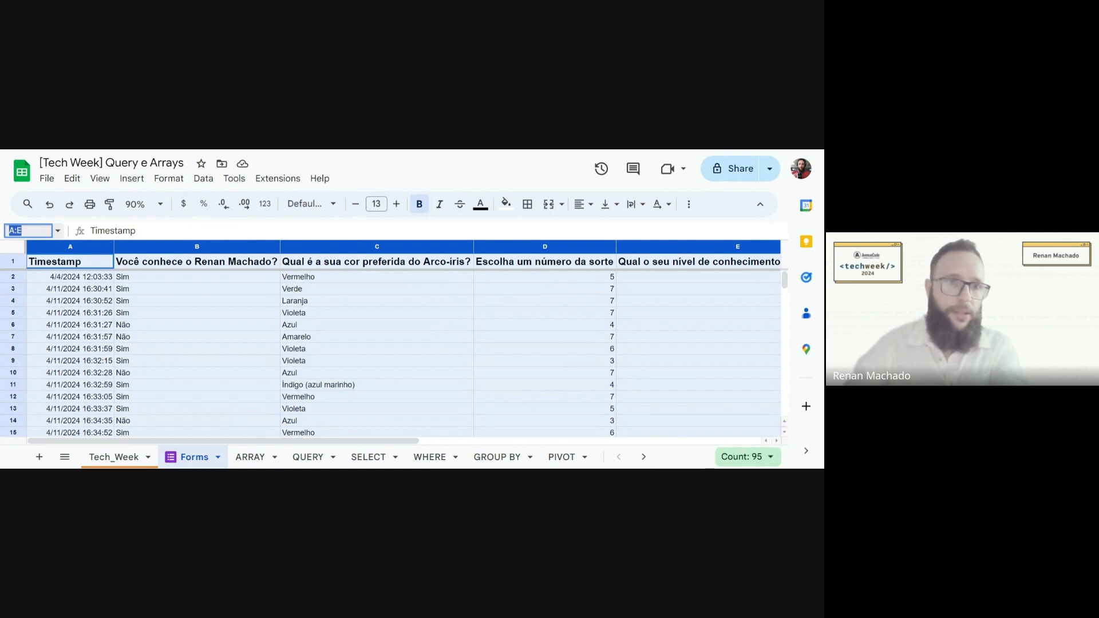
pyautogui.write('dados')
pyautogui.press('Return')
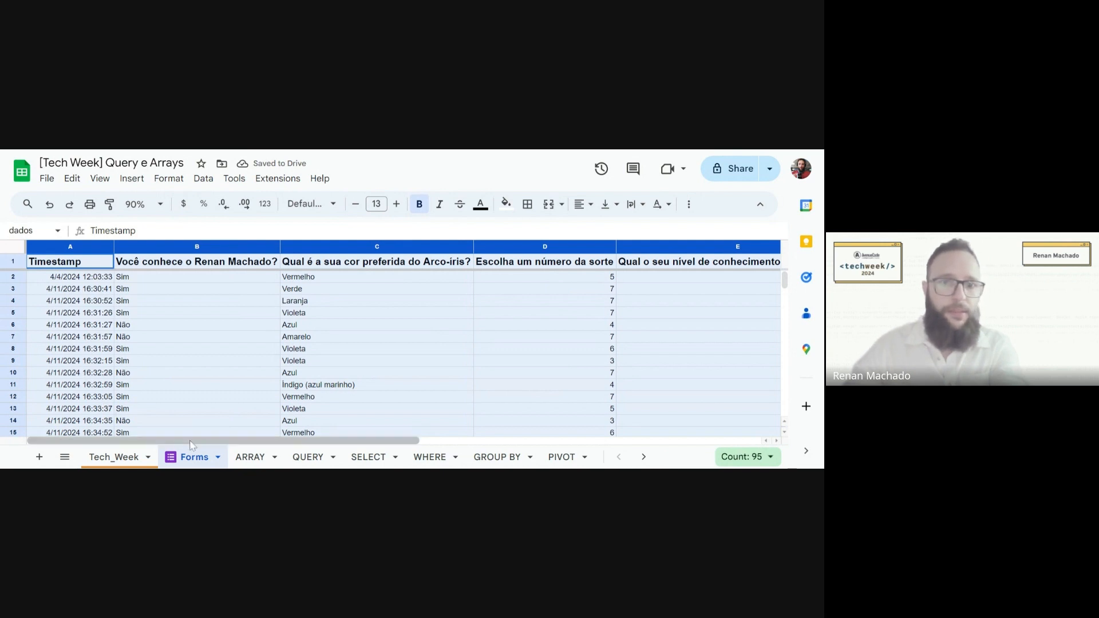
pyautogui.click(250, 457)
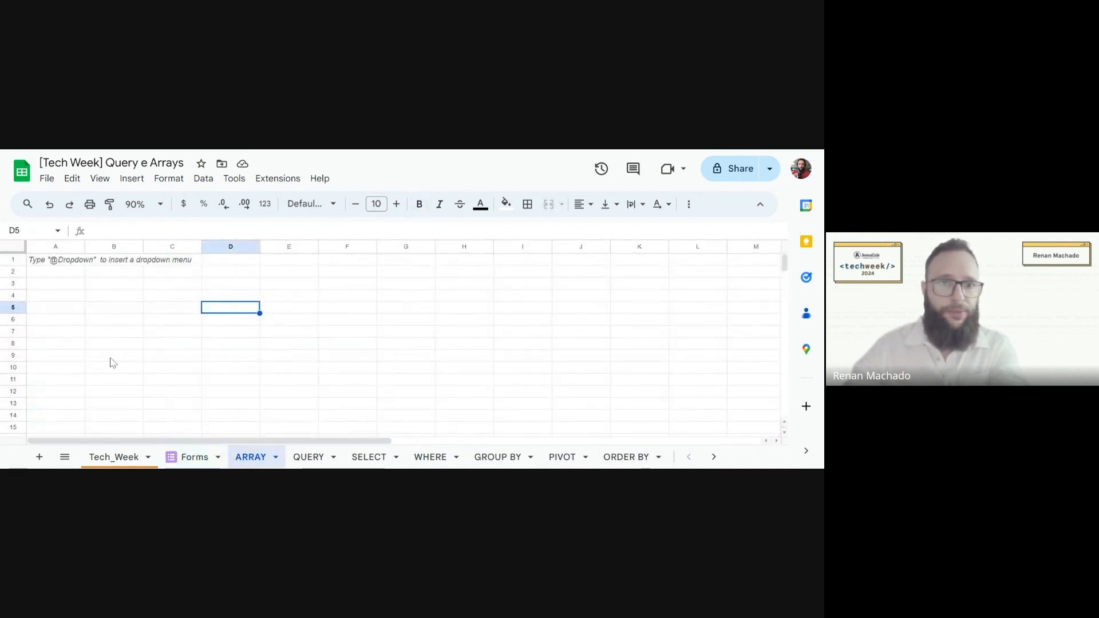
pyautogui.click(115, 285)
pyautogui.click(184, 458)
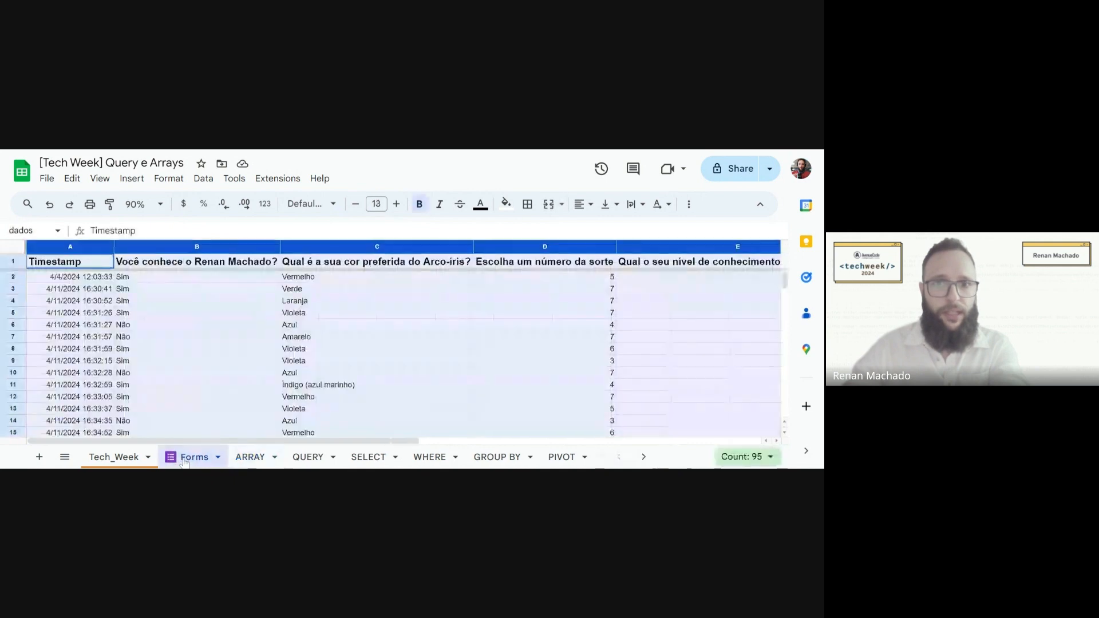
# - Enter =E1 in cell G1 of the Forms sheet to reference the spreadsheet-knowledge question header
pyautogui.click(238, 435)
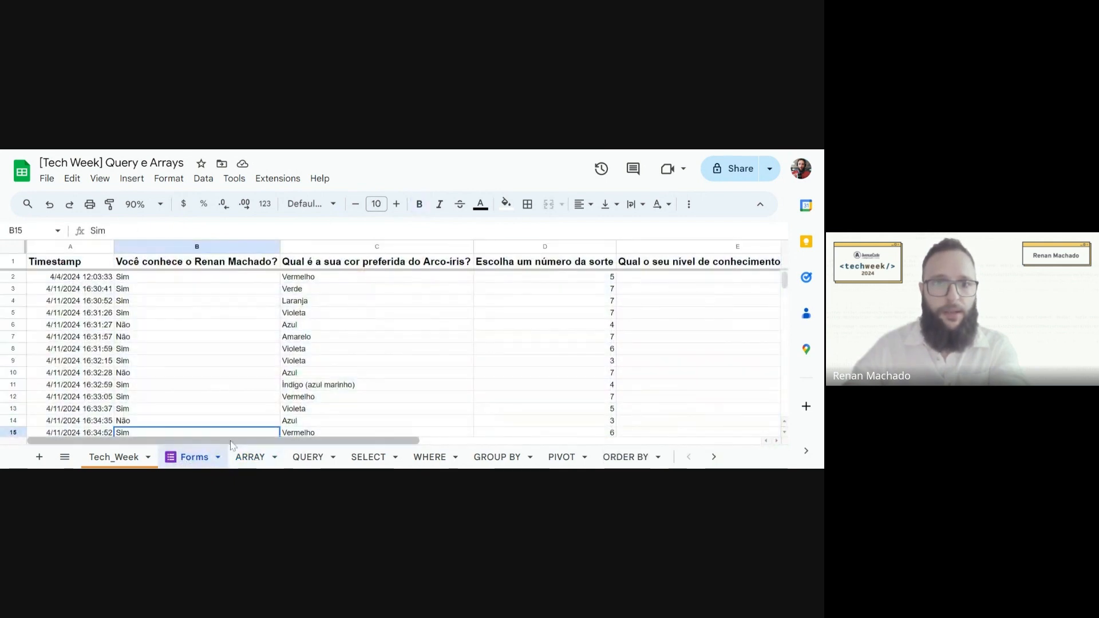
pyautogui.moveTo(232, 440); pyautogui.dragTo(447, 440)
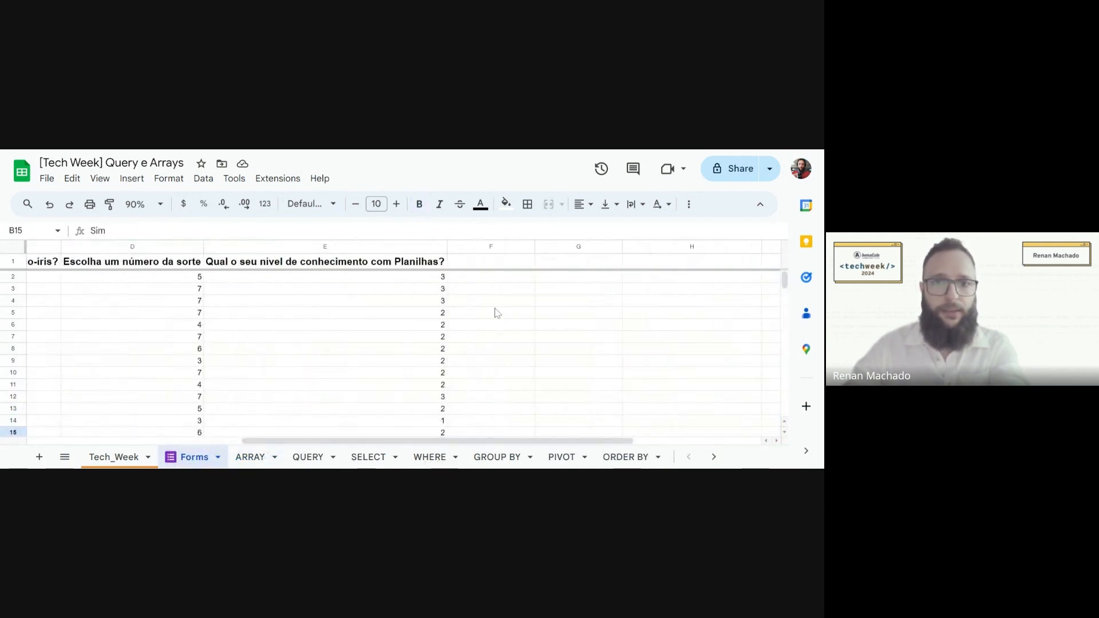
pyautogui.click(582, 262)
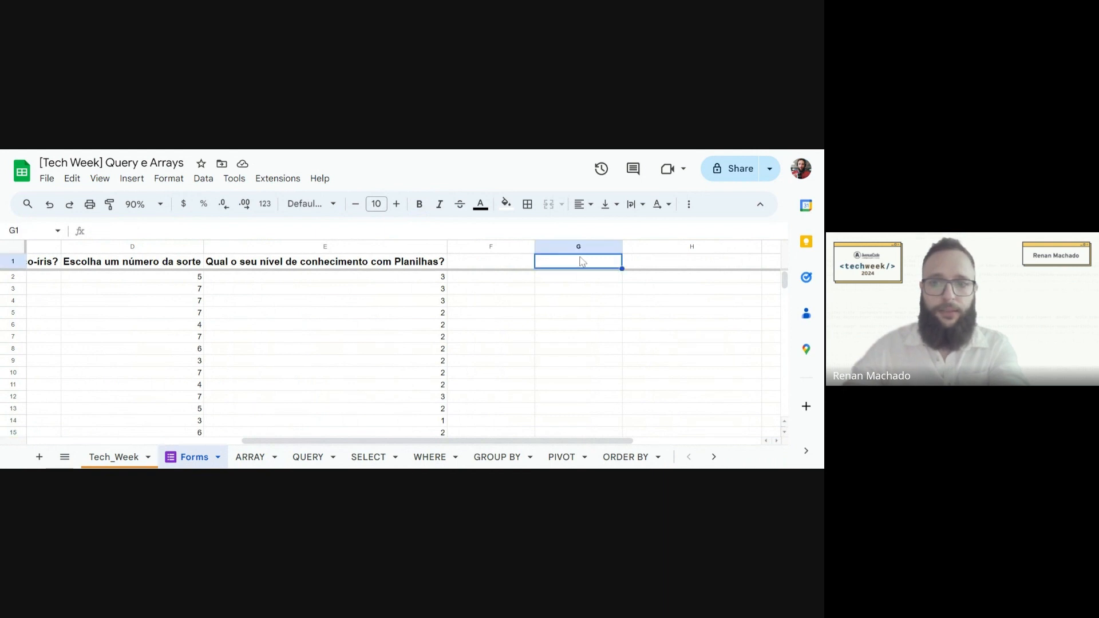
pyautogui.write('=')
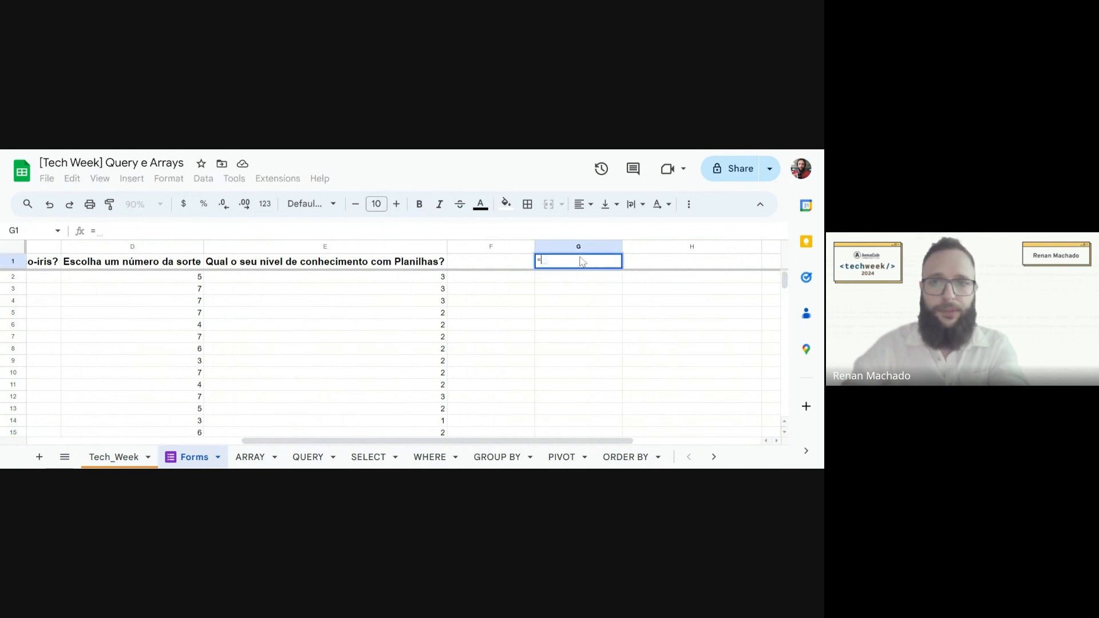
pyautogui.click(414, 261)
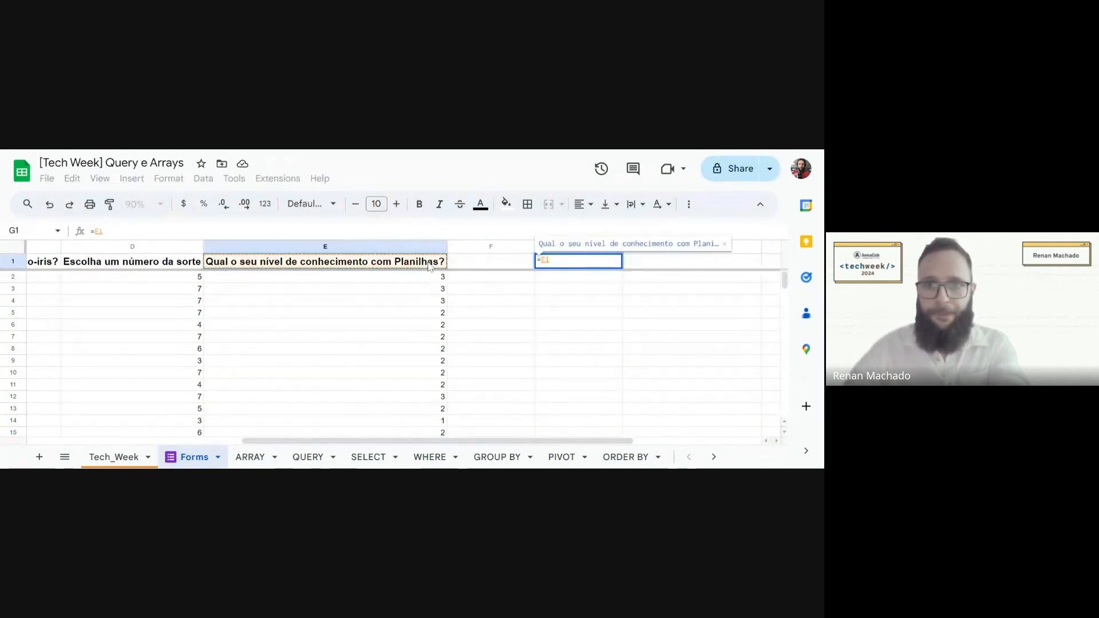
pyautogui.hotkey('ctrl', 'Return')
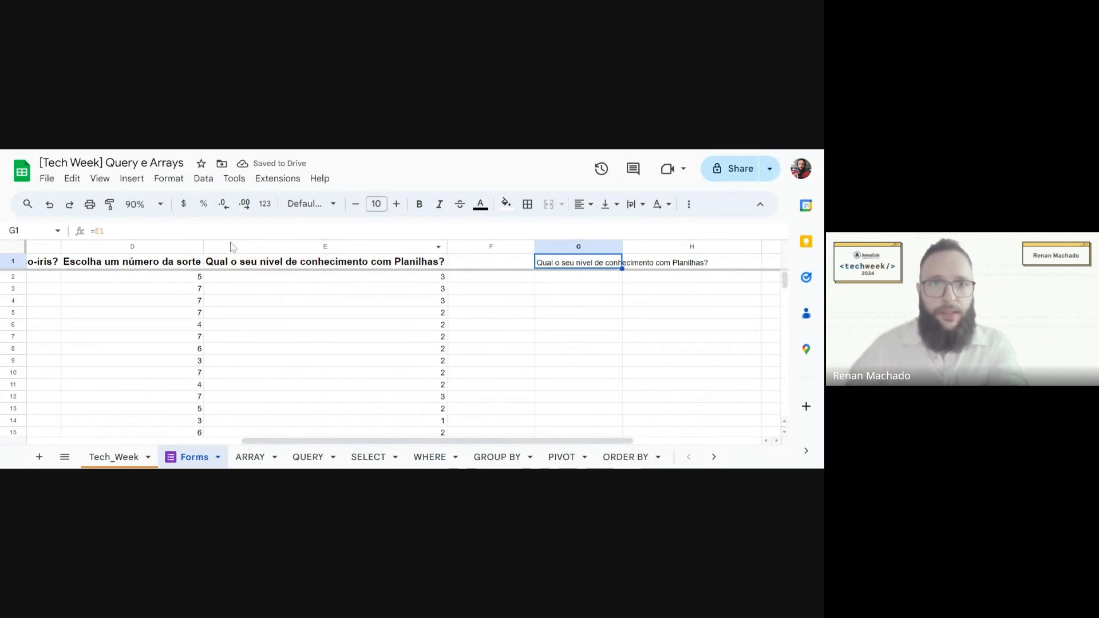
# - Extend the reference in G1 to the whole column range, making the formula =E1:E
pyautogui.press('Return')
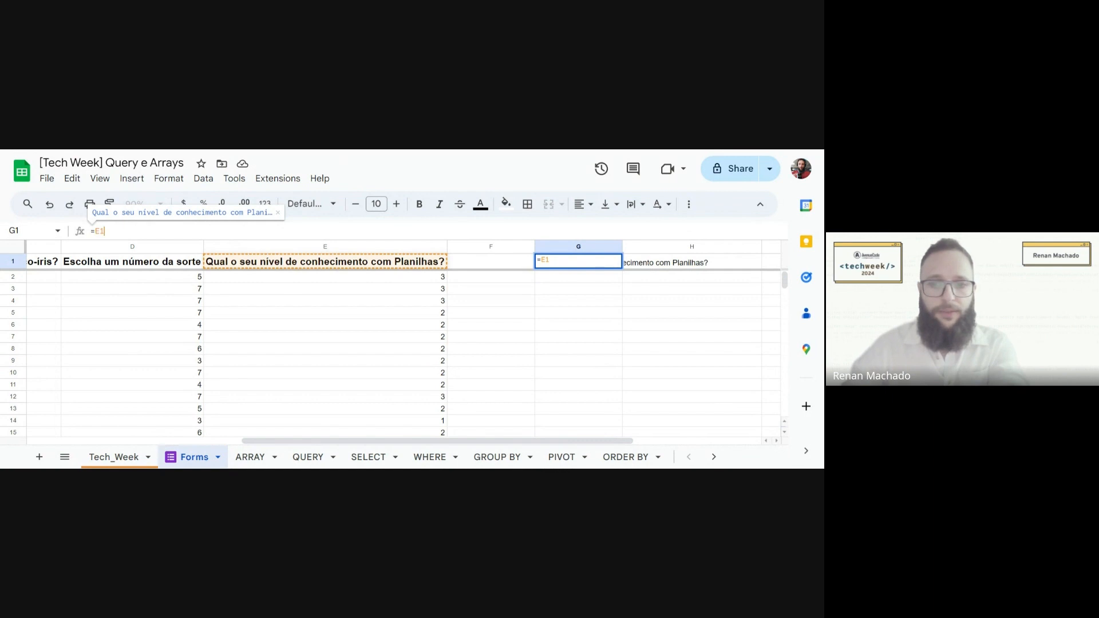
pyautogui.write(':E')
pyautogui.press('Return')
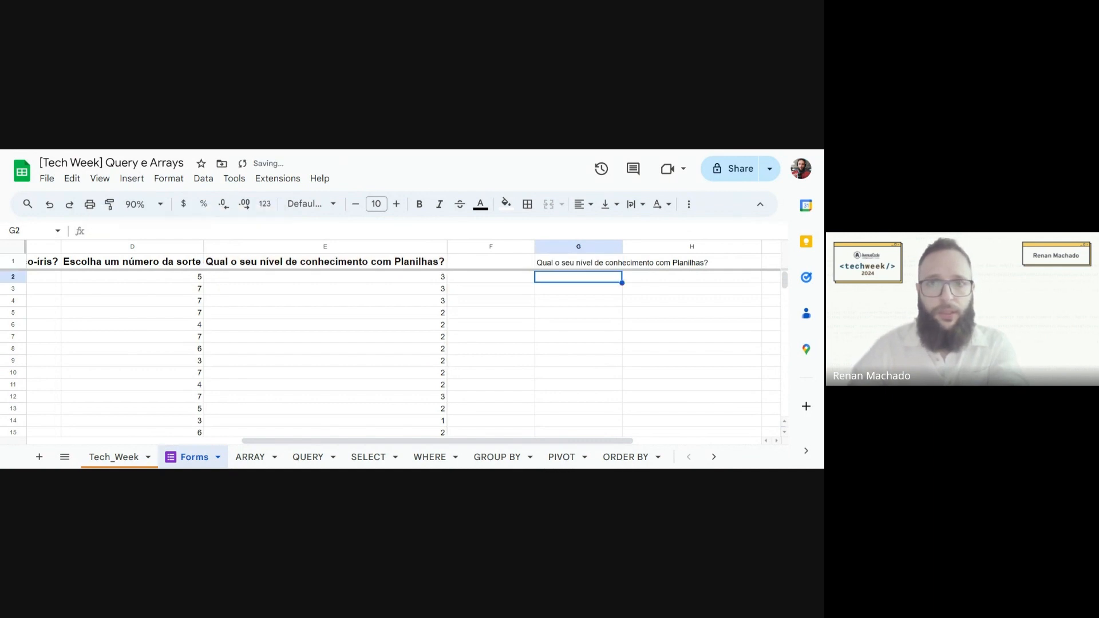
# - Replace the formula in G1 with a reference to the two-column range, =D1:E19
pyautogui.click(591, 263)
pyautogui.press('Return')
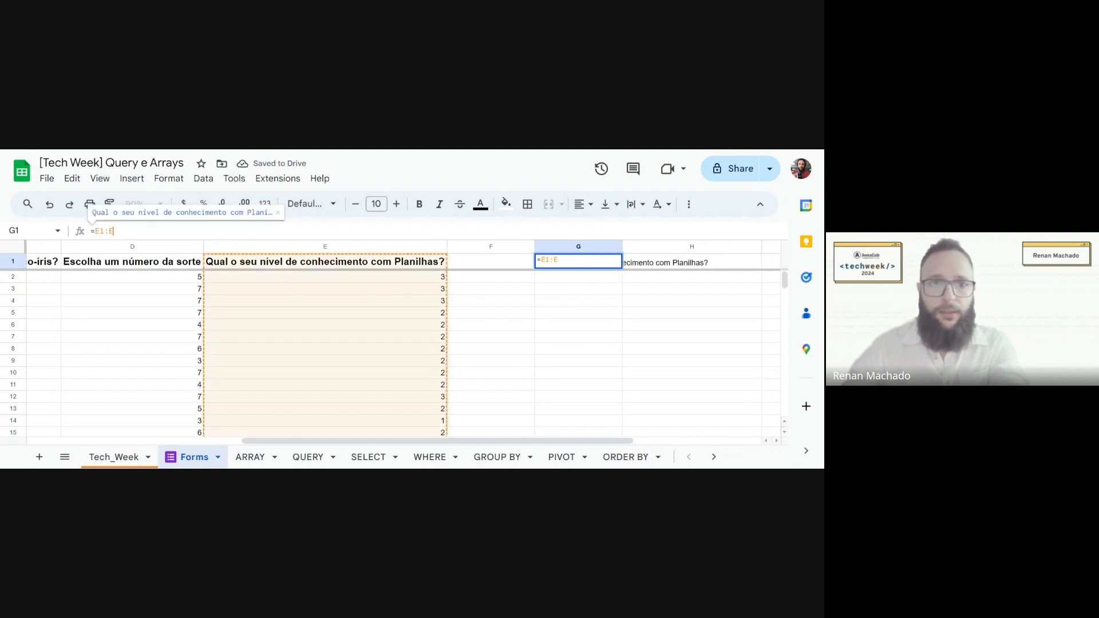
pyautogui.press('BackSpace')
pyautogui.press('BackSpace')
pyautogui.press('BackSpace')
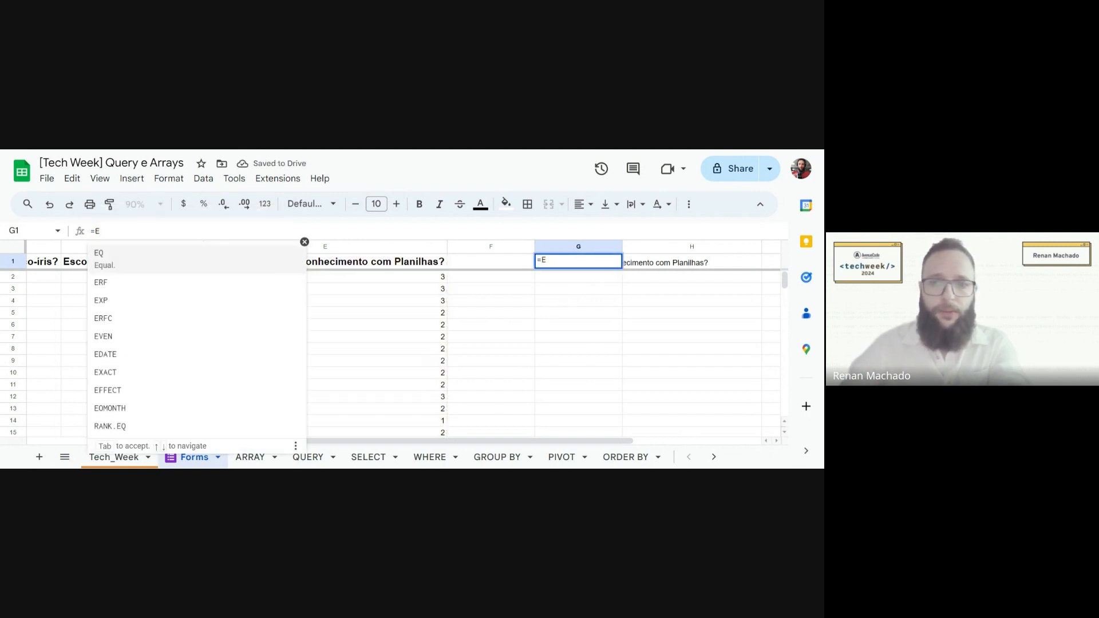
pyautogui.press('BackSpace')
pyautogui.click(127, 265)
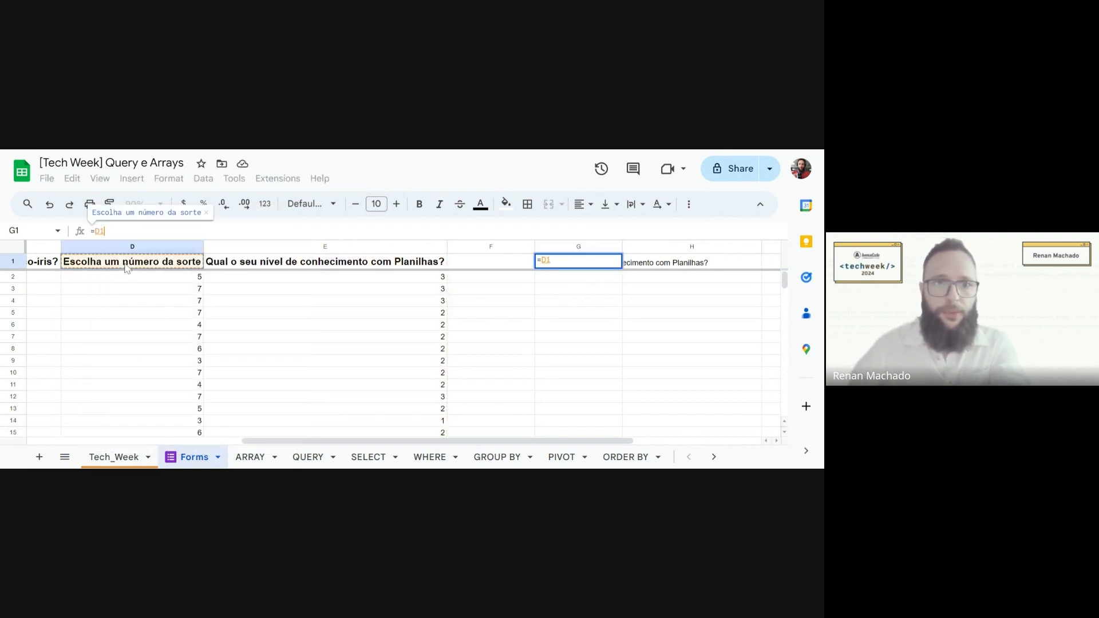
pyautogui.moveTo(127, 267); pyautogui.dragTo(401, 435)
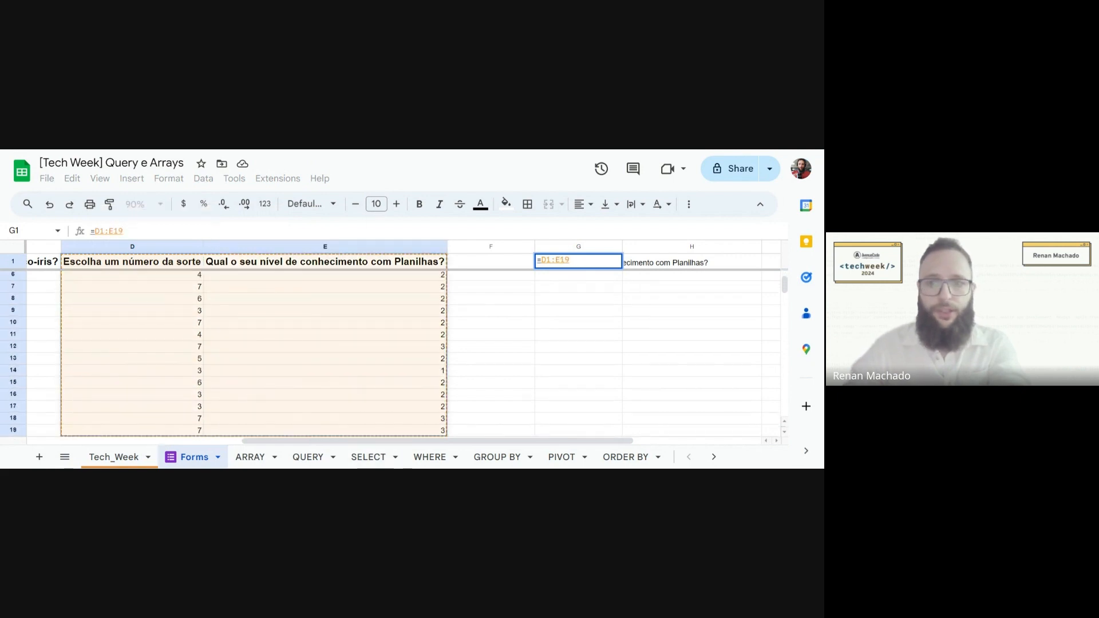
pyautogui.press('Return')
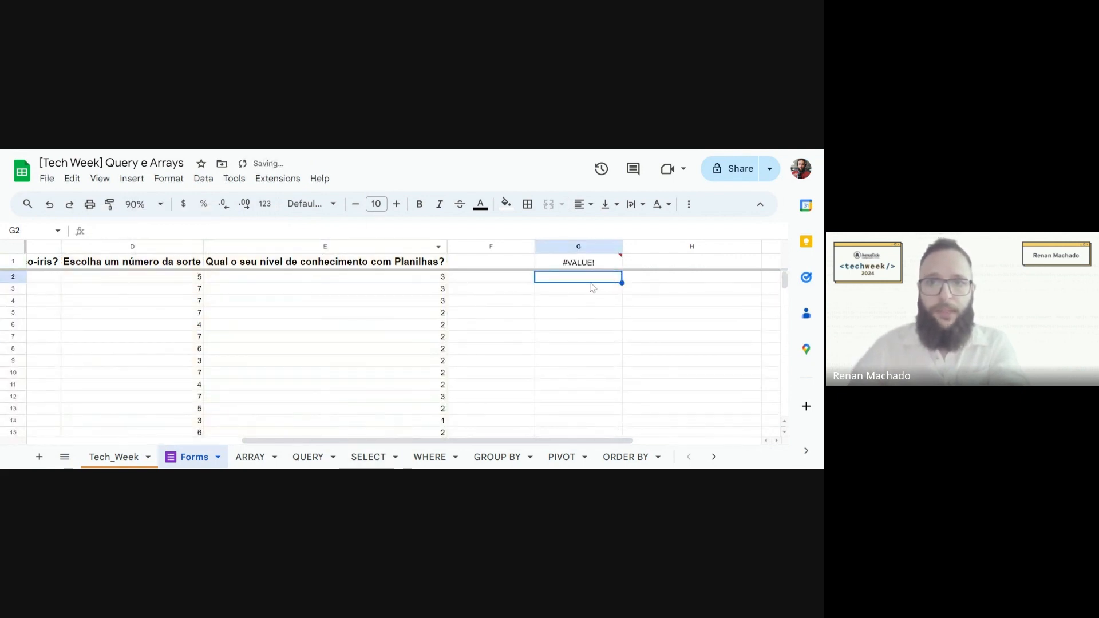
# - Wrap the range reference in G1 with the array function, making it =ARRAYFORMULA(D1:E19)
pyautogui.moveTo(617, 263)
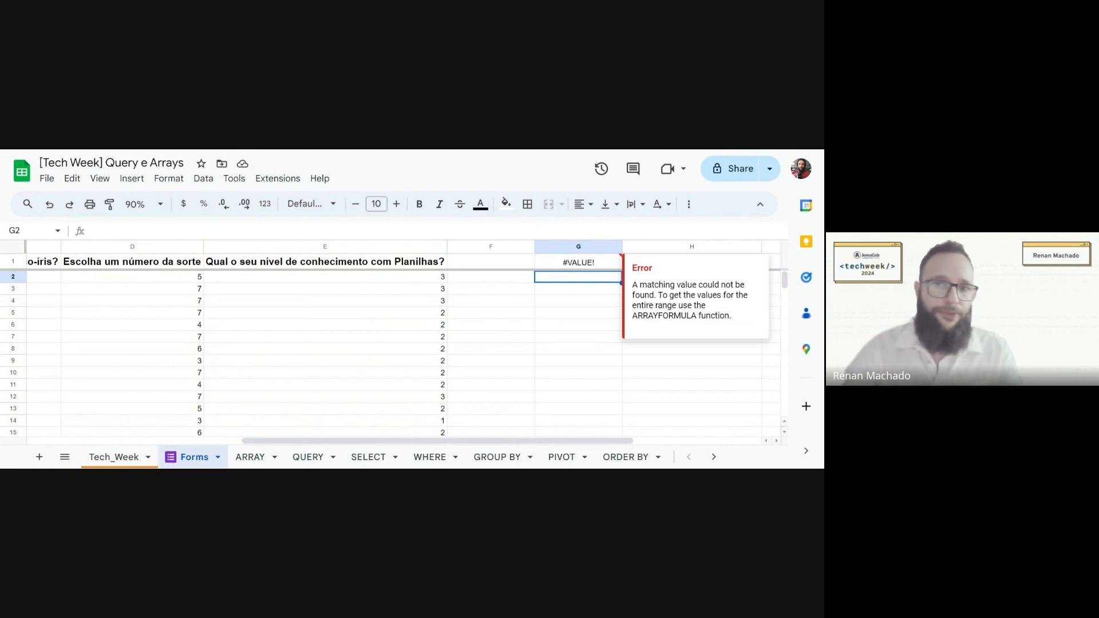
pyautogui.click(614, 265)
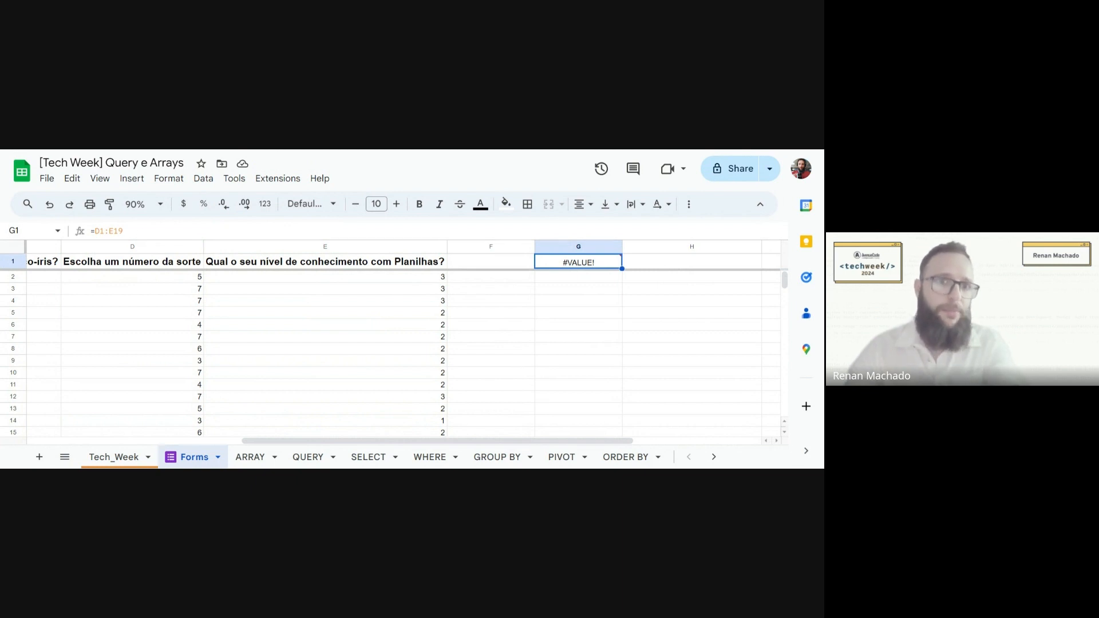
pyautogui.click(95, 231)
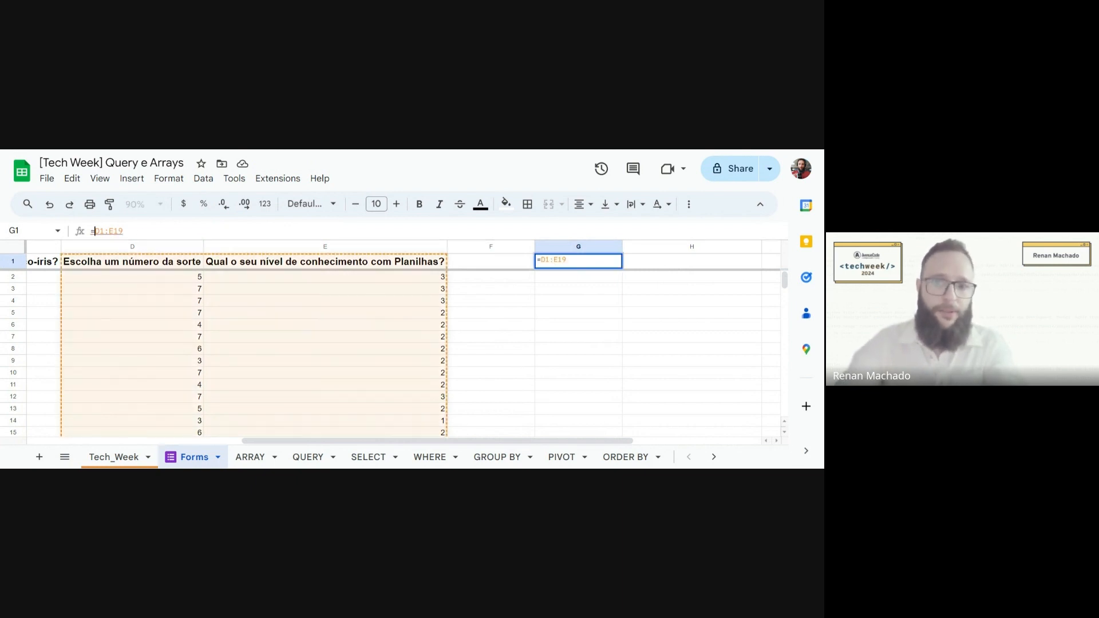
pyautogui.write('ARRAY')
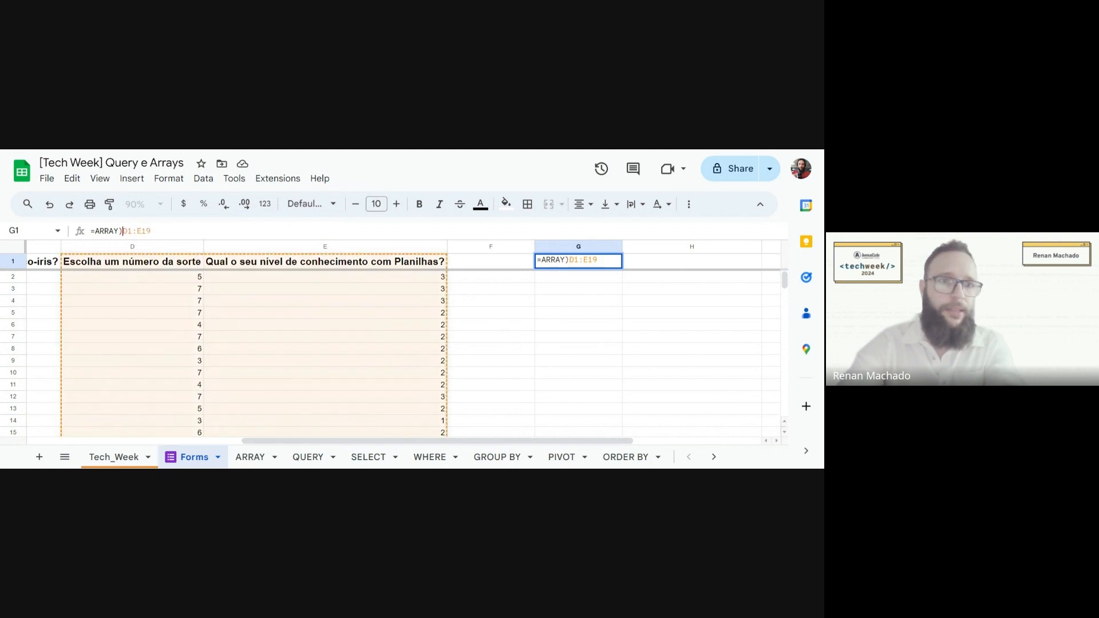
pyautogui.write('FPR')
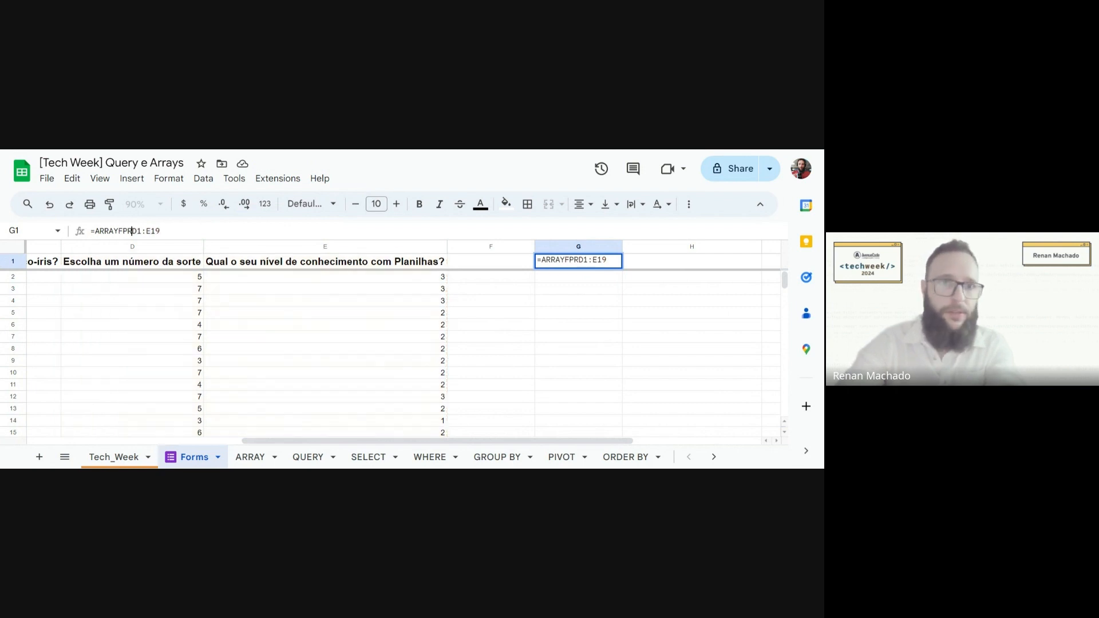
pyautogui.press('BackSpace')
pyautogui.press('BackSpace')
pyautogui.write('ORMU')
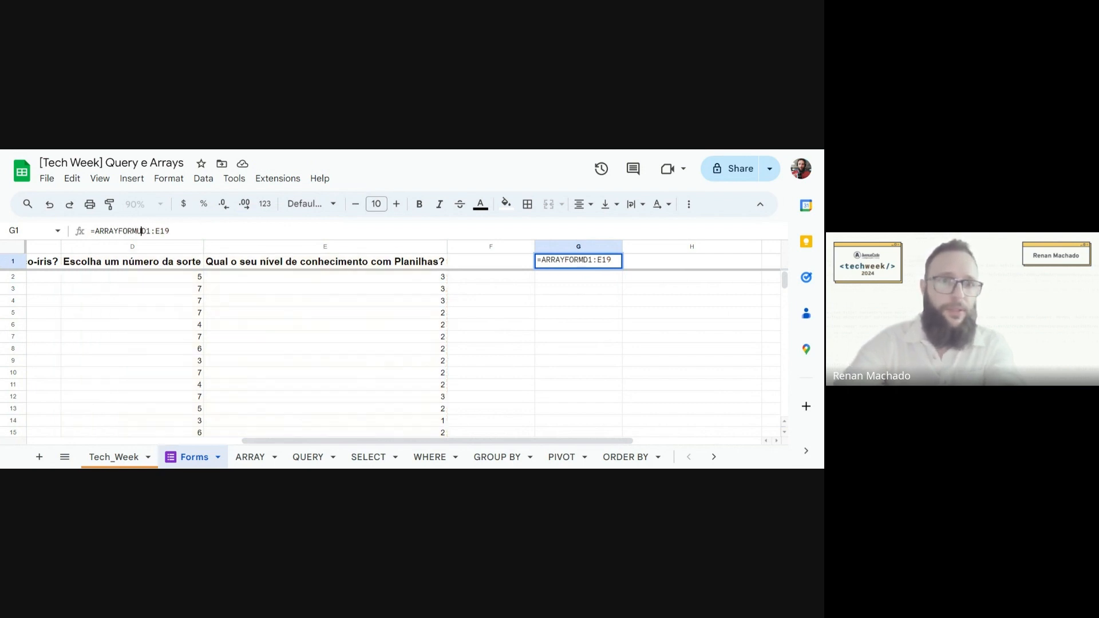
pyautogui.write('LA(D1:E19')
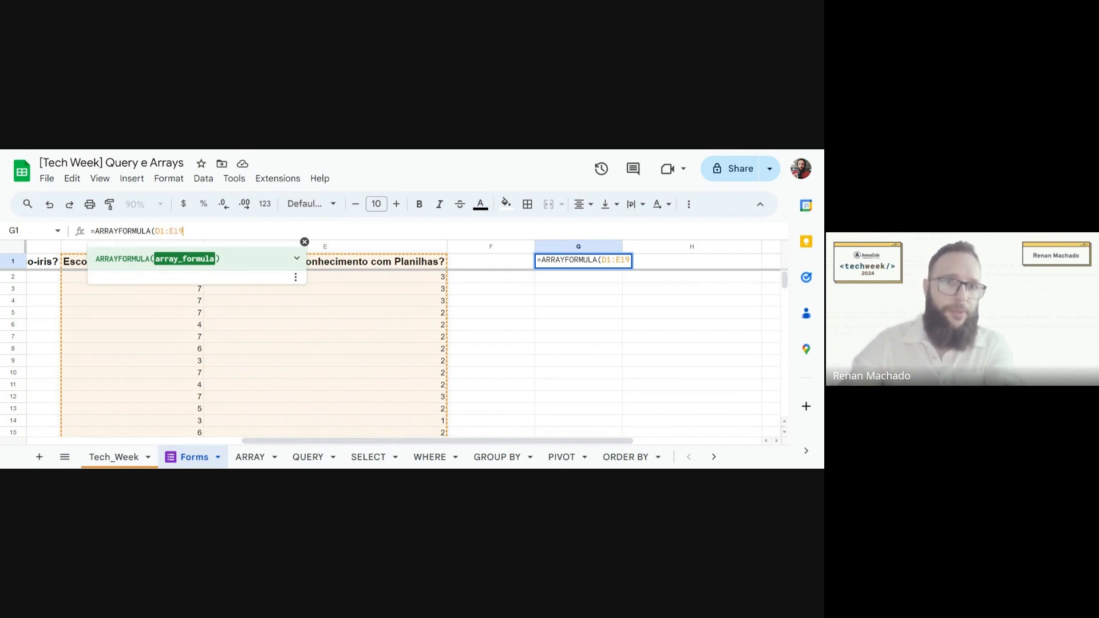
pyautogui.write(')')
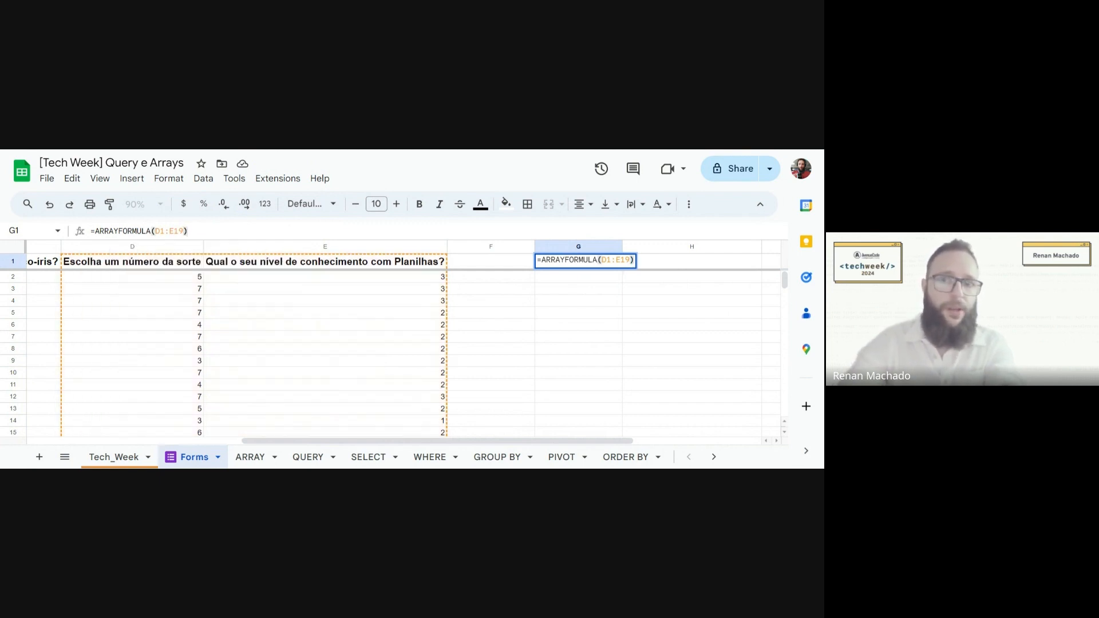
pyautogui.press('Return')
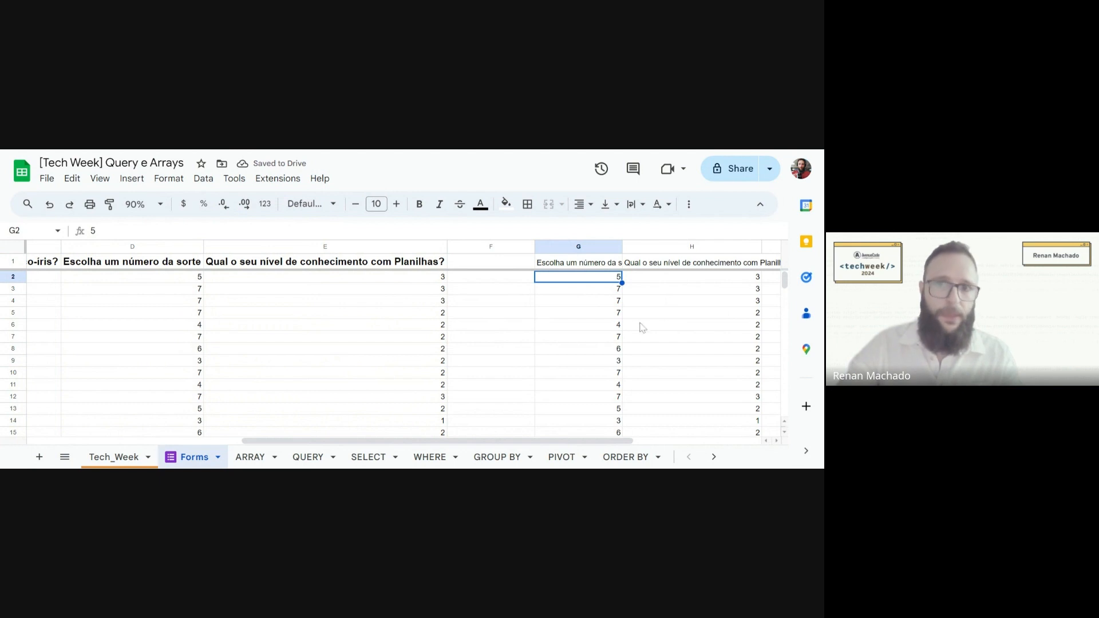
# - Fill cell G1, which holds the array formula, with a light orange background
pyautogui.click(577, 265)
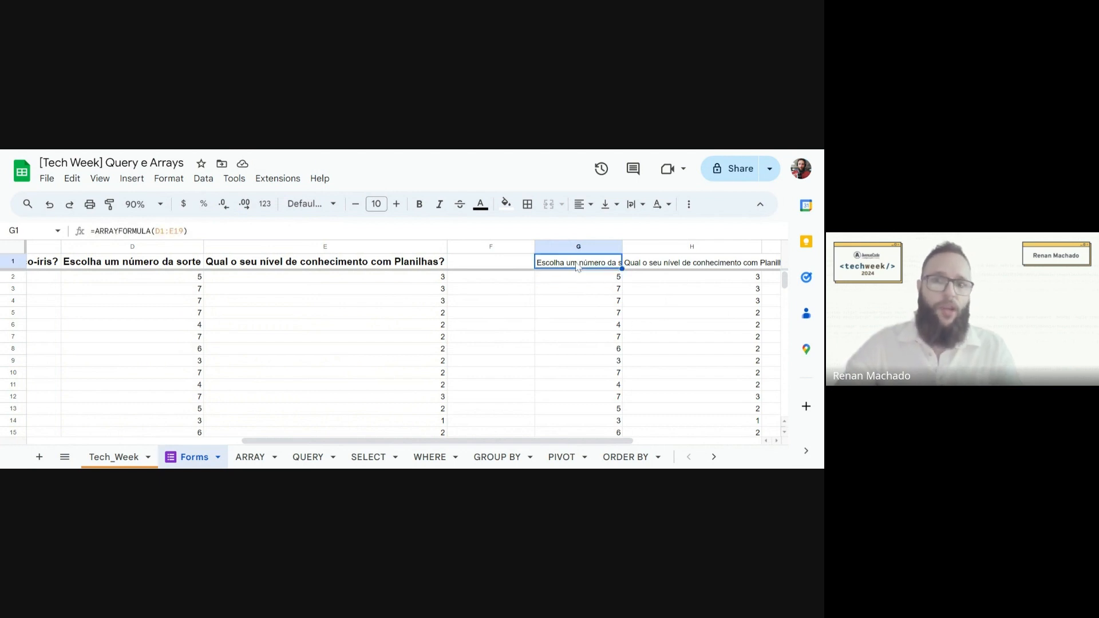
pyautogui.click(506, 204)
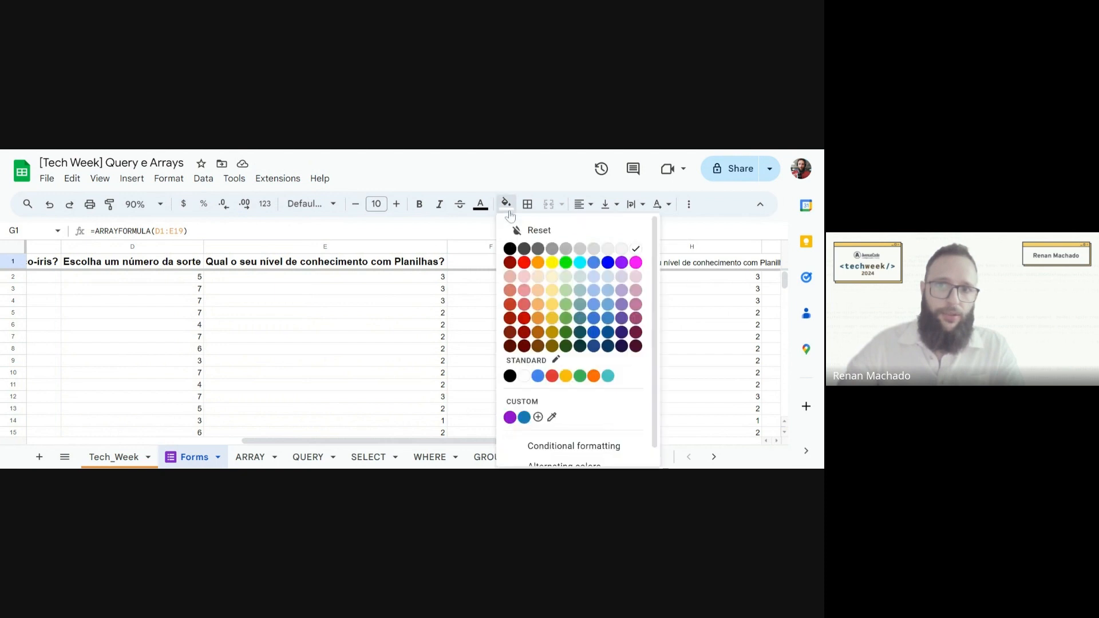
pyautogui.click(539, 290)
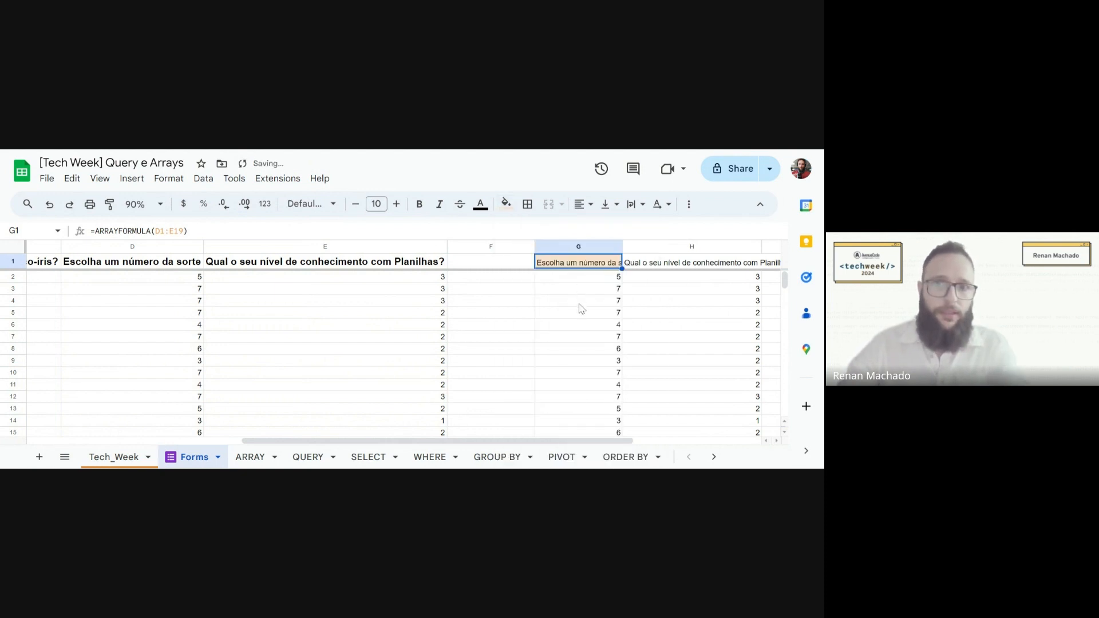
# - Try to clear individual cells such as G7 inside the array formula's output in columns G and H
pyautogui.moveTo(579, 302); pyautogui.dragTo(650, 366)
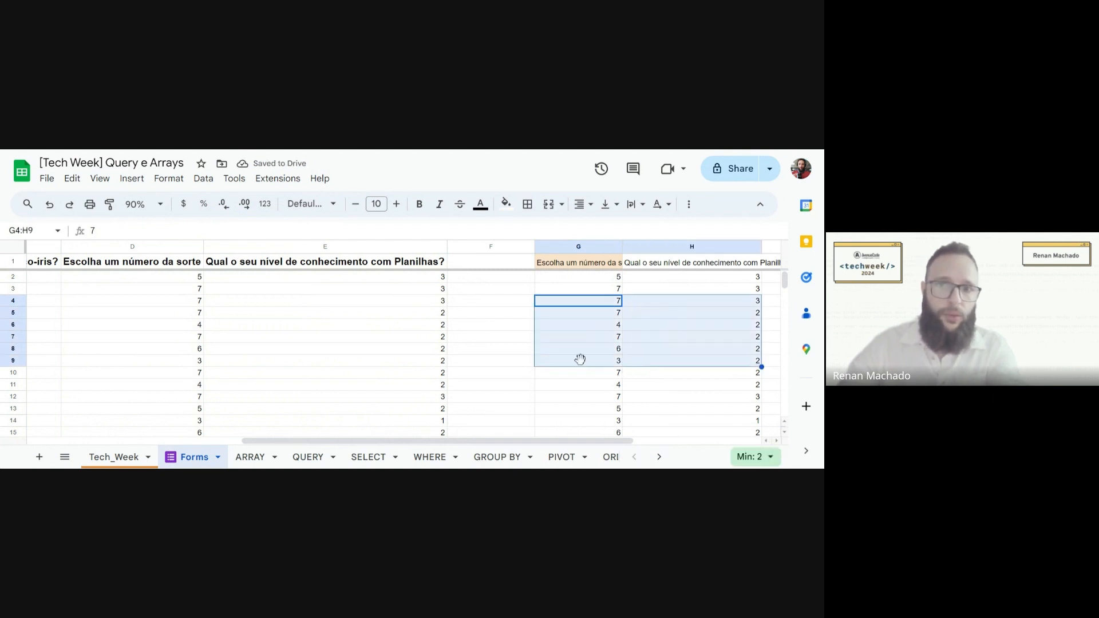
pyautogui.click(595, 341)
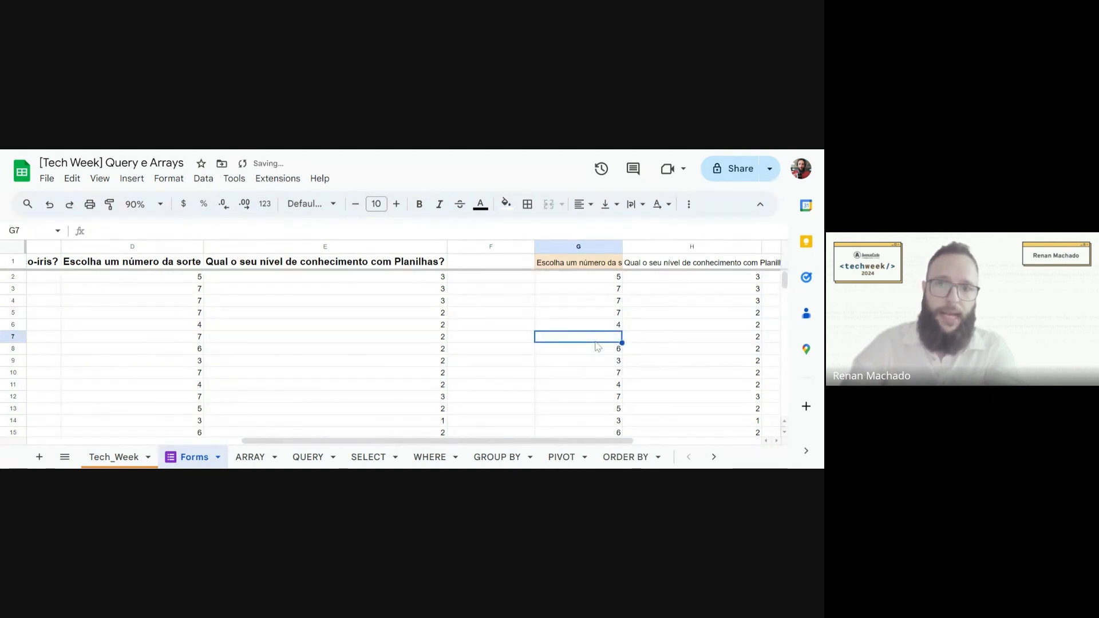
pyautogui.press('Down')
pyautogui.press('Down')
pyautogui.press('Right')
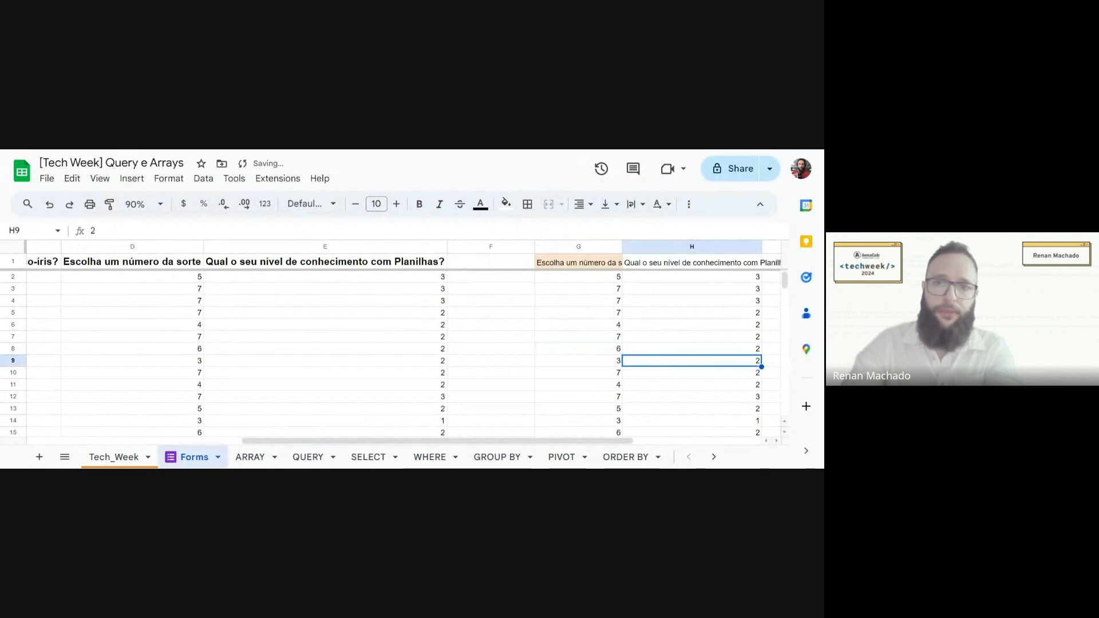
# - Try to clear cells H8 and G9 inside the array formula's output
pyautogui.press('Up')
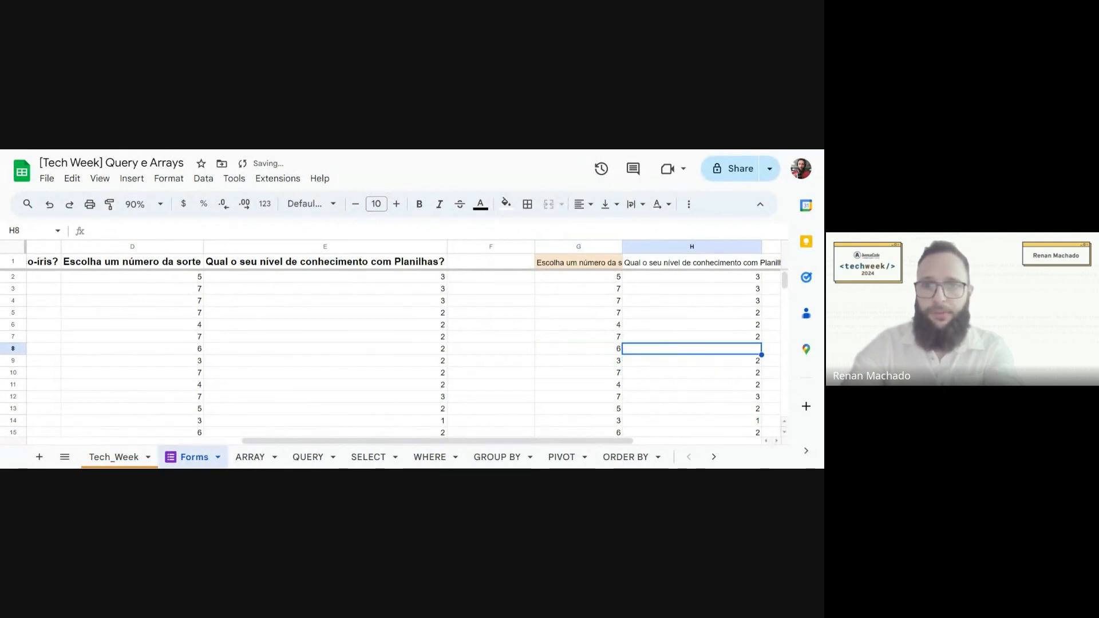
pyautogui.press('Left')
pyautogui.press('Down')
pyautogui.press('Delete')
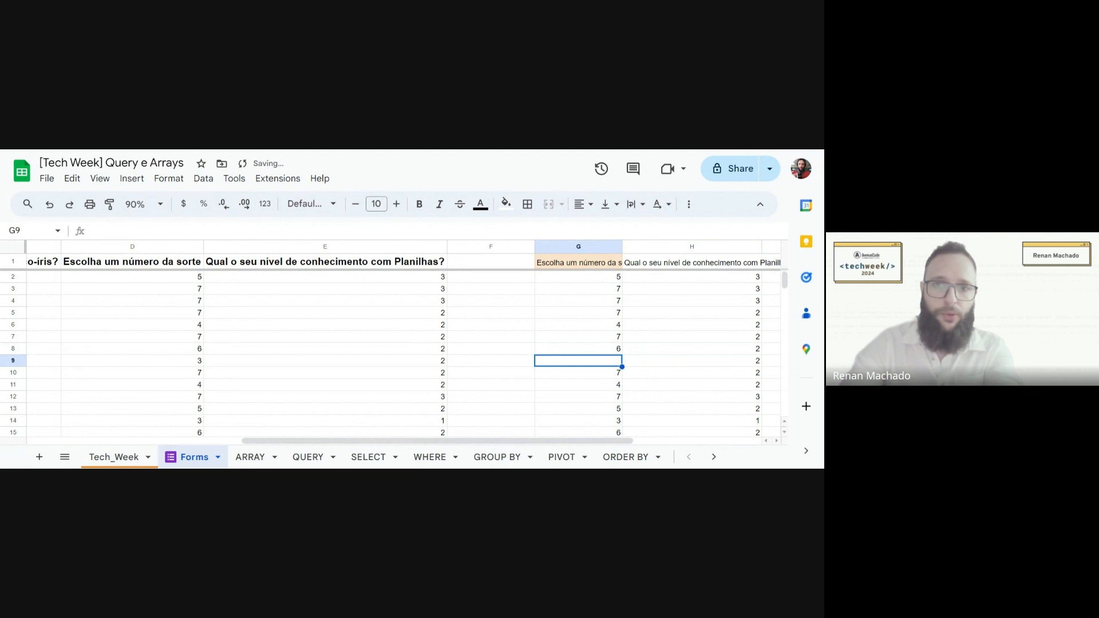
# - Enter the text "sdfsdf" in G6, inside the array formula's output, and inspect the error in G1
pyautogui.click(578, 324)
pyautogui.write('sdfsdf')
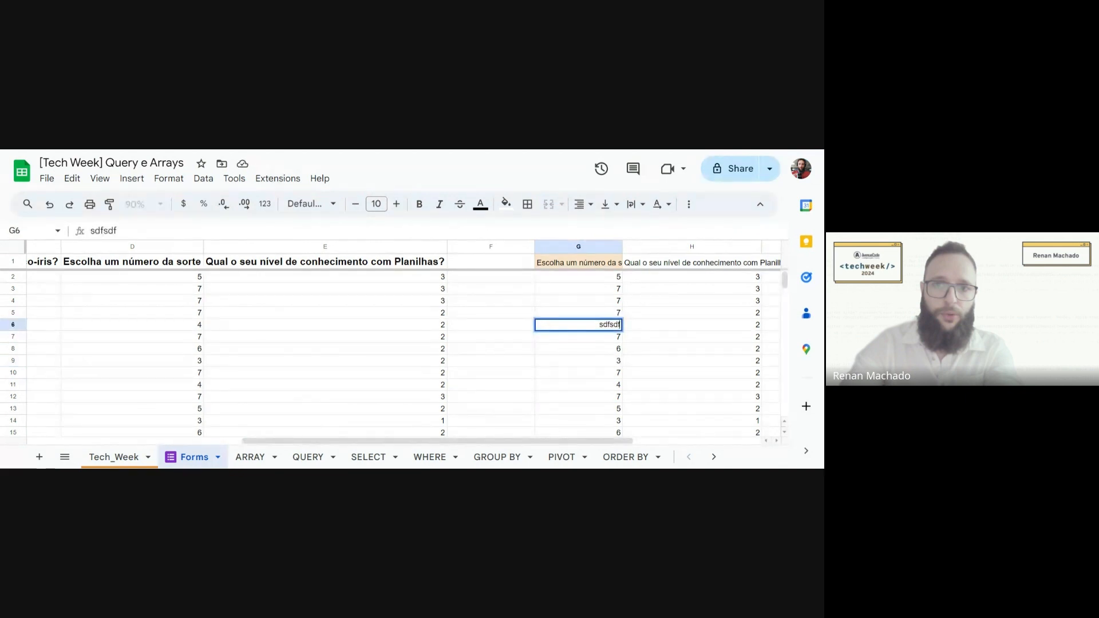
pyautogui.press('Return')
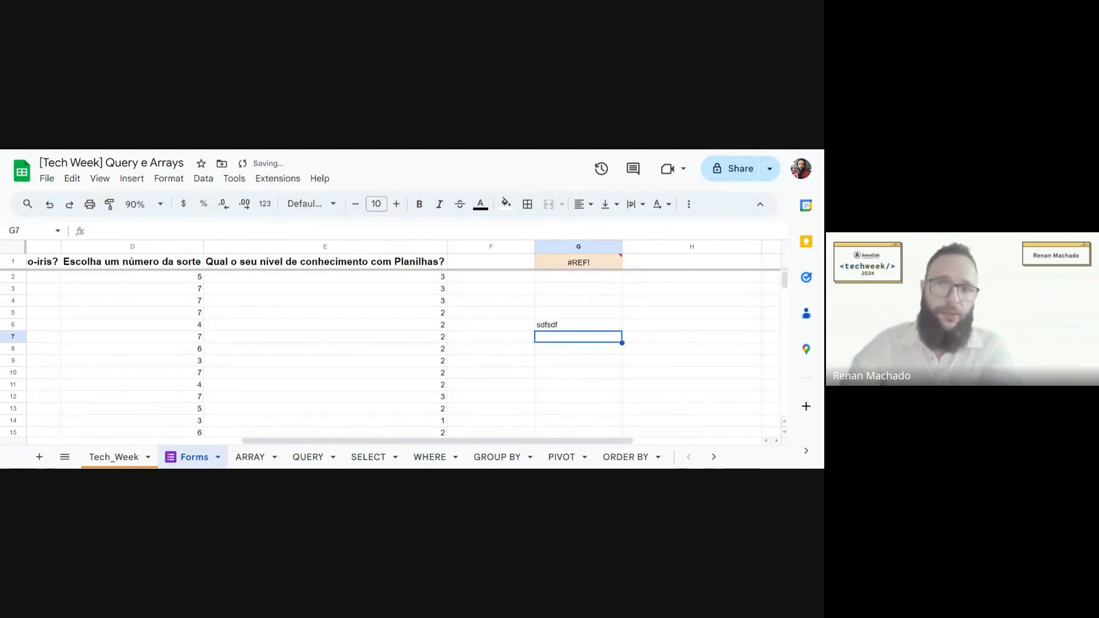
pyautogui.moveTo(560, 266)
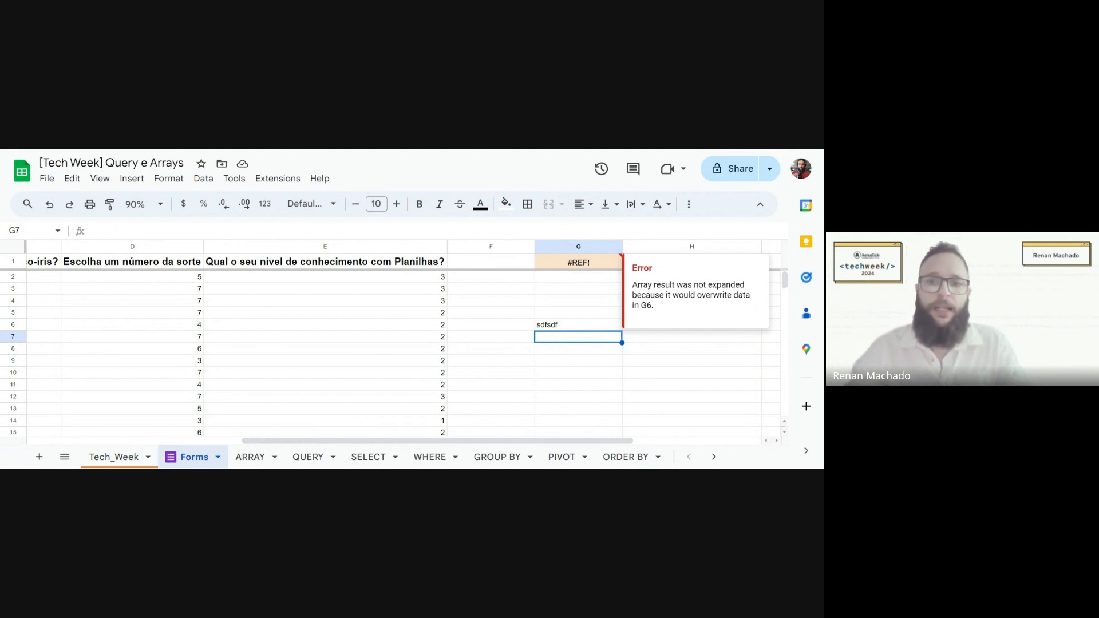
# - Clear the text from G6 and return to the array formula cell G1
pyautogui.click(561, 326)
pyautogui.press('Delete')
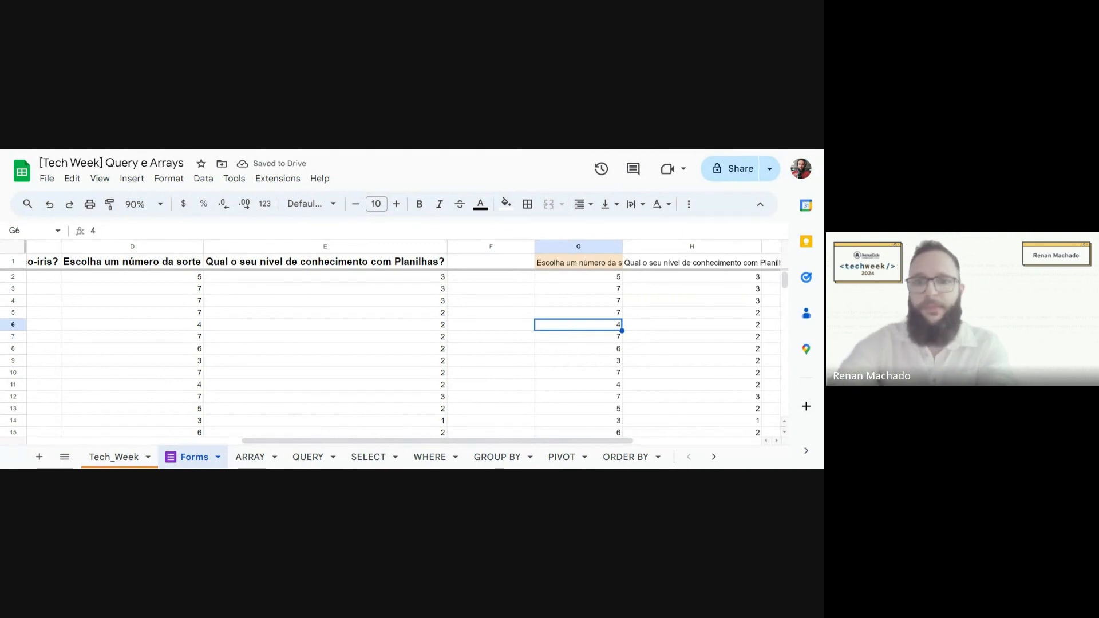
pyautogui.press('Up')
pyautogui.press('Up')
pyautogui.press('Up')
pyautogui.press('Up')
pyautogui.press('Up')
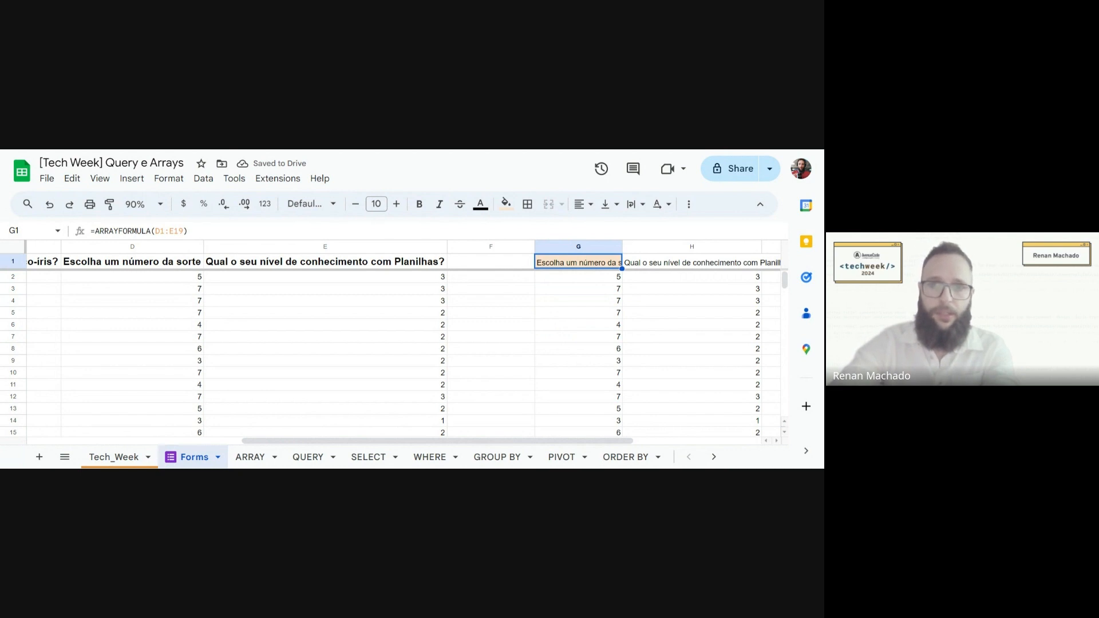
# - Examine the form answer columns, selecting the lucky number column D and the knowledge level column E in turn
pyautogui.press('Left')
pyautogui.press('Left')
pyautogui.press('Left')
pyautogui.press('Left')
pyautogui.press('Left')
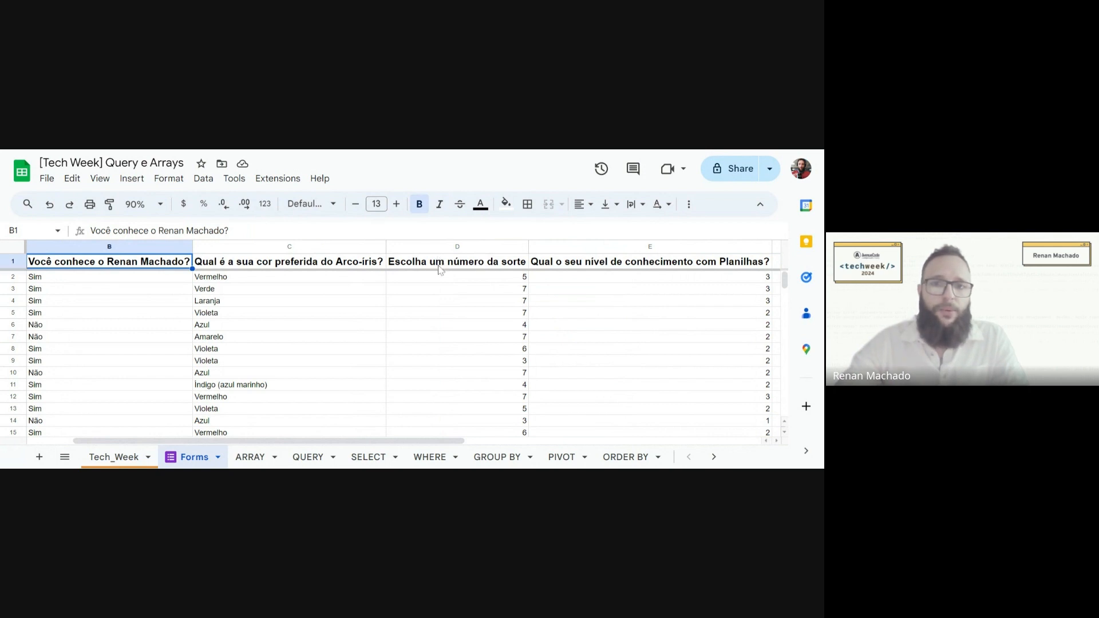
pyautogui.click(461, 302)
pyautogui.click(461, 327)
pyautogui.click(448, 399)
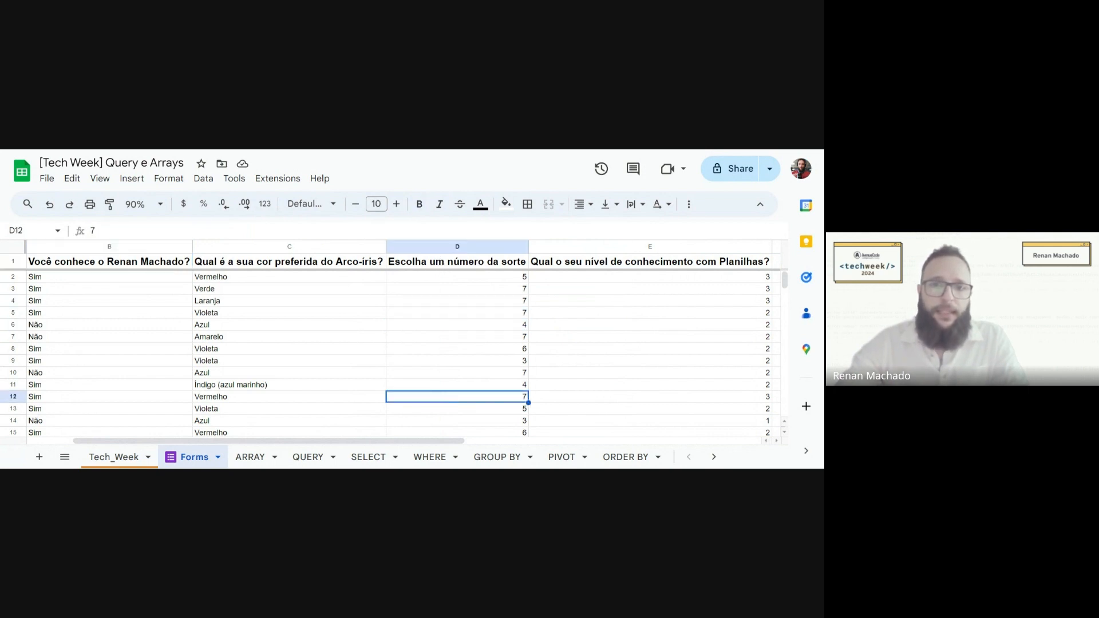
pyautogui.click(448, 248)
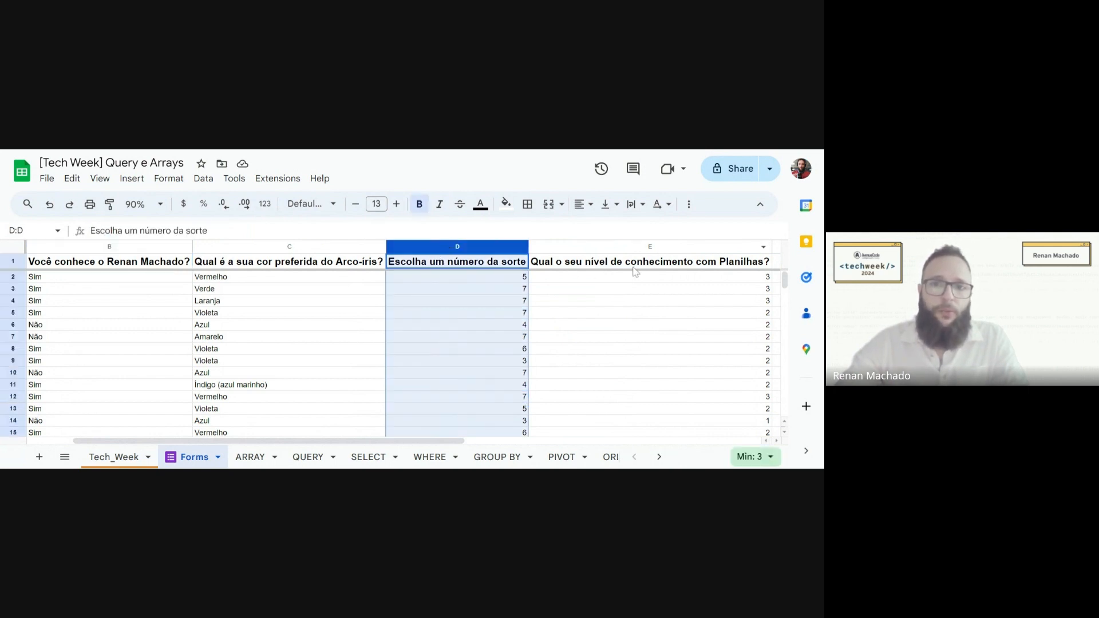
pyautogui.click(657, 248)
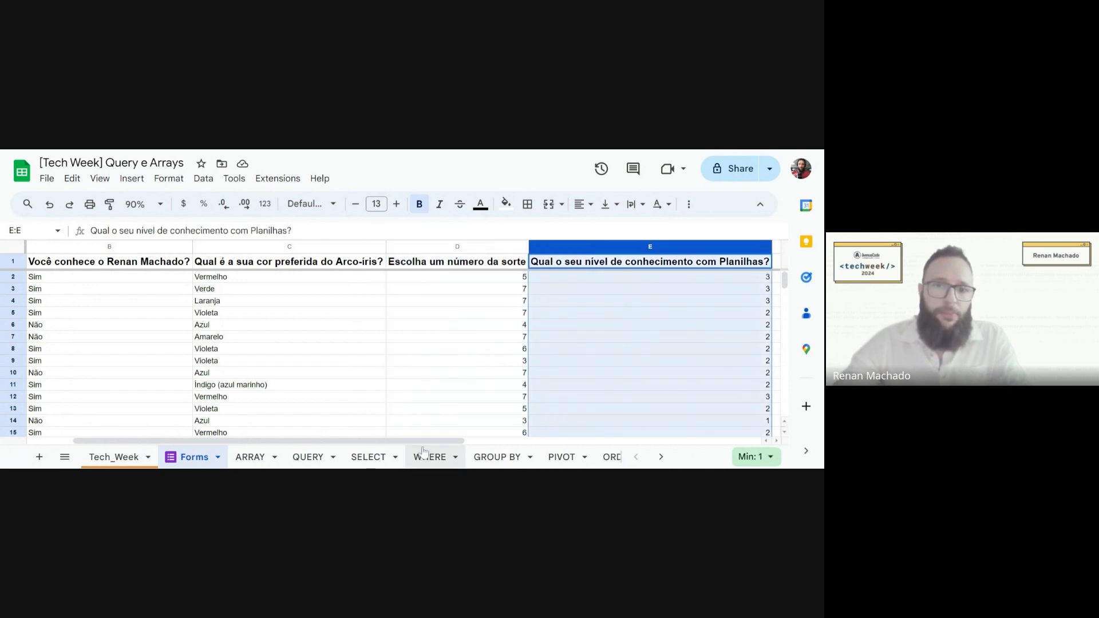
# - Enter the text "Sem valor" in E22, below the last response in the knowledge level column
pyautogui.moveTo(421, 445); pyautogui.dragTo(578, 382)
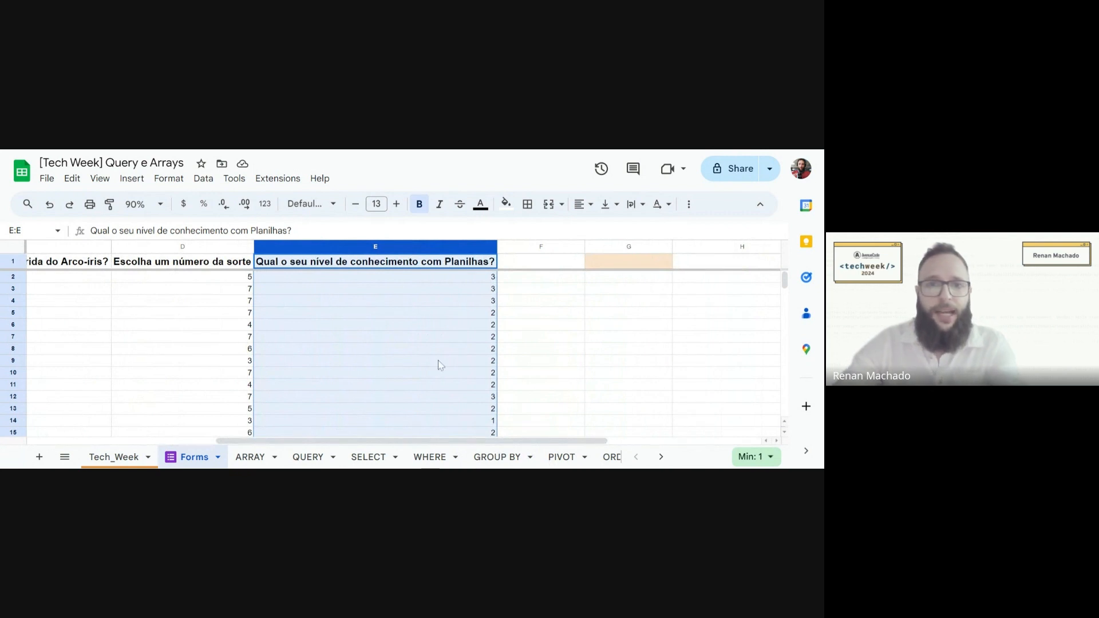
pyautogui.scroll(-2, 439, 365)
pyautogui.scroll(-3, 481, 373)
pyautogui.click(452, 338)
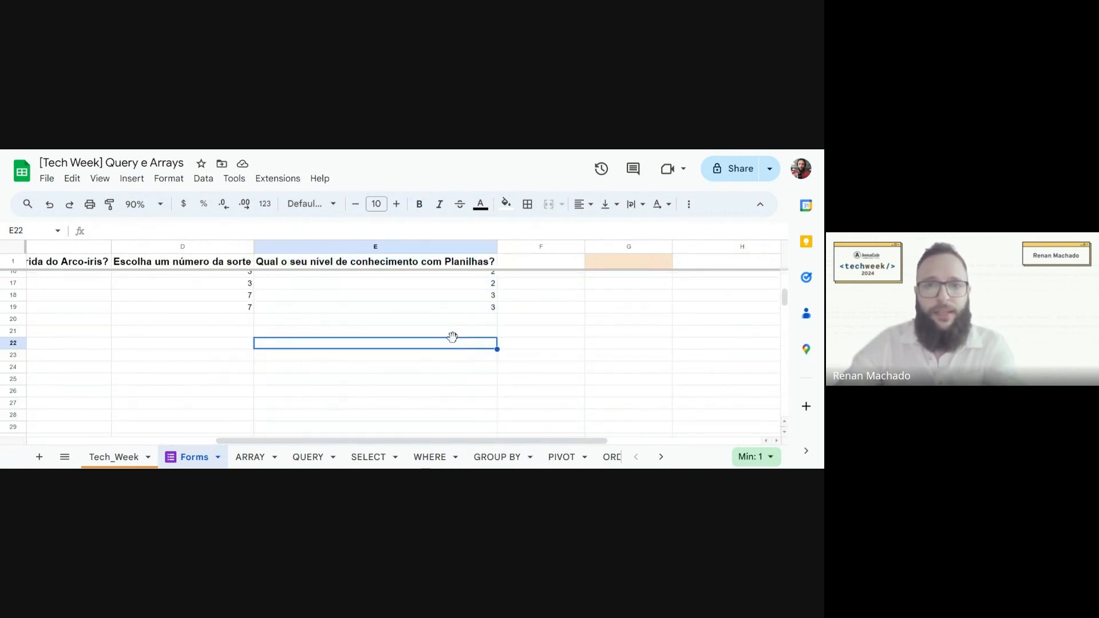
pyautogui.write('Se')
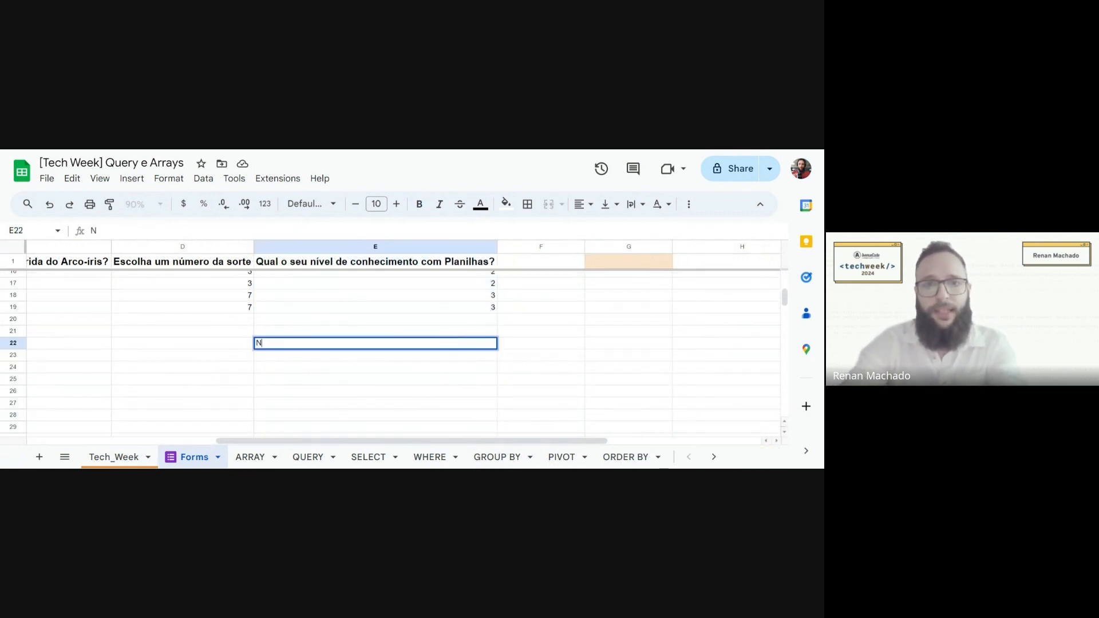
pyautogui.write('m valor')
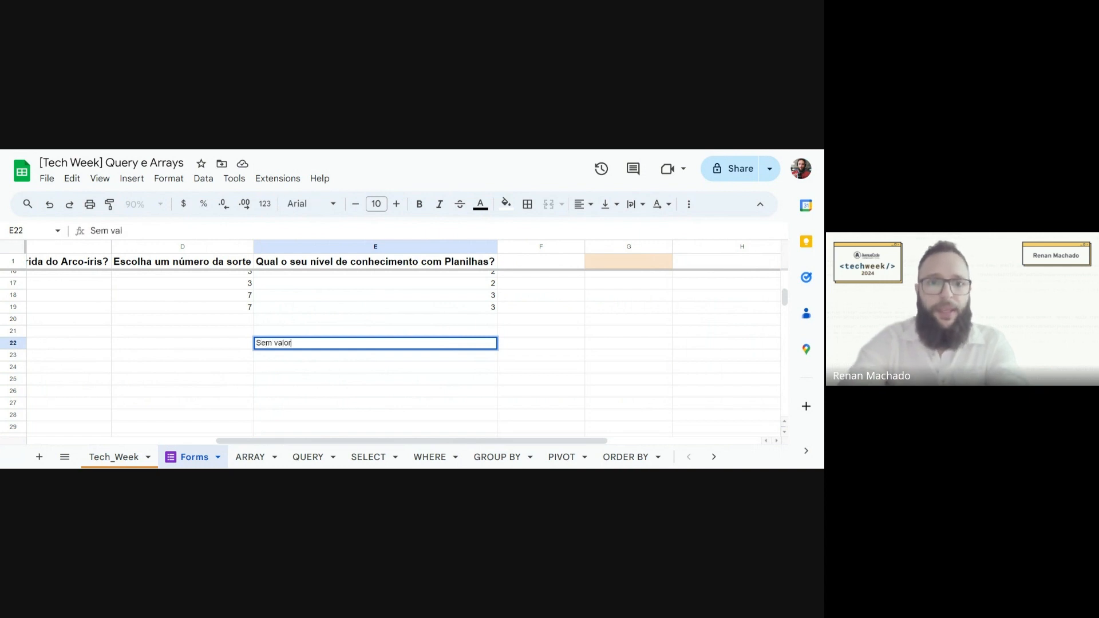
pyautogui.press('Return')
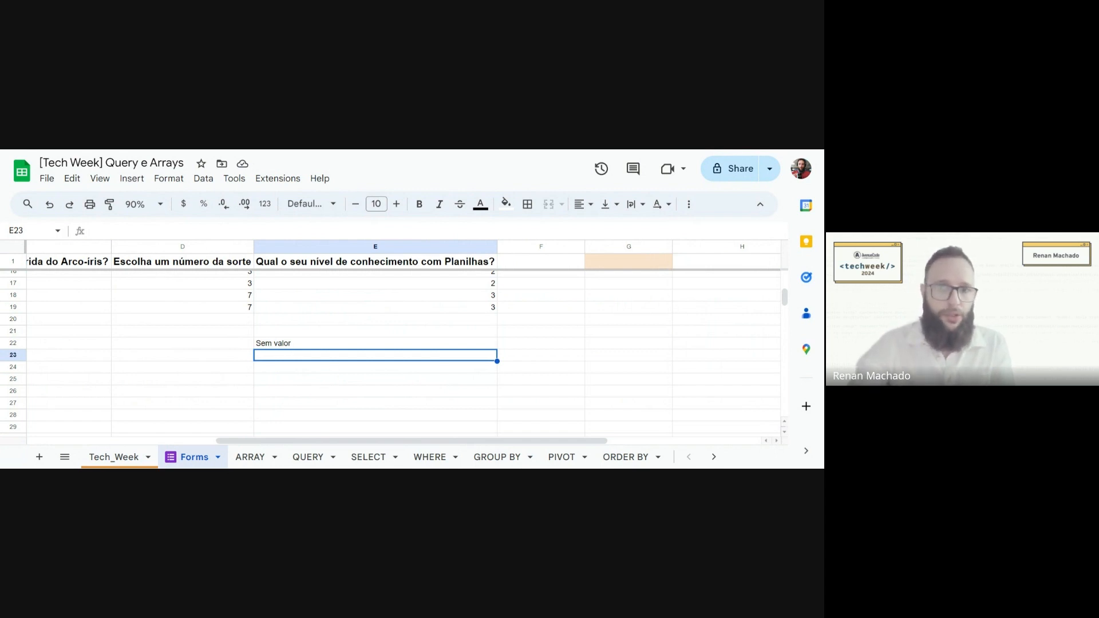
# - Delete the "Sem valor" text from cell E22
pyautogui.press('Up')
pyautogui.press('Up')
pyautogui.press('Up')
pyautogui.press('Up')
pyautogui.press('Up')
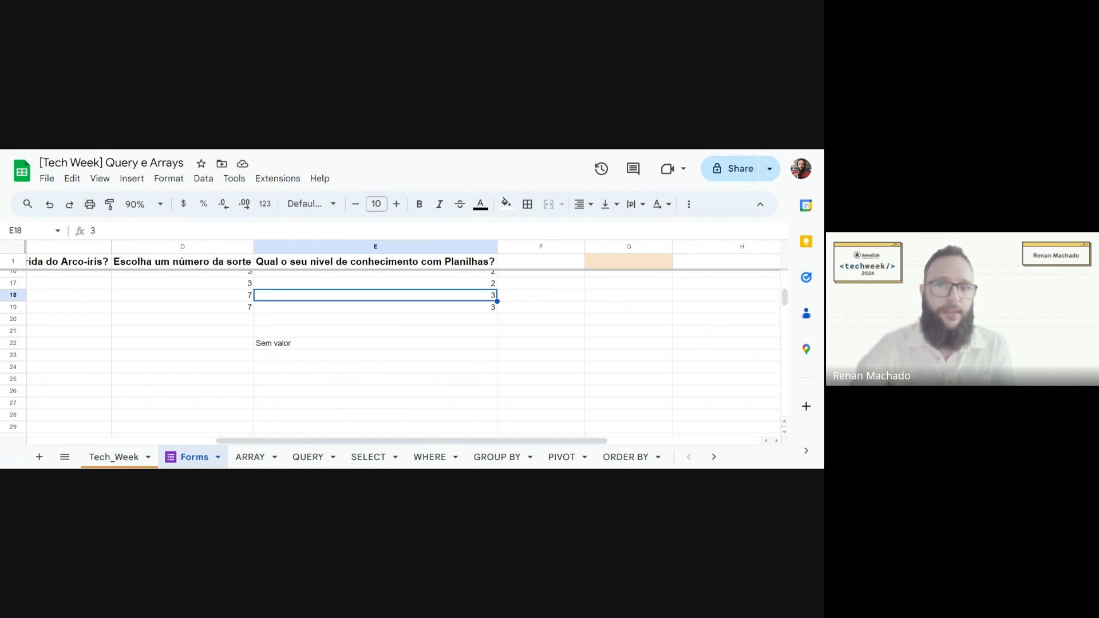
pyautogui.press('Down')
pyautogui.press('Down')
pyautogui.press('Down')
pyautogui.press('Down')
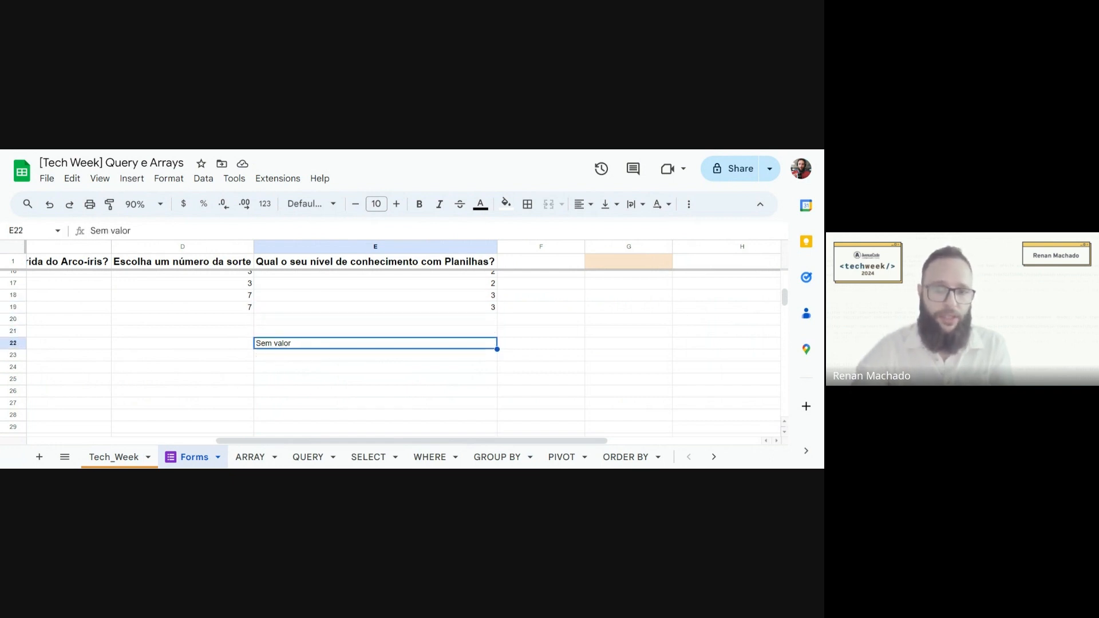
pyautogui.press('Delete')
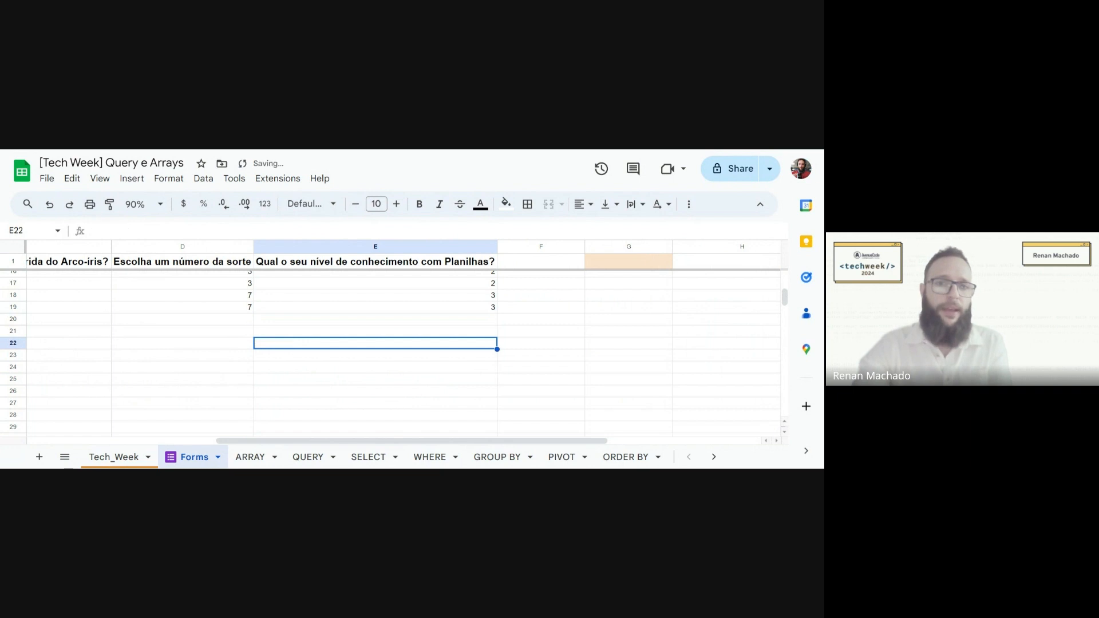
pyautogui.press('Up')
pyautogui.press('Up')
pyautogui.press('Up')
pyautogui.press('Up')
pyautogui.press('Up')
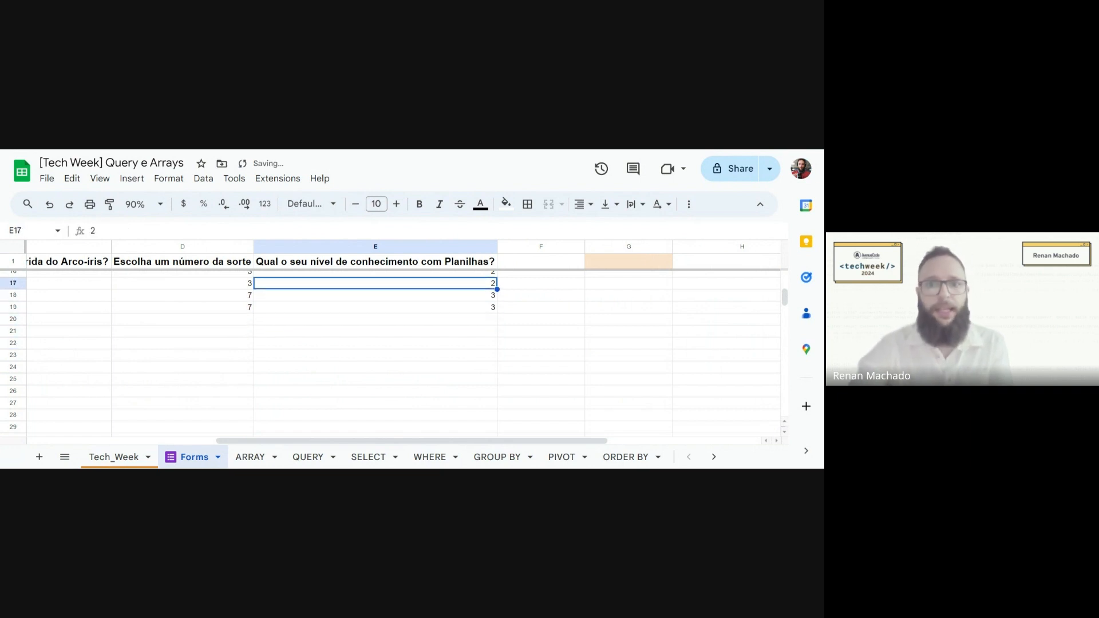
pyautogui.scroll(2, 455, 344)
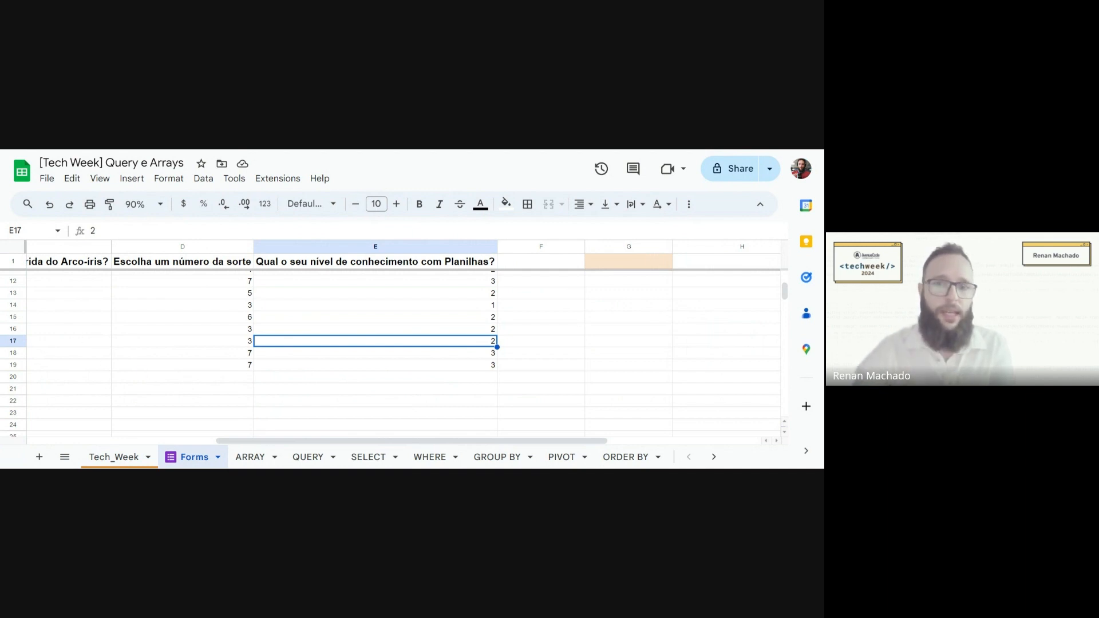
pyautogui.scroll(3, 295, 367)
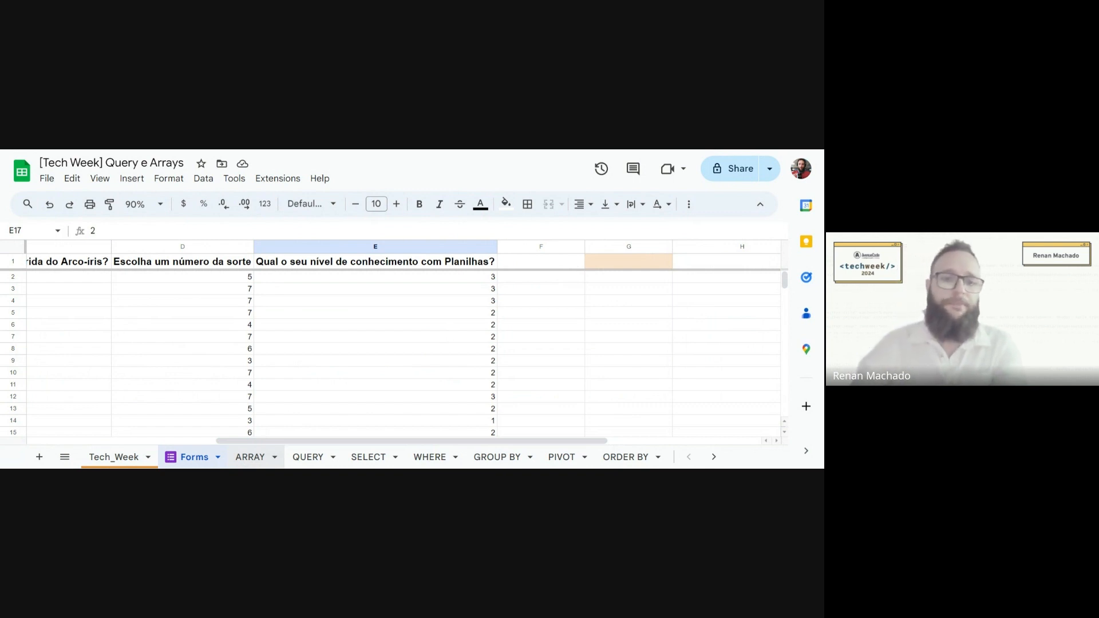
pyautogui.click(246, 460)
pyautogui.click(193, 459)
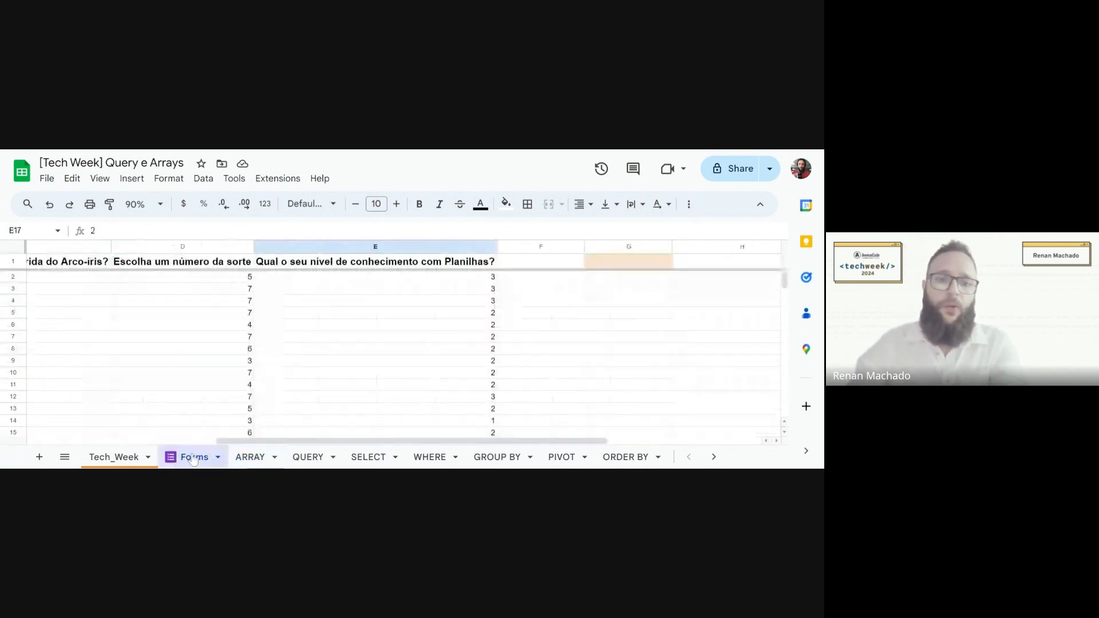
# - Enter the header ARRAY in cell F1 of the Forms sheet
pyautogui.click(551, 270)
pyautogui.write('ARRAY')
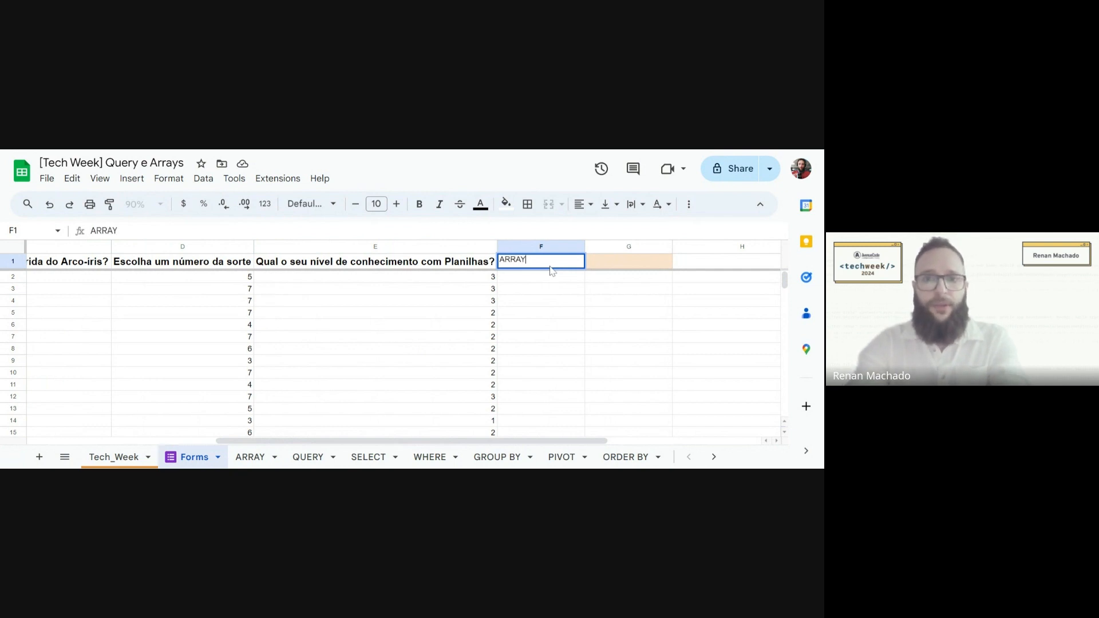
pyautogui.press('Return')
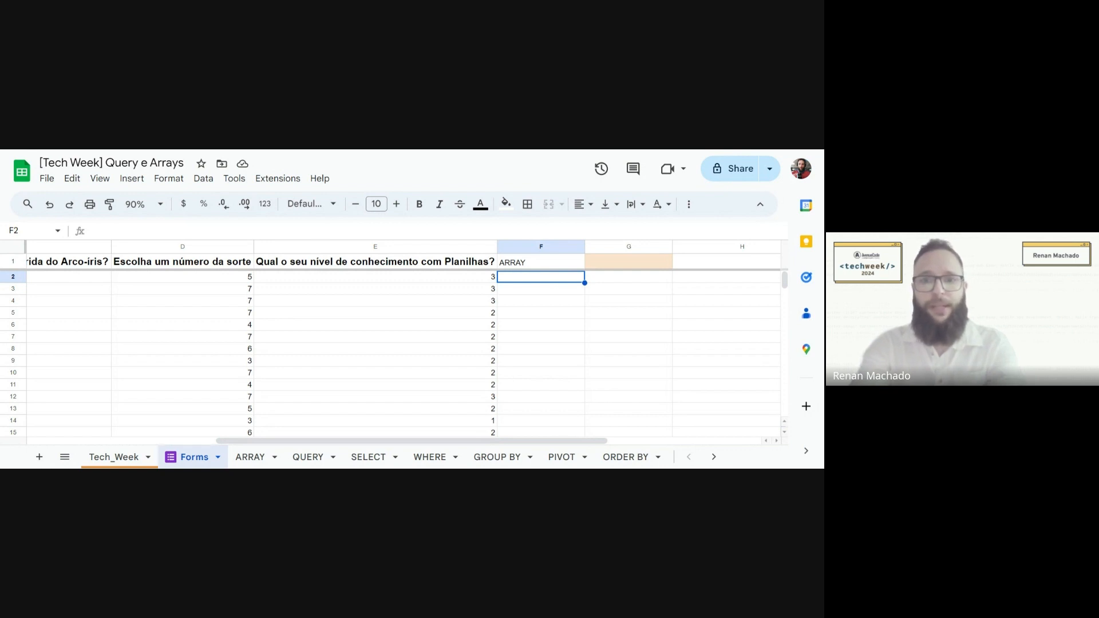
# - Enter the formula =E2 in F2 and accept the suggested autofill for the rows below
pyautogui.write('=')
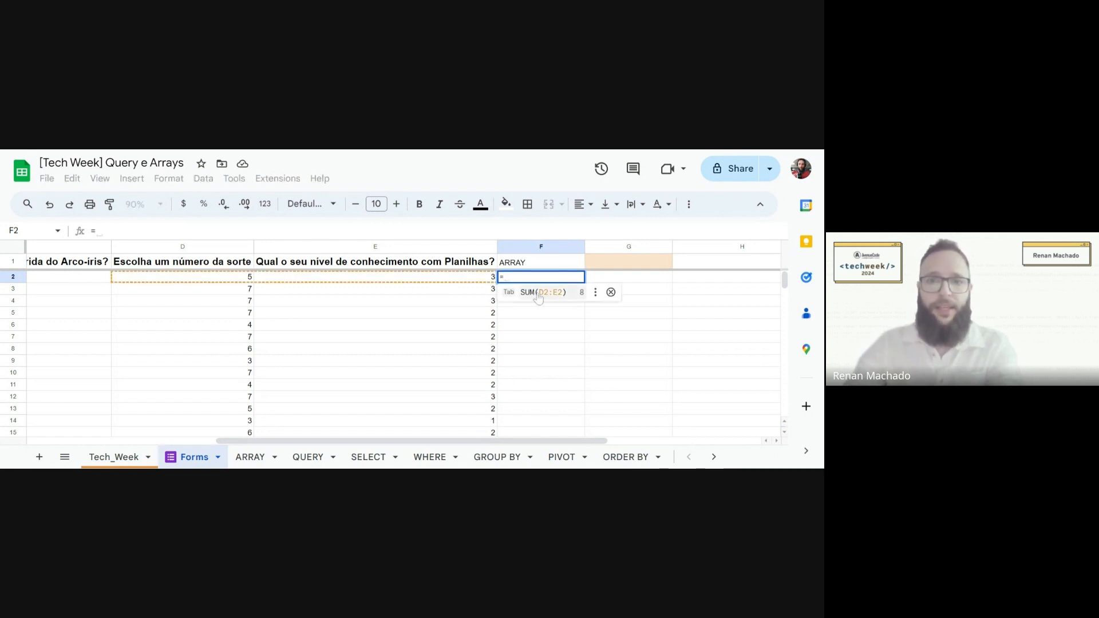
pyautogui.click(467, 279)
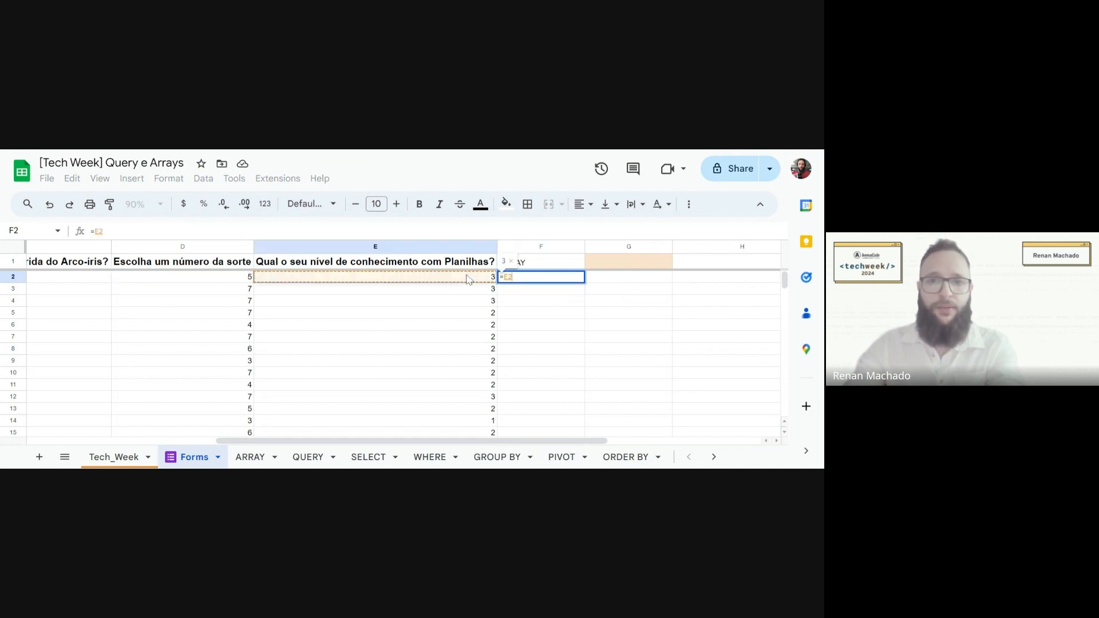
pyautogui.press('Return')
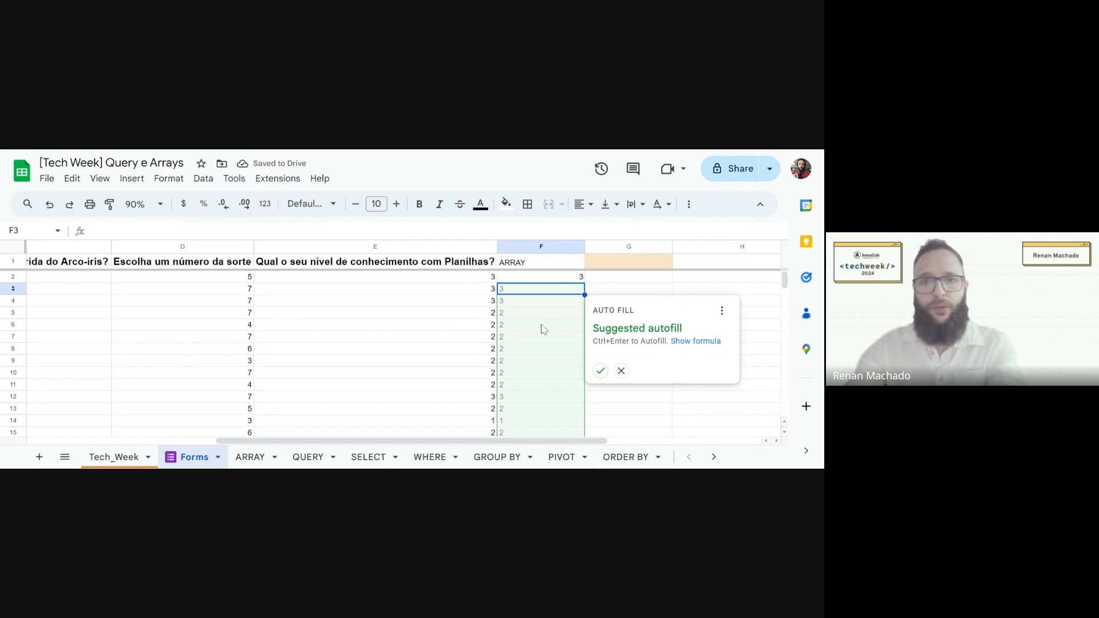
pyautogui.click(599, 371)
# - Check how far down the formulas were filled by comparing columns E and F at rows 19 and 20
pyautogui.scroll(-5, 533, 351)
pyautogui.scroll(2, 532, 351)
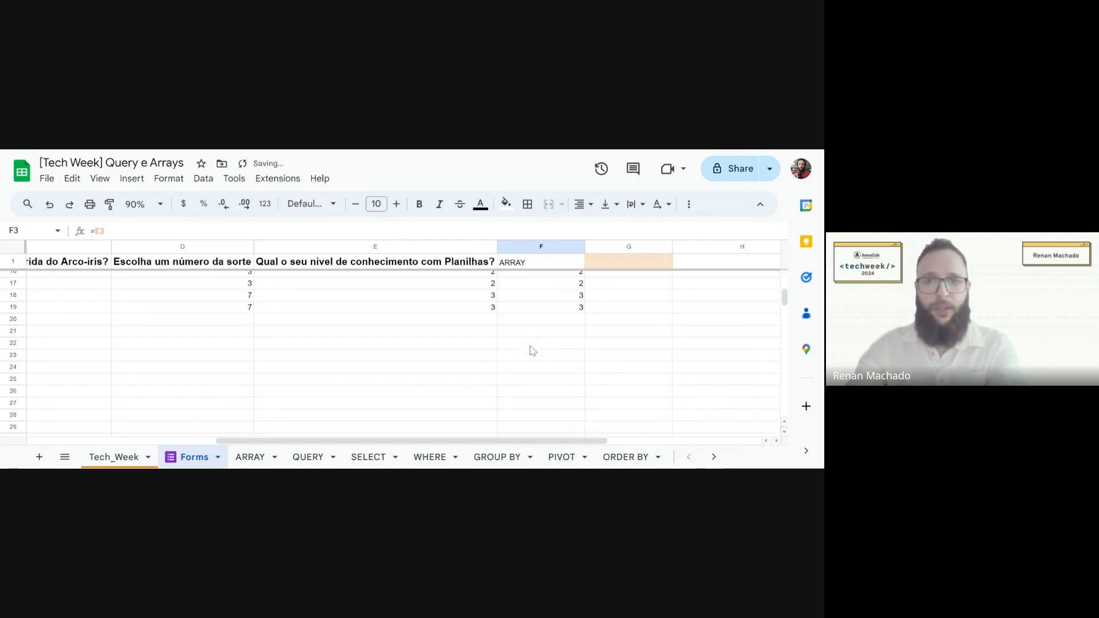
pyautogui.click(493, 309)
pyautogui.click(535, 309)
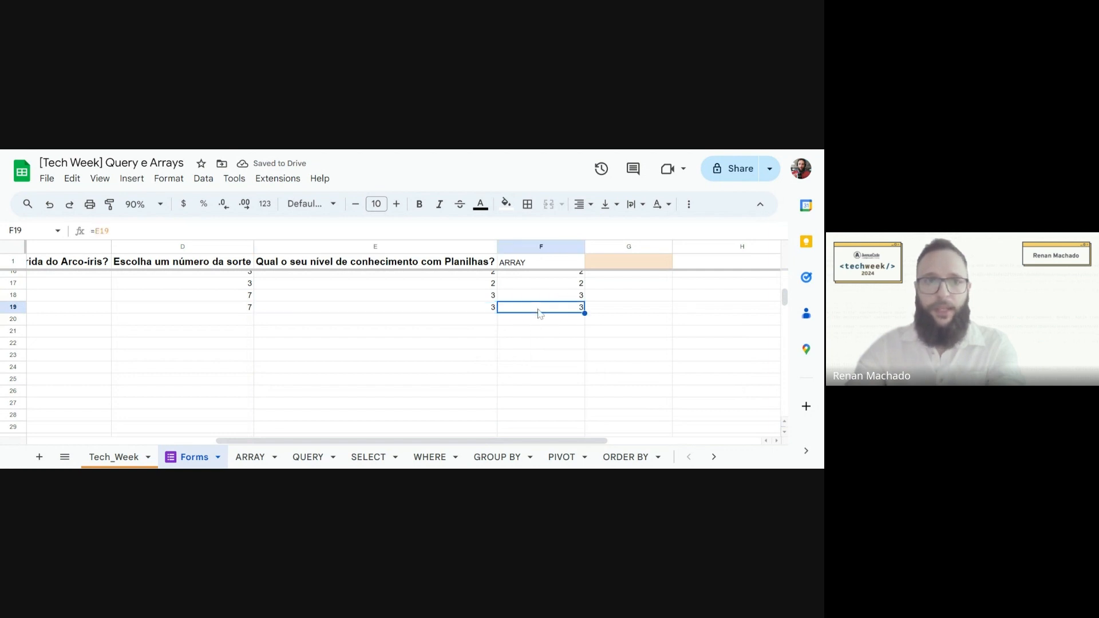
pyautogui.click(473, 321)
pyautogui.click(514, 321)
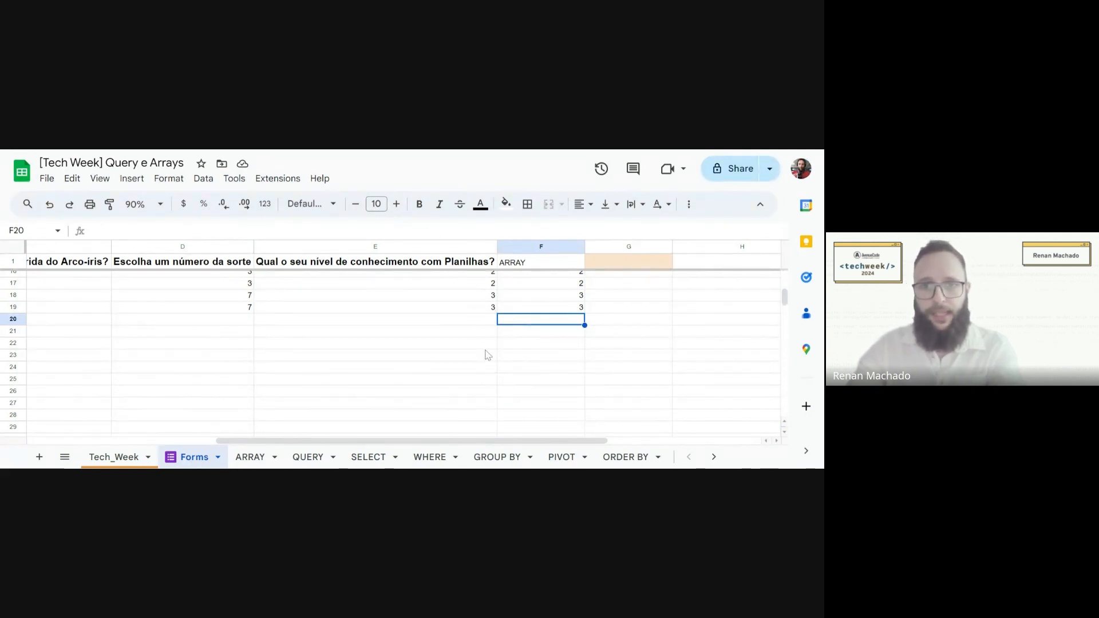
pyautogui.scroll(5, 487, 355)
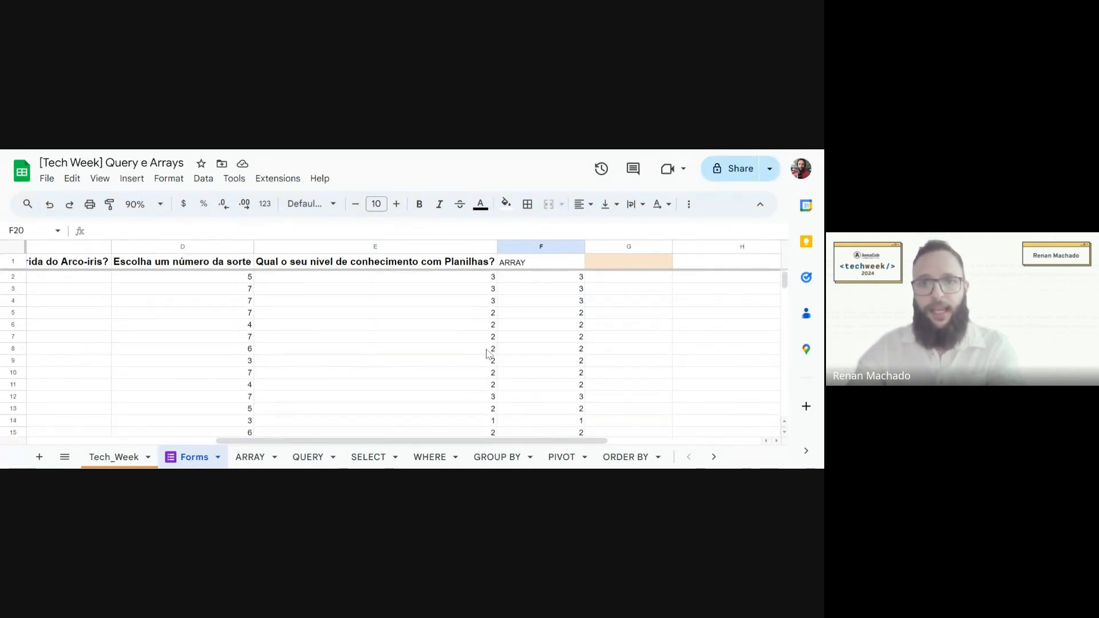
# - Clear the filled-down formulas from F3:F19, keeping only the formula in F2
pyautogui.click(510, 279)
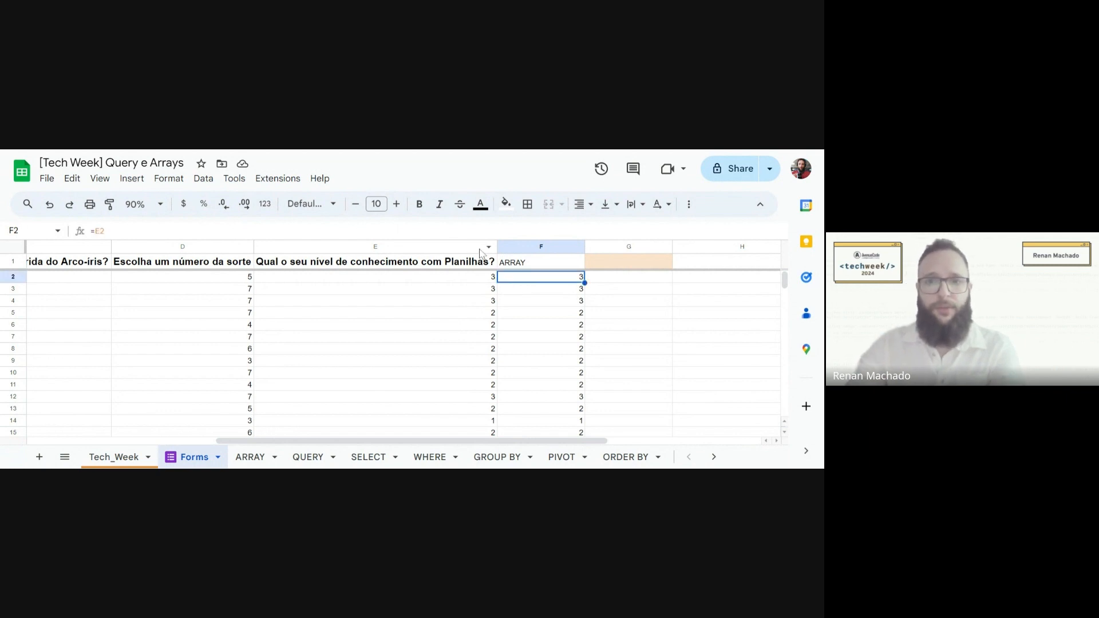
pyautogui.press('Down')
pyautogui.hotkey('shift', 'Down')
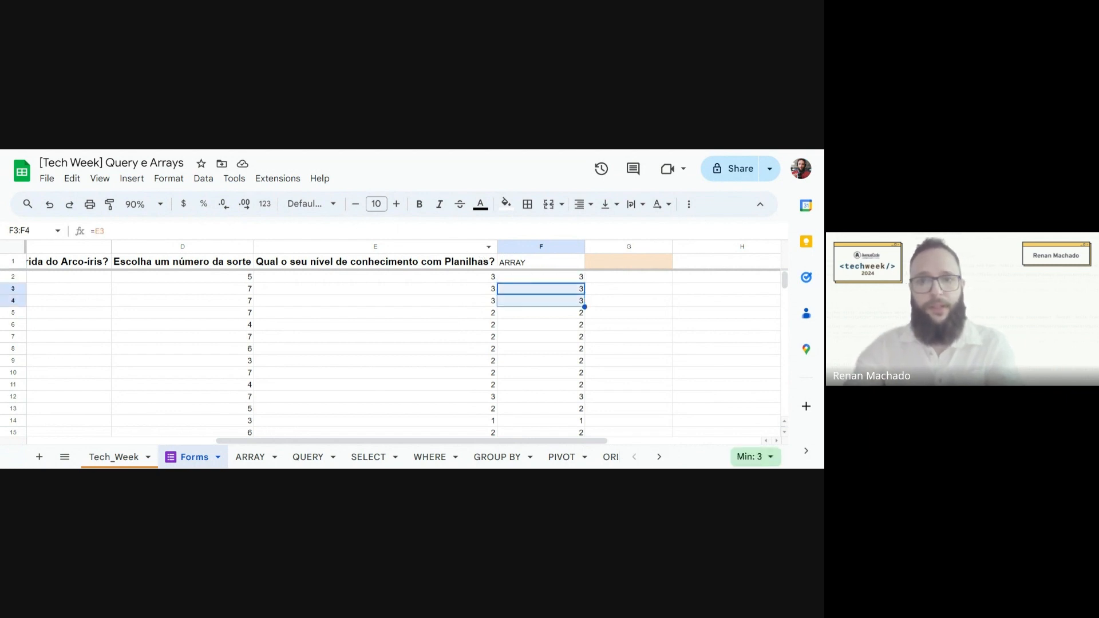
pyautogui.hotkey('shift', 'Down')
pyautogui.hotkey('shift', 'Down')
pyautogui.hotkey('shift', 'Down')
pyautogui.hotkey('shift', 'Down')
pyautogui.hotkey('shift', 'Down')
pyautogui.hotkey('shift', 'Down')
pyautogui.hotkey('shift', 'Down')
pyautogui.hotkey('shift', 'Down')
pyautogui.hotkey('shift', 'Down')
pyautogui.hotkey('shift', 'Down')
pyautogui.hotkey('shift', 'Down')
pyautogui.hotkey('shift', 'Down')
pyautogui.hotkey('shift', 'Down')
pyautogui.hotkey('shift', 'Down')
pyautogui.hotkey('shift', 'Down')
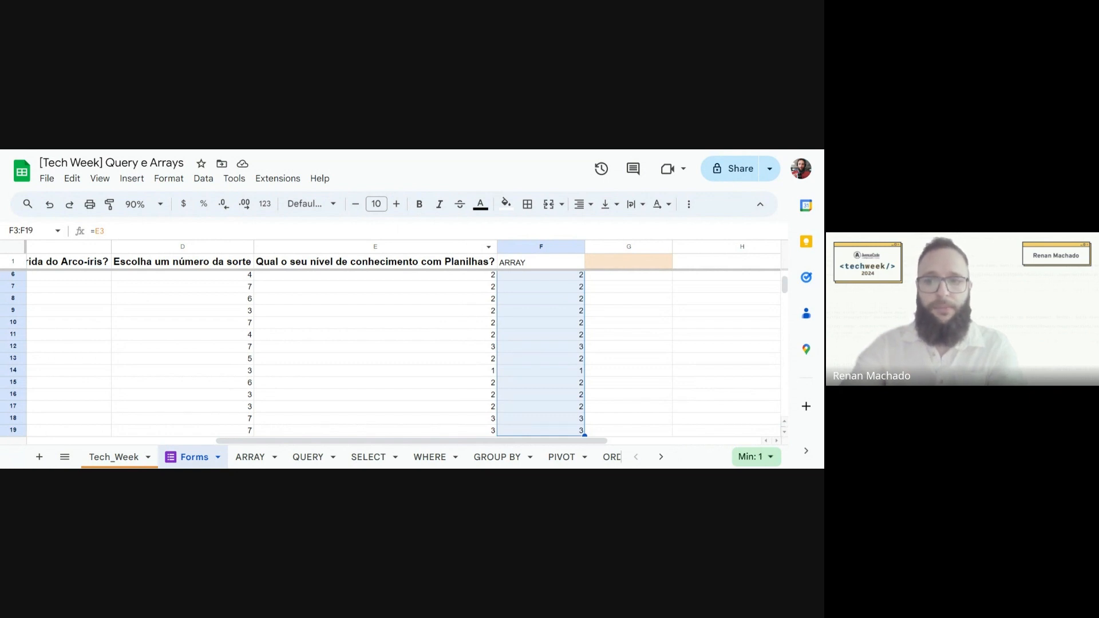
pyautogui.press('Delete')
# - Replace the formula in F2 with =ARRAYFORMULA(E2:E)
pyautogui.press('Up')
pyautogui.press('Up')
pyautogui.press('Down')
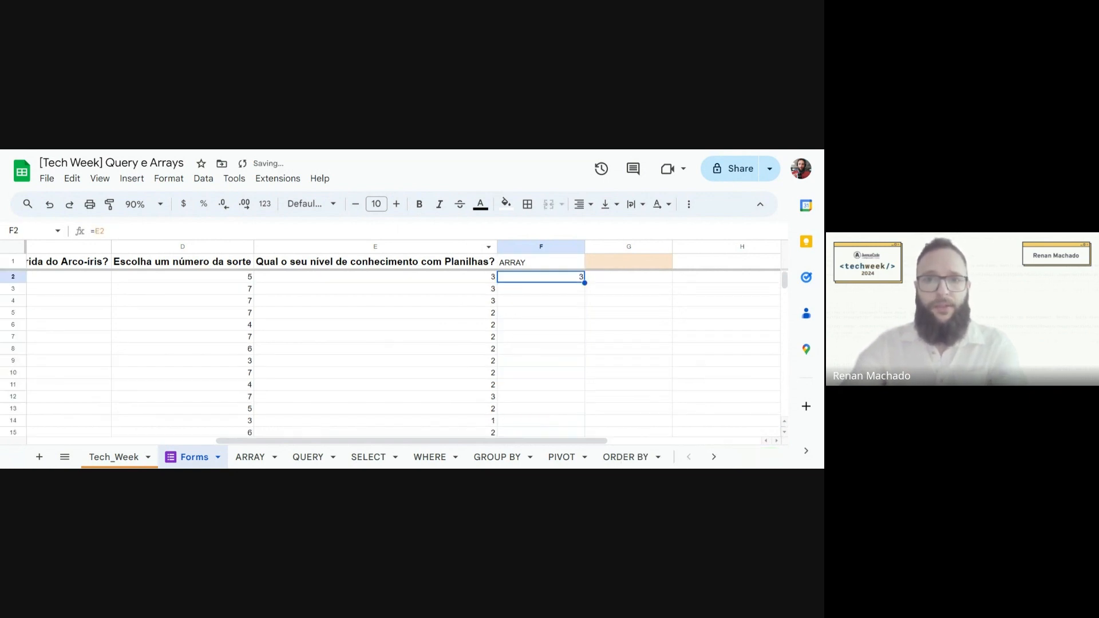
pyautogui.write('=ARRAY')
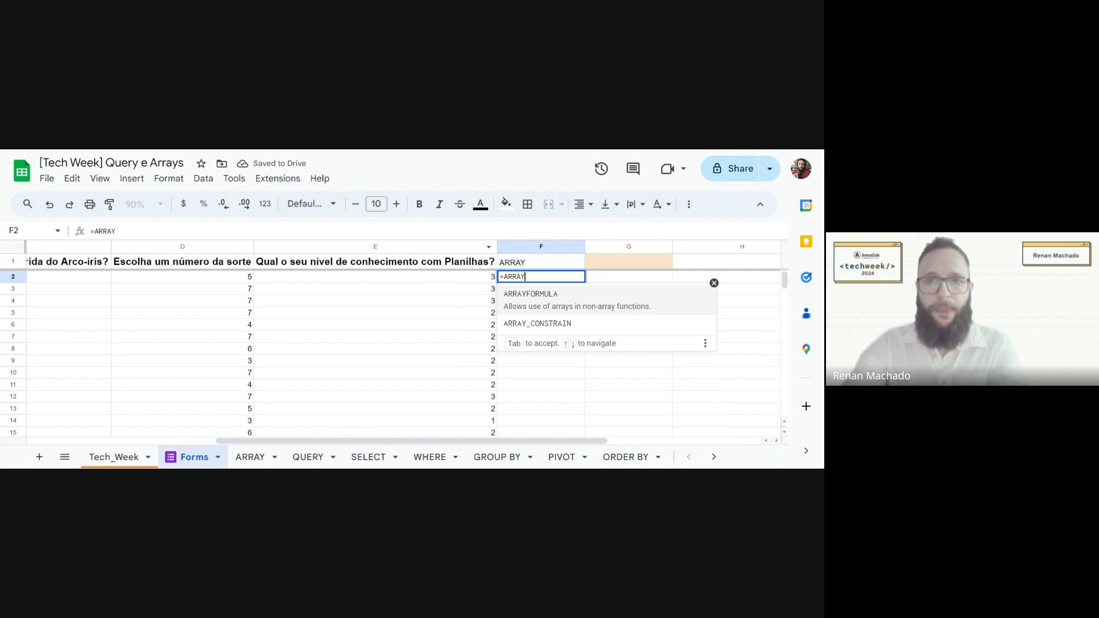
pyautogui.press('Tab')
pyautogui.write('e')
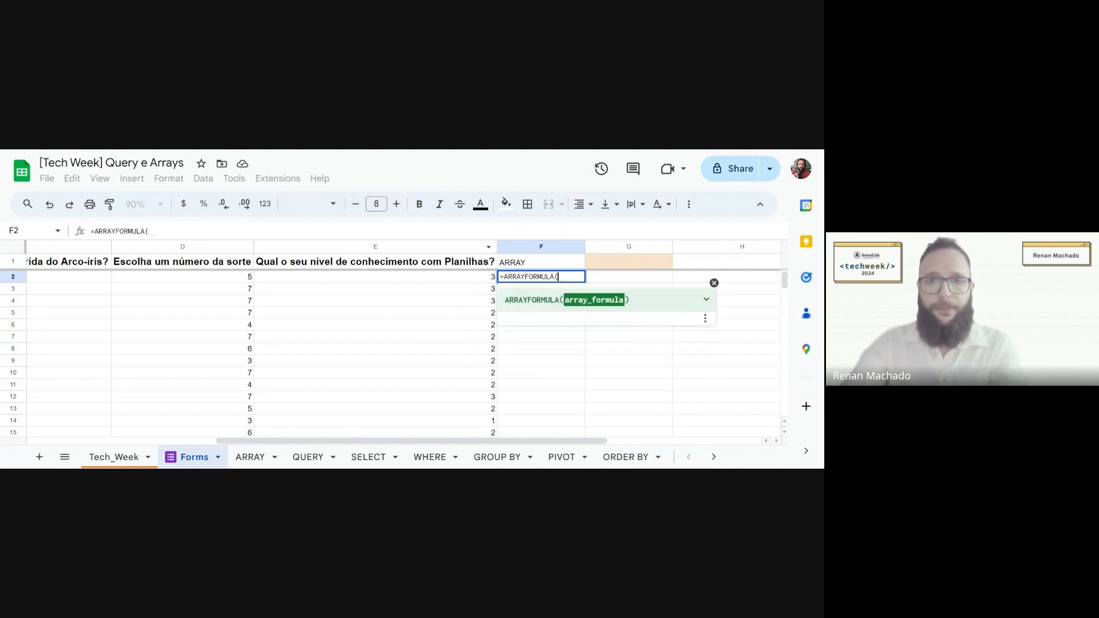
pyautogui.write('2:E')
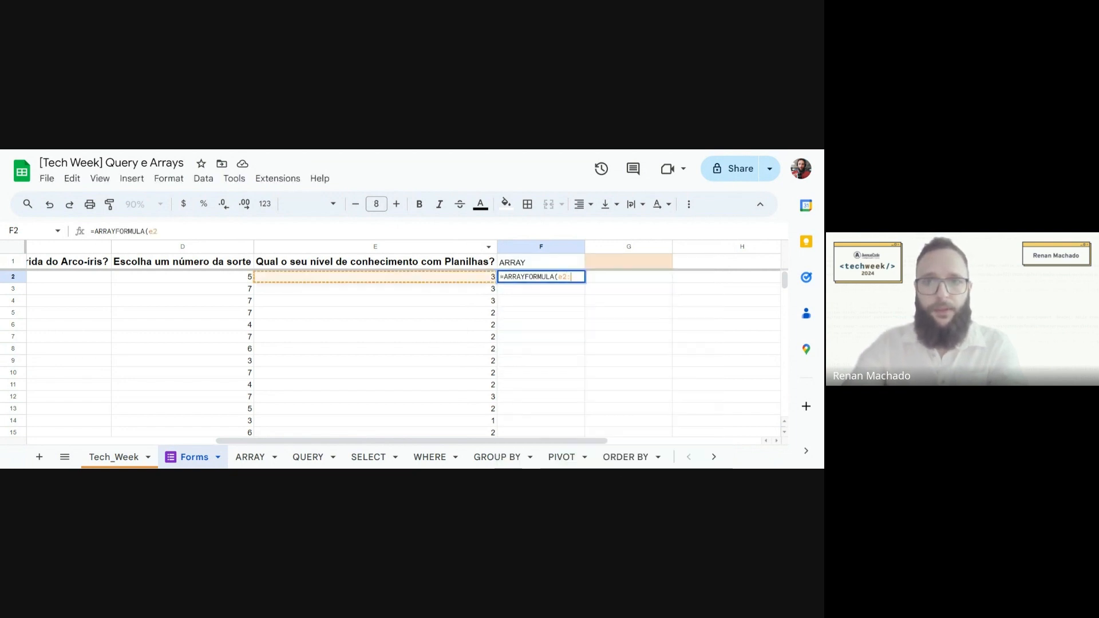
pyautogui.press('BackSpace')
pyautogui.press('BackSpace')
pyautogui.press('BackSpace')
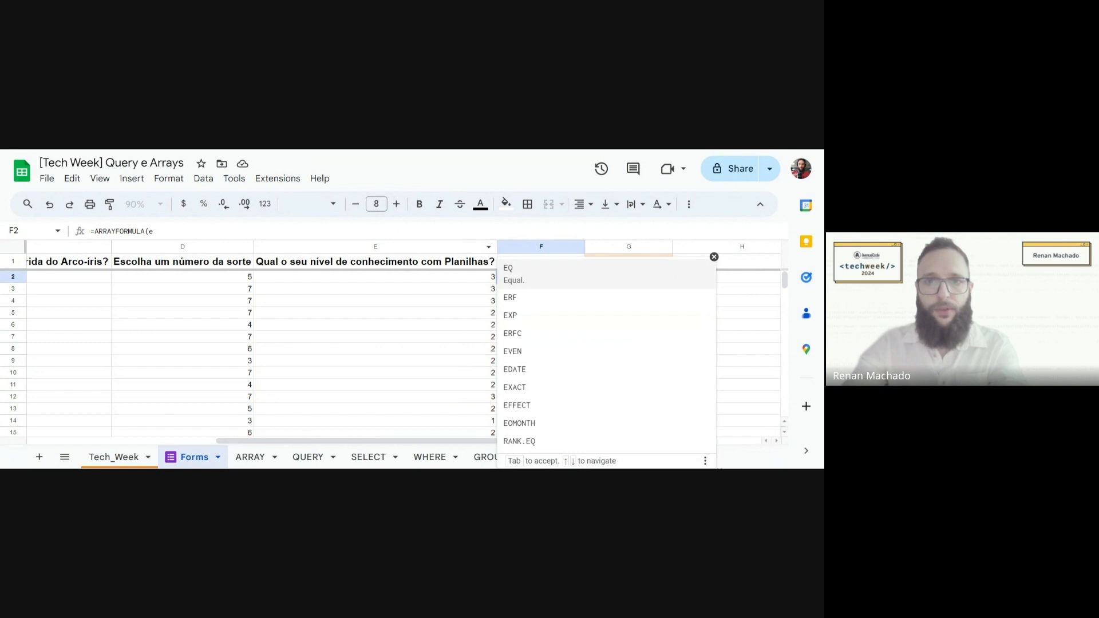
pyautogui.write('2:E')
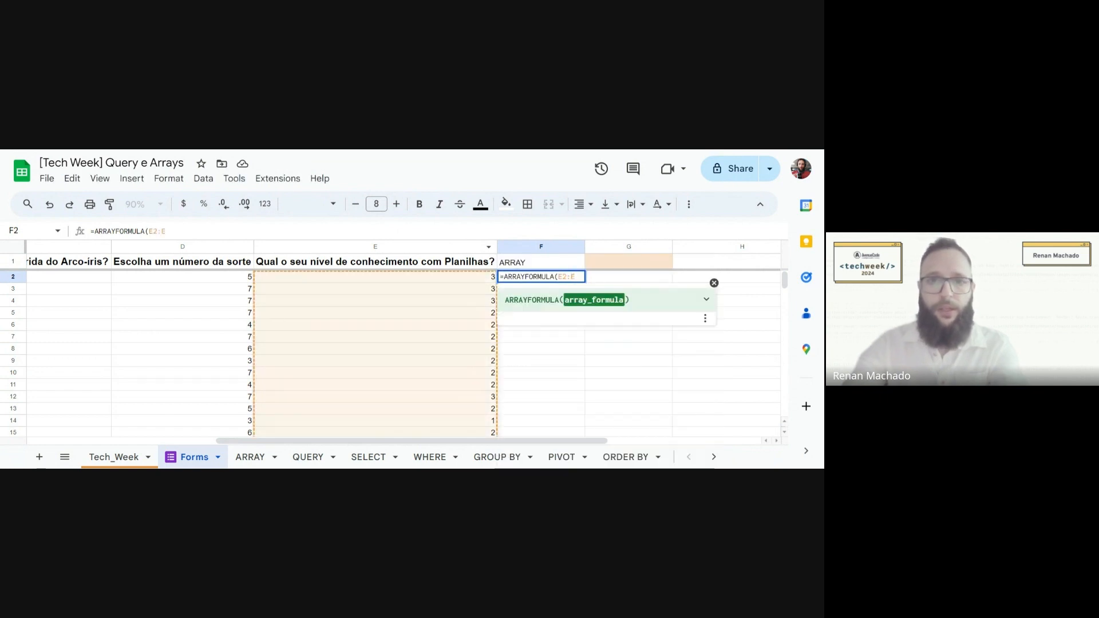
pyautogui.press('Return')
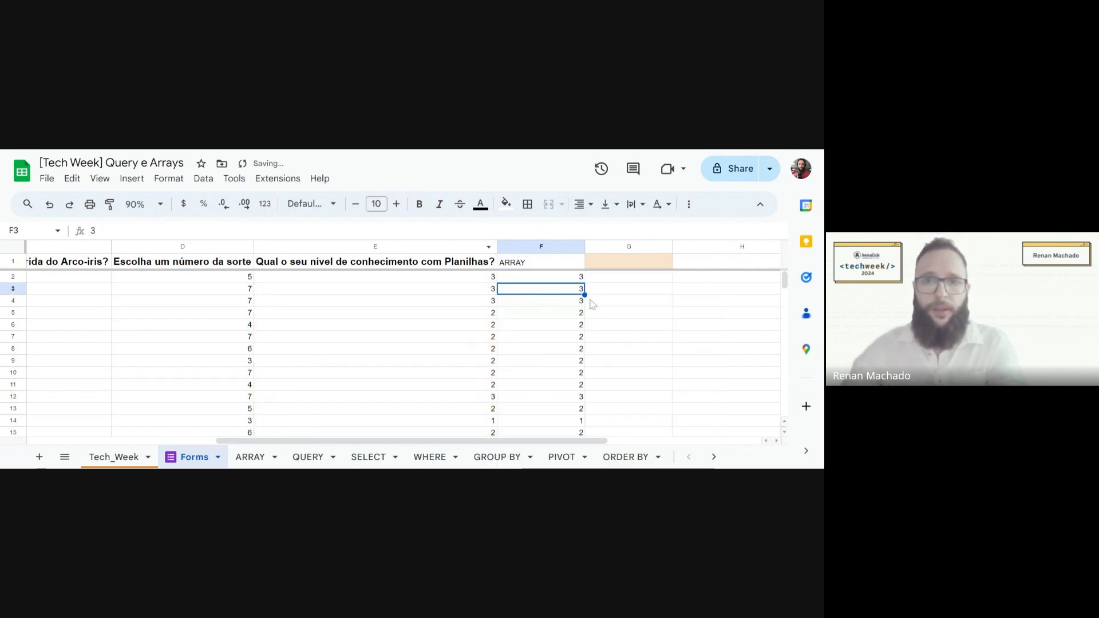
# - Enter the test values 5, 3, 2, 4 and 5 in E20:E24, below the last form response
pyautogui.scroll(-3, 546, 297)
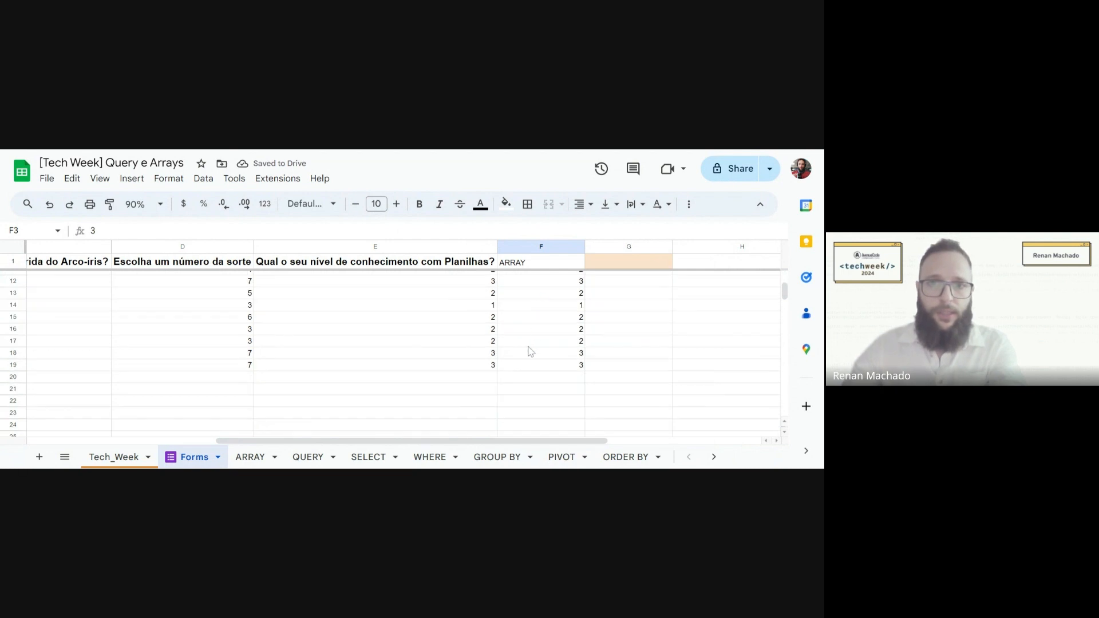
pyautogui.scroll(-2, 529, 351)
pyautogui.click(494, 322)
pyautogui.write('5')
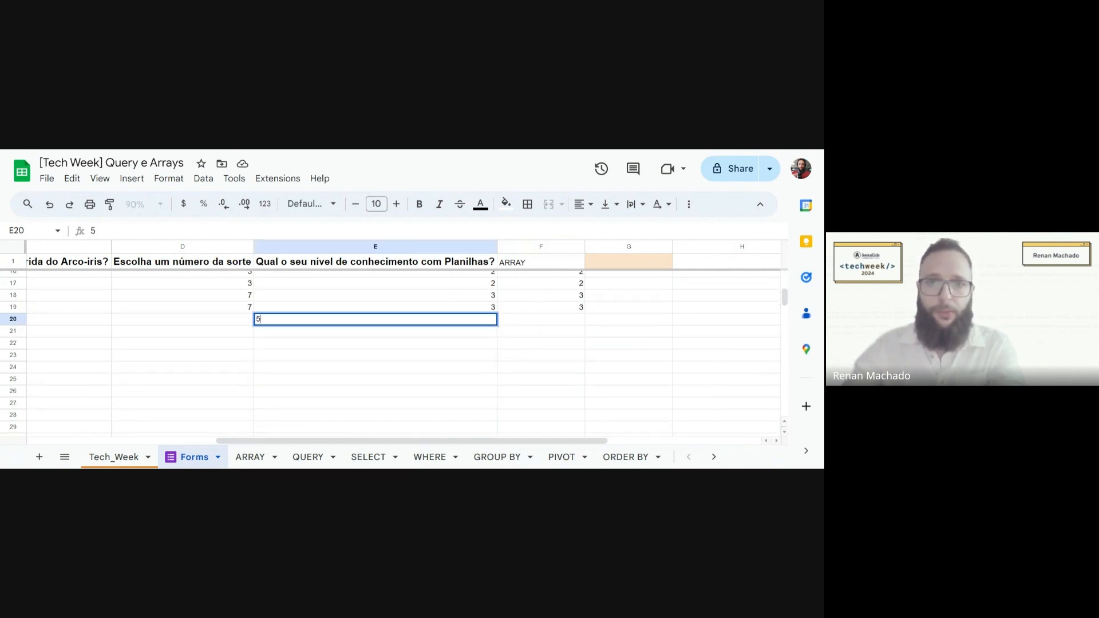
pyautogui.press('Return')
pyautogui.write('3')
pyautogui.press('Return')
pyautogui.write('2')
pyautogui.press('Return')
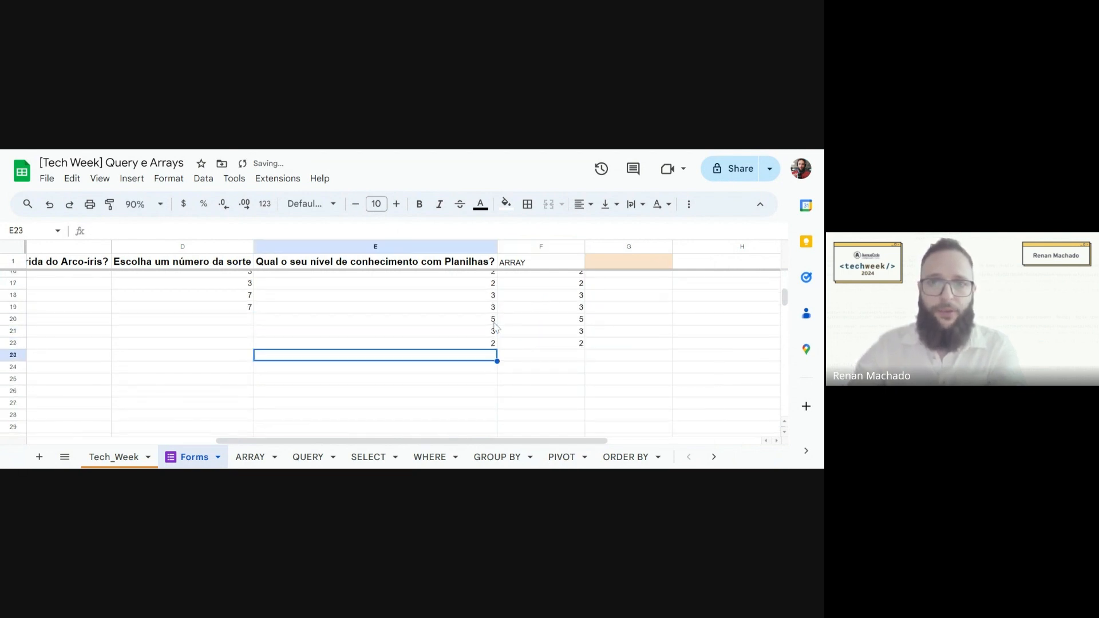
pyautogui.write('4')
pyautogui.press('Return')
pyautogui.write('5')
pyautogui.press('Return')
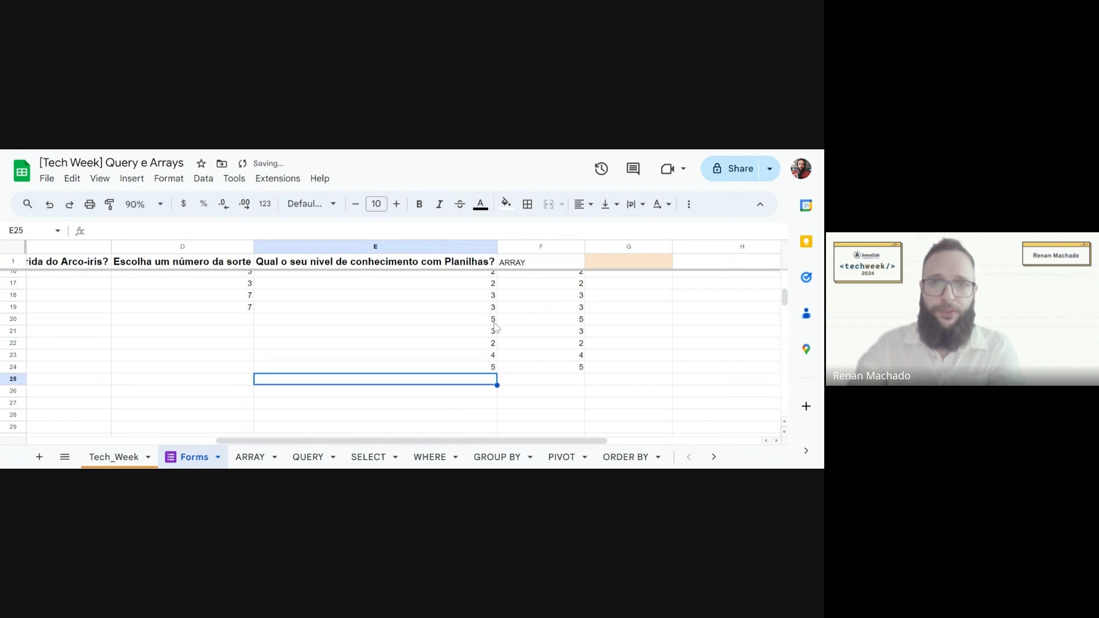
# - Delete the test values from E24 up to E22 and try clearing E21 as well
pyautogui.press('Up')
pyautogui.press('Delete')
pyautogui.press('Up')
pyautogui.press('Delete')
pyautogui.press('Up')
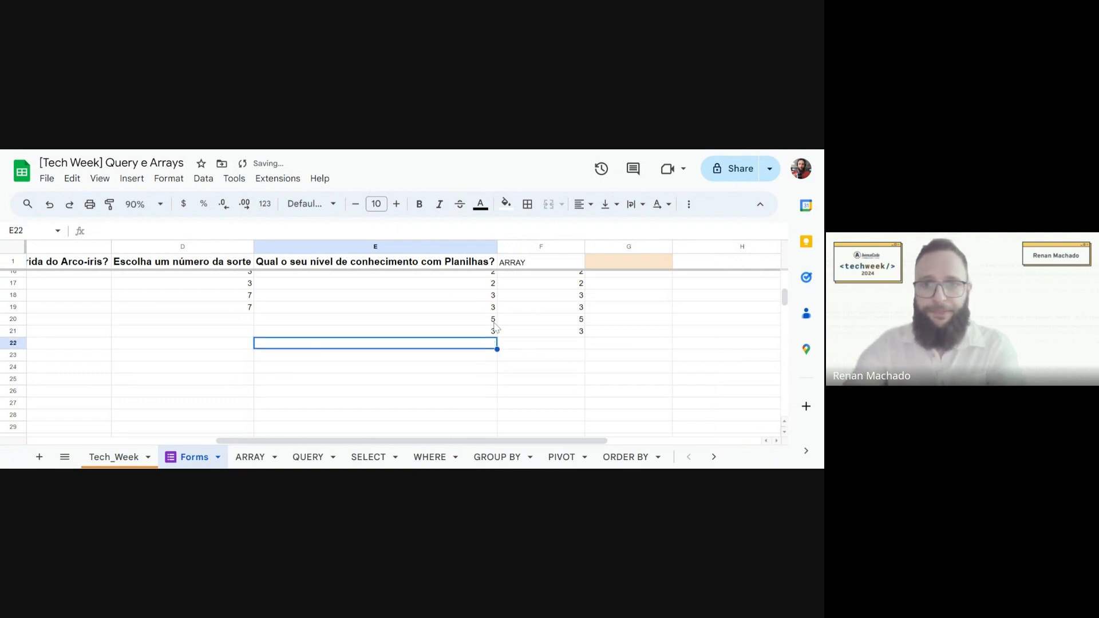
pyautogui.press('Up')
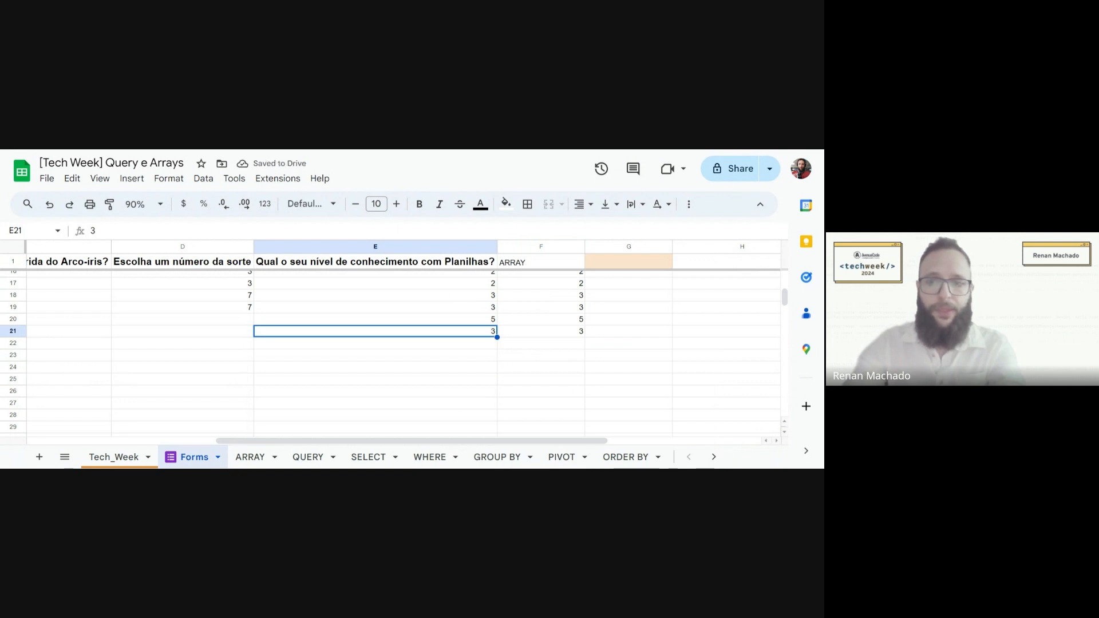
pyautogui.press('Delete')
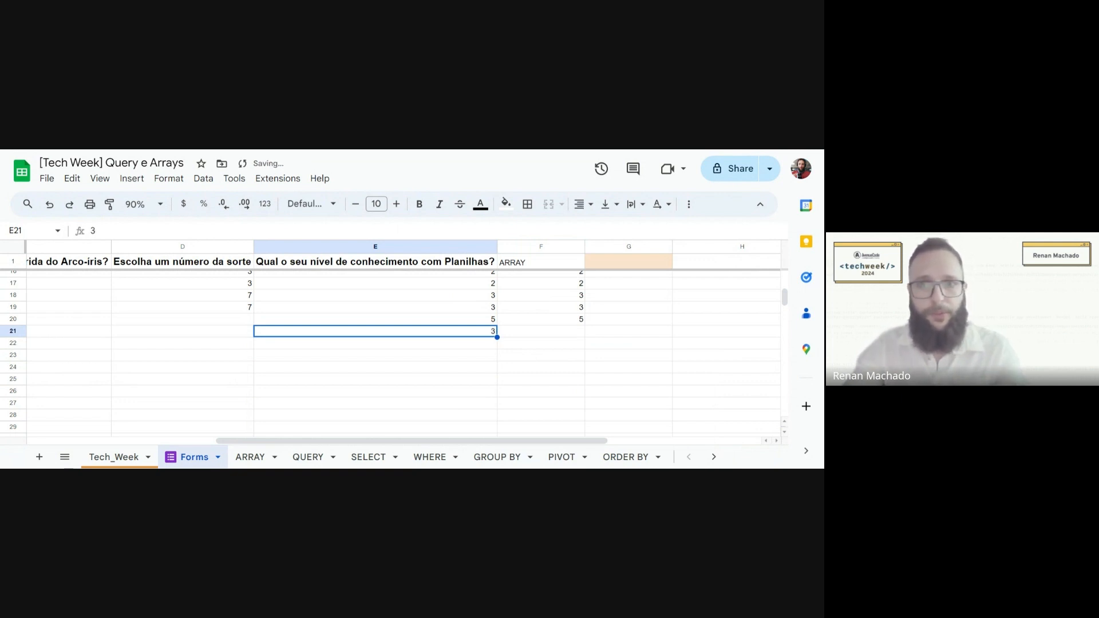
# - Erase the whole array formula in cell F2, leaving the cell open for a new formula
pyautogui.scroll(2, 566, 351)
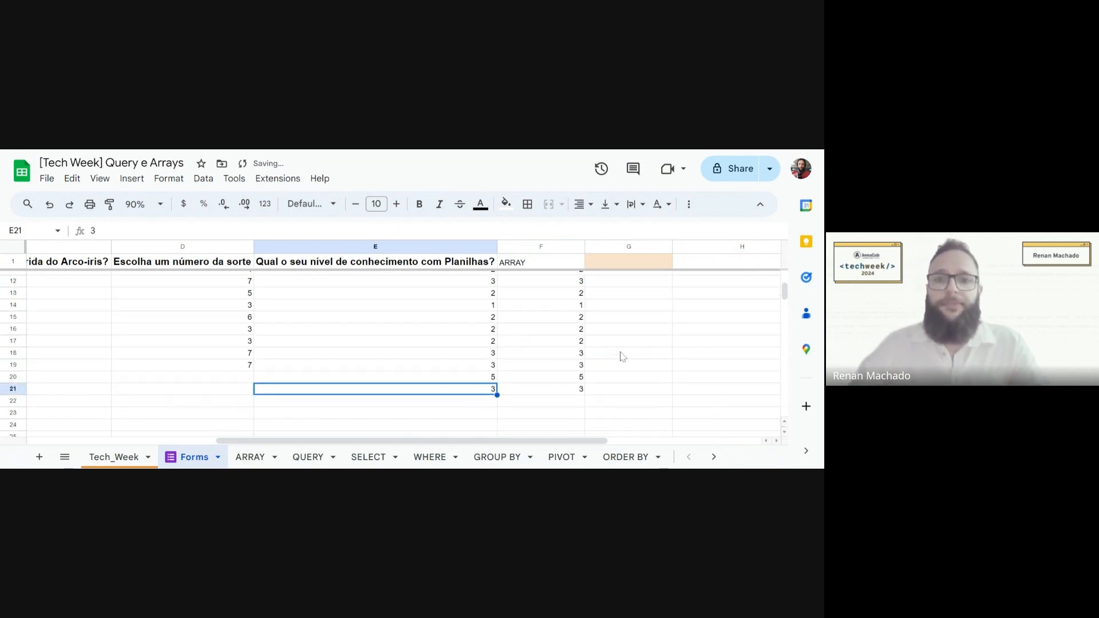
pyautogui.scroll(3, 622, 357)
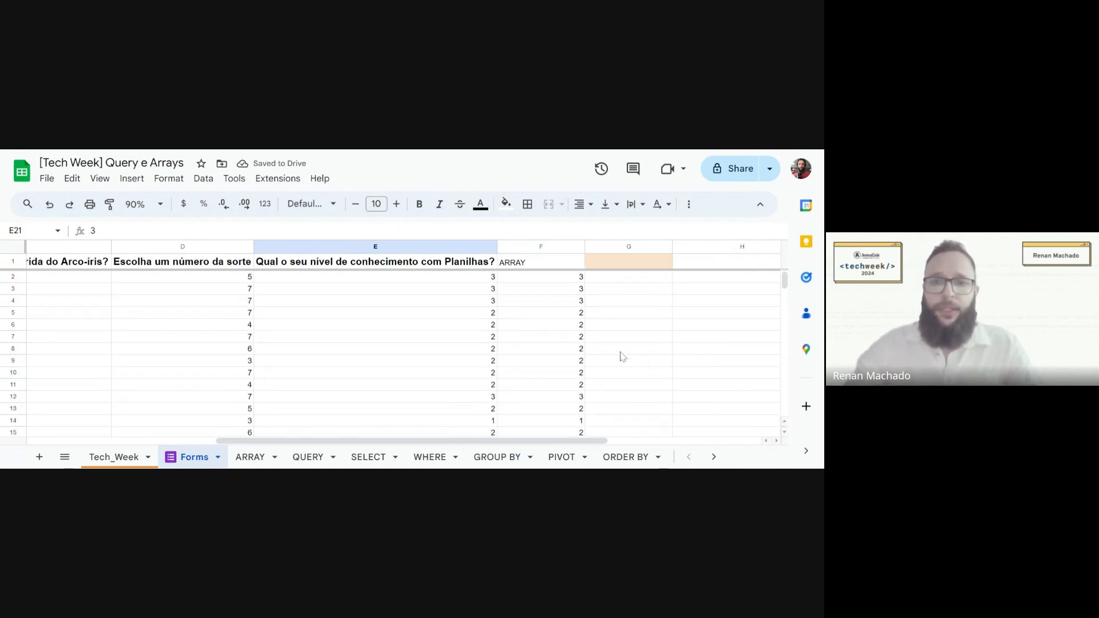
pyautogui.click(509, 279)
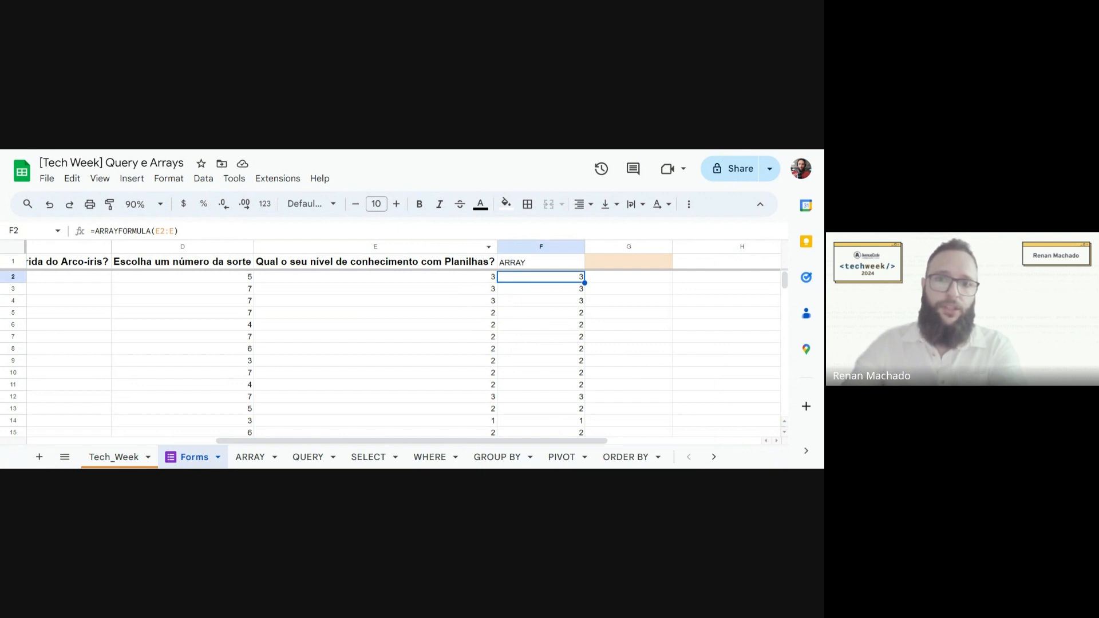
pyautogui.press('F2')
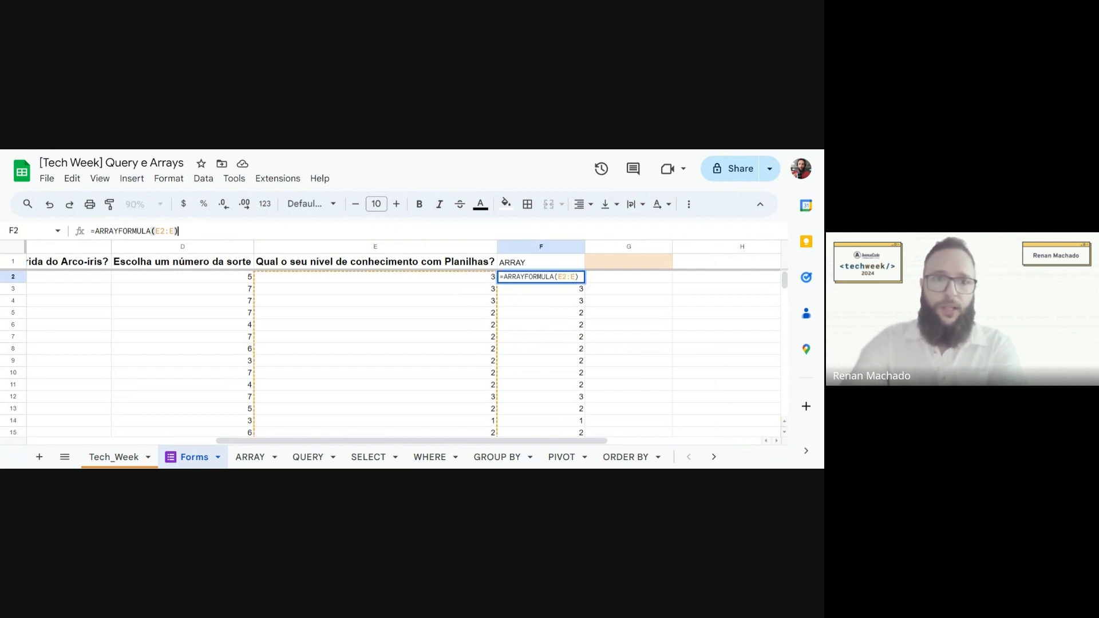
pyautogui.press('BackSpace')
pyautogui.press('BackSpace')
pyautogui.press('BackSpace')
pyautogui.press('BackSpace')
pyautogui.press('BackSpace')
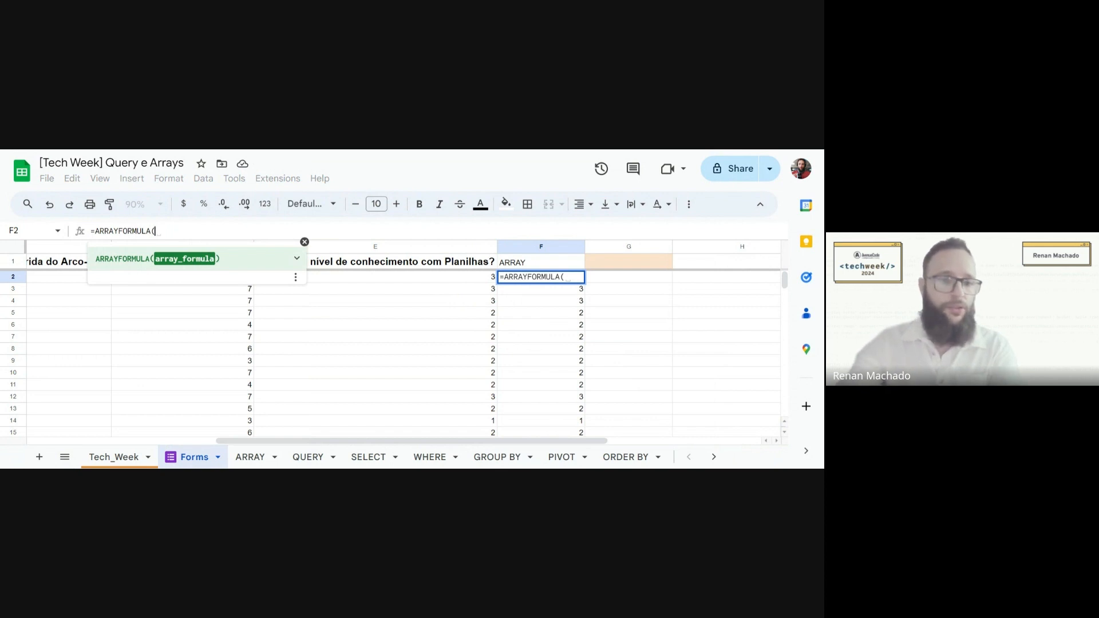
pyautogui.press('BackSpace')
pyautogui.press('BackSpace')
pyautogui.press('BackSpace')
pyautogui.press('BackSpace')
pyautogui.press('BackSpace')
pyautogui.press('BackSpace')
pyautogui.press('BackSpace')
pyautogui.press('BackSpace')
pyautogui.press('BackSpace')
pyautogui.press('BackSpace')
pyautogui.press('BackSpace')
pyautogui.press('BackSpace')
pyautogui.press('BackSpace')
pyautogui.press('BackSpace')
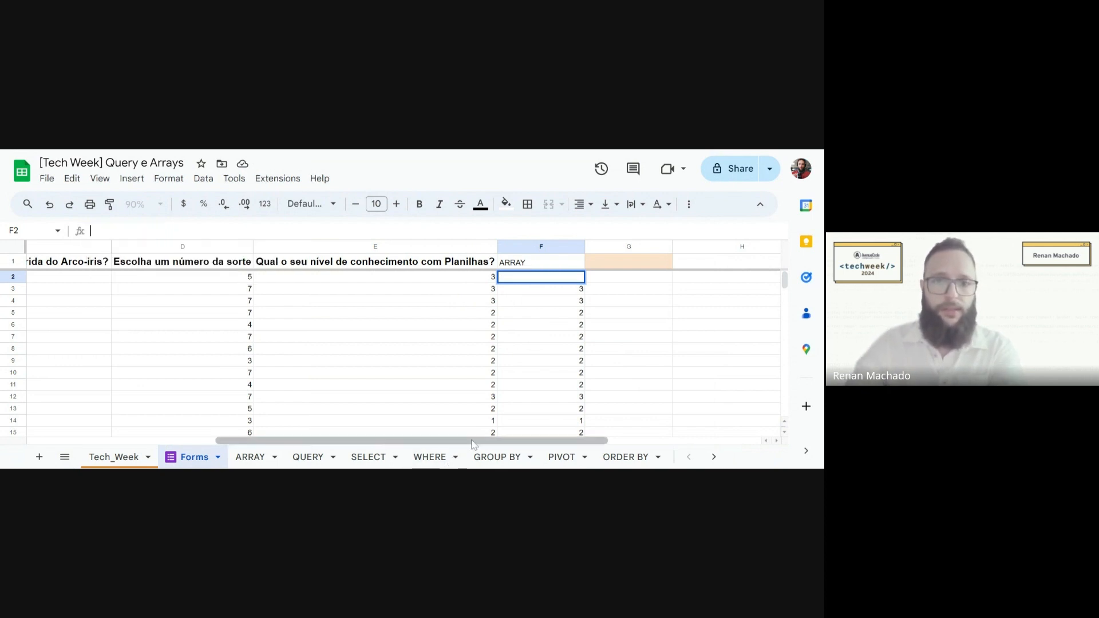
# - Enter =ARRAYFORMULA(ROW(A2:A)) in F2 to return the row number for every row
pyautogui.moveTo(474, 442); pyautogui.dragTo(252, 445)
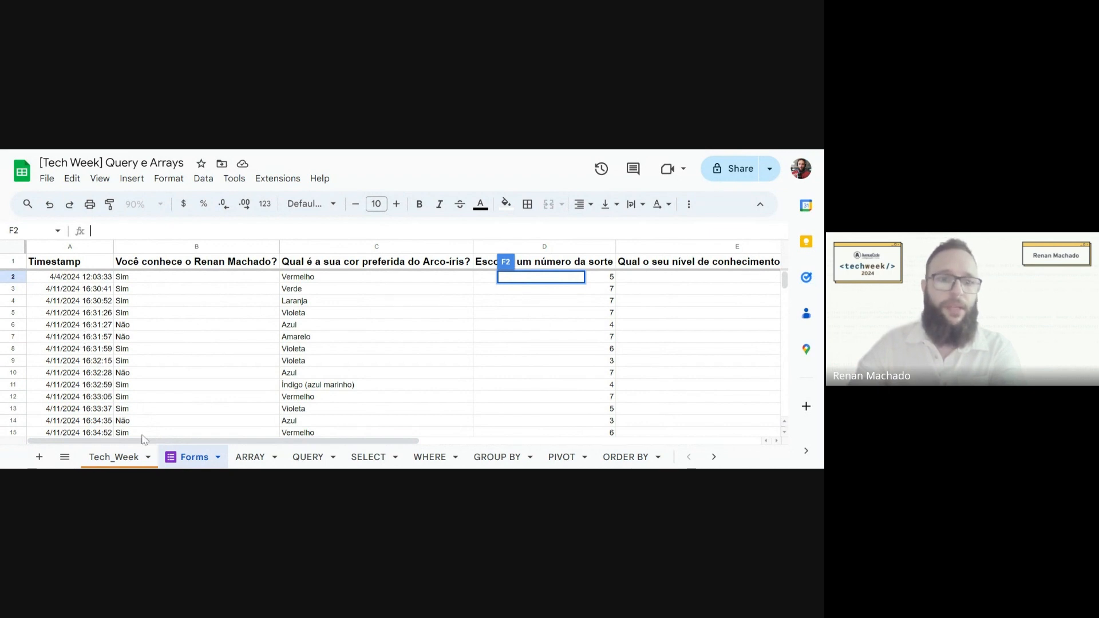
pyautogui.moveTo(164, 444); pyautogui.dragTo(423, 440)
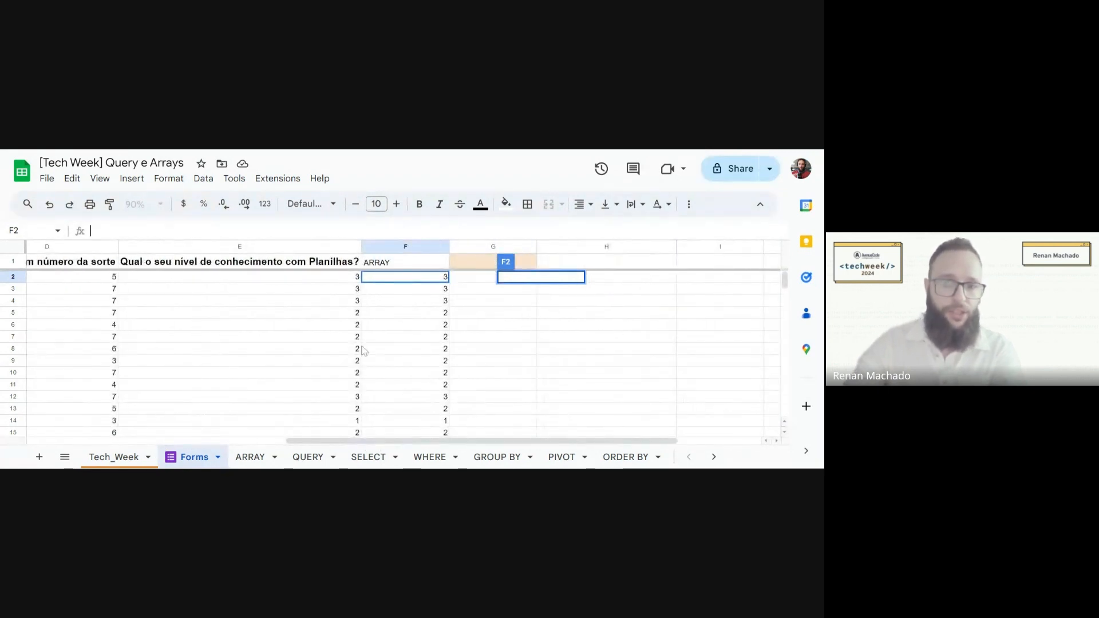
pyautogui.write('=ARR')
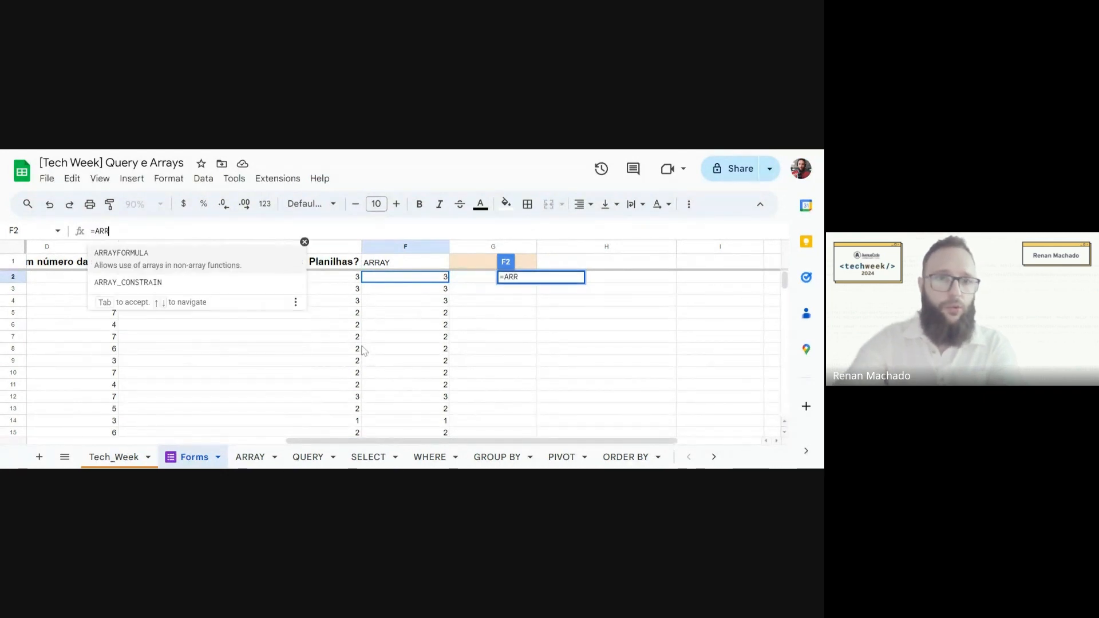
pyautogui.write('A')
pyautogui.press('Tab')
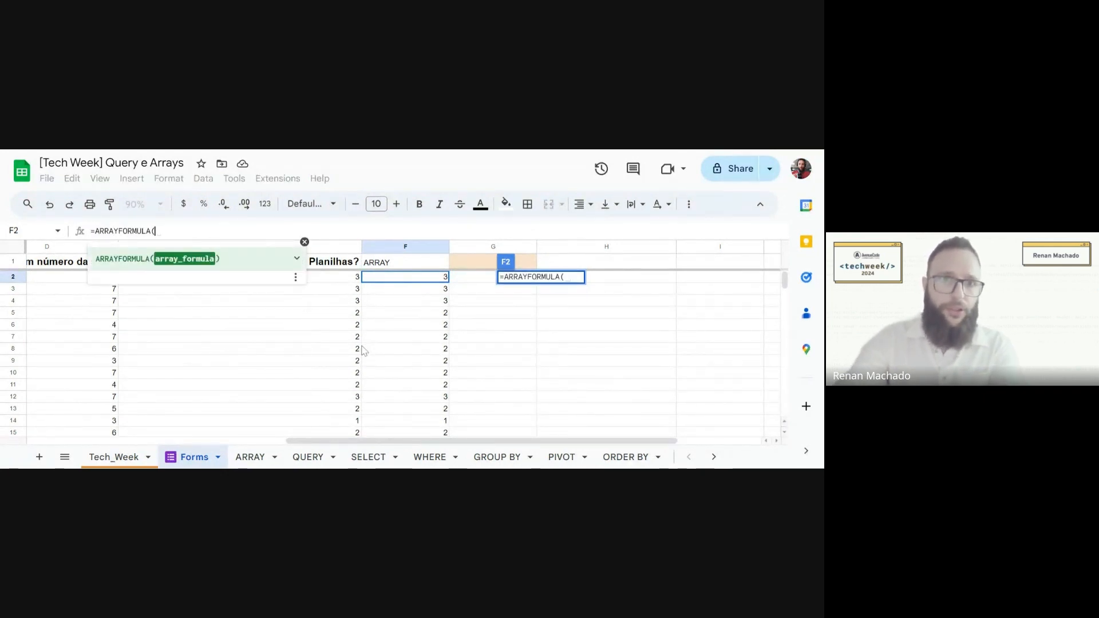
pyautogui.write('ROW')
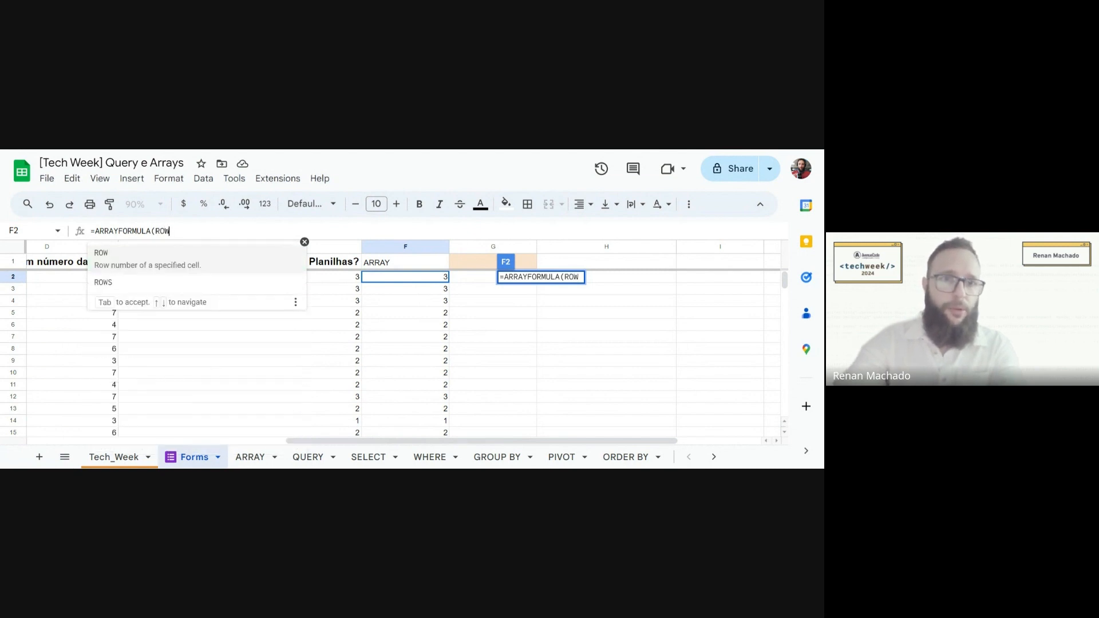
pyautogui.write('(')
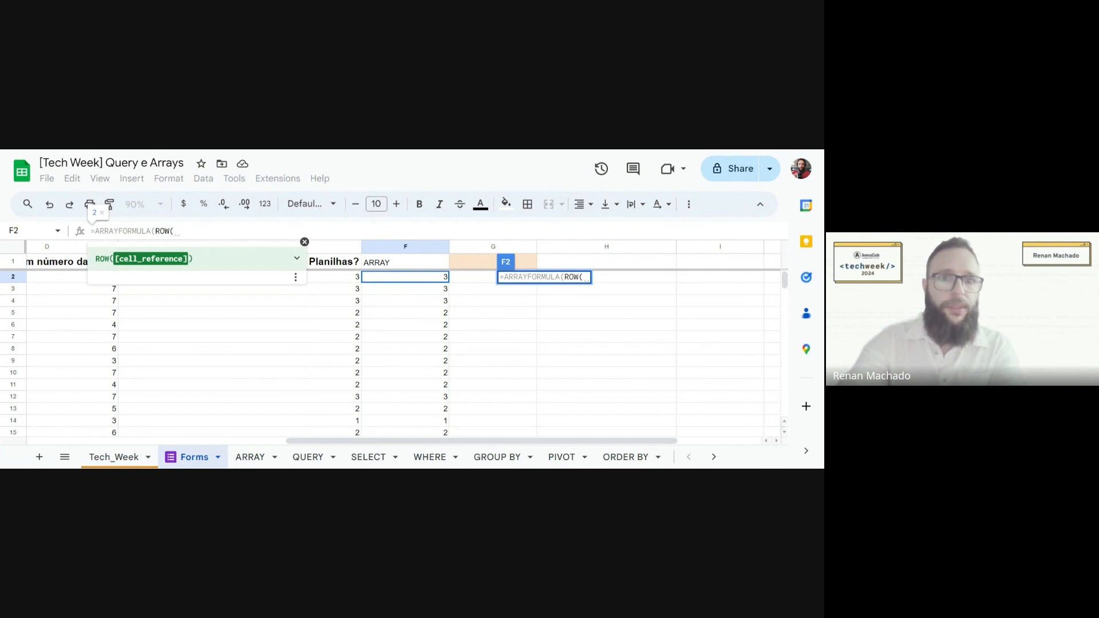
pyautogui.write('A2')
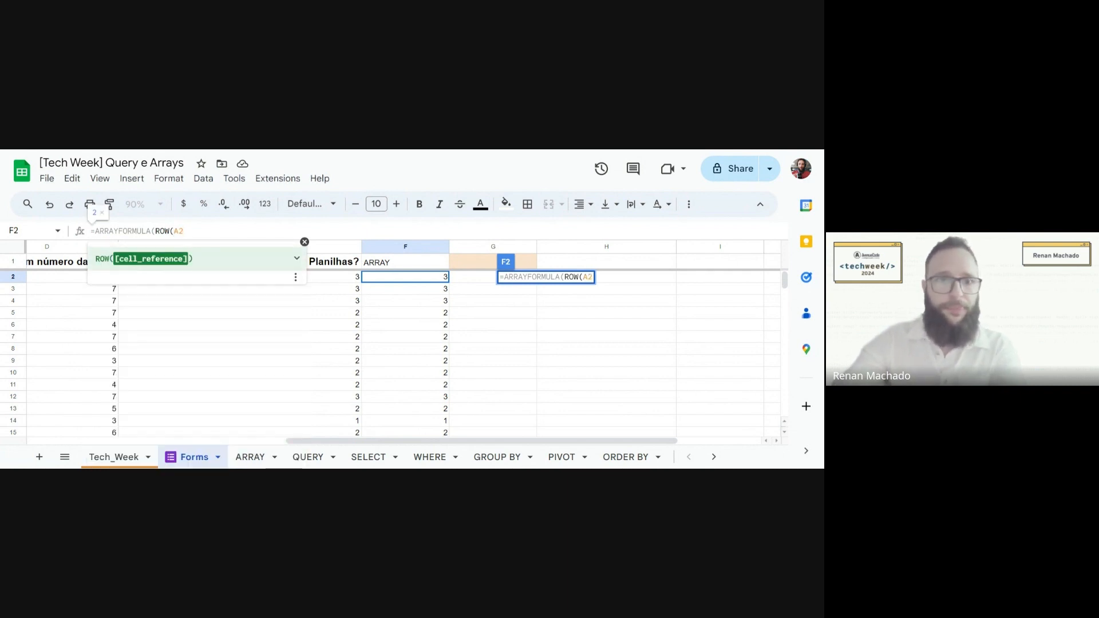
pyautogui.write(':A)')
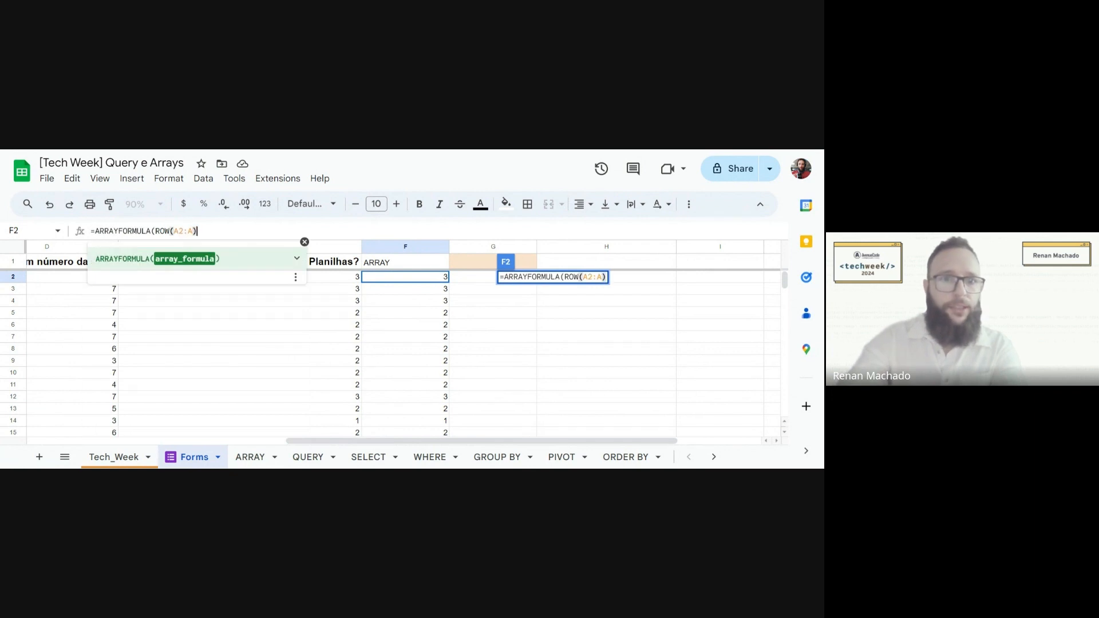
pyautogui.press('Return')
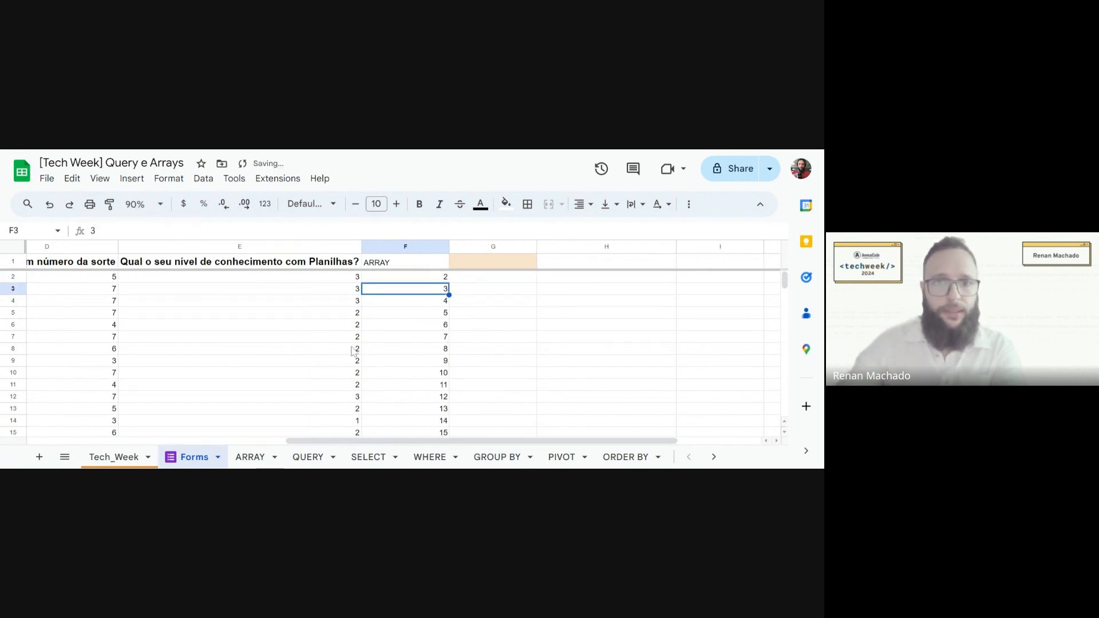
# - Change the F2 formula to =ARRAYFORMULA(ROW(A2:A)-1) and check the numbering down column F
pyautogui.click(384, 279)
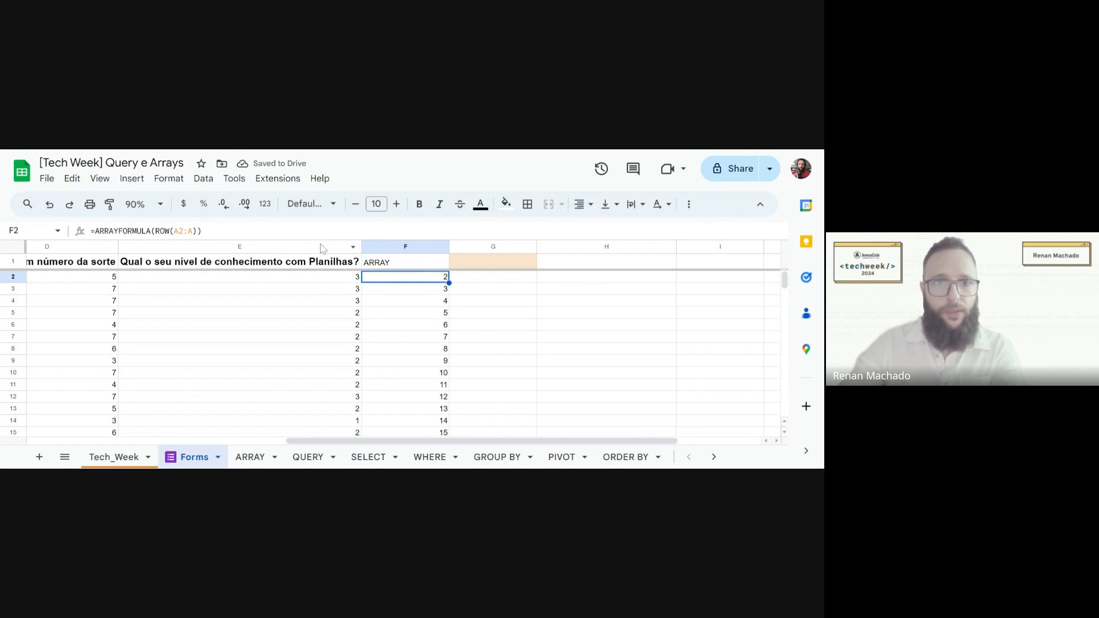
pyautogui.press('Return')
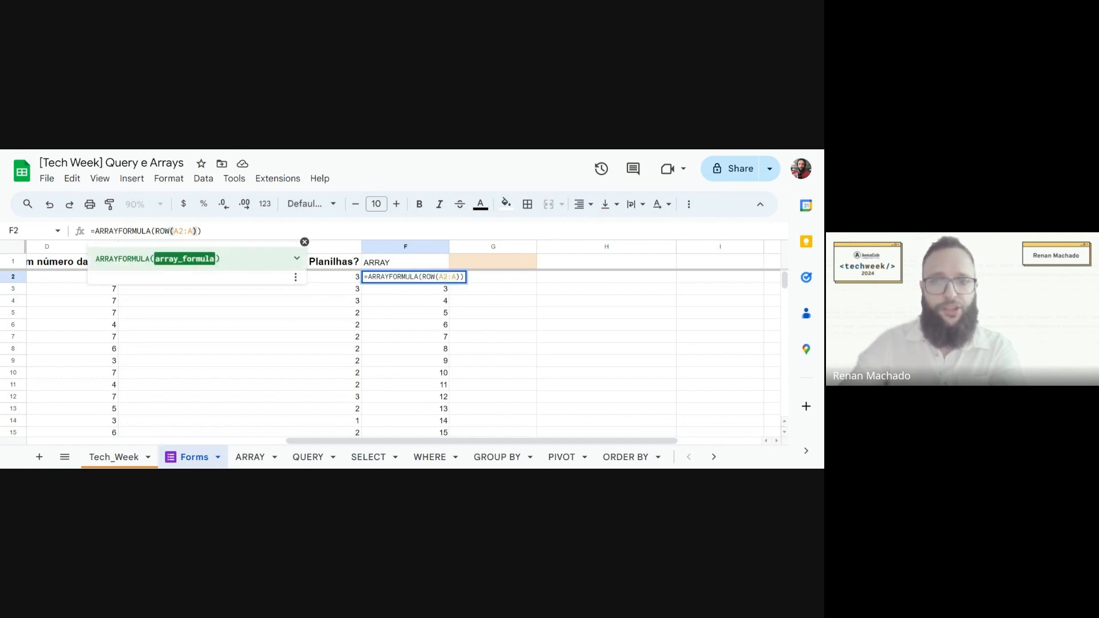
pyautogui.write('-1')
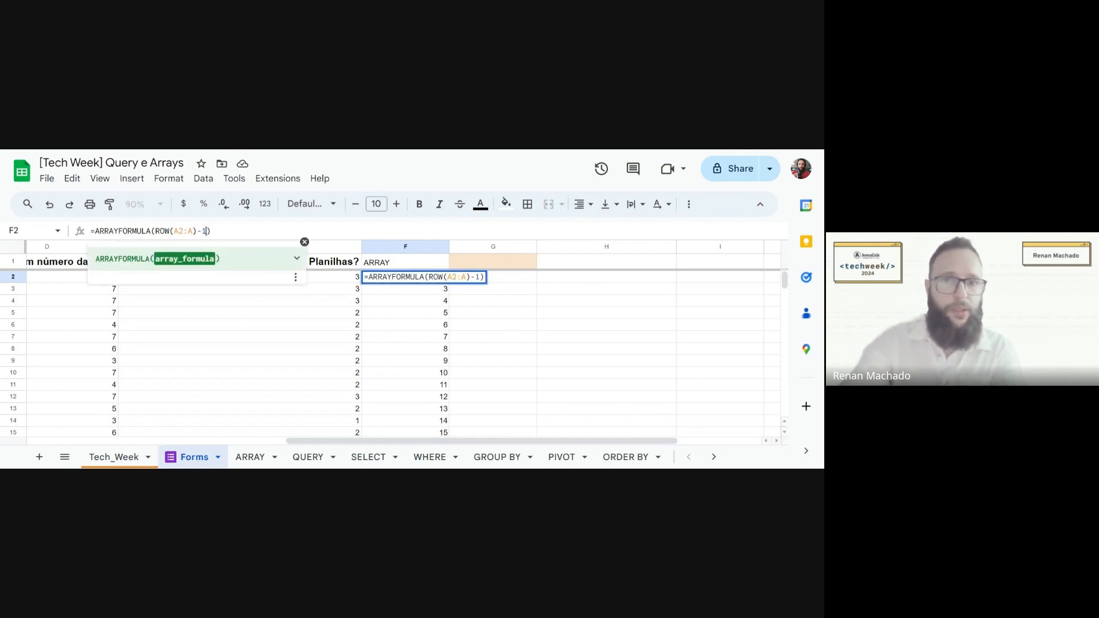
pyautogui.press('Return')
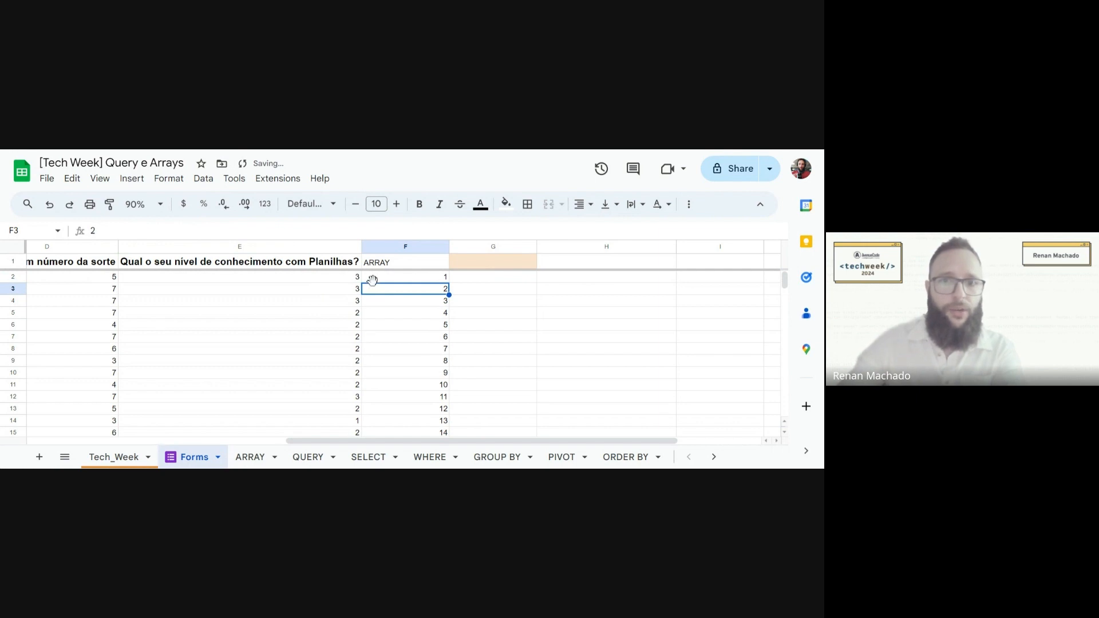
pyautogui.scroll(-3, 396, 364)
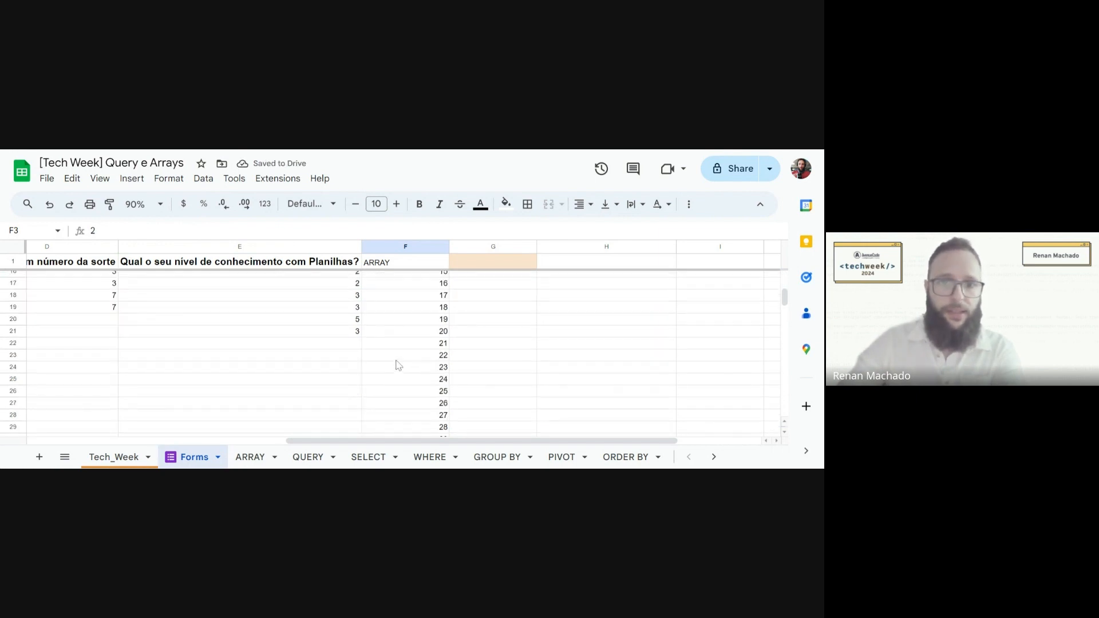
pyautogui.scroll(-7, 399, 364)
pyautogui.scroll(-3, 399, 360)
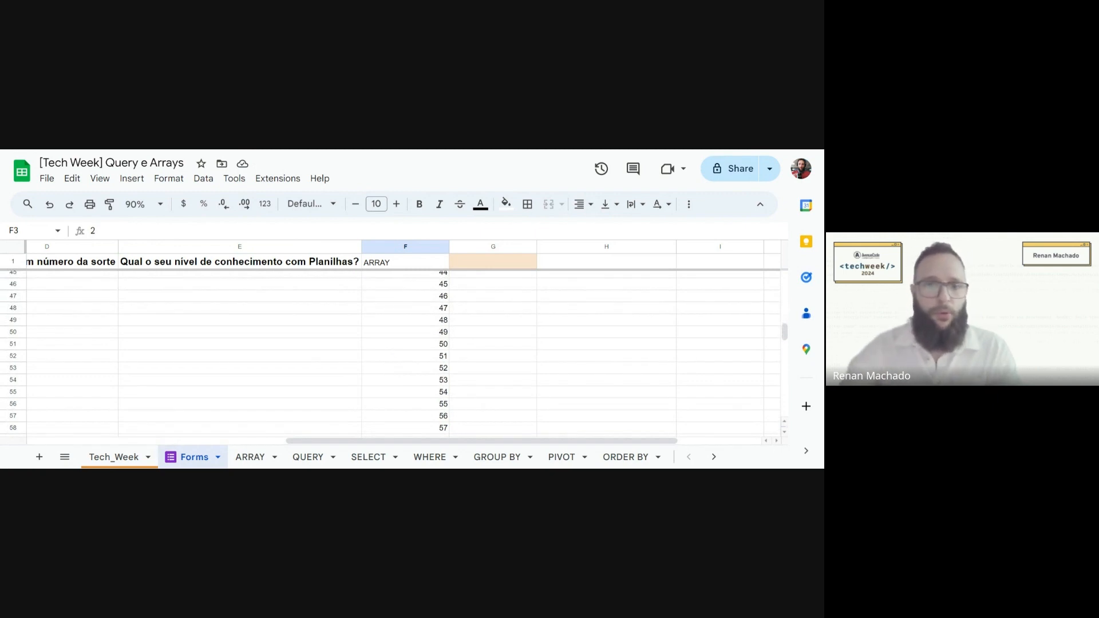
pyautogui.scroll(13, 400, 360)
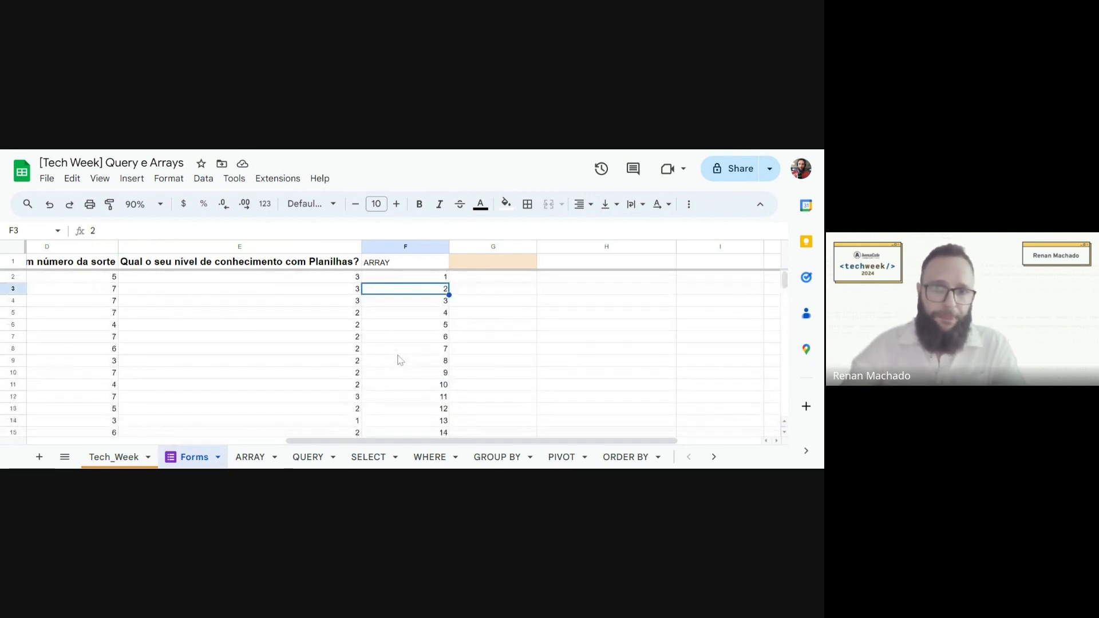
# - Insert an IF before ROW(A2:A)-1 in the F2 formula that tests A2:A="" and returns "" for blank rows
pyautogui.click(435, 280)
pyautogui.click(154, 231)
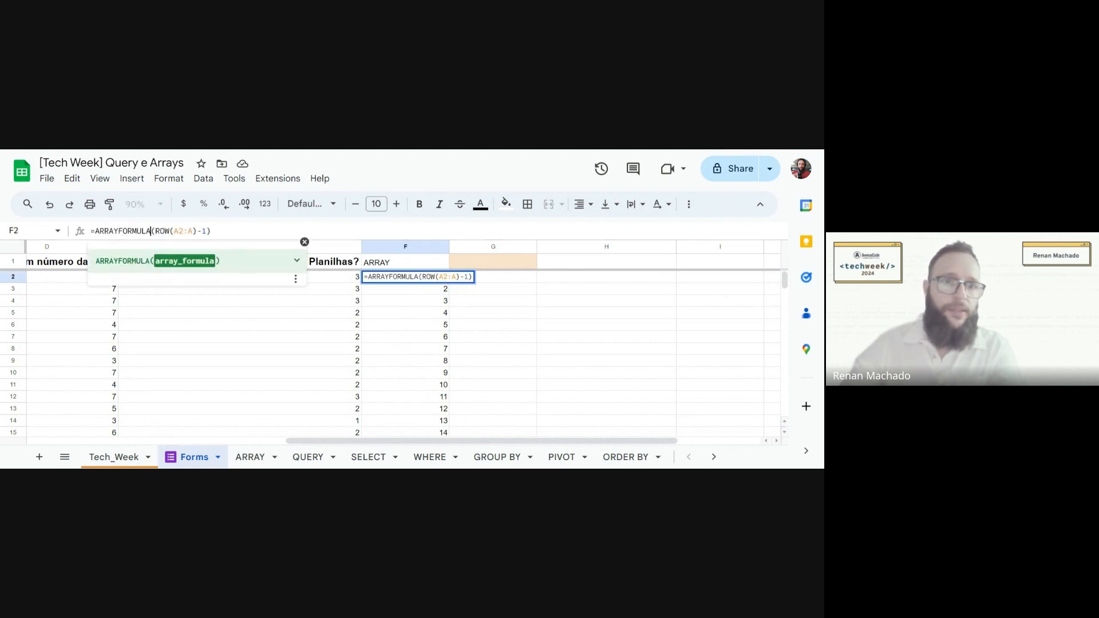
pyautogui.write('IF(A')
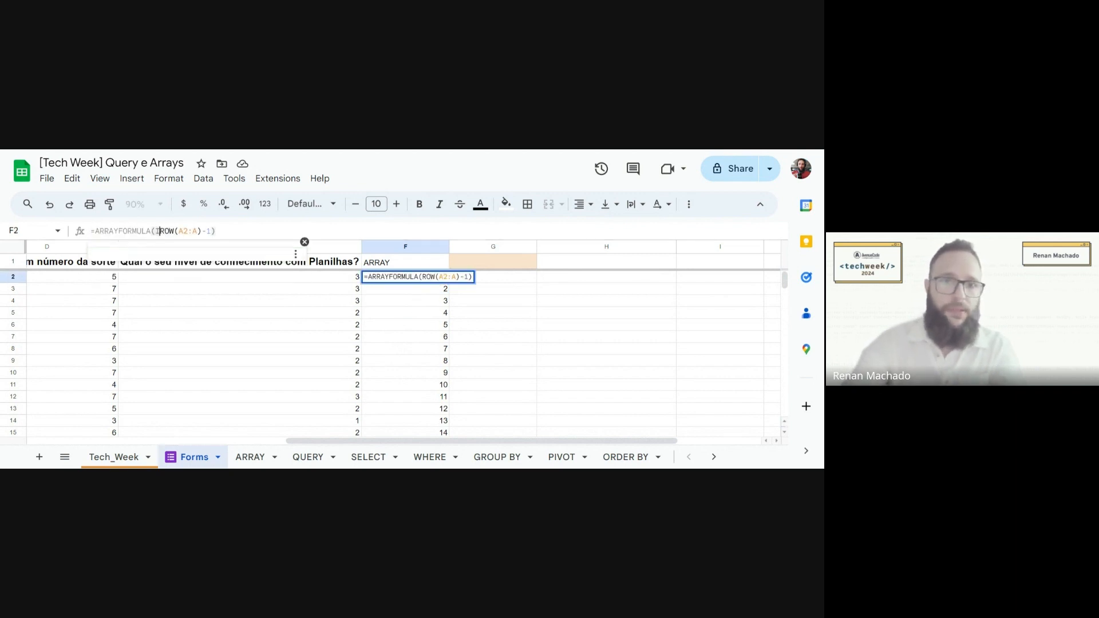
pyautogui.write('2:A')
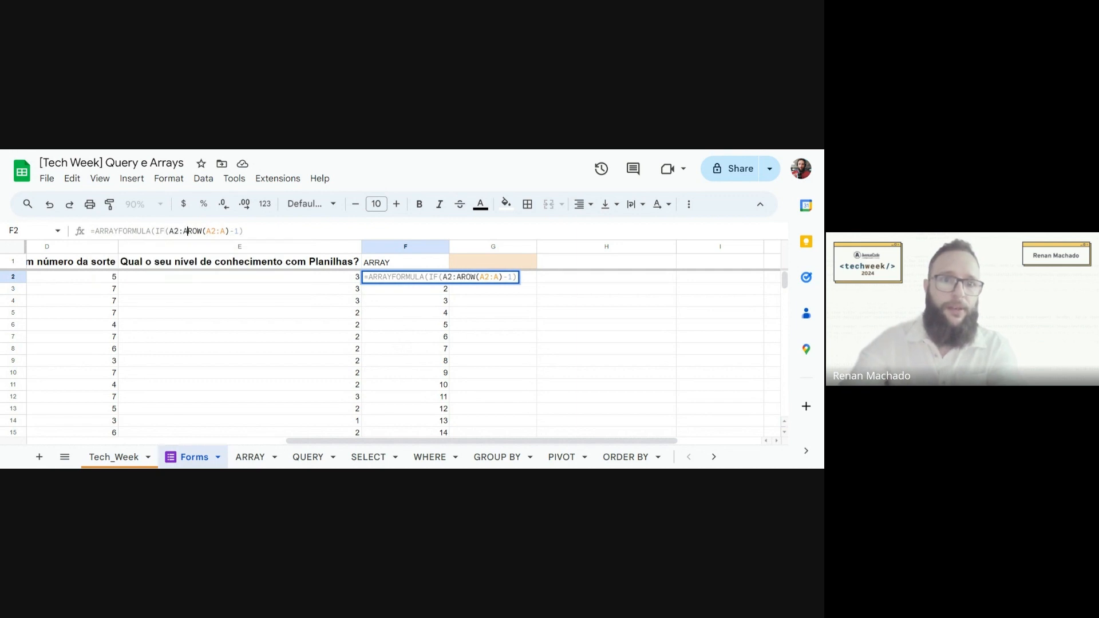
pyautogui.write('="",')
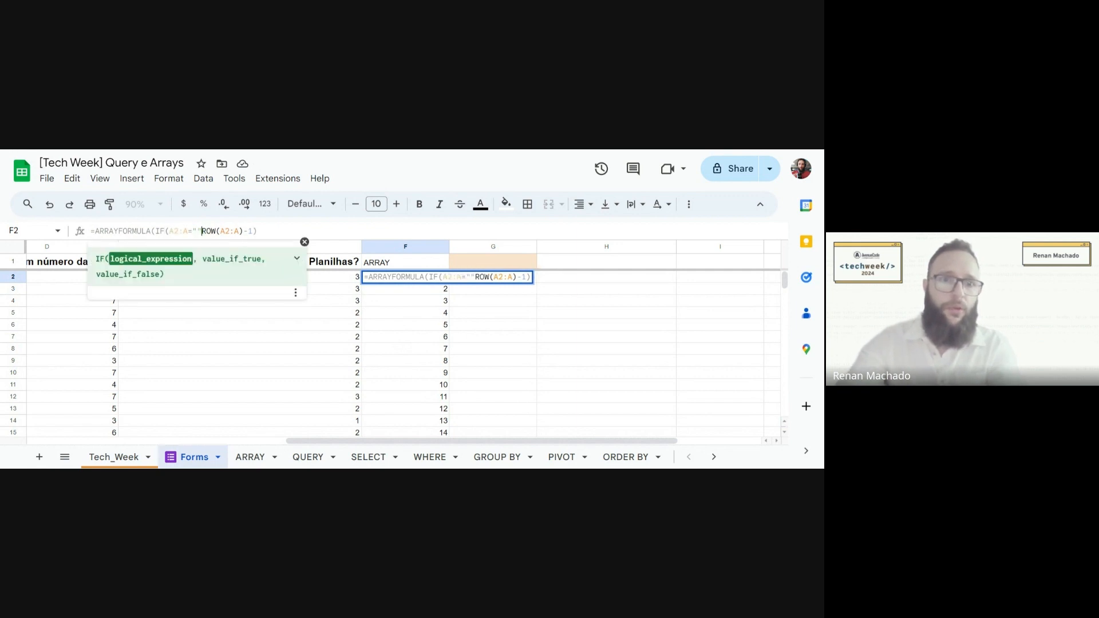
pyautogui.write('"",')
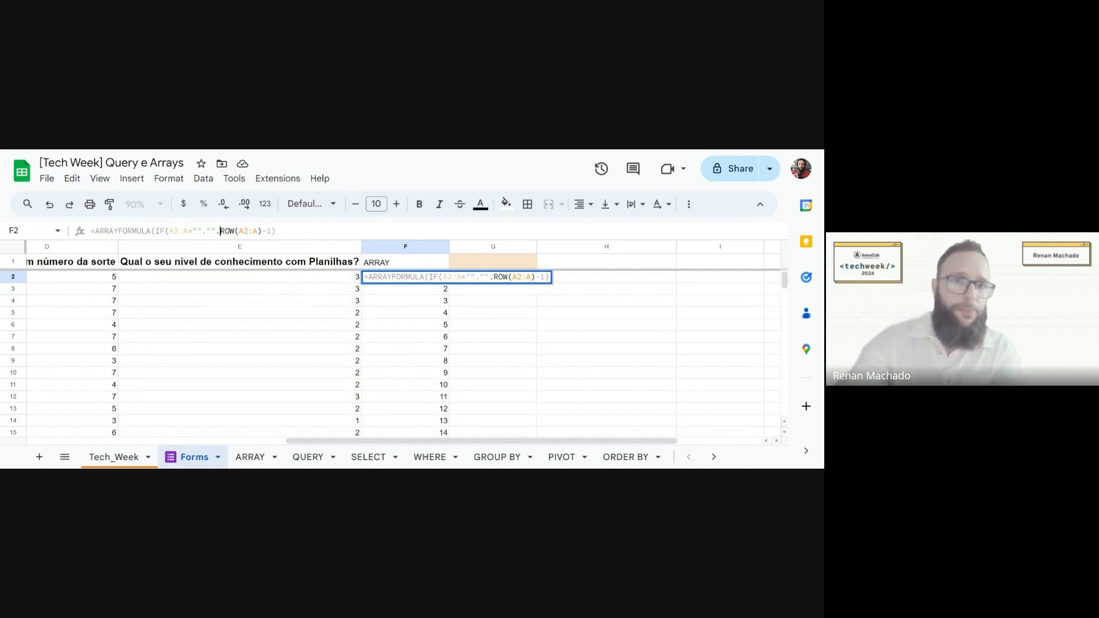
# - Change the separators between the IF arguments in F2 to commas and commit the formula
pyautogui.click(210, 230)
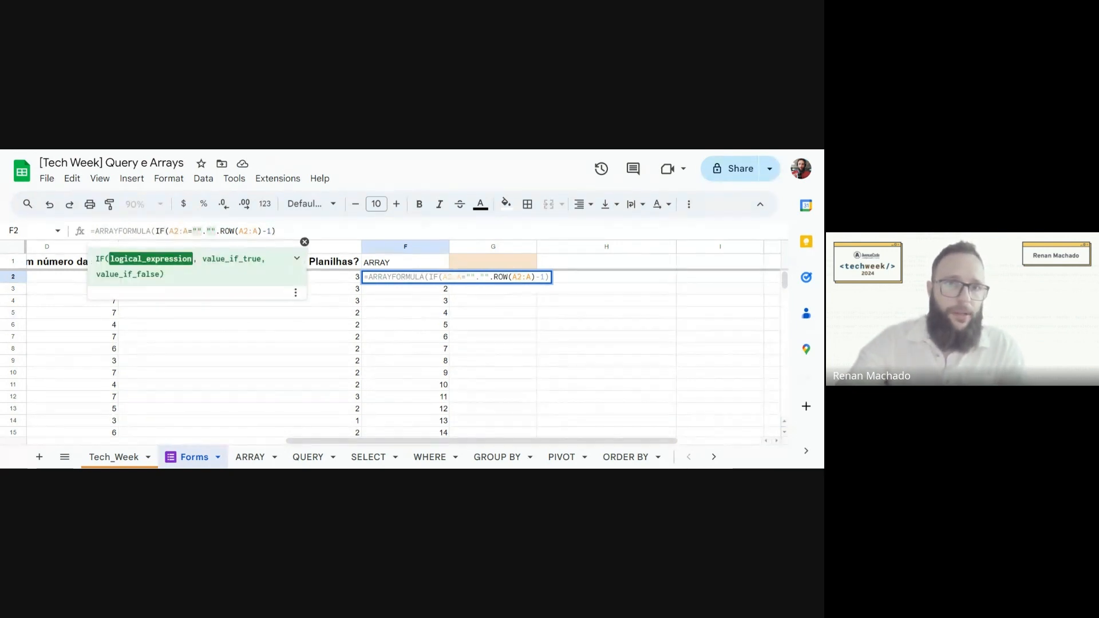
pyautogui.press('BackSpace')
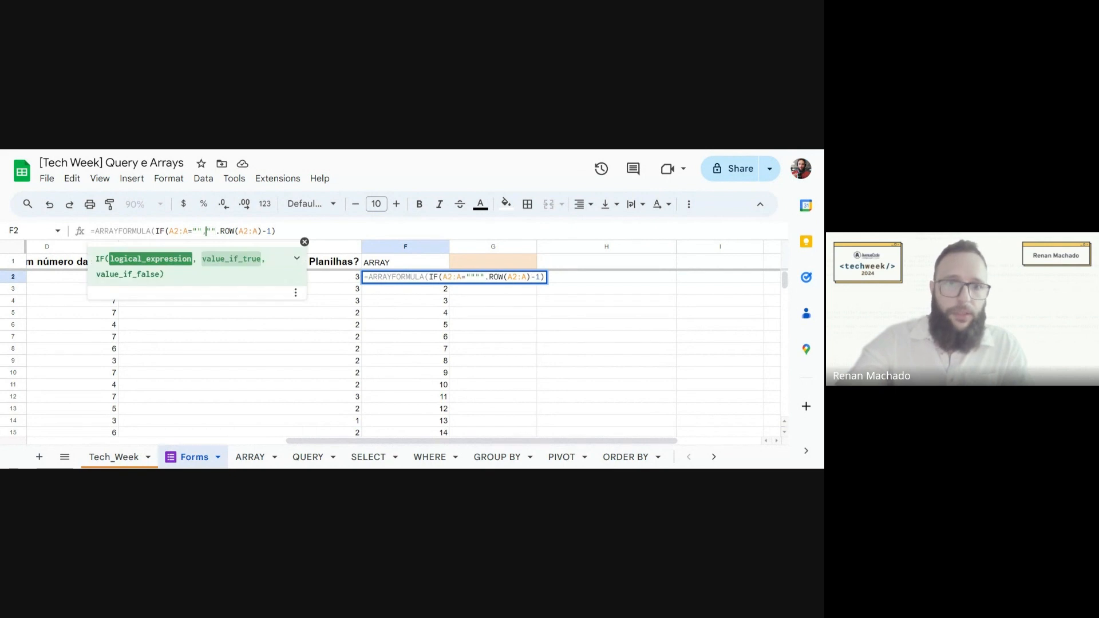
pyautogui.write(',')
pyautogui.press('Right')
pyautogui.press('Right')
pyautogui.press('Right')
pyautogui.press('BackSpace')
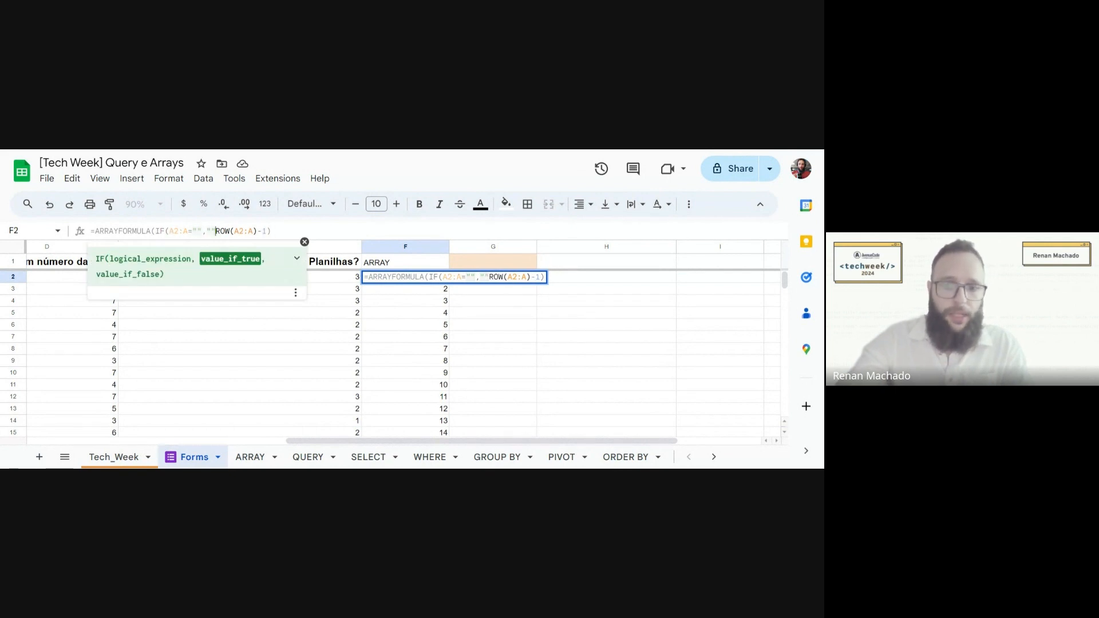
pyautogui.write(',')
pyautogui.press('Return')
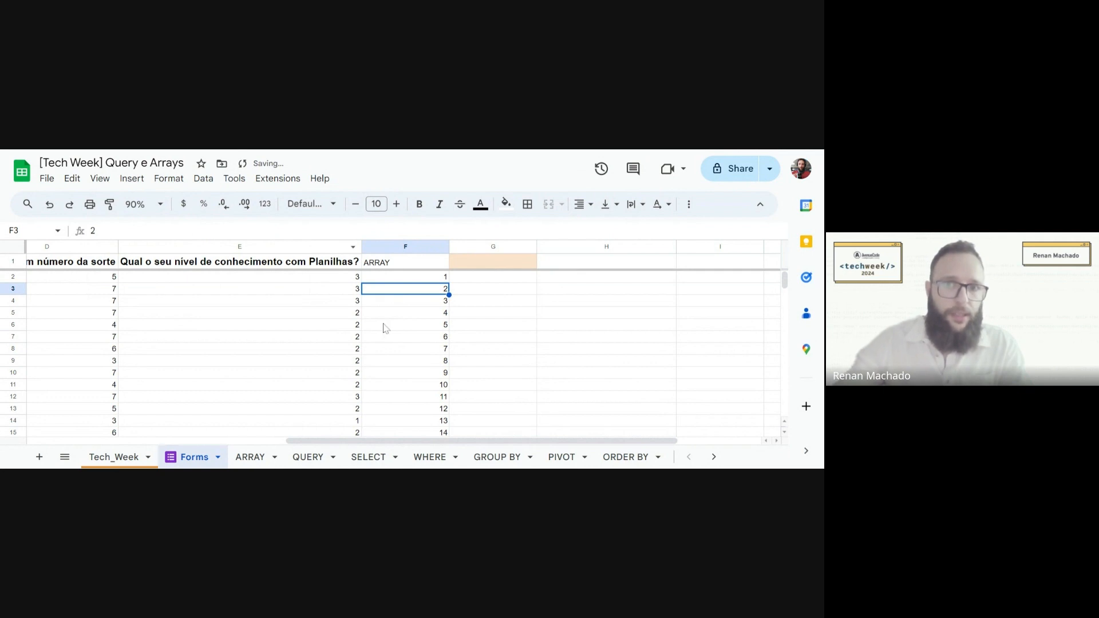
# - Compare the numbering in column F with the timestamps in column A around the last form response in row 19
pyautogui.scroll(-3, 389, 331)
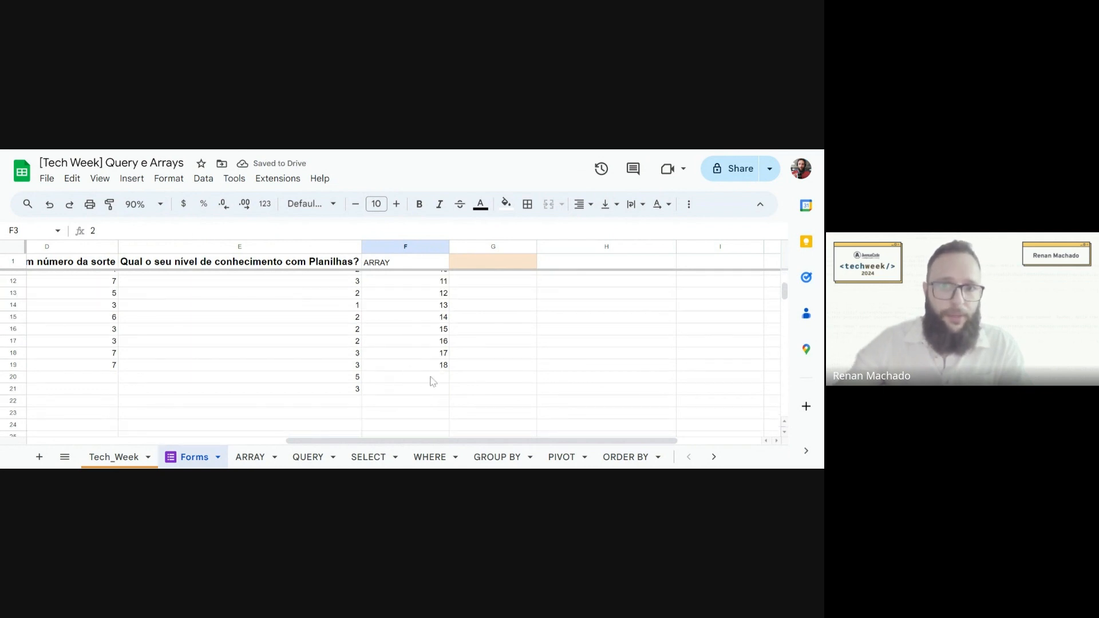
pyautogui.scroll(3, 433, 381)
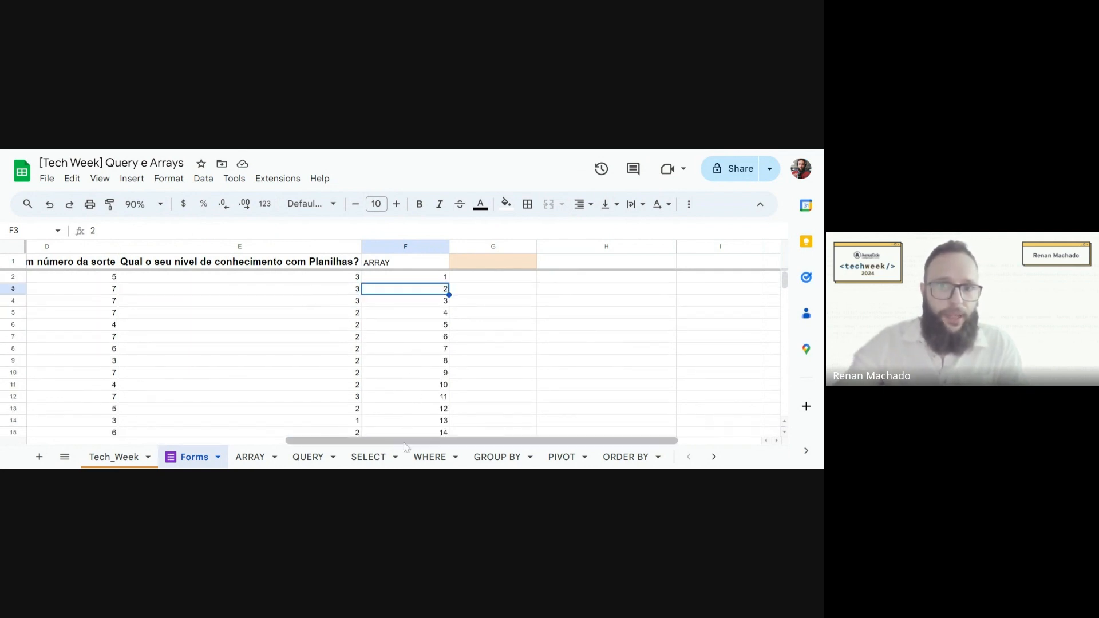
pyautogui.moveTo(408, 441); pyautogui.dragTo(1, 461)
pyautogui.scroll(-5, 40, 393)
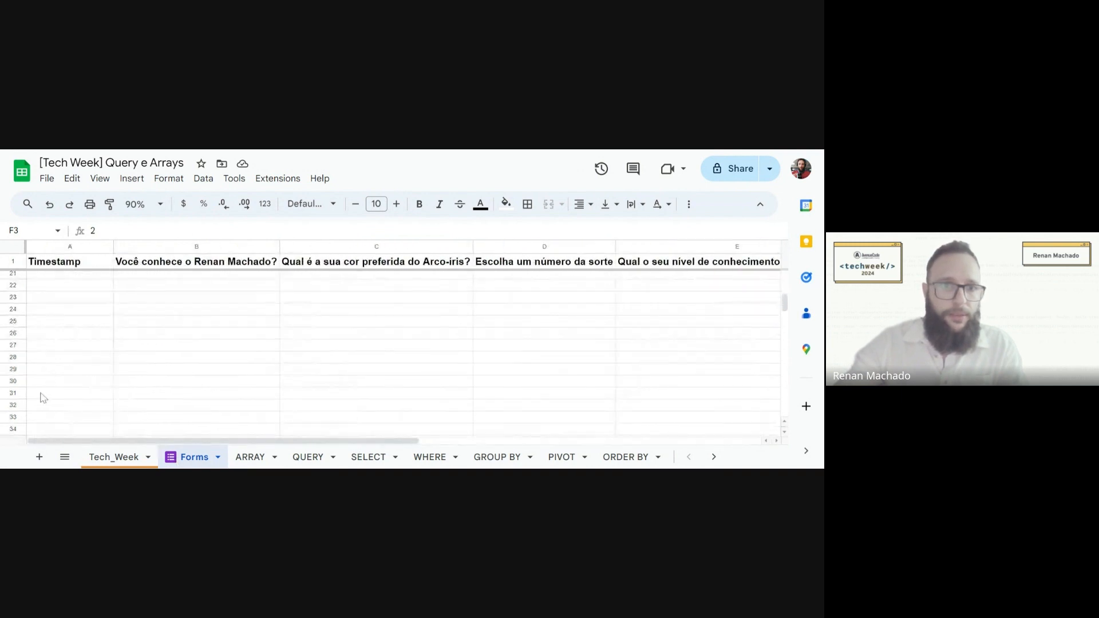
pyautogui.scroll(2, 67, 355)
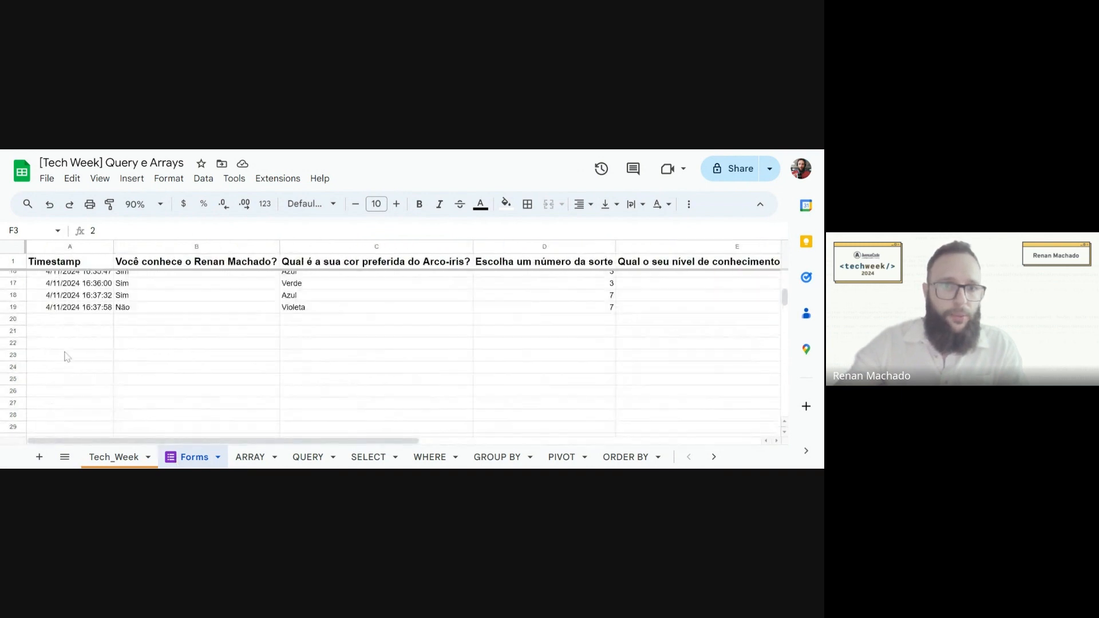
pyautogui.click(12, 307)
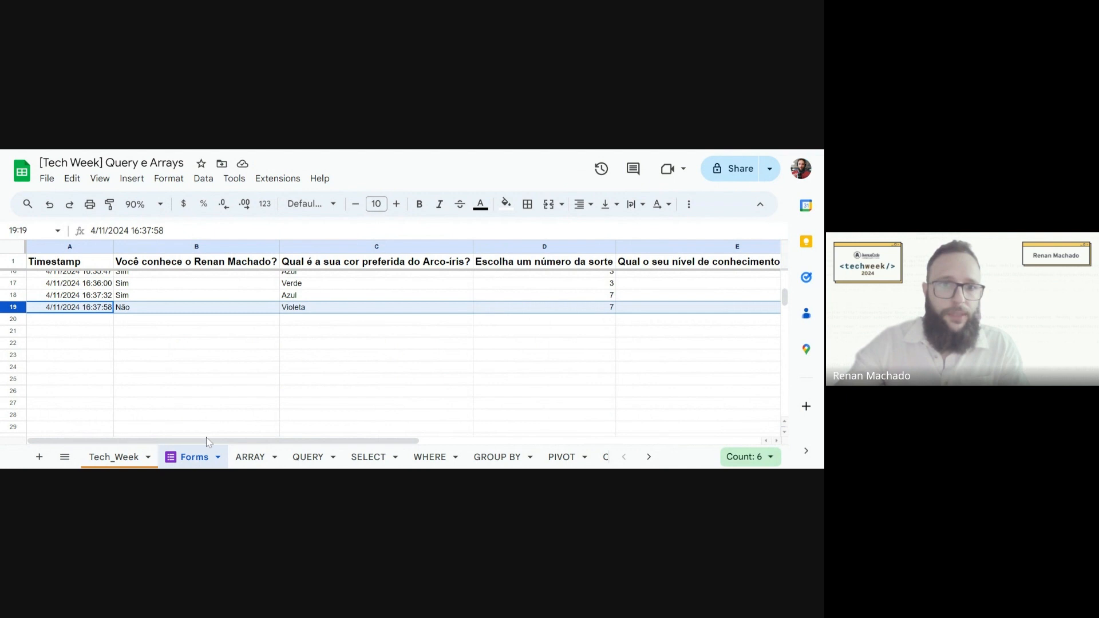
pyautogui.moveTo(210, 441); pyautogui.dragTo(431, 439)
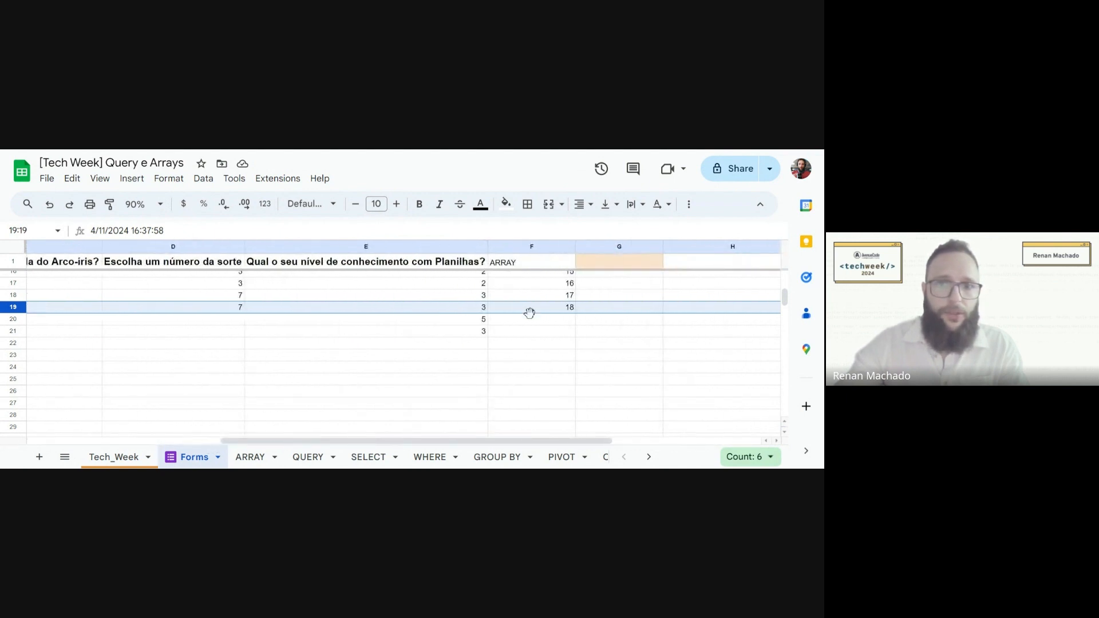
# - Clear the leftover test values from E20 and E21, then return to the header cell F1
pyautogui.click(483, 319)
pyautogui.press('Delete')
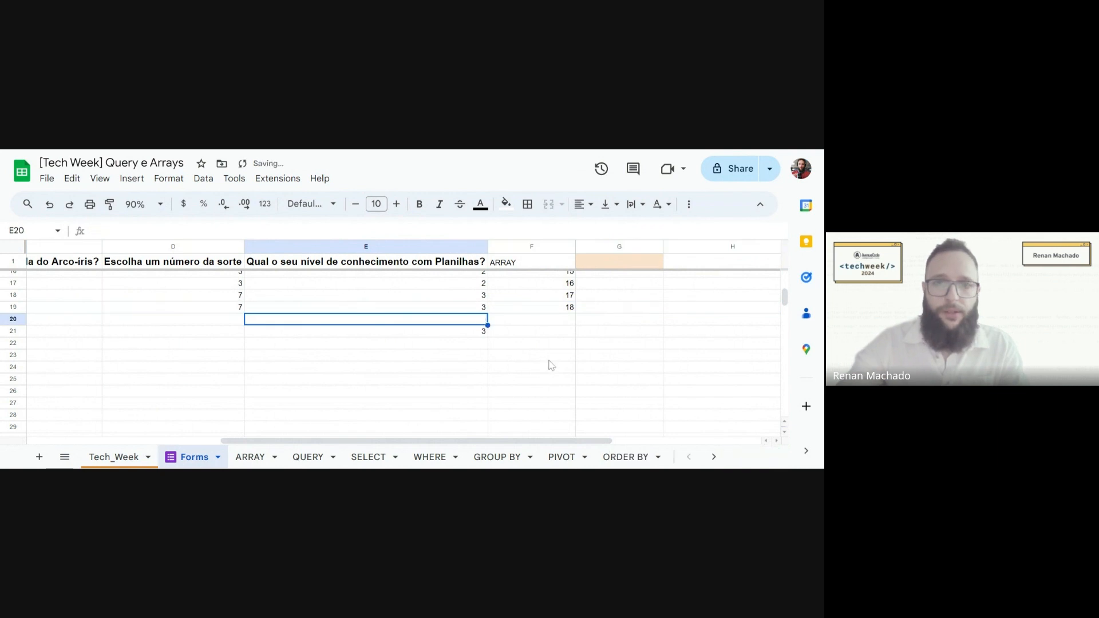
pyautogui.press('Down')
pyautogui.press('Delete')
pyautogui.press('Down')
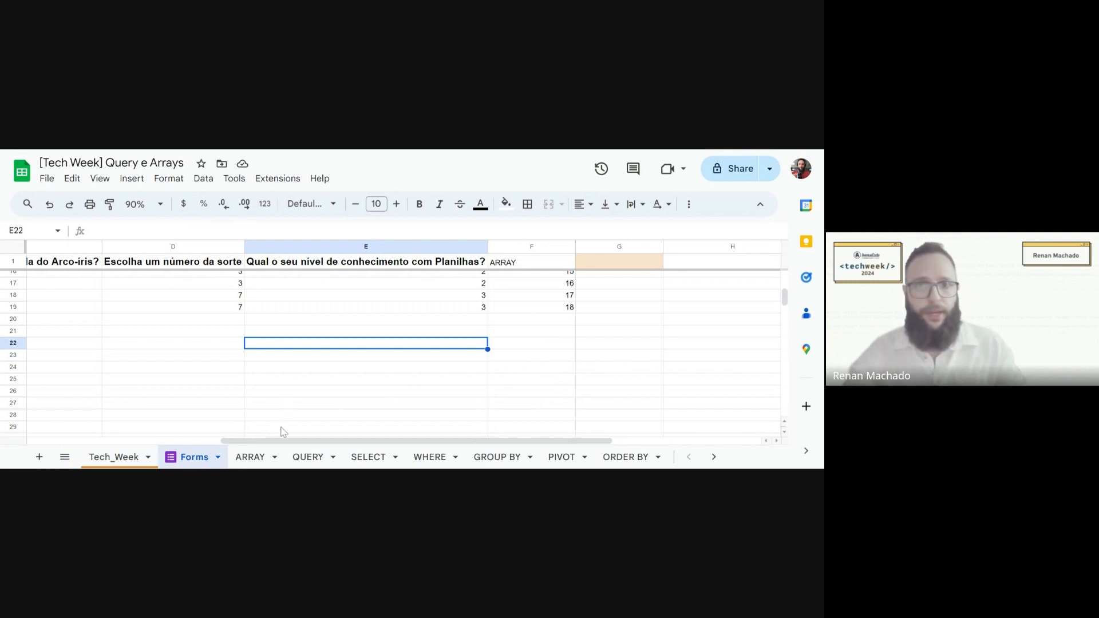
pyautogui.scroll(5, 341, 425)
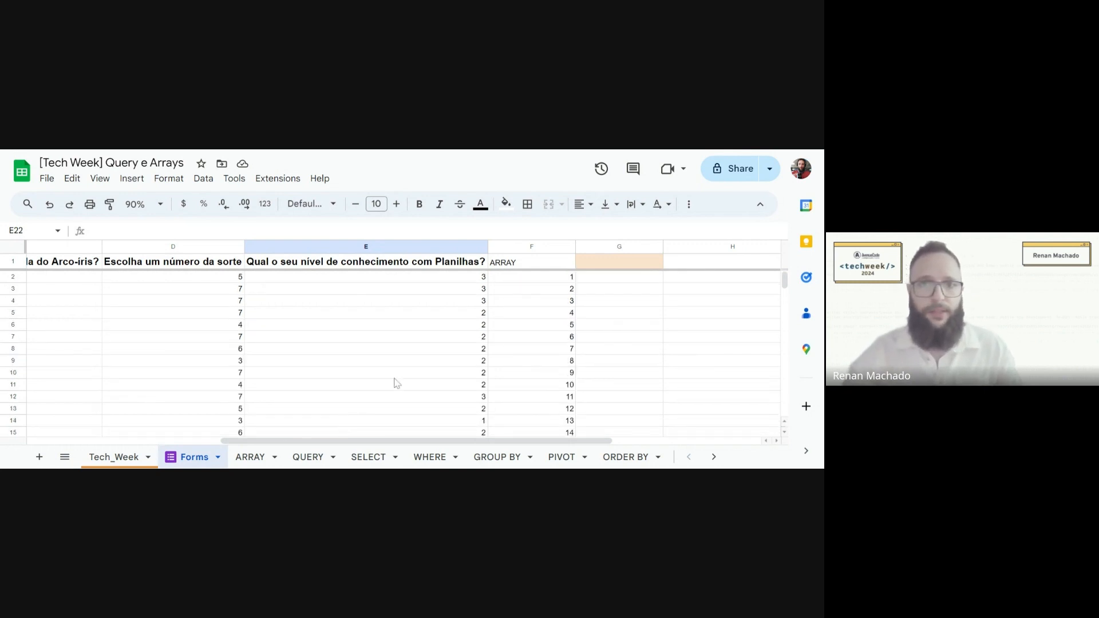
pyautogui.click(520, 269)
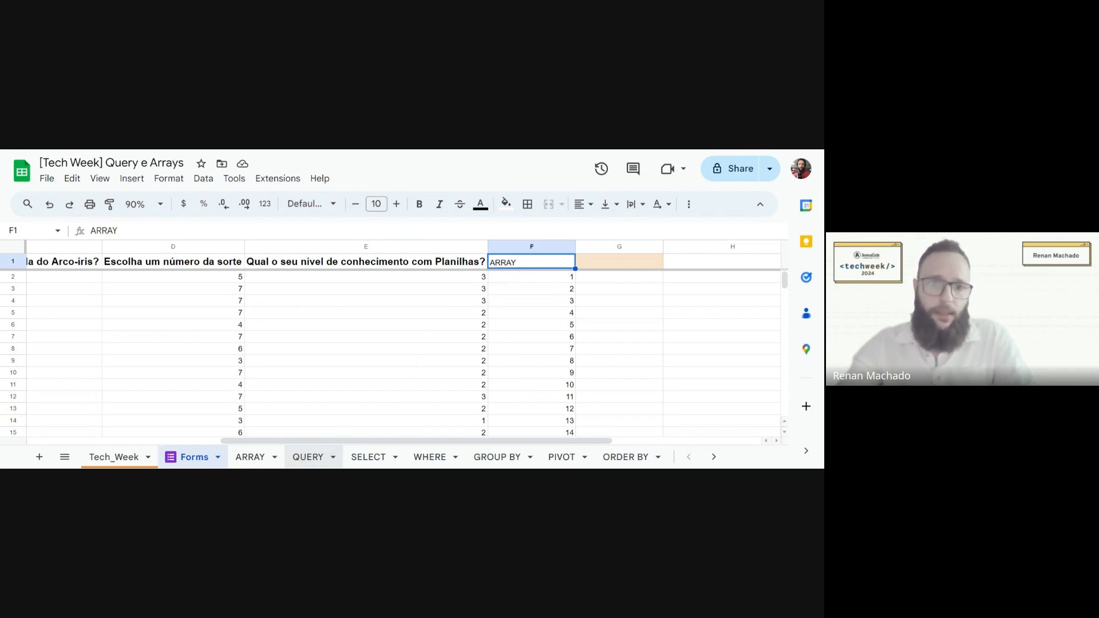
# - Open cell A1 of the QUERY sheet for a formula and make the formula bar slightly taller
pyautogui.click(306, 458)
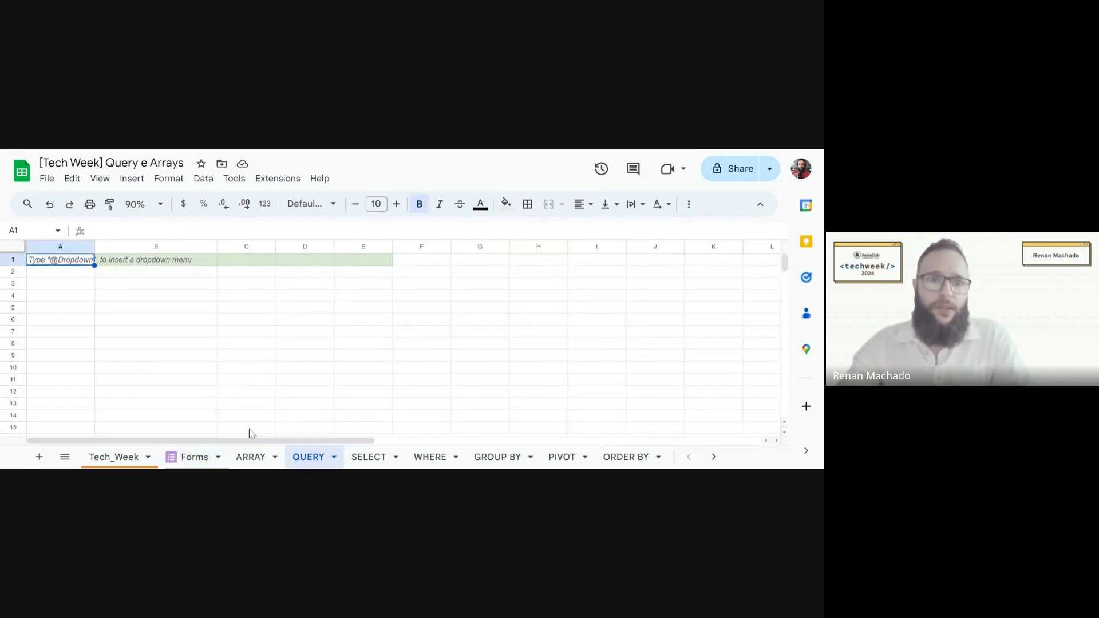
pyautogui.click(163, 262)
pyautogui.click(87, 261)
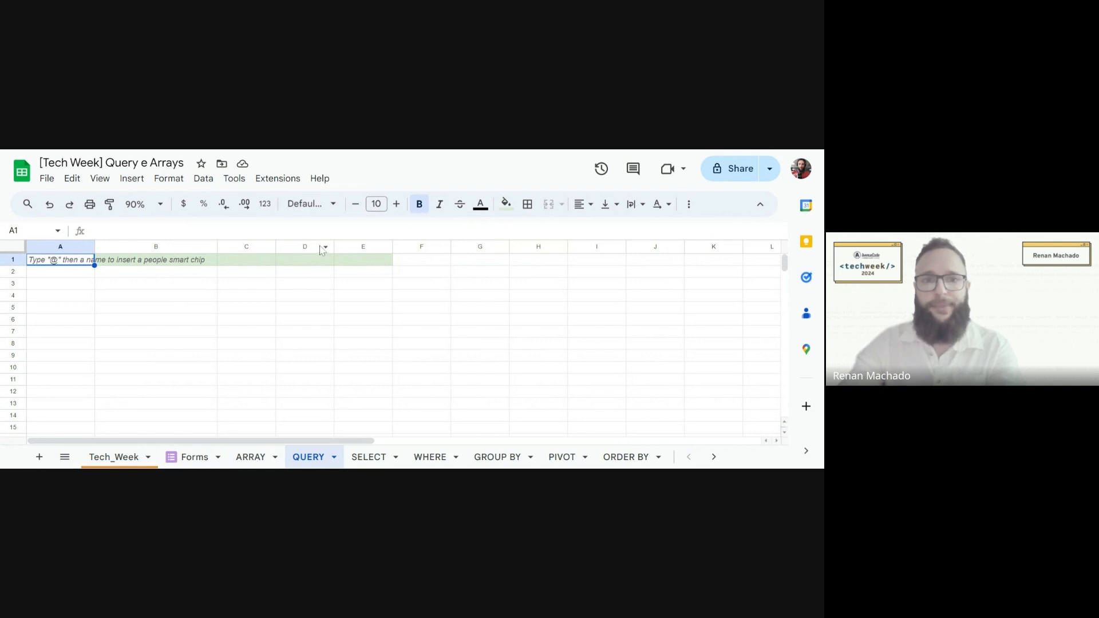
pyautogui.moveTo(326, 243); pyautogui.dragTo(324, 372)
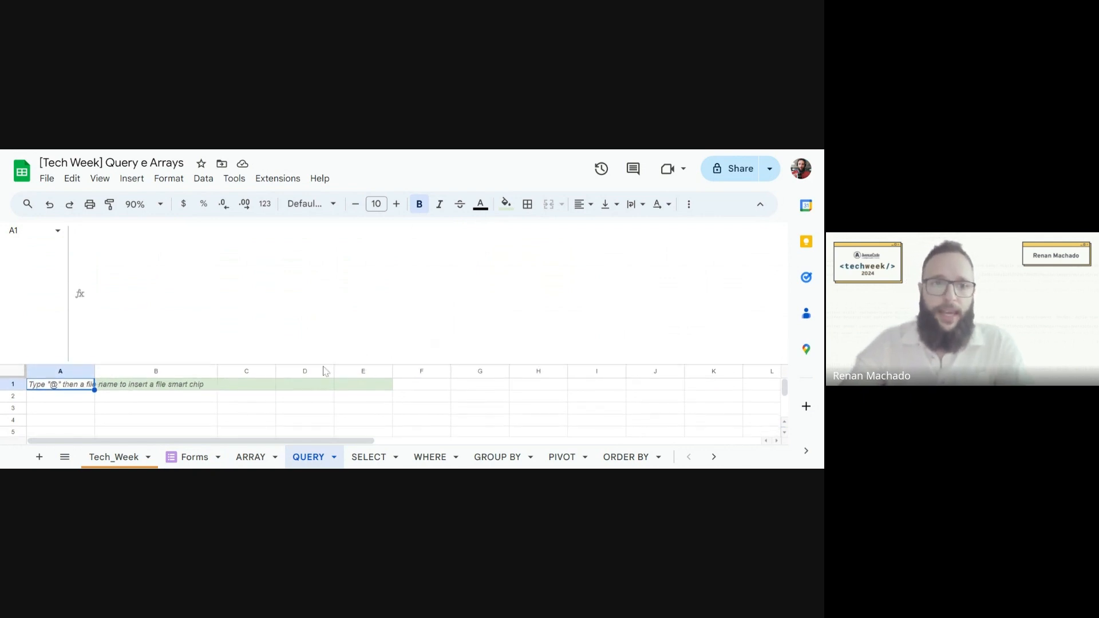
pyautogui.click(89, 230)
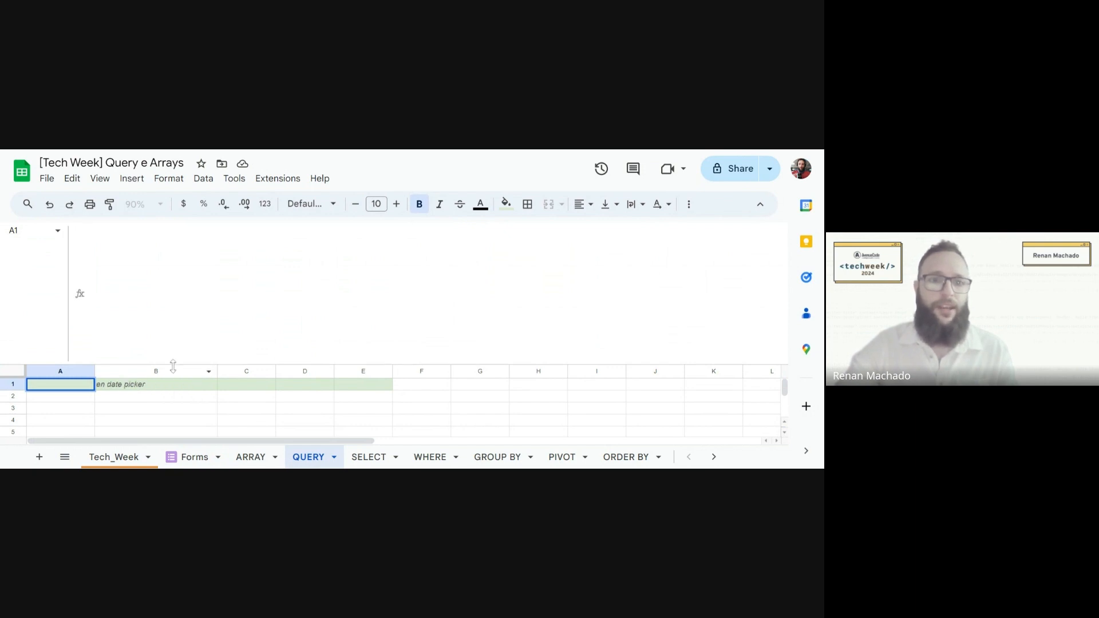
pyautogui.moveTo(174, 365); pyautogui.dragTo(175, 411)
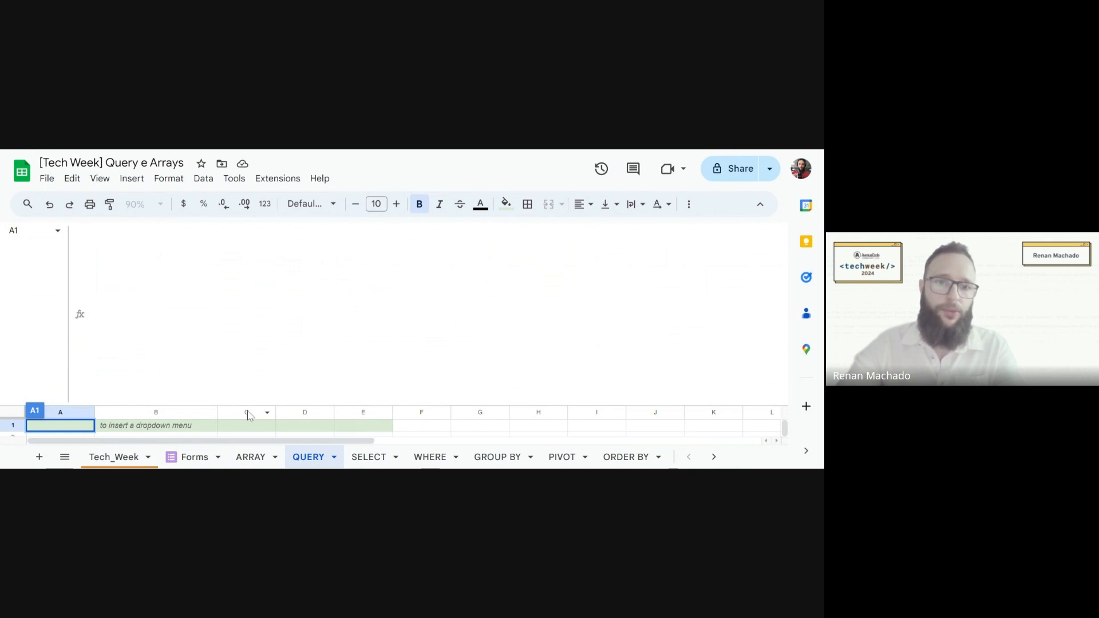
pyautogui.moveTo(258, 405); pyautogui.dragTo(320, 256)
# - Enter =QUERY(dados,,) in A1 of the QUERY sheet, with the function's argument help expanded while writing it
pyautogui.write('=QUERY(')
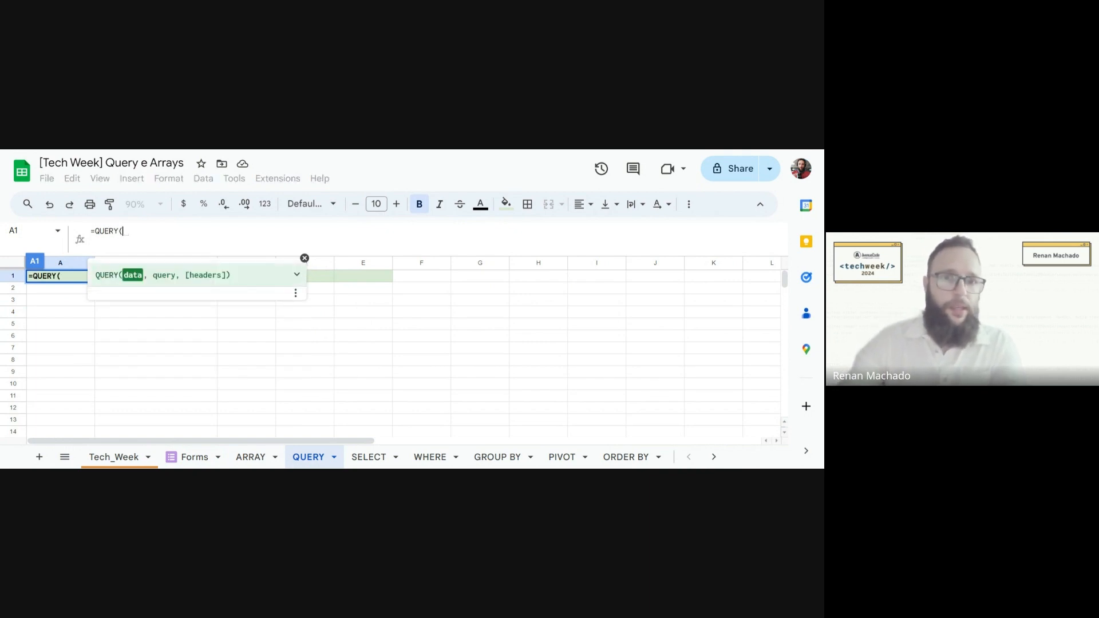
pyautogui.click(296, 275)
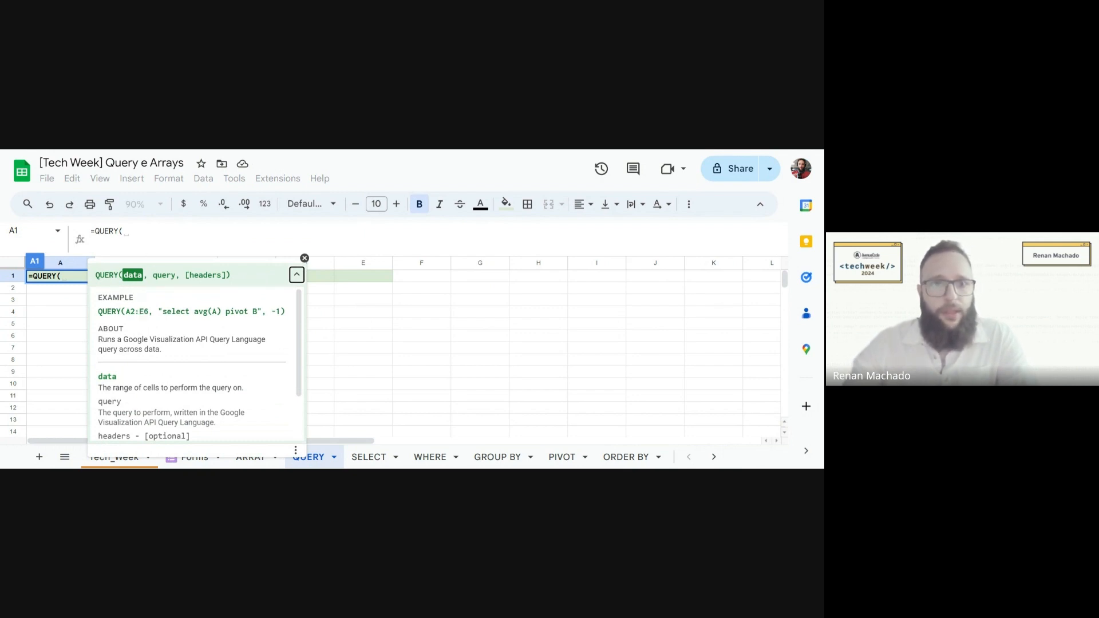
pyautogui.write('dados')
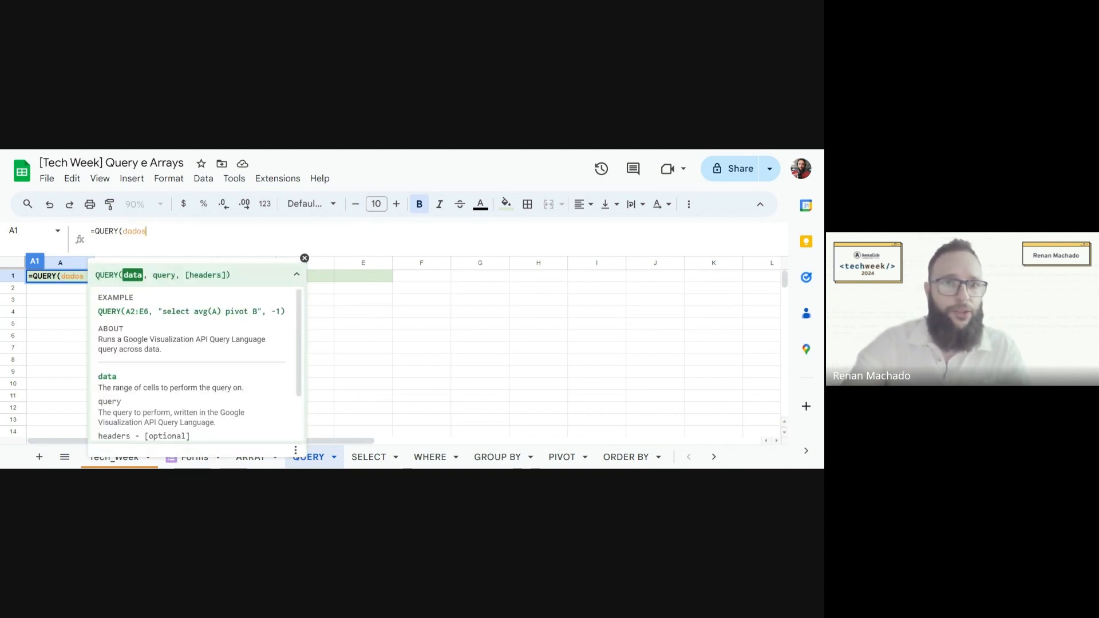
pyautogui.write(',')
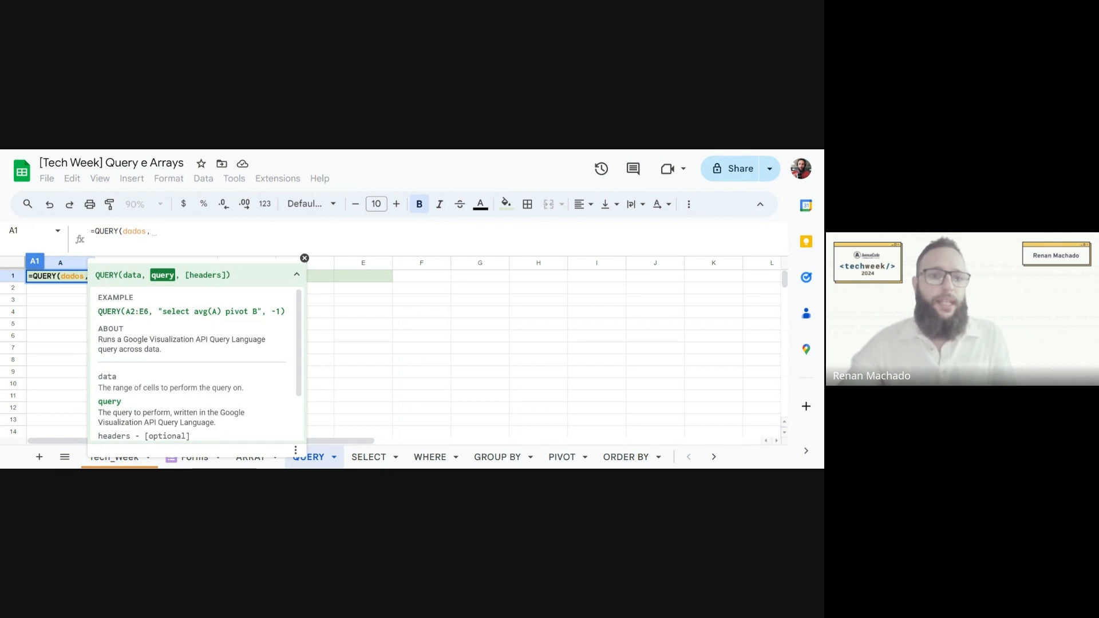
pyautogui.scroll(-2, 194, 364)
pyautogui.scroll(2, 194, 363)
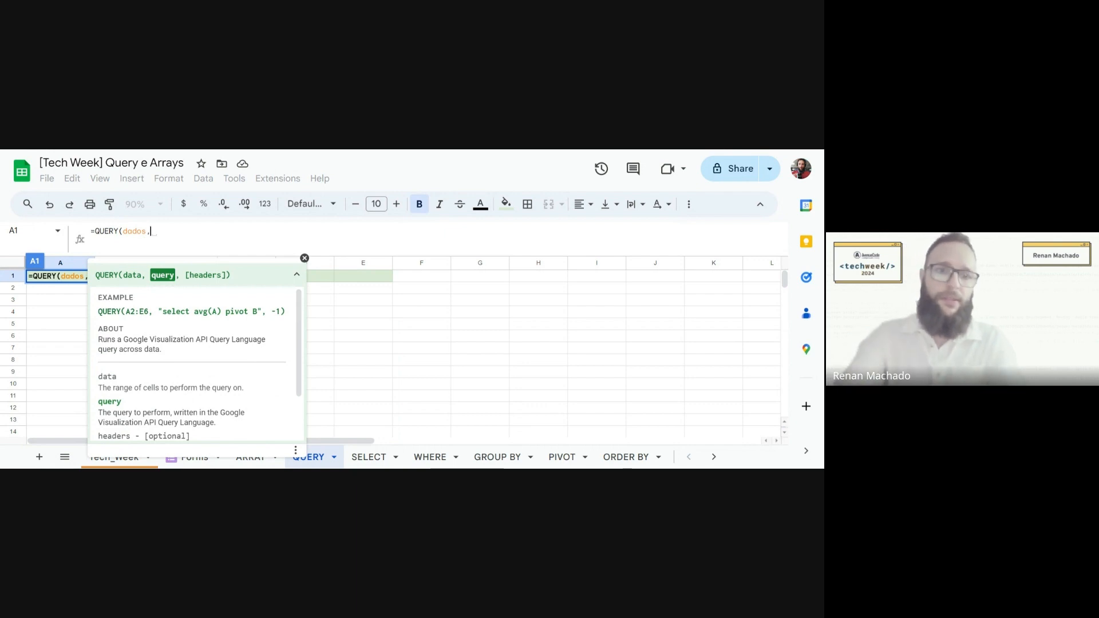
pyautogui.write(',)')
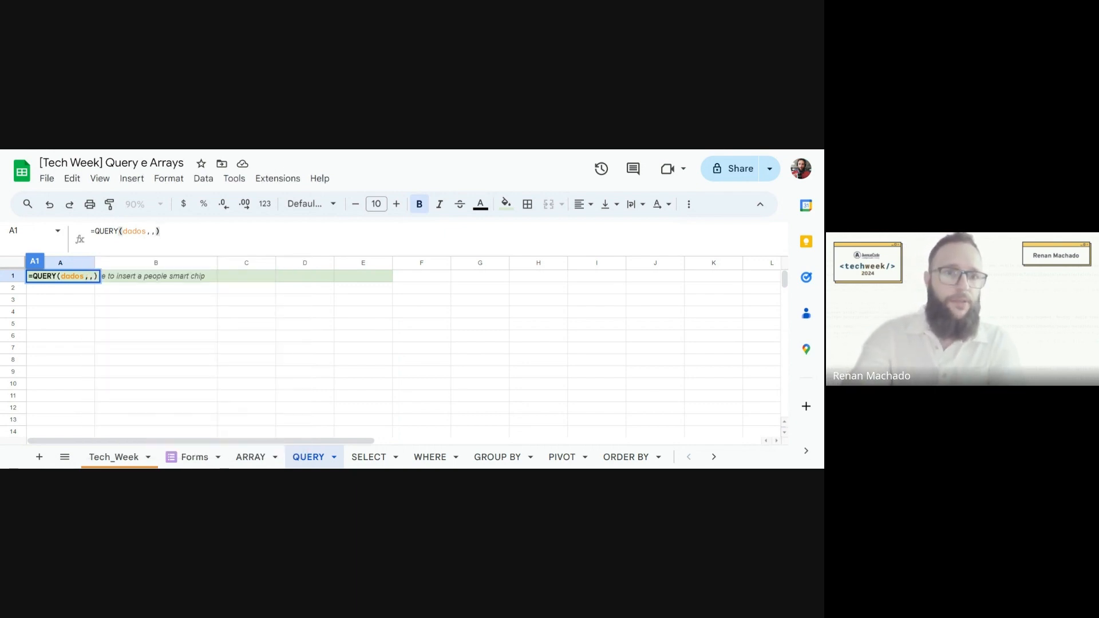
pyautogui.press('Return')
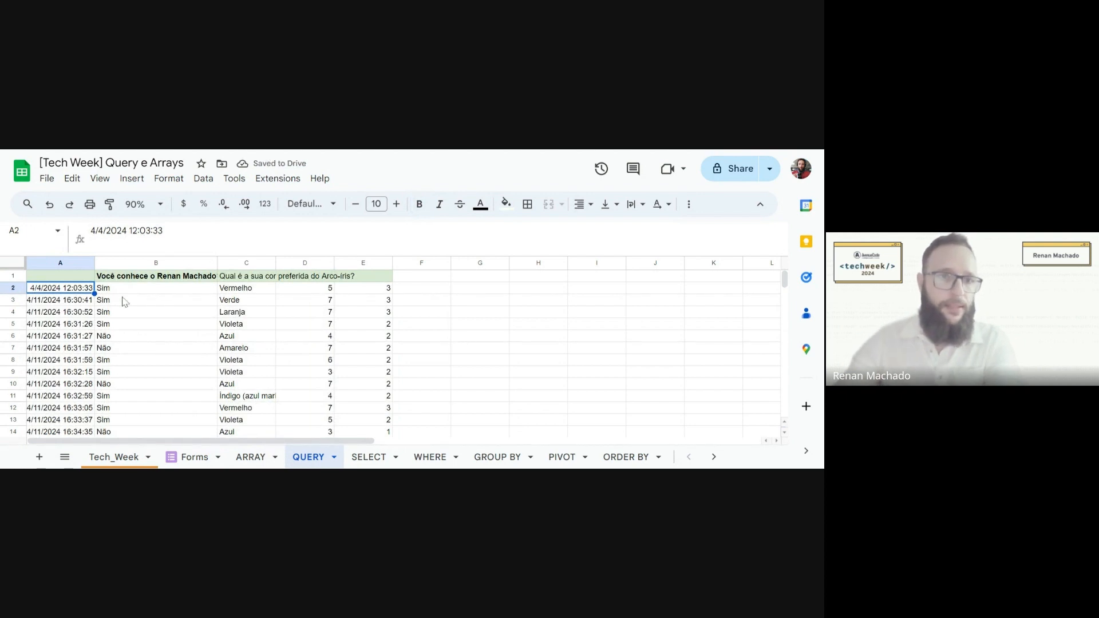
# - Look through the rows returned by the A1 formula and widen column C to fit its header question
pyautogui.click(84, 275)
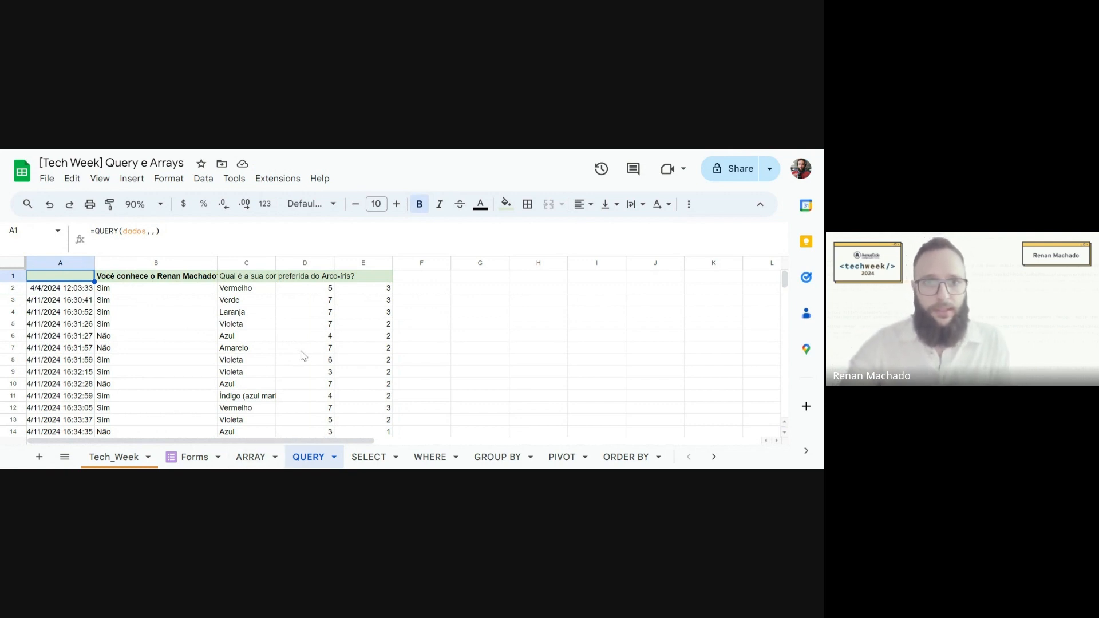
pyautogui.scroll(-5, 304, 356)
pyautogui.scroll(5, 303, 356)
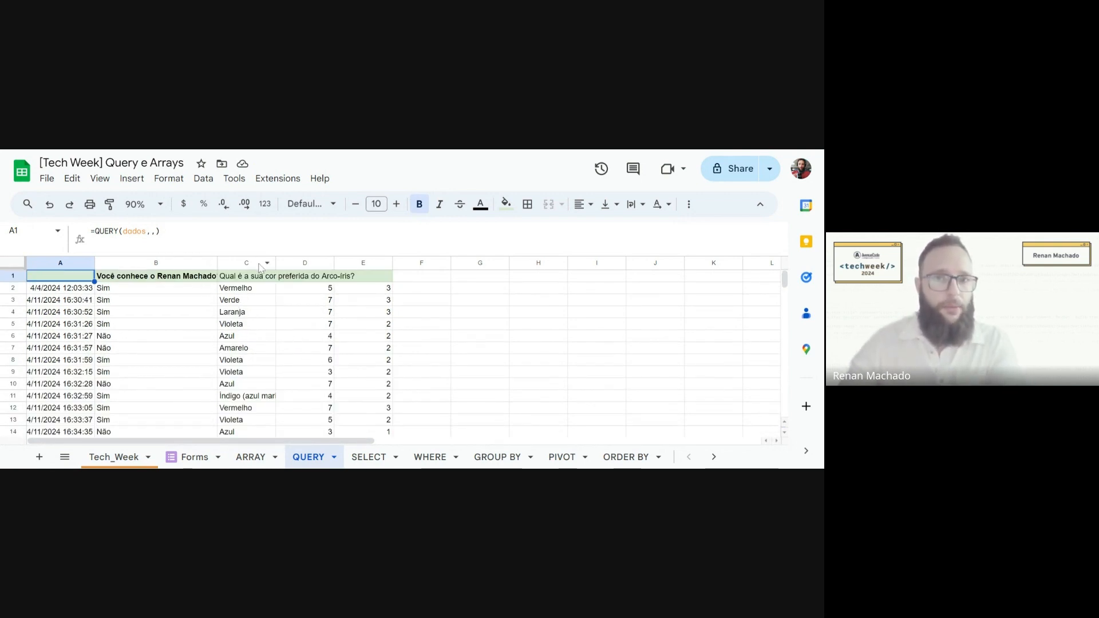
pyautogui.moveTo(276, 262); pyautogui.dragTo(357, 263)
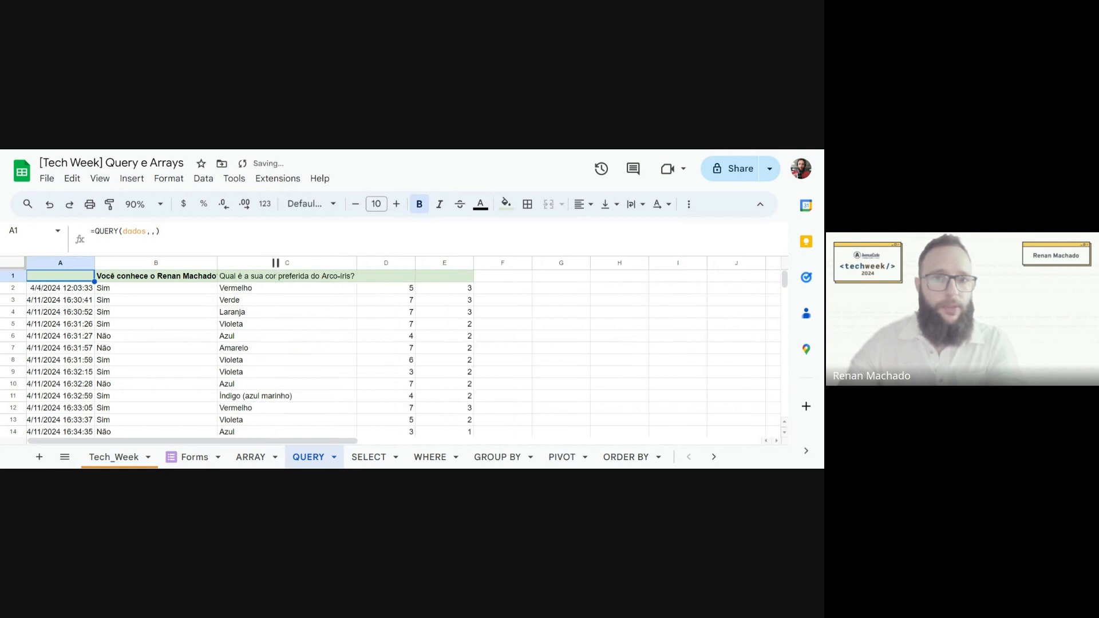
# - Check the blank header cells D1 and E1, and set the text color of A1:E1 to black
pyautogui.click(407, 278)
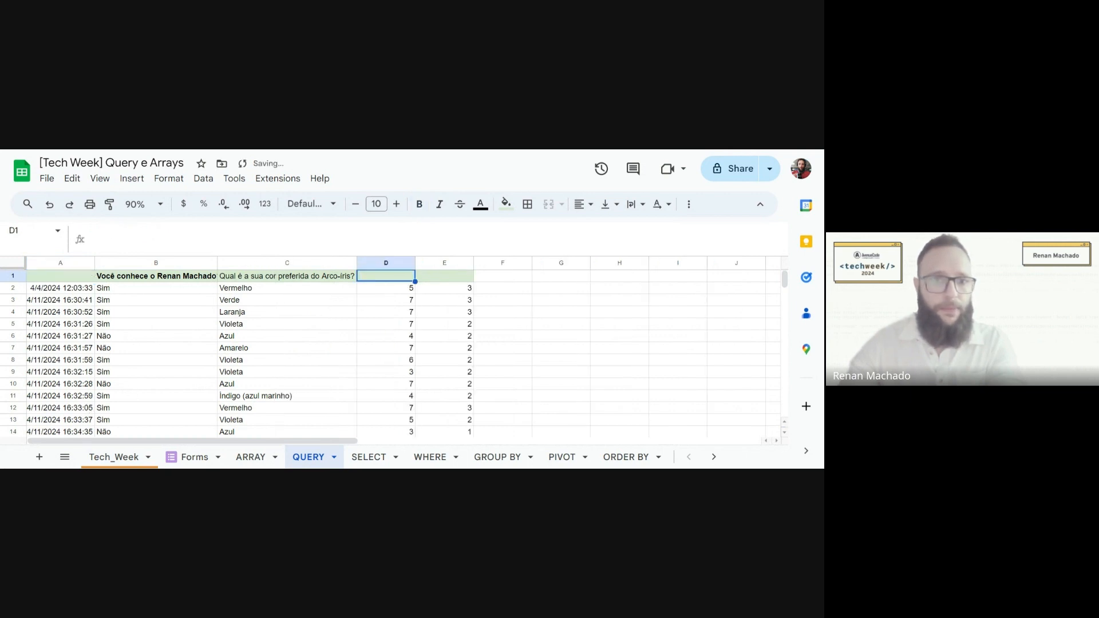
pyautogui.click(456, 277)
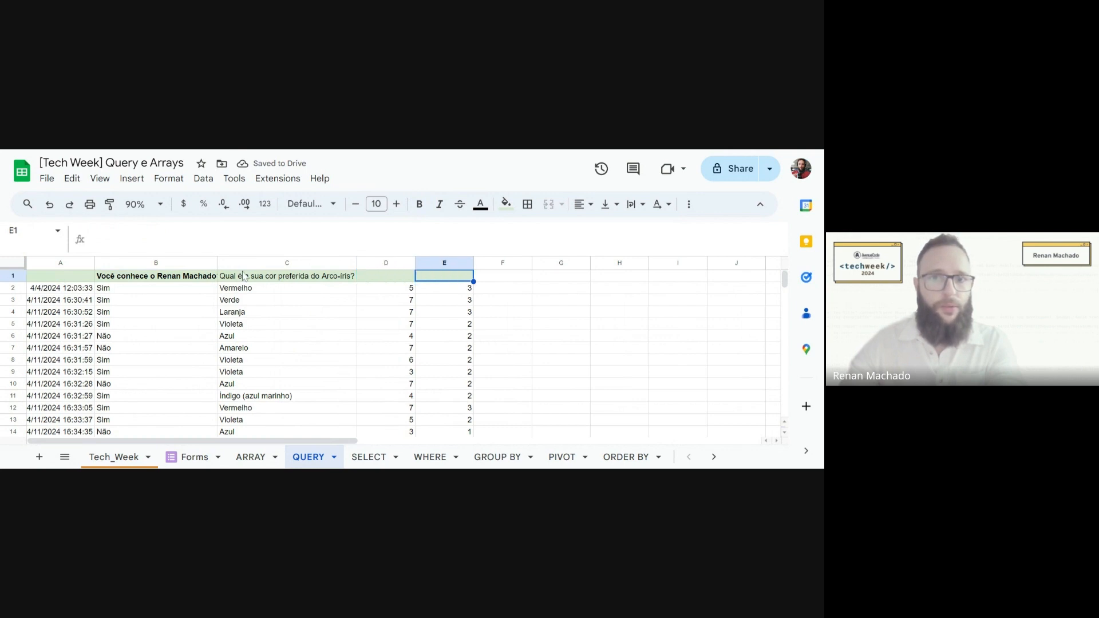
pyautogui.keyDown('shift'); pyautogui.click(66, 281); pyautogui.keyUp('shift')
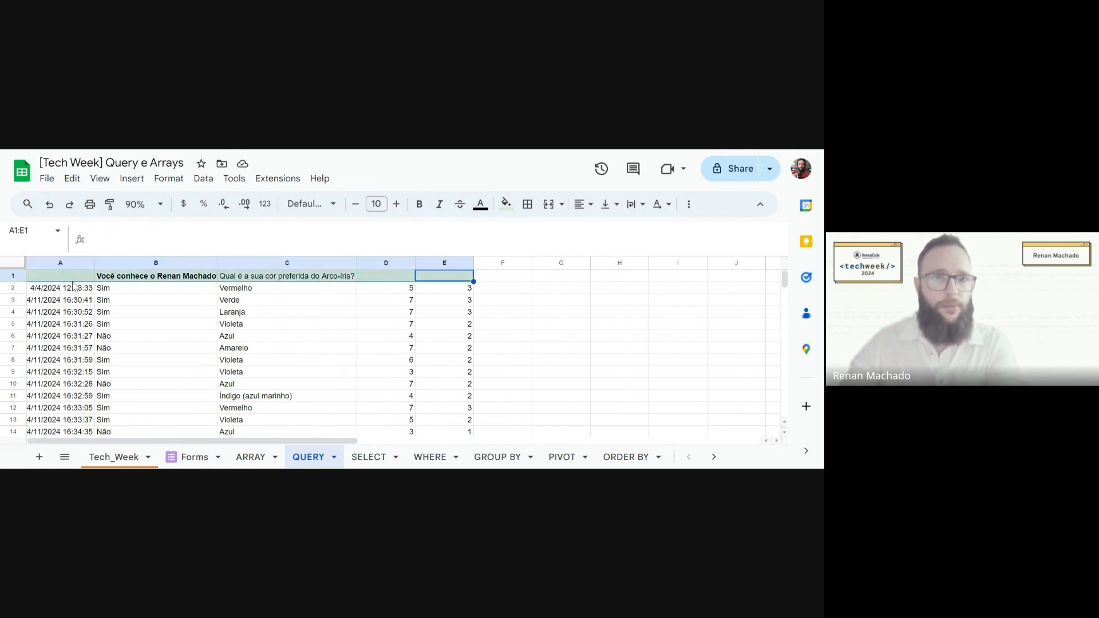
pyautogui.click(480, 204)
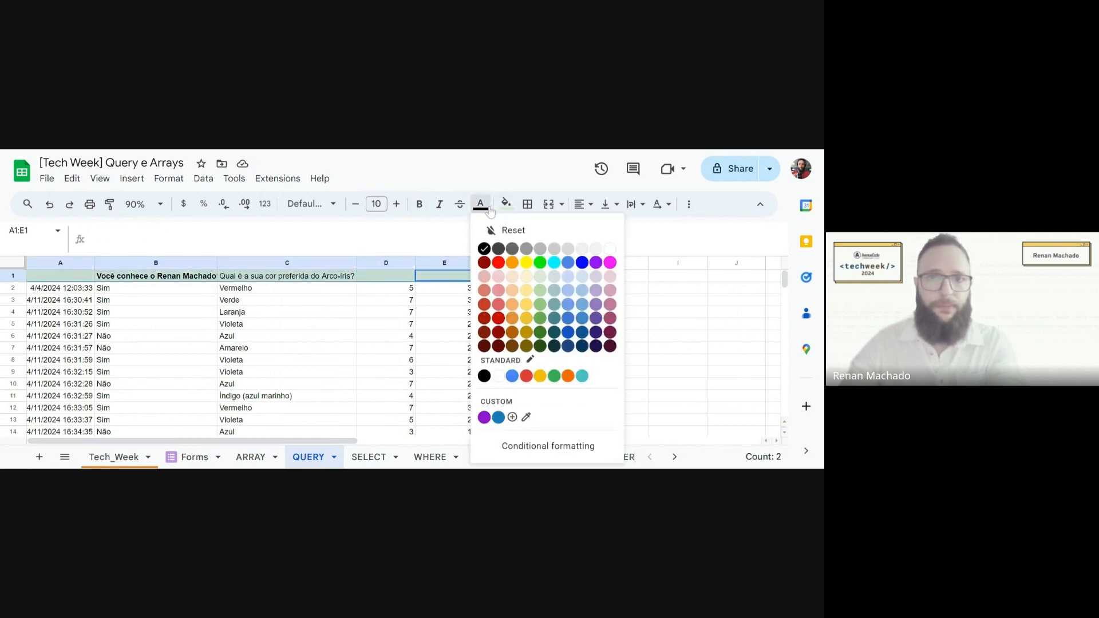
pyautogui.click(491, 250)
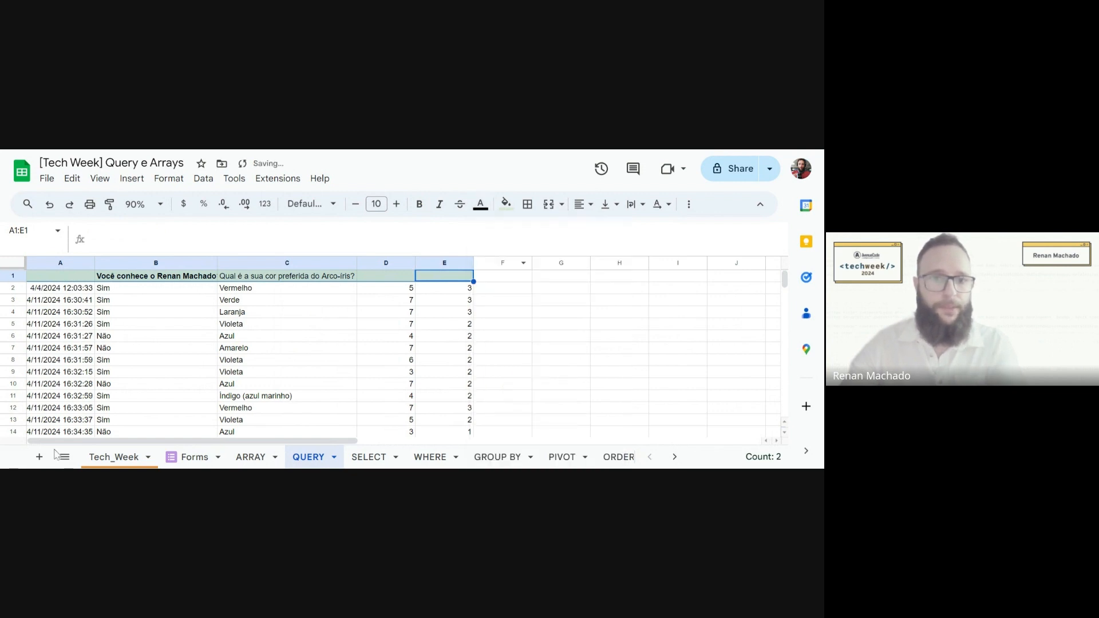
# - Check the original header of column E on the Forms sheet and return to the QUERY sheet
pyautogui.click(124, 455)
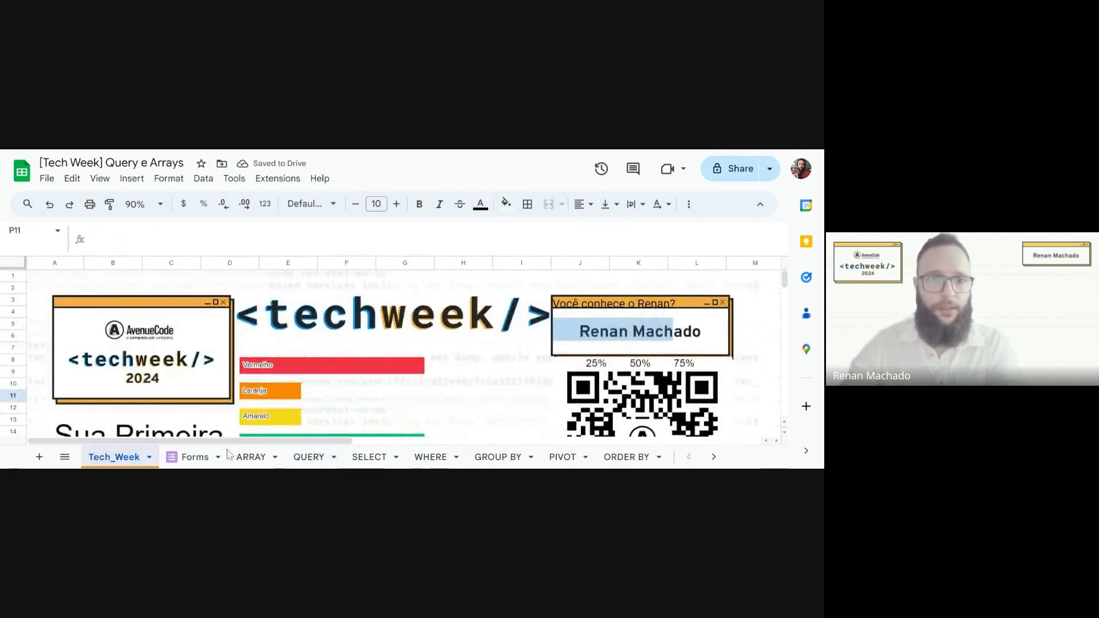
pyautogui.click(192, 457)
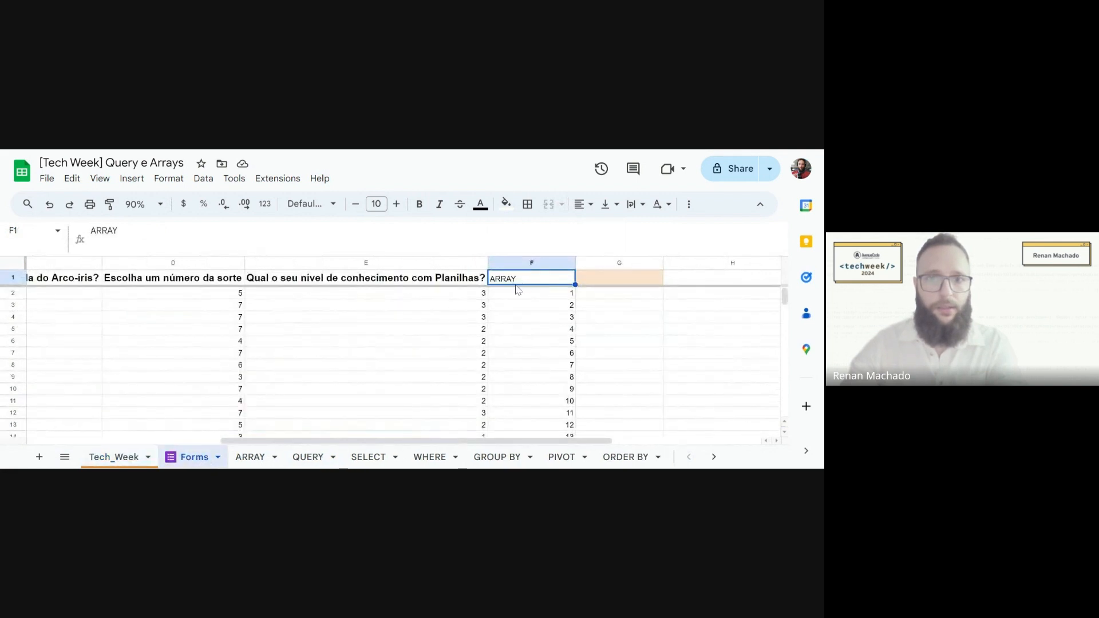
pyautogui.click(449, 283)
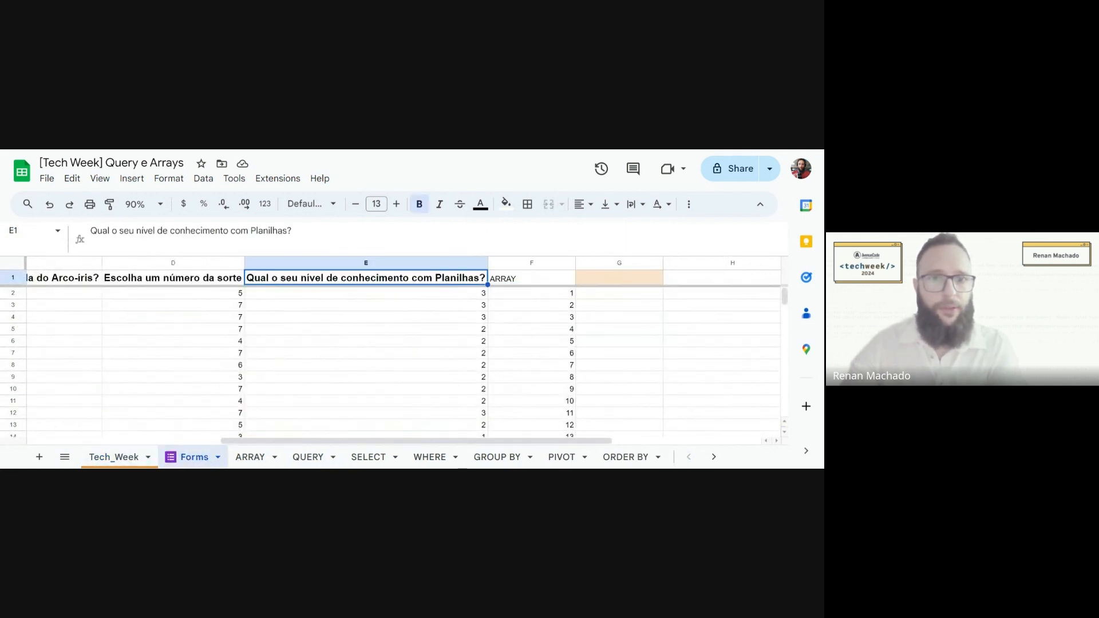
pyautogui.click(250, 457)
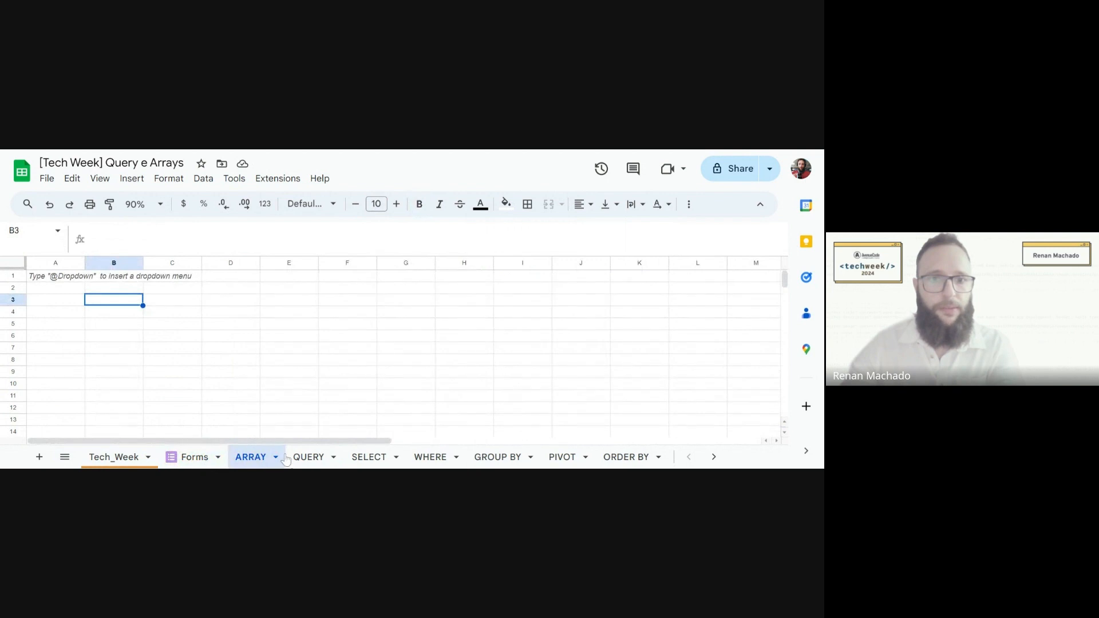
pyautogui.click(308, 457)
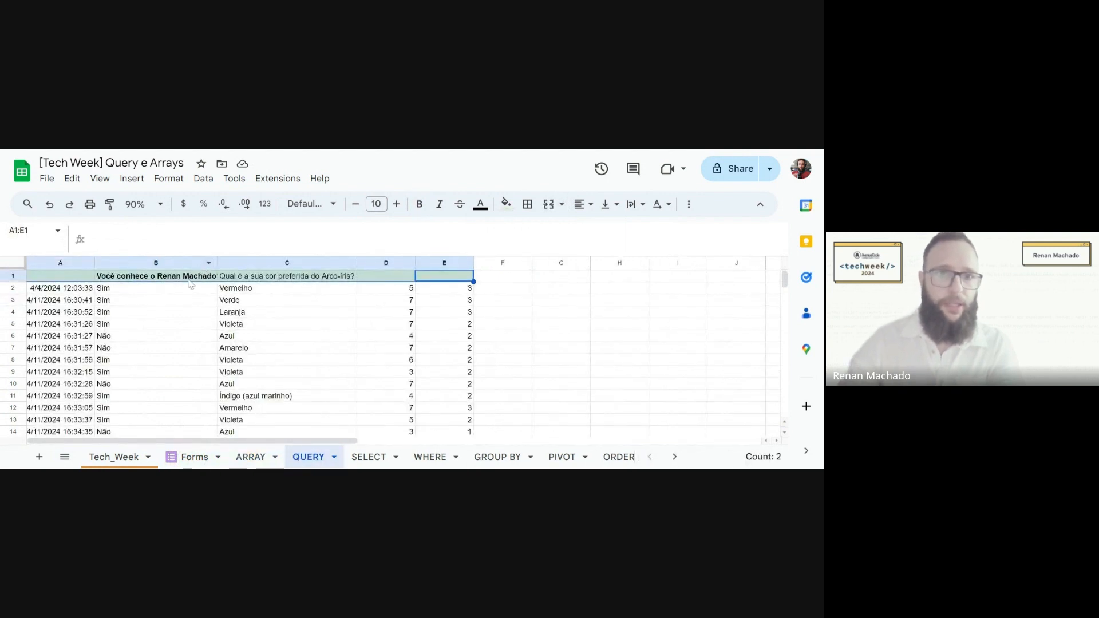
# - Open the QUERY formula in A1 at its empty query argument, hide the function help and commit the formula
pyautogui.click(82, 277)
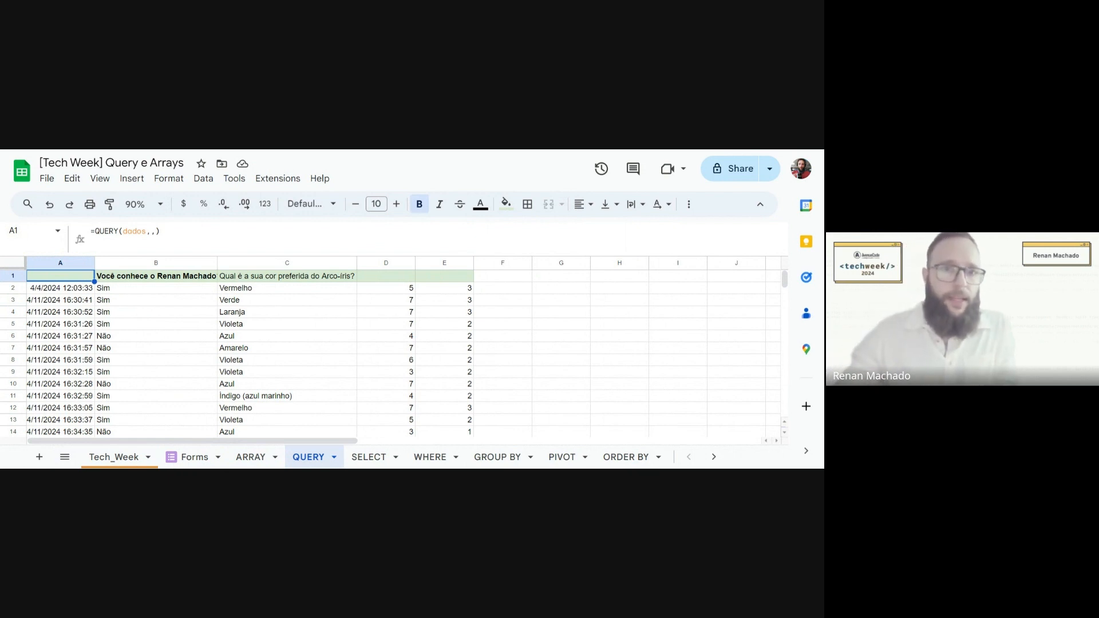
pyautogui.click(151, 231)
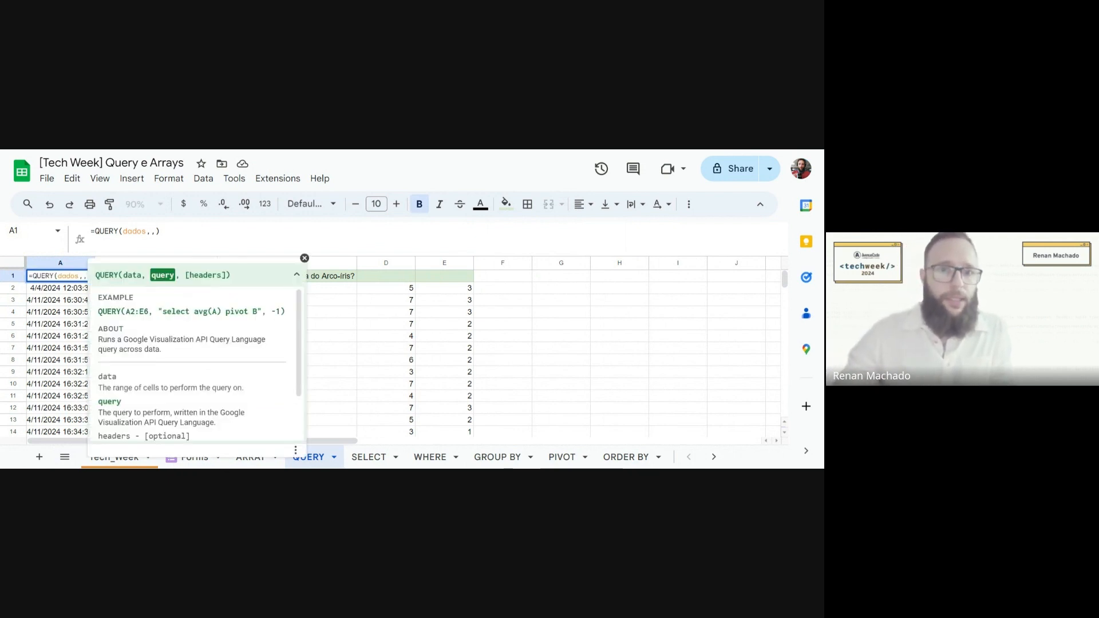
pyautogui.click(304, 258)
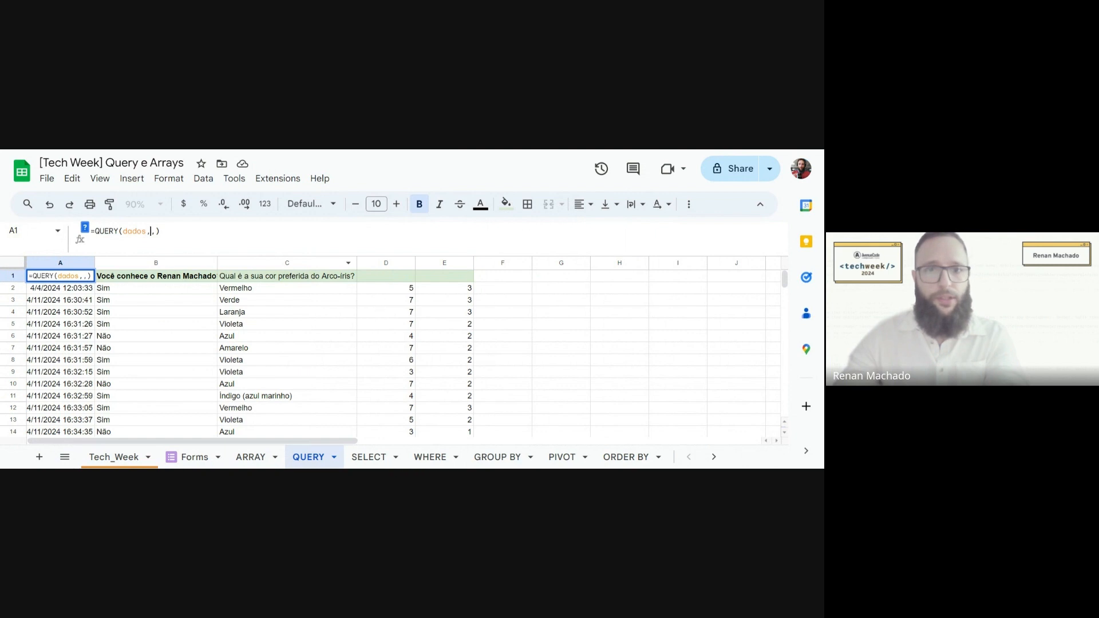
pyautogui.click(160, 231)
pyautogui.press('Return')
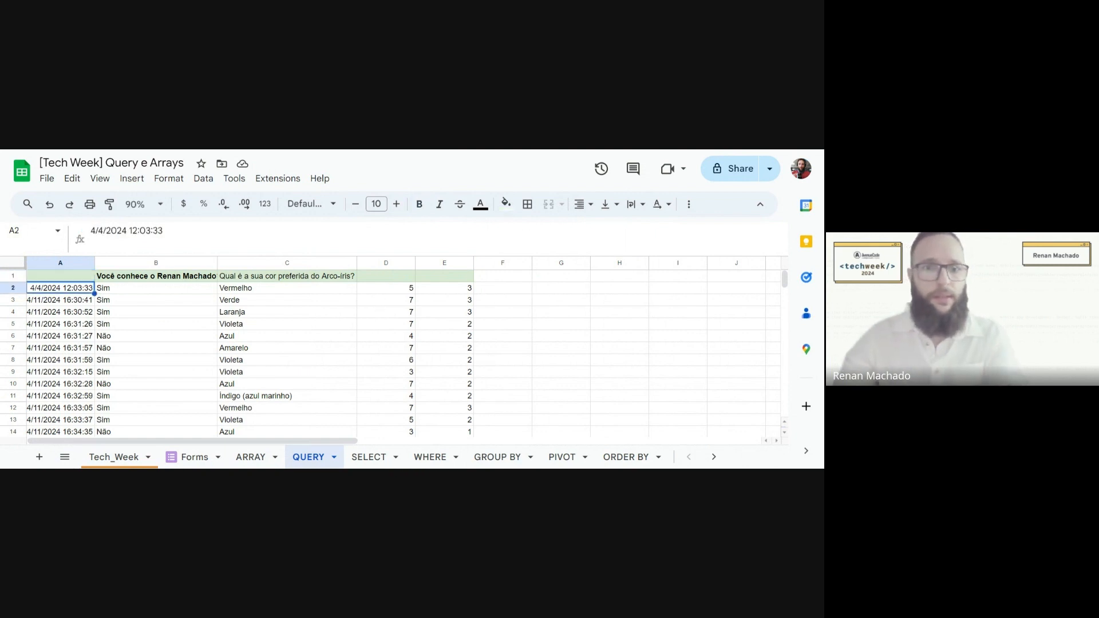
# - Begin a formula in cell A1 of the SELECT sheet
pyautogui.click(378, 460)
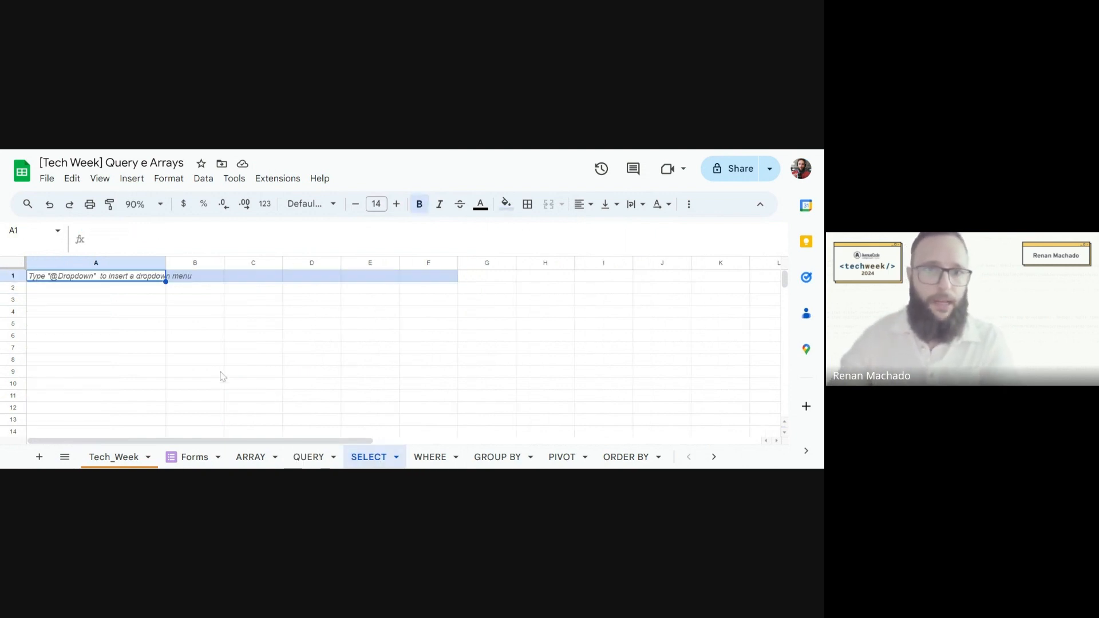
pyautogui.write('=Q')
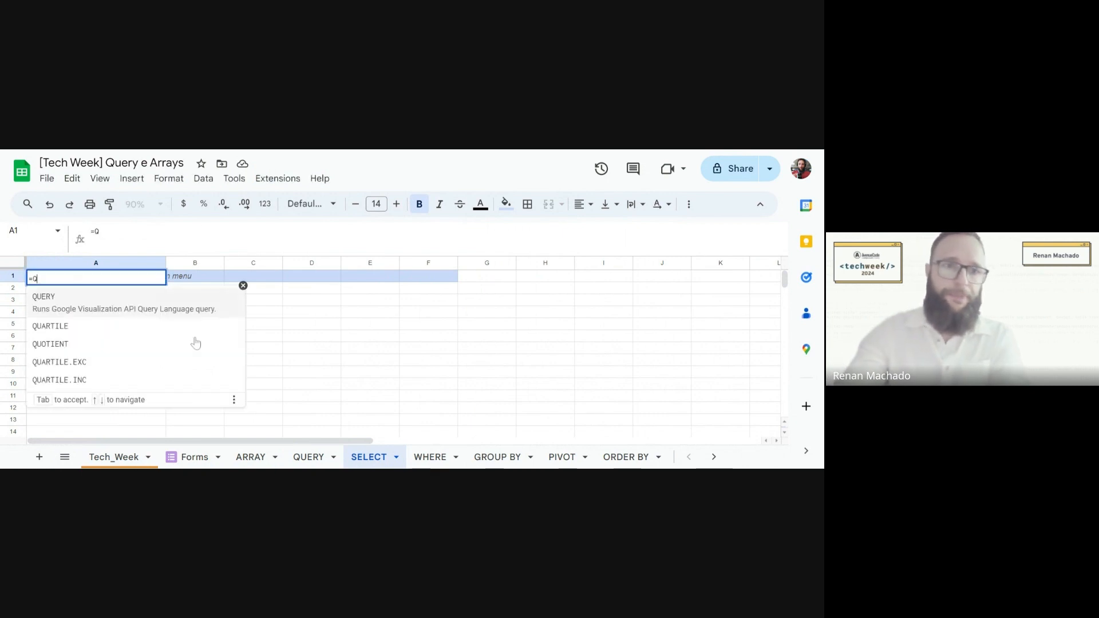
pyautogui.press('Tab')
pyautogui.write('dadps')
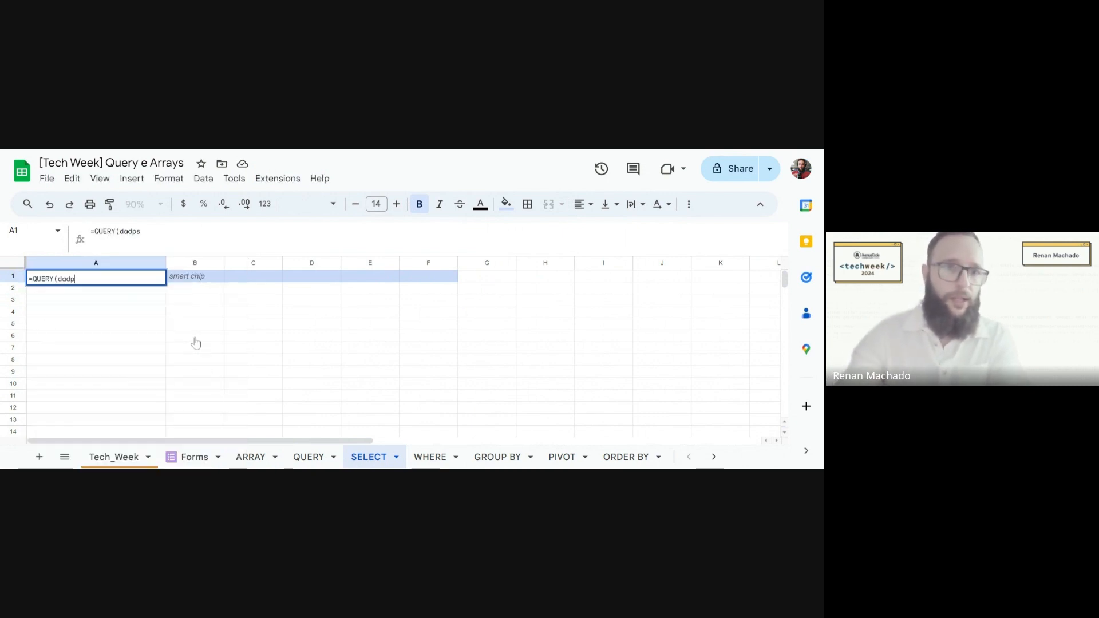
pyautogui.press('BackSpace')
pyautogui.press('BackSpace')
pyautogui.write('os,')
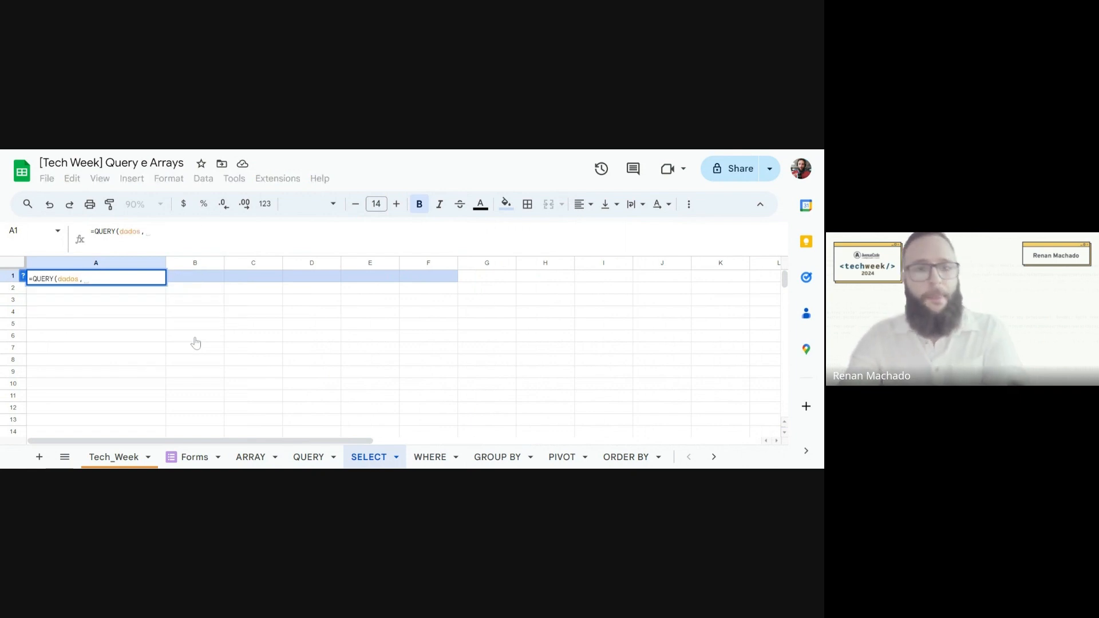
pyautogui.write(' "')
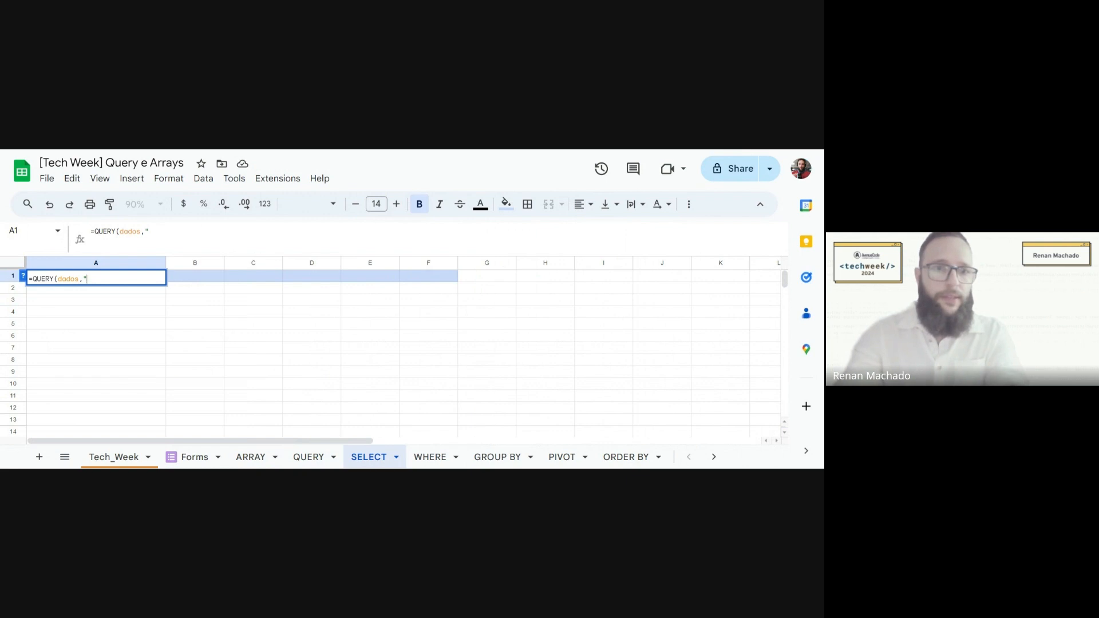
pyautogui.press('BackSpace')
pyautogui.press('BackSpace')
pyautogui.press('BackSpace')
pyautogui.press('BackSpace')
pyautogui.press('BackSpace')
pyautogui.press('BackSpace')
pyautogui.press('BackSpace')
pyautogui.press('BackSpace')
pyautogui.press('BackSpace')
pyautogui.press('BackSpace')
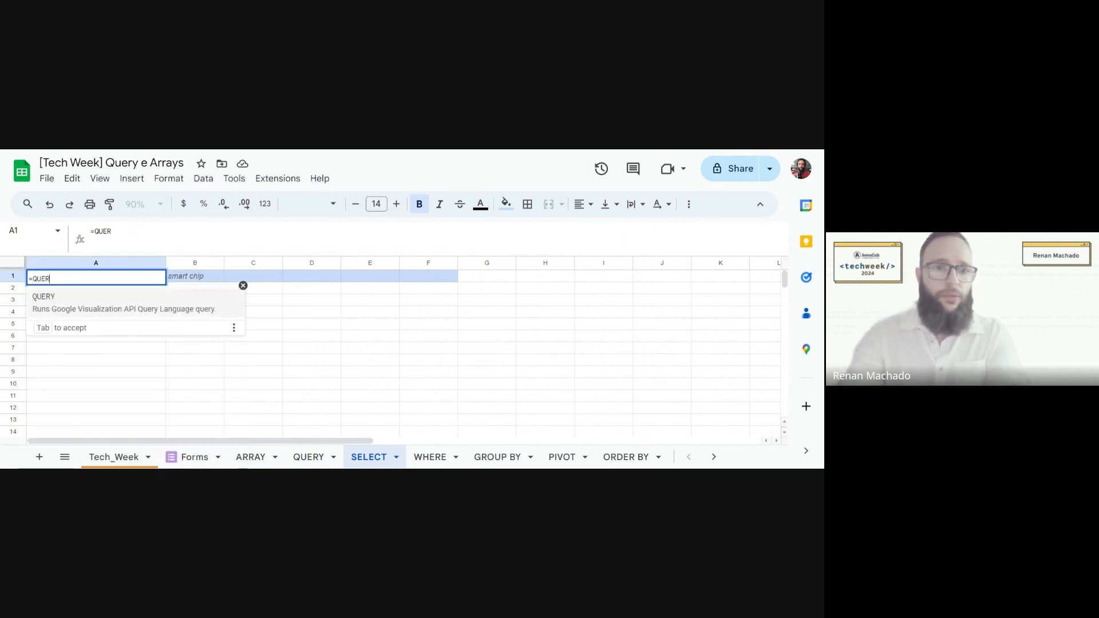
pyautogui.press('BackSpace')
pyautogui.press('BackSpace')
pyautogui.press('BackSpace')
pyautogui.press('BackSpace')
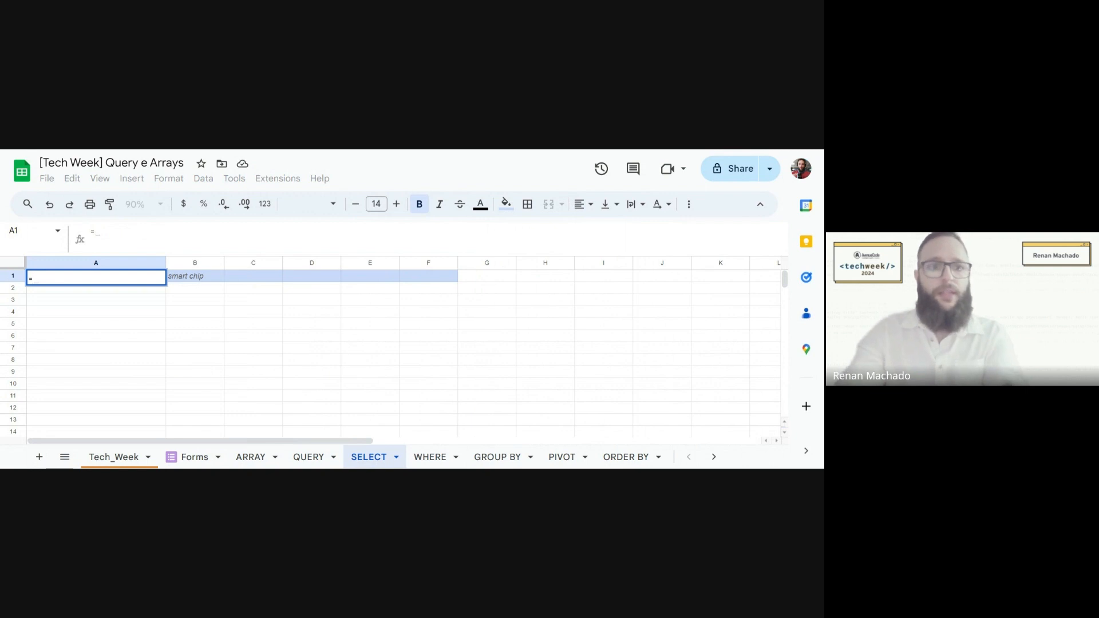
pyautogui.write('SUM')
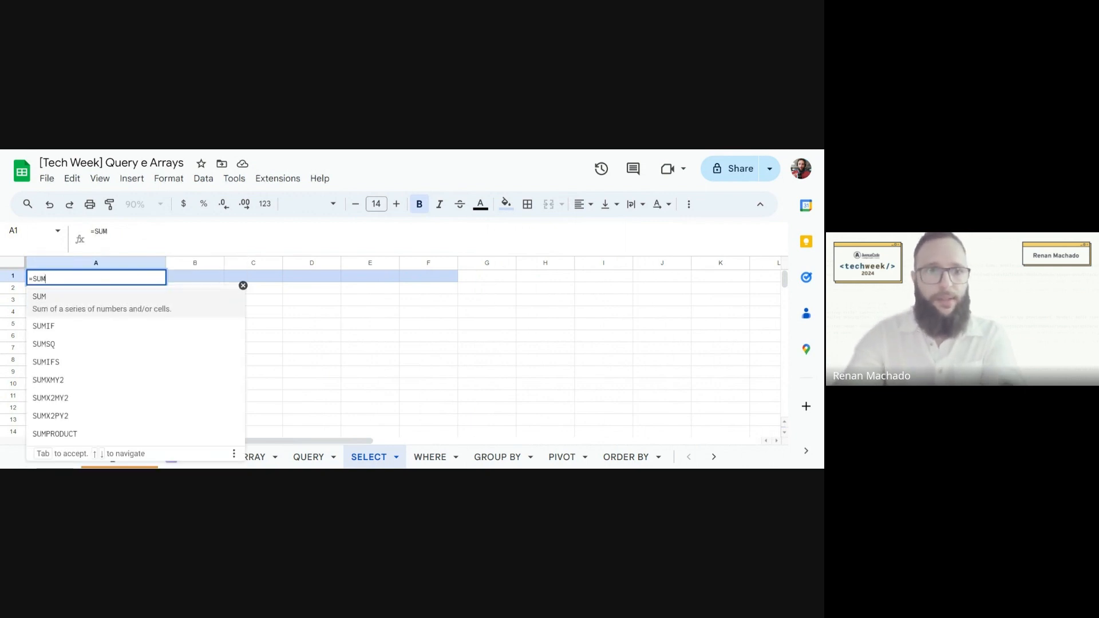
pyautogui.press('BackSpace')
pyautogui.press('BackSpace')
pyautogui.press('BackSpace')
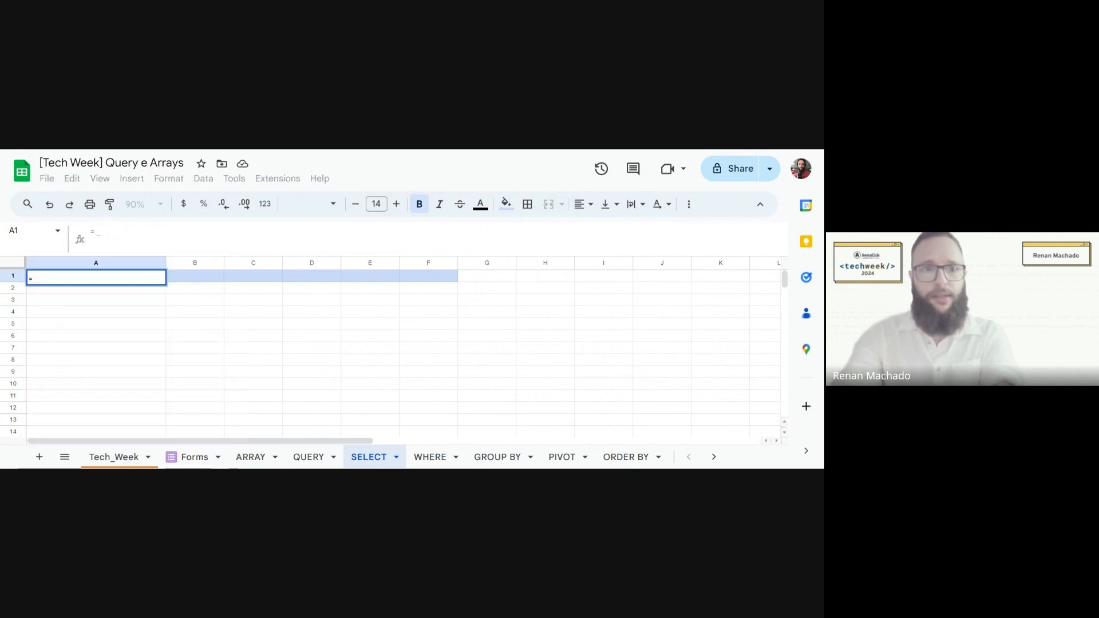
# - Complete the formula in A1 with a person's first name as quoted text and commit it
pyautogui.write('"Lais"')
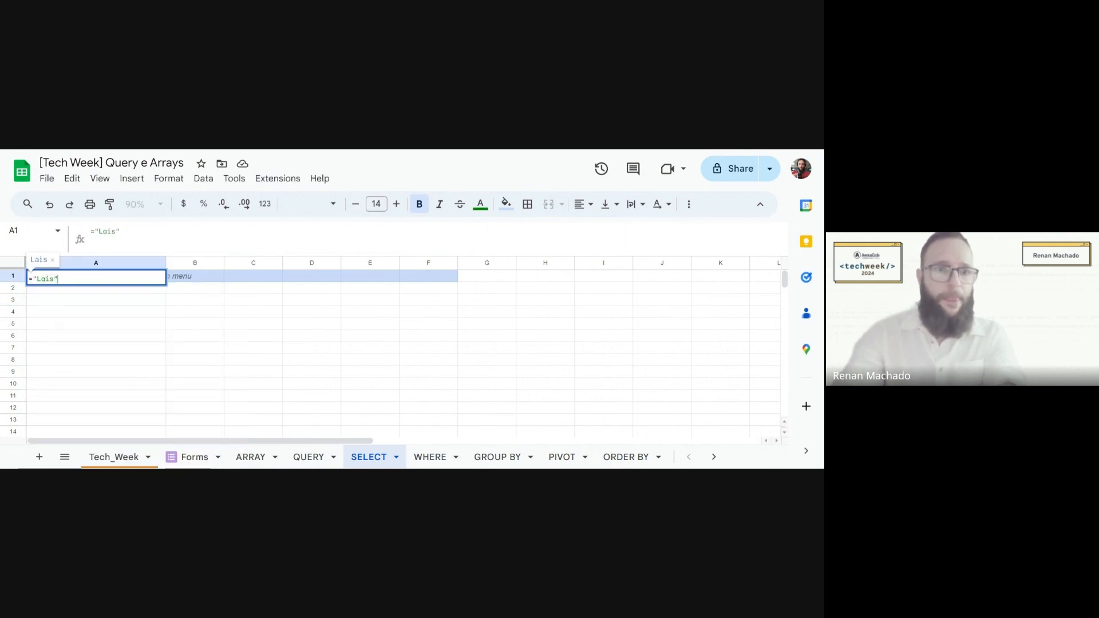
pyautogui.press('Return')
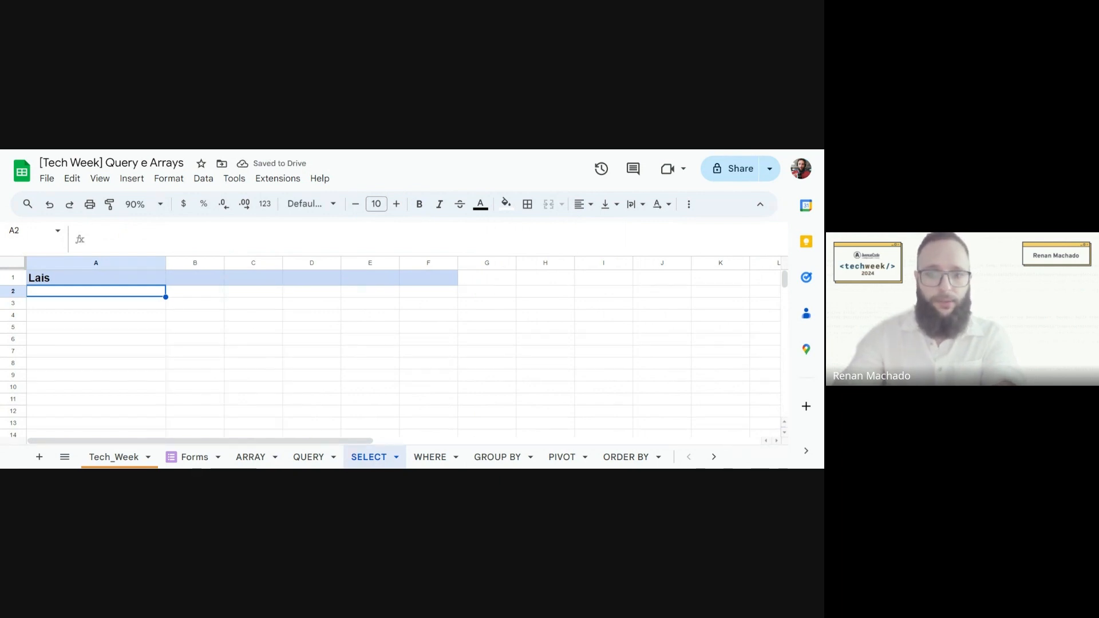
# - Clear the quoted text from the formula in A1 of the SELECT sheet, keeping only the equals sign
pyautogui.click(88, 282)
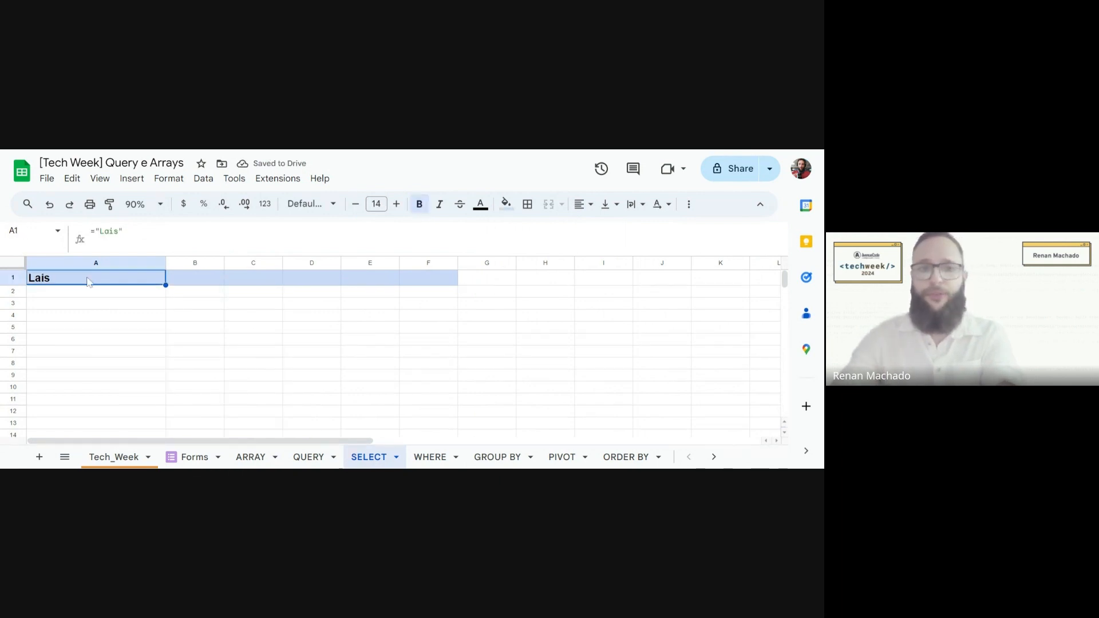
pyautogui.click(91, 231)
pyautogui.moveTo(95, 231); pyautogui.dragTo(191, 243)
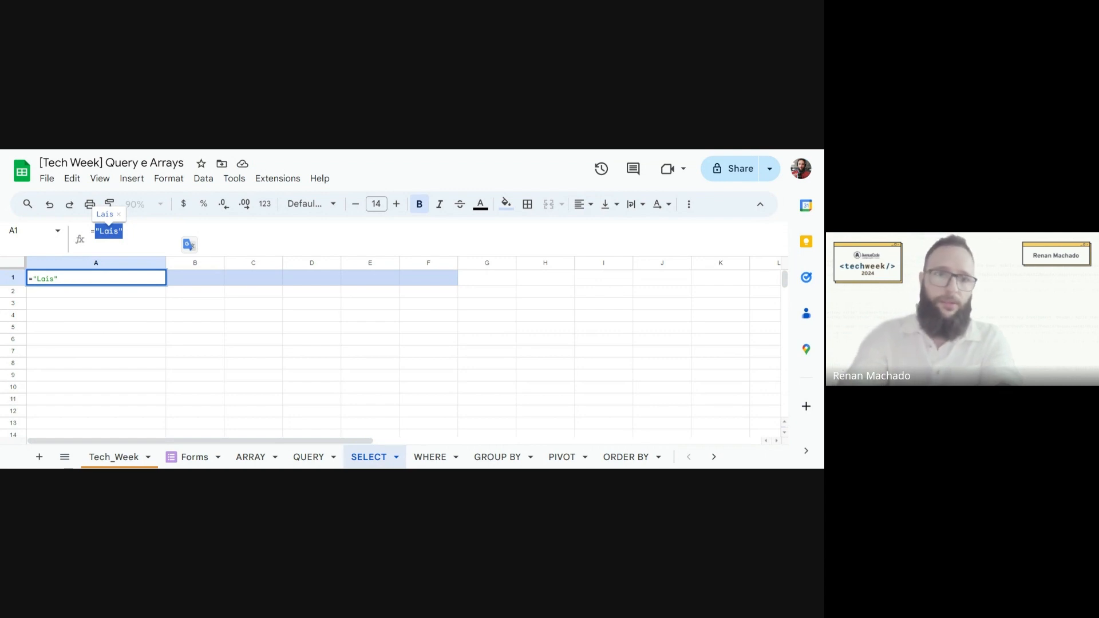
pyautogui.press('Right')
pyautogui.press('BackSpace')
pyautogui.press('BackSpace')
pyautogui.press('BackSpace')
pyautogui.press('BackSpace')
pyautogui.press('BackSpace')
pyautogui.press('BackSpace')
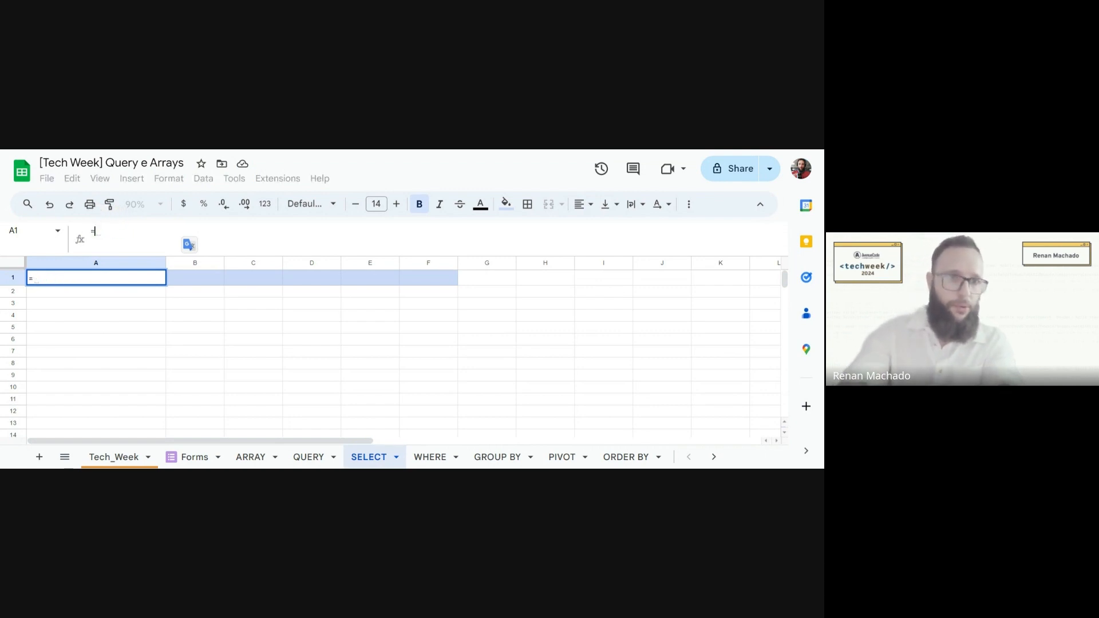
# - Begin a QUERY function in A1 with dados as its data, enlarge the formula bar and hide the function help
pyautogui.write('QUERY(d')
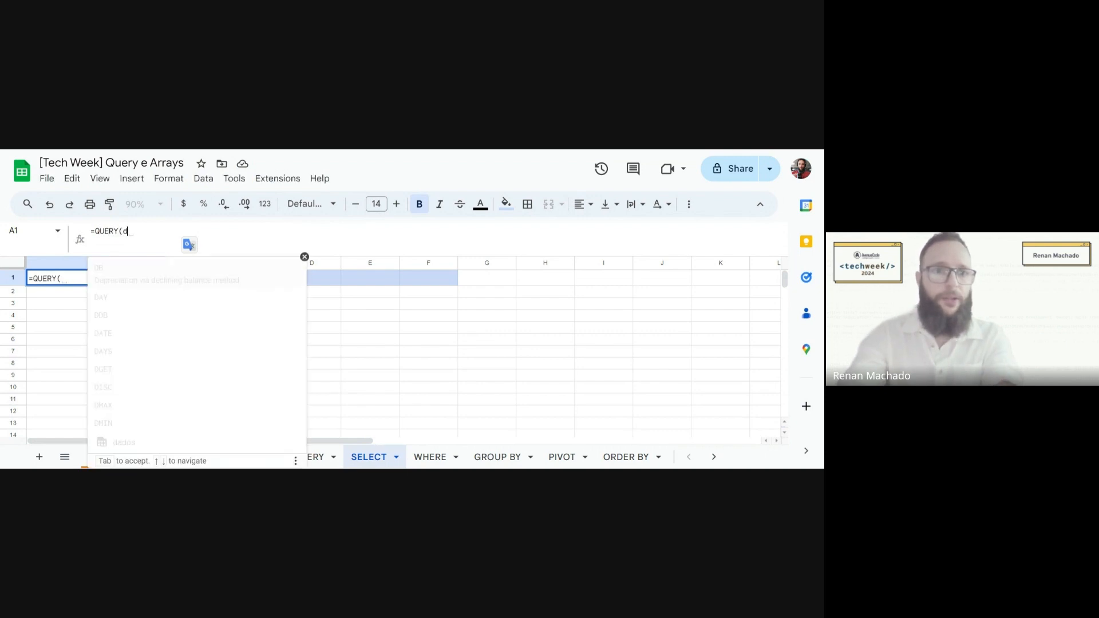
pyautogui.press('Tab')
pyautogui.write(',')
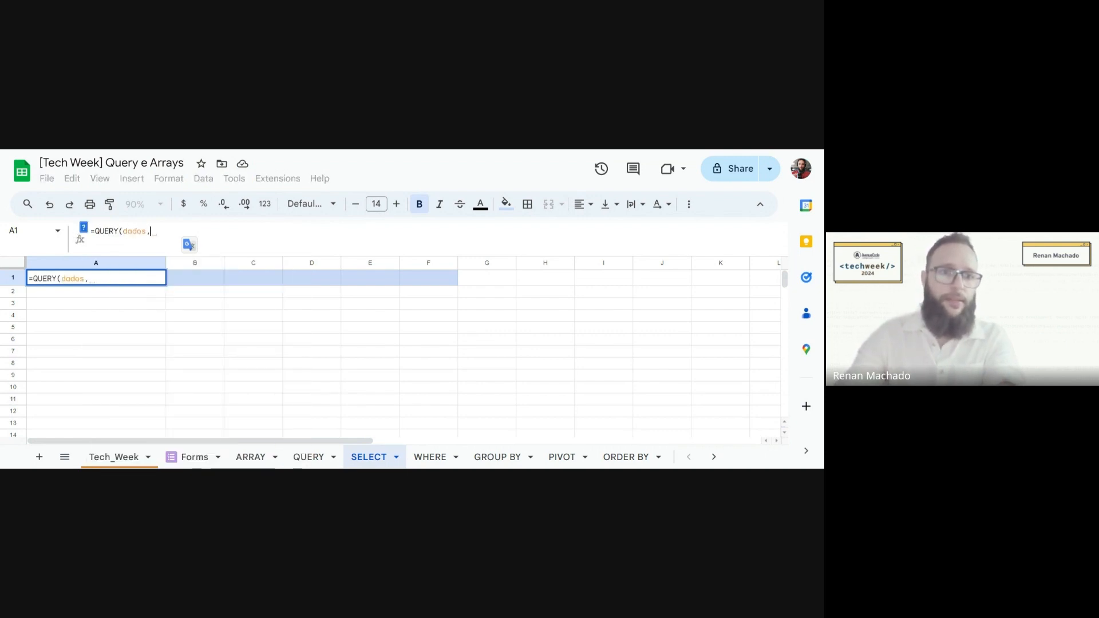
pyautogui.click(83, 228)
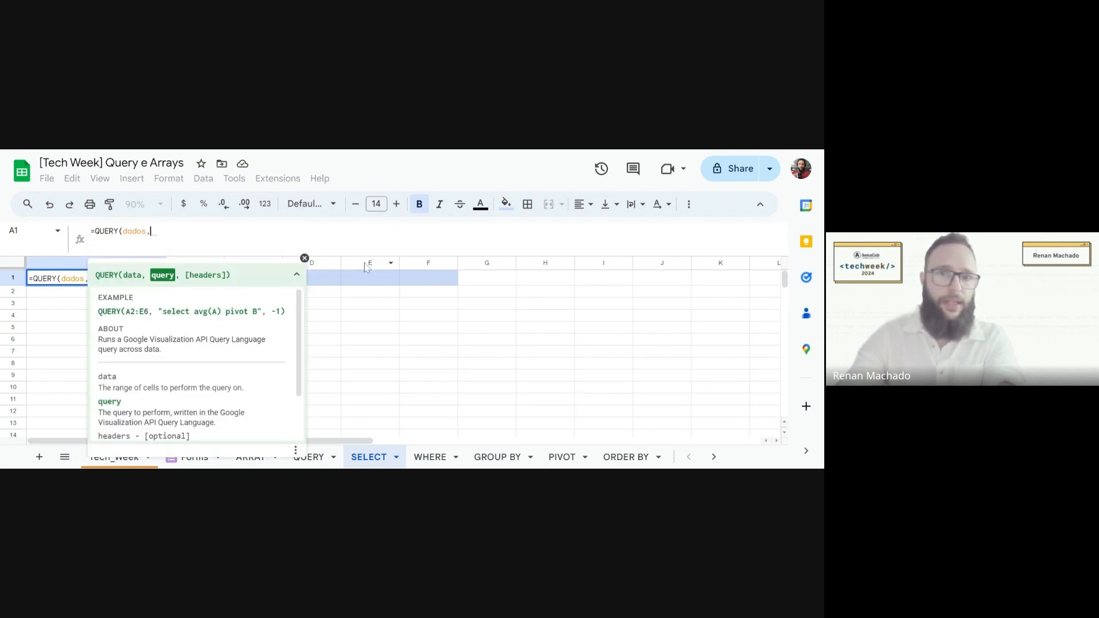
pyautogui.moveTo(367, 254); pyautogui.dragTo(381, 343)
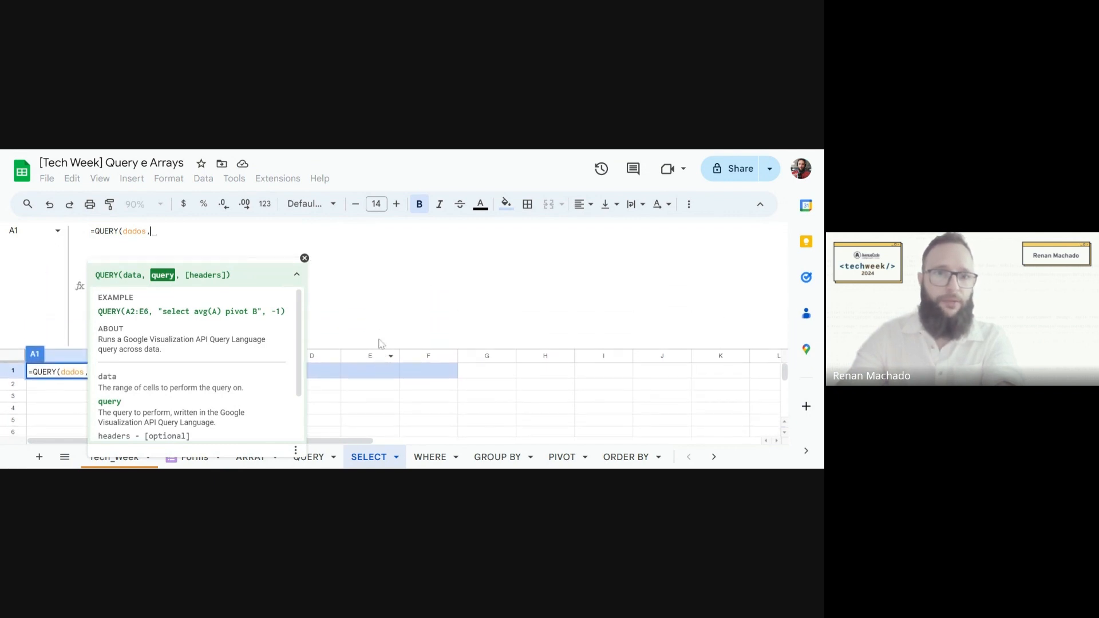
pyautogui.click(304, 257)
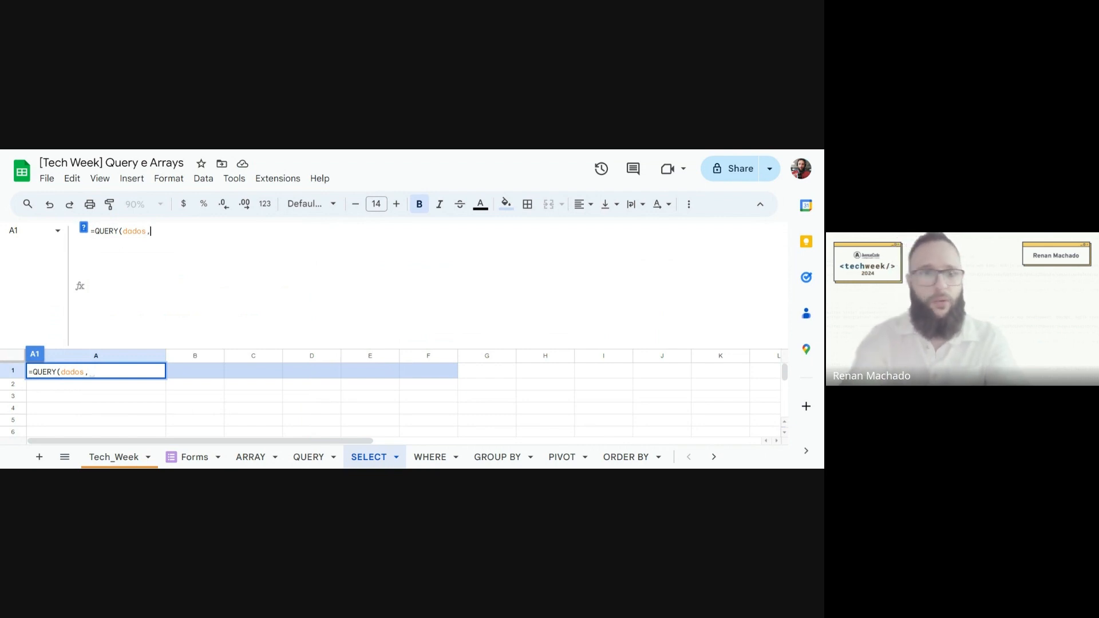
# - Add "SELECT A" as the query on a new line of the A1 formula, set headers to 1 and commit it
pyautogui.hotkey('alt', 'Return')
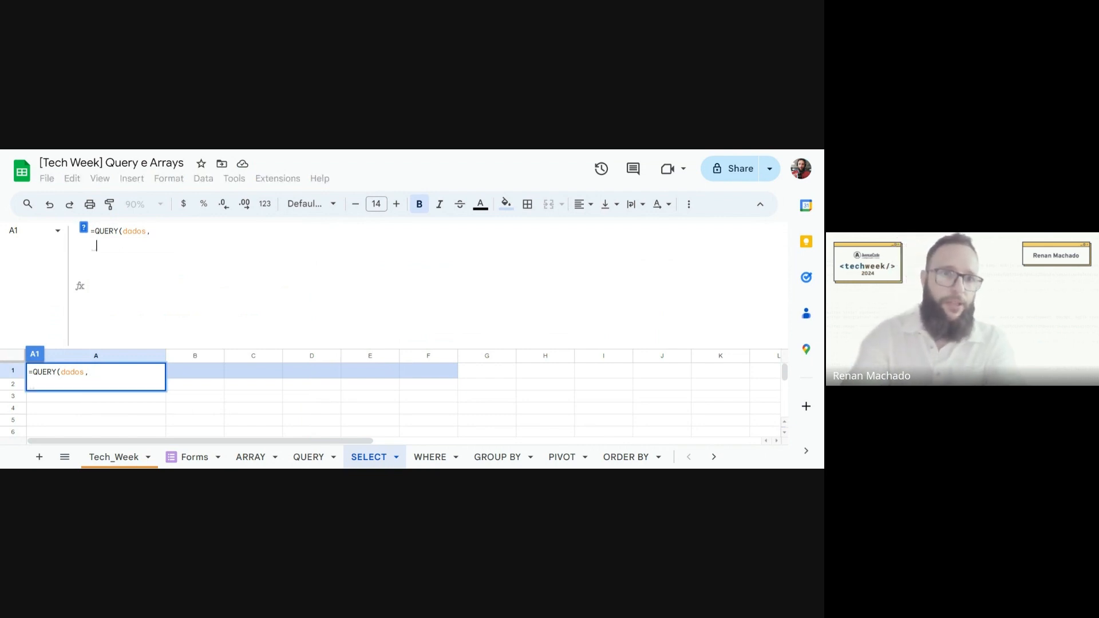
pyautogui.write('SELE')
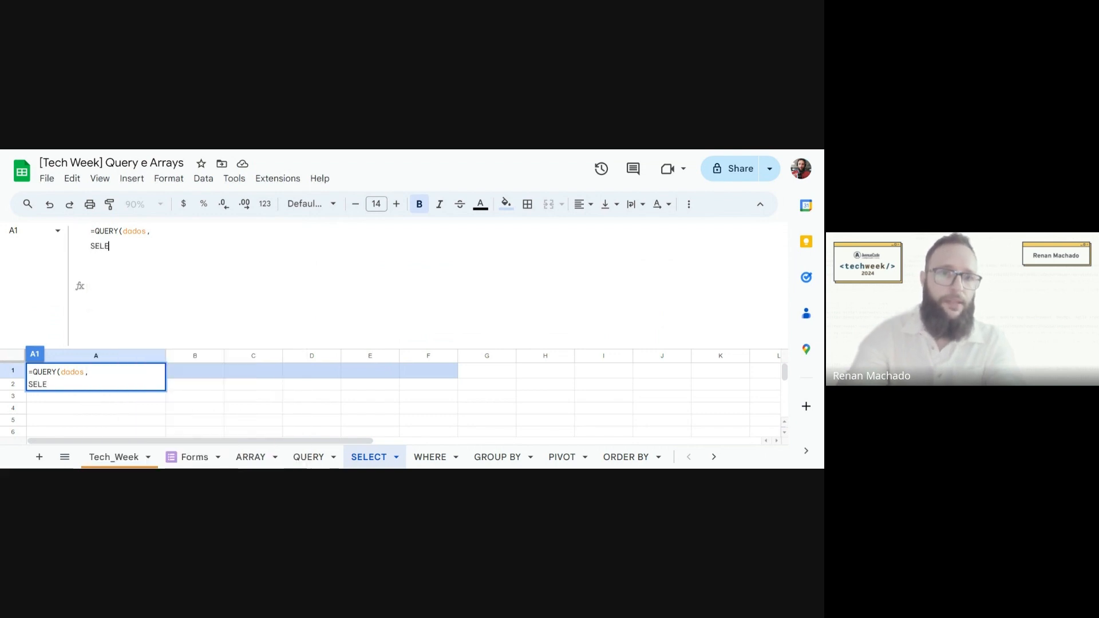
pyautogui.press('BackSpace')
pyautogui.press('BackSpace')
pyautogui.press('BackSpace')
pyautogui.press('BackSpace')
pyautogui.write('"')
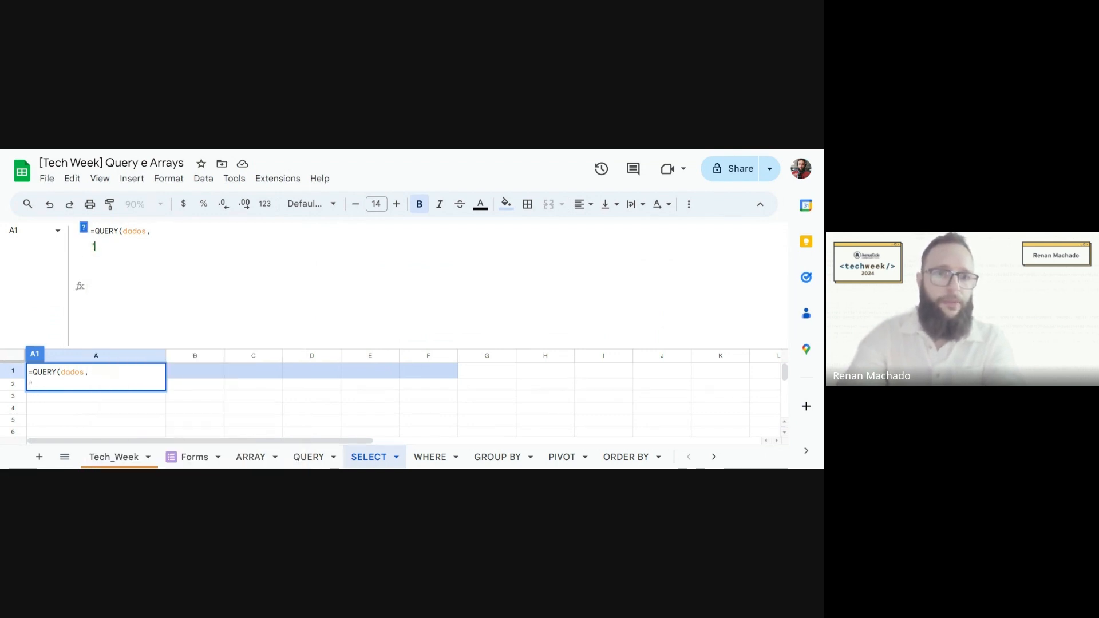
pyautogui.write('SELECT A')
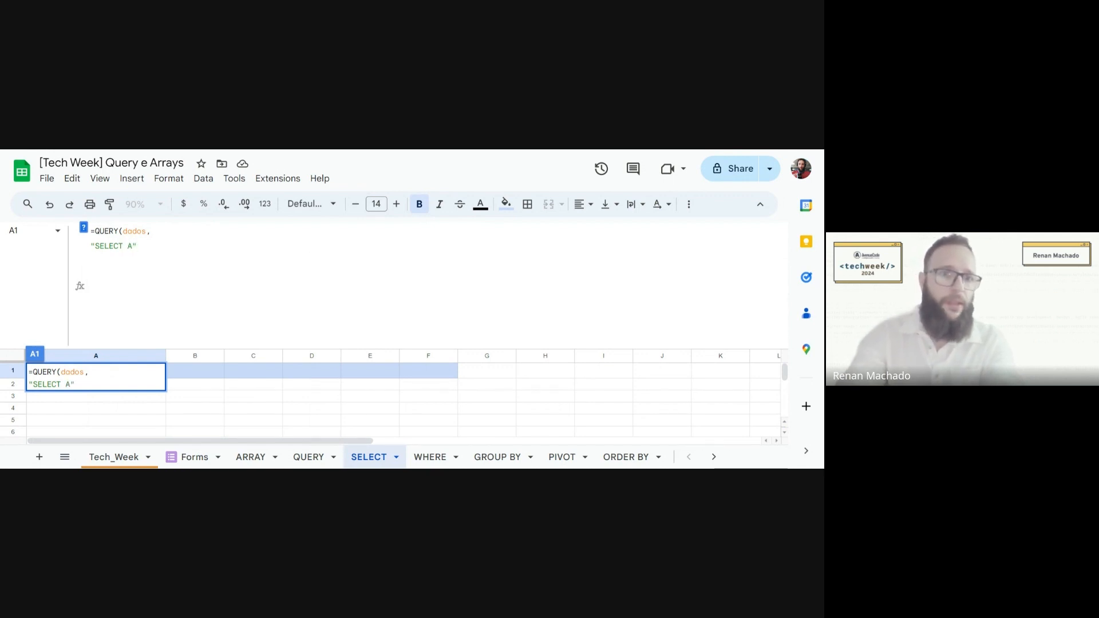
pyautogui.write(',')
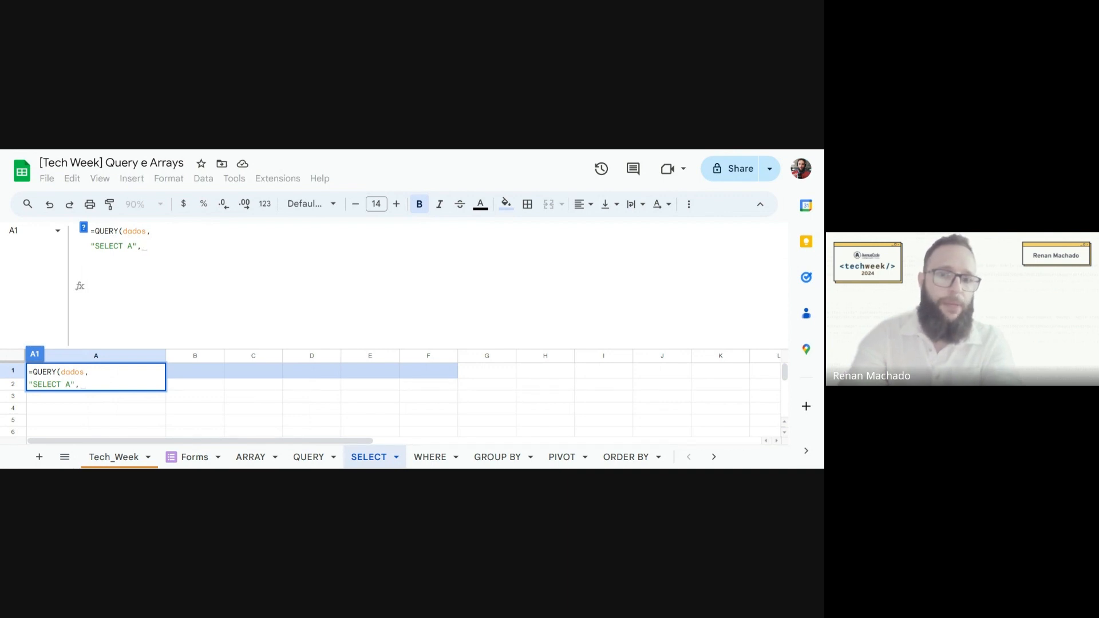
pyautogui.write('1')
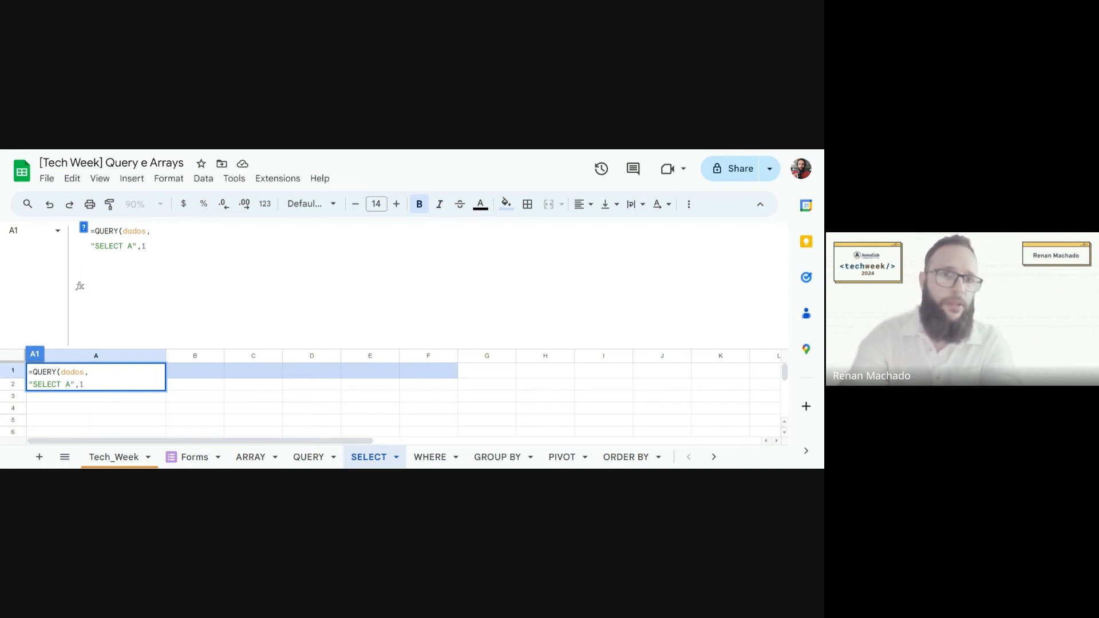
pyautogui.write(')')
pyautogui.press('Return')
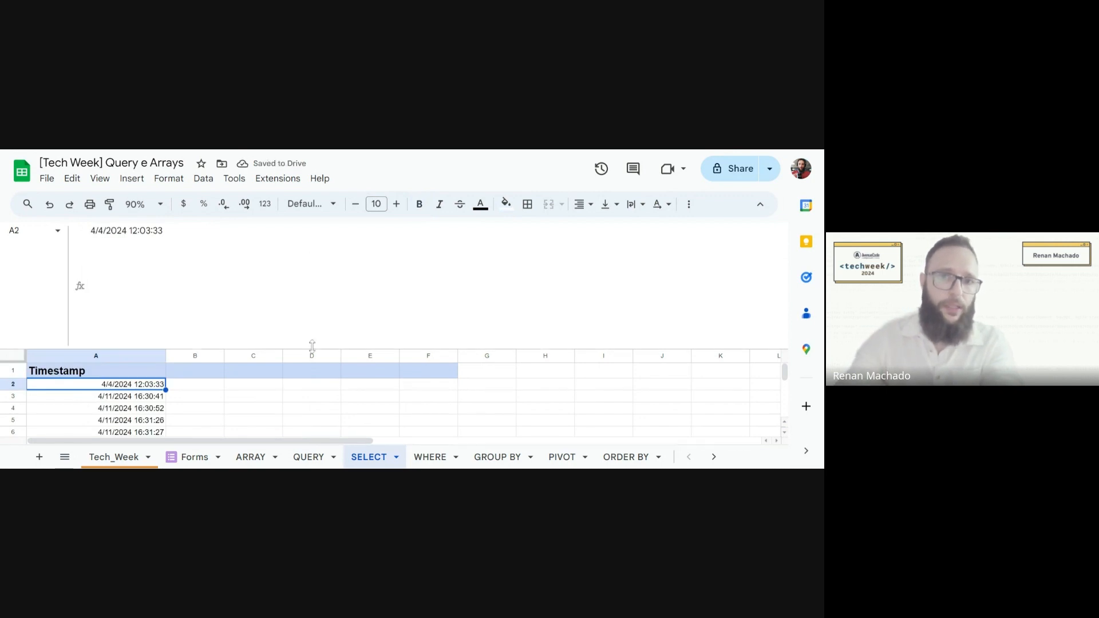
# - Shrink the formula bar and review the QUERY formula in A1 and the rows returned in column A
pyautogui.moveTo(312, 348); pyautogui.dragTo(338, 255)
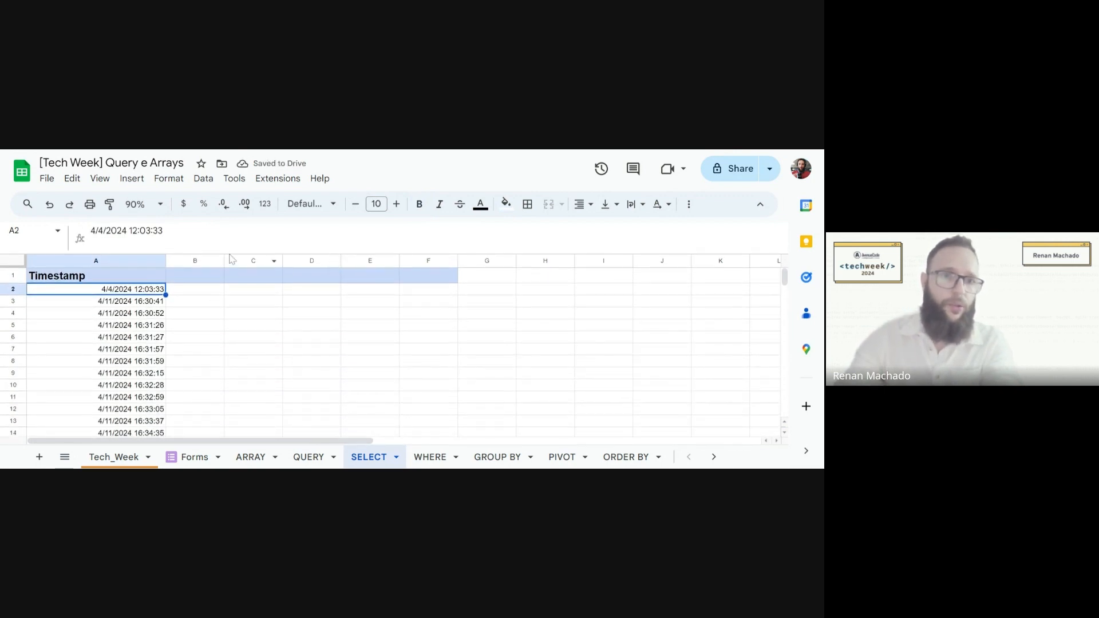
pyautogui.click(119, 281)
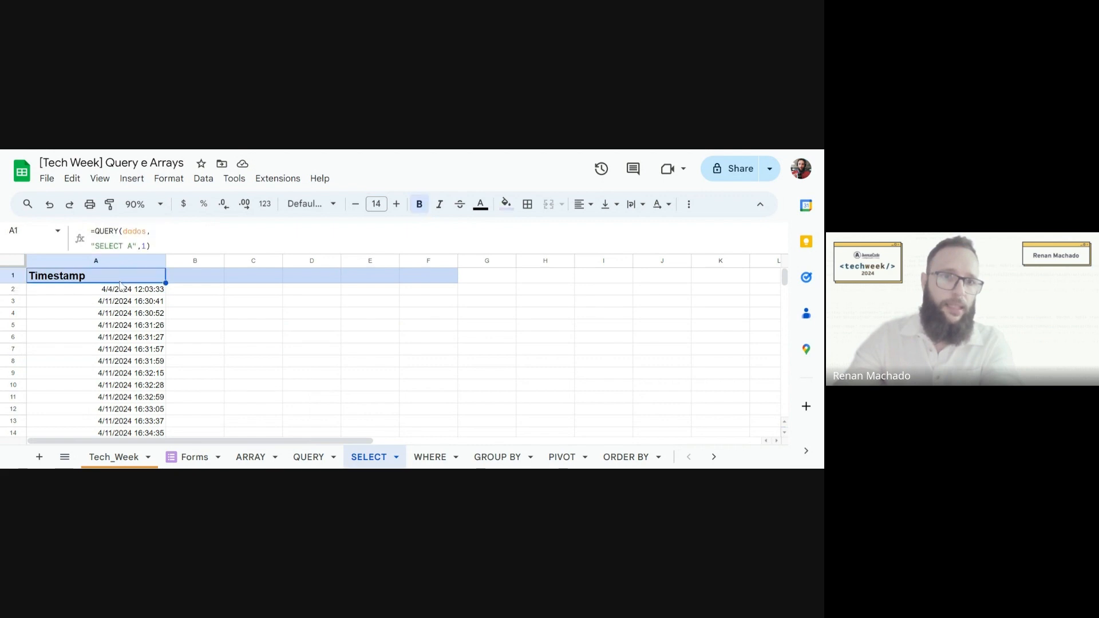
pyautogui.scroll(-3, 193, 401)
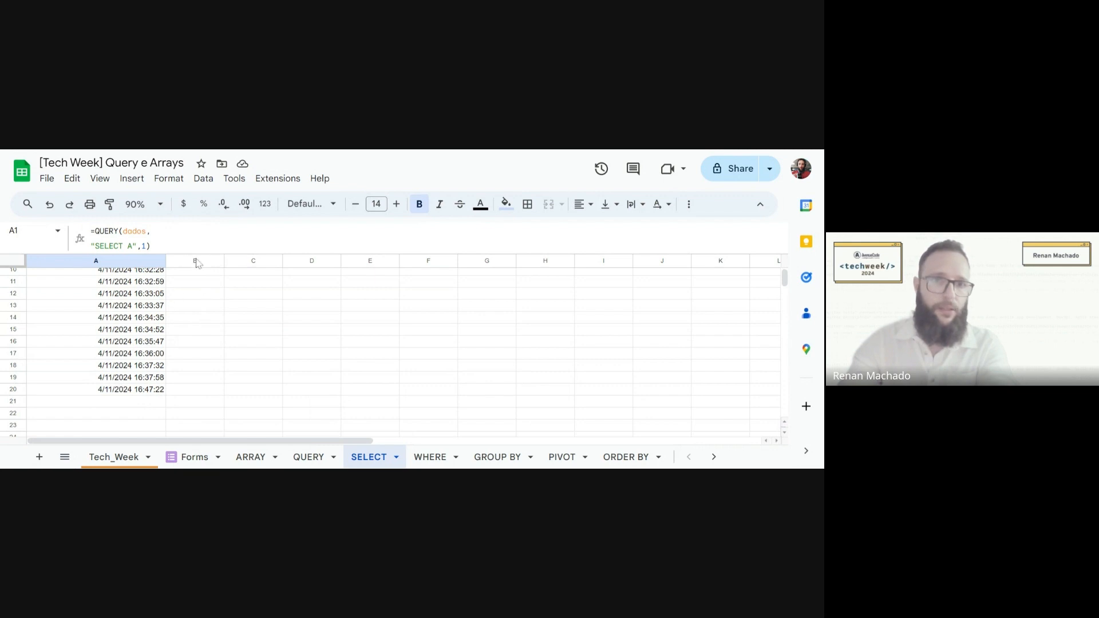
# - Enlarge the formula bar and change the query text in A1 to "SELECT B,A"
pyautogui.moveTo(197, 252); pyautogui.dragTo(194, 323)
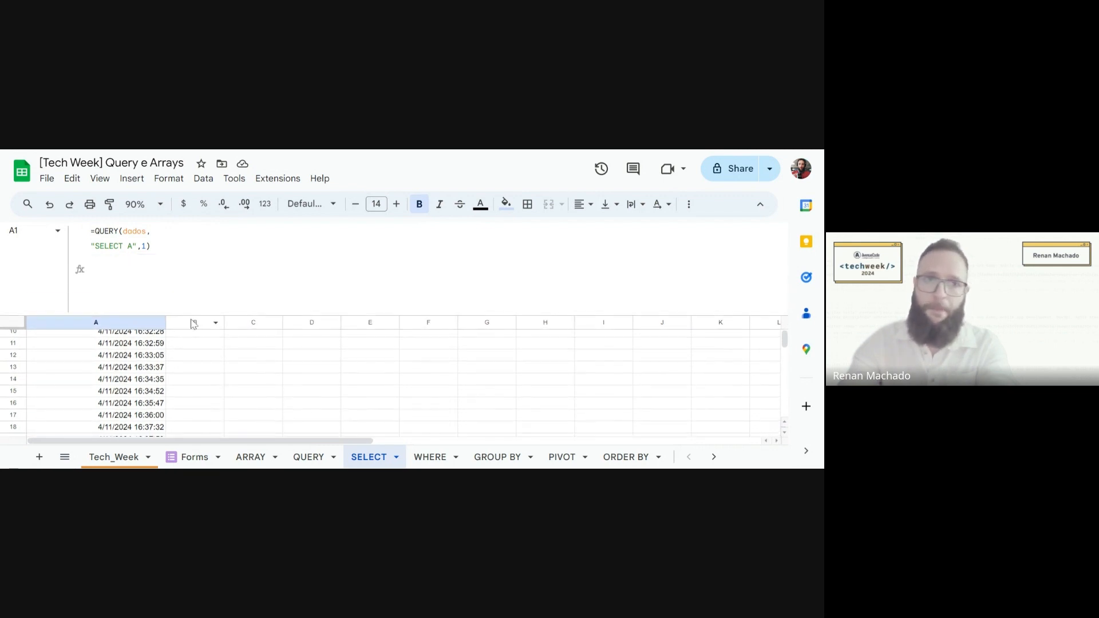
pyautogui.click(130, 245)
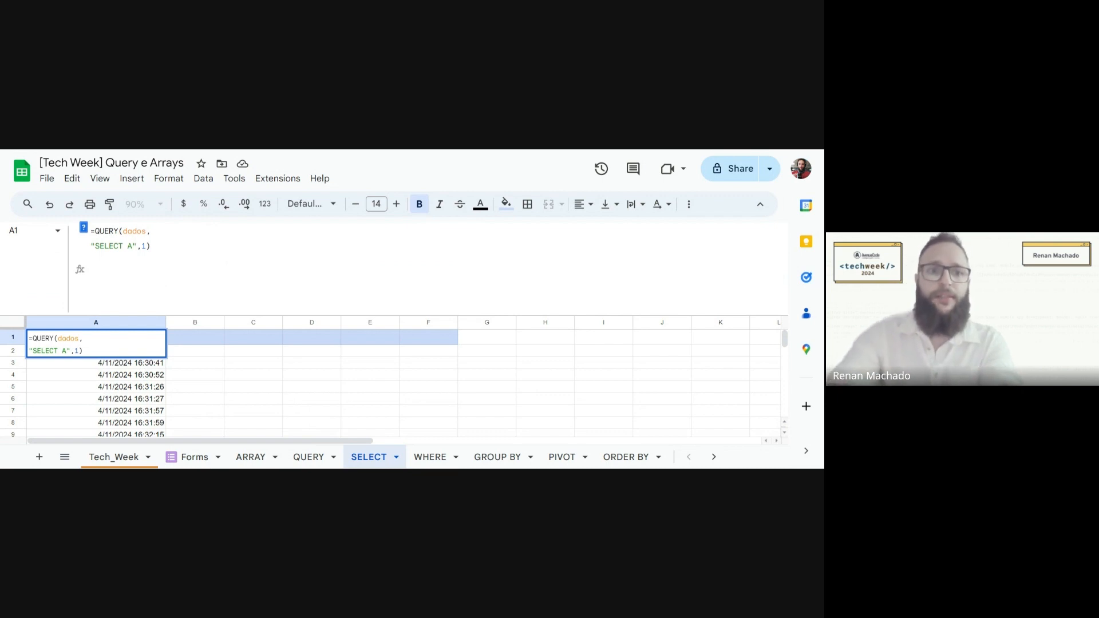
pyautogui.press('BackSpace')
pyautogui.write('B')
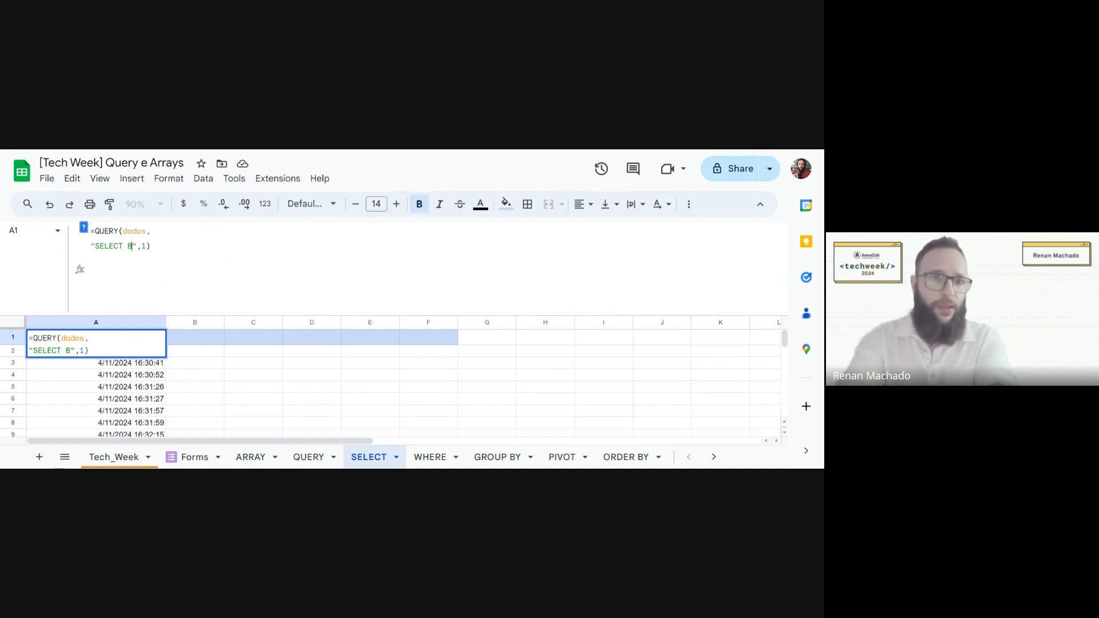
pyautogui.write(',A')
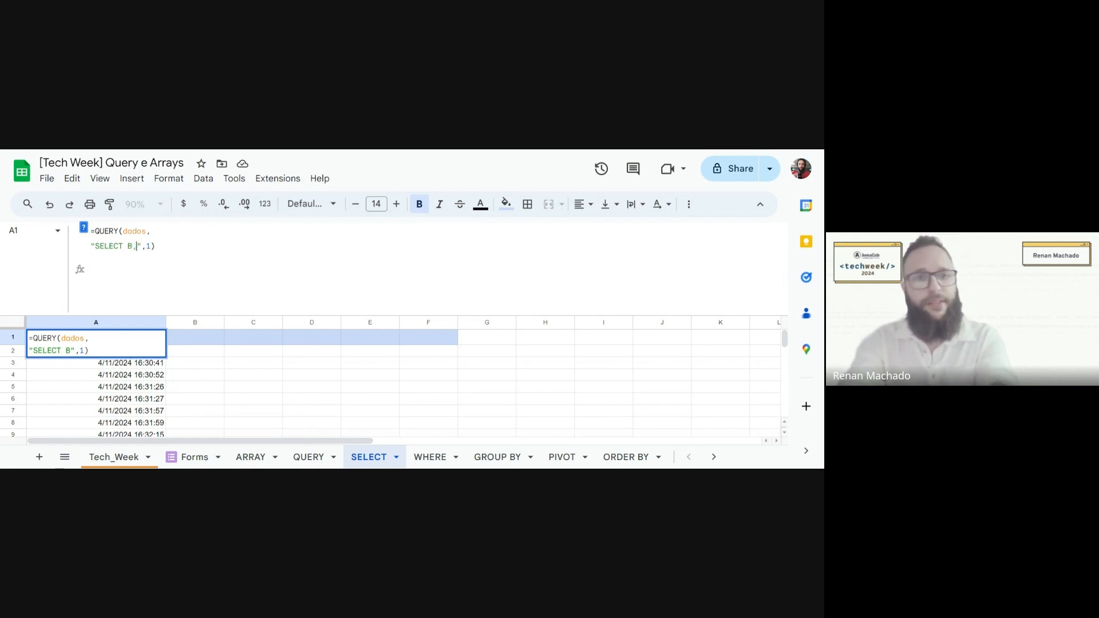
pyautogui.press('Return')
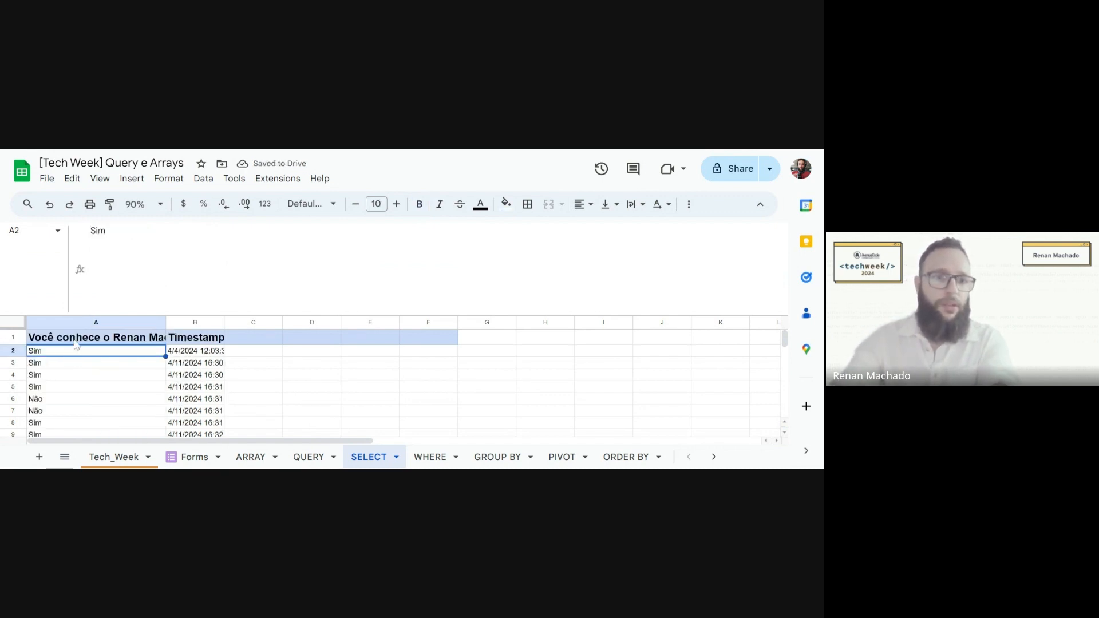
# - Extend the query text in A1 to "SELECT B,A,D,E" and commit the formula
pyautogui.click(92, 340)
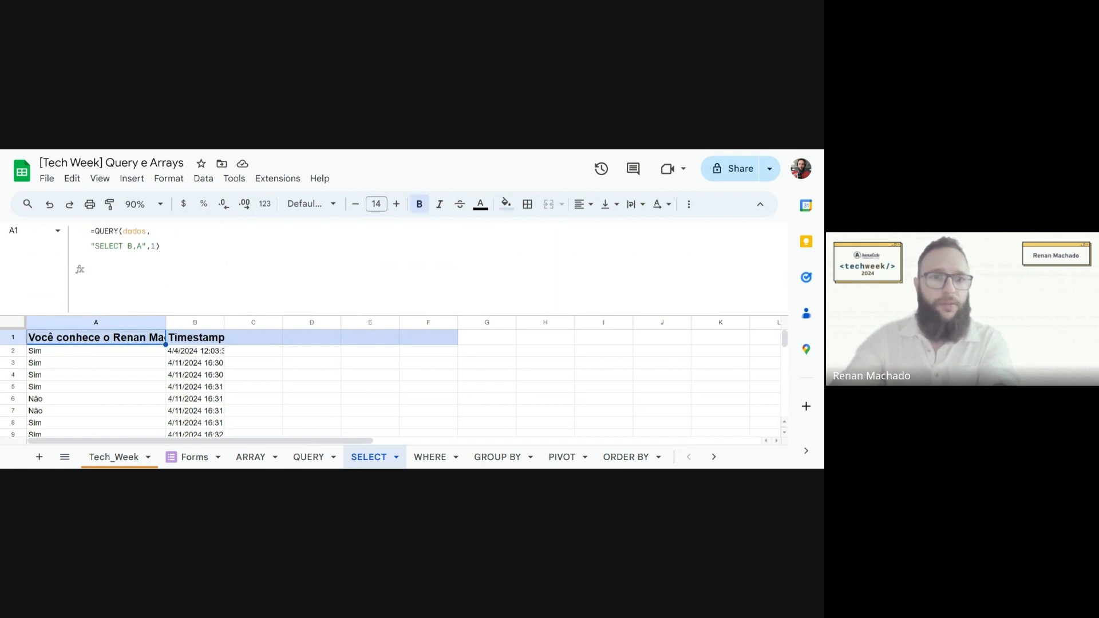
pyautogui.click(139, 246)
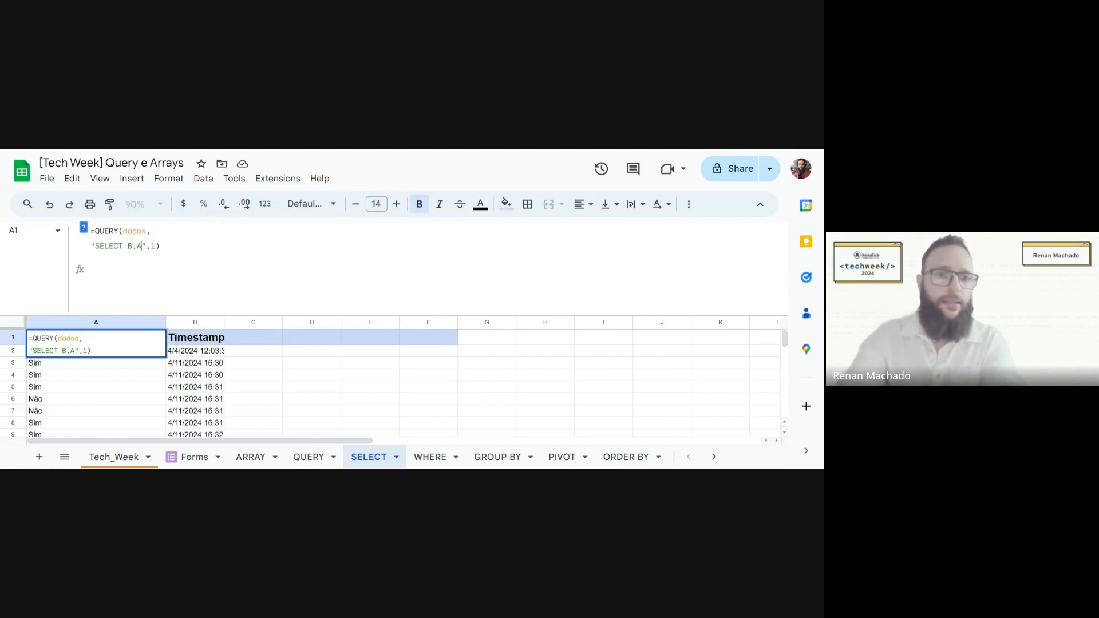
pyautogui.write('D')
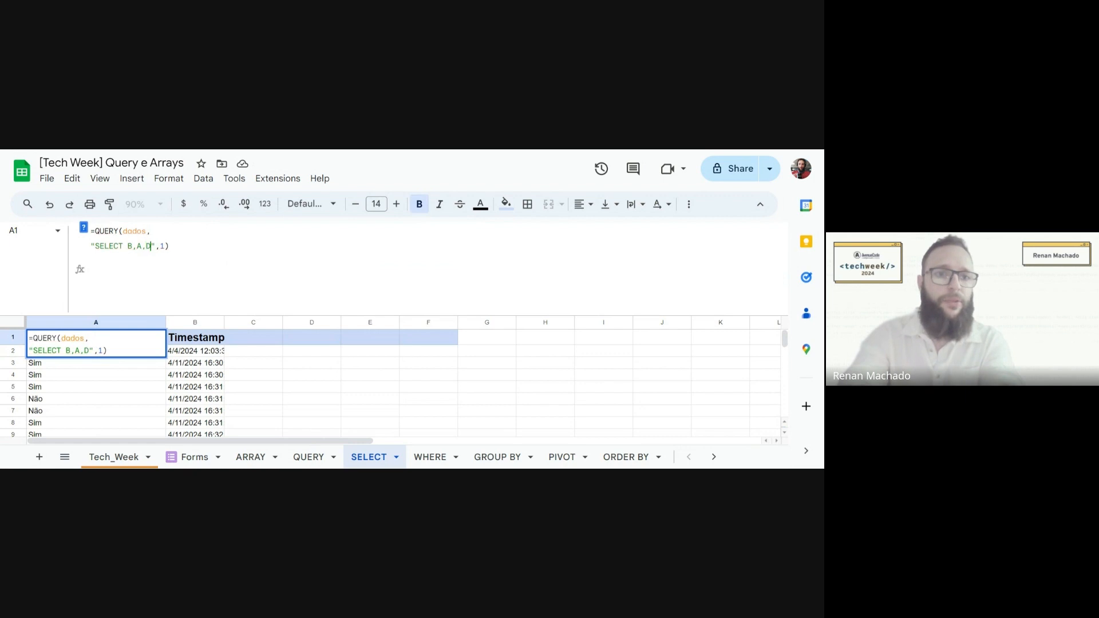
pyautogui.write(',E')
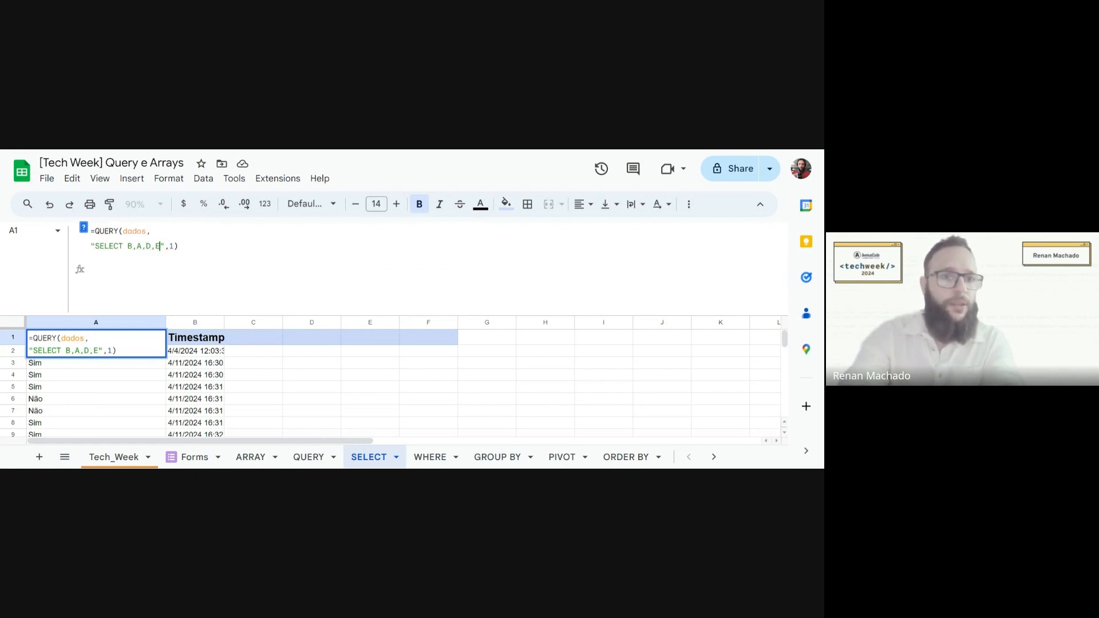
pyautogui.press('Return')
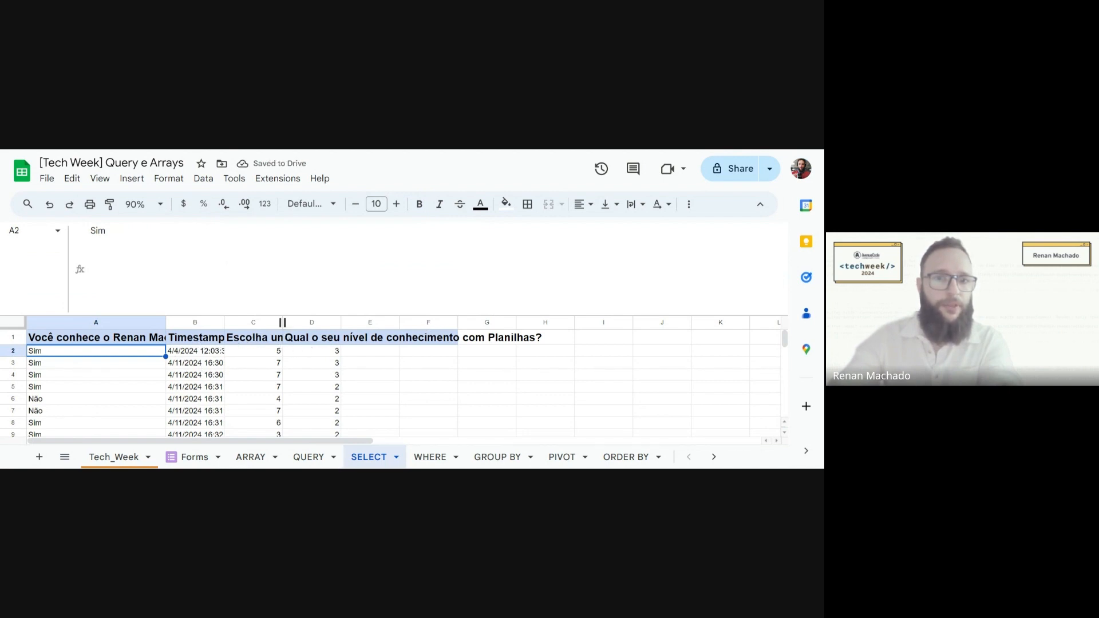
# - Widen column C on the SELECT sheet and check the source columns on the Forms and QUERY sheets
pyautogui.moveTo(282, 322); pyautogui.dragTo(335, 322)
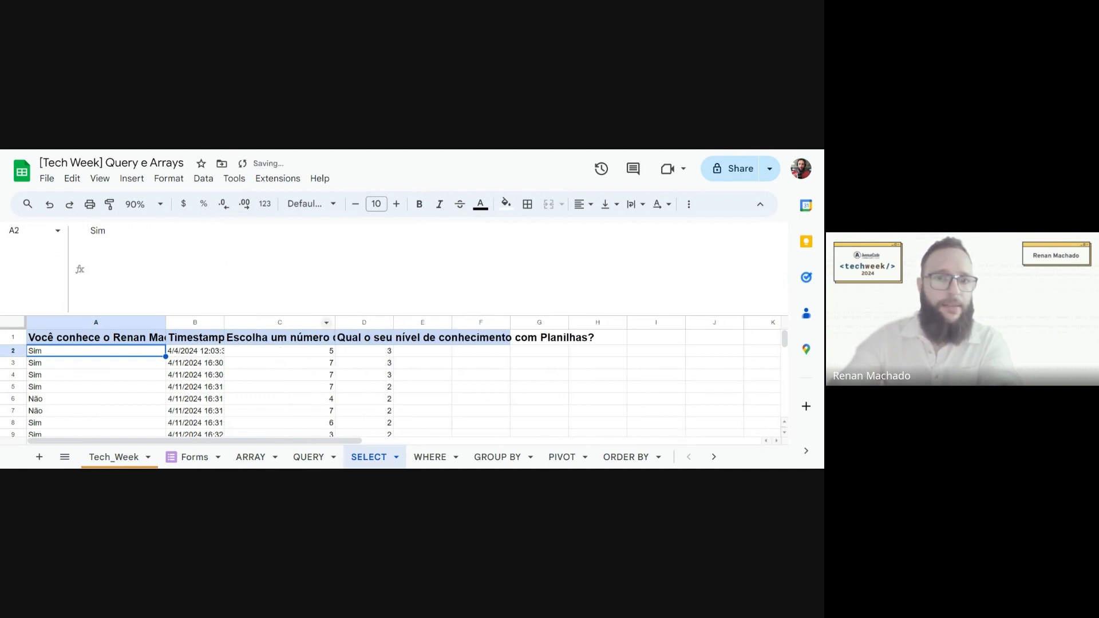
pyautogui.click(193, 458)
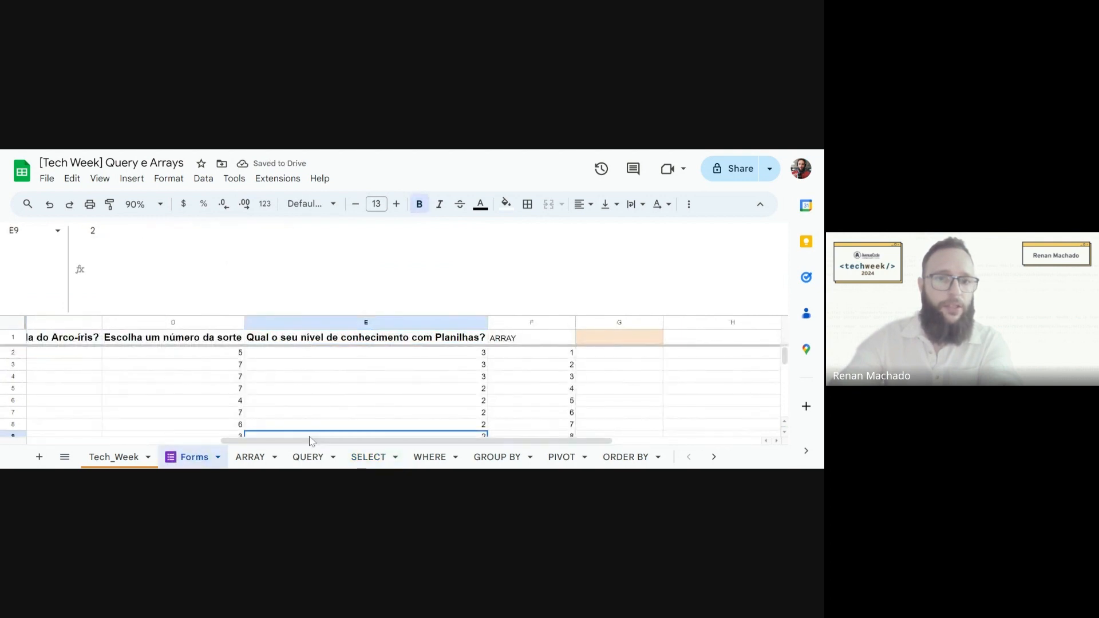
pyautogui.click(308, 457)
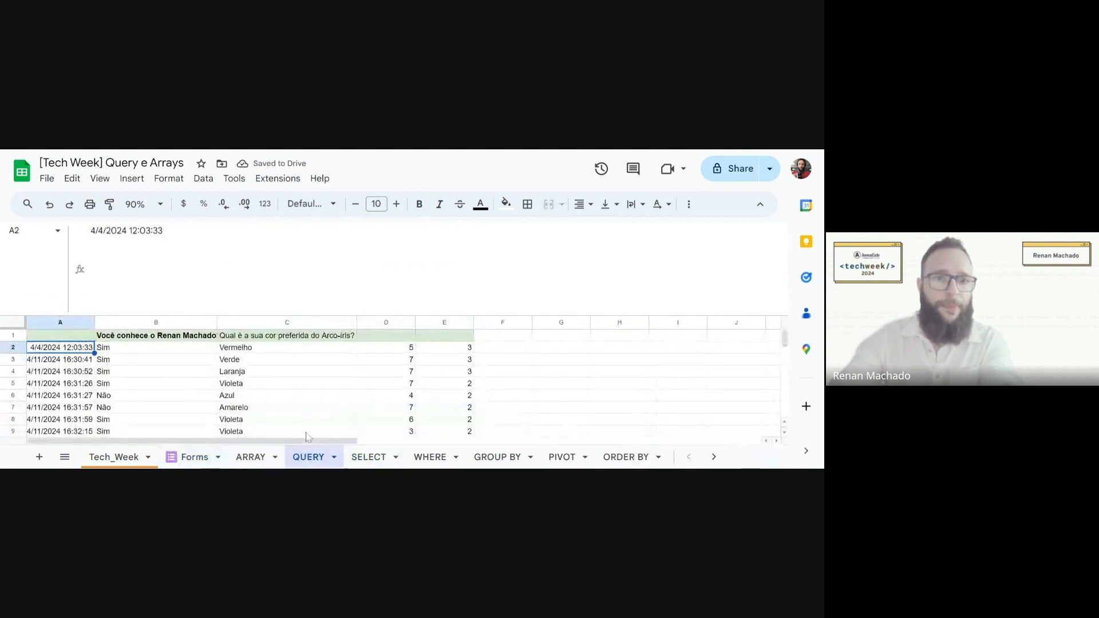
pyautogui.click(382, 456)
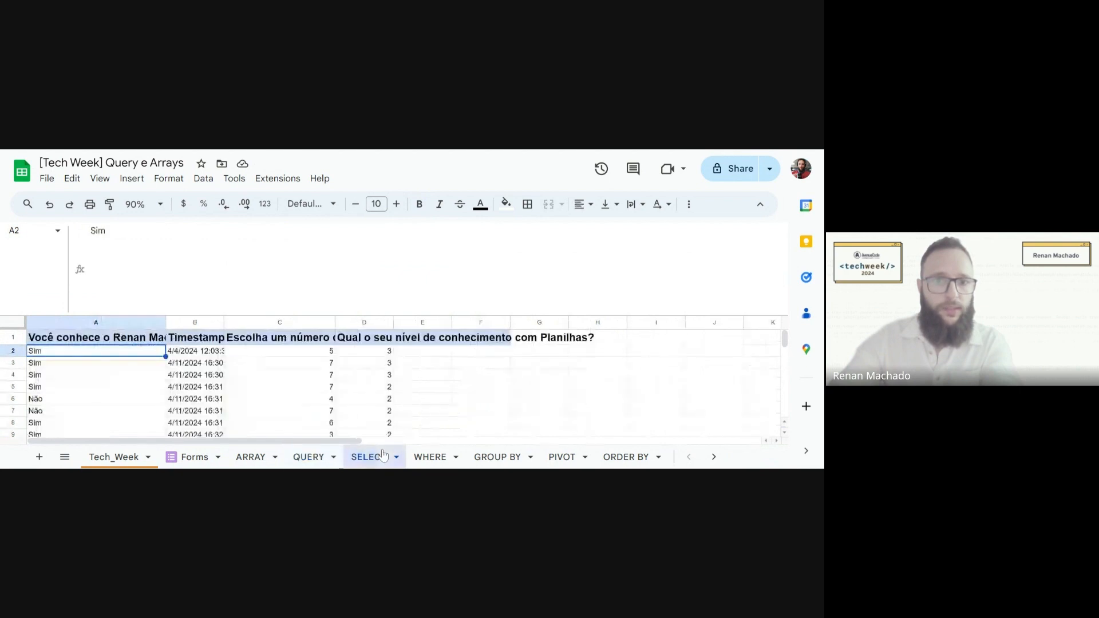
# - Shrink the formula bar and change the query text in A1 to "SELECT *", committing the formula
pyautogui.click(162, 338)
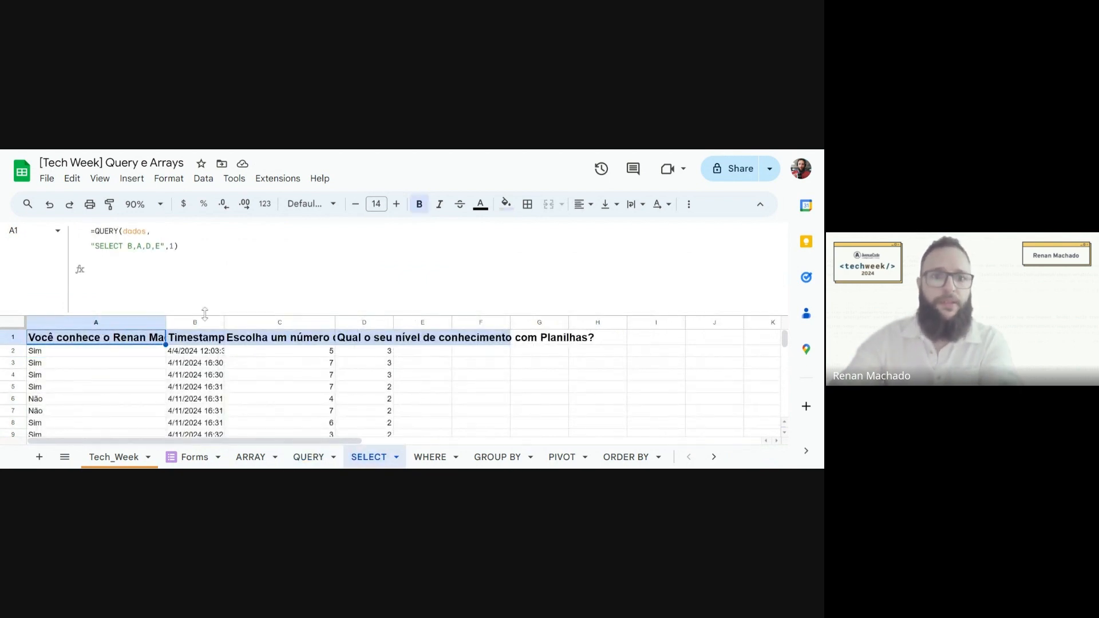
pyautogui.moveTo(205, 314); pyautogui.dragTo(205, 278)
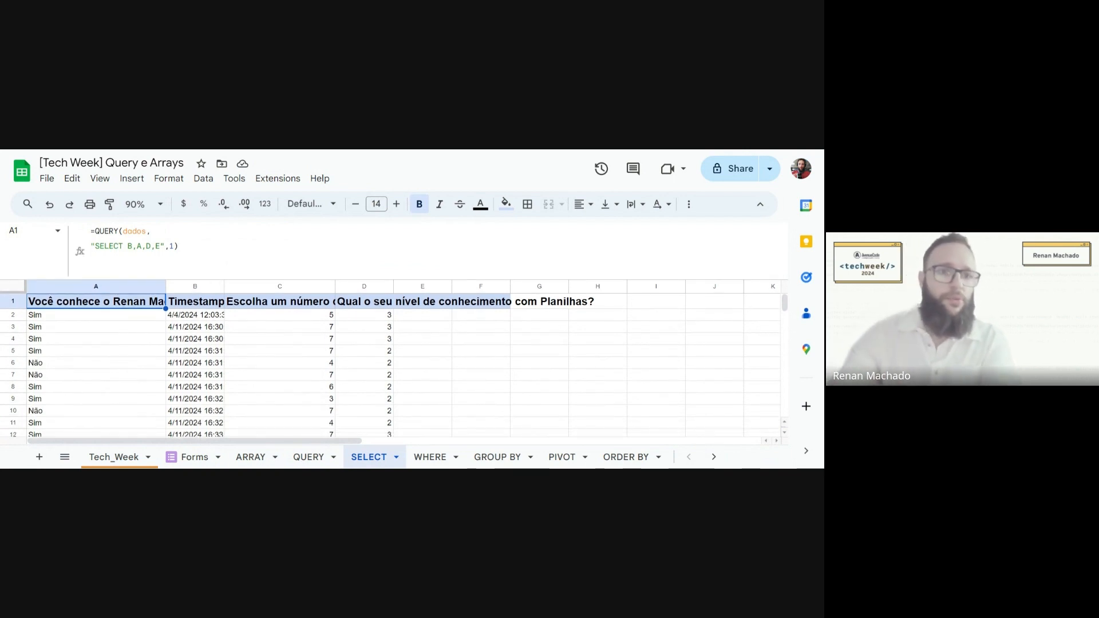
pyautogui.click(123, 246)
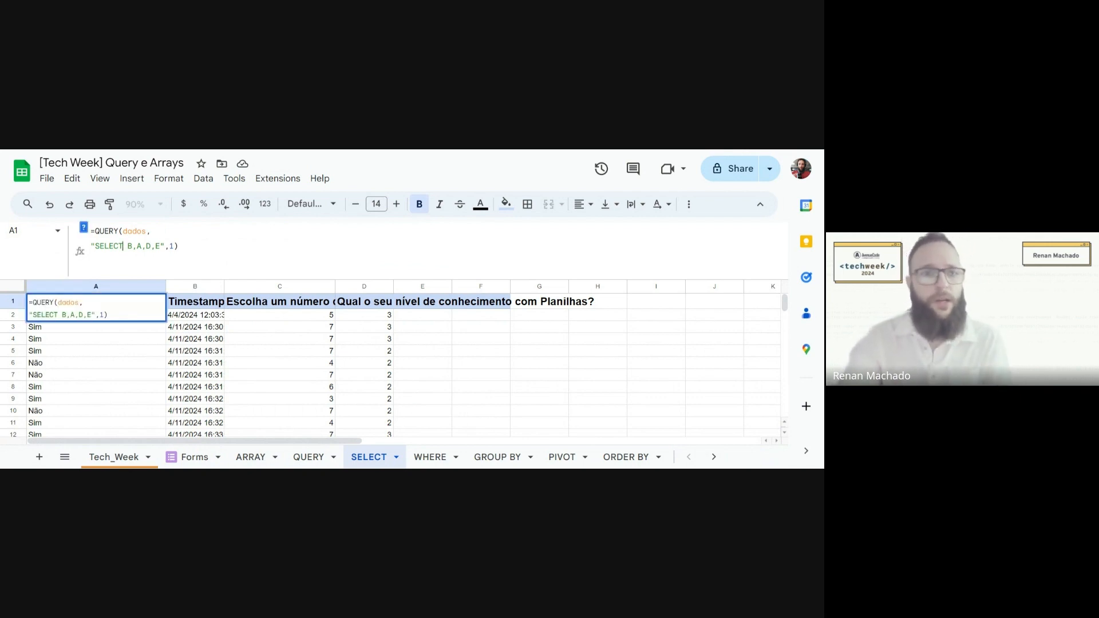
pyautogui.click(127, 246)
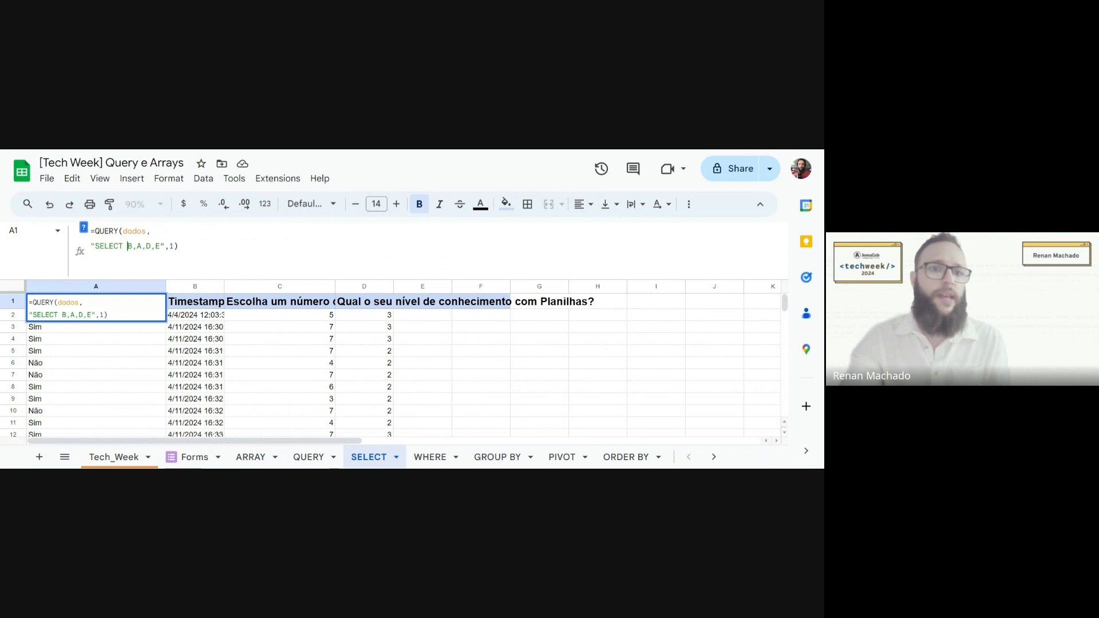
pyautogui.press('Right')
pyautogui.press('Right')
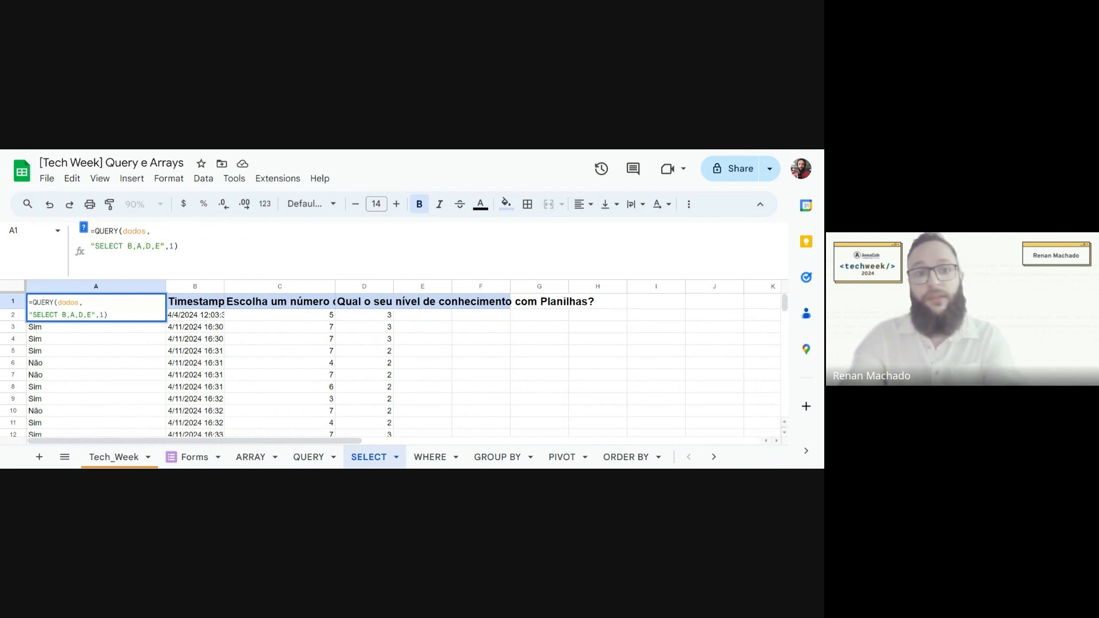
pyautogui.press('BackSpace')
pyautogui.press('BackSpace')
pyautogui.press('BackSpace')
pyautogui.press('BackSpace')
pyautogui.press('BackSpace')
pyautogui.press('BackSpace')
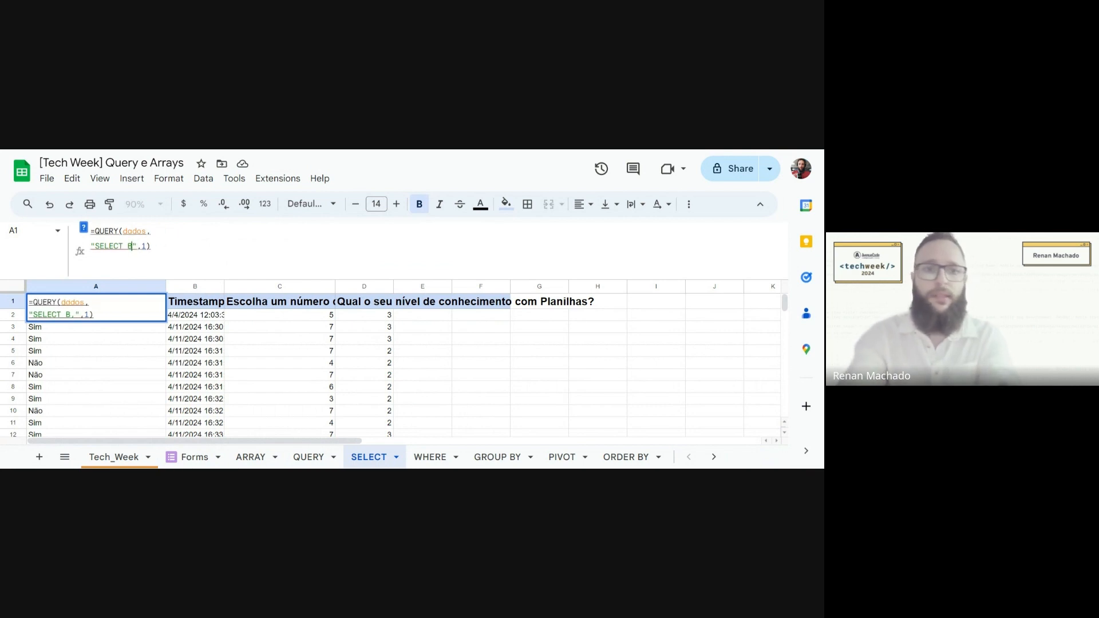
pyautogui.press('BackSpace')
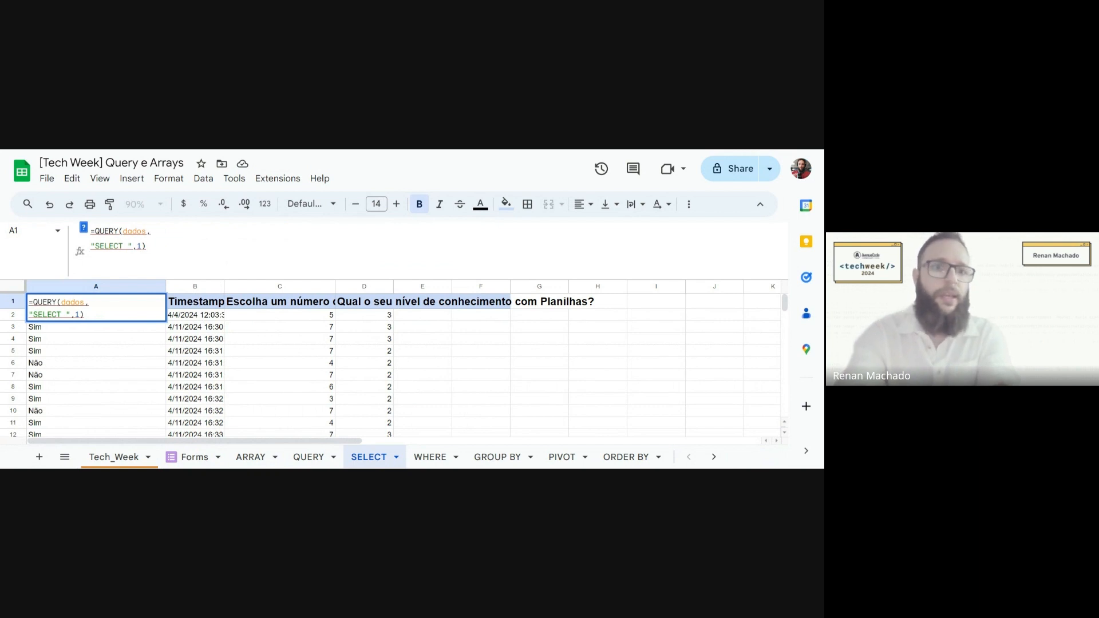
pyautogui.write('*')
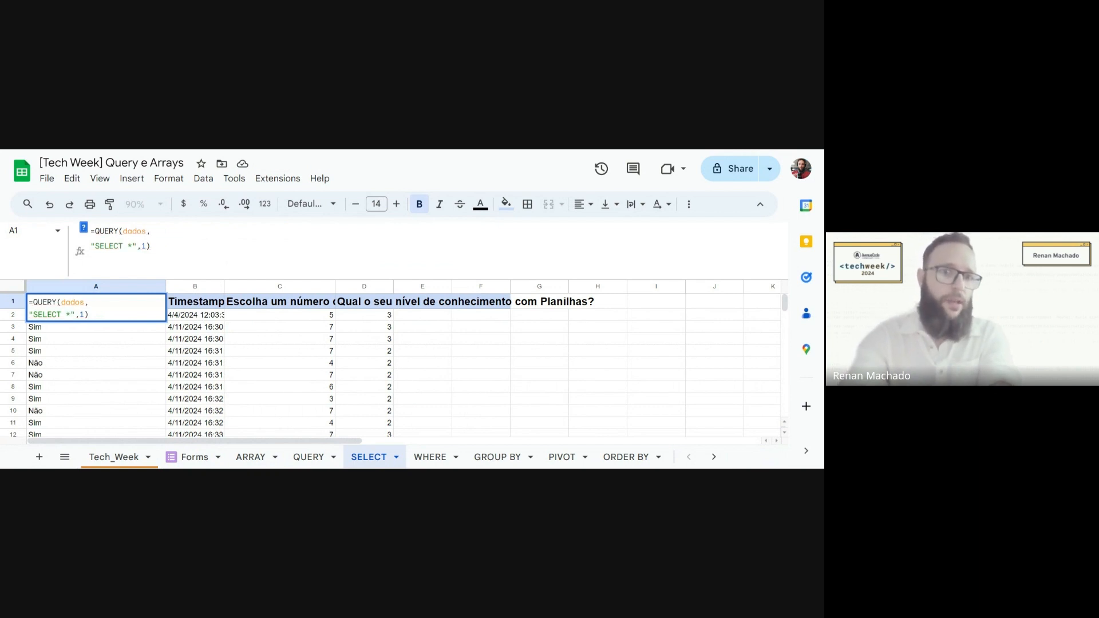
pyautogui.press('Return')
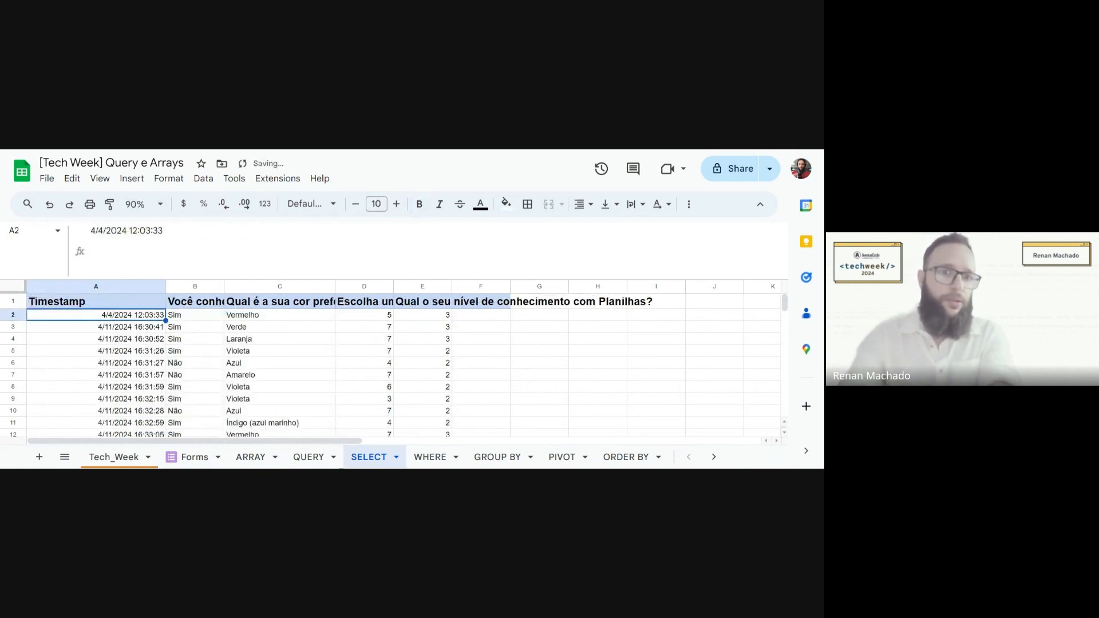
# - Try to delete values inside the query's result range in columns C to E
pyautogui.click(162, 304)
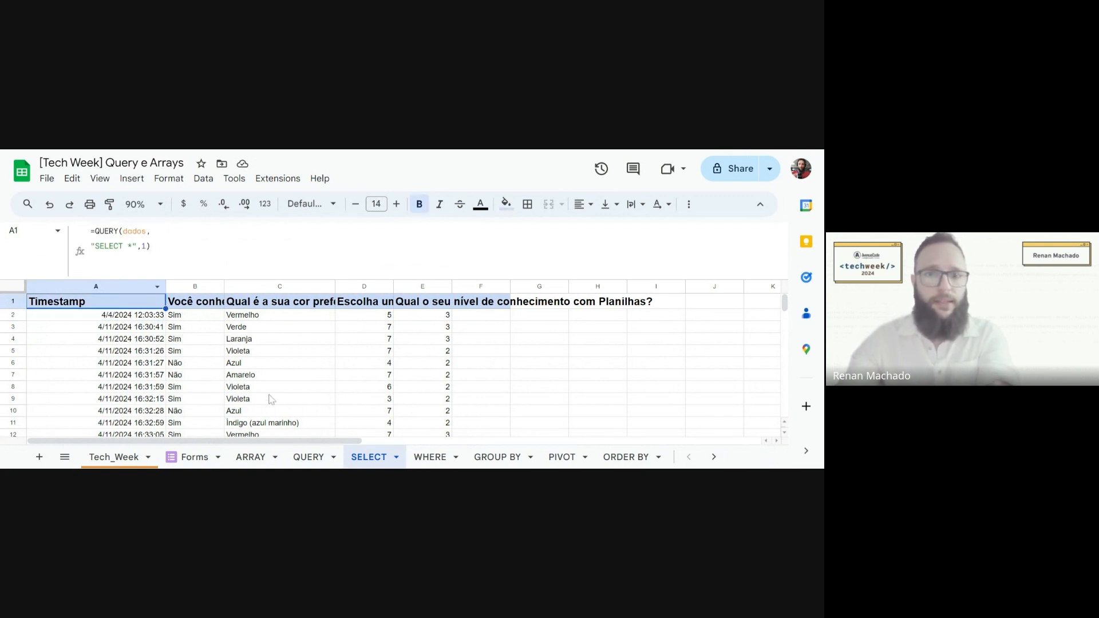
pyautogui.click(310, 379)
pyautogui.moveTo(304, 374); pyautogui.dragTo(447, 390)
pyautogui.press('Delete')
pyautogui.hotkey('ctrl', 'z')
pyautogui.click(390, 351)
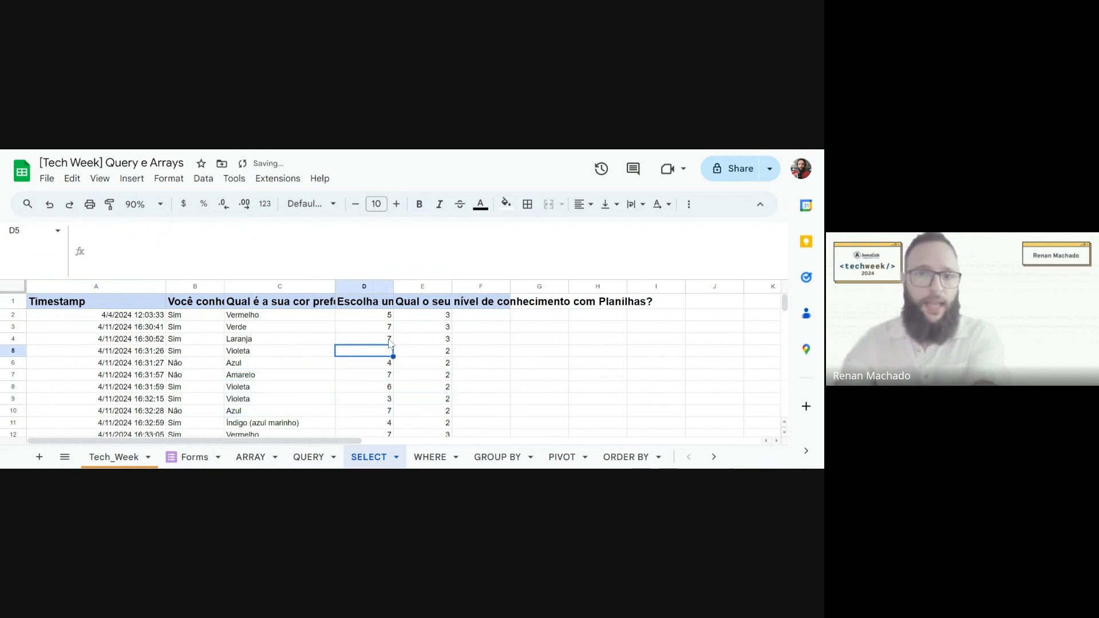
pyautogui.click(390, 341)
pyautogui.moveTo(387, 345); pyautogui.dragTo(395, 380)
pyautogui.click(409, 374)
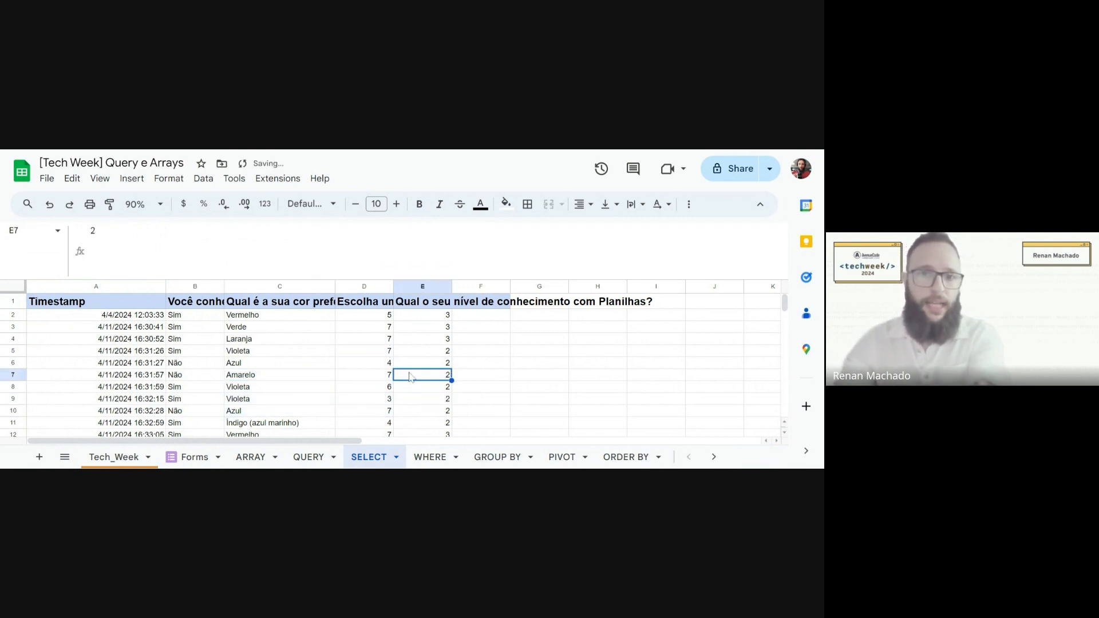
pyautogui.click(376, 364)
pyautogui.click(252, 374)
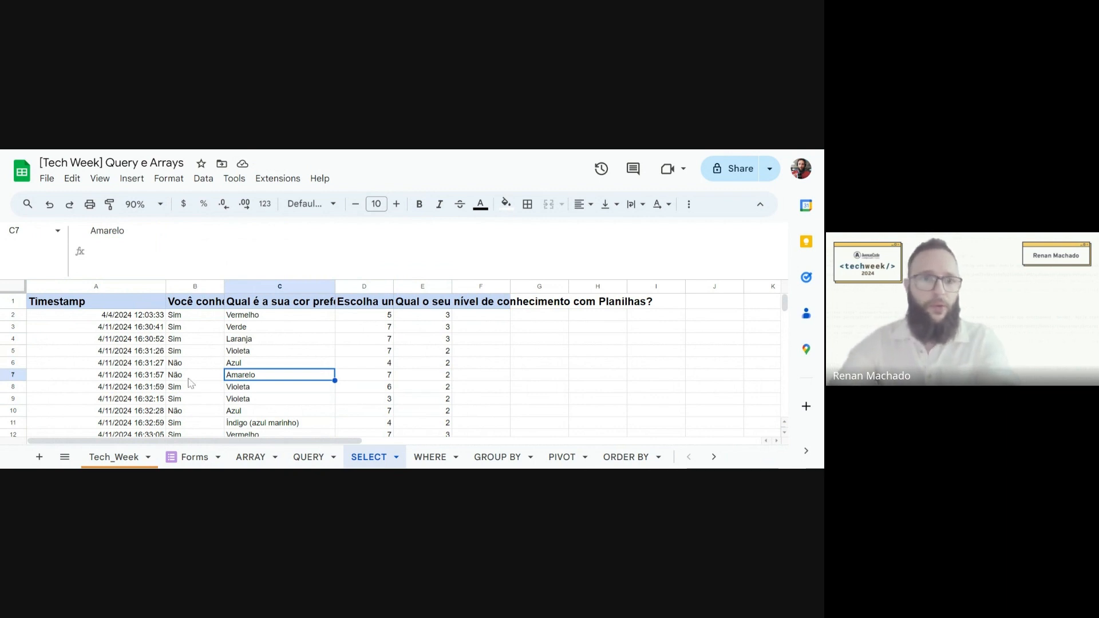
# - Rewrite the query keyword in A1 as "Select" in mixed case, commit the formula and reselect A1
pyautogui.click(118, 304)
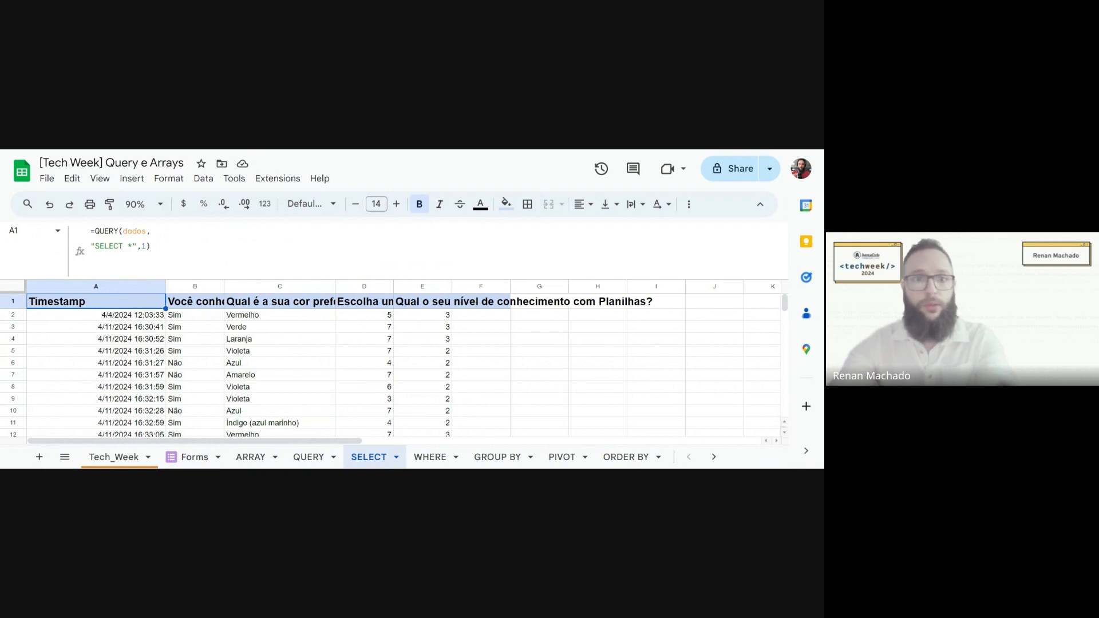
pyautogui.tripleClick(119, 246)
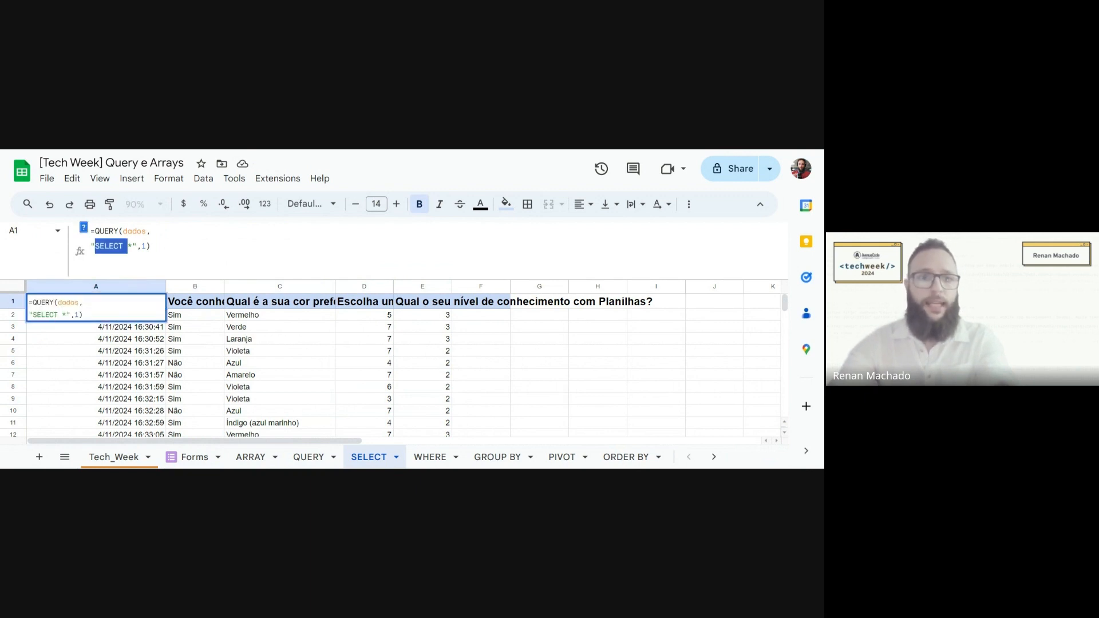
pyautogui.click(118, 246)
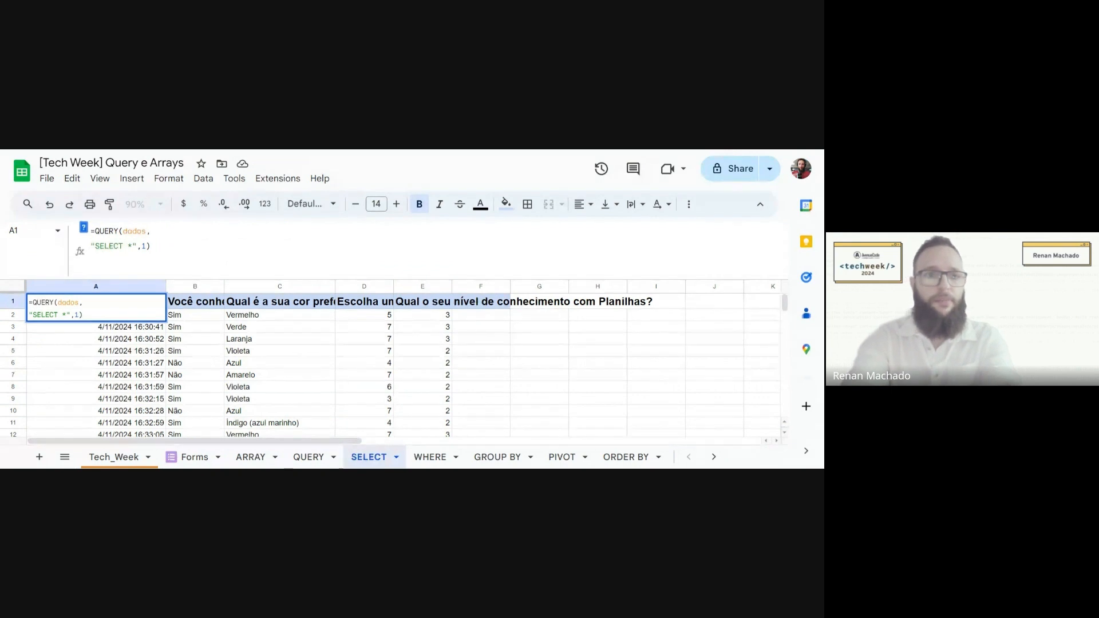
pyautogui.press('BackSpace')
pyautogui.press('BackSpace')
pyautogui.press('BackSpace')
pyautogui.press('BackSpace')
pyautogui.press('BackSpace')
pyautogui.write('elec')
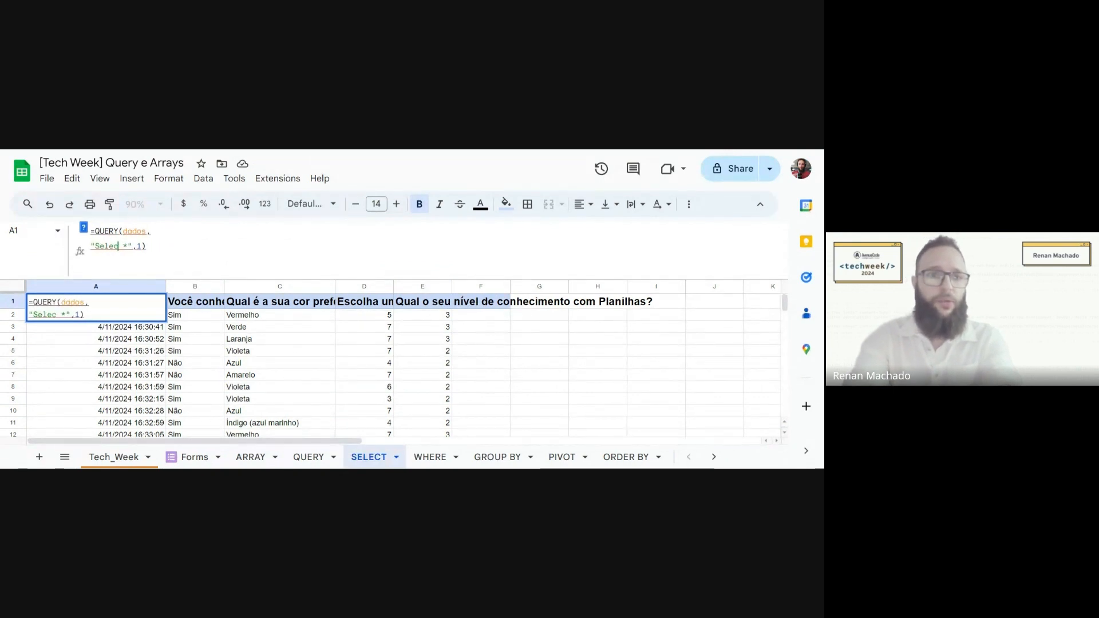
pyautogui.write('t')
pyautogui.press('Return')
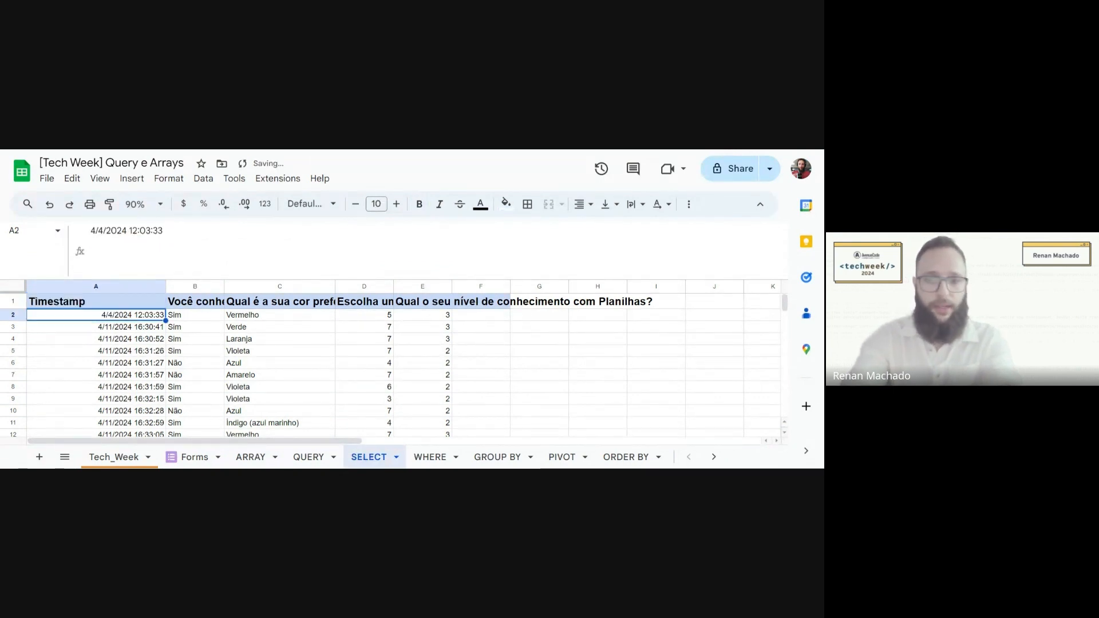
pyautogui.click(96, 301)
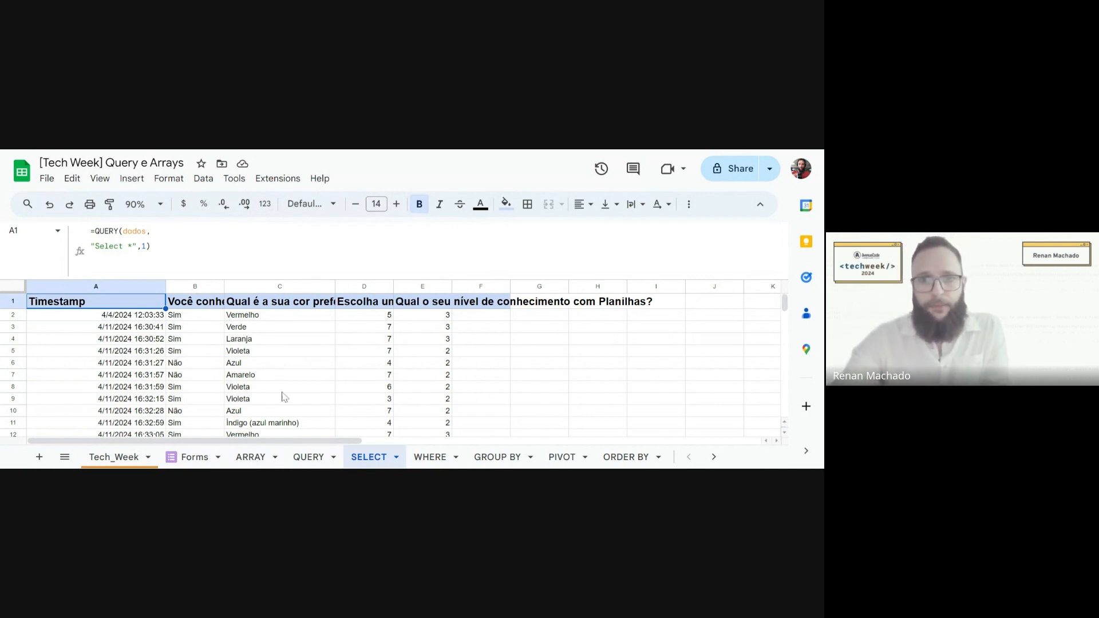
# - On the WHERE sheet, start a QUERY formula in A1 with the named range dados and a line break
pyautogui.click(430, 457)
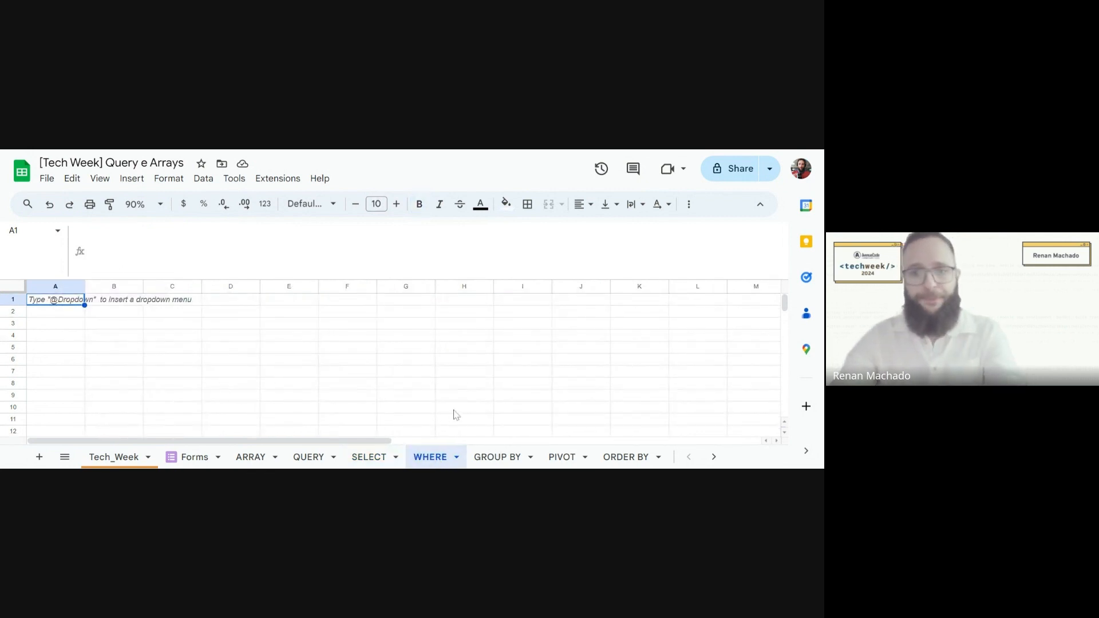
pyautogui.write('=QUER')
pyautogui.press('Tab')
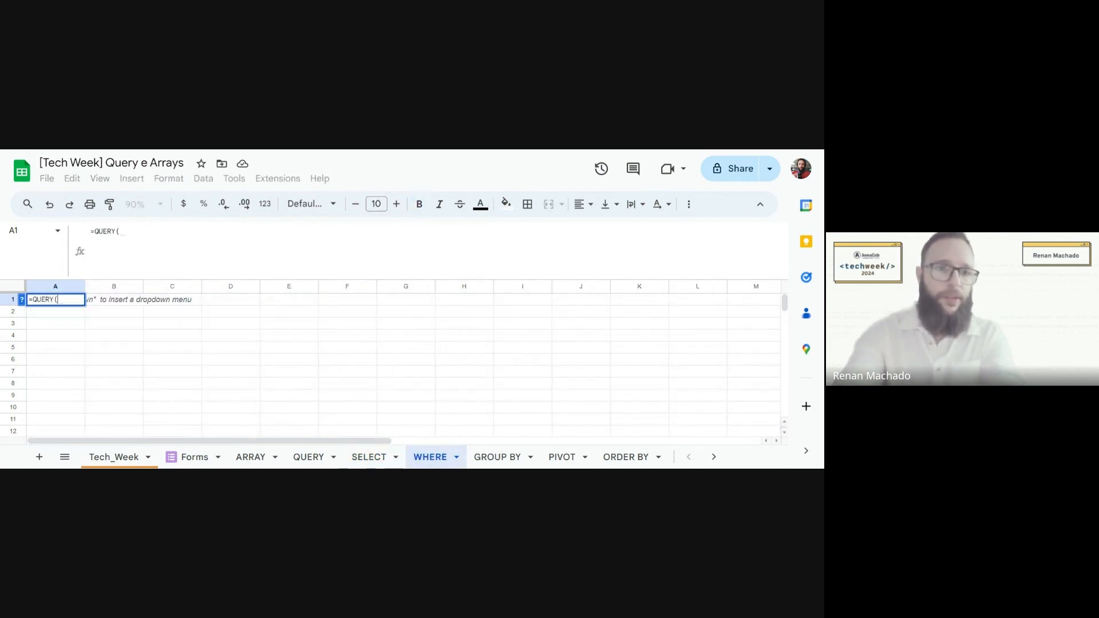
pyautogui.write('dad')
pyautogui.press('Tab')
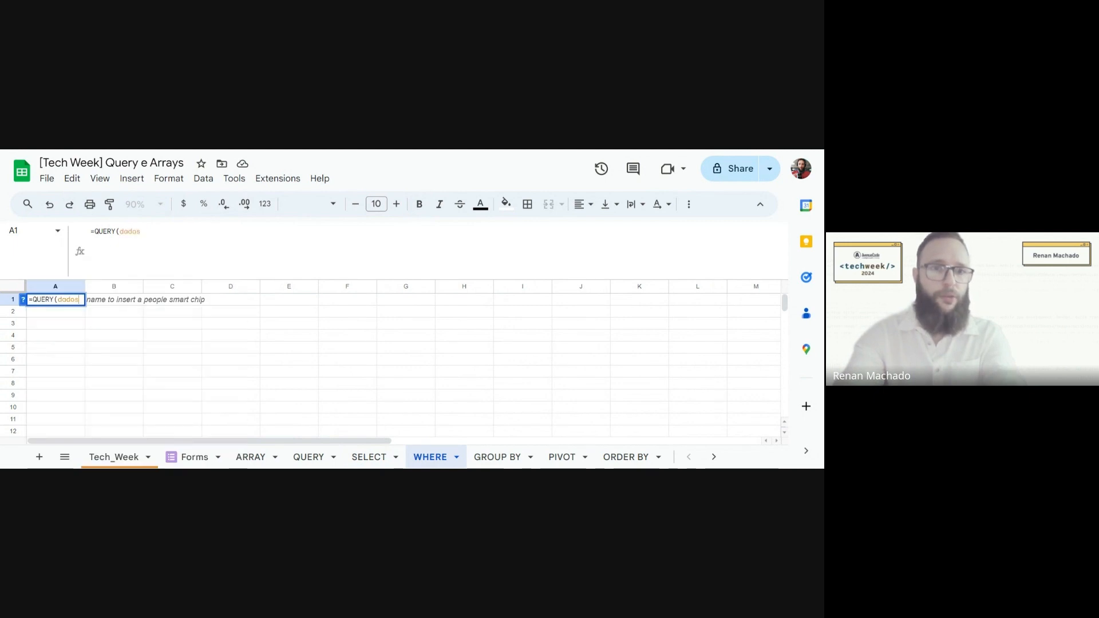
pyautogui.write(',')
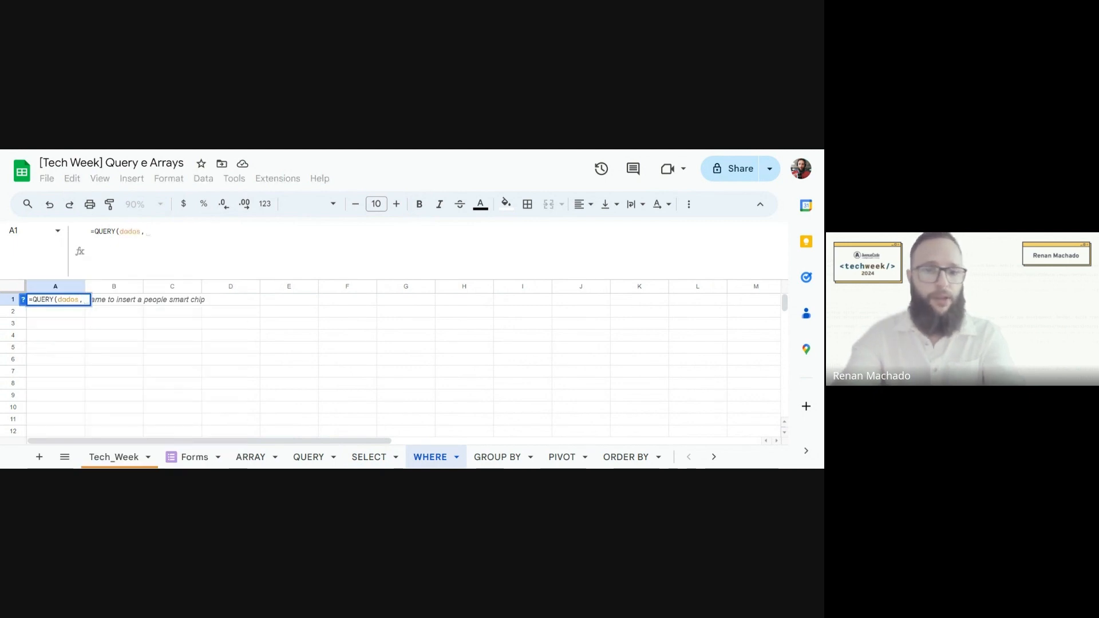
pyautogui.hotkey('ctrl', 'Return')
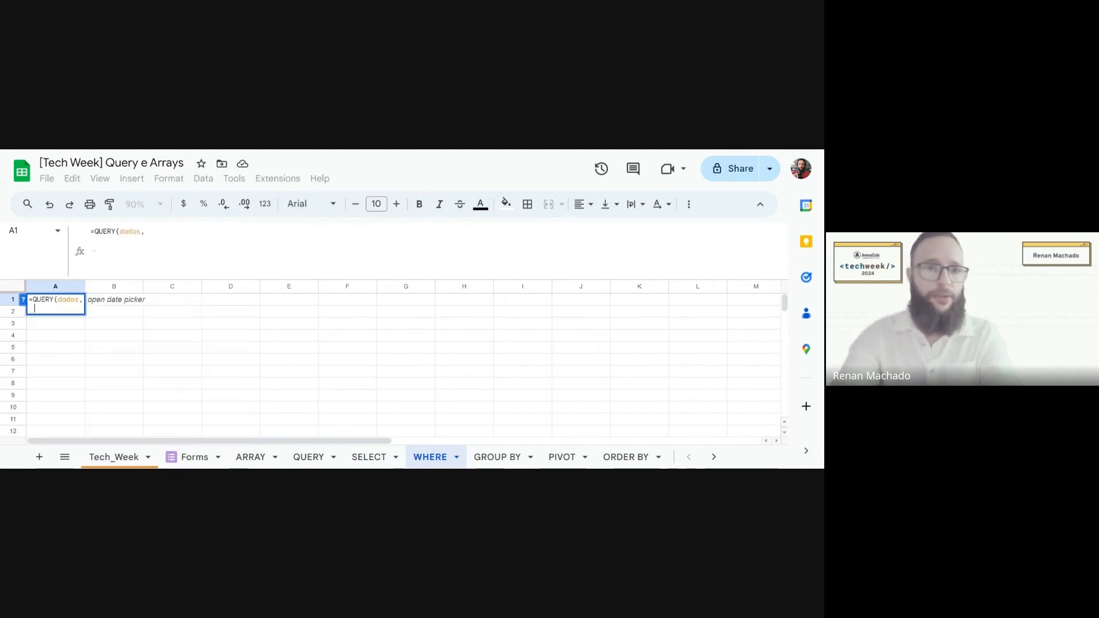
# - Complete the QUERY formula in A1 with "SELECT B,C,D" and 1 header row, and commit it
pyautogui.write('""')
pyautogui.press('Left')
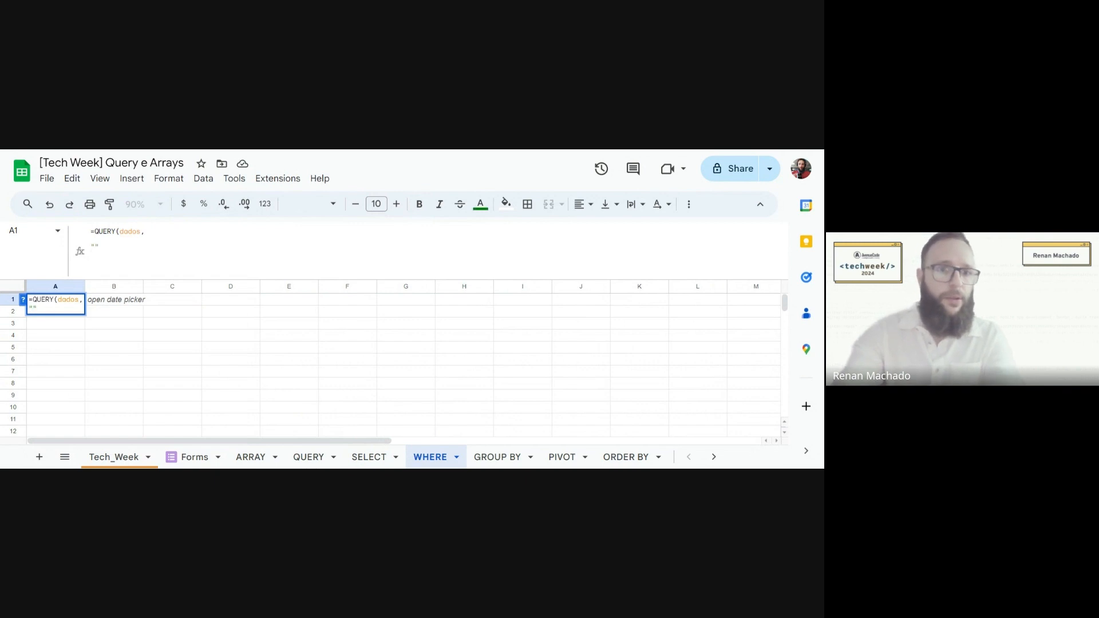
pyautogui.write('SELEC')
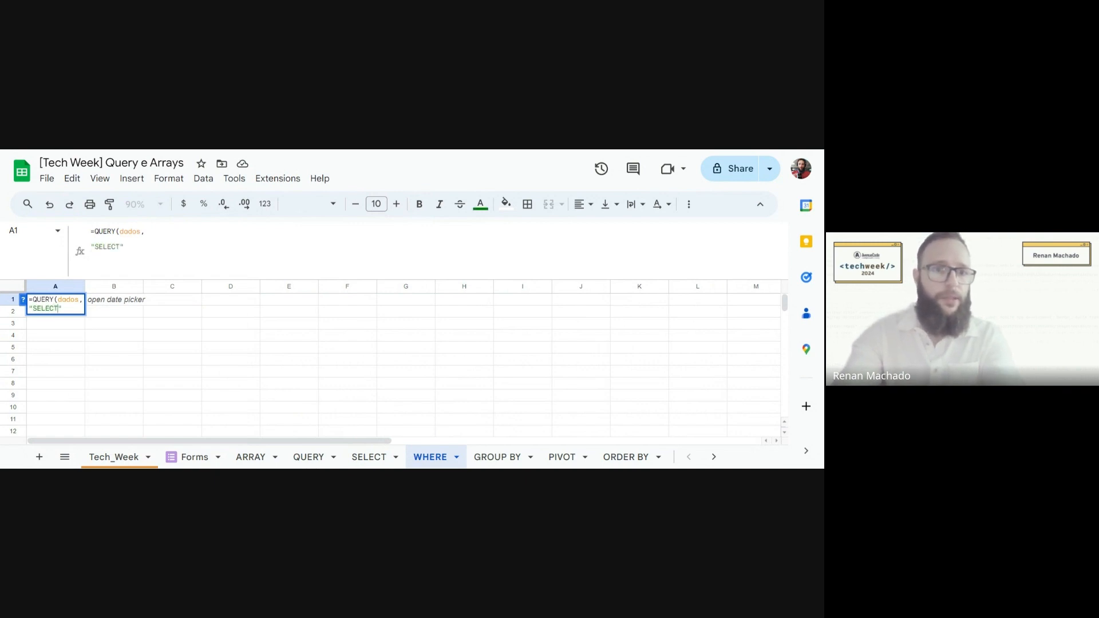
pyautogui.write('T ')
pyautogui.write('B,C')
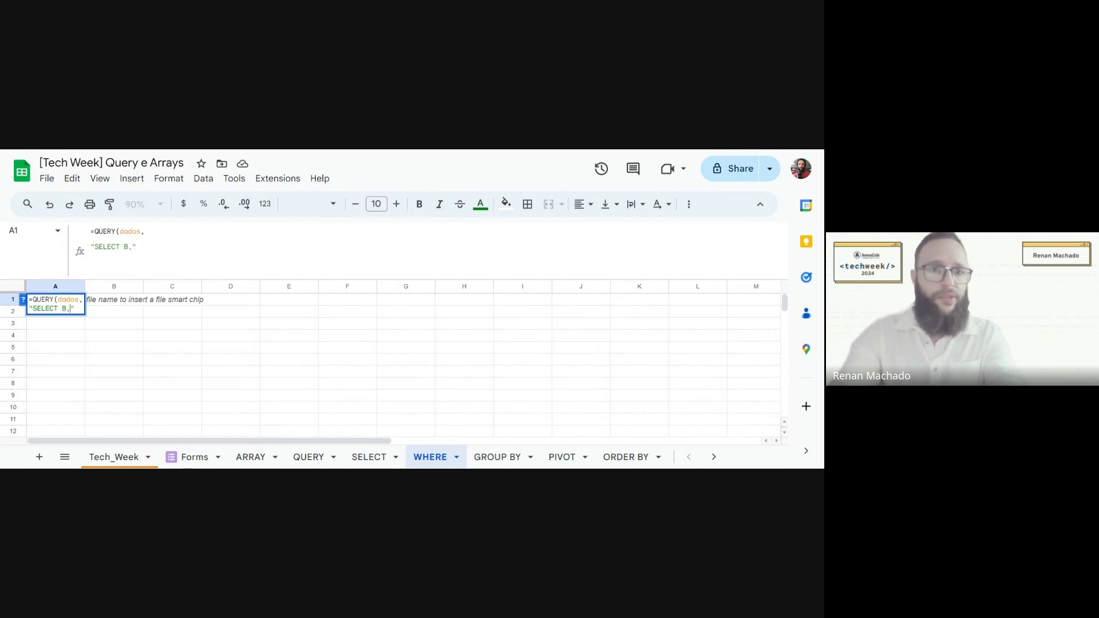
pyautogui.write(',D')
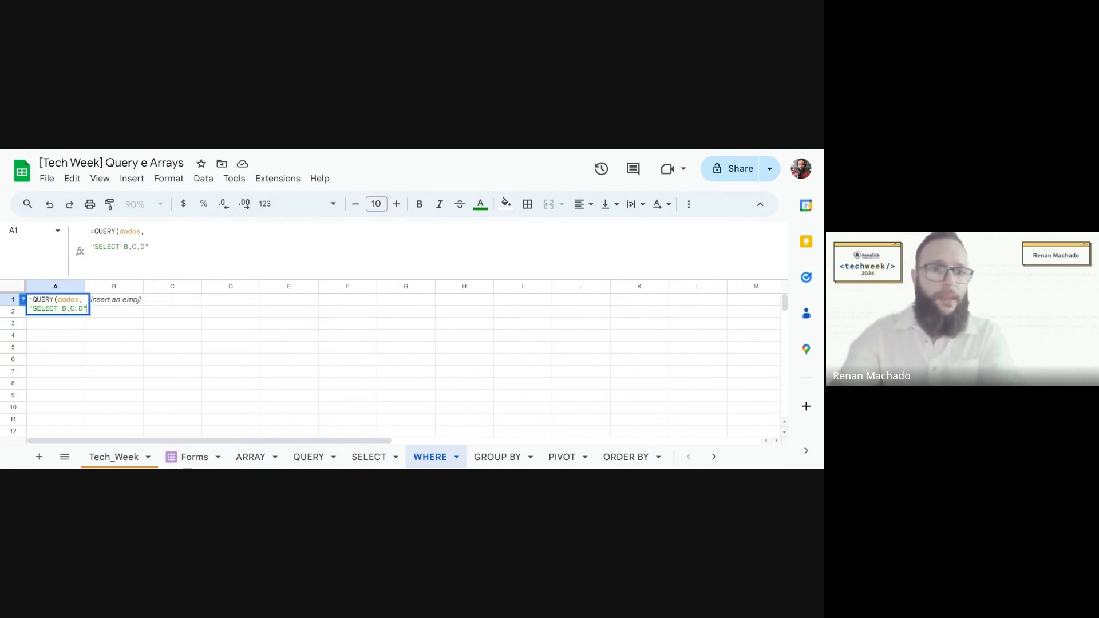
pyautogui.write('",1)')
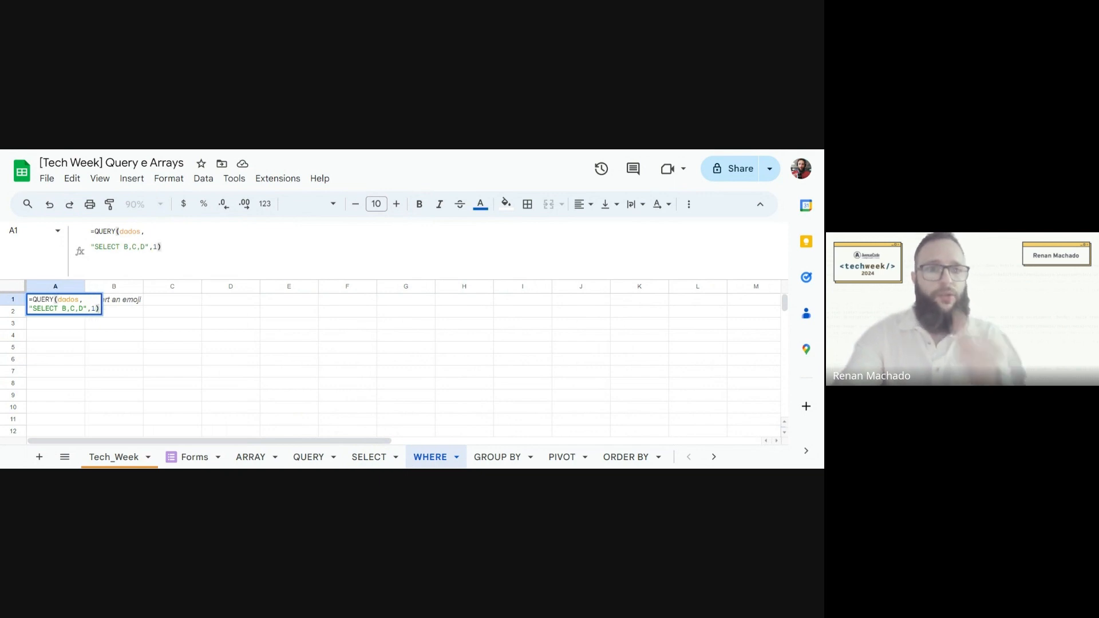
pyautogui.press('Return')
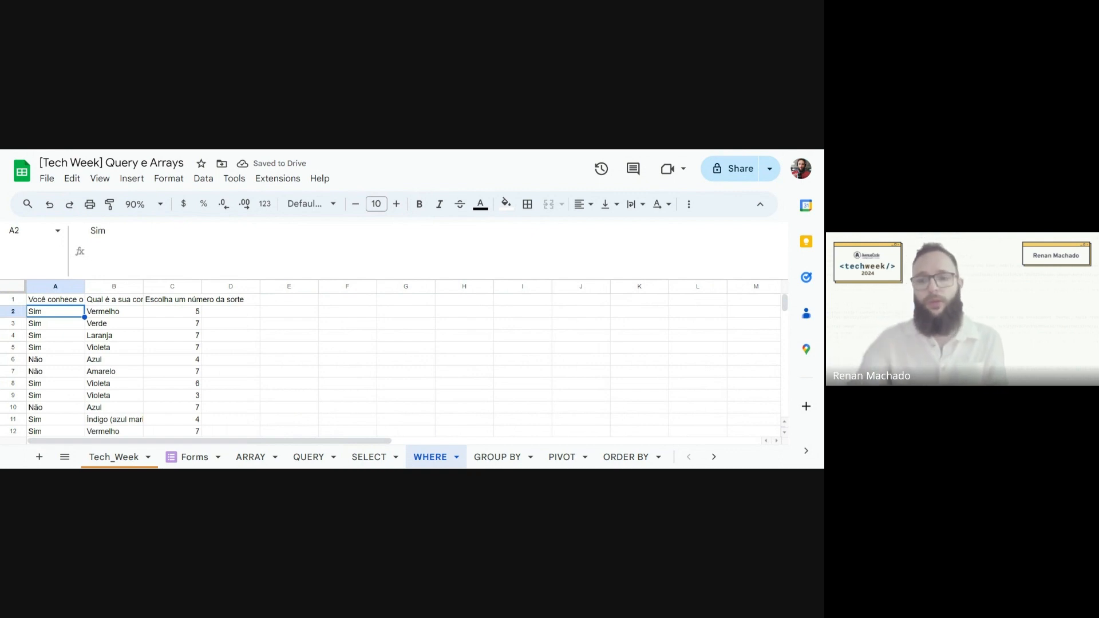
# - Add the clause "WHERE B = 'Vermelho'" on a new line of the QUERY formula in A1 and commit it
pyautogui.click(55, 299)
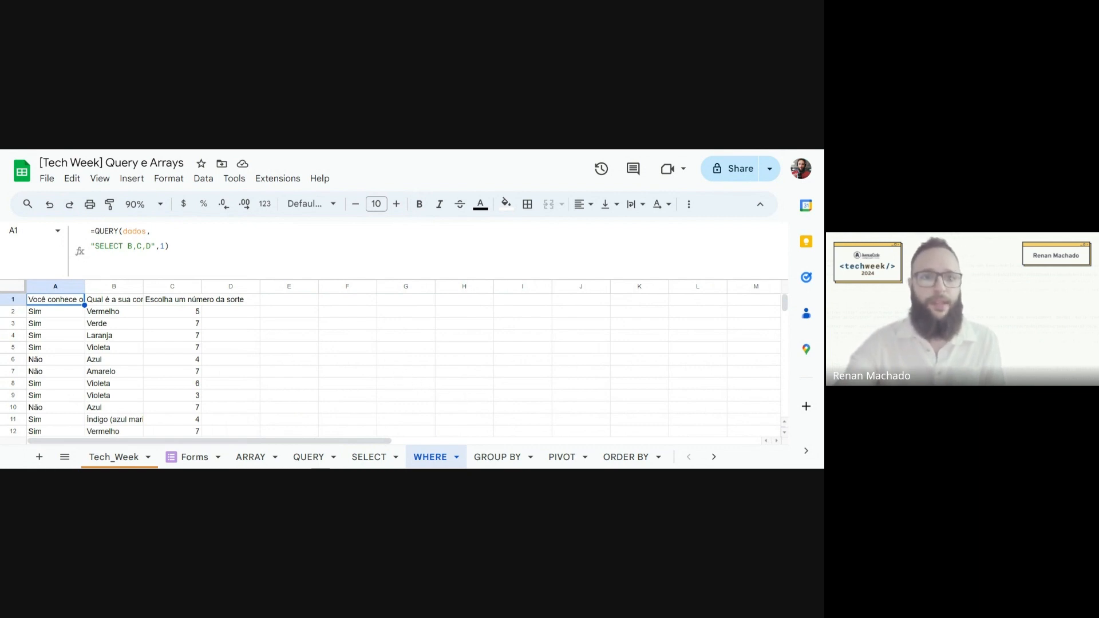
pyautogui.click(151, 246)
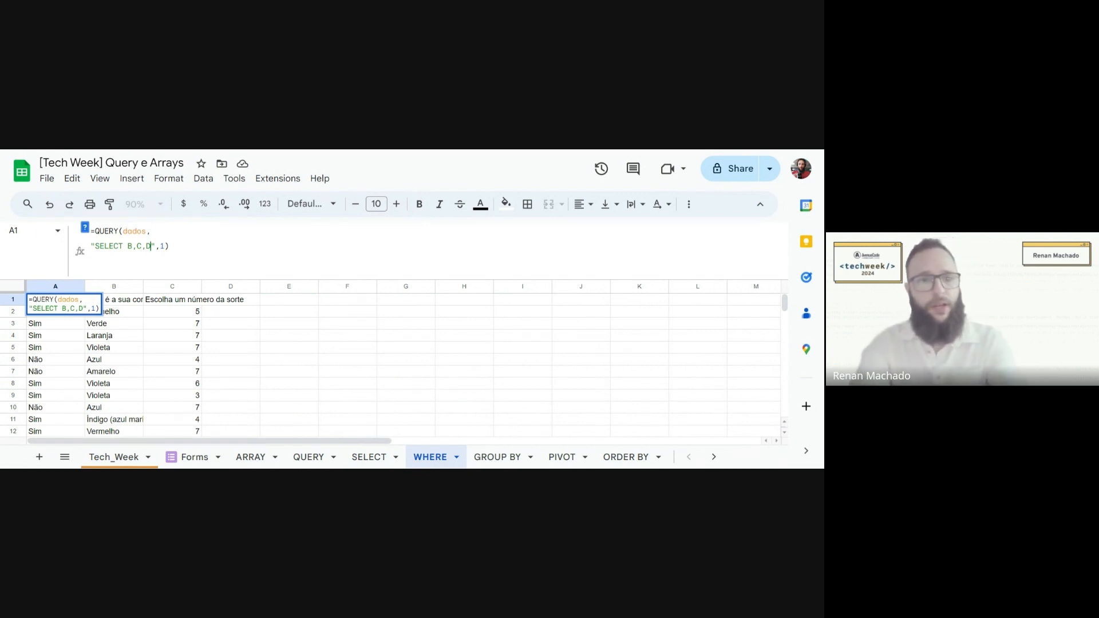
pyautogui.hotkey('ctrl', 'Return')
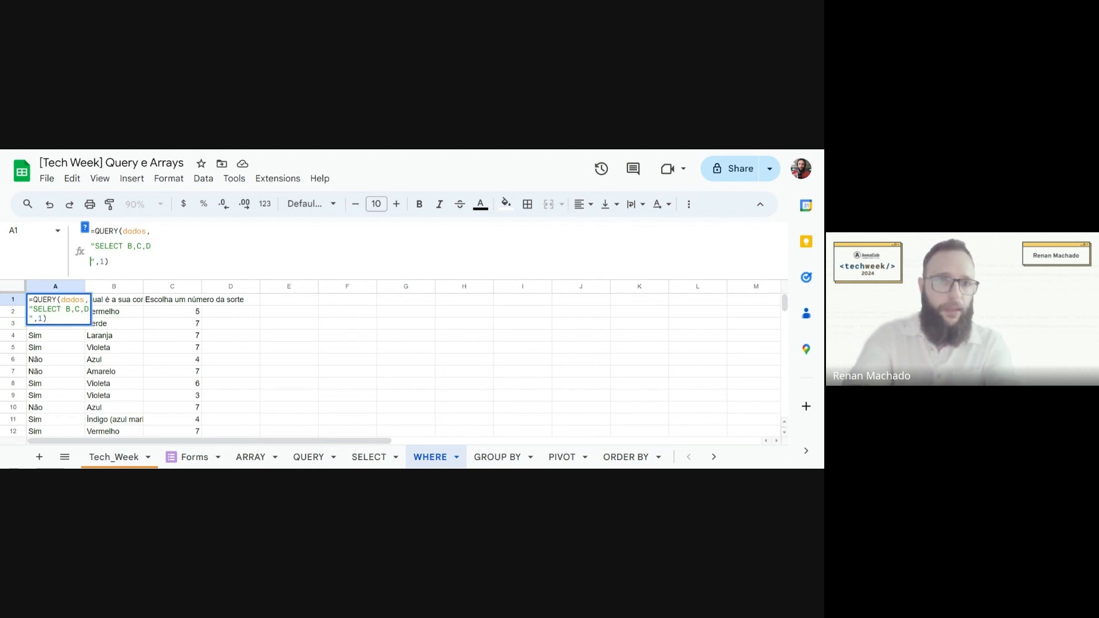
pyautogui.write('WHERE')
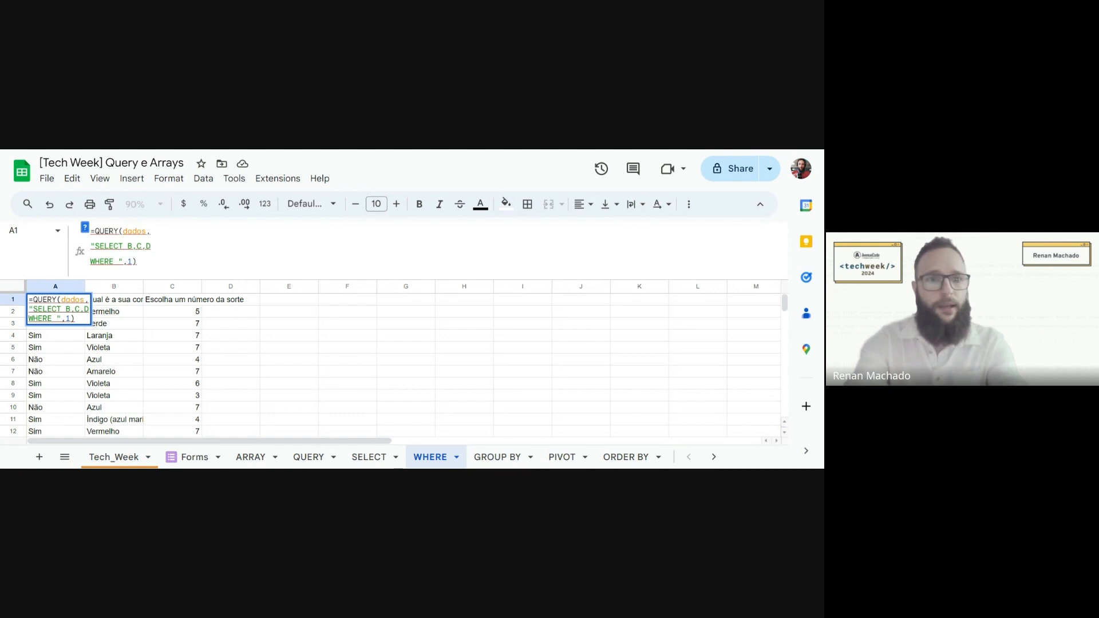
pyautogui.write('B')
pyautogui.write(' = 1')
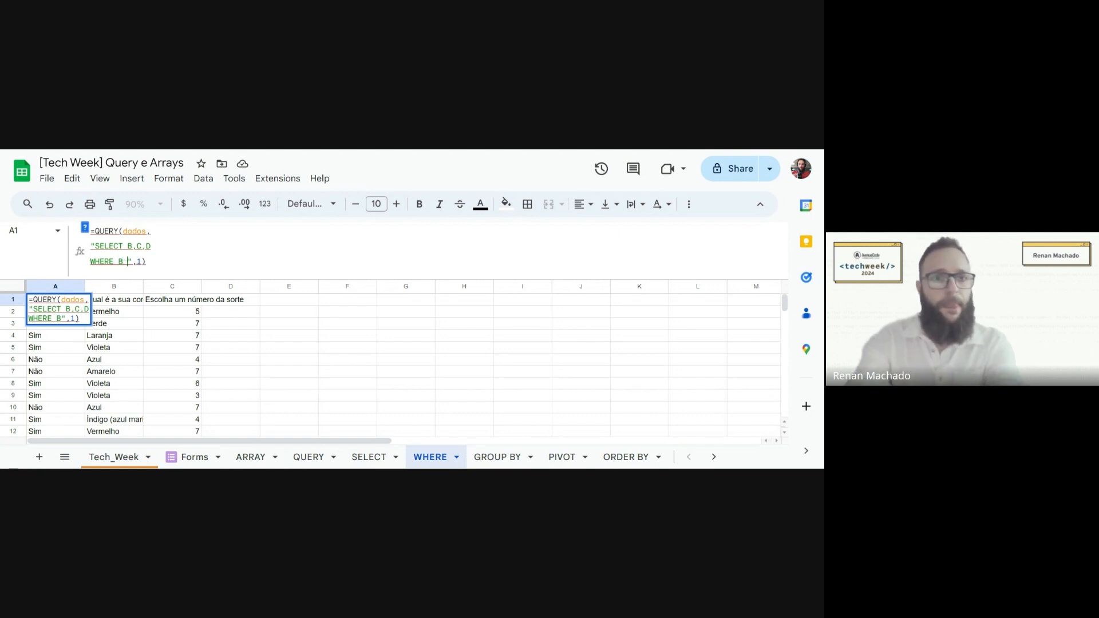
pyautogui.press('BackSpace')
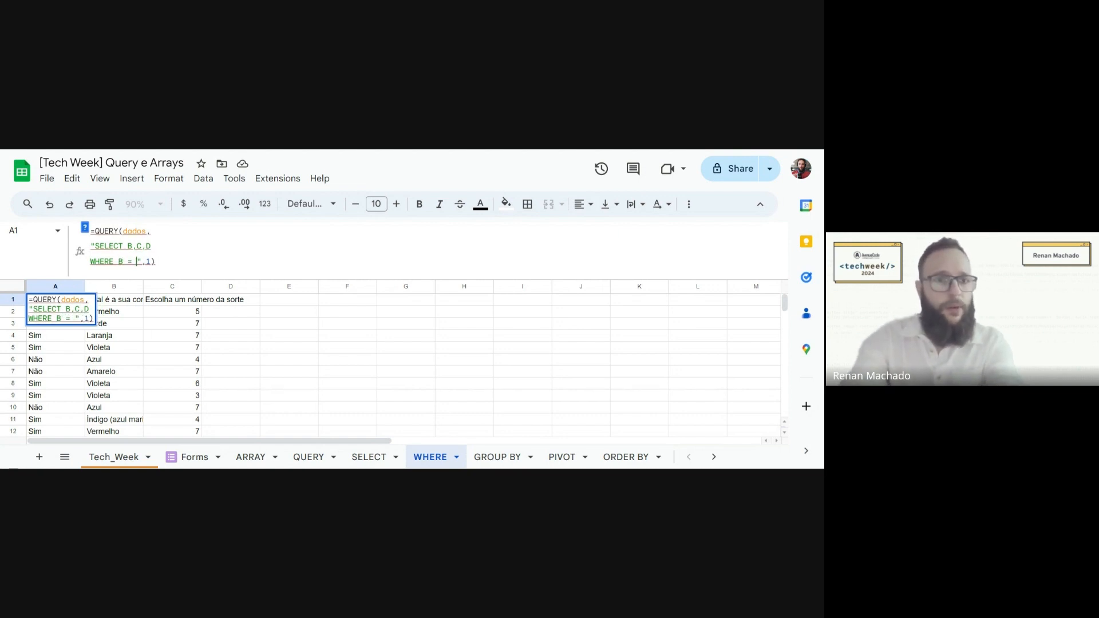
pyautogui.write("'Vermelho'")
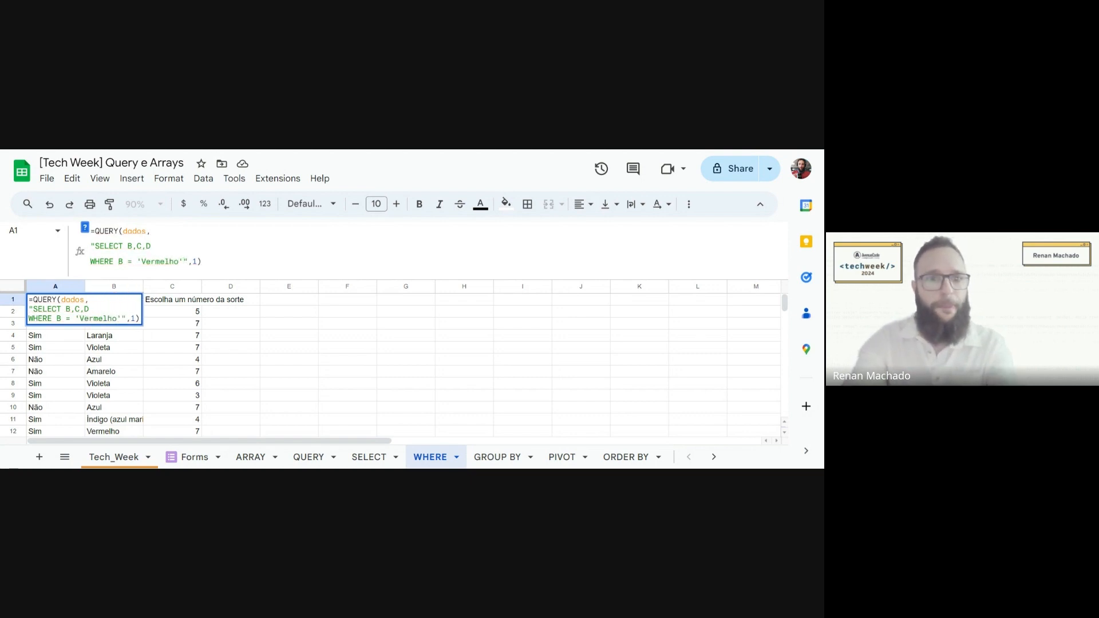
pyautogui.press('Return')
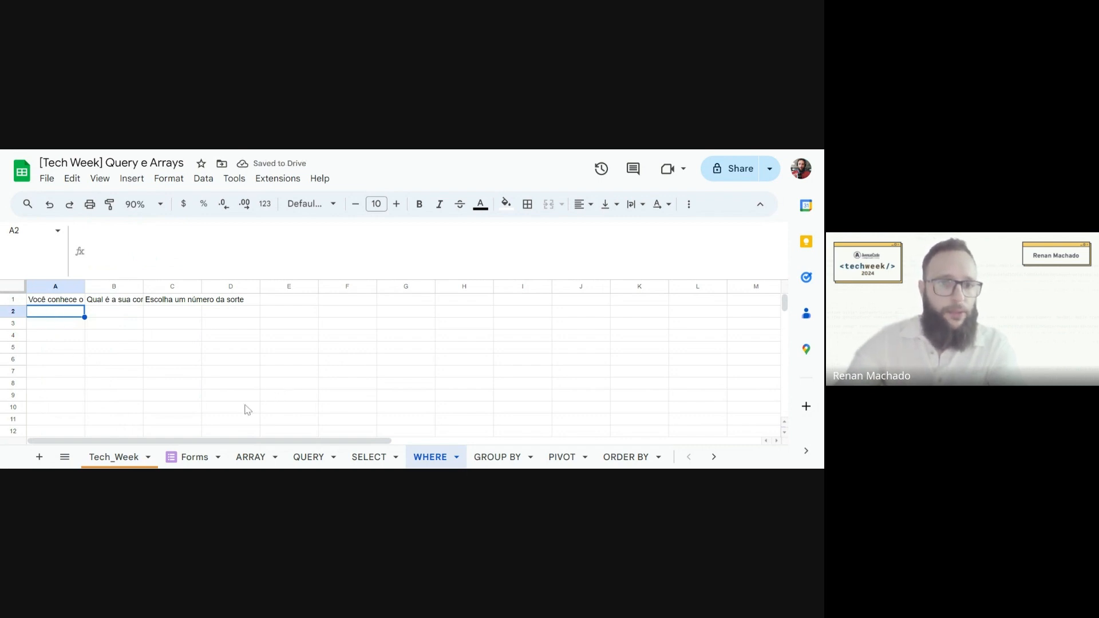
# - Check on the Forms sheet which column holds the favourite rainbow colour, and return to the WHERE sheet
pyautogui.click(189, 456)
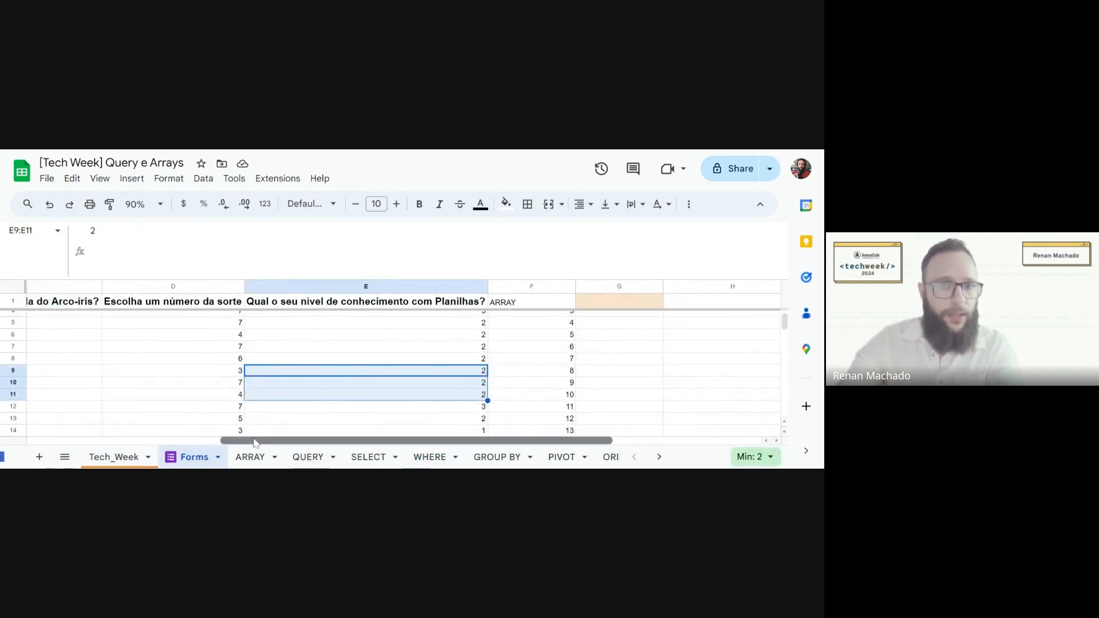
pyautogui.moveTo(257, 441); pyautogui.dragTo(62, 466)
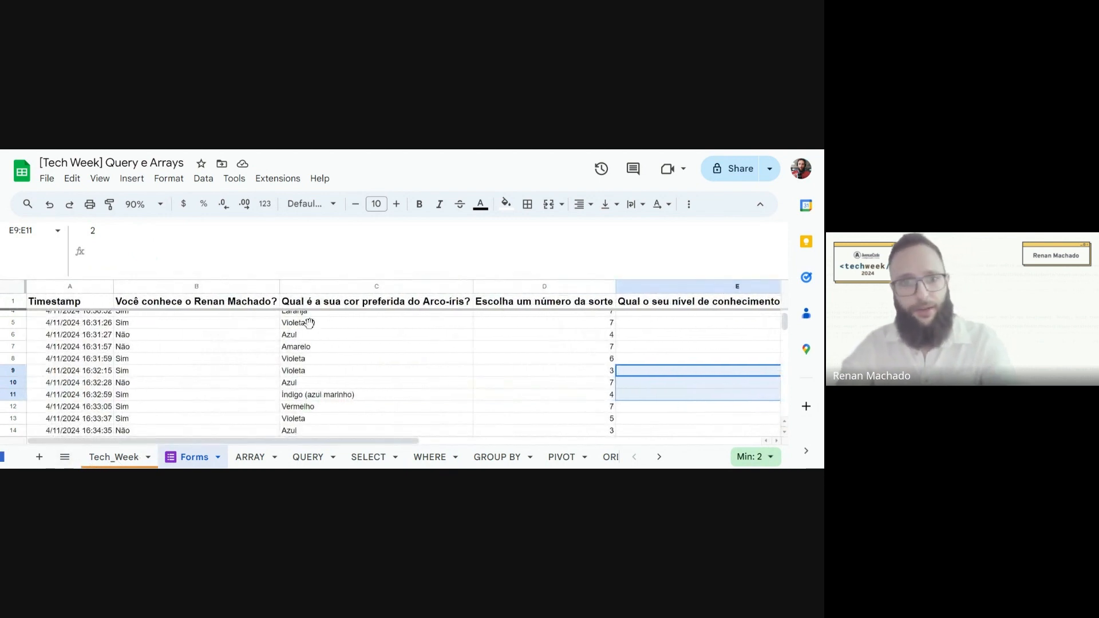
pyautogui.click(429, 456)
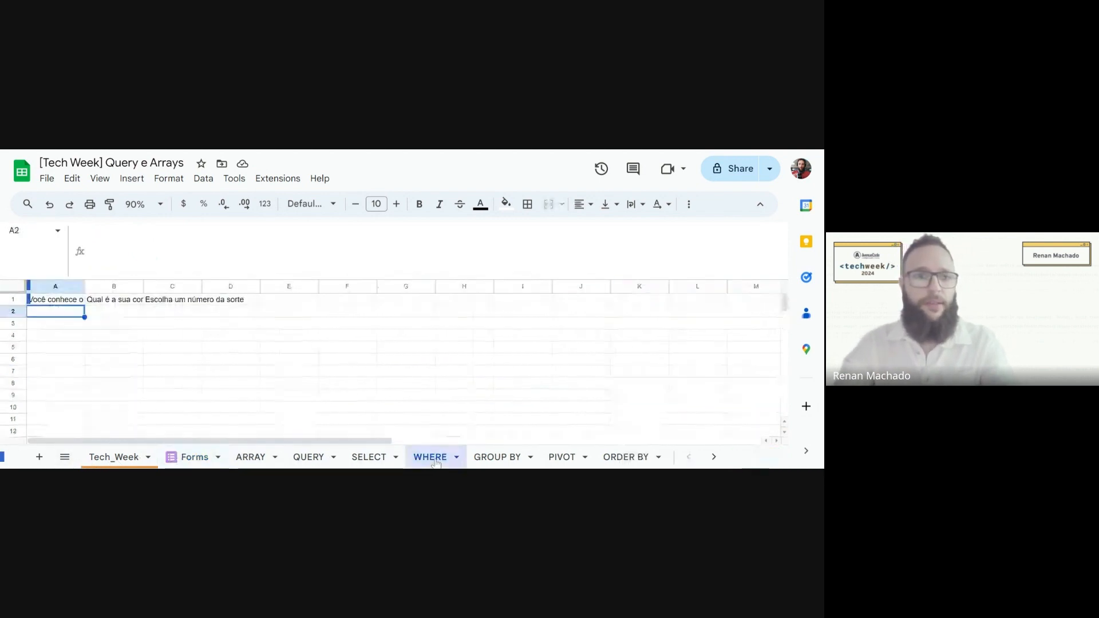
# - Fit column A's width to its header text and reselect A1
pyautogui.click(80, 301)
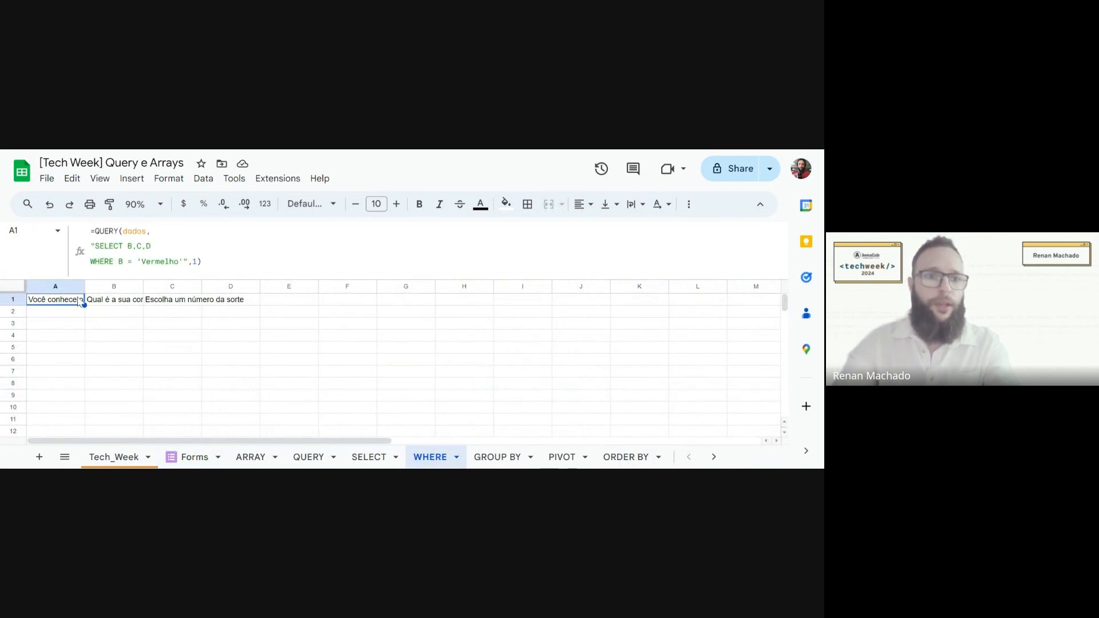
pyautogui.doubleClick(85, 286)
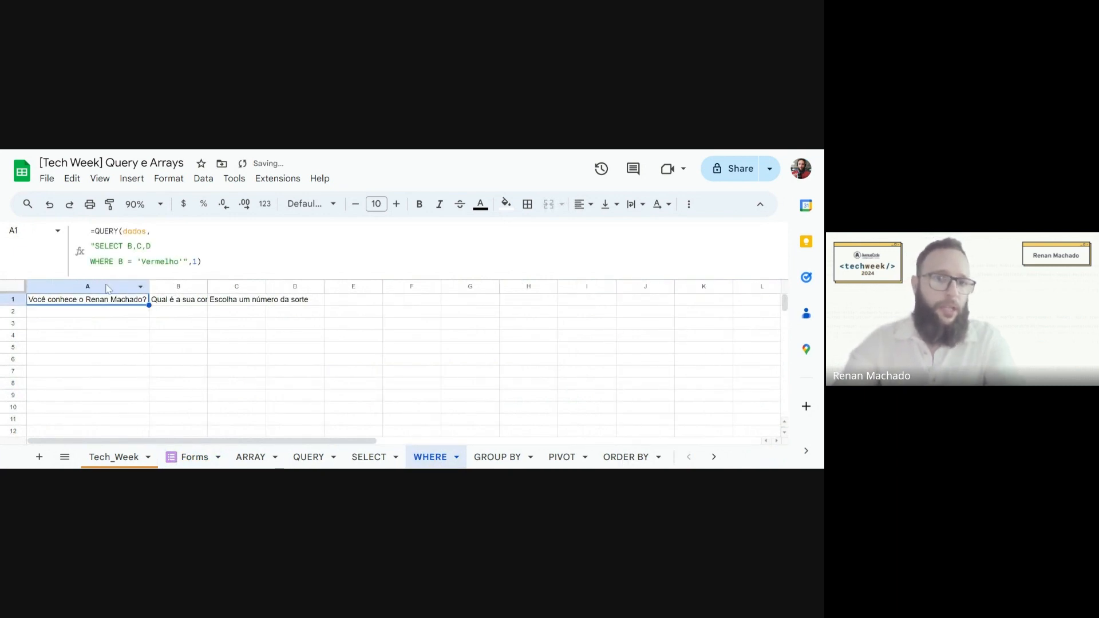
pyautogui.moveTo(80, 324); pyautogui.dragTo(87, 358)
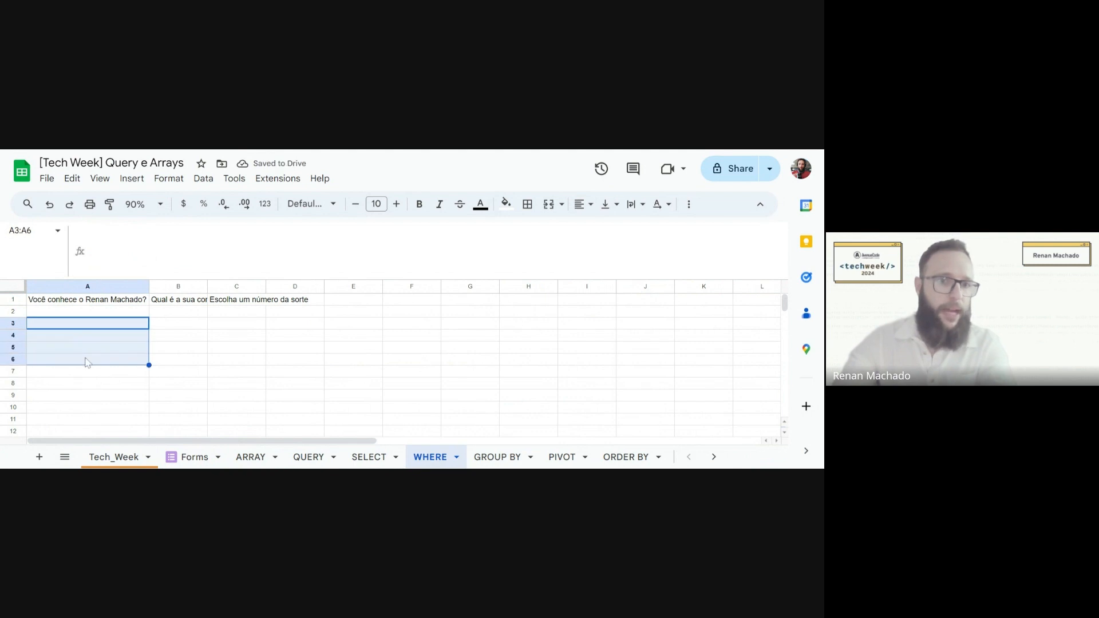
pyautogui.click(95, 302)
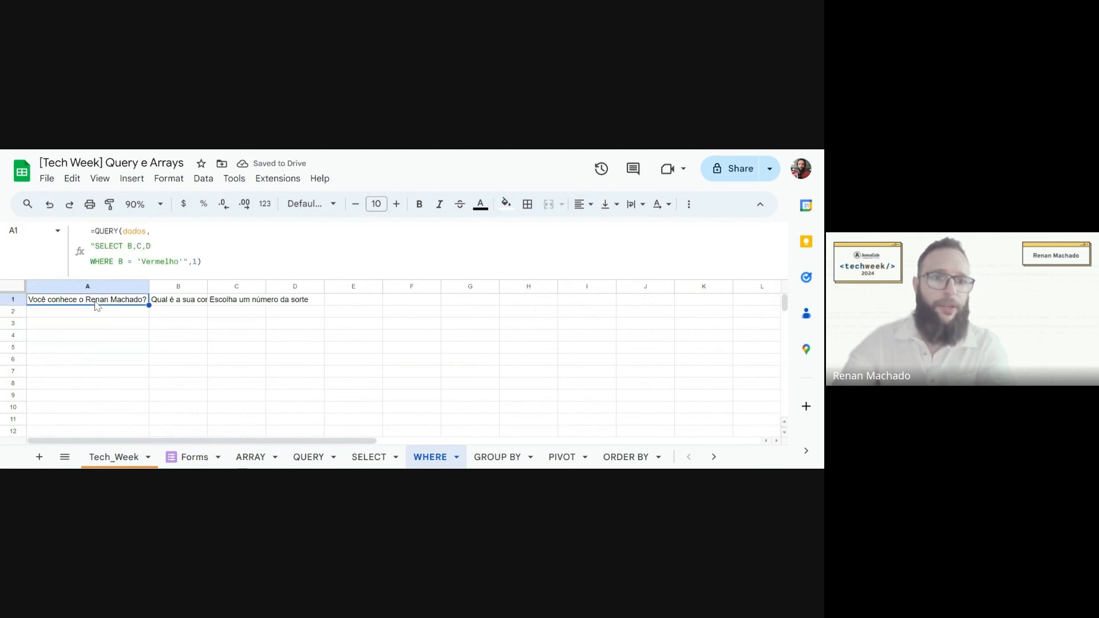
# - Change the query's filter in A1 to "WHERE C = 'Vermelho'", commit it, and fit column C's width to its header
pyautogui.press('Return')
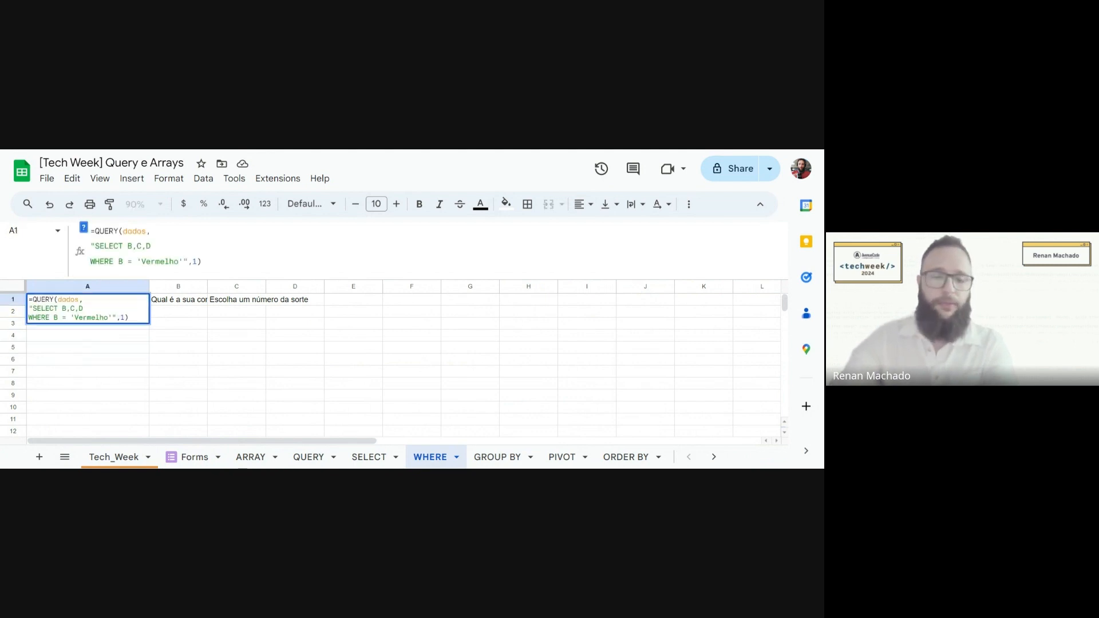
pyautogui.press('Return')
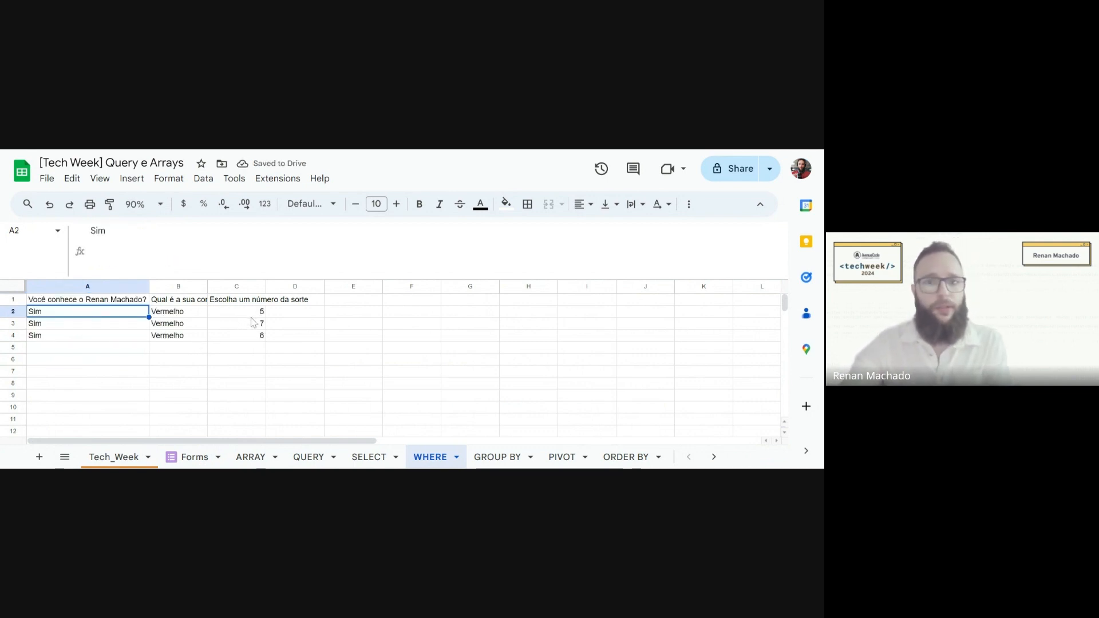
pyautogui.doubleClick(266, 286)
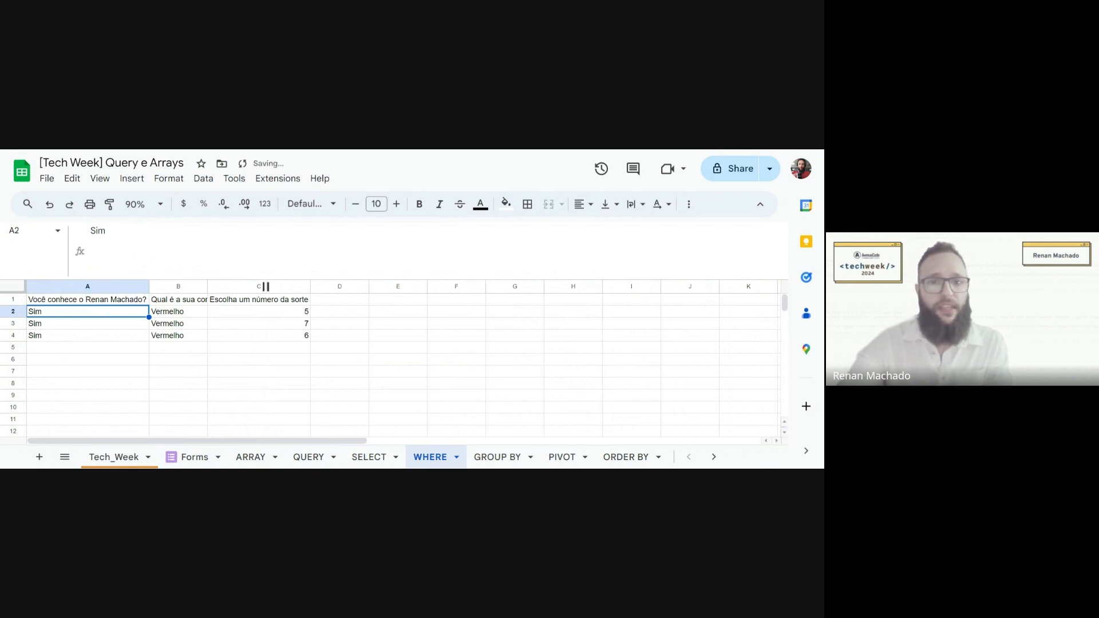
# - Extend the WHERE clause in A1 after 'Vermelho' with the start of a second condition, "OR C ="
pyautogui.click(141, 304)
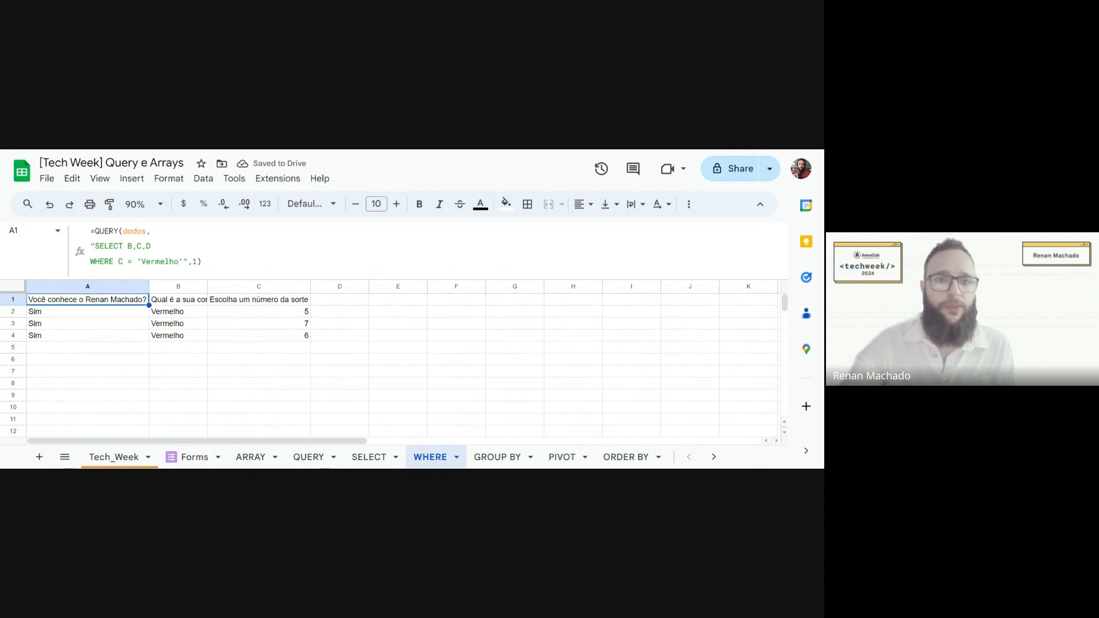
pyautogui.click(179, 261)
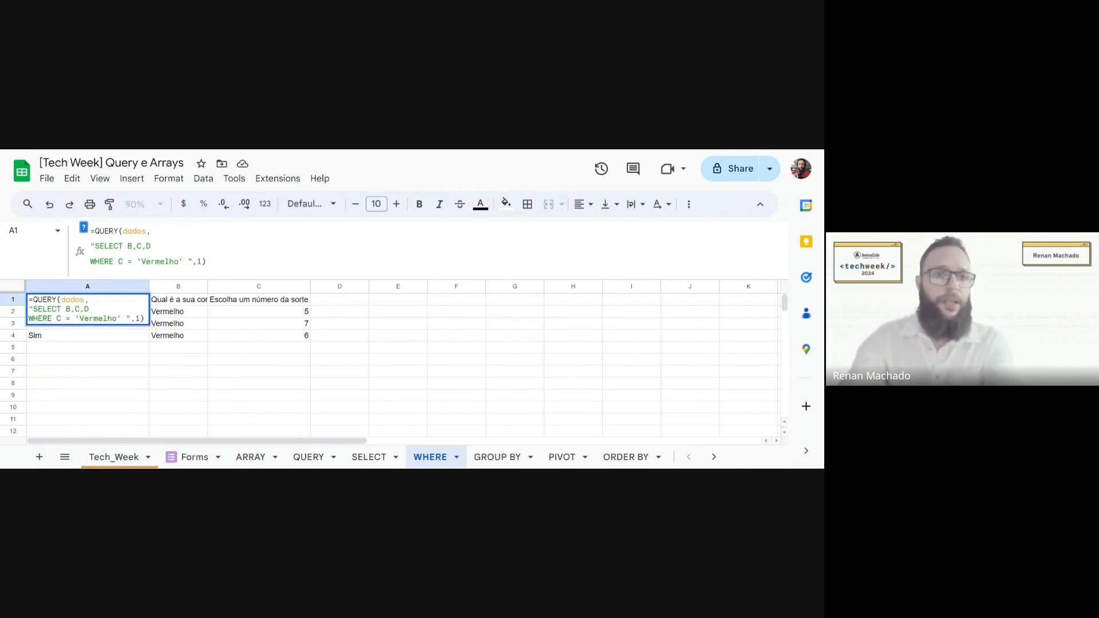
pyautogui.write('OR')
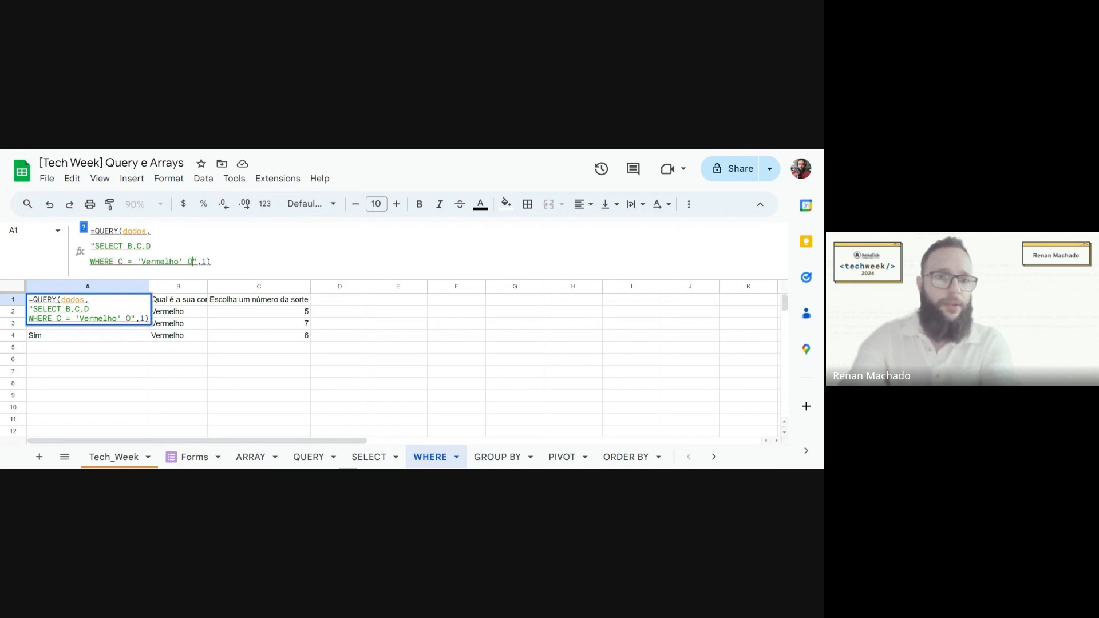
pyautogui.write(' C ')
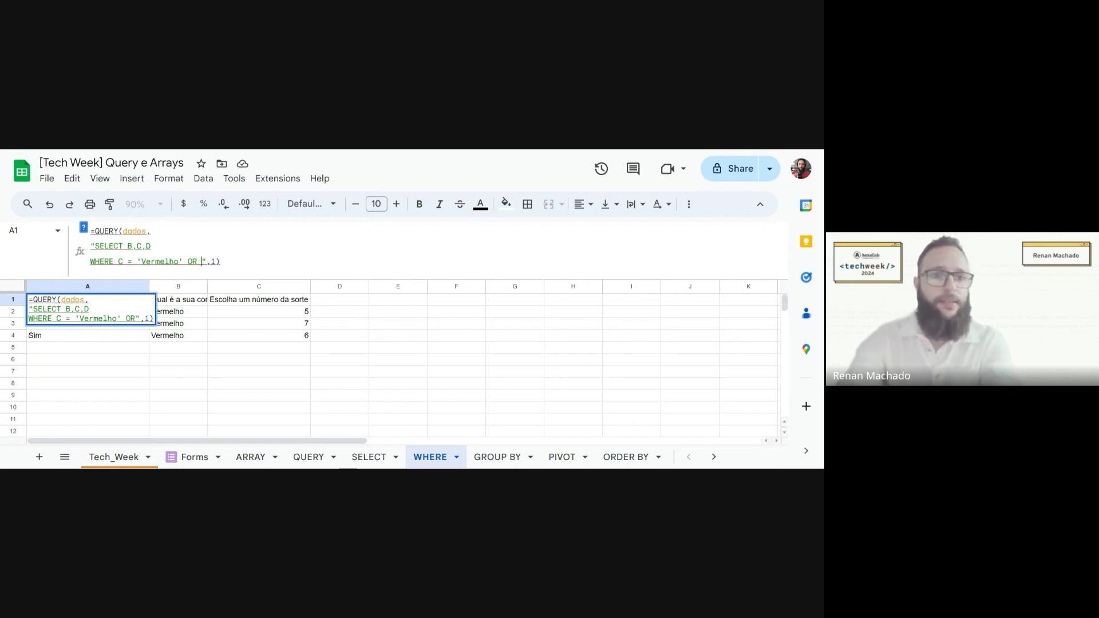
pyautogui.write('=')
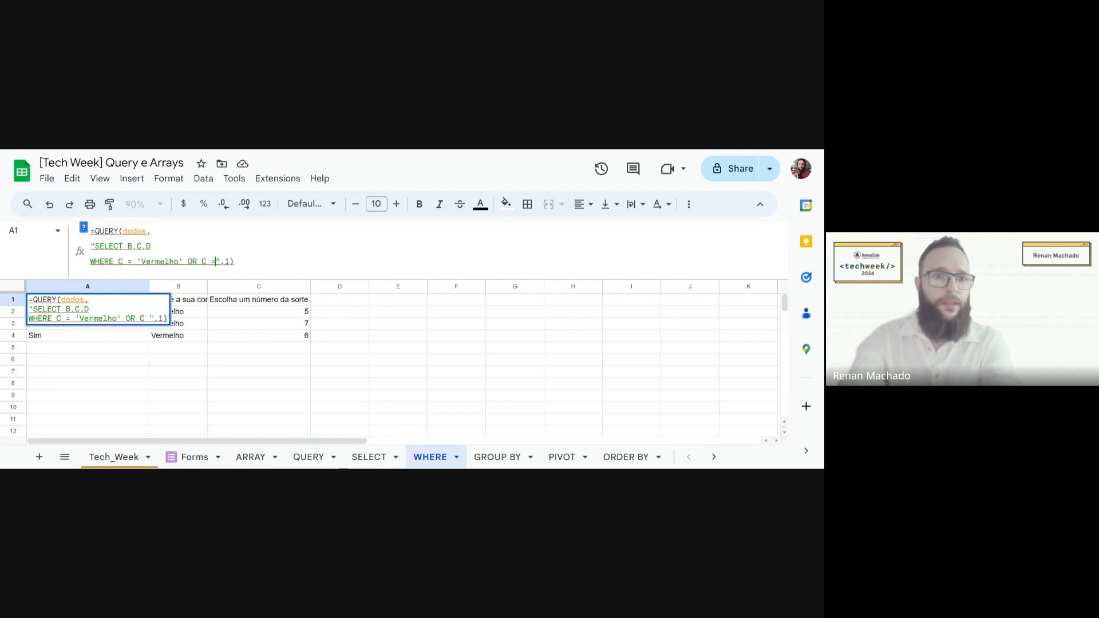
# - Complete the second condition with Amarelo in single quotes, commit the formula and reselect A1
pyautogui.press('Left')
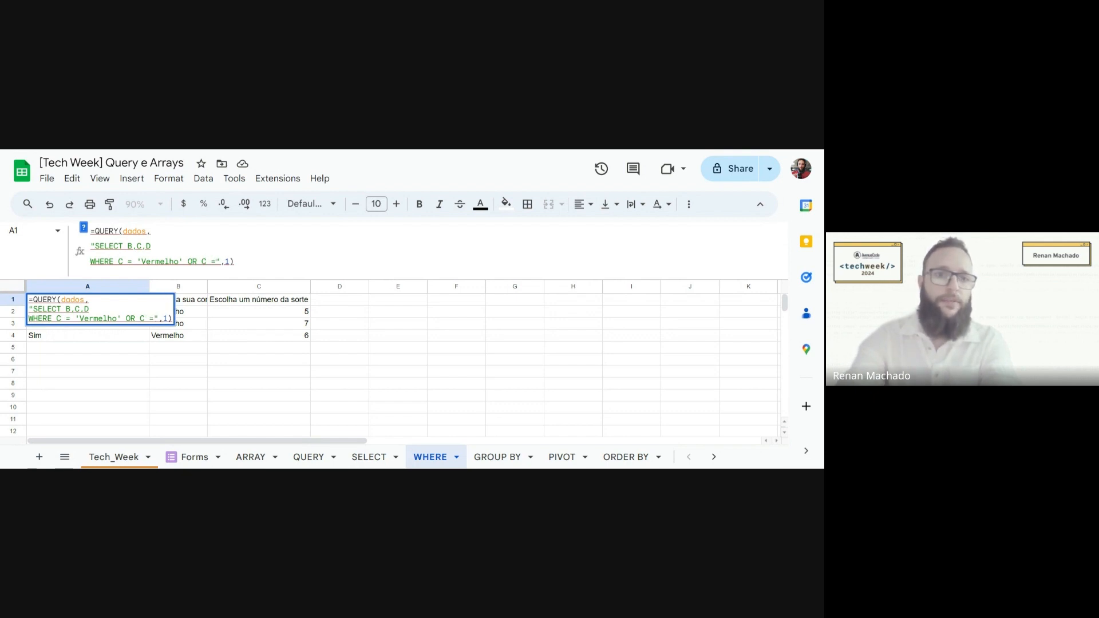
pyautogui.write("' ")
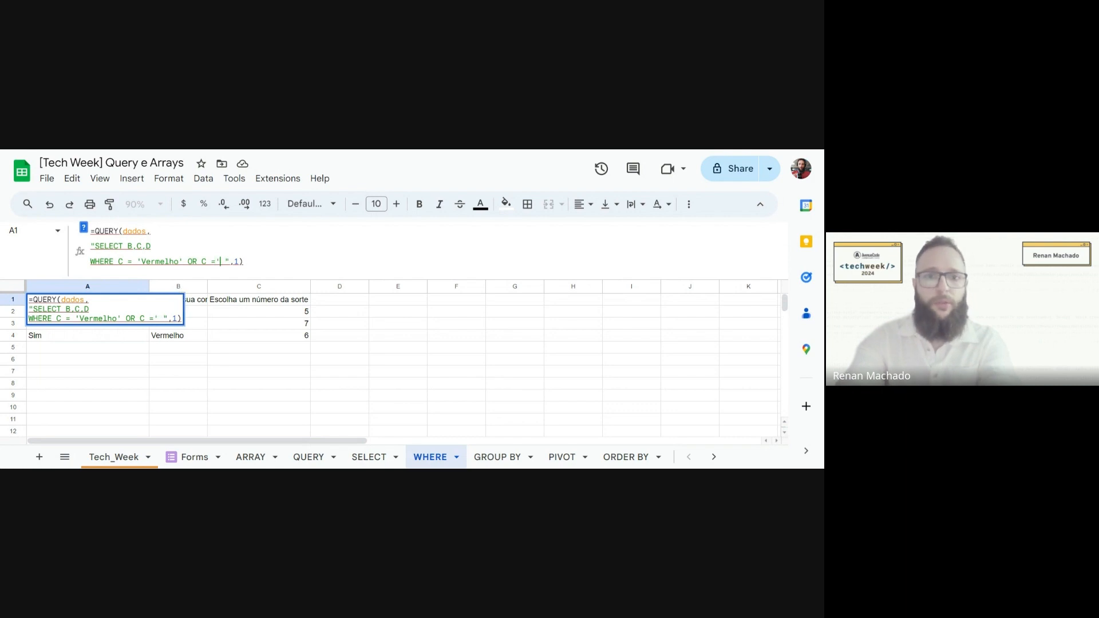
pyautogui.write("'")
pyautogui.press('Left')
pyautogui.press('Left')
pyautogui.press('Left')
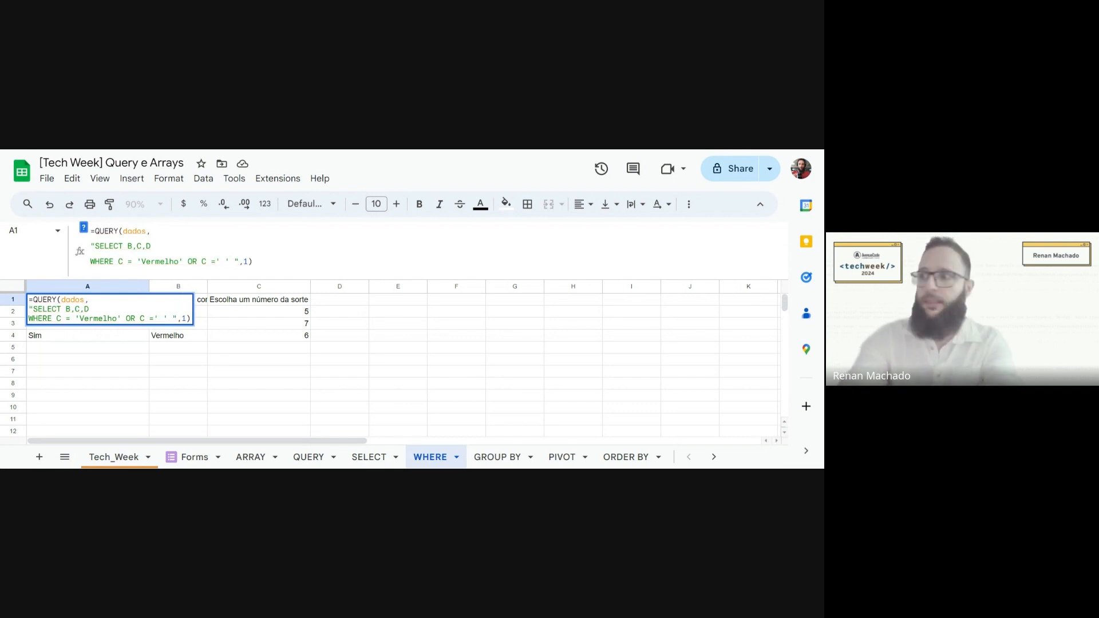
pyautogui.write('Amarelo')
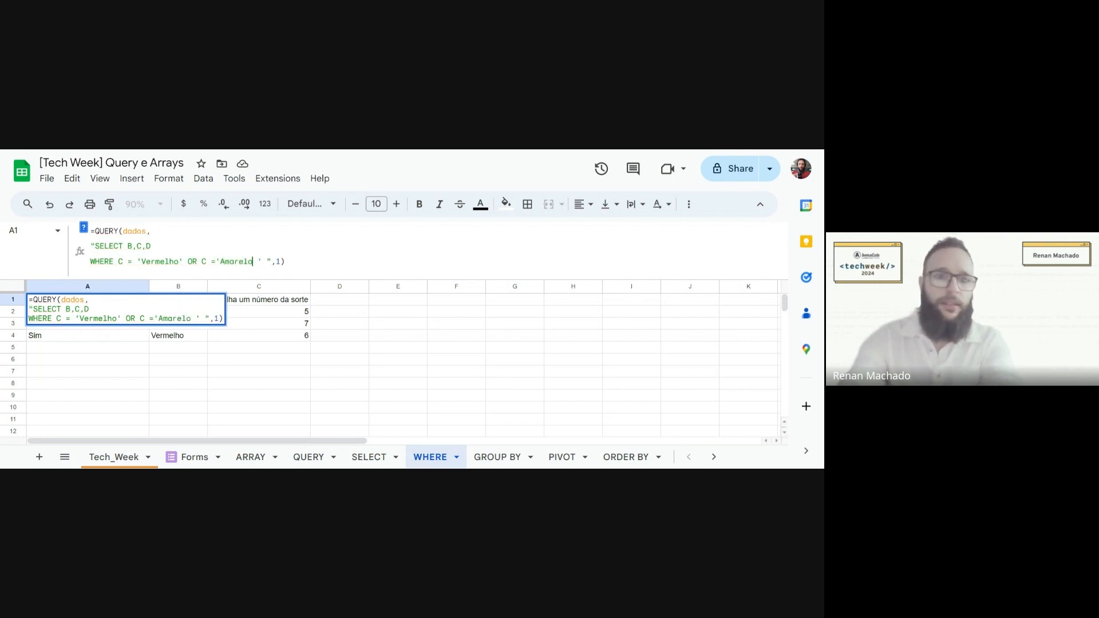
pyautogui.press('pagedown')
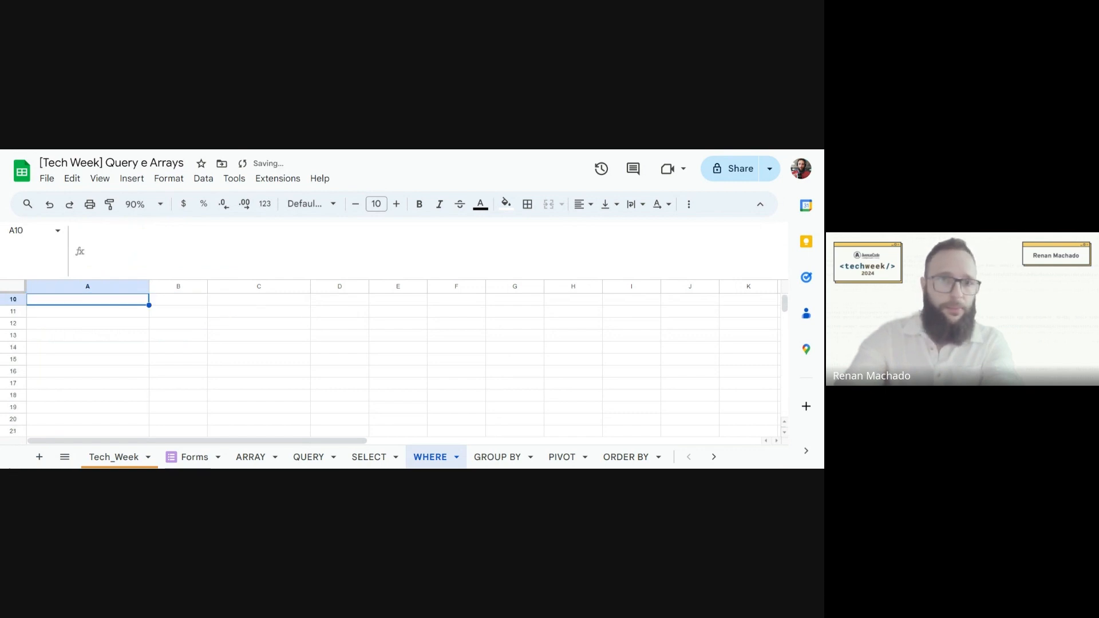
pyautogui.hotkey('ctrl', 'Home')
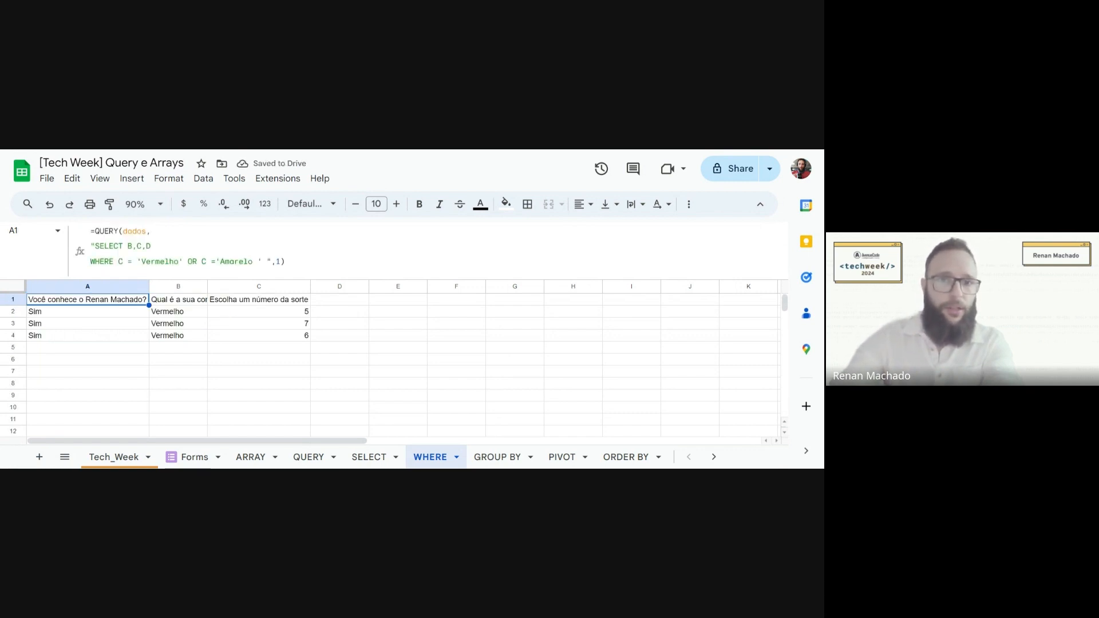
# - Remove the extra space before the closing single quote of 'Amarelo ' in the A1 query and commit it
pyautogui.moveTo(229, 261); pyautogui.dragTo(247, 263)
pyautogui.click(262, 262)
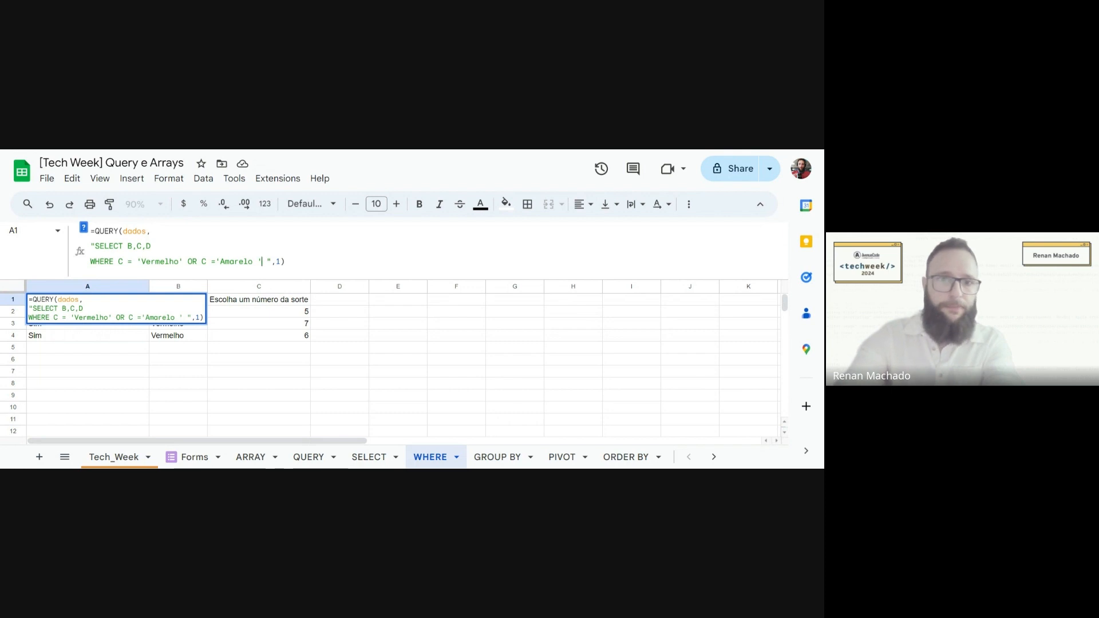
pyautogui.press('BackSpace')
pyautogui.press('Return')
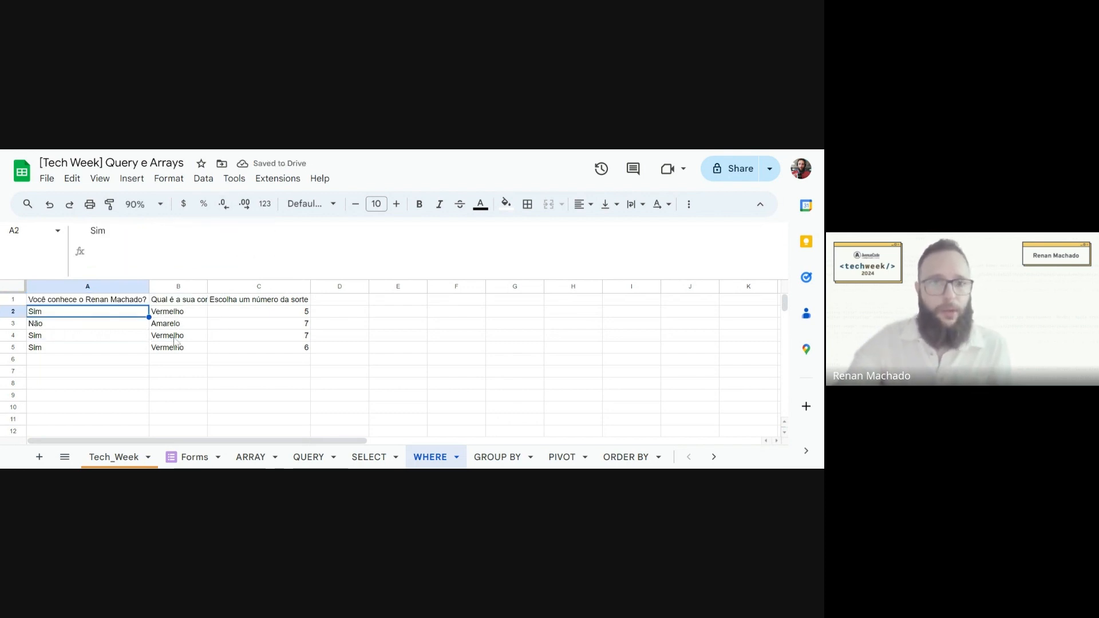
# - Append the condition "AND D > 6" after 'Amarelo' in the A1 query, commit the formula and reselect A1
pyautogui.click(117, 299)
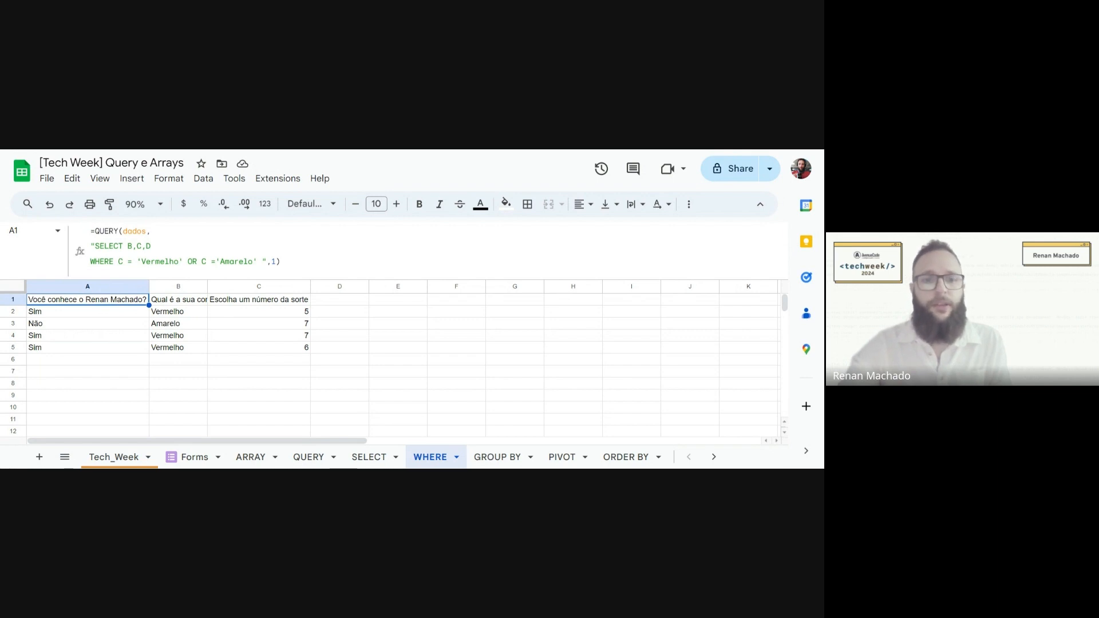
pyautogui.click(257, 262)
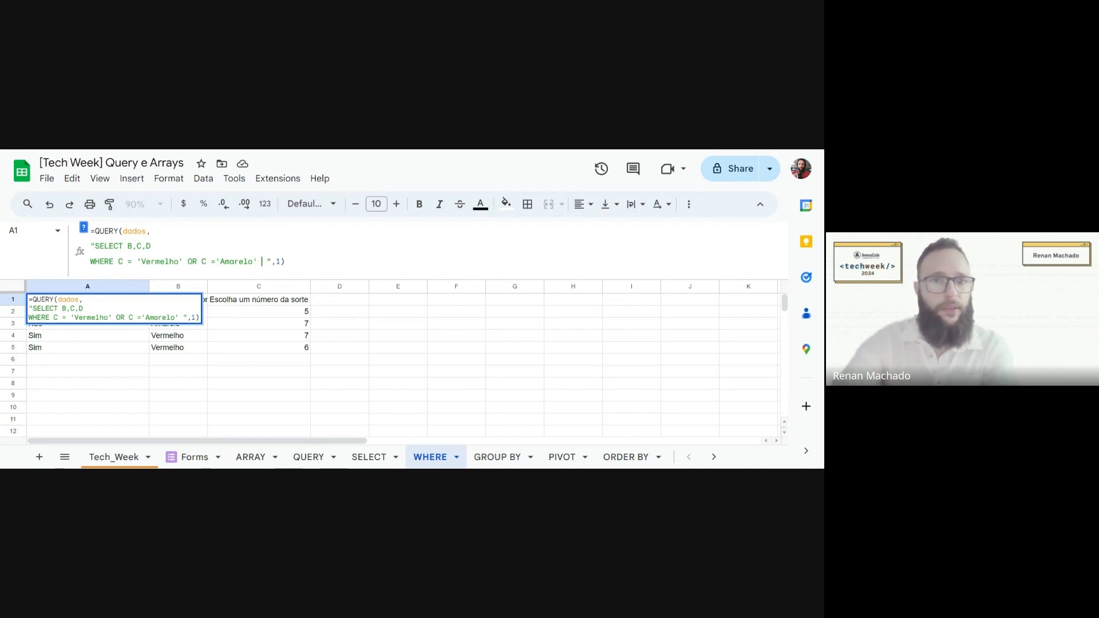
pyautogui.write('AND')
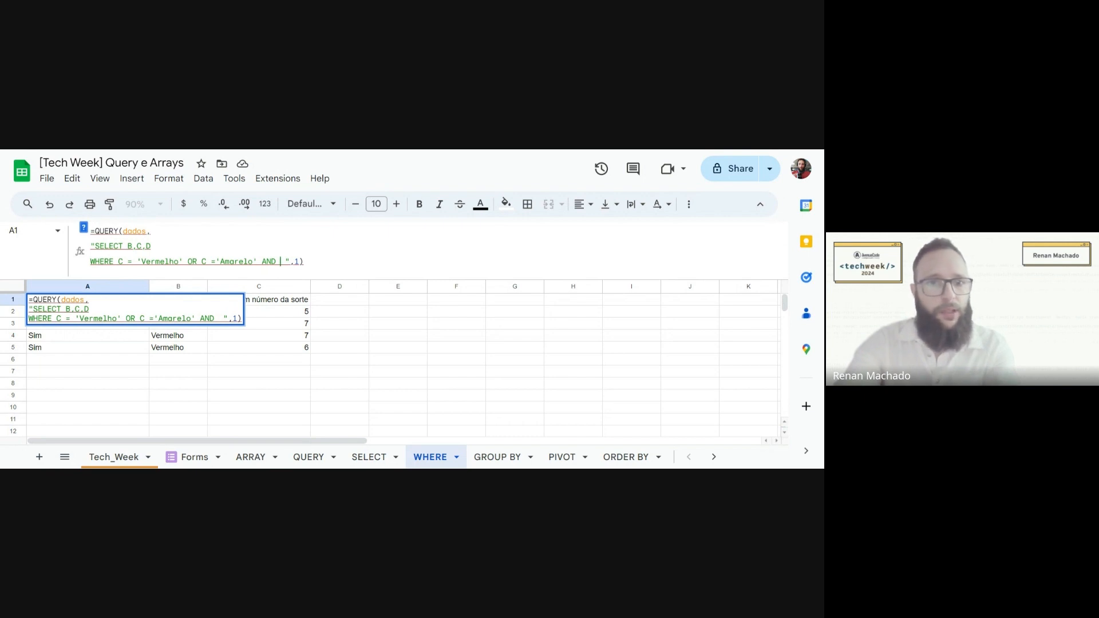
pyautogui.write(' D ')
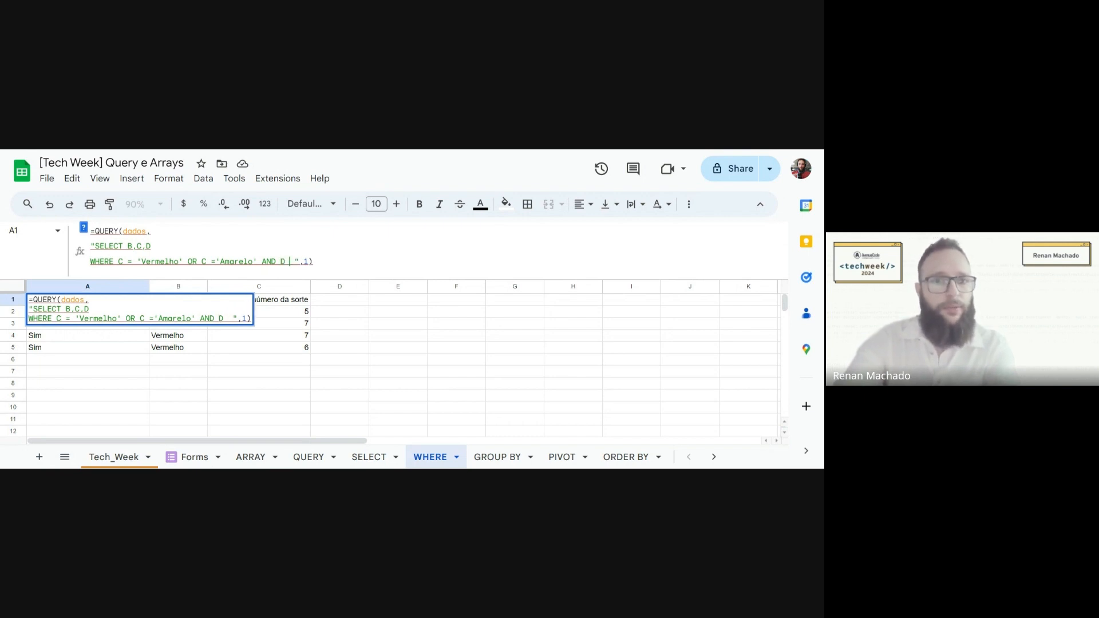
pyautogui.write(':')
pyautogui.press('BackSpace')
pyautogui.write(':')
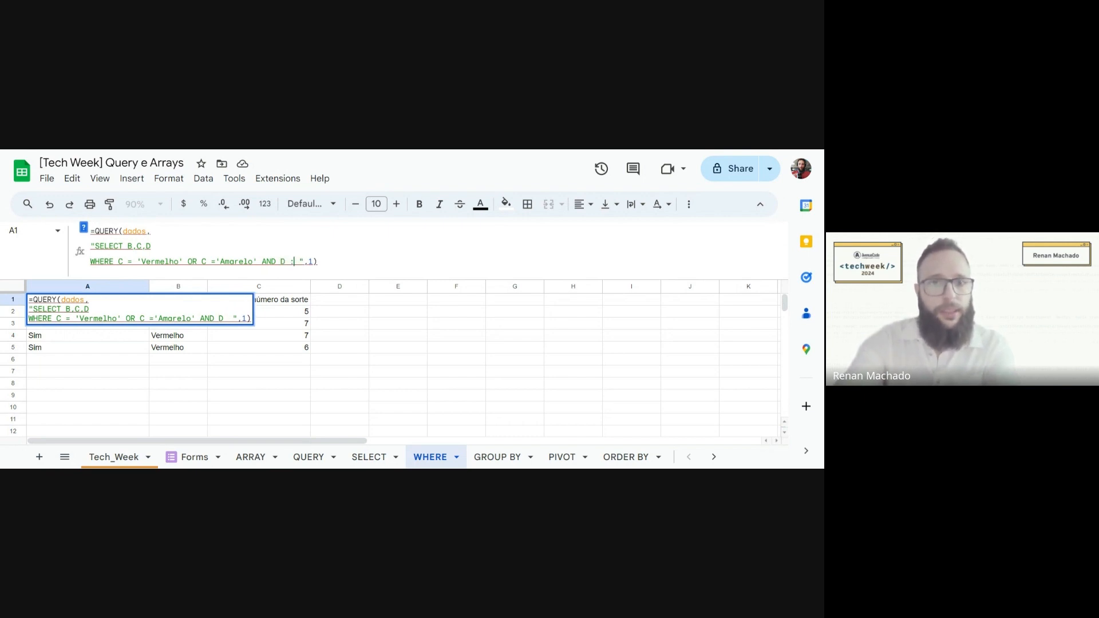
pyautogui.press('BackSpace')
pyautogui.write('>6')
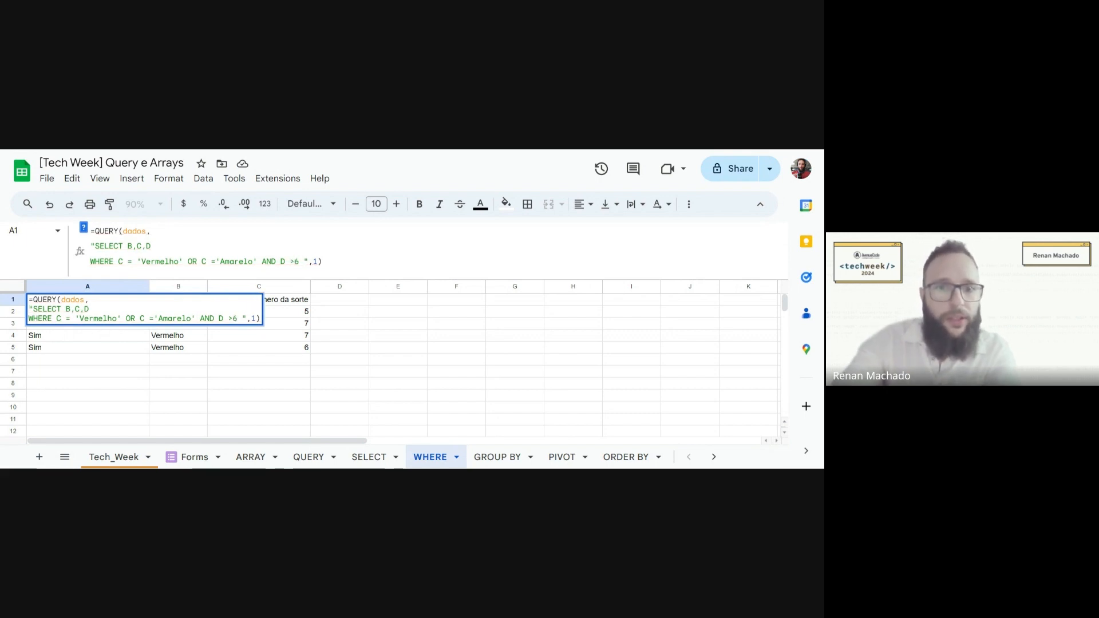
pyautogui.press('Return')
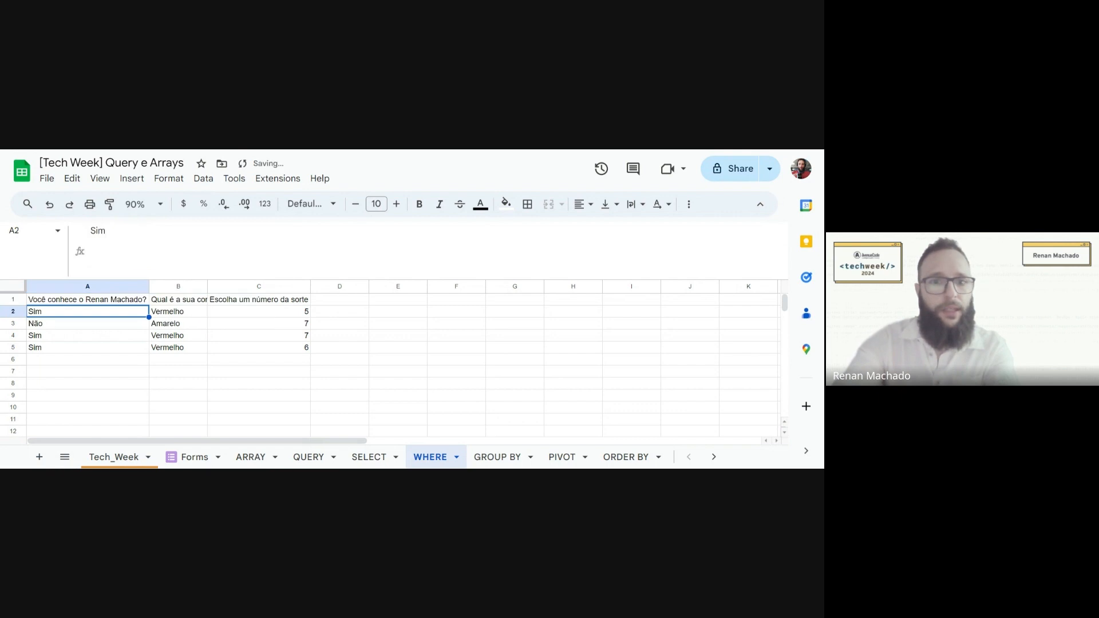
pyautogui.press('Up')
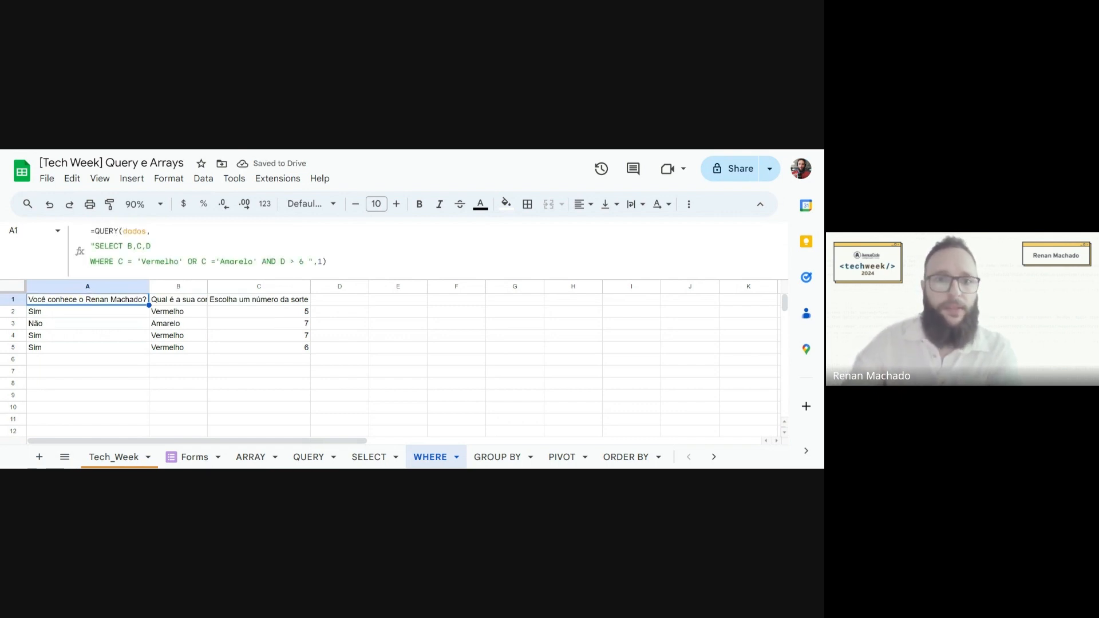
# - Try to enclose "AND D > 6" in parentheses in the A1 query and commit the formula
pyautogui.click(252, 262)
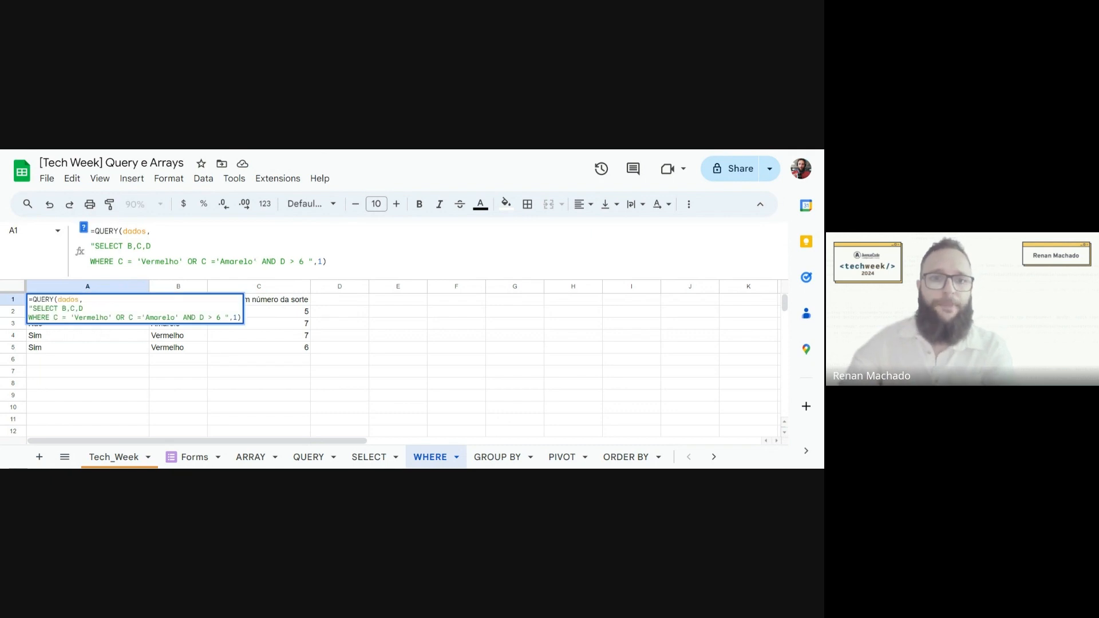
pyautogui.press('Right')
pyautogui.press('Right')
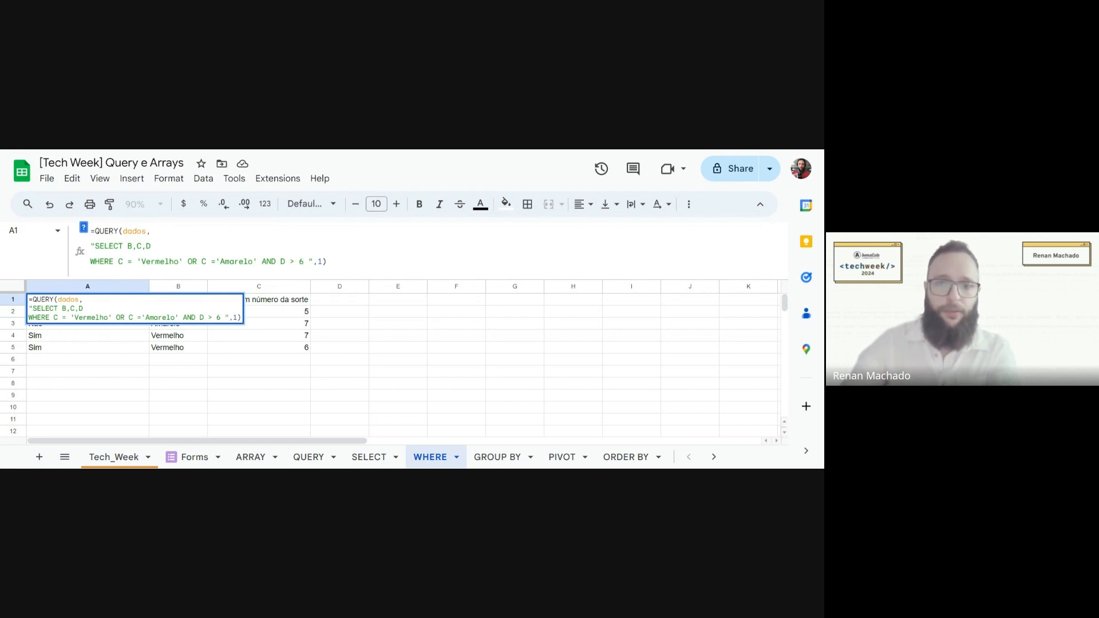
pyautogui.write(')')
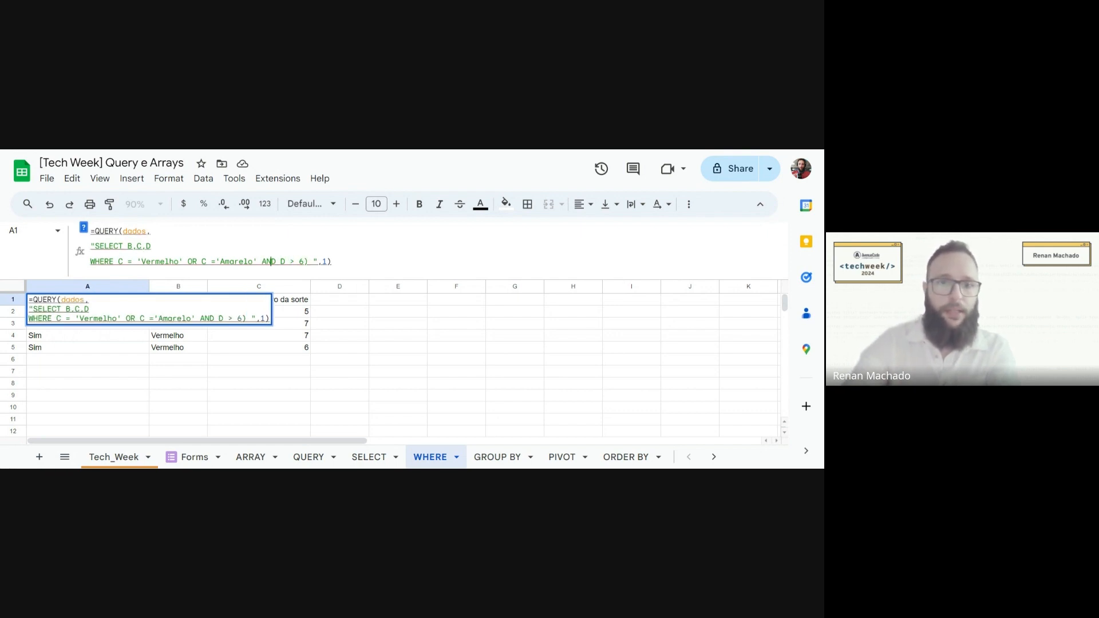
pyautogui.write('(')
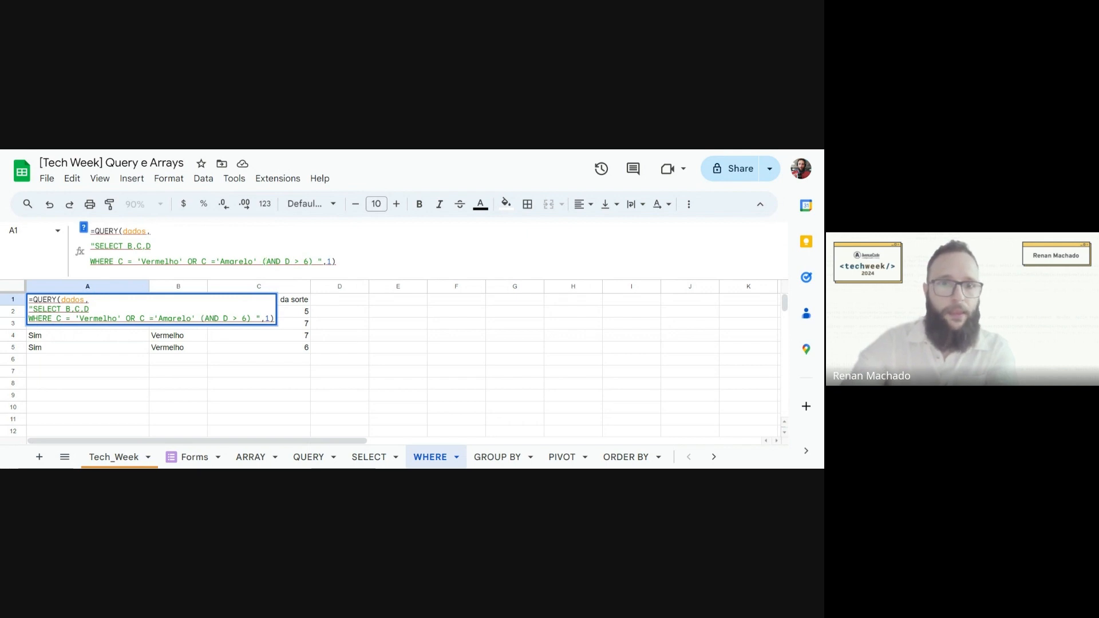
pyautogui.press('BackSpace')
pyautogui.press('BackSpace')
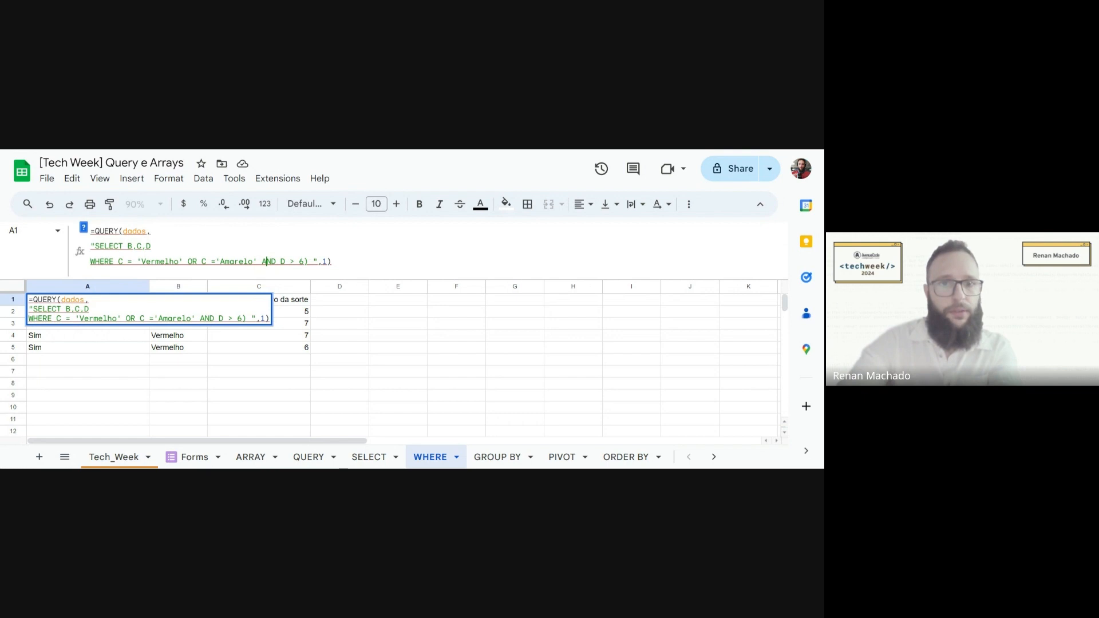
pyautogui.write('(')
pyautogui.press('Return')
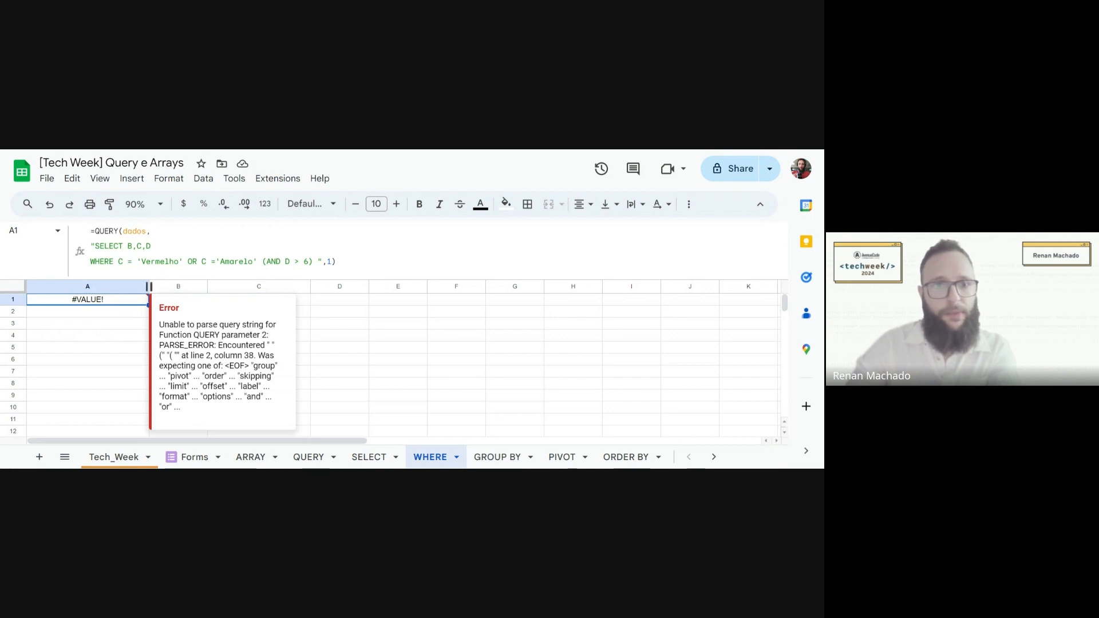
# - Replace everything after 'Vermelho' in A1's WHERE clause with "AND D > 6", commit the formula and reselect A1
pyautogui.moveTo(188, 261); pyautogui.dragTo(318, 261)
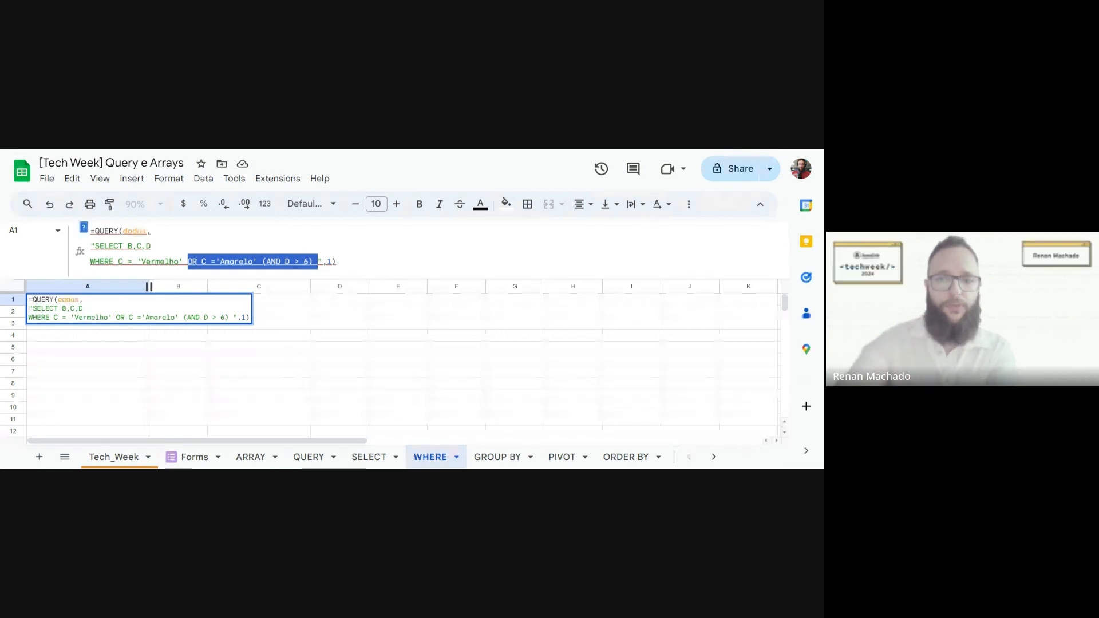
pyautogui.press('BackSpace')
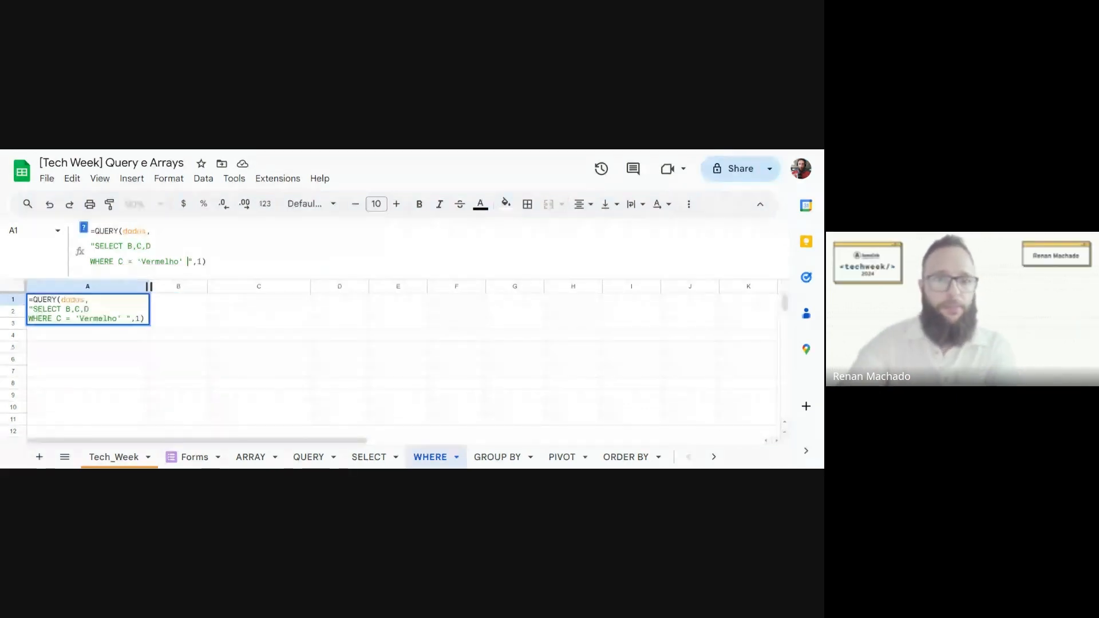
pyautogui.write('AND D >')
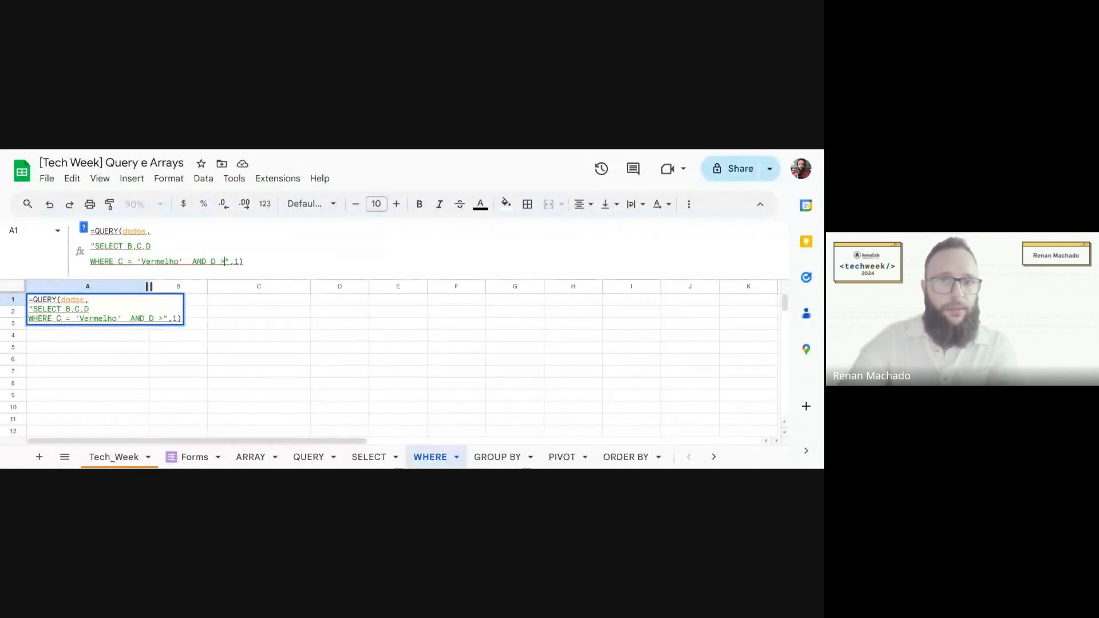
pyautogui.write(' 6')
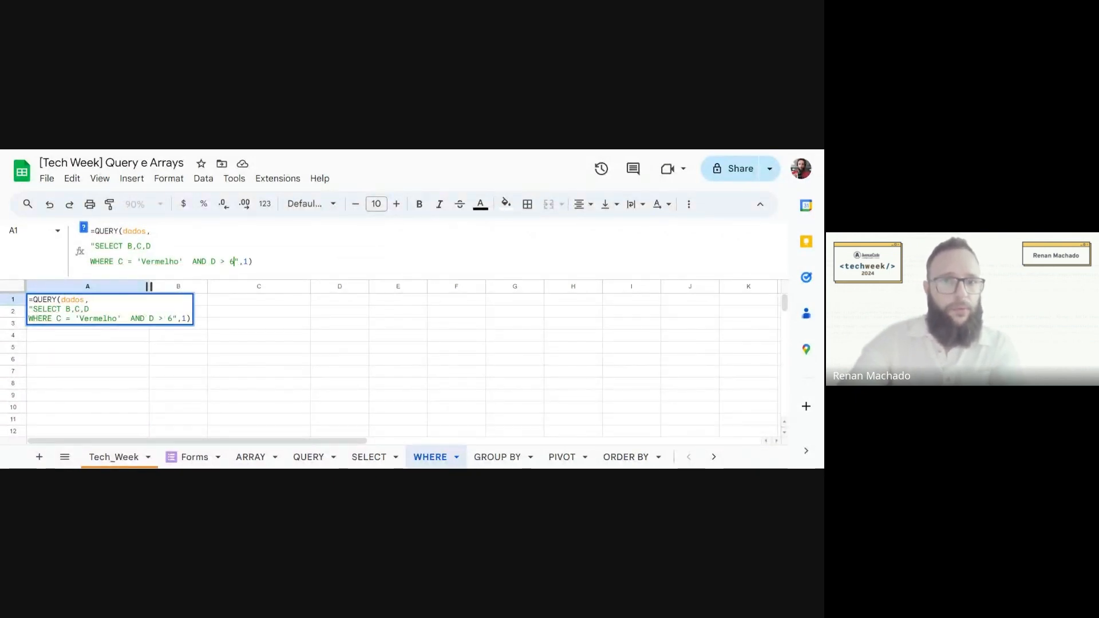
pyautogui.press('Return')
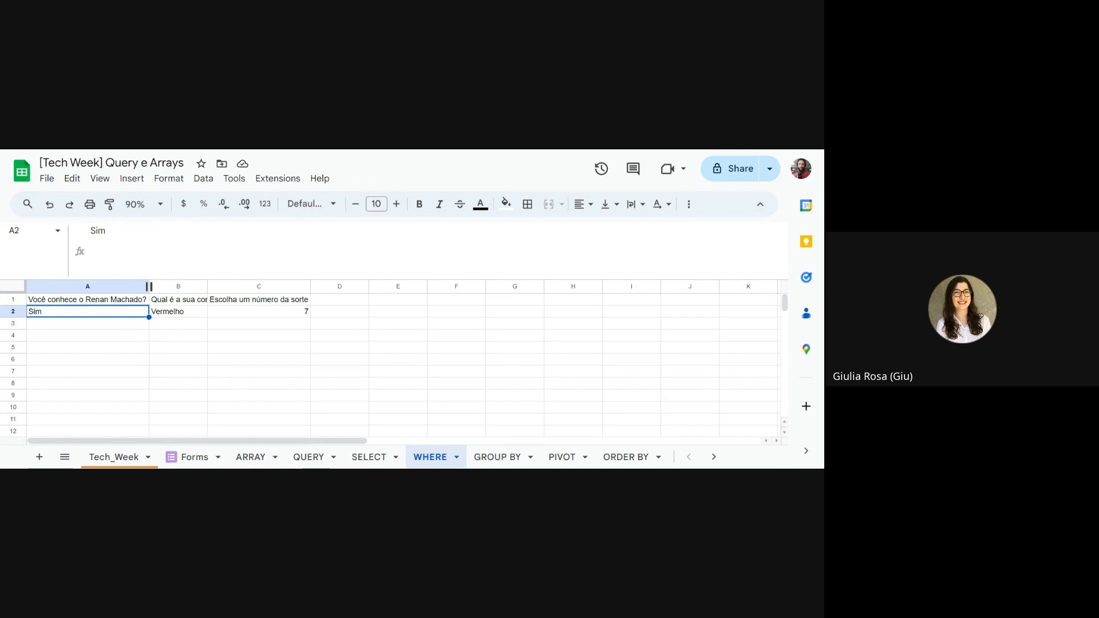
pyautogui.click(87, 300)
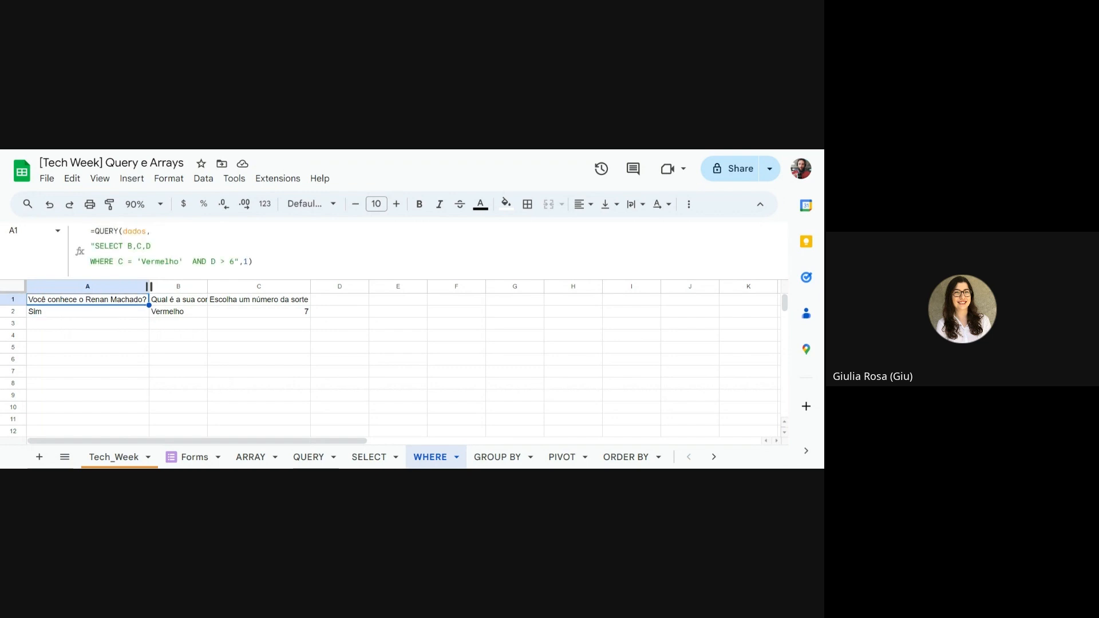
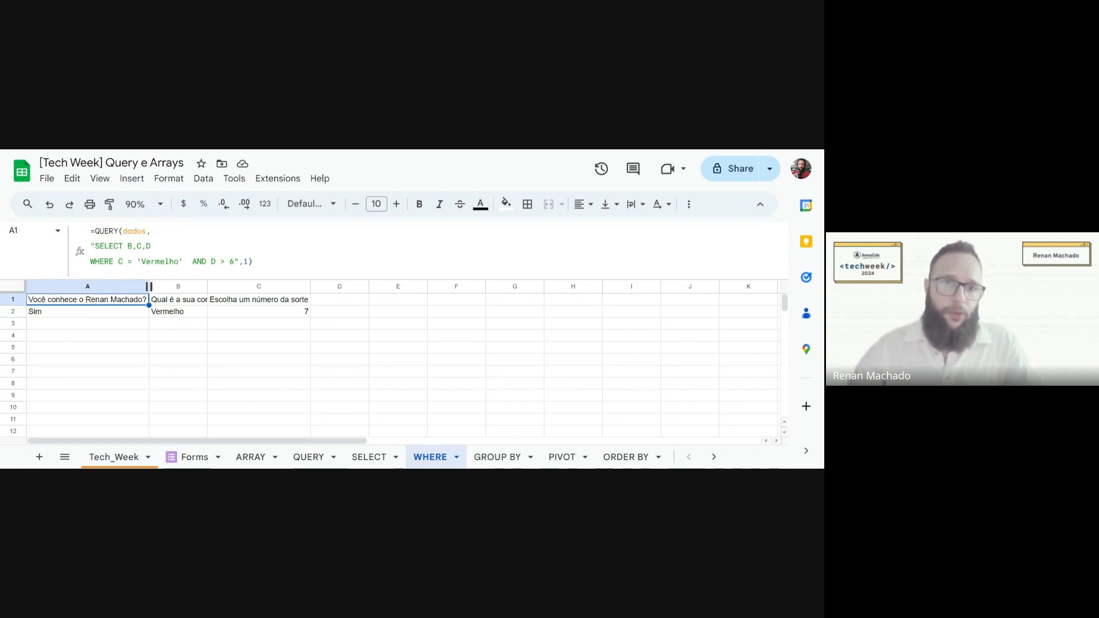
pyautogui.click(199, 261)
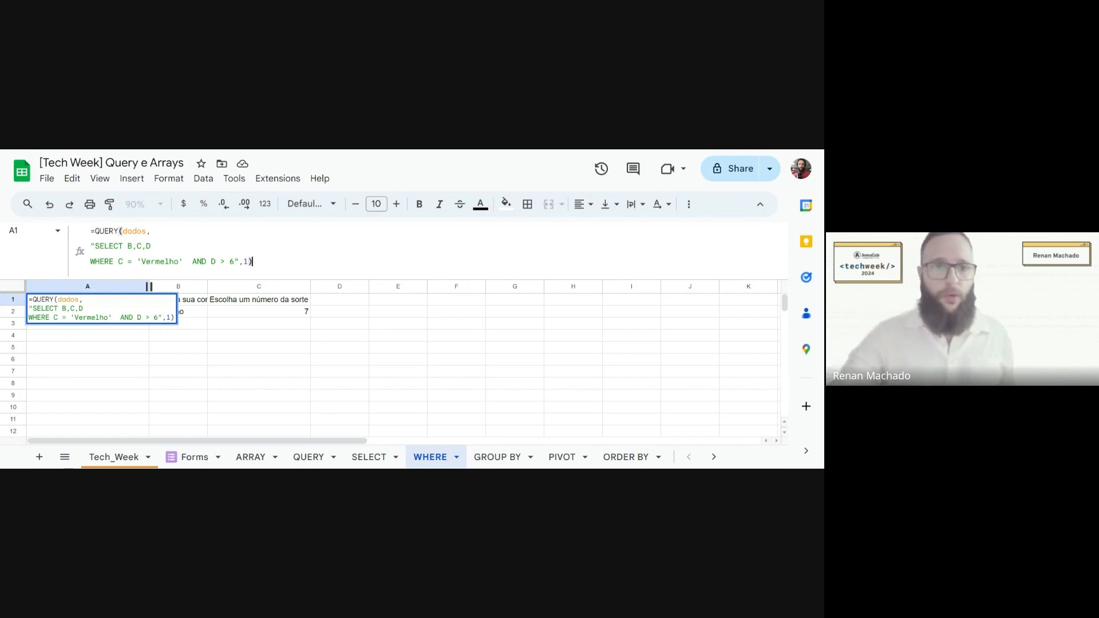
pyautogui.press('Return')
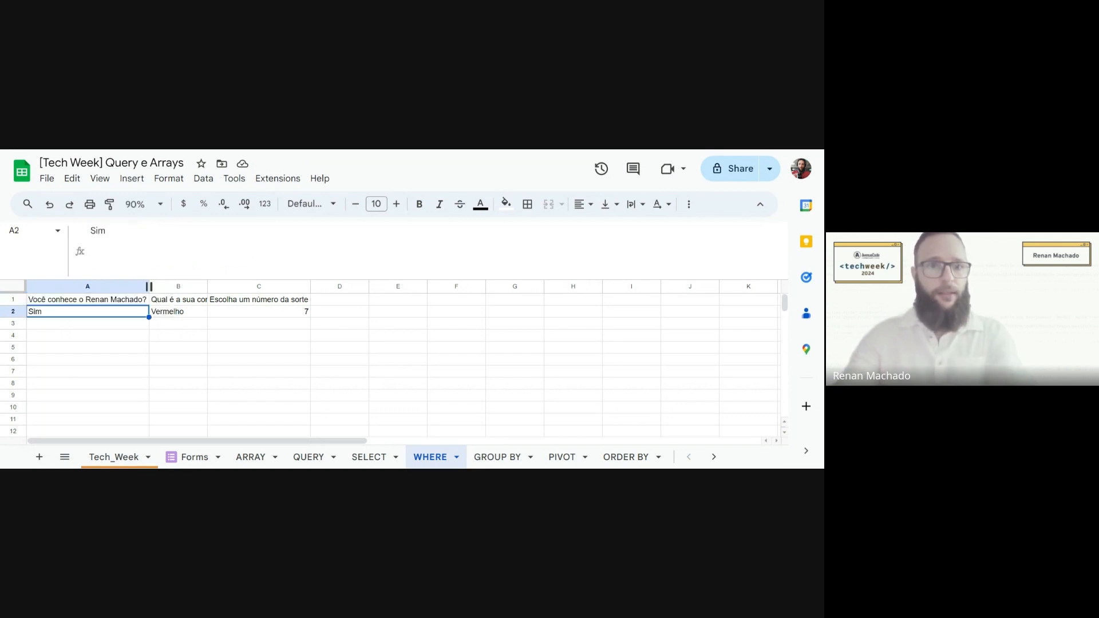
pyautogui.click(87, 300)
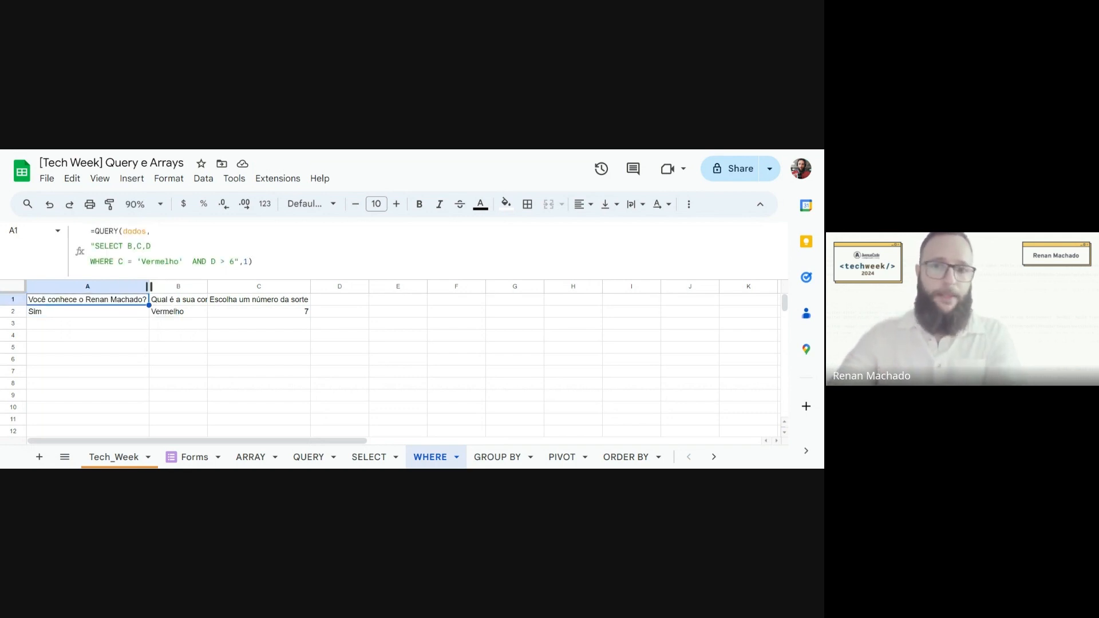
# - Switch to the GROUP BY sheet and write =QUERY(dados,"*",1) in cell A1
pyautogui.click(498, 458)
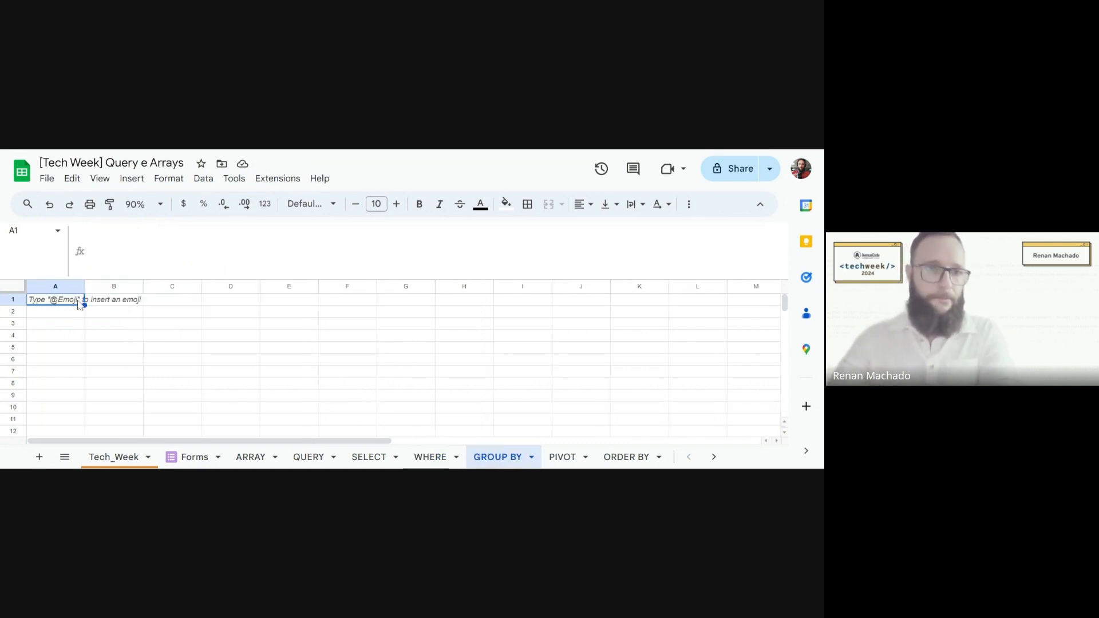
pyautogui.write('=QUERY(')
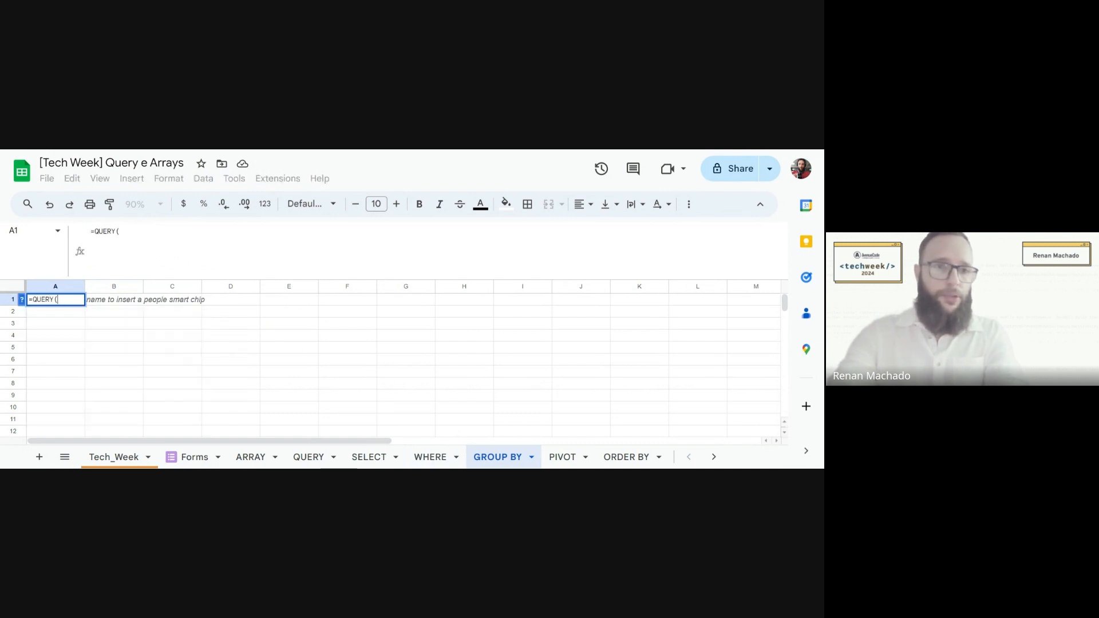
pyautogui.write('dados,')
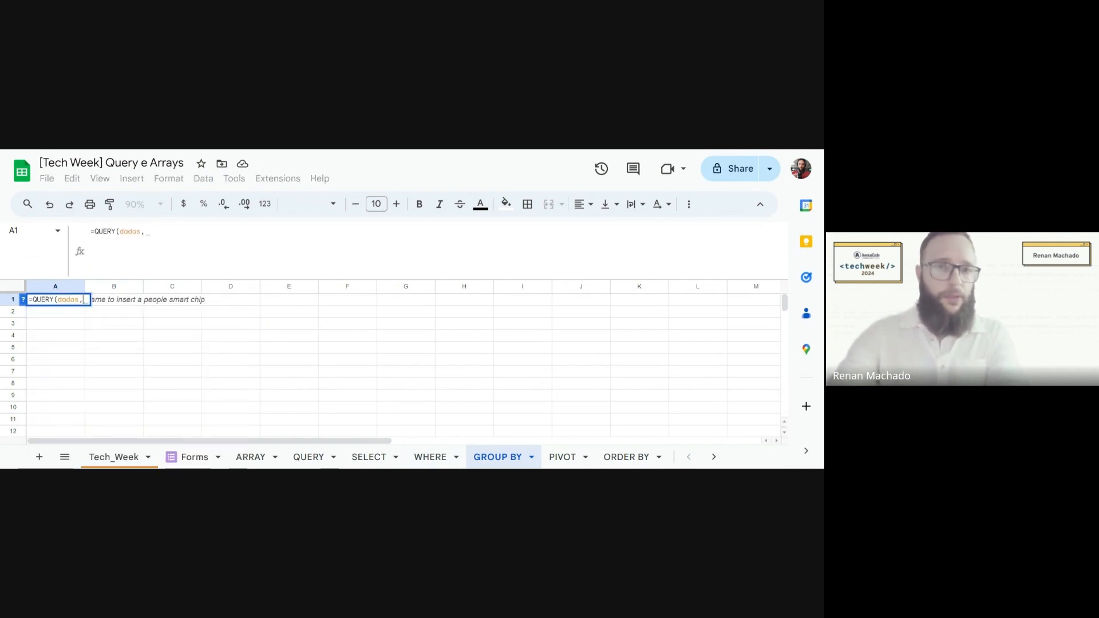
pyautogui.write('"*"')
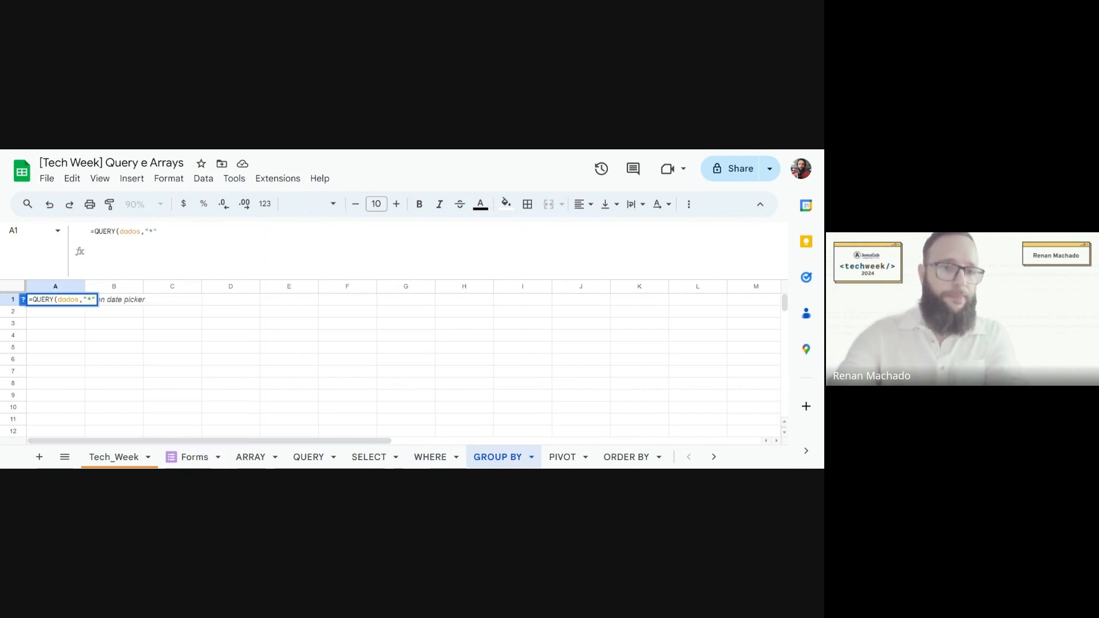
pyautogui.write(',1')
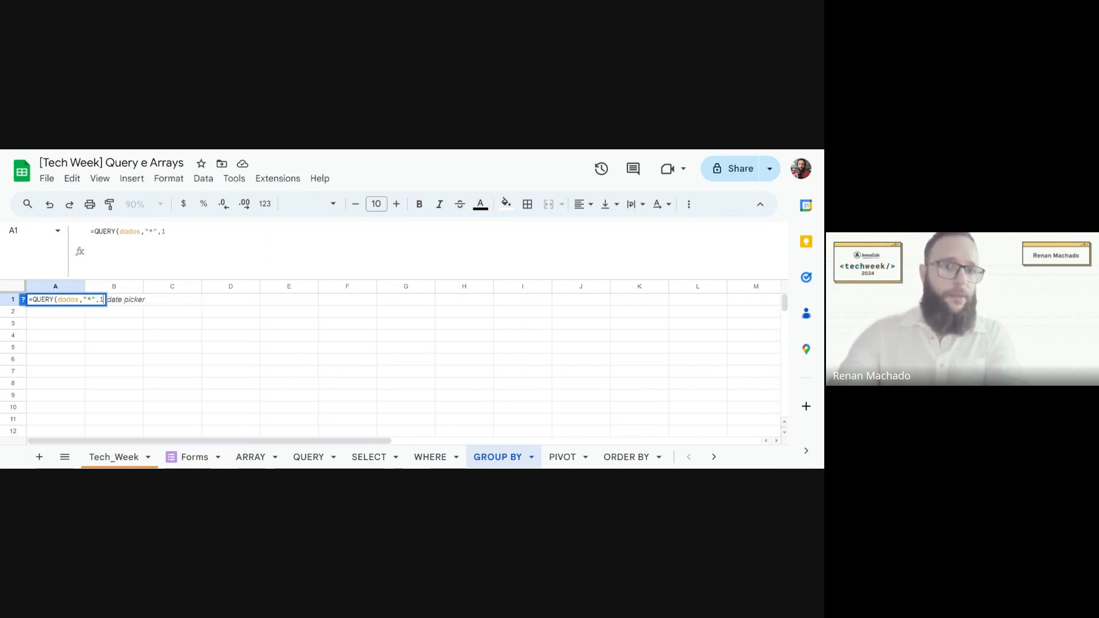
pyautogui.write(')')
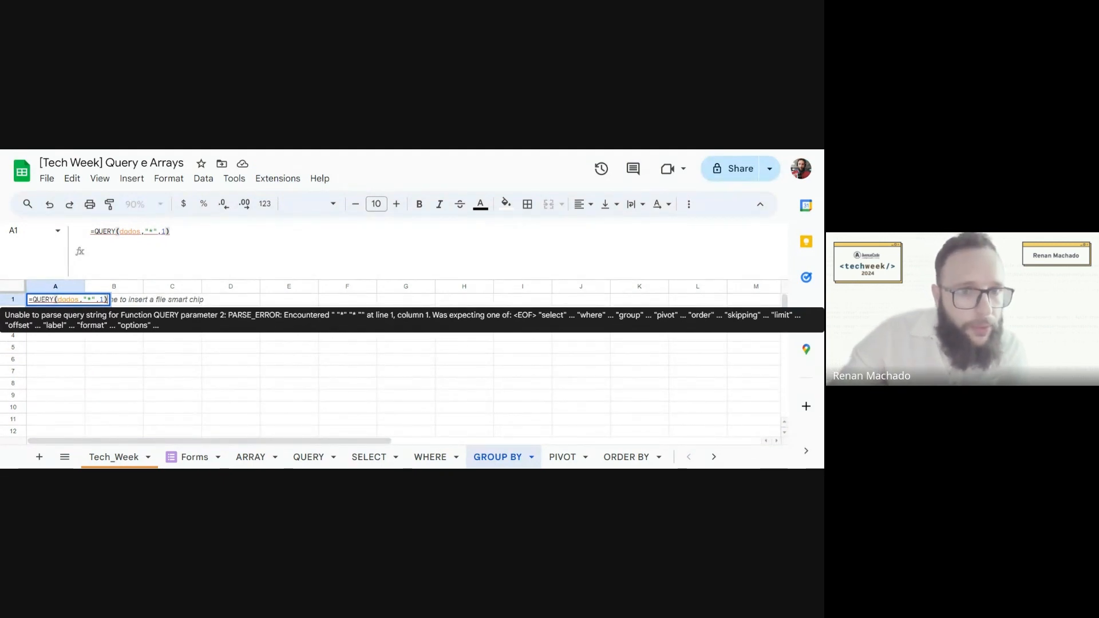
# - Add a space on each side of the asterisk in the query string, commit the formula and reselect A1
pyautogui.press('Left')
pyautogui.press('Left')
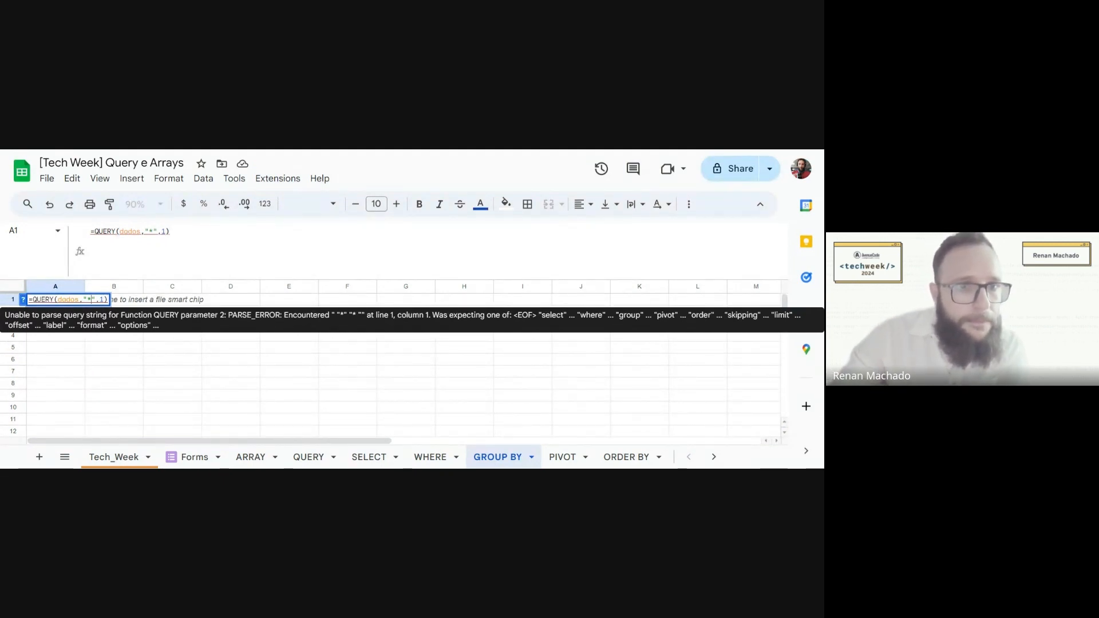
pyautogui.press('Left')
pyautogui.press('Left')
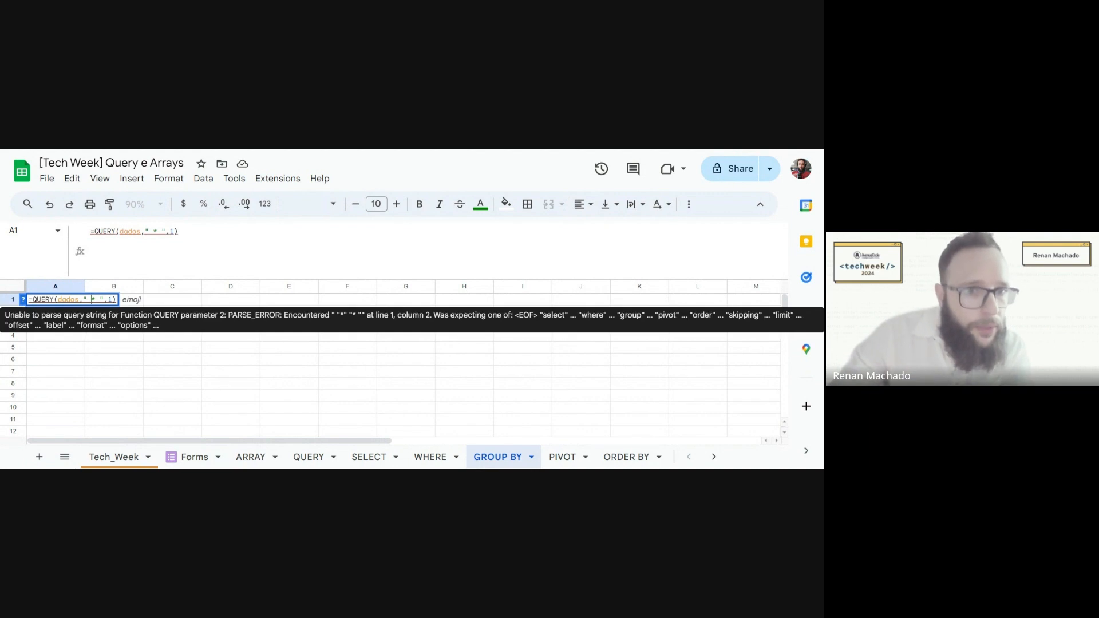
pyautogui.press('Return')
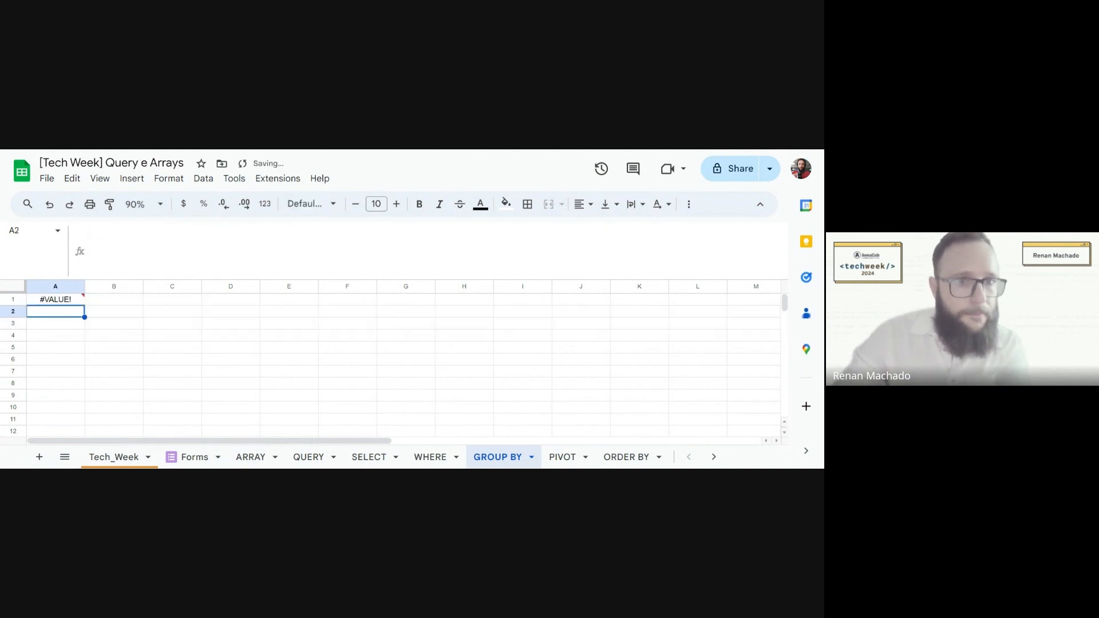
pyautogui.press('Up')
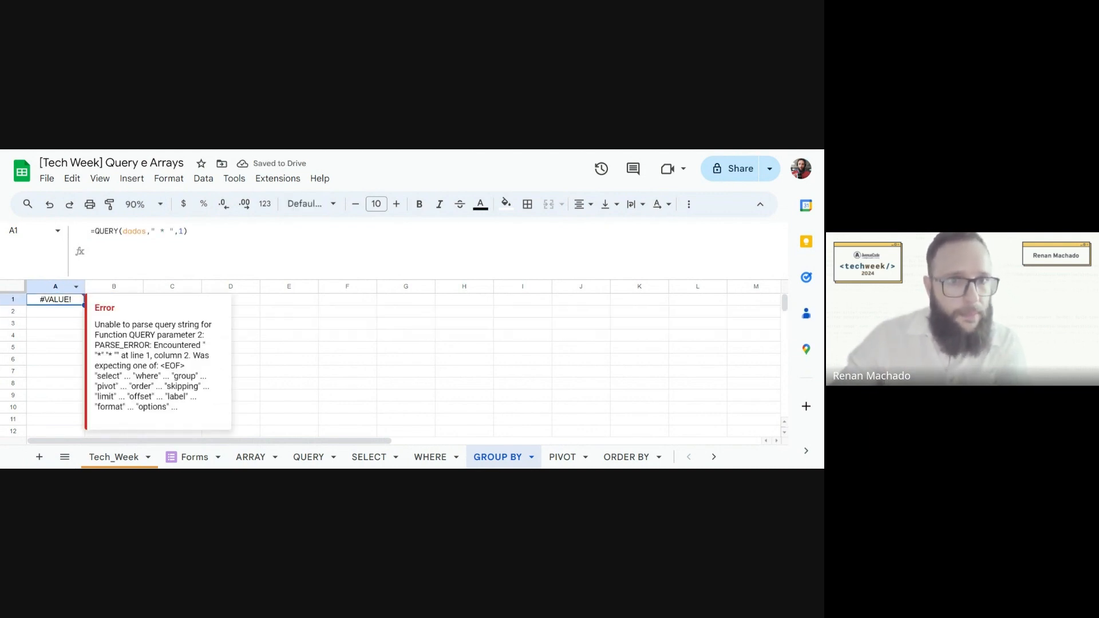
# - Rewrite the formula in A1 as =QUERY(dados,"SELECT *",1), commit it and reselect A1
pyautogui.click(155, 231)
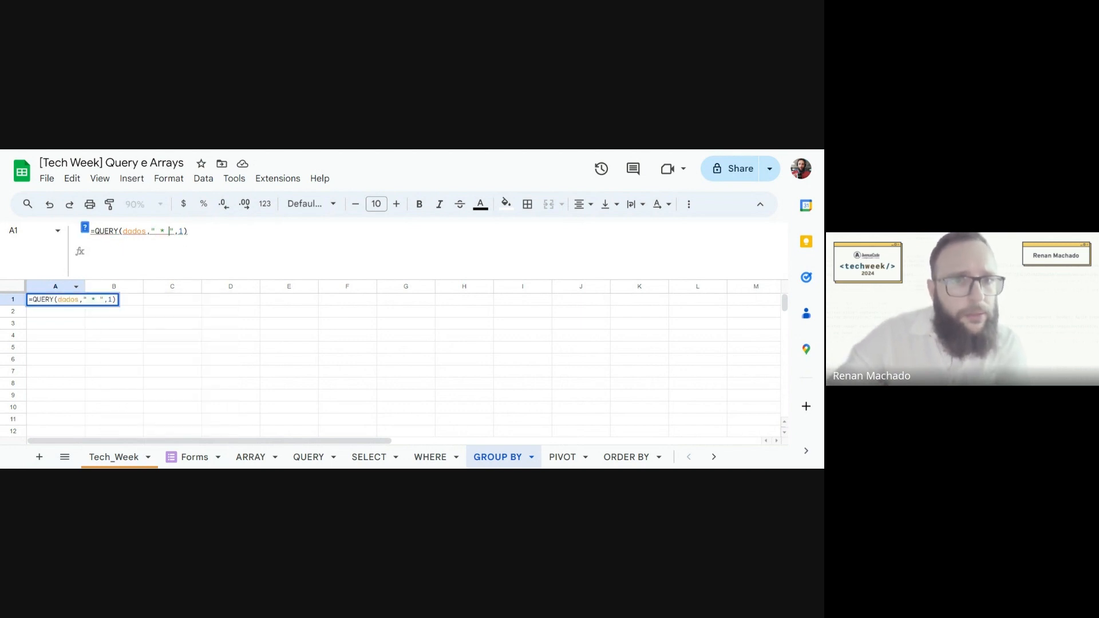
pyautogui.click(188, 231)
pyautogui.press('BackSpace')
pyautogui.press('BackSpace')
pyautogui.press('BackSpace')
pyautogui.press('BackSpace')
pyautogui.press('BackSpace')
pyautogui.press('BackSpace')
pyautogui.press('BackSpace')
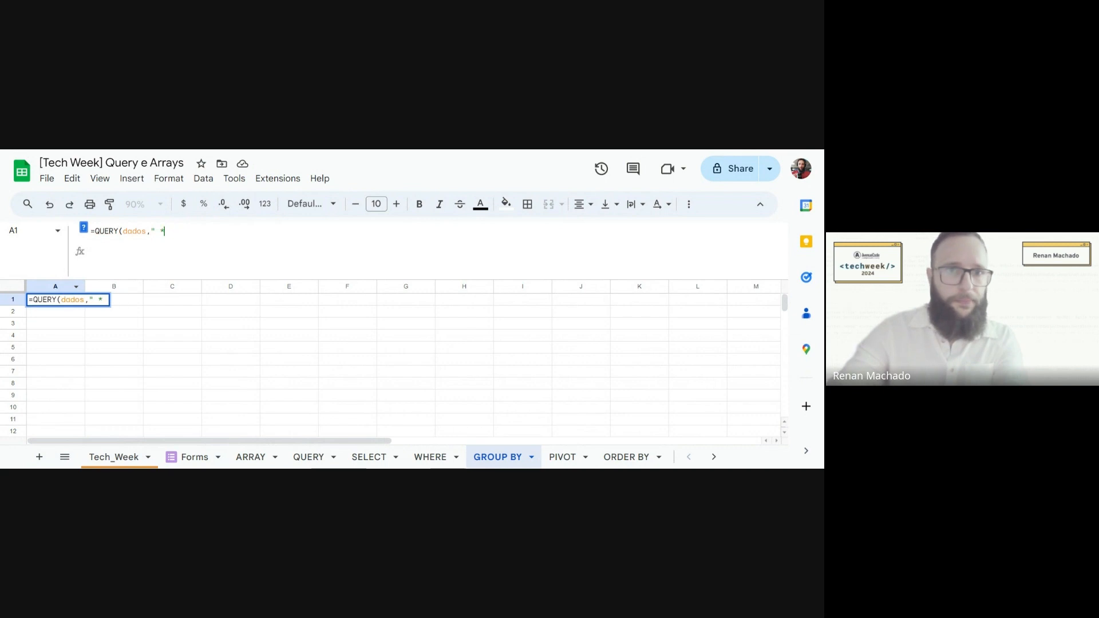
pyautogui.write('SELECT *')
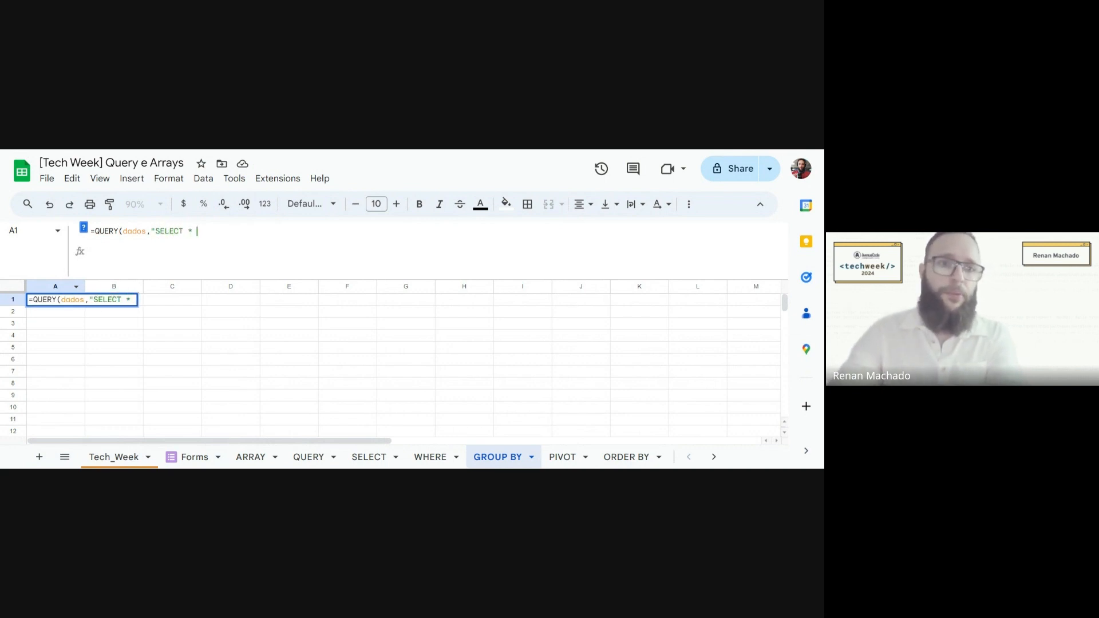
pyautogui.press('BackSpace')
pyautogui.write('",1)')
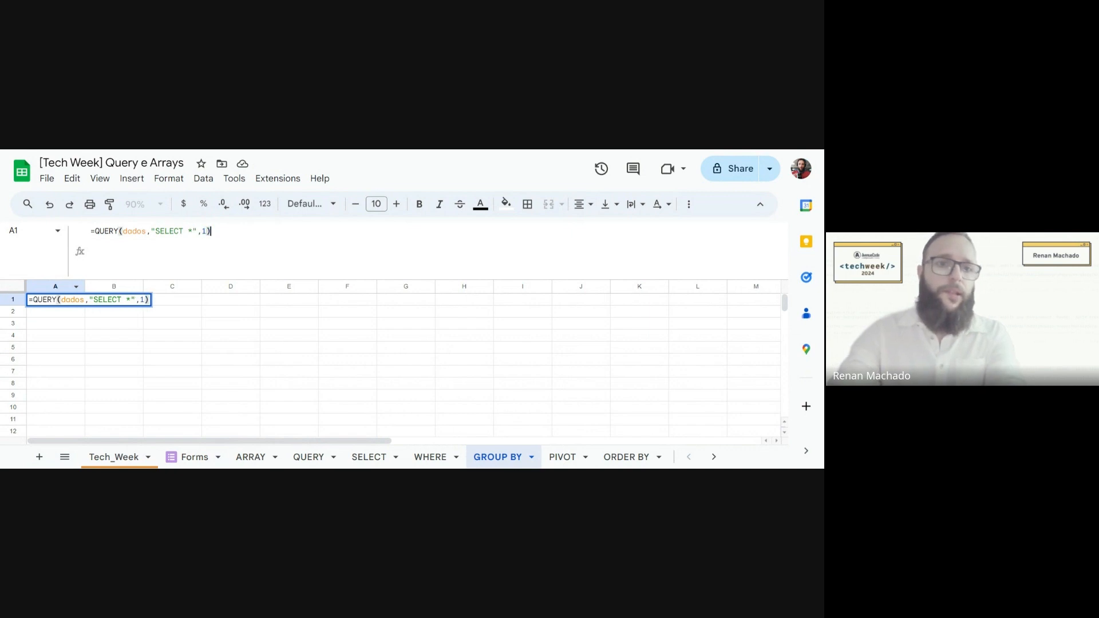
pyautogui.press('Return')
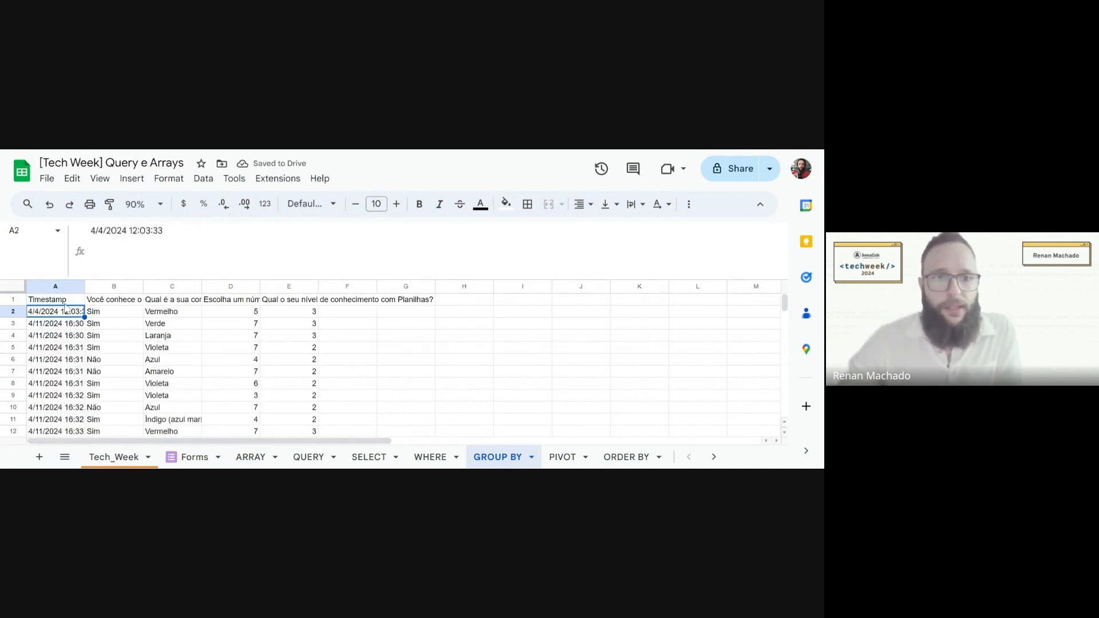
pyautogui.click(66, 302)
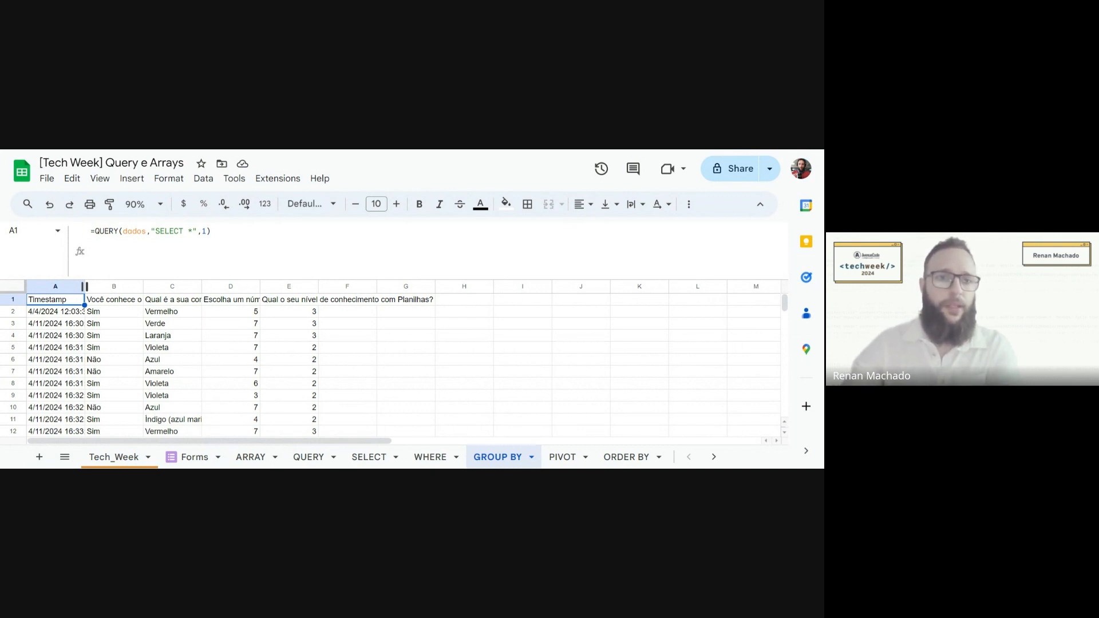
# - Replace the asterisk in A1's query with C,SUM(D), commit the formula, inspect the cell's error details and reselect A1
pyautogui.click(191, 231)
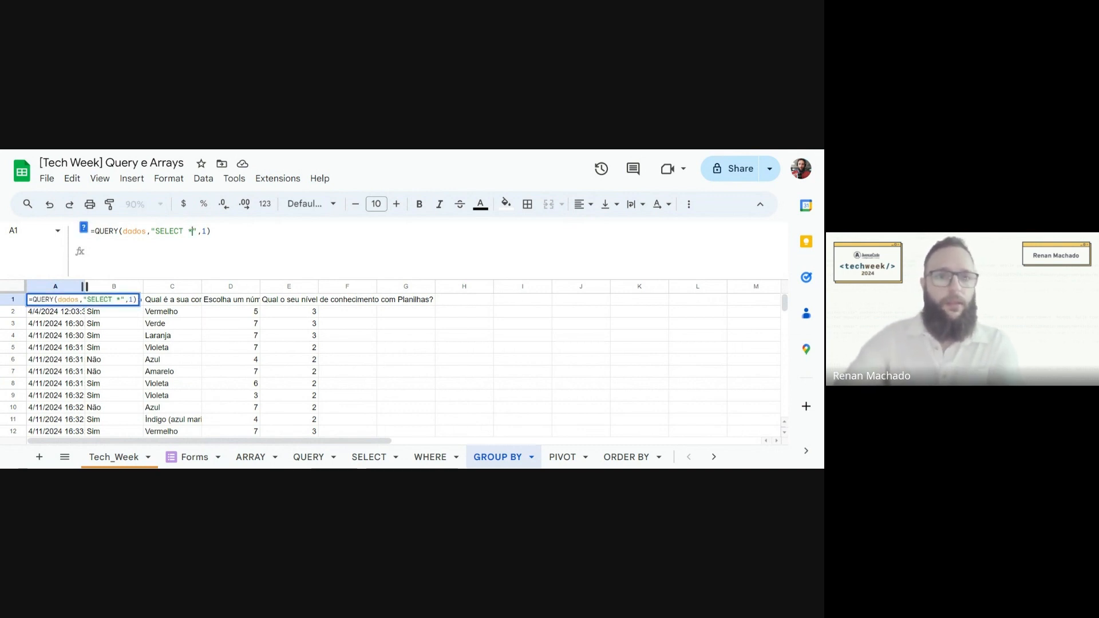
pyautogui.press('BackSpace')
pyautogui.write('C')
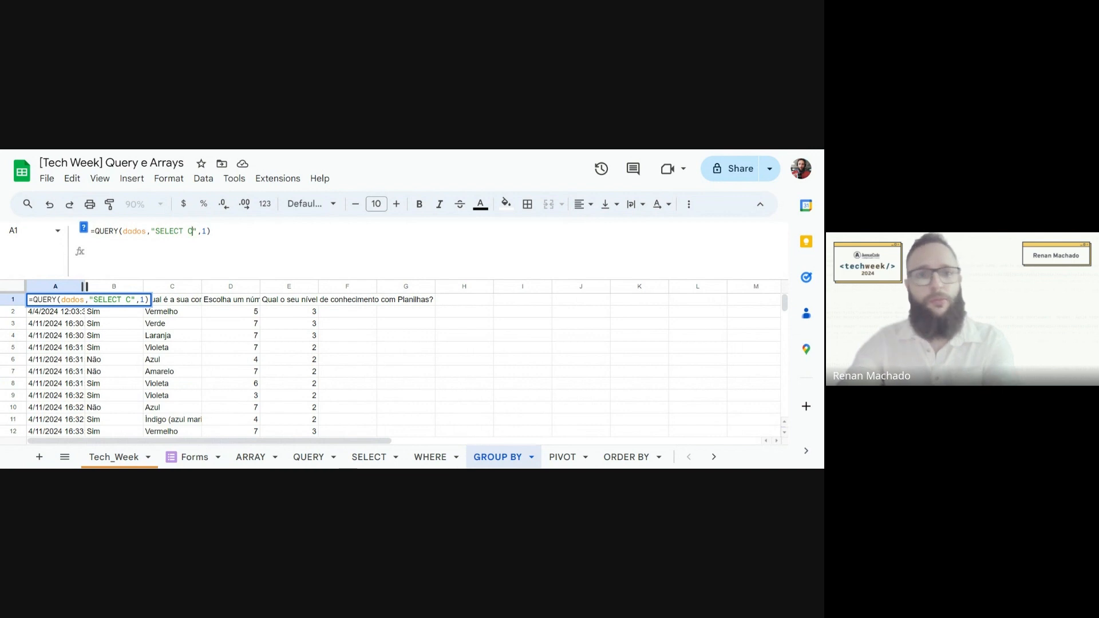
pyautogui.write(',SUM(D)')
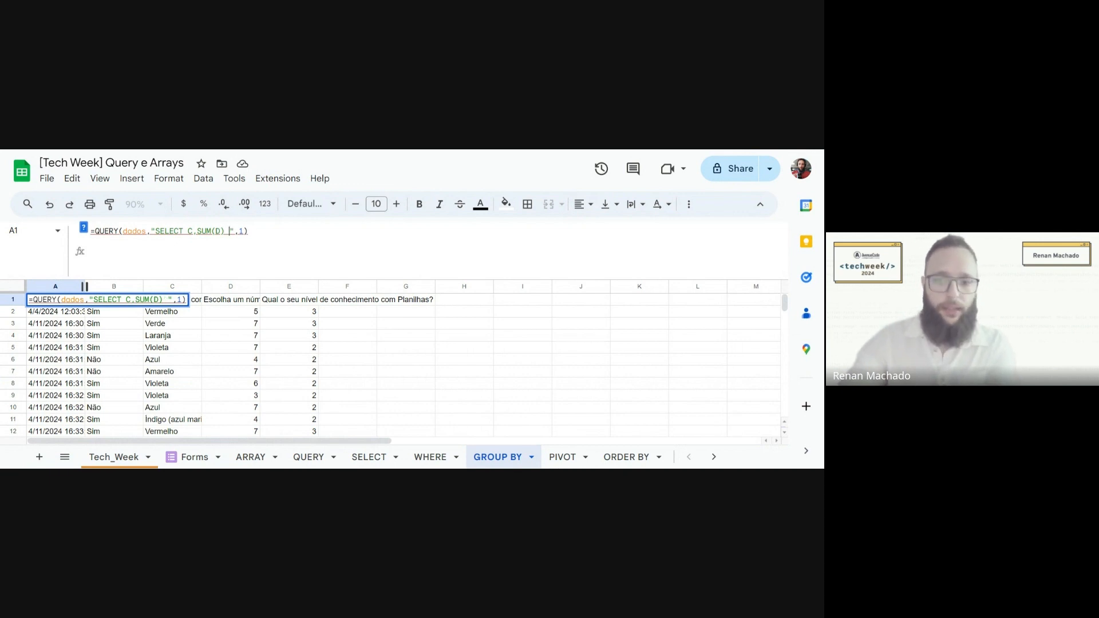
pyautogui.press('Return')
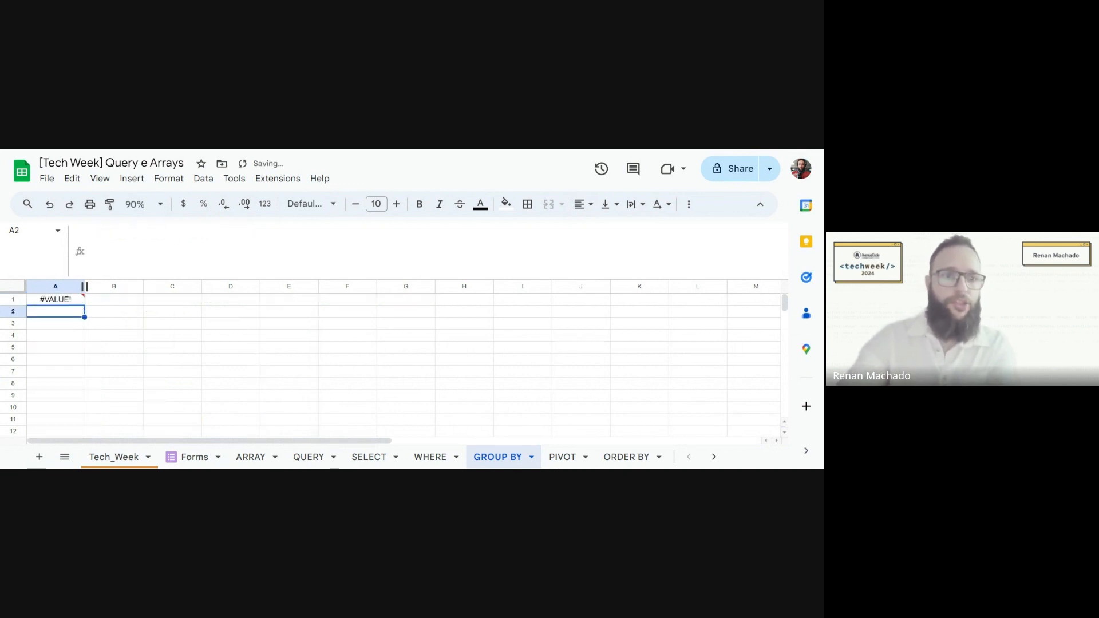
pyautogui.moveTo(56, 304)
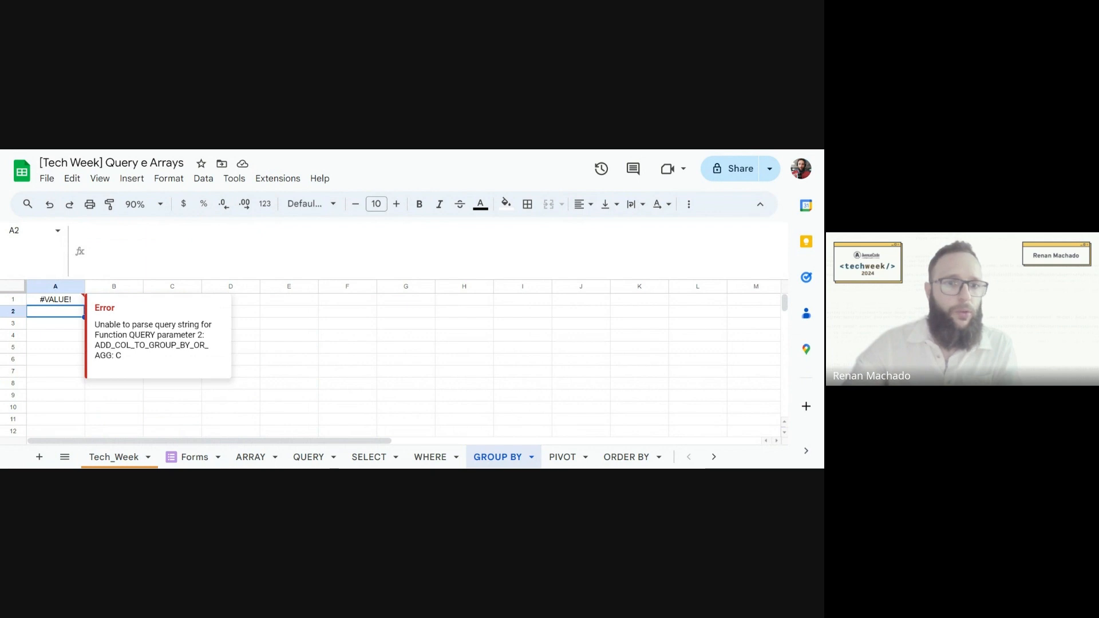
pyautogui.click(56, 303)
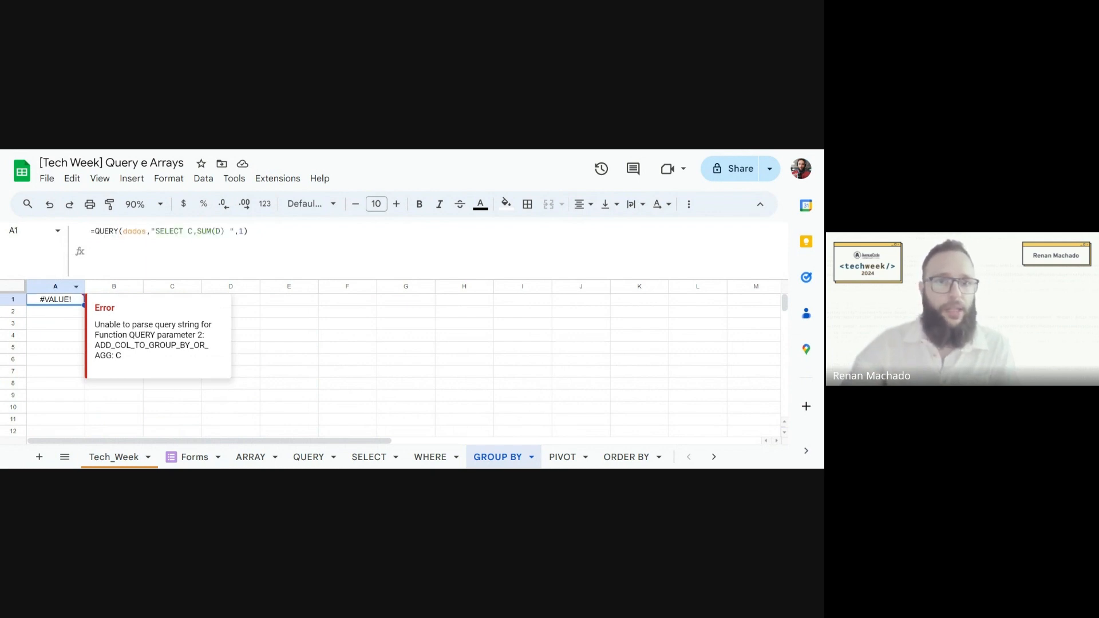
# - Add GROUP BY C after SUM(D) in A1's query string, commit the formula and reselect A1
pyautogui.click(225, 231)
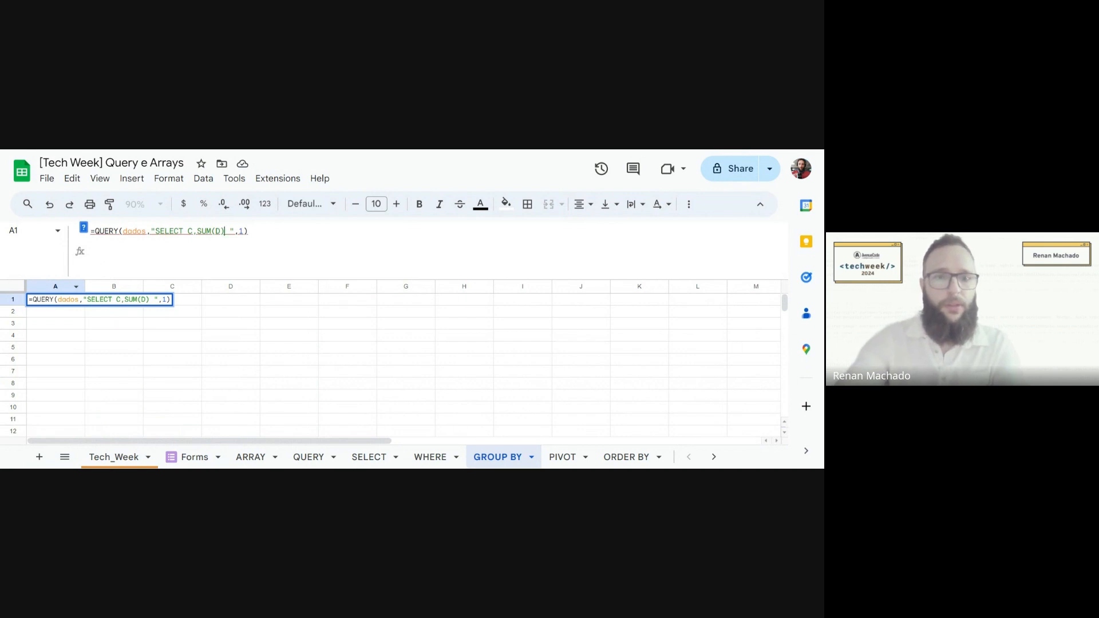
pyautogui.write('GROUP B')
pyautogui.write('Y C')
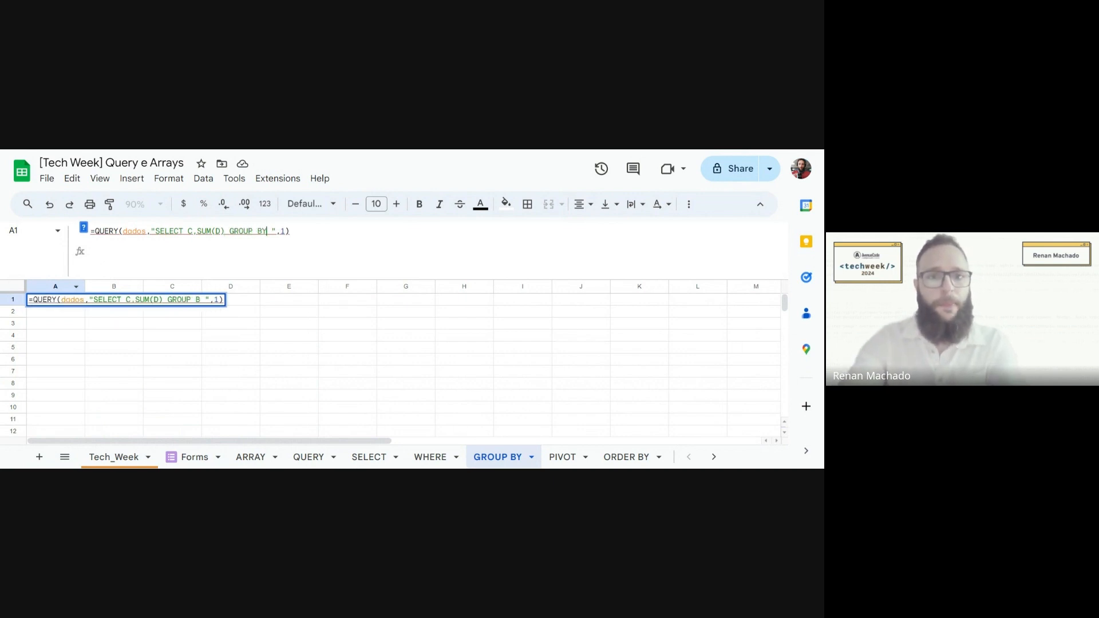
pyautogui.press('Return')
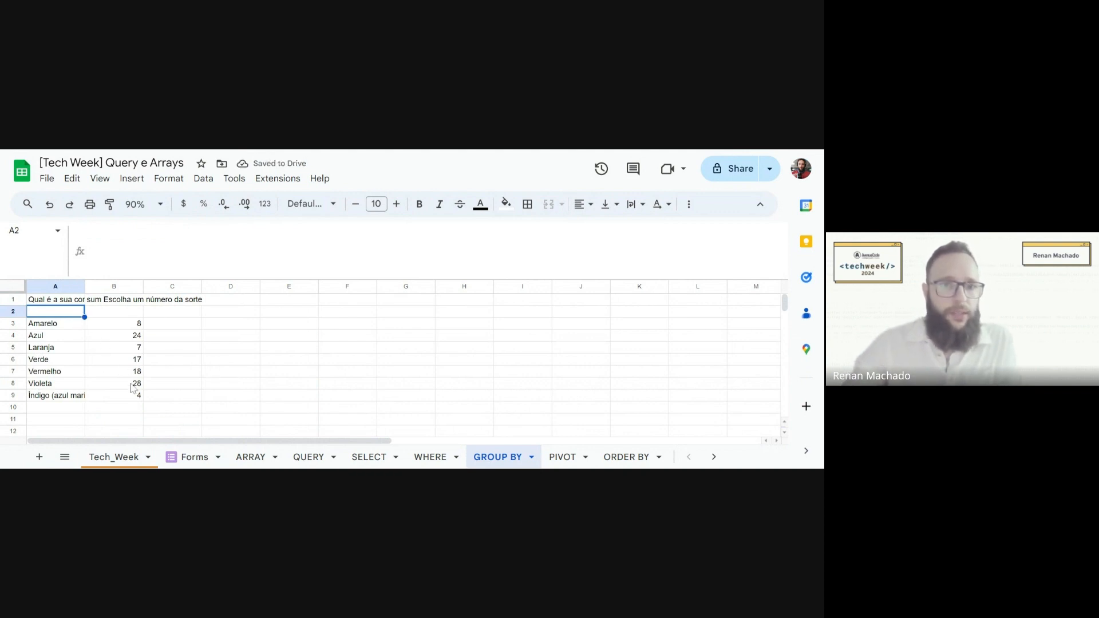
pyautogui.click(67, 299)
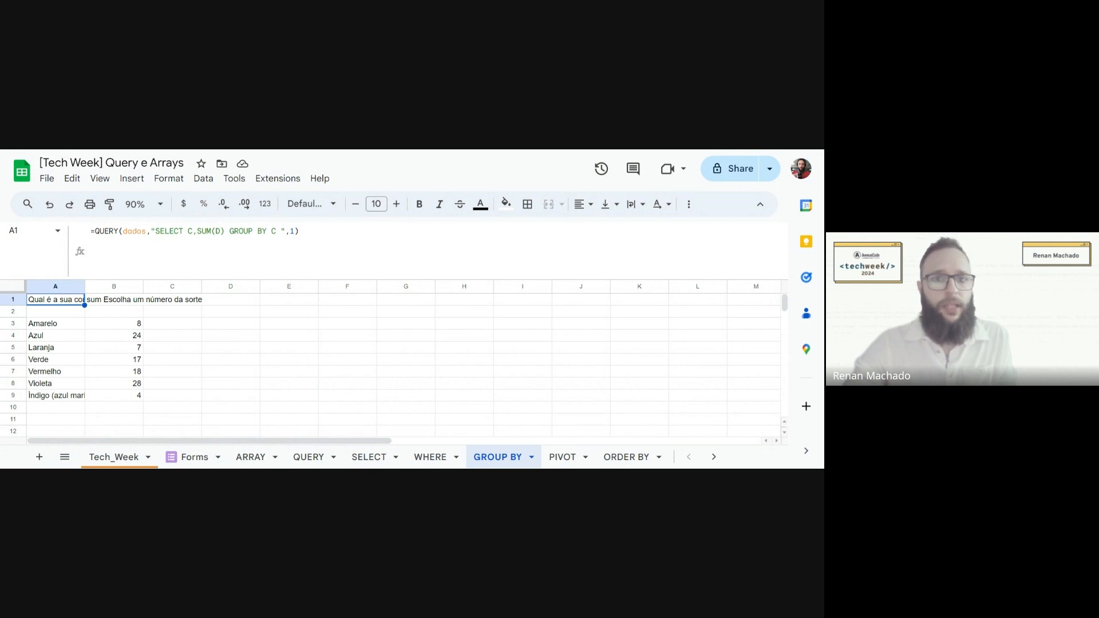
# - Look at the query documentation links in column O of the Tech_Week sheet and return to the GROUP BY sheet
pyautogui.click(116, 461)
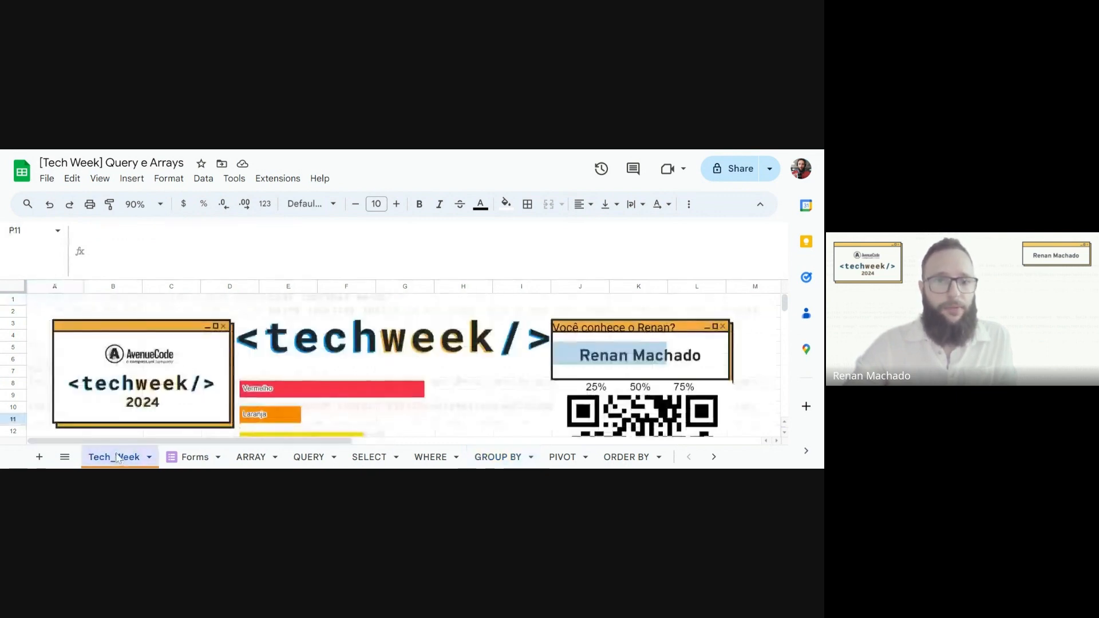
pyautogui.moveTo(196, 442); pyautogui.dragTo(368, 442)
pyautogui.moveTo(484, 318)
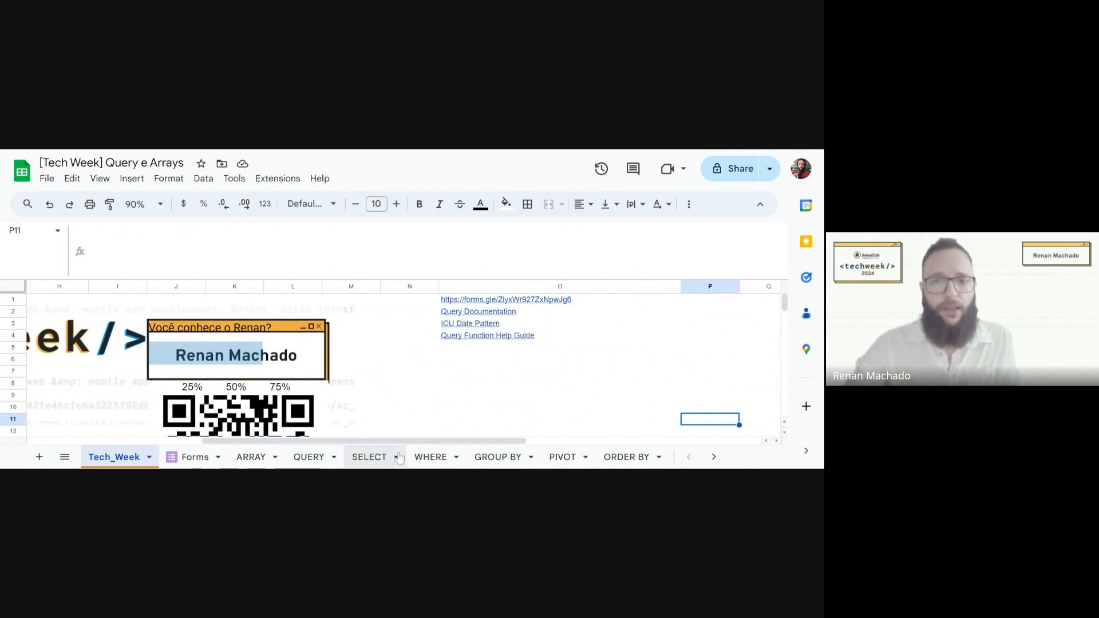
pyautogui.click(481, 458)
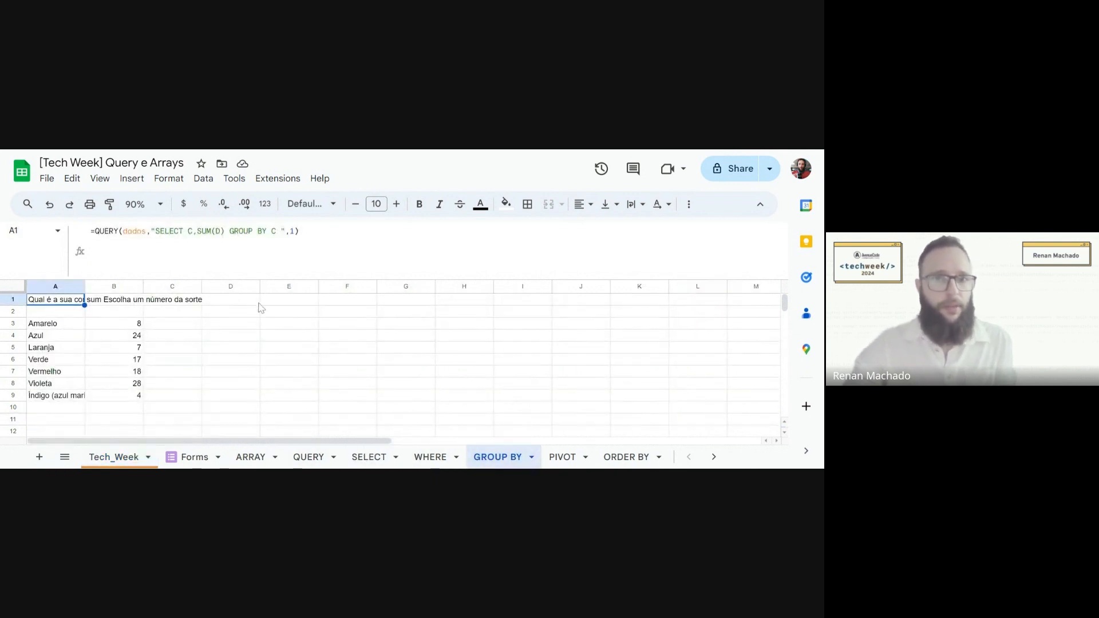
# - Try adding WHERE C = 'Verde' after GROUP BY C in A1's query, commit the formula and reselect A1
pyautogui.click(275, 231)
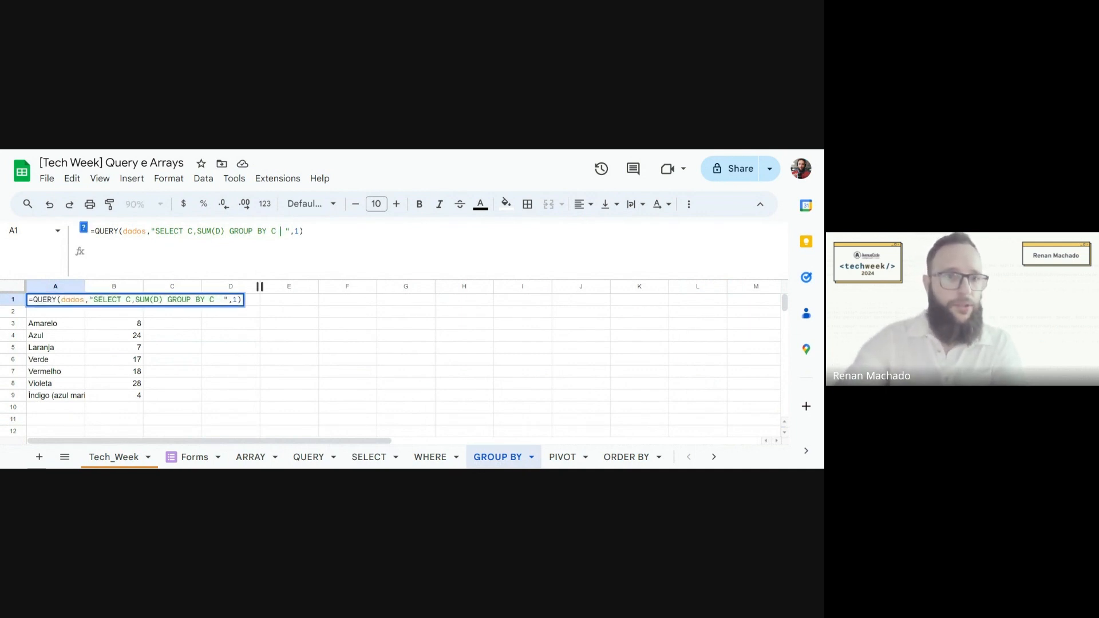
pyautogui.write('WHERE')
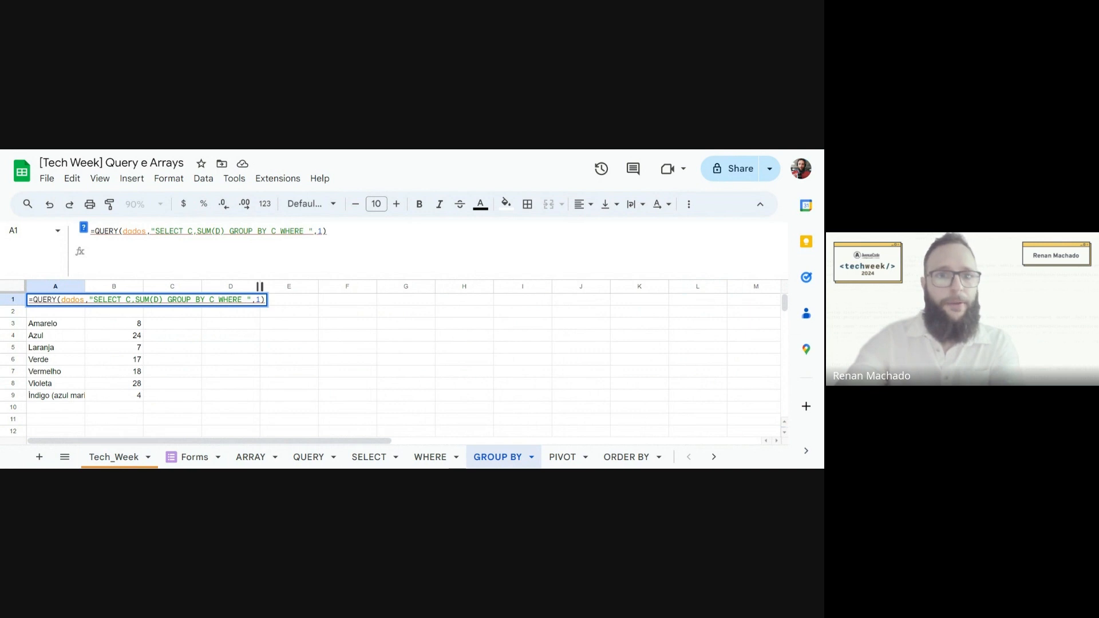
pyautogui.write(' C ')
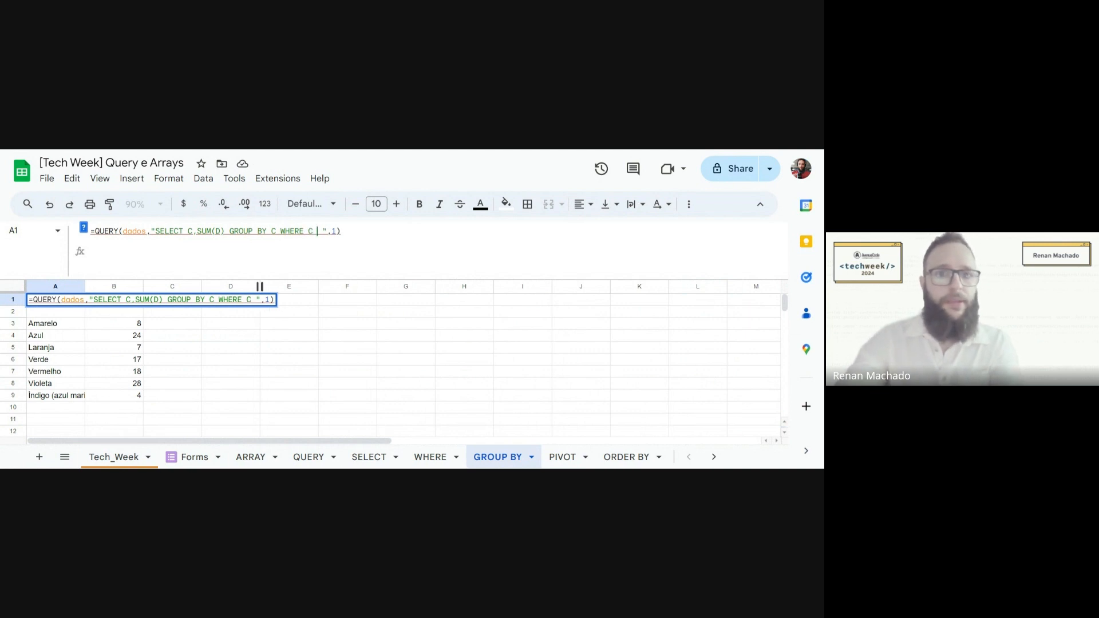
pyautogui.write("= '")
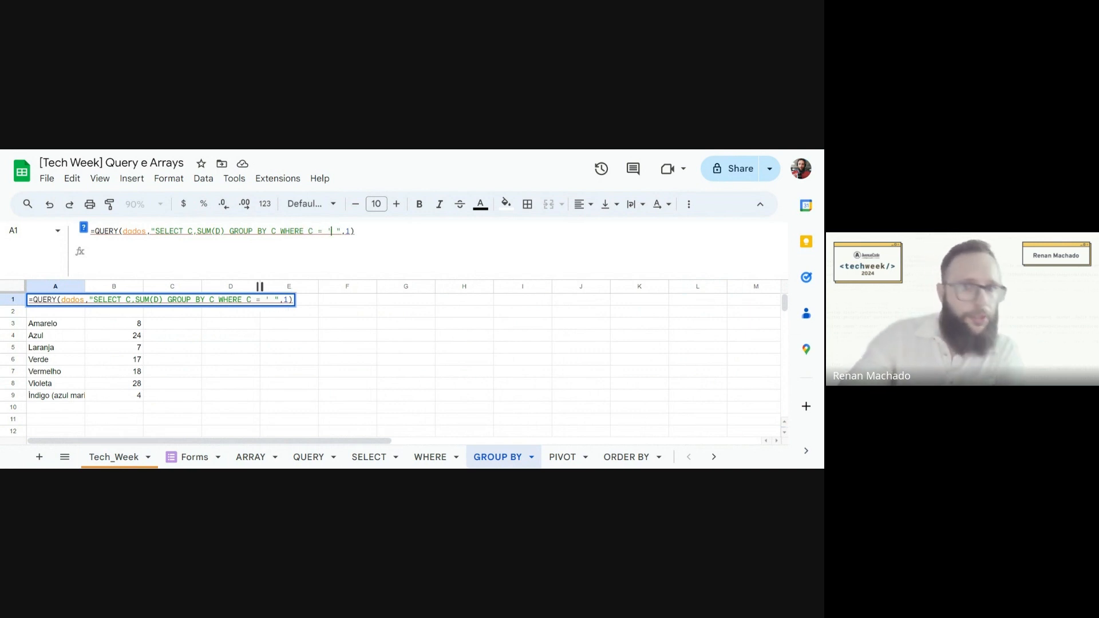
pyautogui.write("Verde'")
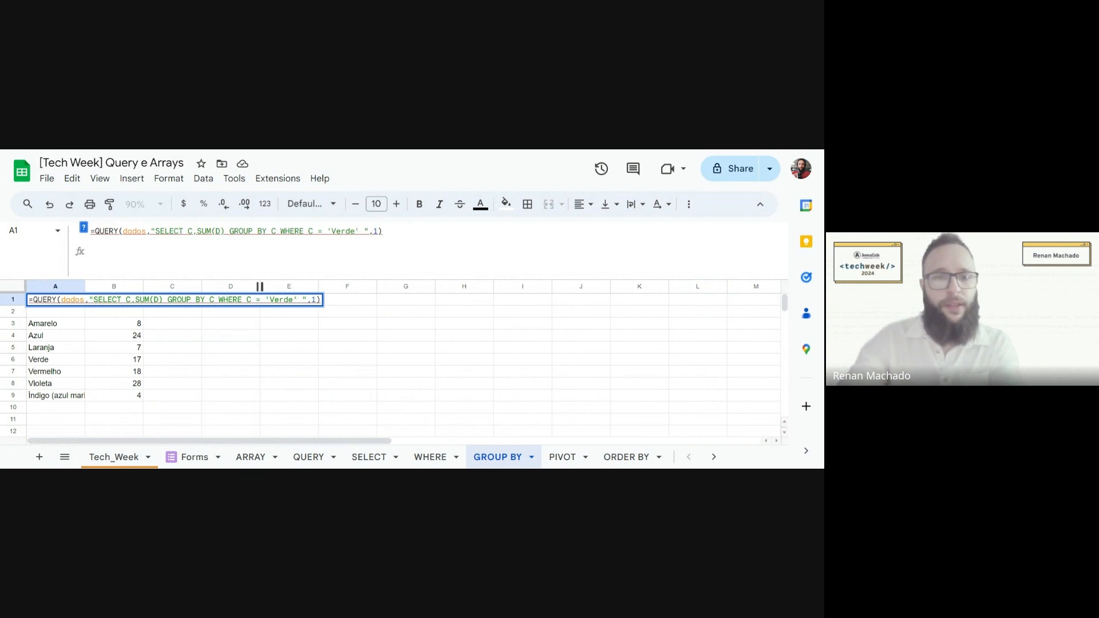
pyautogui.press('Return')
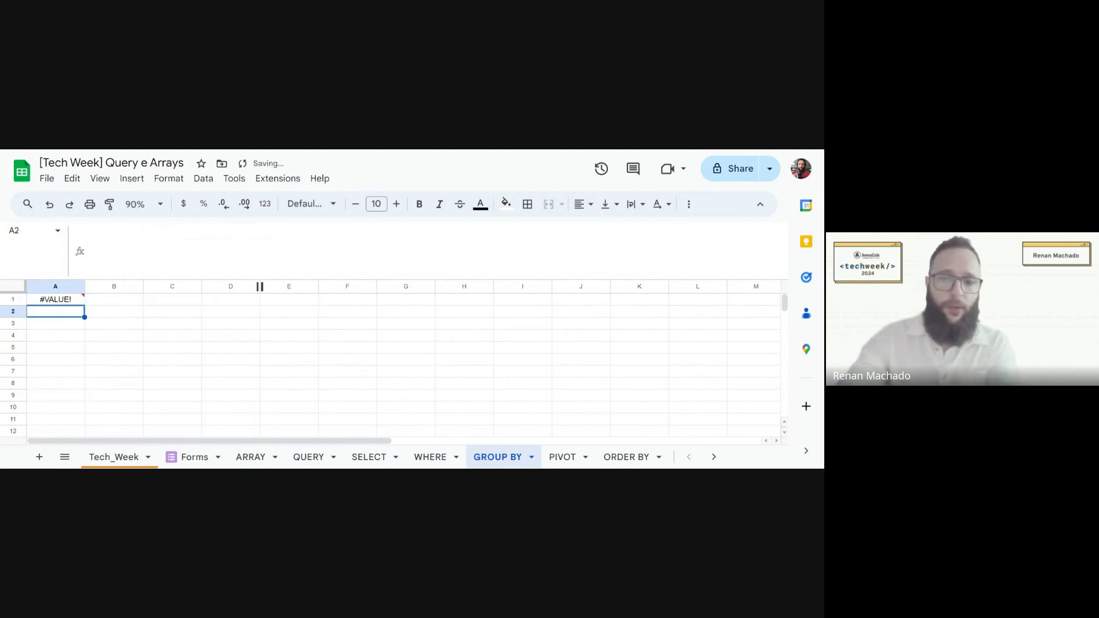
pyautogui.press('Up')
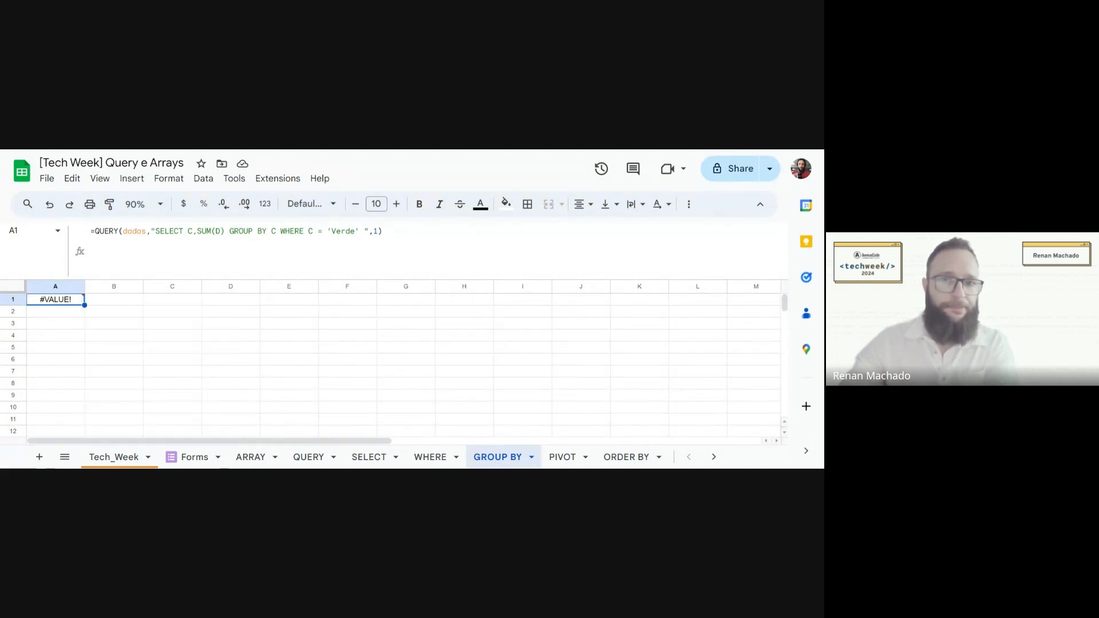
# - Move the WHERE C = 'Verde' clause ahead of GROUP BY C in A1's query, commit the formula and reselect A1
pyautogui.click(360, 231)
pyautogui.hotkey('shift', 'Left')
pyautogui.hotkey('shift', 'Left')
pyautogui.hotkey('shift', 'Left')
pyautogui.hotkey('shift', 'Left')
pyautogui.hotkey('shift', 'Left')
pyautogui.hotkey('shift', 'Left')
pyautogui.hotkey('shift', 'Left')
pyautogui.hotkey('shift', 'Left')
pyautogui.hotkey('shift', 'Left')
pyautogui.hotkey('shift', 'Left')
pyautogui.hotkey('shift', 'Left')
pyautogui.hotkey('shift', 'Left')
pyautogui.hotkey('shift', 'Left')
pyautogui.hotkey('shift', 'Left')
pyautogui.hotkey('shift', 'Left')
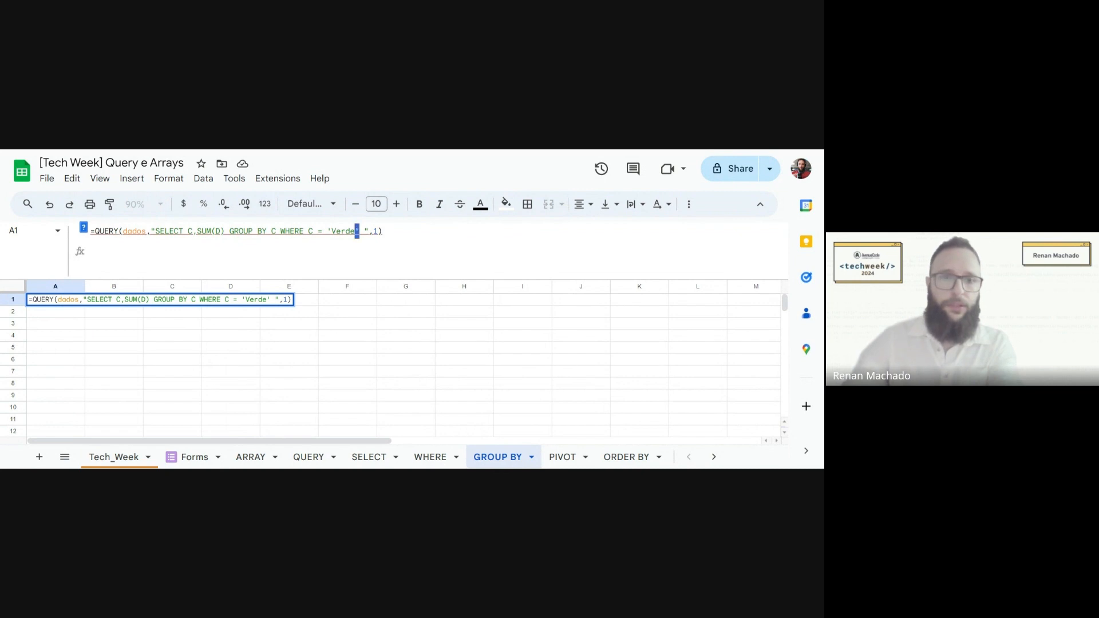
pyautogui.hotkey('shift', 'Left')
pyautogui.hotkey('shift', 'Left')
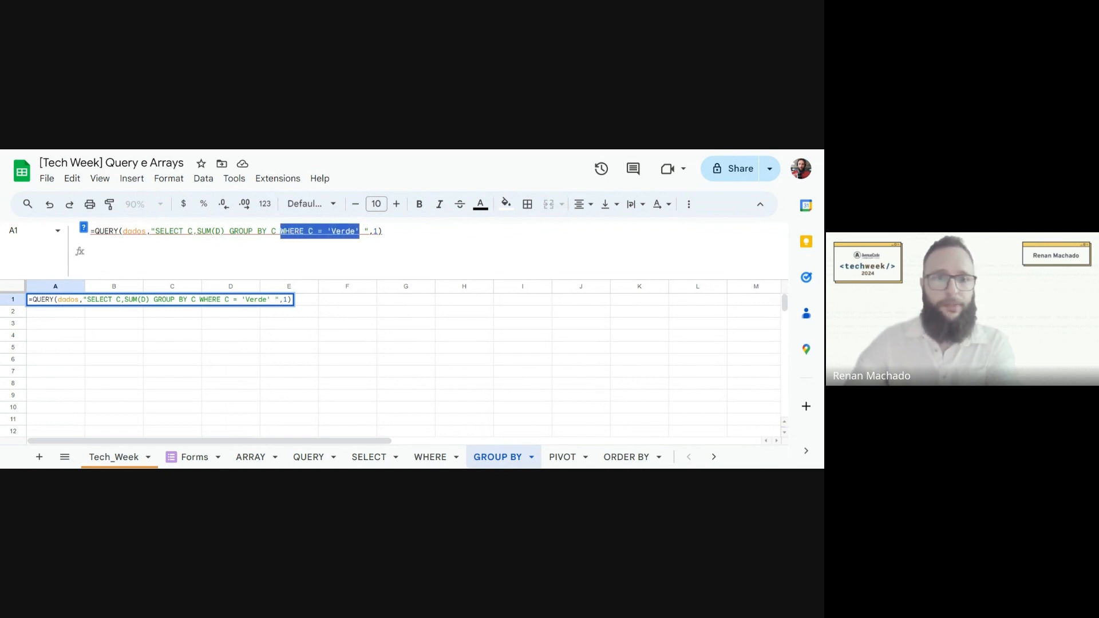
pyautogui.press('BackSpace')
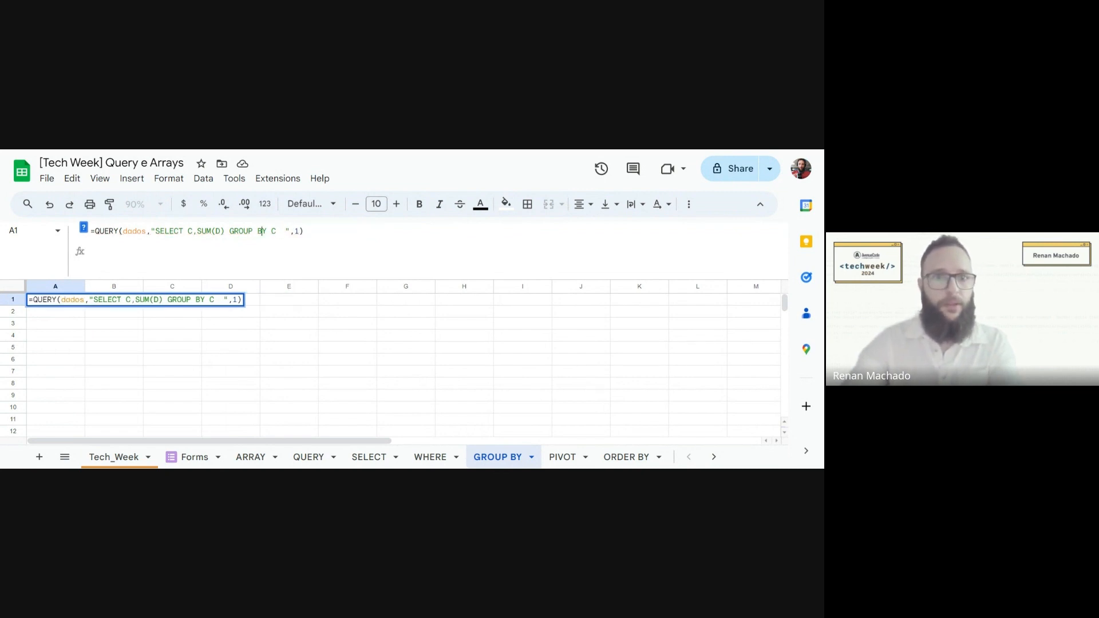
pyautogui.hotkey('ctrl', 'z')
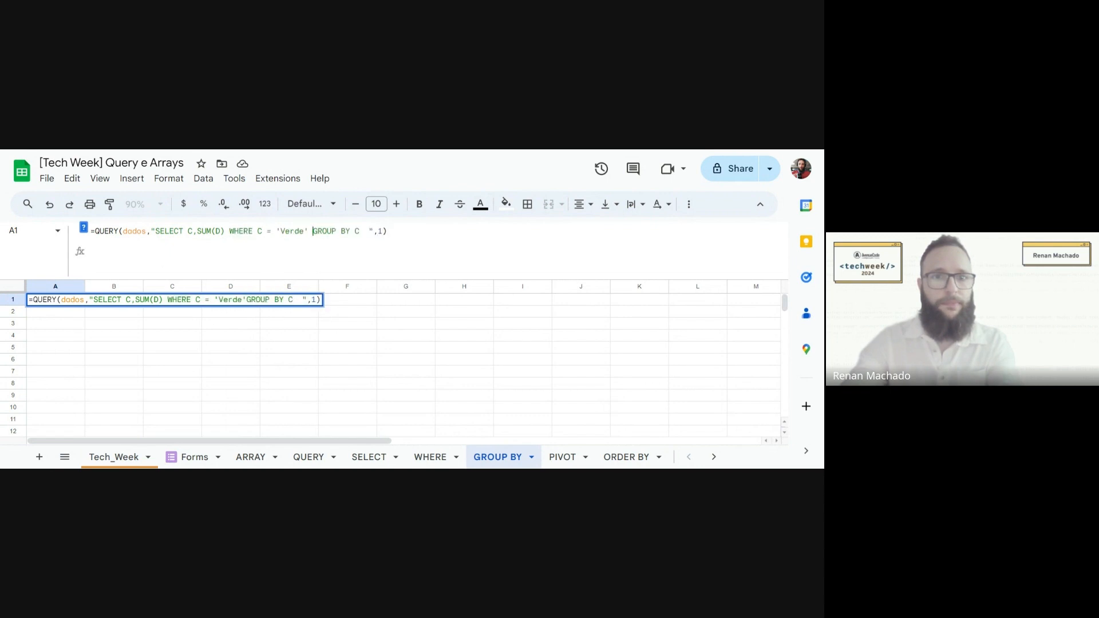
pyautogui.press('Return')
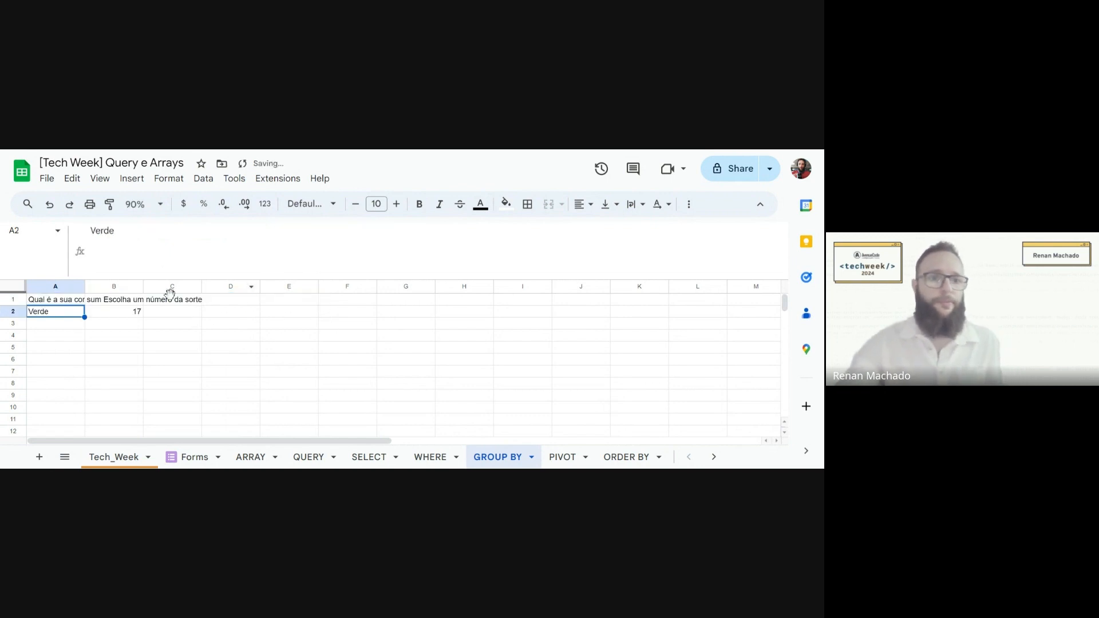
pyautogui.click(66, 303)
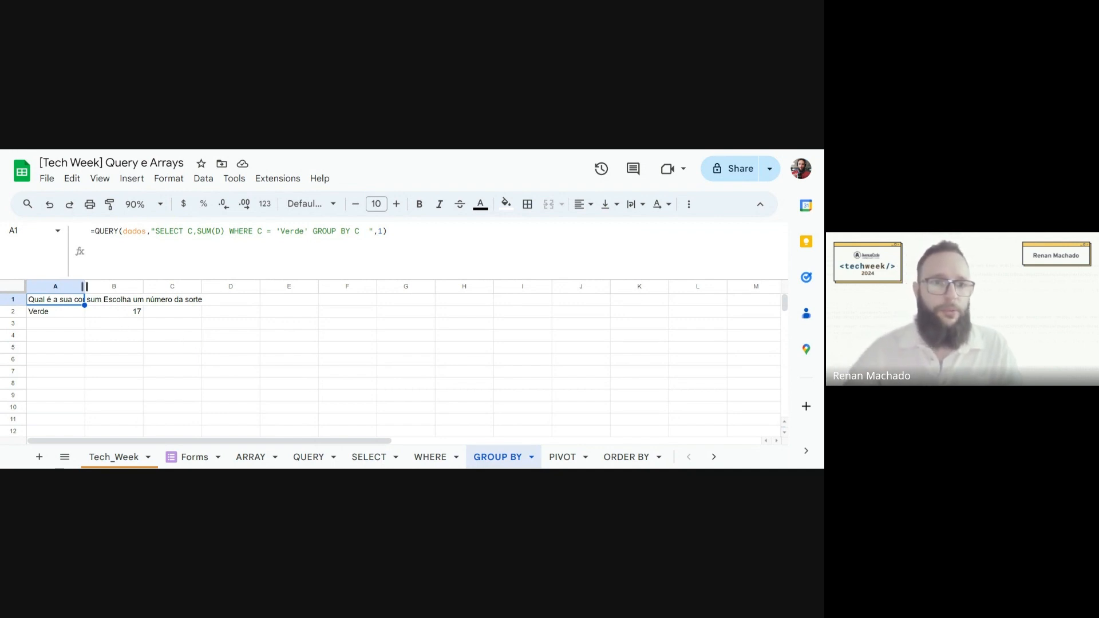
# - Fit column A's width to its contents and add AVG(D), MIN(D) and MAX(D) after SUM(D) in A1's query
pyautogui.doubleClick(85, 287)
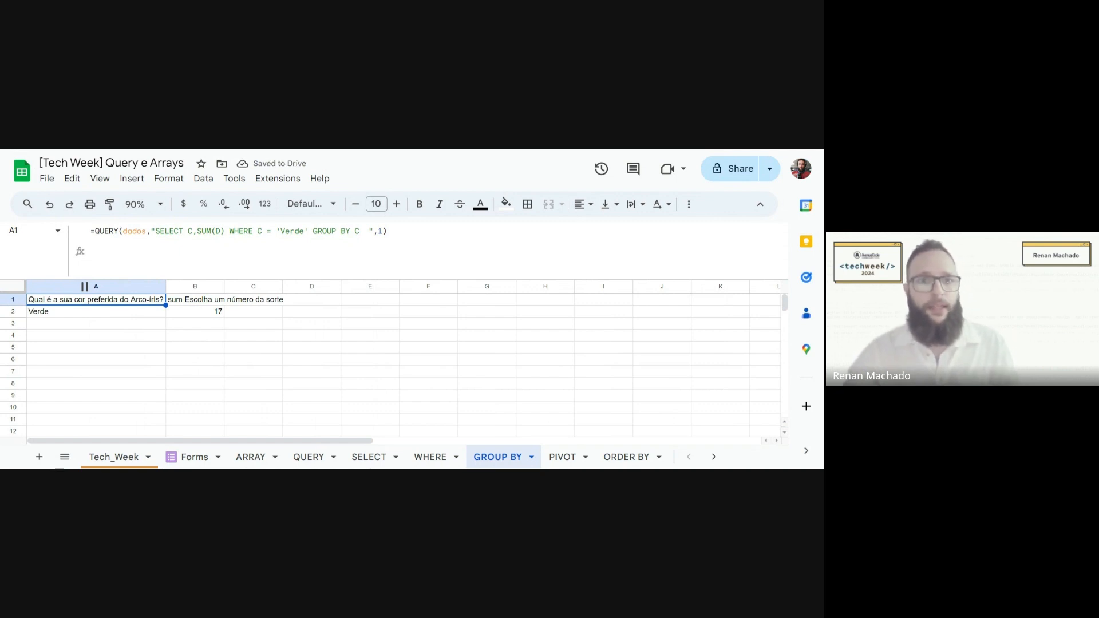
pyautogui.click(225, 231)
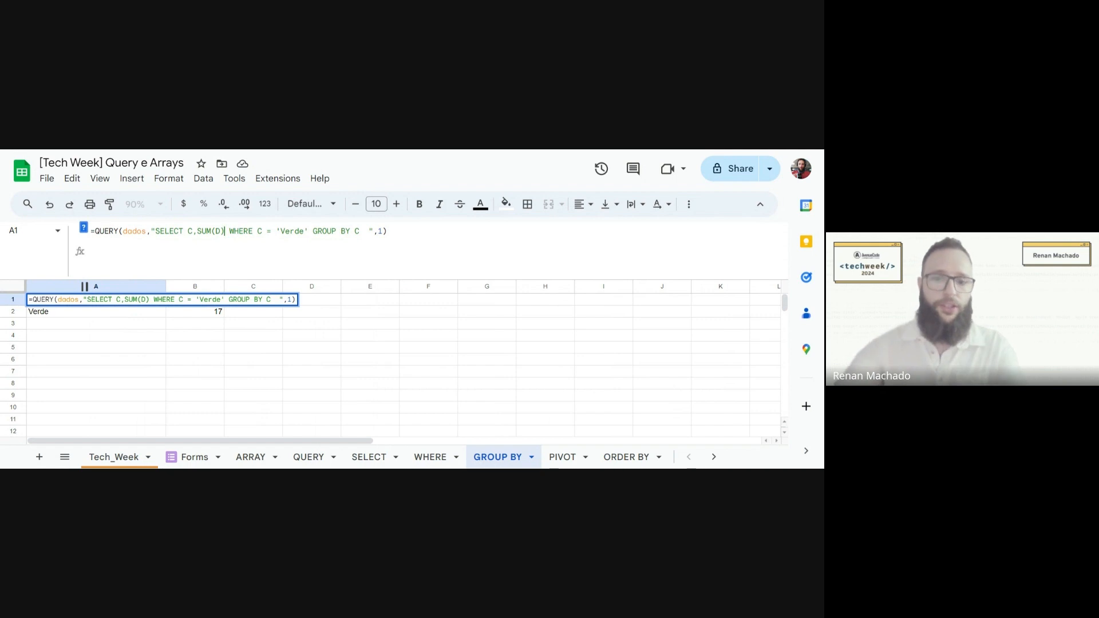
pyautogui.write(',AVG')
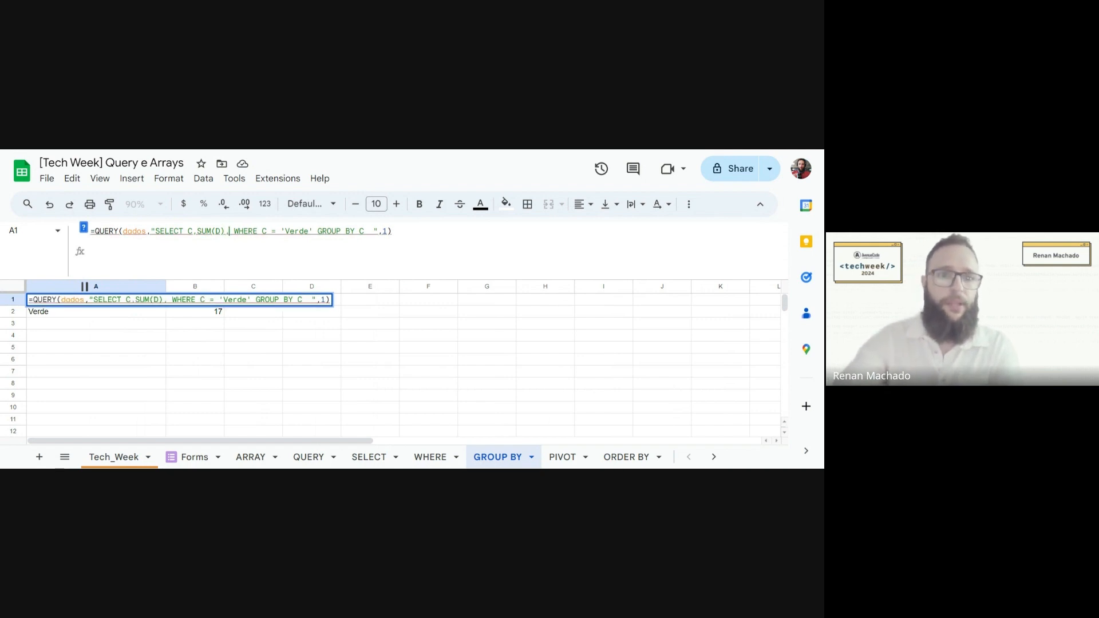
pyautogui.write('(D)')
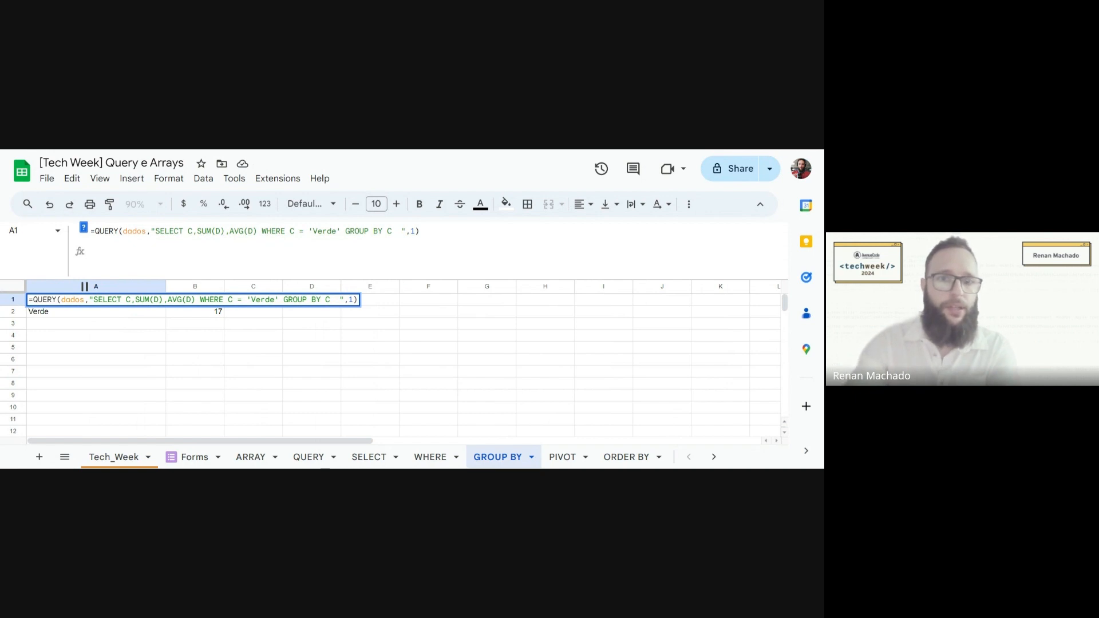
pyautogui.write(',MIN(D)')
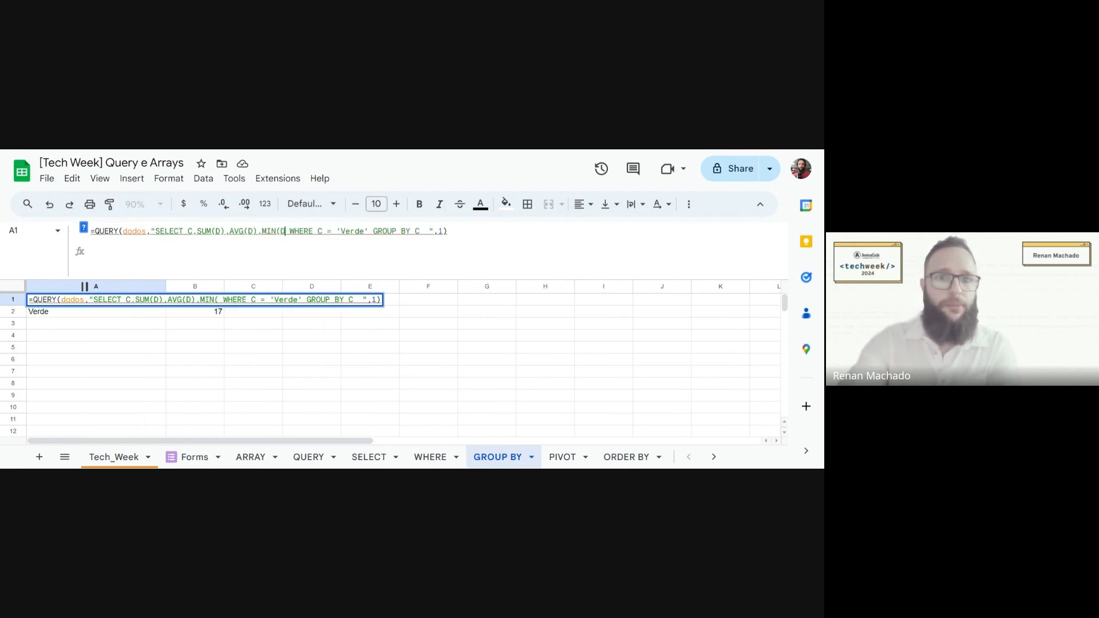
pyautogui.write(',MAX(D)')
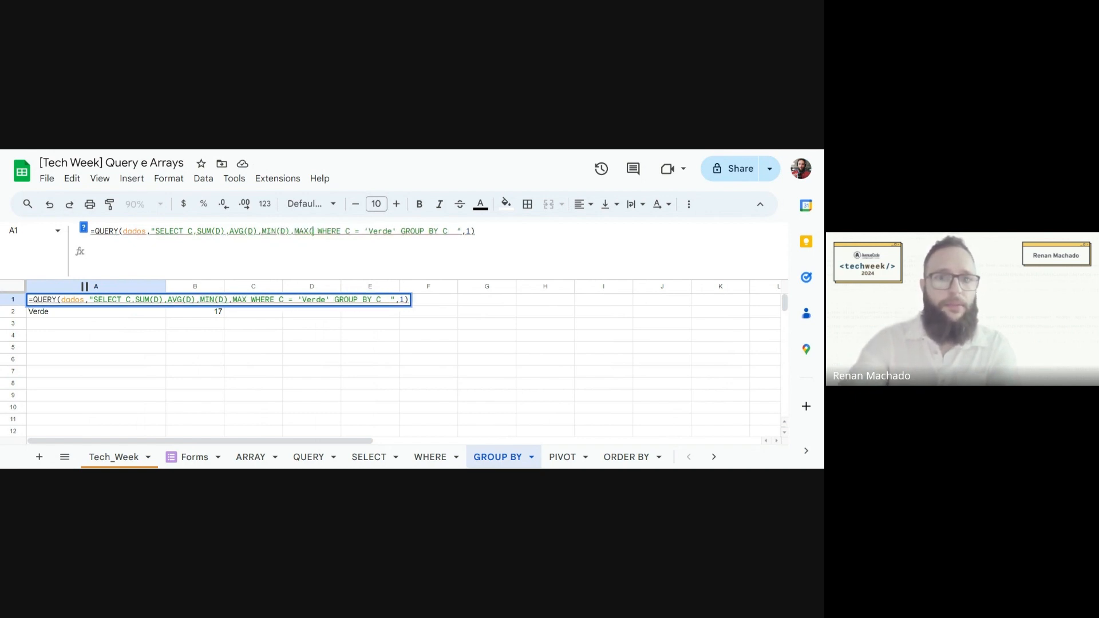
pyautogui.press('Return')
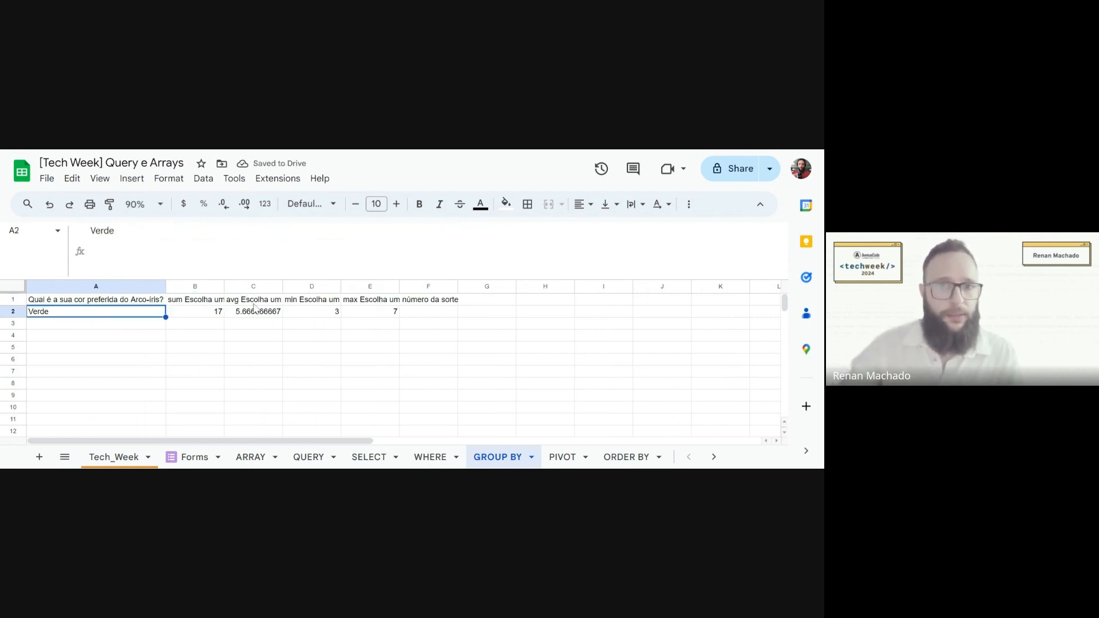
# - Look through the min, max and avg result headers in row 1 and reselect A1
pyautogui.click(303, 300)
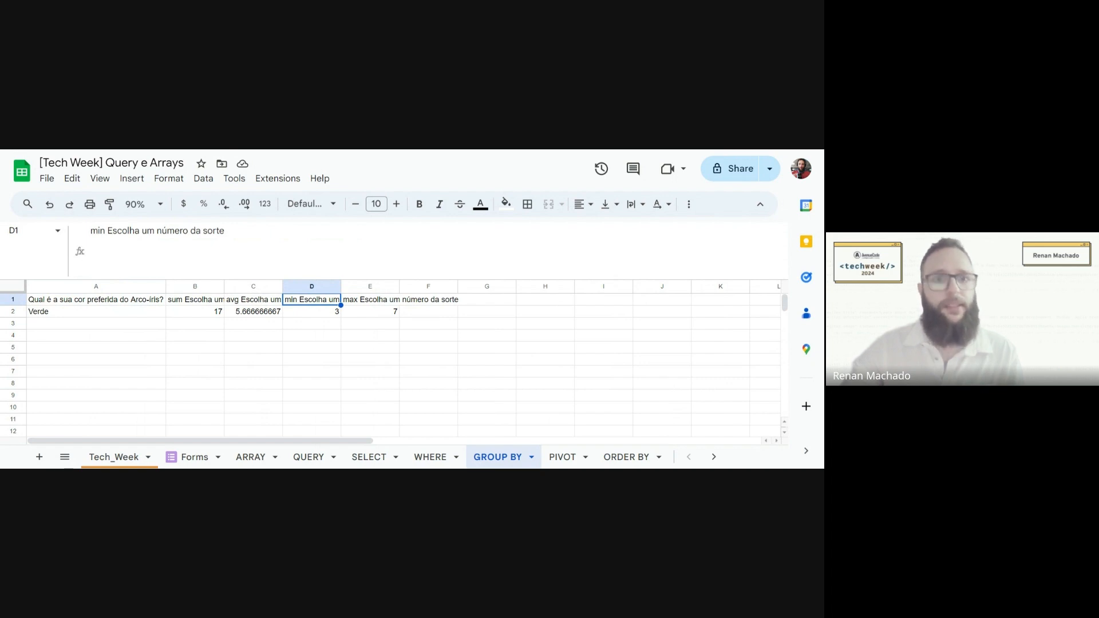
pyautogui.click(360, 303)
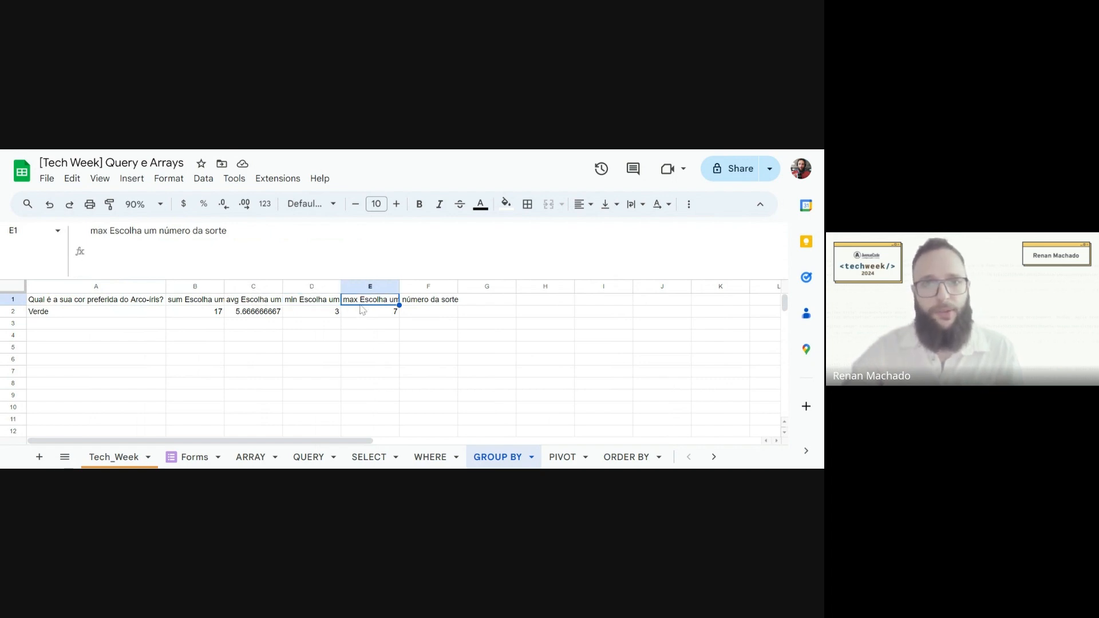
pyautogui.click(270, 298)
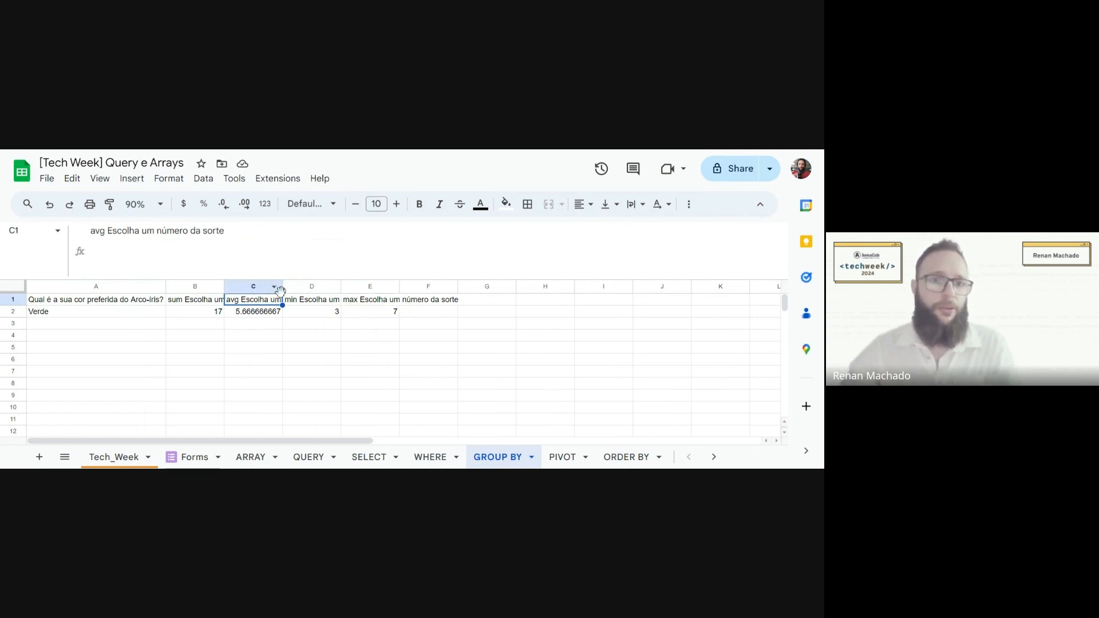
pyautogui.click(407, 301)
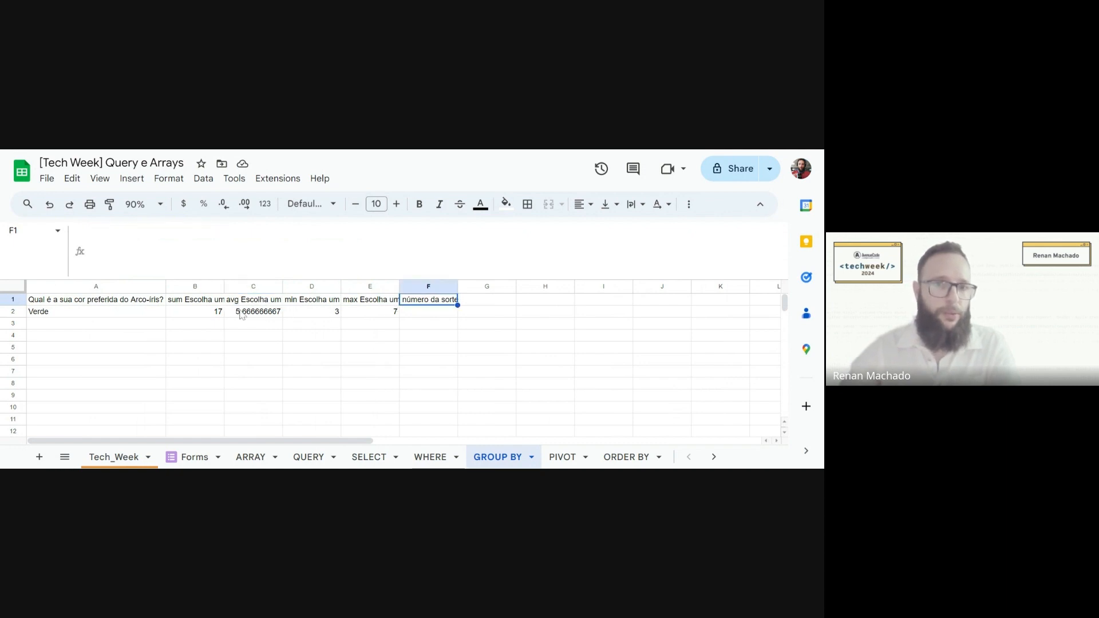
pyautogui.click(132, 314)
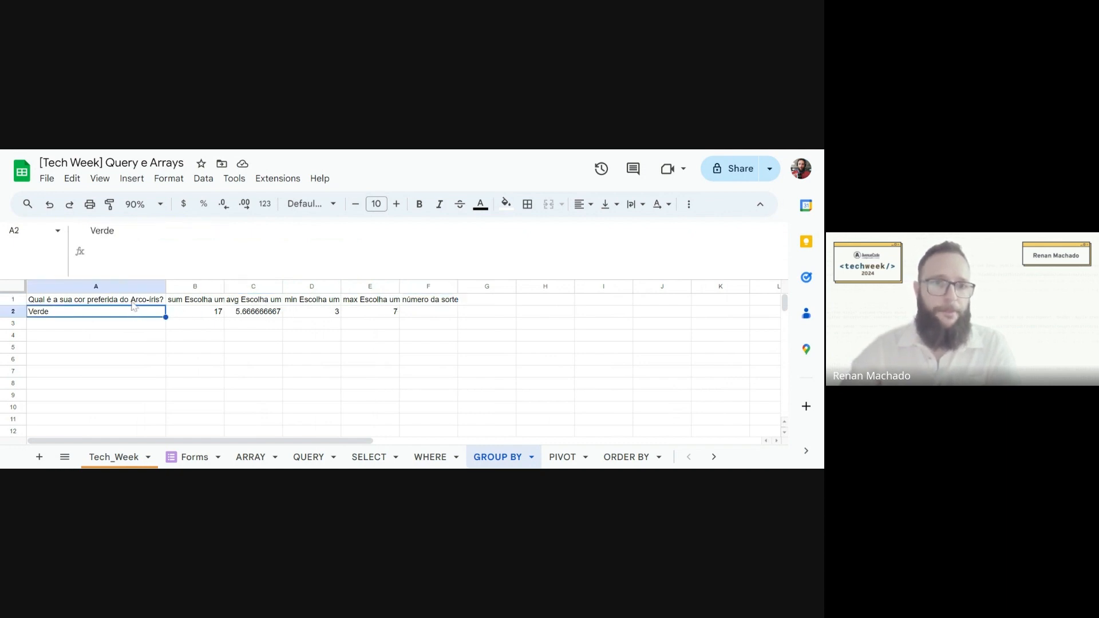
pyautogui.click(133, 302)
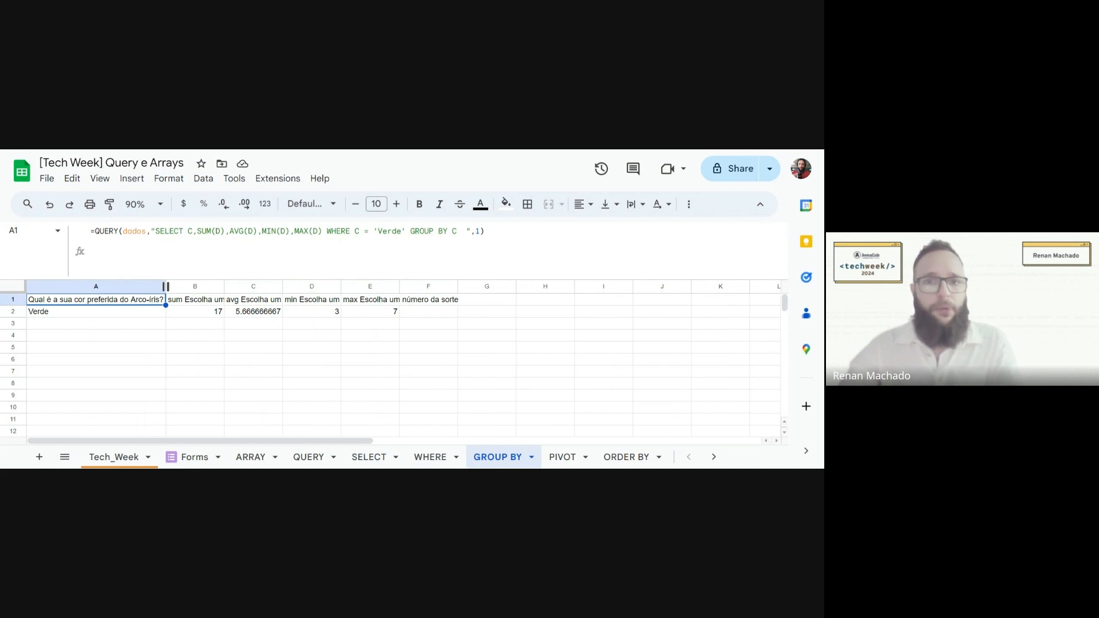
# - Try extending the grouping to GROUP BY C, D in A1's query, commit the formula and reselect A1
pyautogui.click(456, 230)
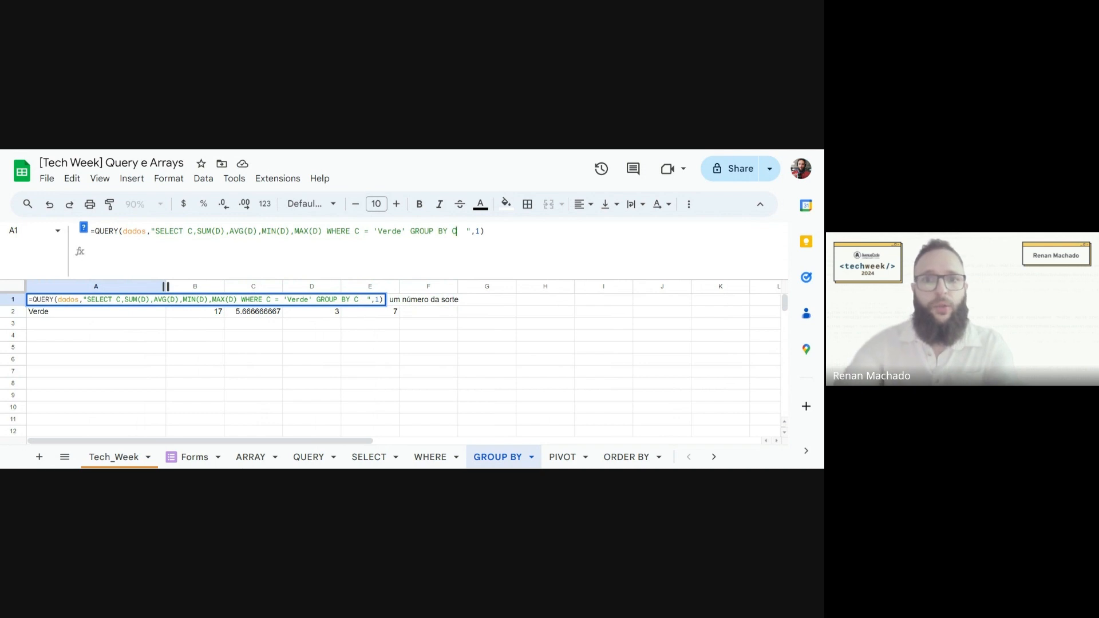
pyautogui.write(', D')
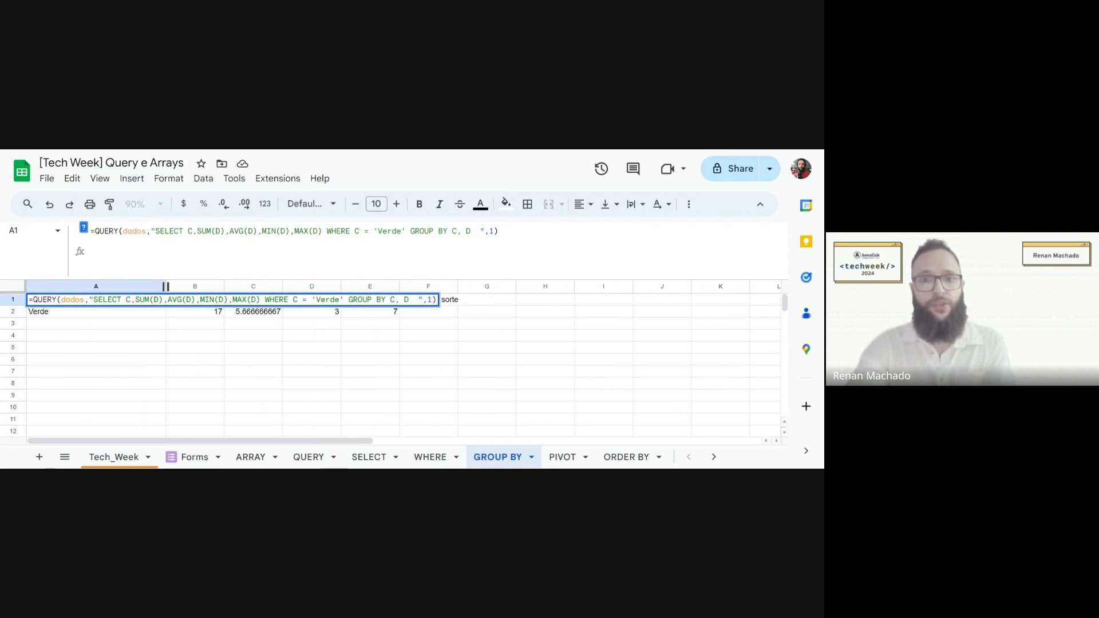
pyautogui.press('Return')
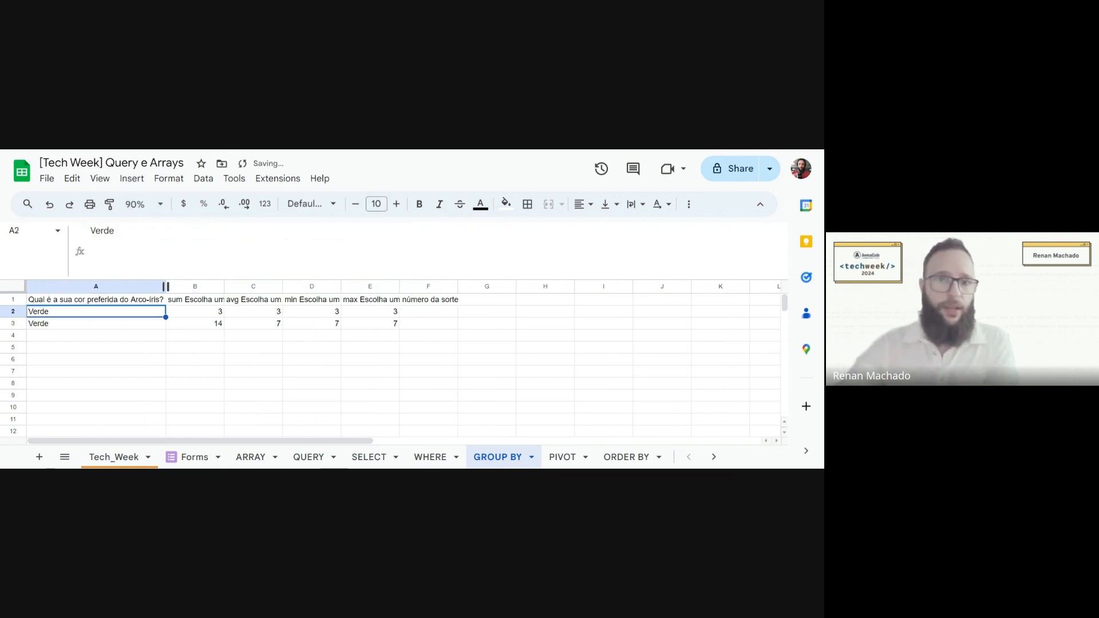
pyautogui.press('Up')
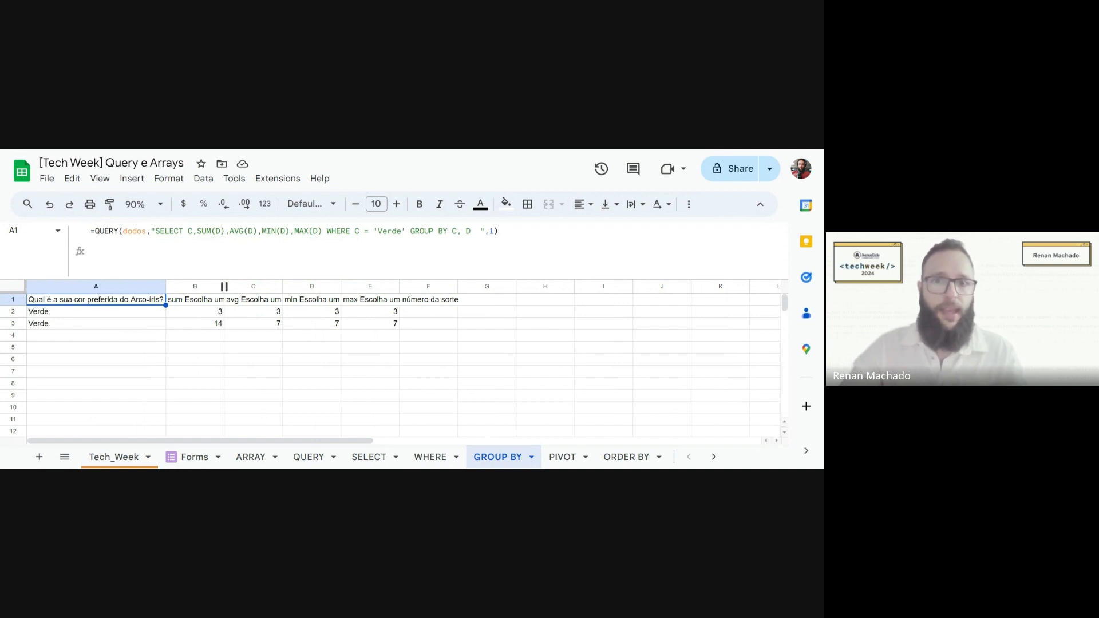
pyautogui.click(471, 231)
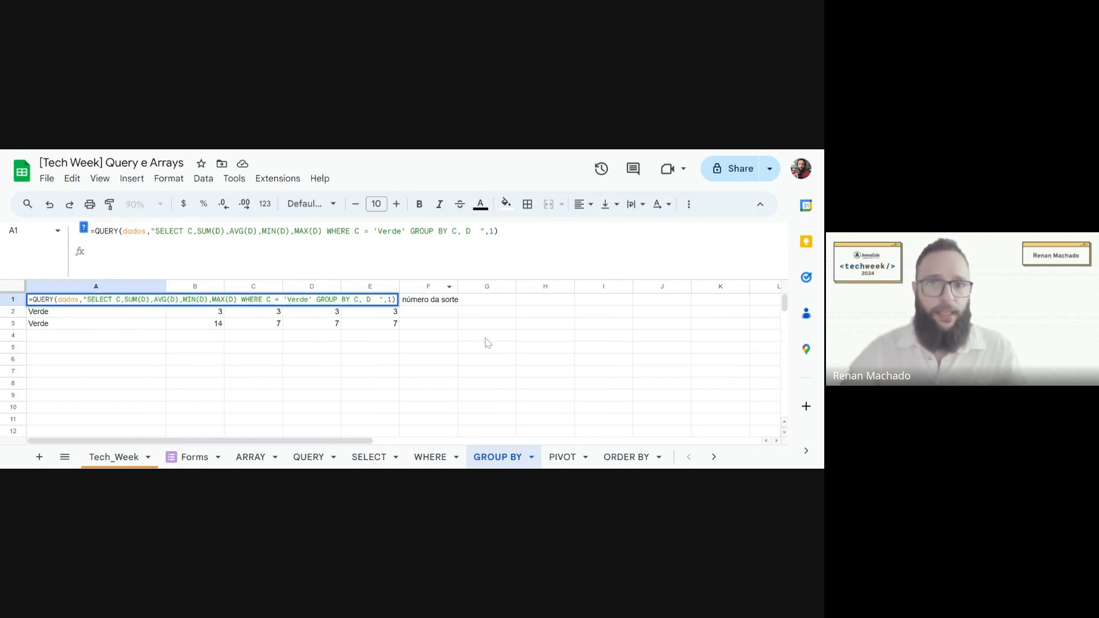
pyautogui.click(487, 314)
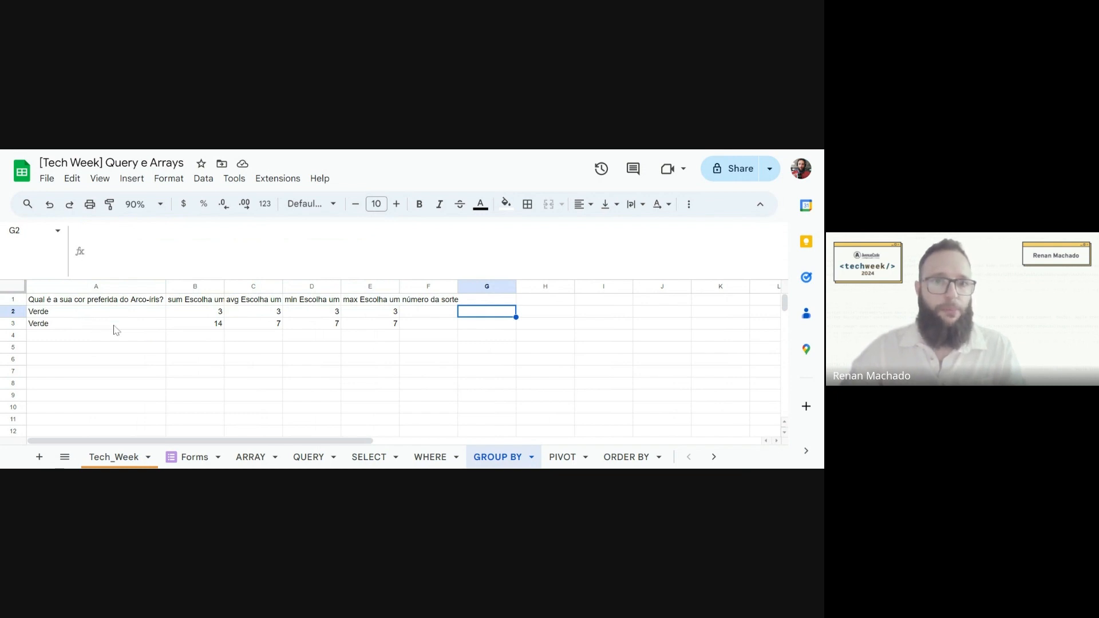
pyautogui.click(143, 301)
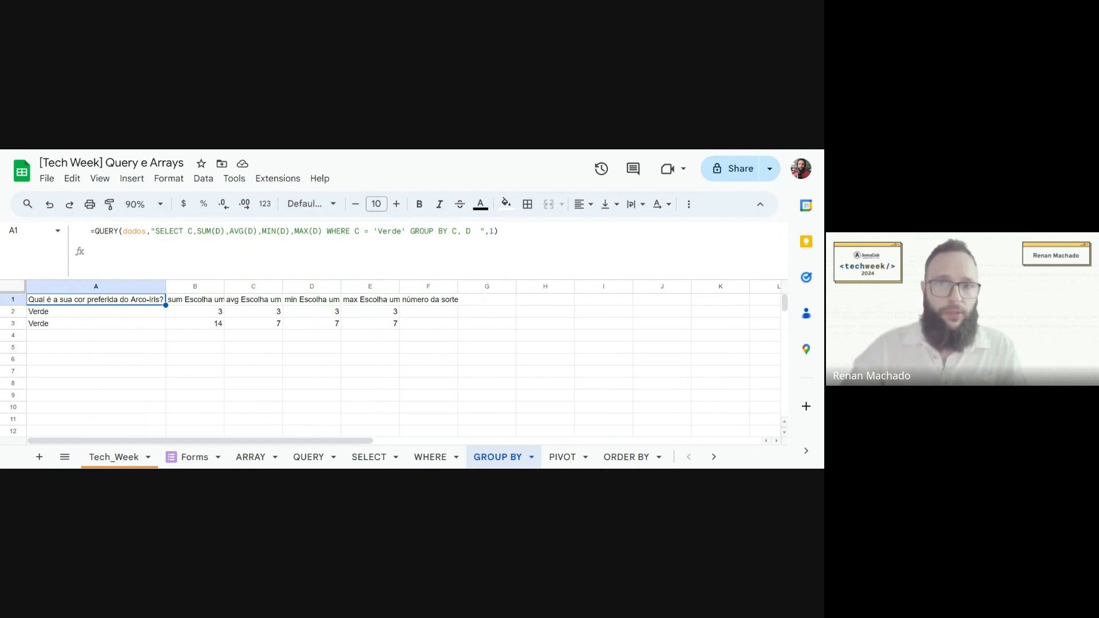
# - Remove D from the GROUP BY clause in A1's query, commit the formula and reselect A1
pyautogui.click(475, 232)
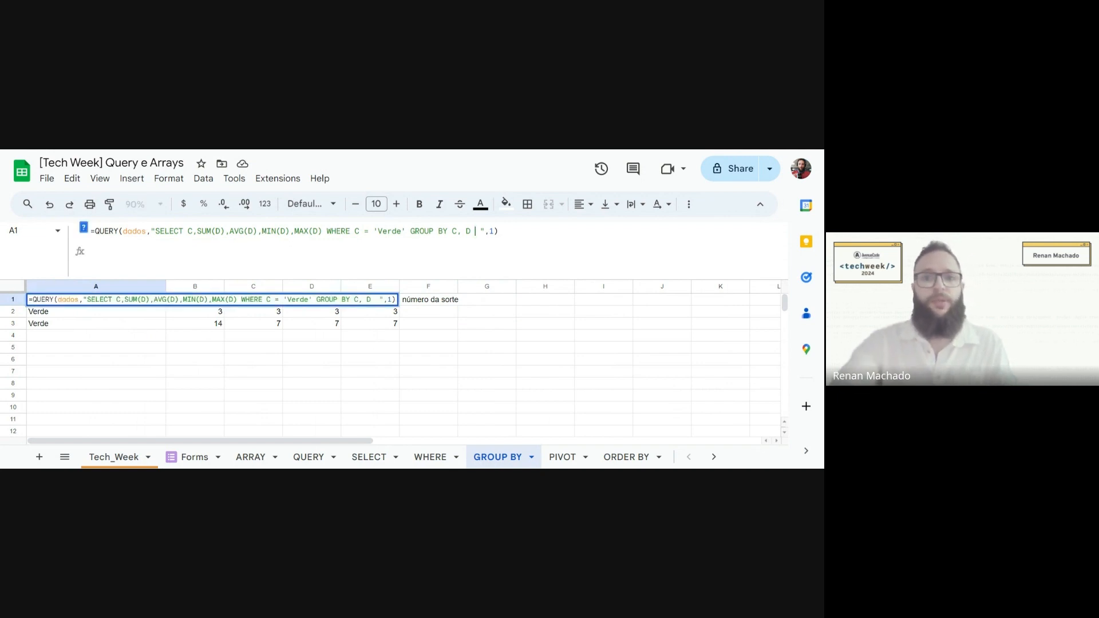
pyautogui.press('BackSpace')
pyautogui.press('BackSpace')
pyautogui.press('BackSpace')
pyautogui.press('BackSpace')
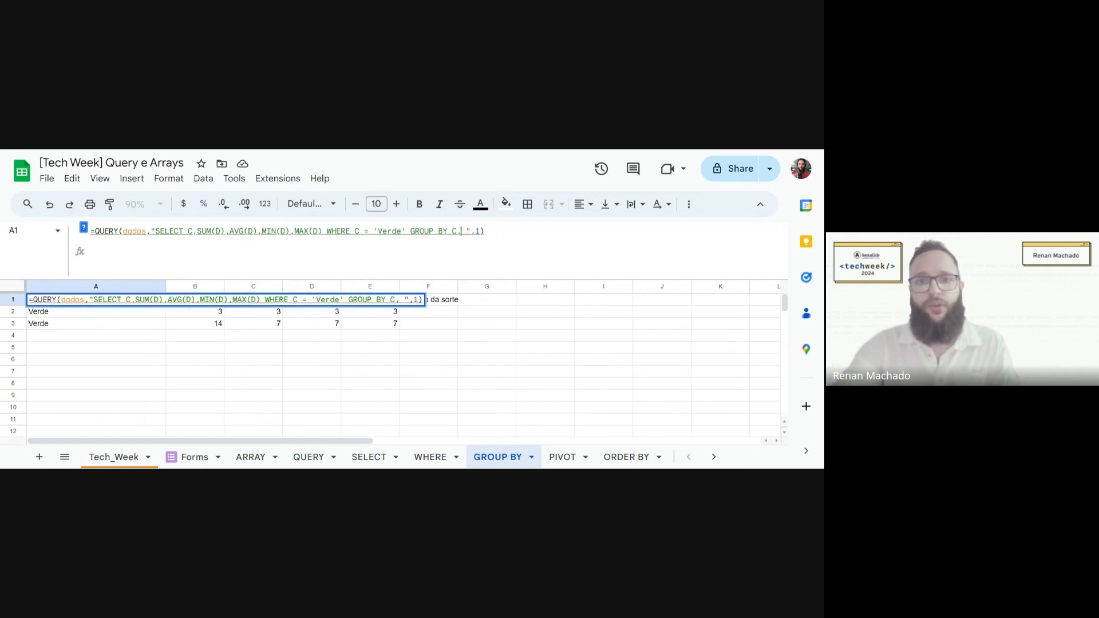
pyautogui.press('Return')
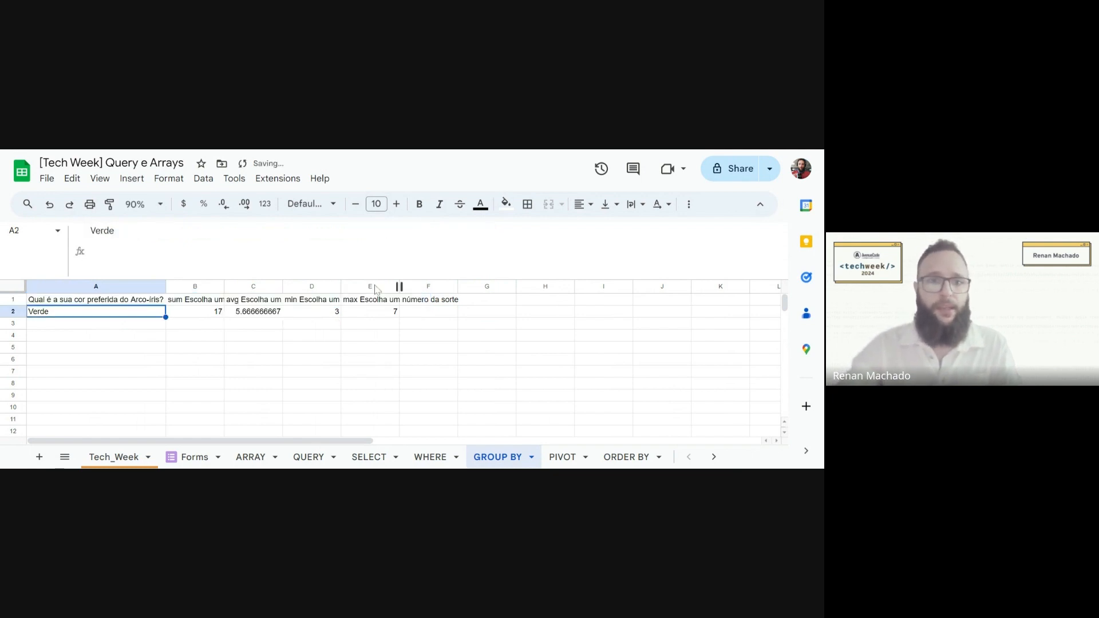
pyautogui.click(134, 303)
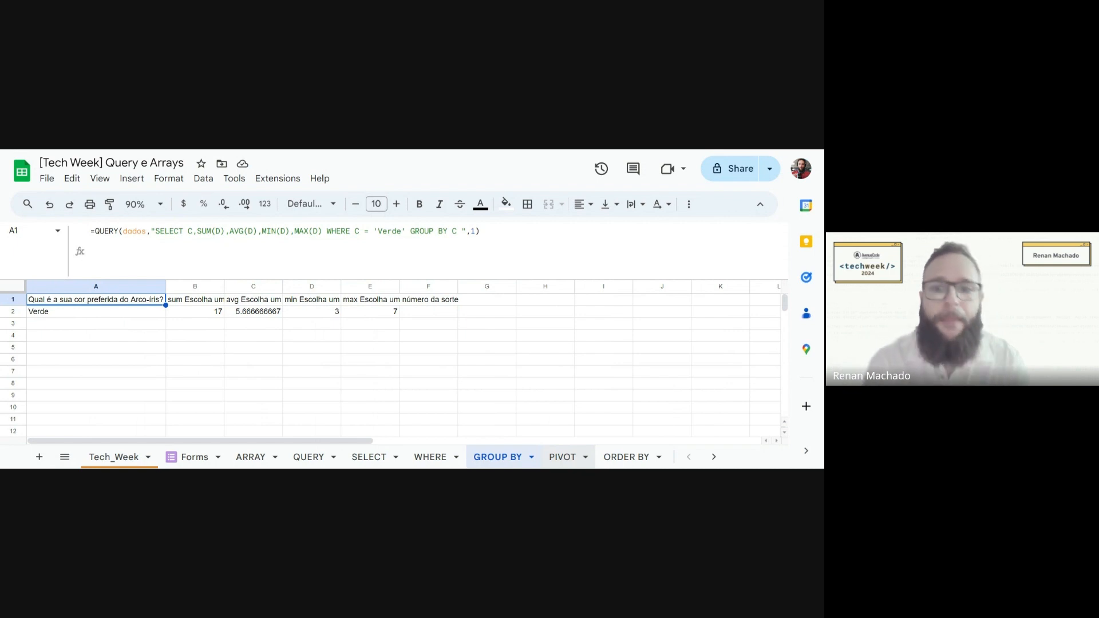
# - Switch to the PIVOT sheet at its first rows
pyautogui.click(563, 456)
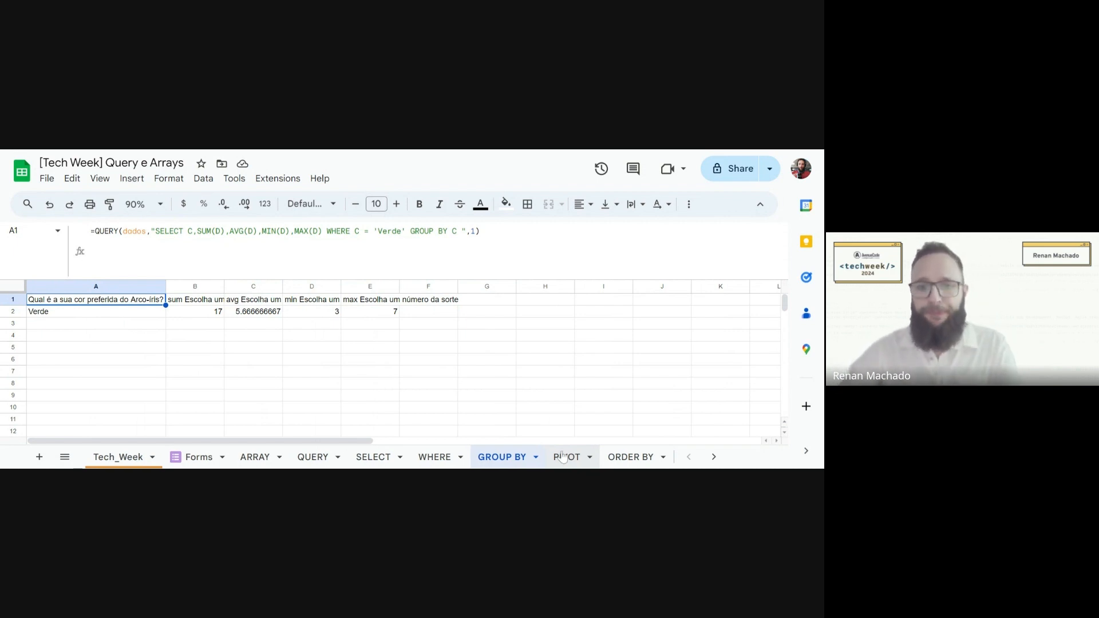
pyautogui.click(563, 457)
pyautogui.scroll(-2, 604, 412)
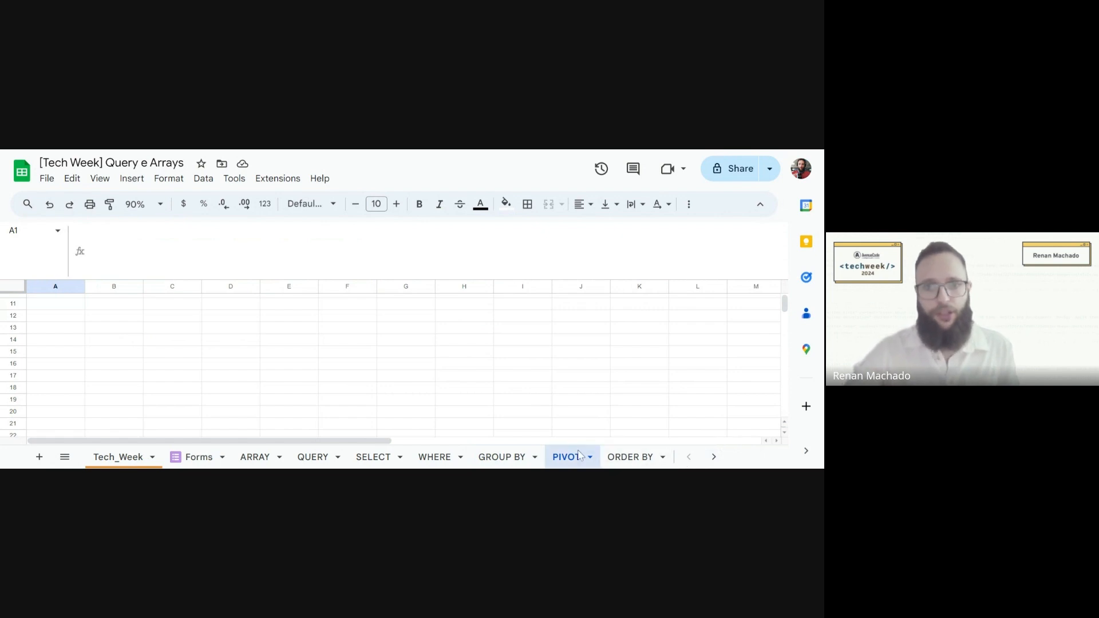
pyautogui.scroll(3, 172, 344)
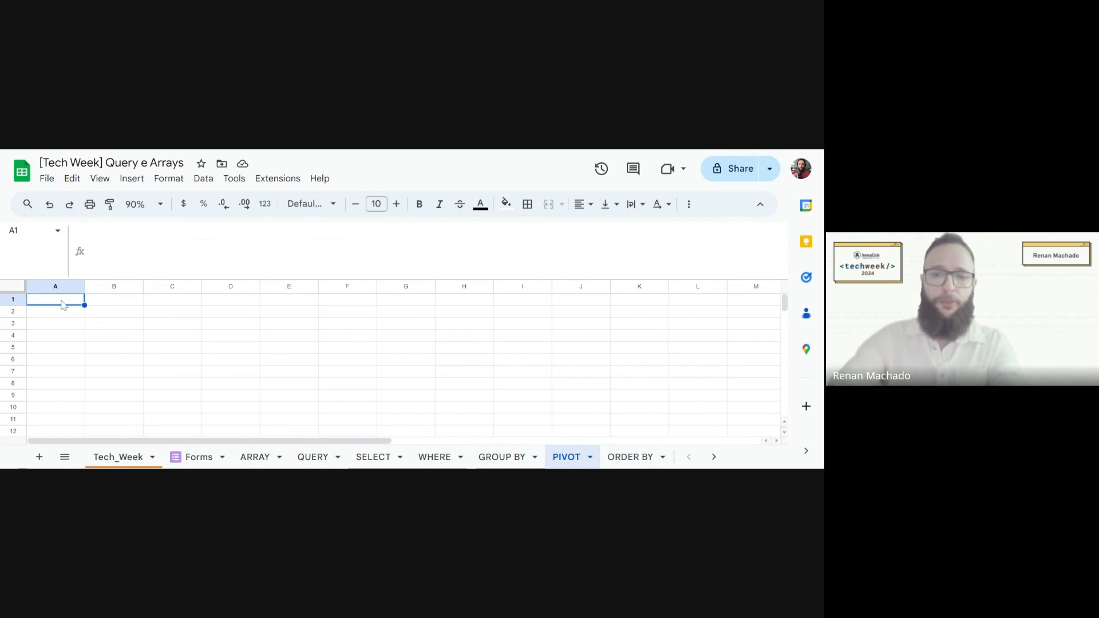
# - Begin a formula in A1 of the PIVOT sheet with =QUERY(dados,"SELECT B
pyautogui.write('=dod')
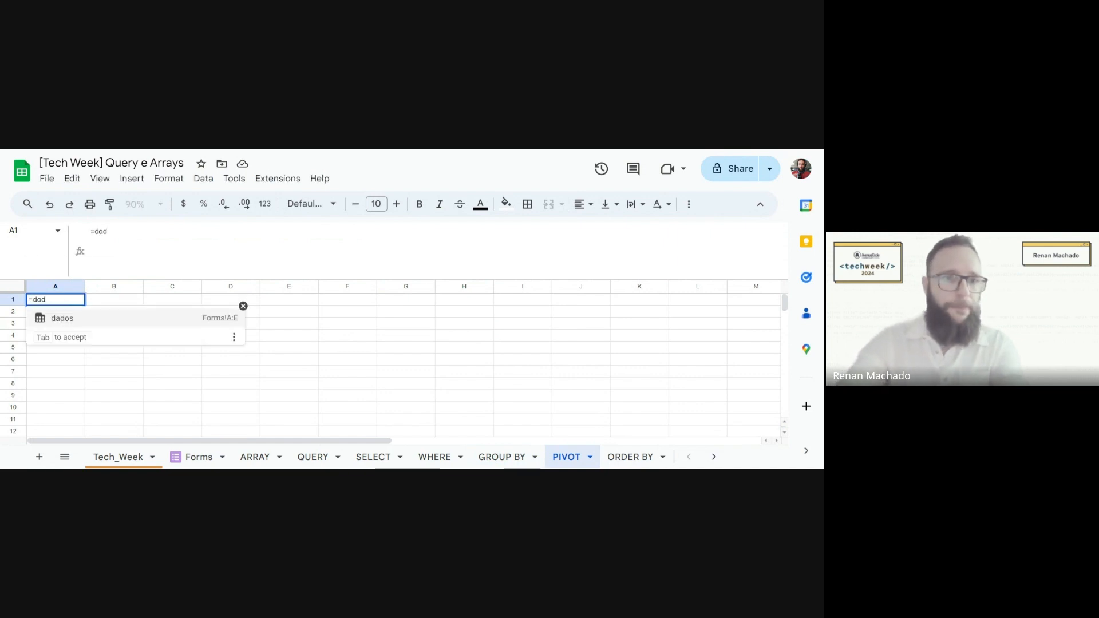
pyautogui.press('Tab')
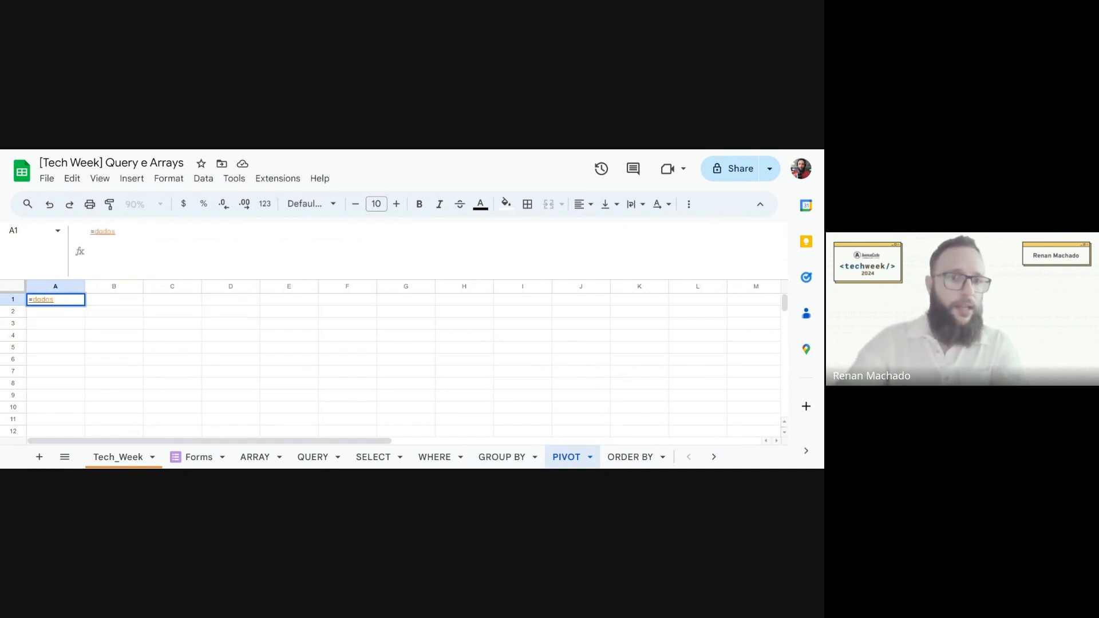
pyautogui.press('BackSpace')
pyautogui.press('BackSpace')
pyautogui.press('BackSpace')
pyautogui.press('BackSpace')
pyautogui.press('BackSpace')
pyautogui.write('QU')
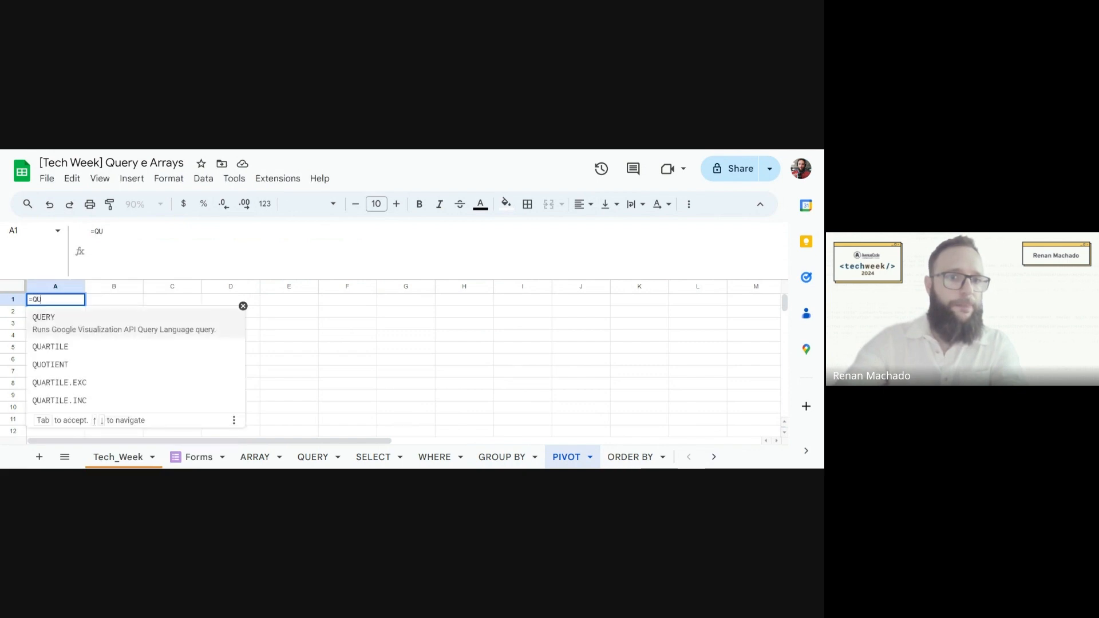
pyautogui.write('ERY(dados,')
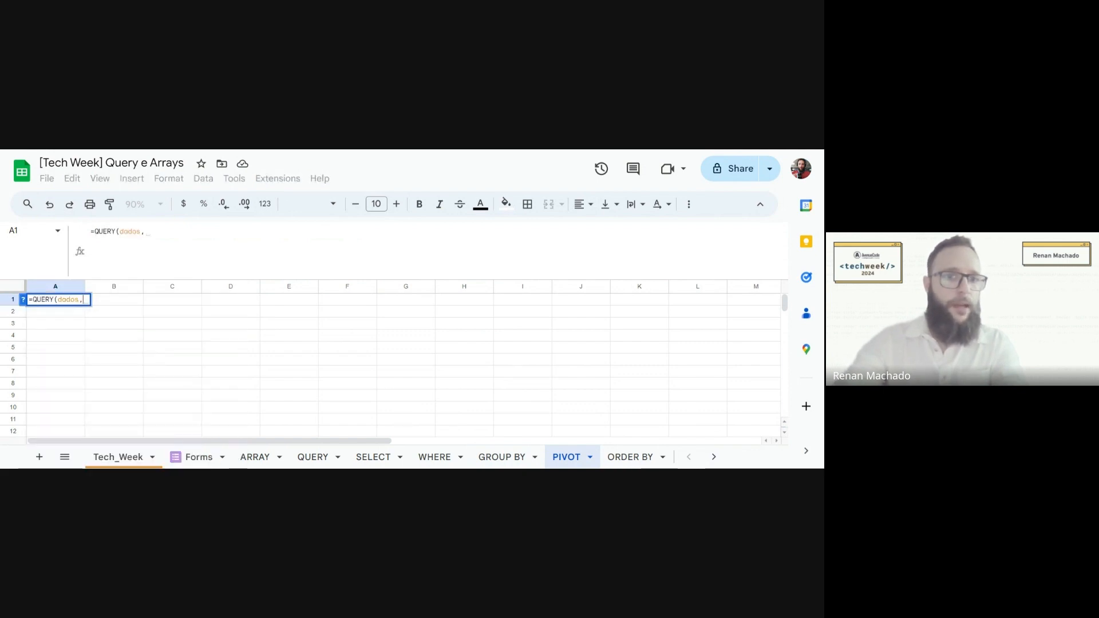
pyautogui.write('"SELECT')
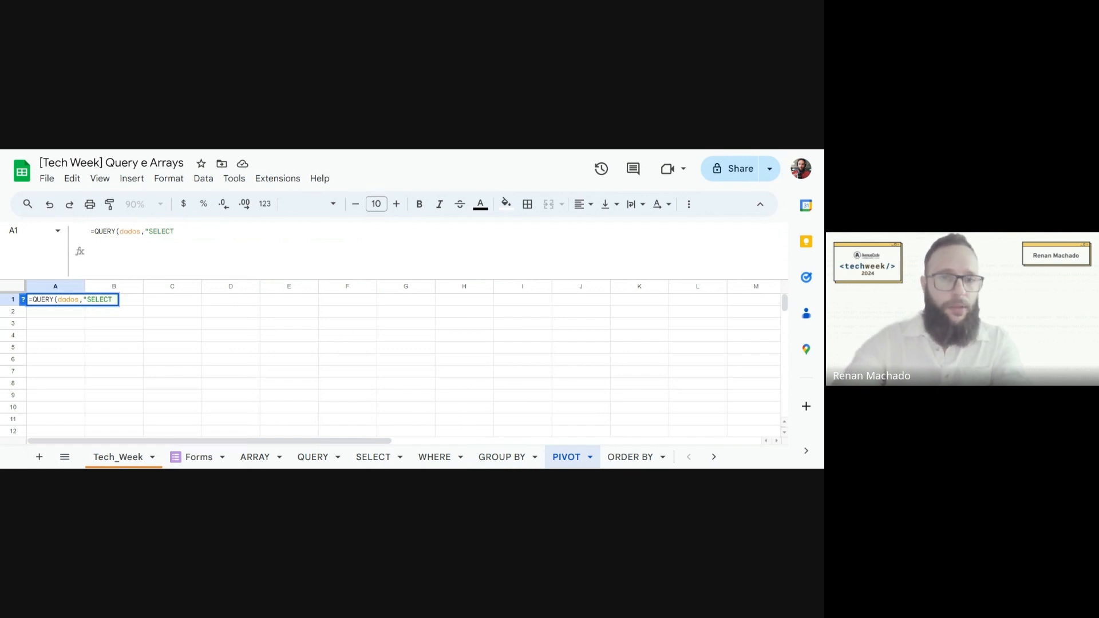
pyautogui.write(' B')
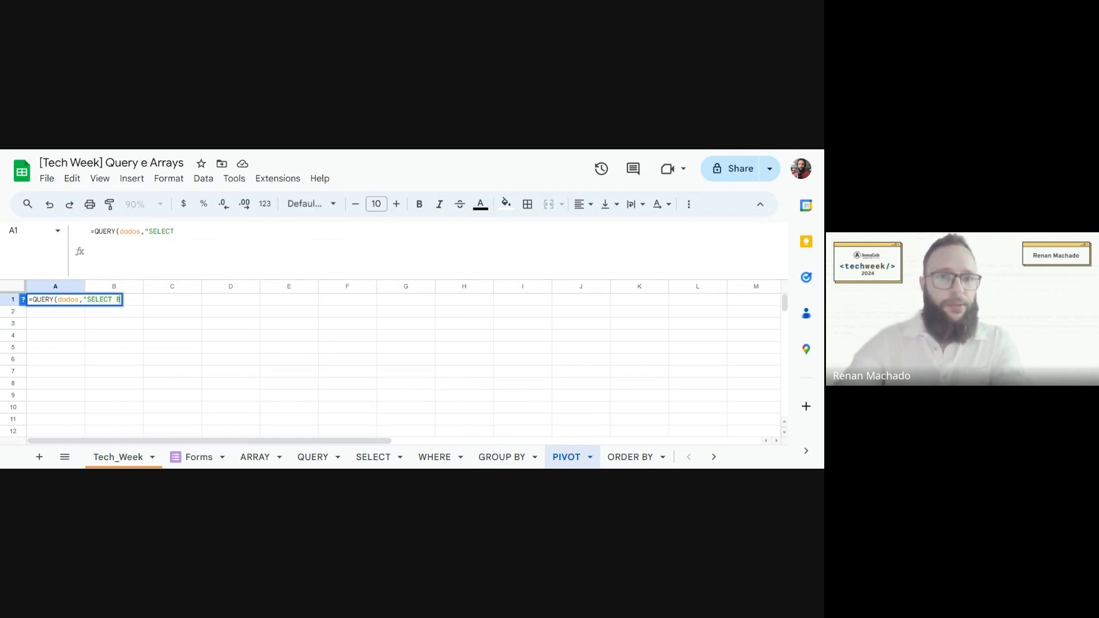
# - Extend the QUERY formula in A1 to select columns B,C,D and add a second line reading WHERE D> 2
pyautogui.write(',C,D')
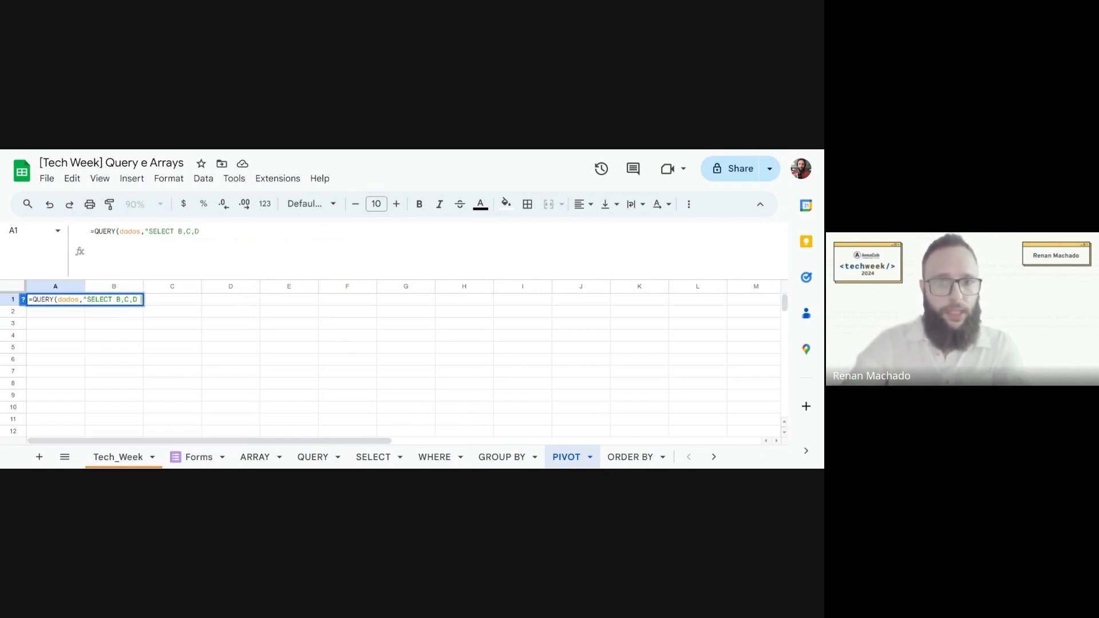
pyautogui.press('BackSpace')
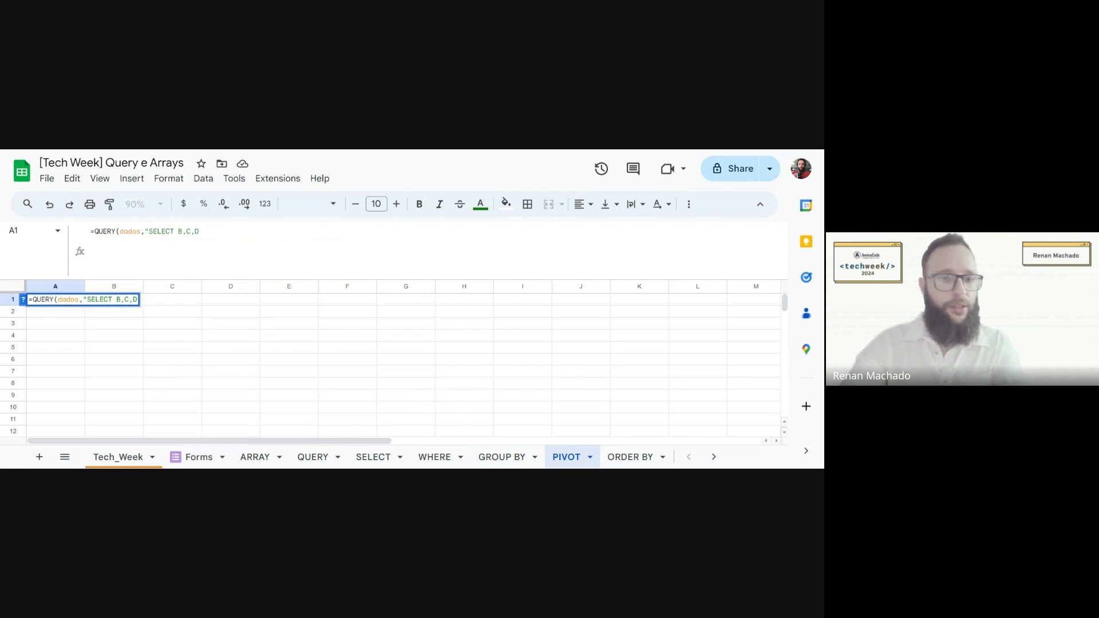
pyautogui.hotkey('alt', 'Return')
pyautogui.write('WHERE')
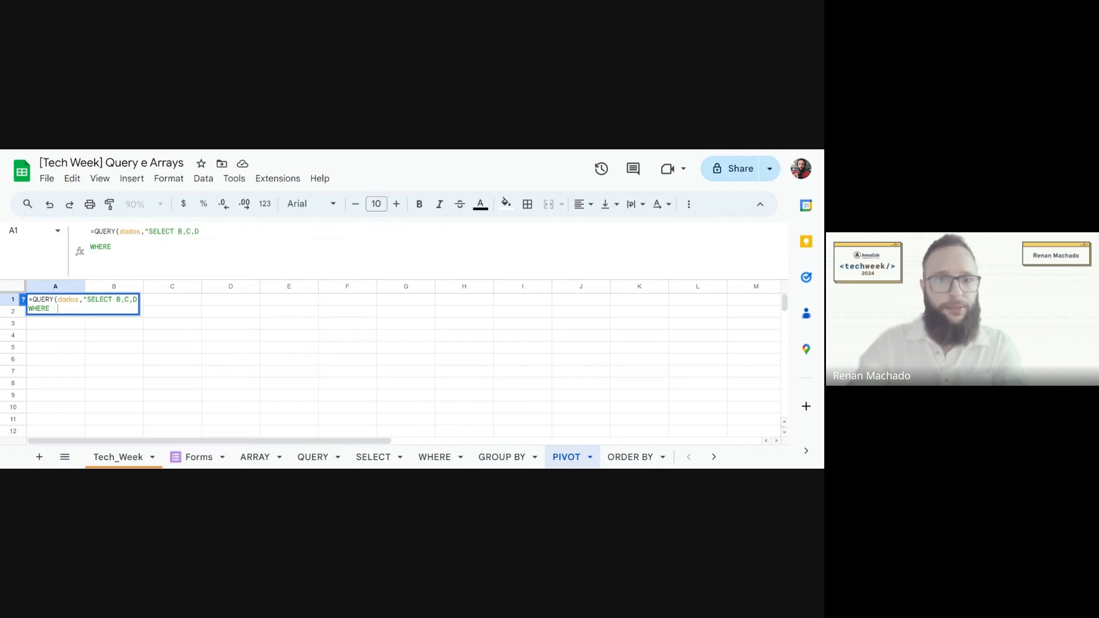
pyautogui.write('  D> 2')
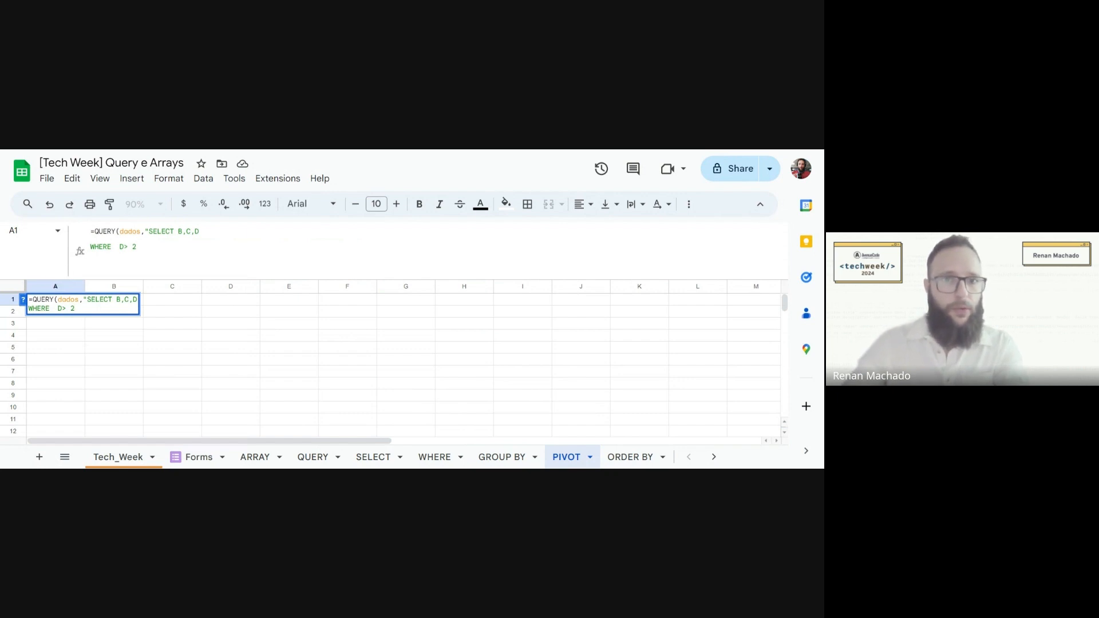
# - Add AVG(D) to the end of the SELECT list in the A1 query
pyautogui.click(211, 232)
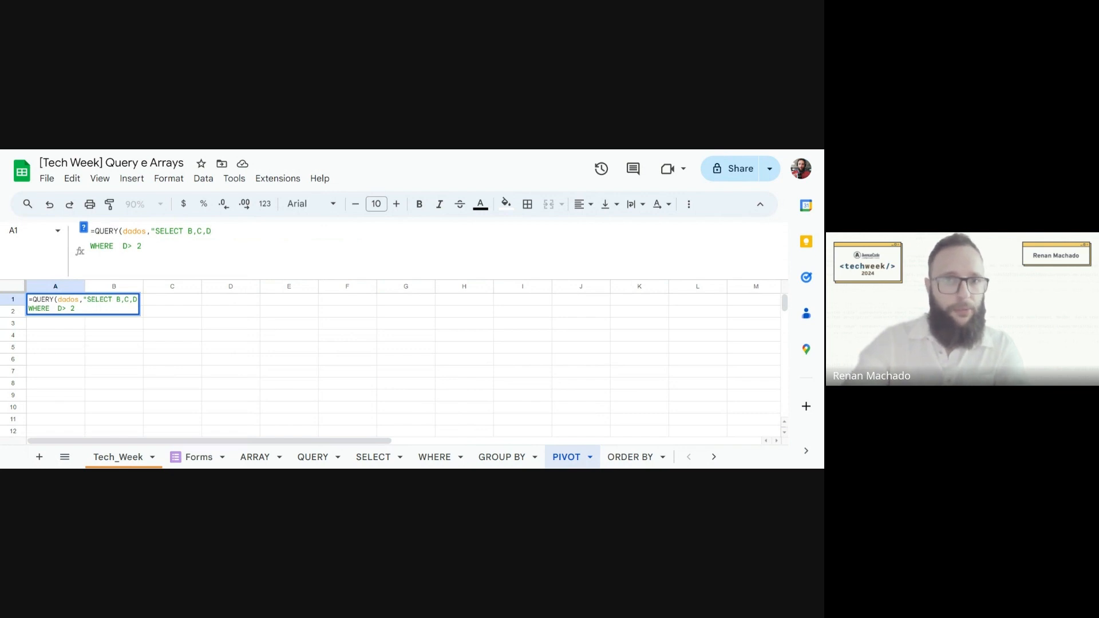
pyautogui.write(',AV')
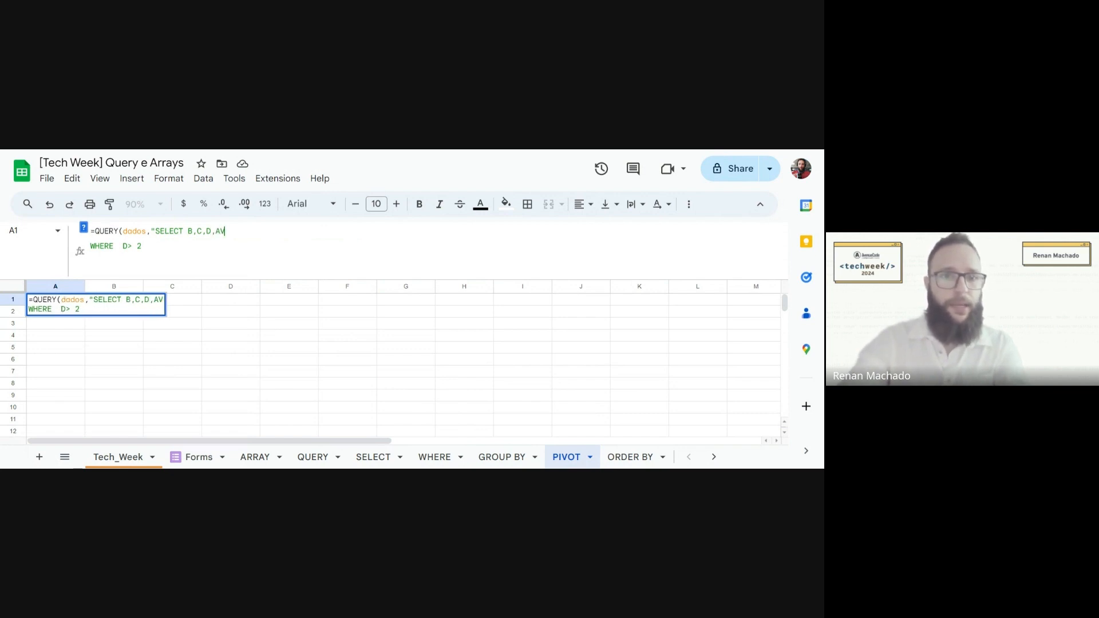
pyautogui.write('G(D)')
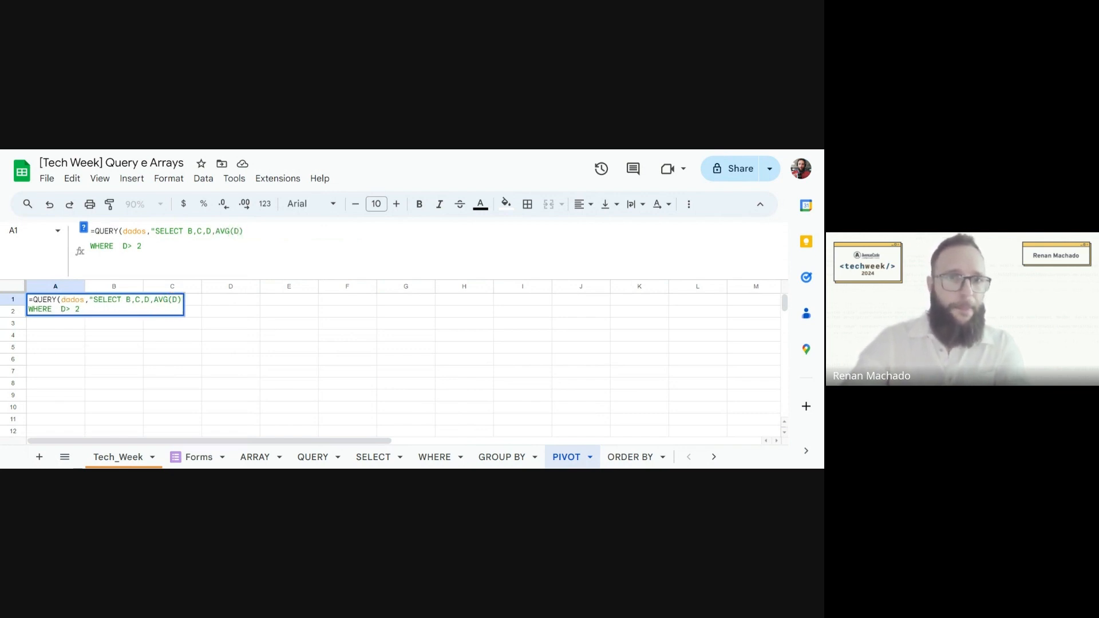
# - Finish the A1 query with GROUP BY B.C.D and a header argument of 1
pyautogui.click(142, 246)
pyautogui.write('GROUP')
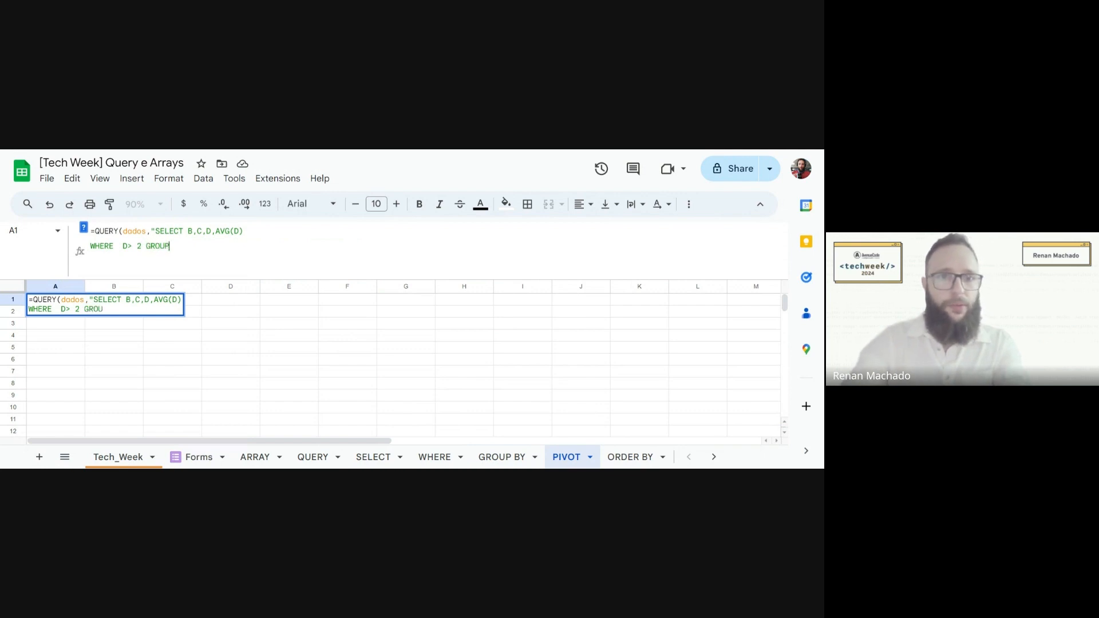
pyautogui.write(' BY ')
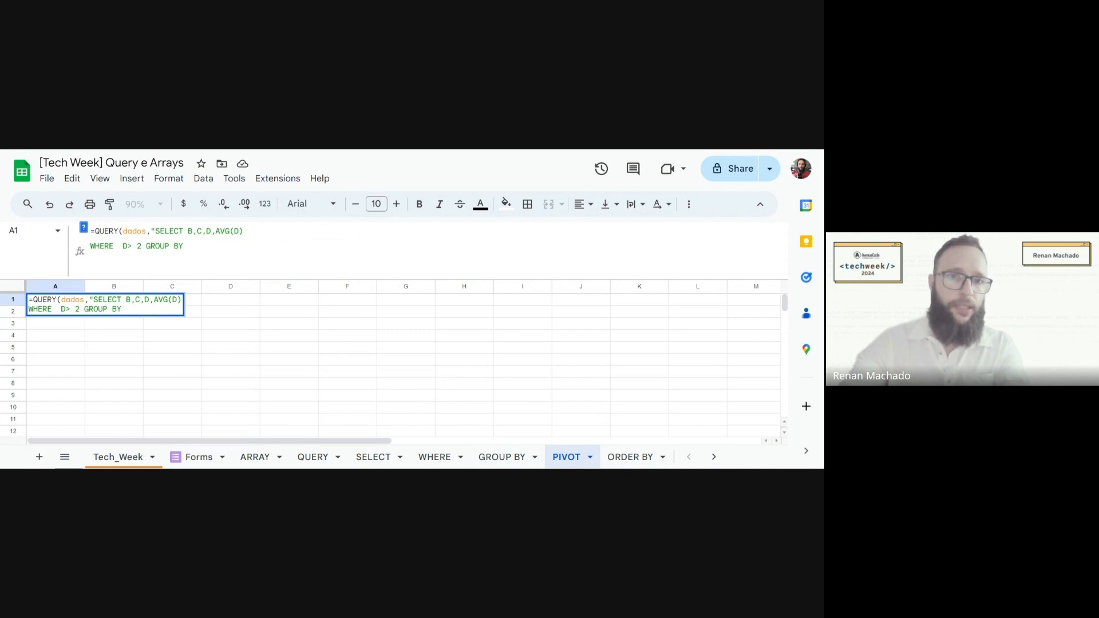
pyautogui.write('B')
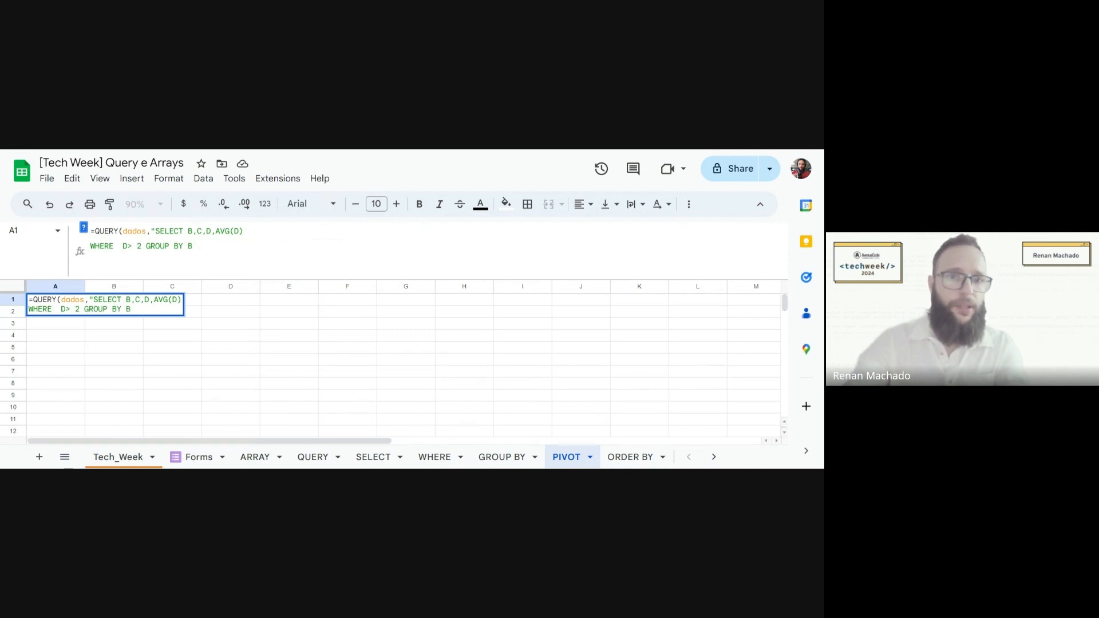
pyautogui.write('.C.D')
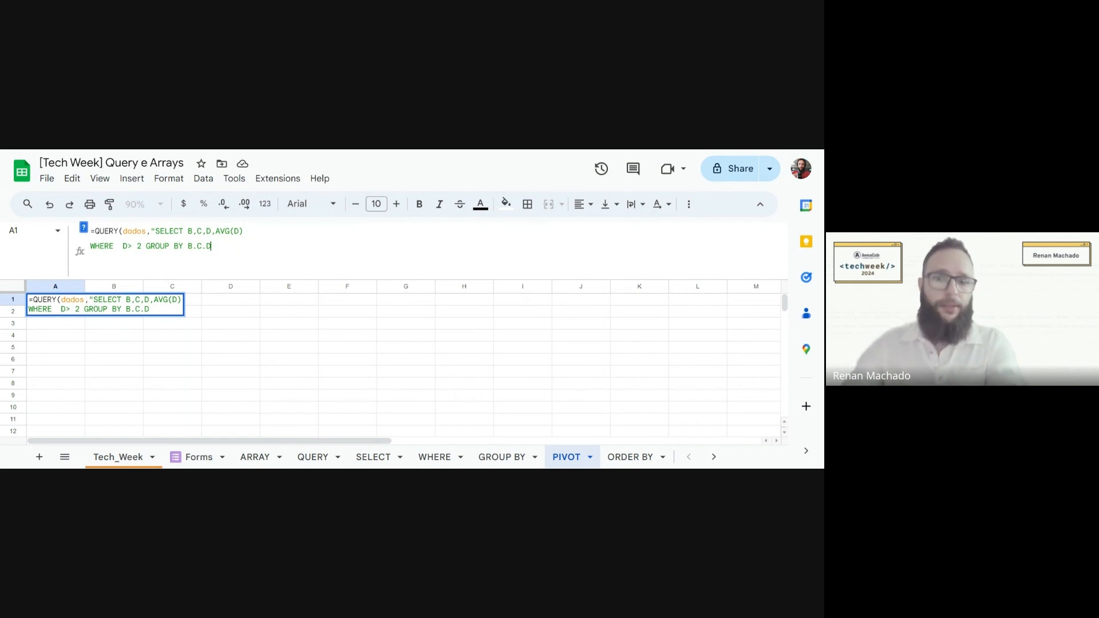
pyautogui.write('"')
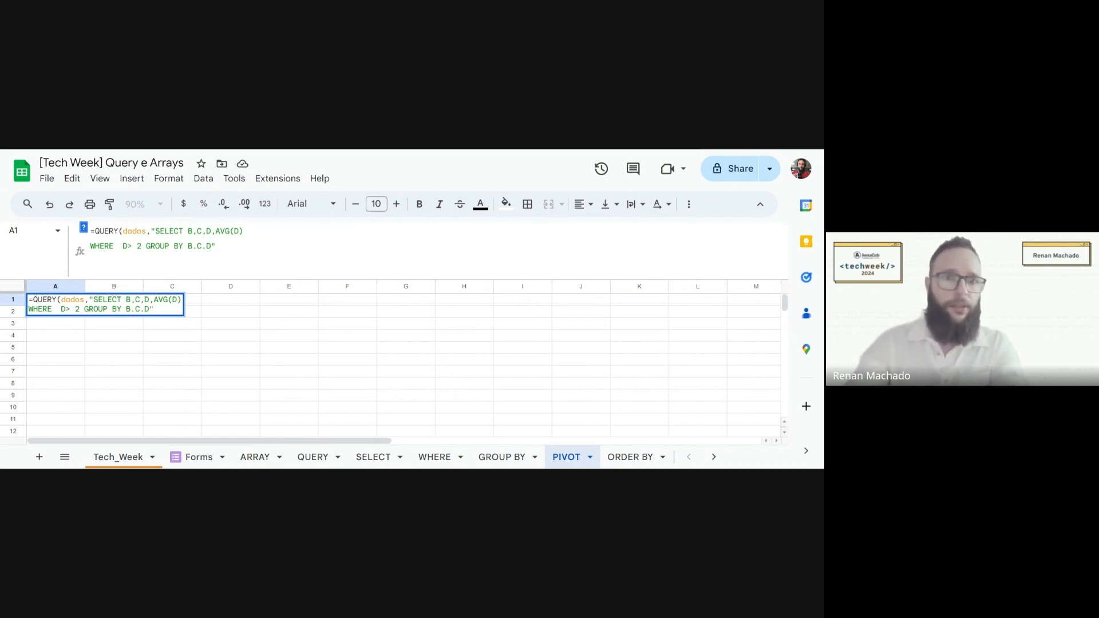
pyautogui.write(',1)')
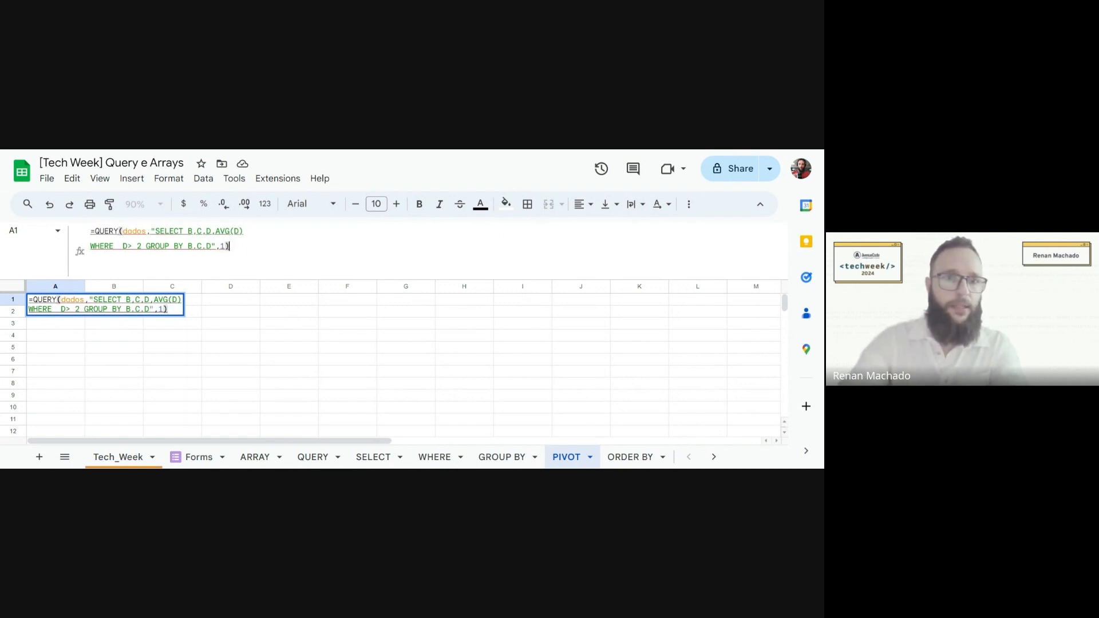
pyautogui.press('Return')
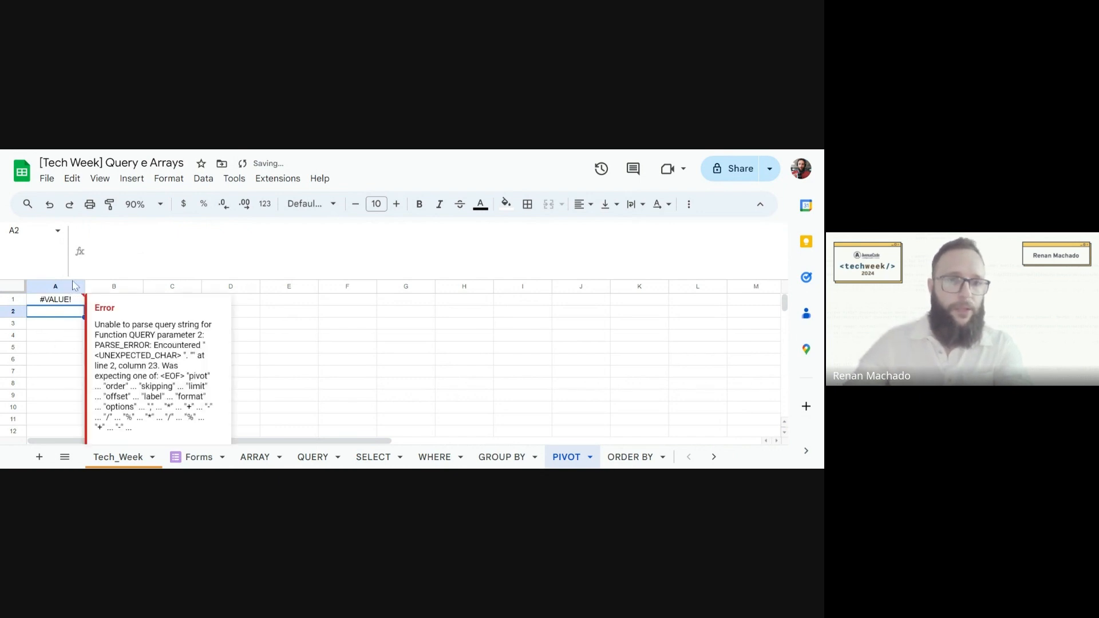
# - Correct the A1 query so its condition reads D > 2 and its grouping uses commas: GROUP BY B,C,D
pyautogui.click(71, 299)
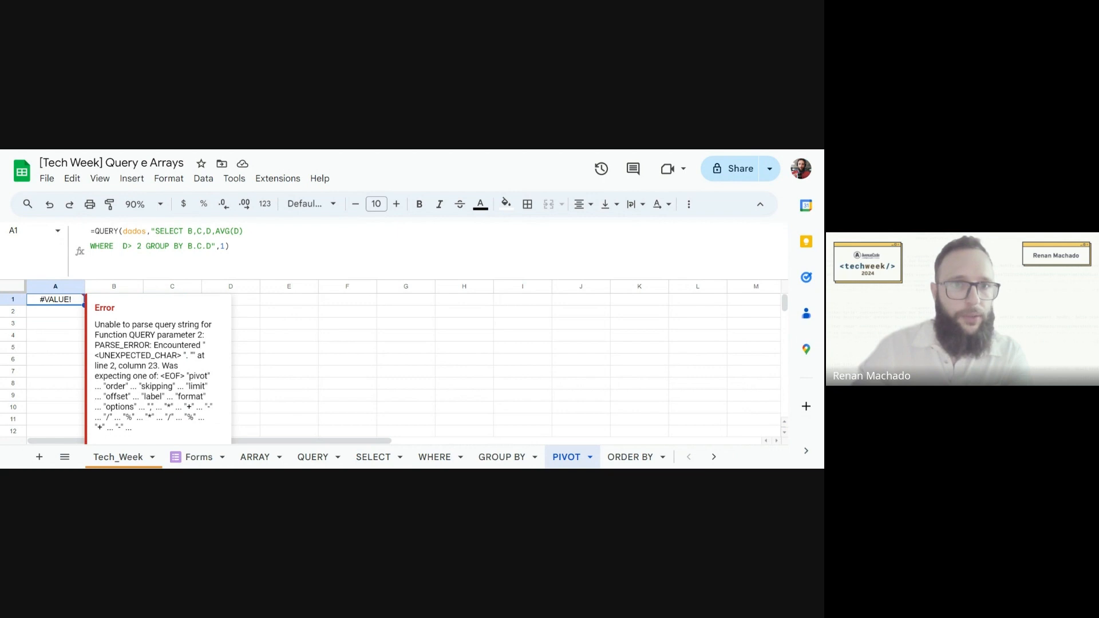
pyautogui.press('Return')
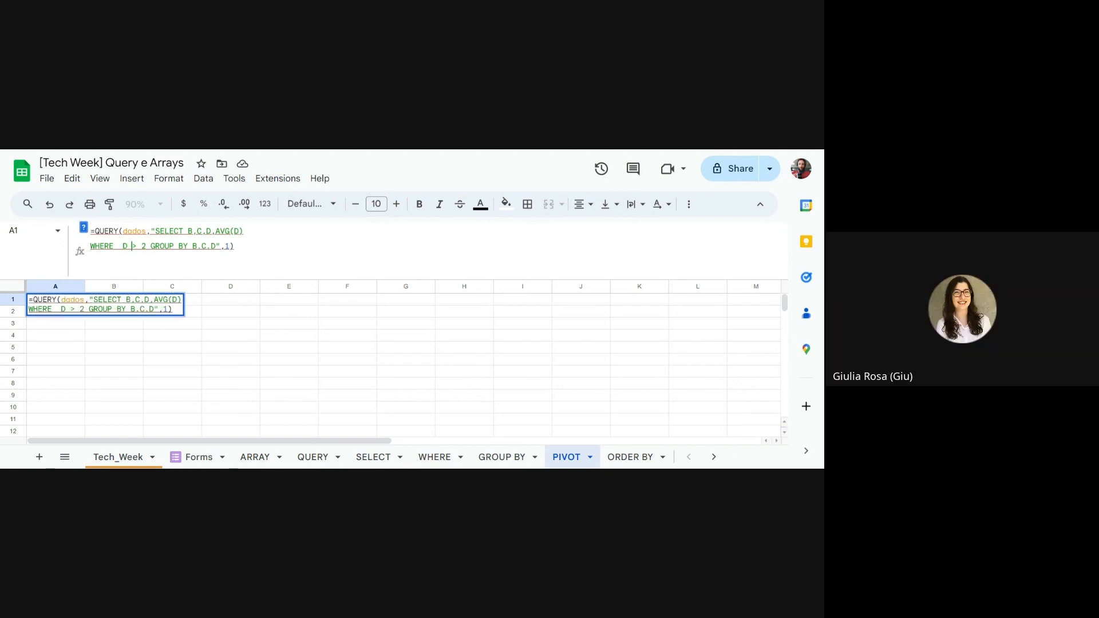
pyautogui.click(234, 246)
pyautogui.click(211, 246)
pyautogui.click(201, 246)
pyautogui.press('BackSpace')
pyautogui.write(',')
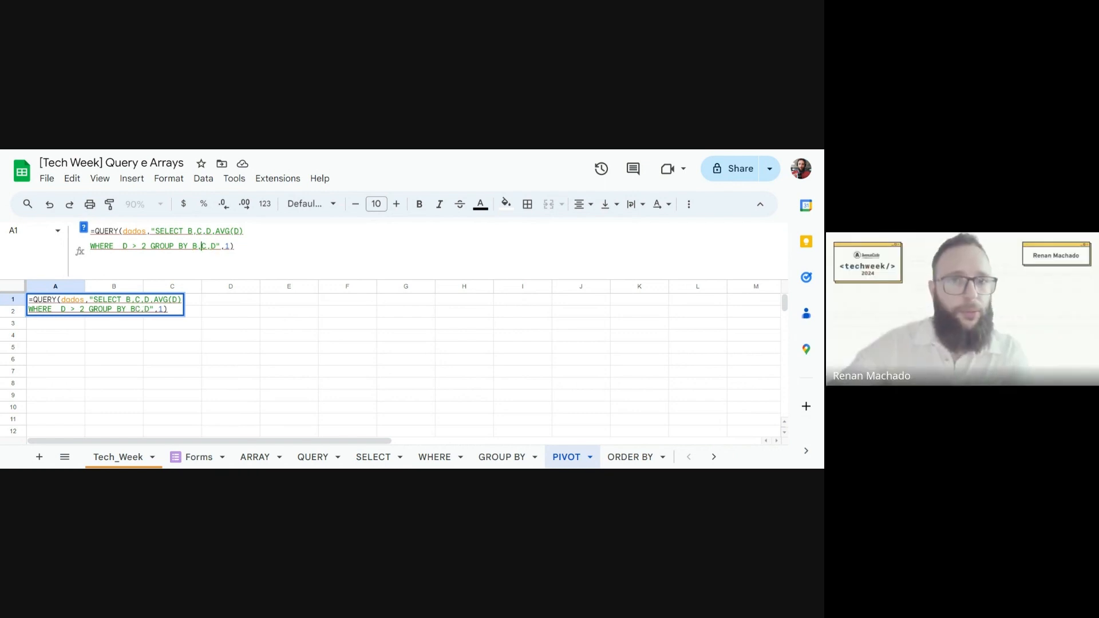
pyautogui.press('Return')
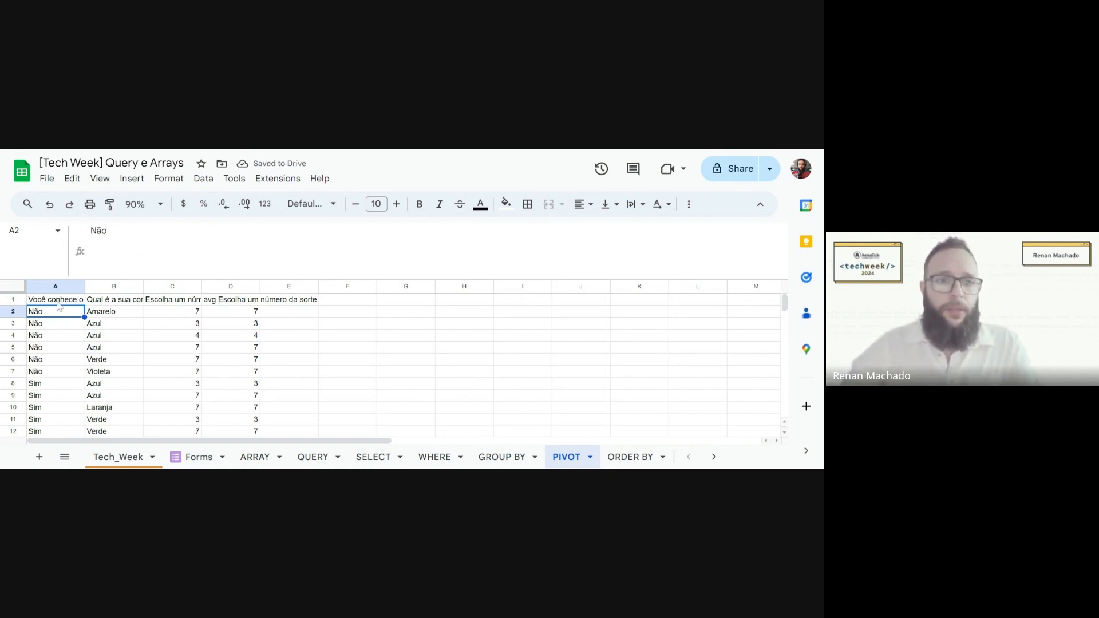
# - Widen column D of the query result
pyautogui.click(62, 304)
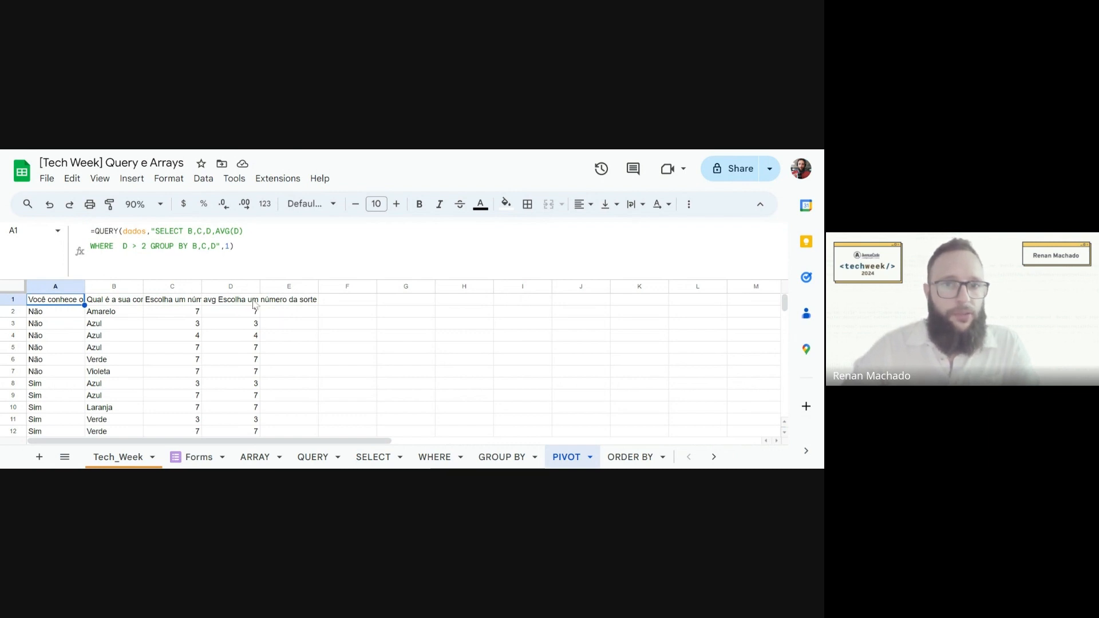
pyautogui.moveTo(265, 290); pyautogui.dragTo(293, 289)
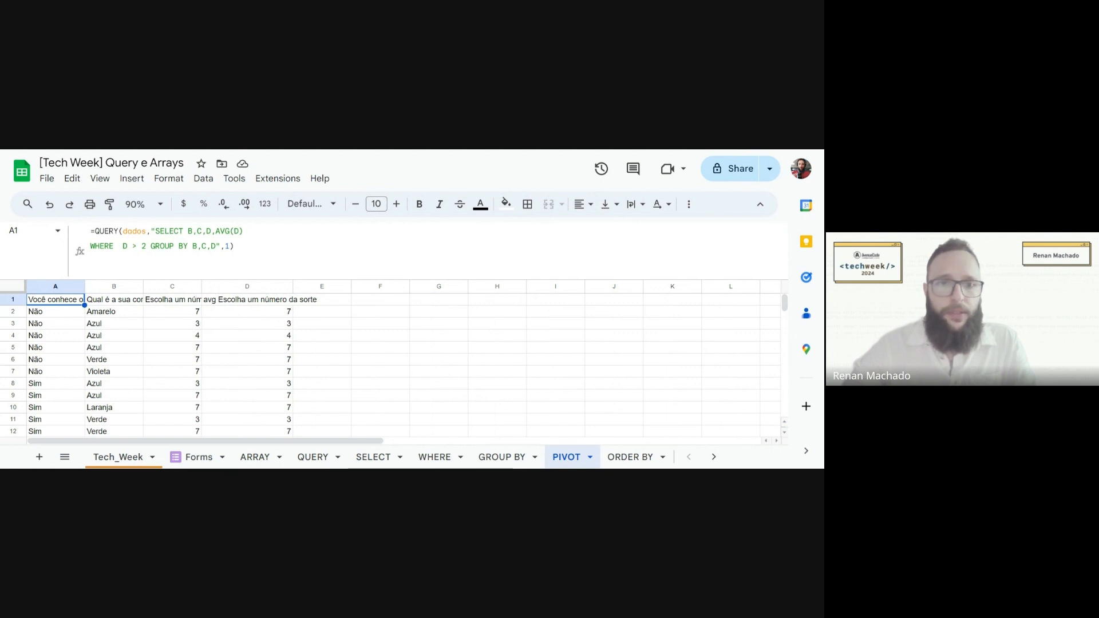
# - Remove column B from both the SELECT list and the GROUP BY clause of the A1 query
pyautogui.click(215, 246)
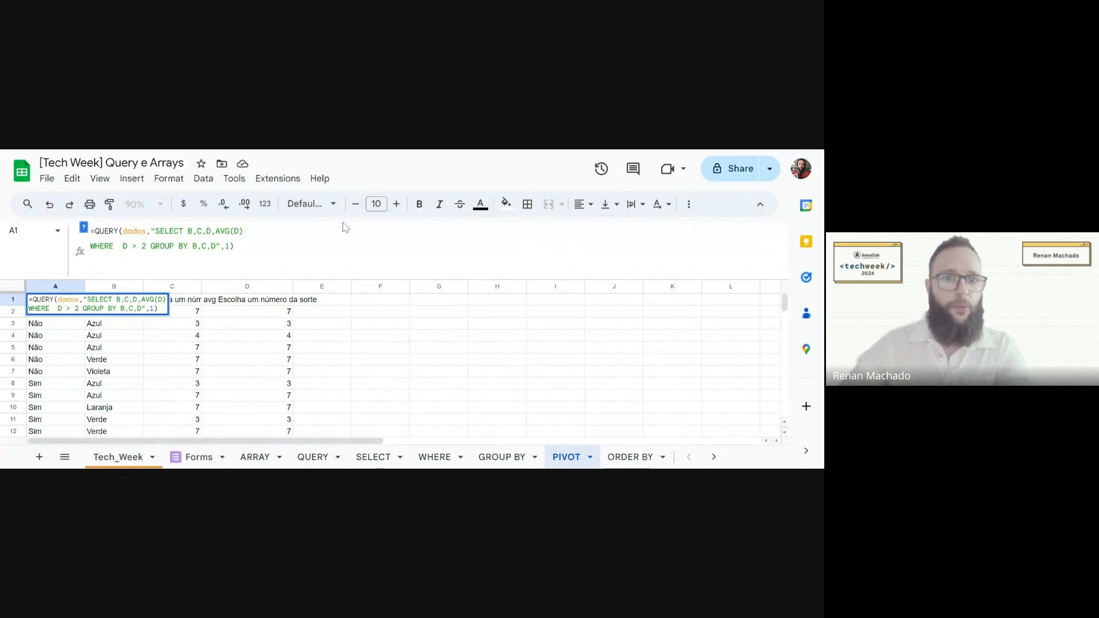
pyautogui.press('BackSpace')
pyautogui.press('BackSpace')
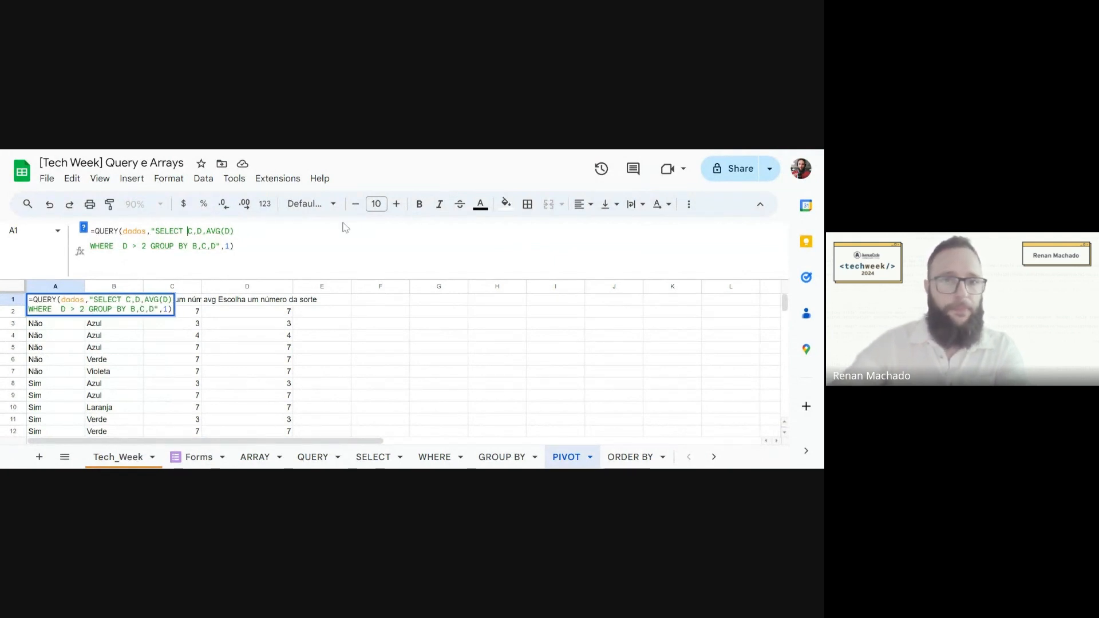
pyautogui.press('Down')
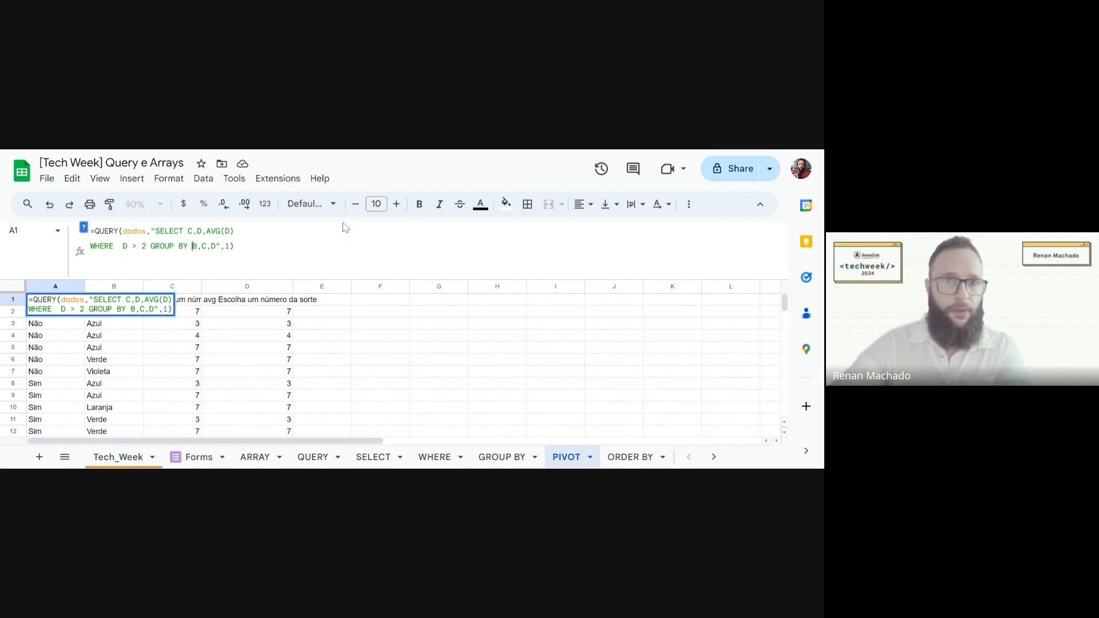
pyautogui.press('BackSpace')
pyautogui.press('BackSpace')
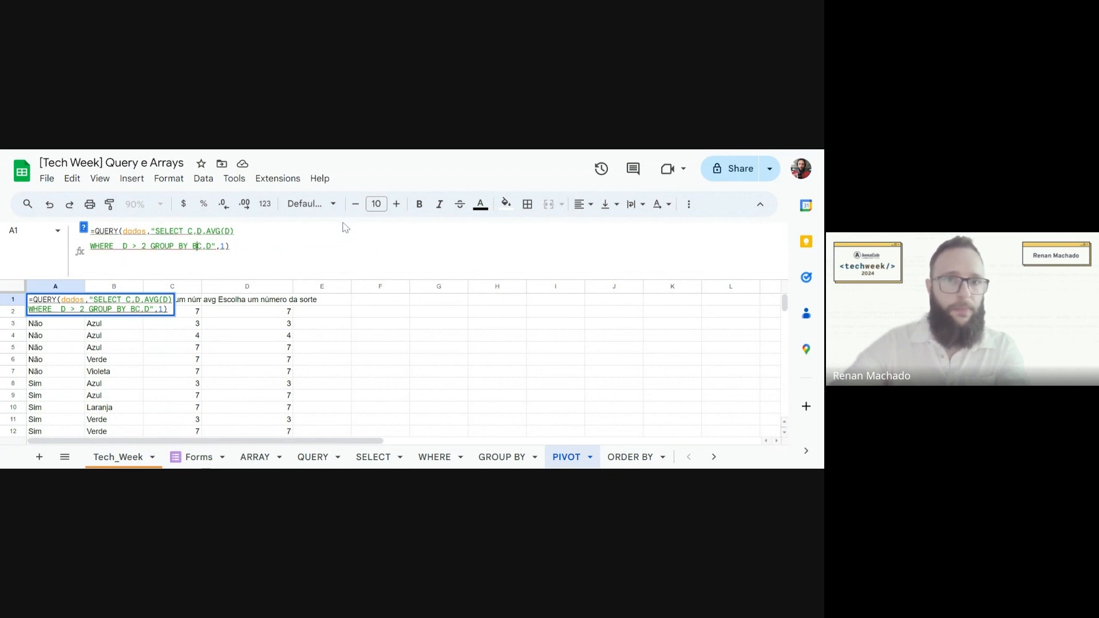
# - Append PIVOT B after the GROUP BY clause of the A1 query
pyautogui.press('Right')
pyautogui.press('Right')
pyautogui.press('Right')
pyautogui.write('PIVOT ')
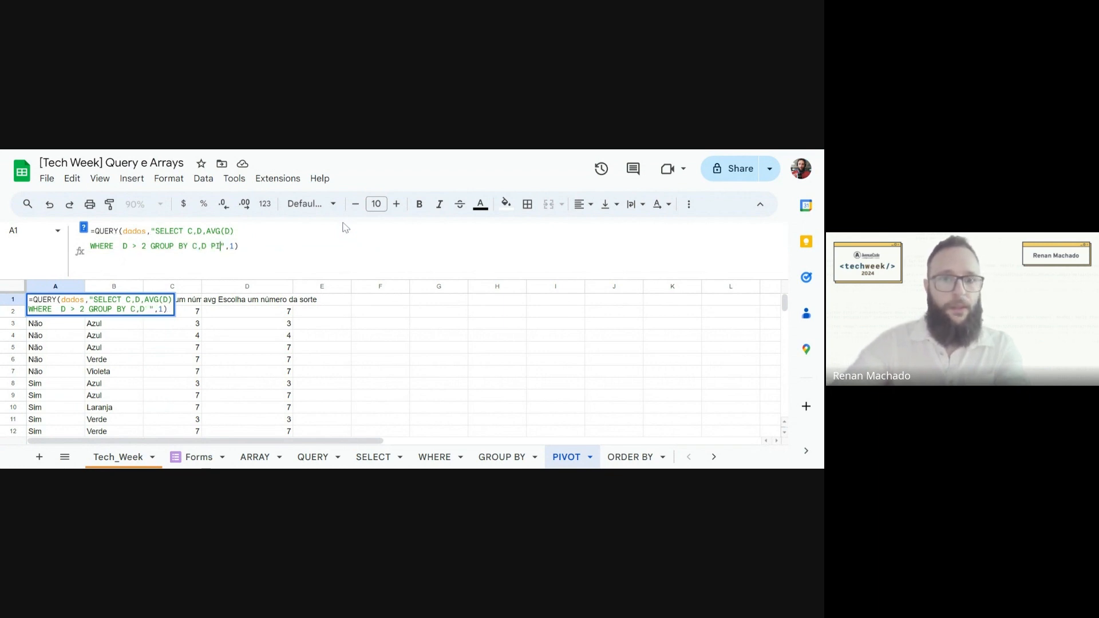
pyautogui.write('A')
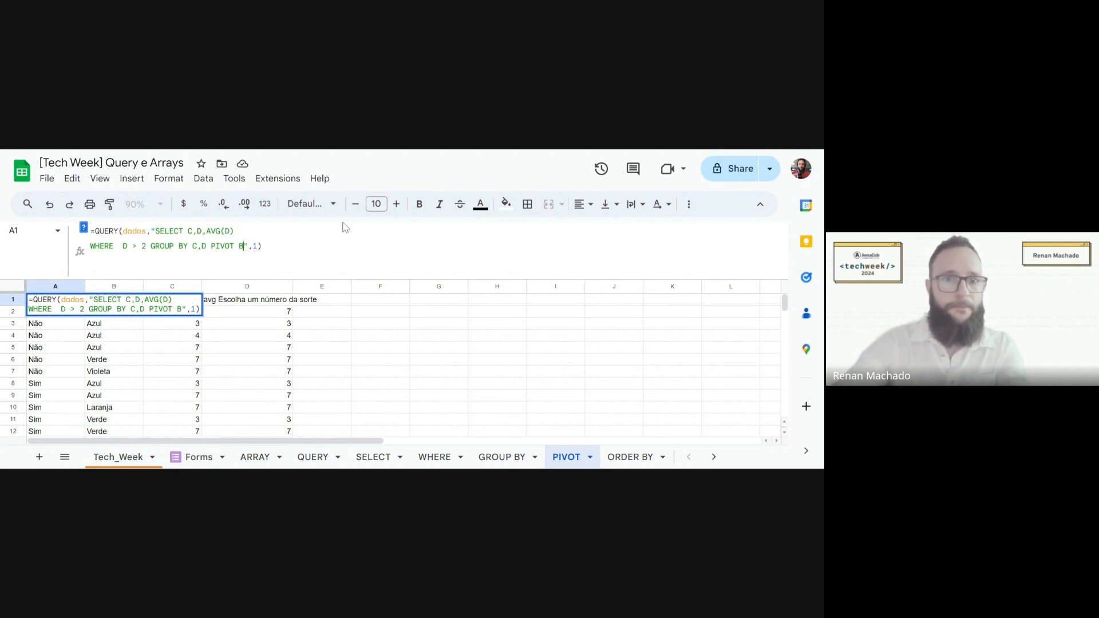
pyautogui.press('Return')
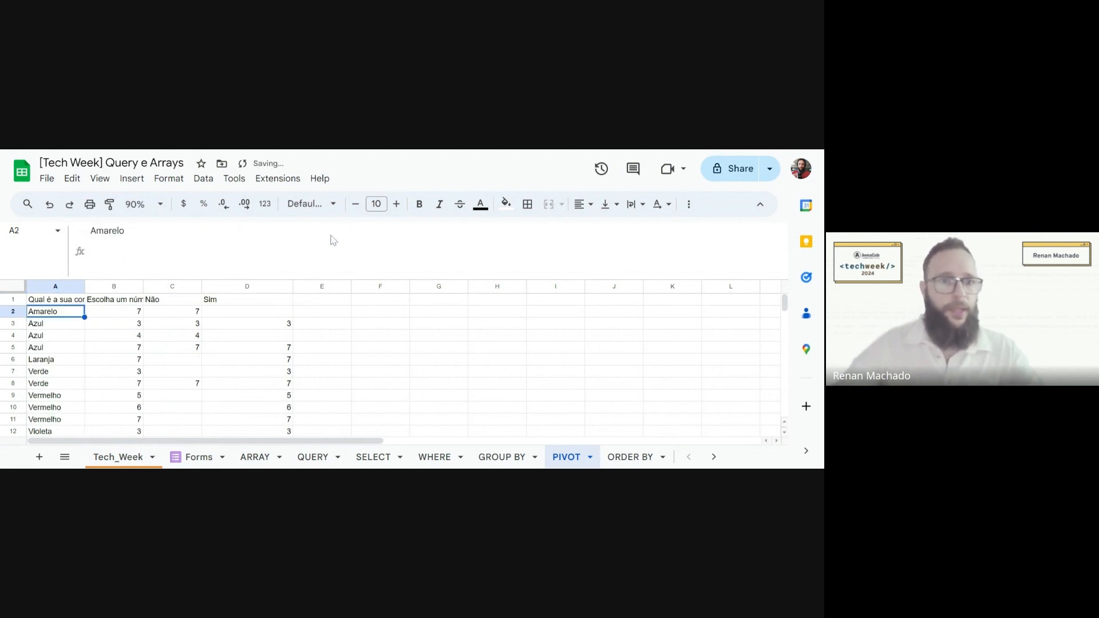
# - Shorten the formula bar and highlight the Não and Sim columns of the pivot result in turn
pyautogui.moveTo(304, 279); pyautogui.dragTo(309, 257)
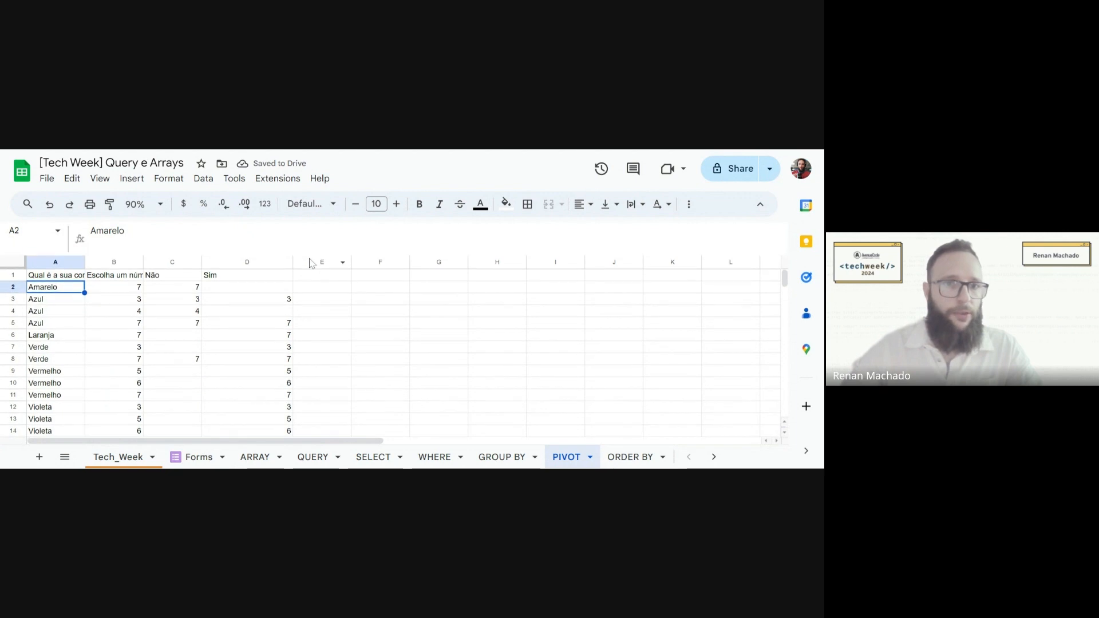
pyautogui.click(184, 261)
pyautogui.click(250, 261)
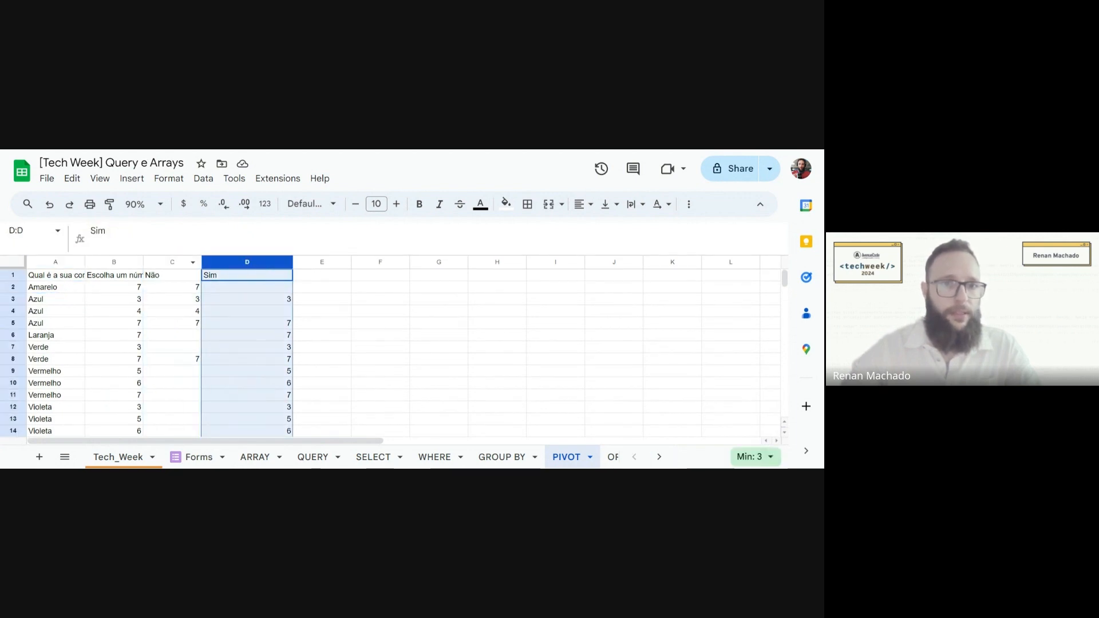
# - Remove column D from the SELECT list and GROUP BY clause of the A1 query, leaving C,AVG(D) grouped by C
pyautogui.click(52, 277)
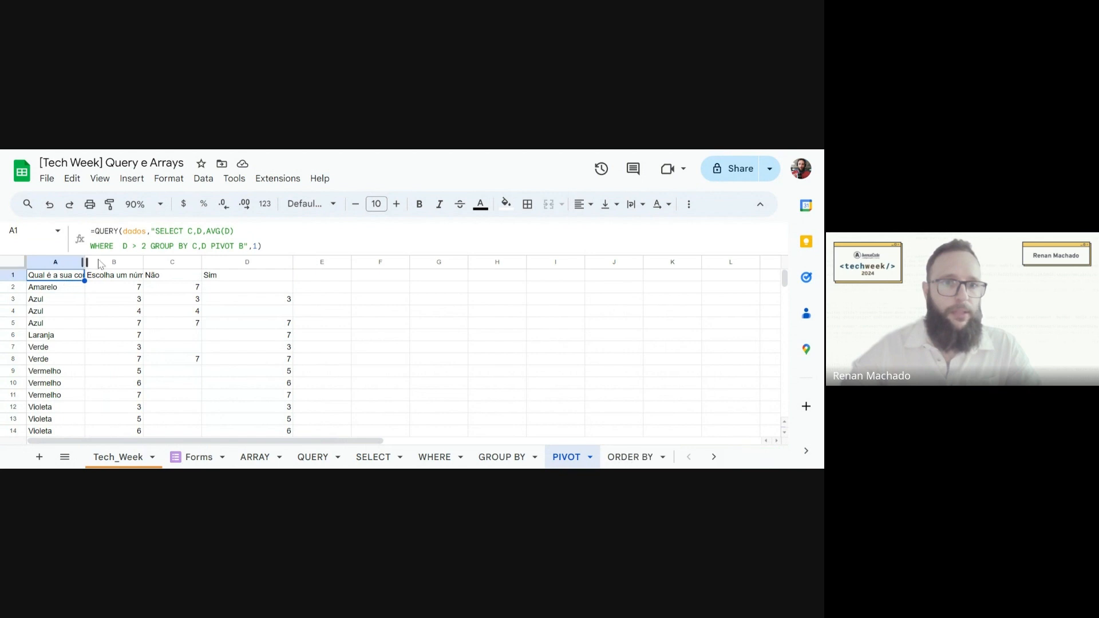
pyautogui.click(202, 231)
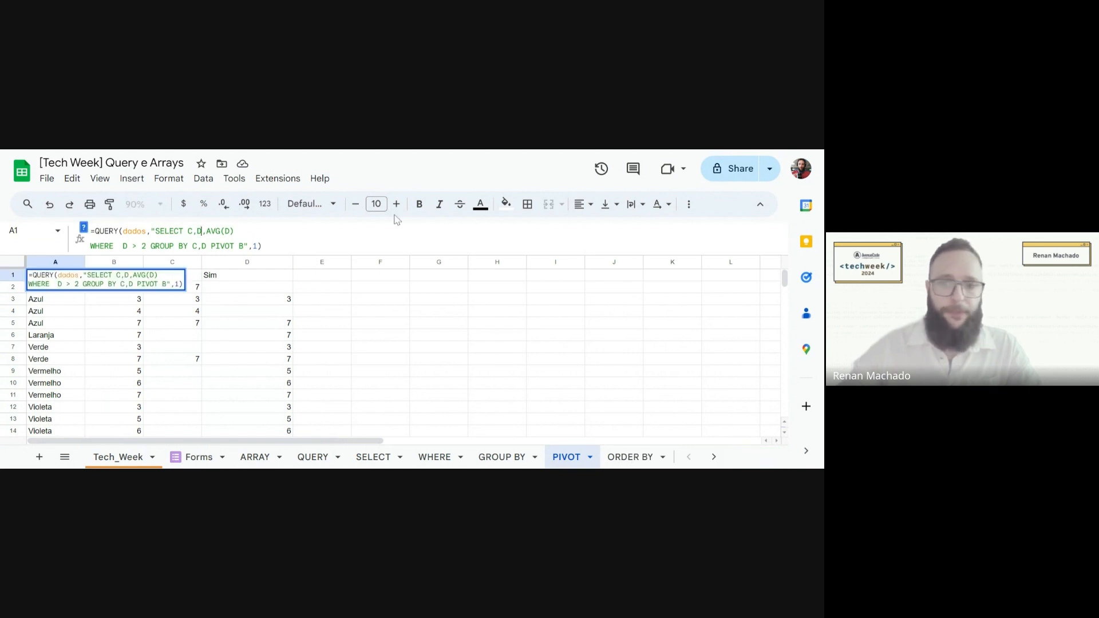
pyautogui.press('BackSpace')
pyautogui.press('BackSpace')
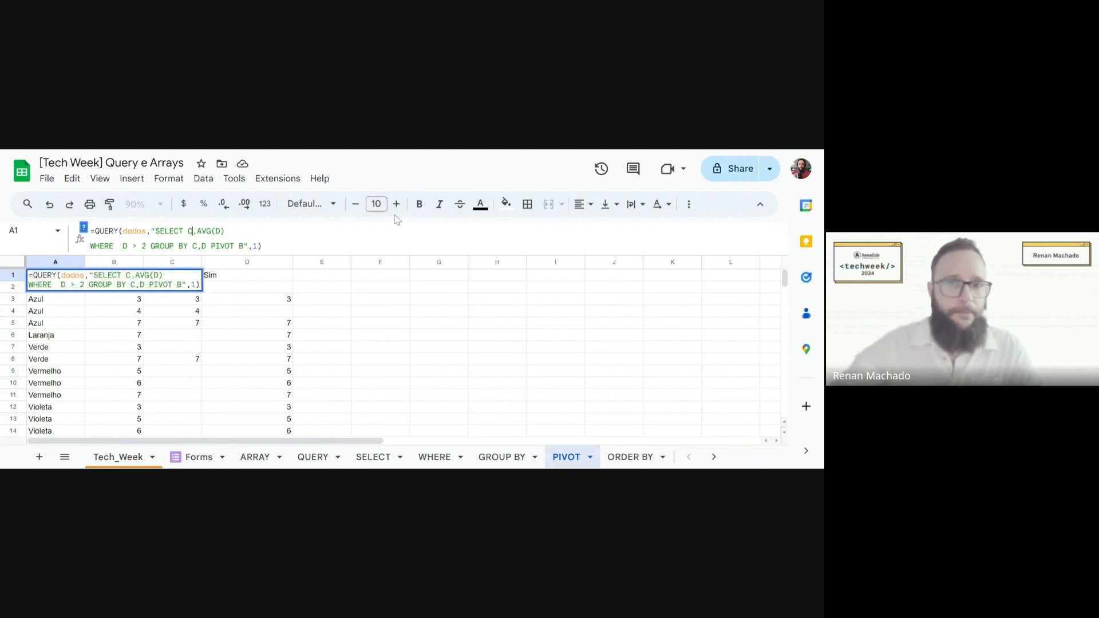
pyautogui.press('Down')
pyautogui.press('BackSpace')
pyautogui.press('BackSpace')
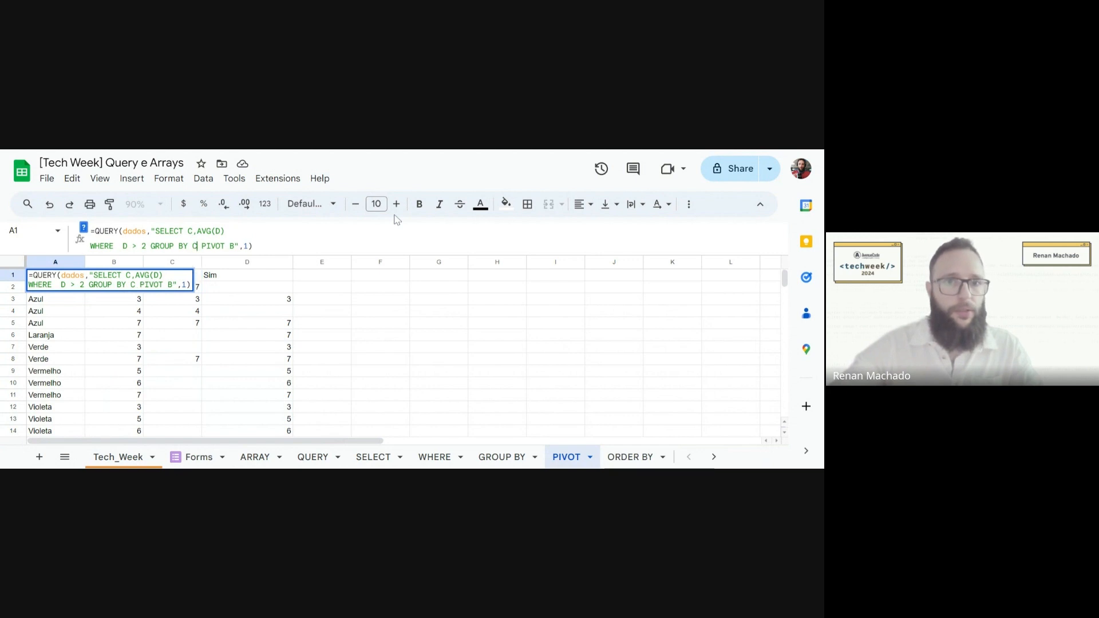
pyautogui.press('Return')
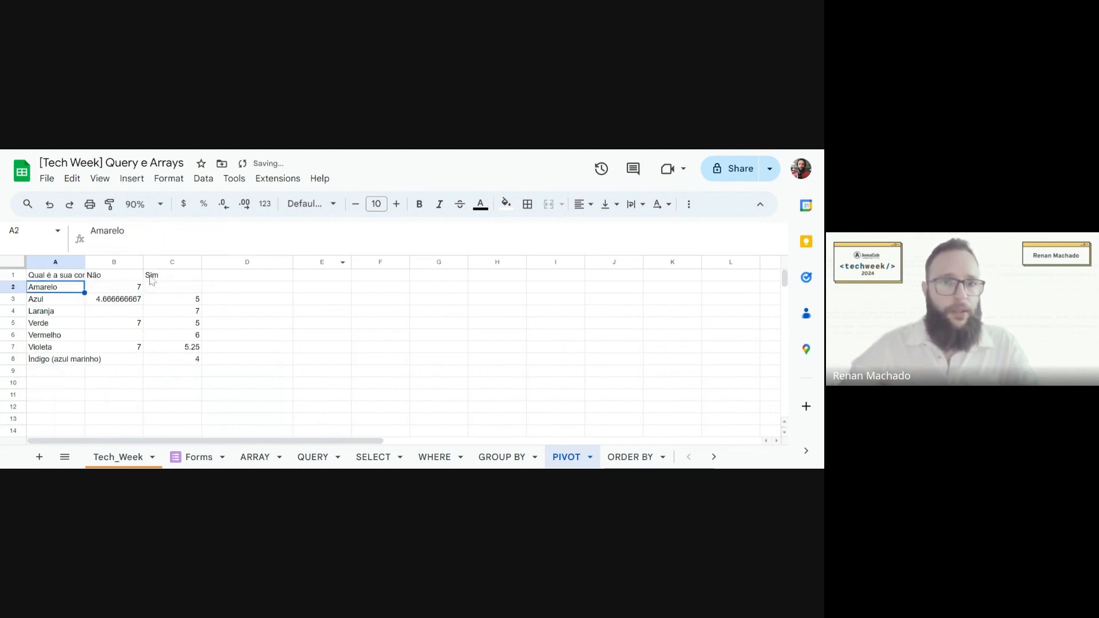
pyautogui.click(79, 277)
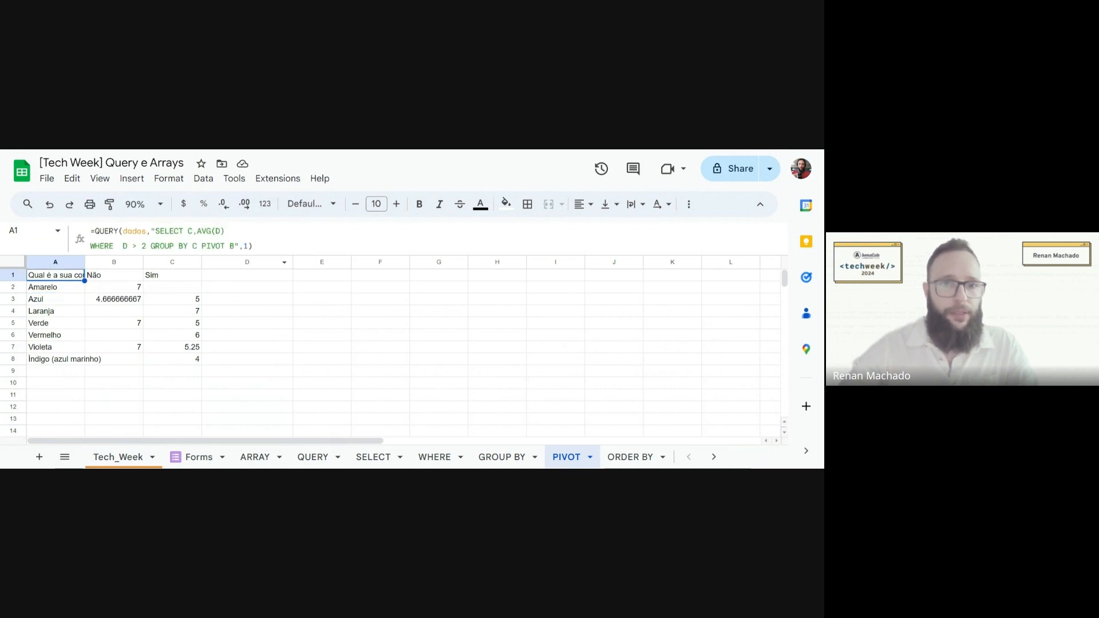
# - Enlarge the formula bar and break the A1 query so GROUP BY C and PIVOT B each sit on their own line
pyautogui.moveTo(321, 256); pyautogui.dragTo(336, 290)
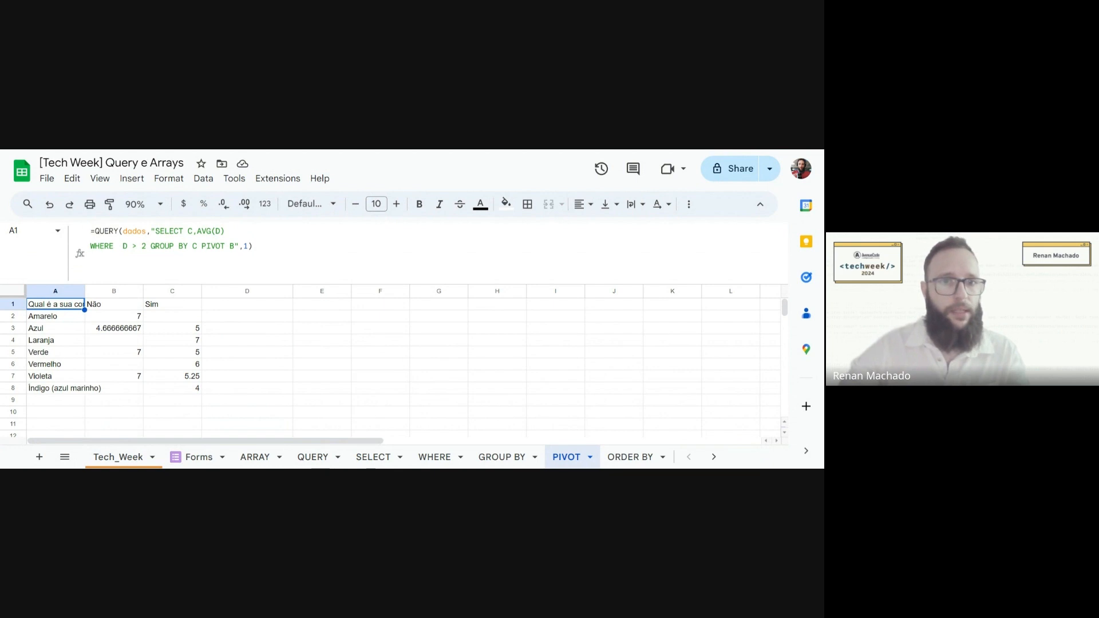
pyautogui.click(150, 246)
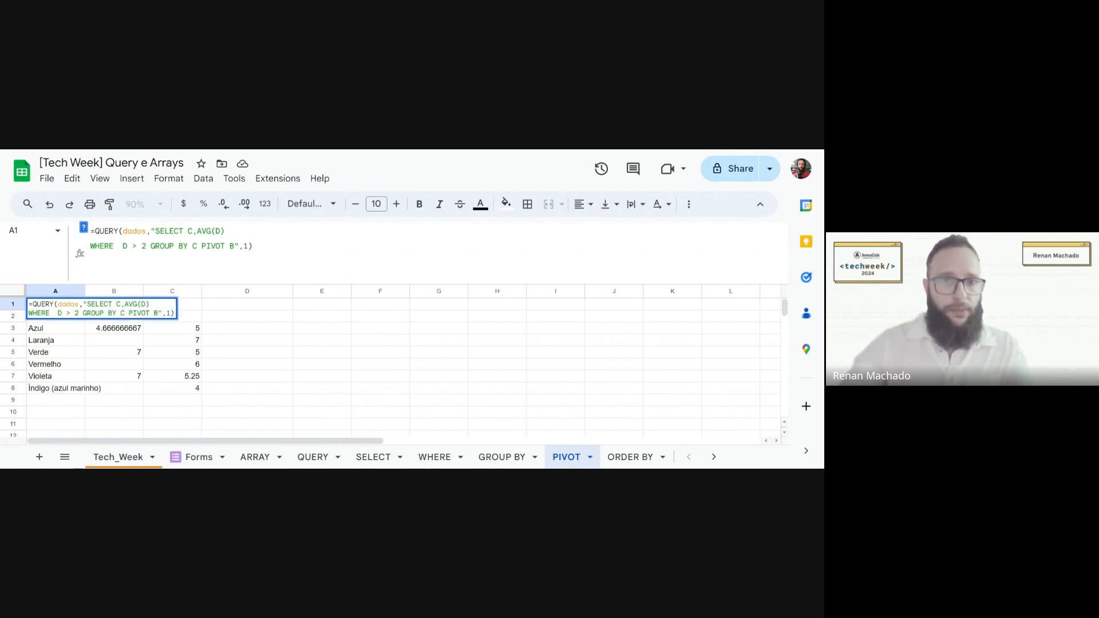
pyautogui.hotkey('ctrl', 'Return')
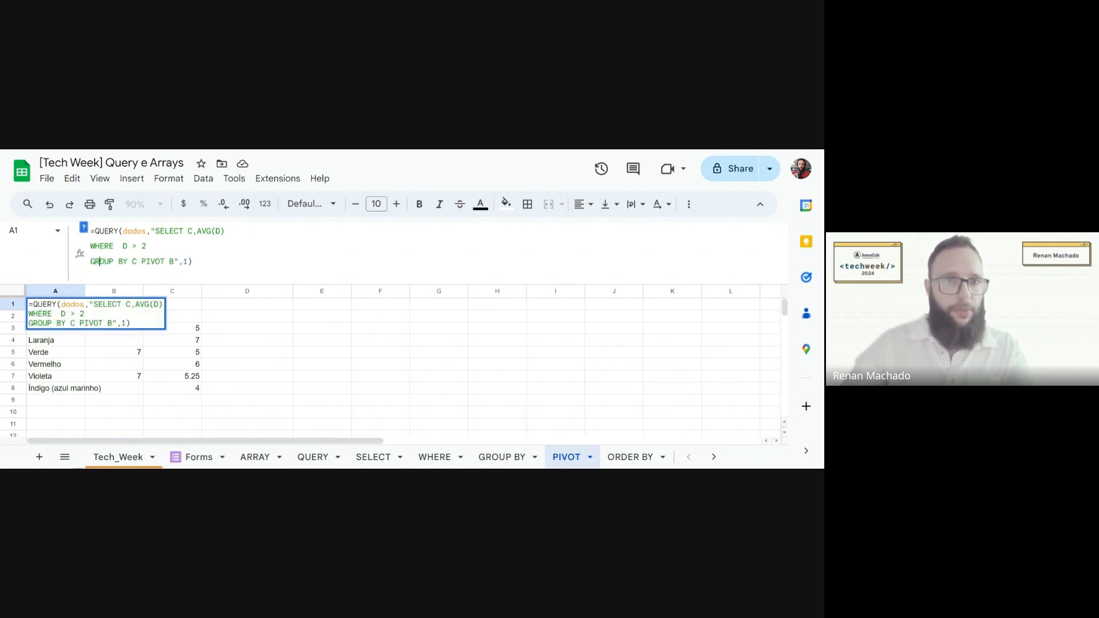
pyautogui.hotkey('ctrl', 'Return')
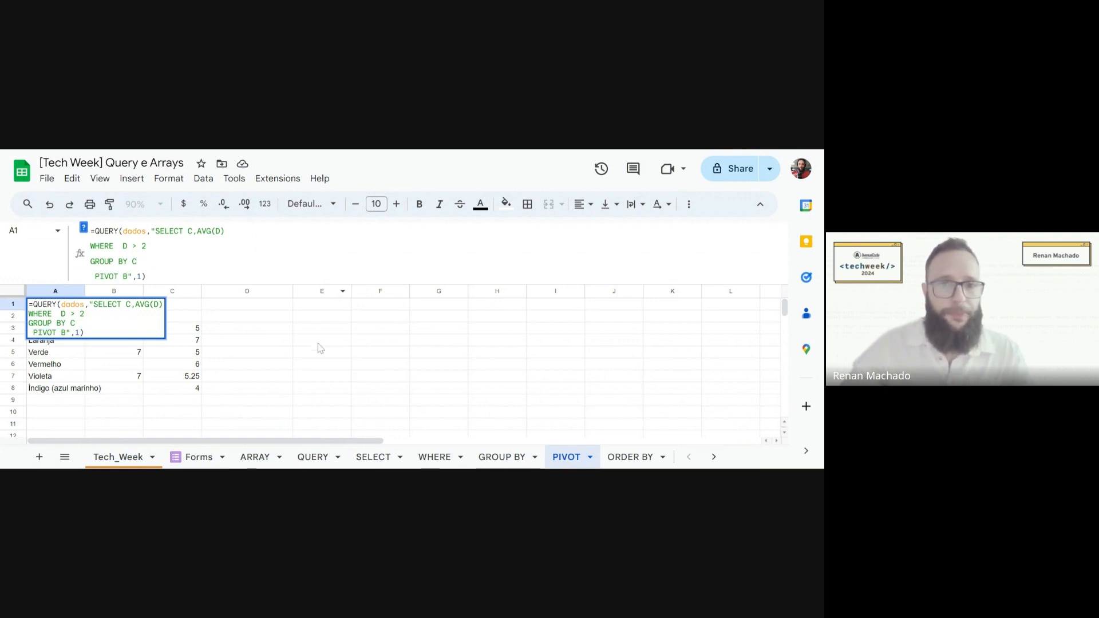
pyautogui.moveTo(324, 284); pyautogui.dragTo(343, 299)
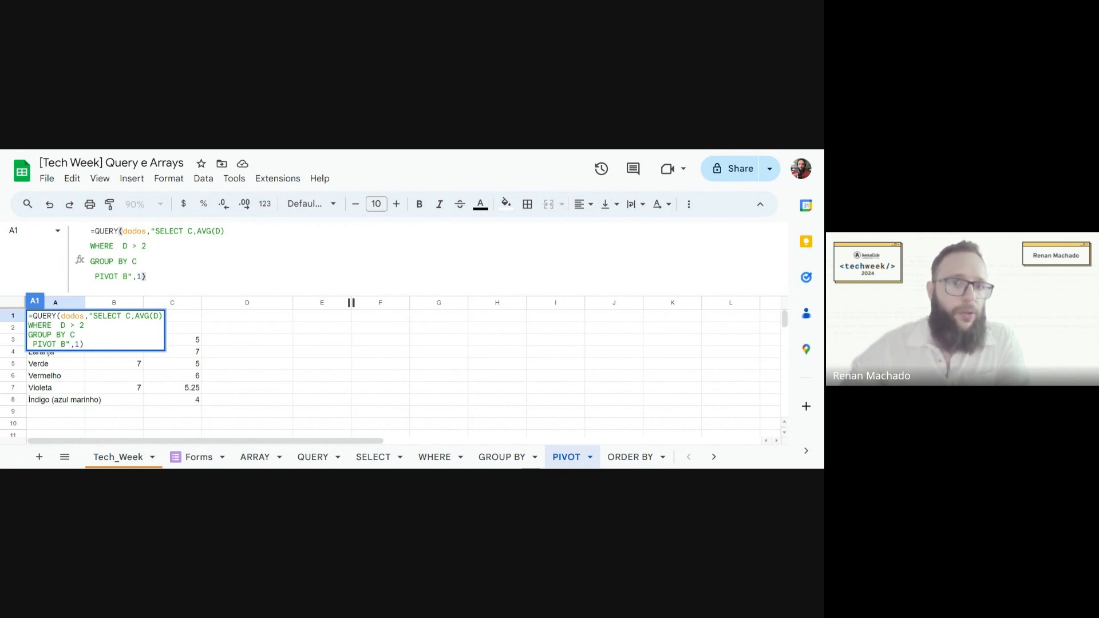
pyautogui.press('Return')
pyautogui.press('Up')
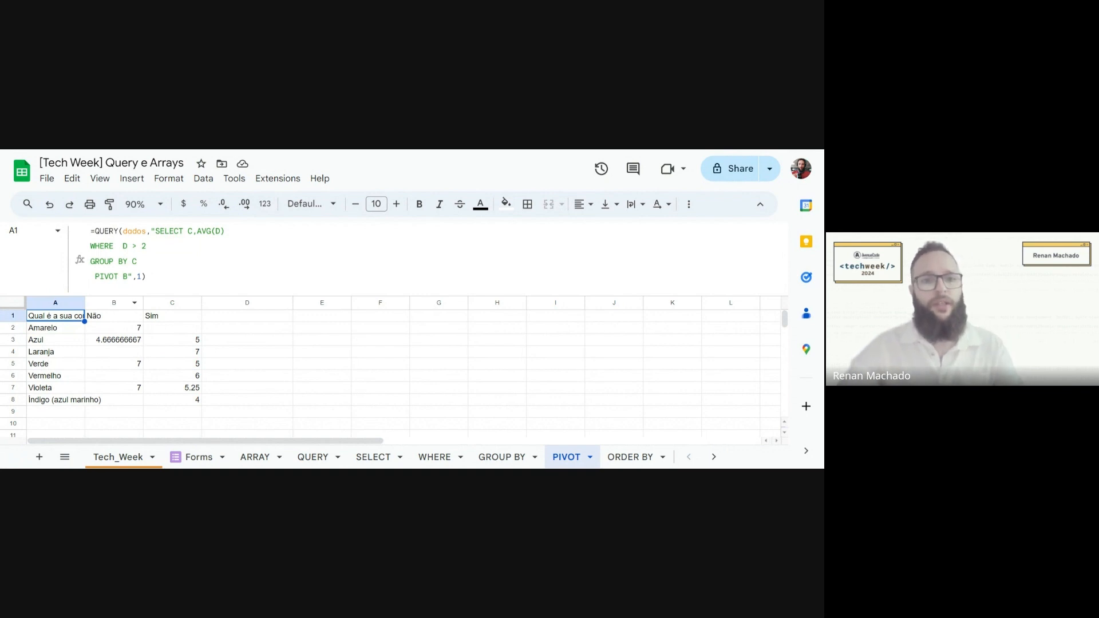
pyautogui.click(147, 277)
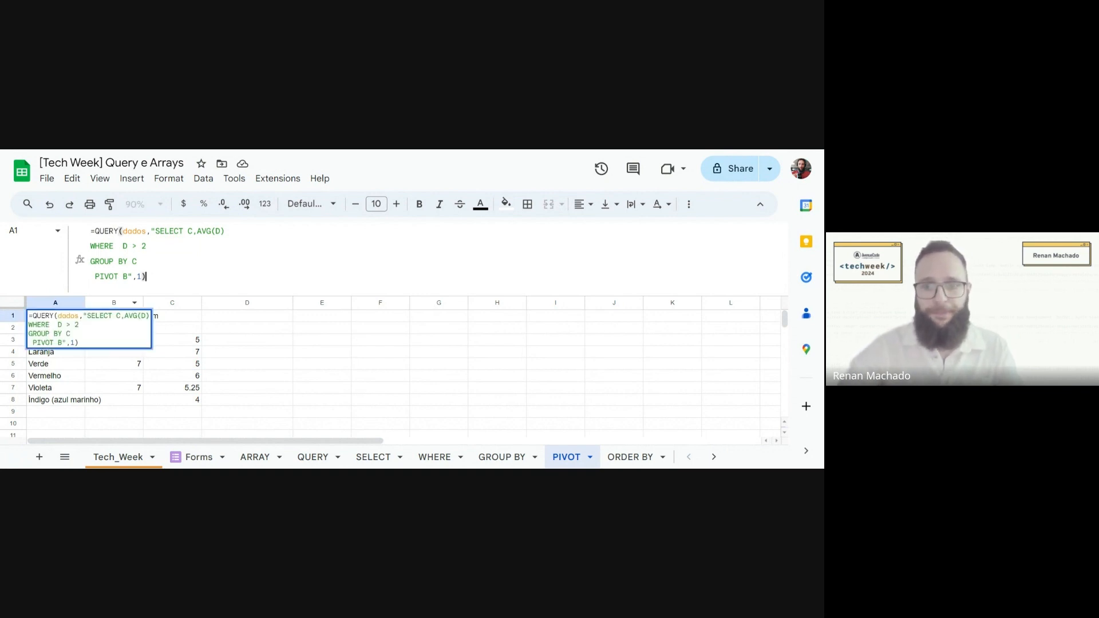
pyautogui.press('Return')
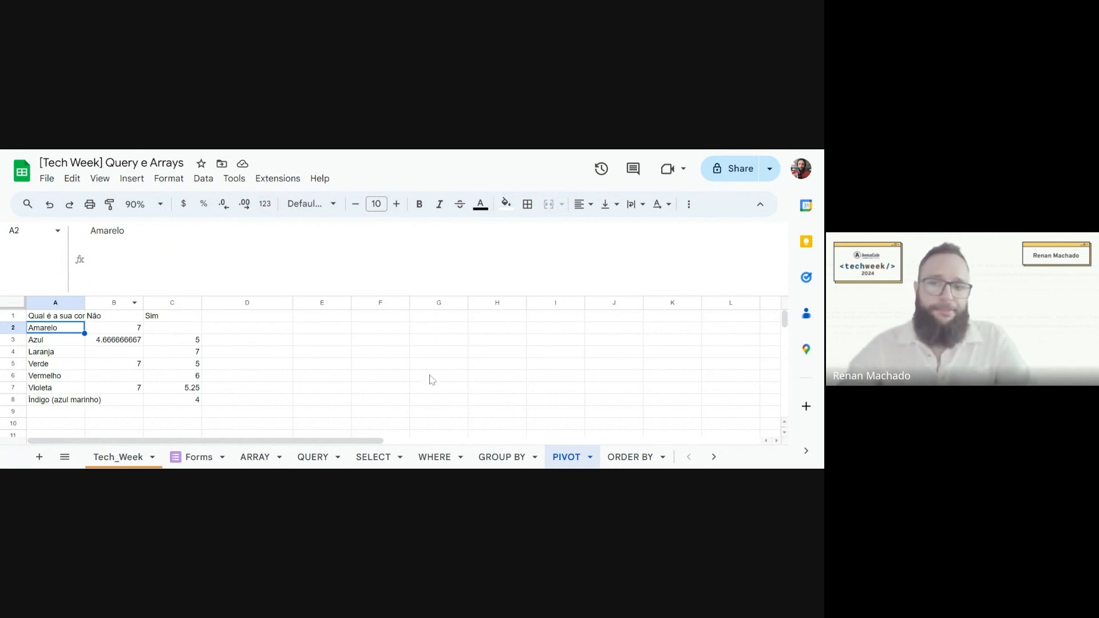
# - On the ORDER BY sheet, begin a QUERY formula in A1 over dados that selects columns A,C,D
pyautogui.click(637, 461)
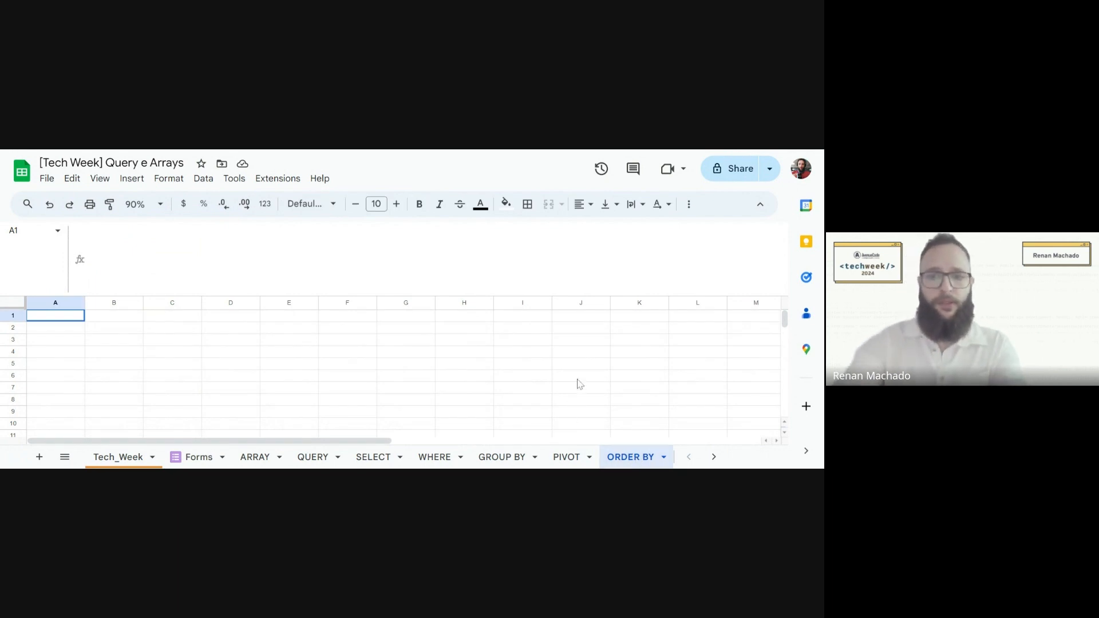
pyautogui.write('=QUERY(')
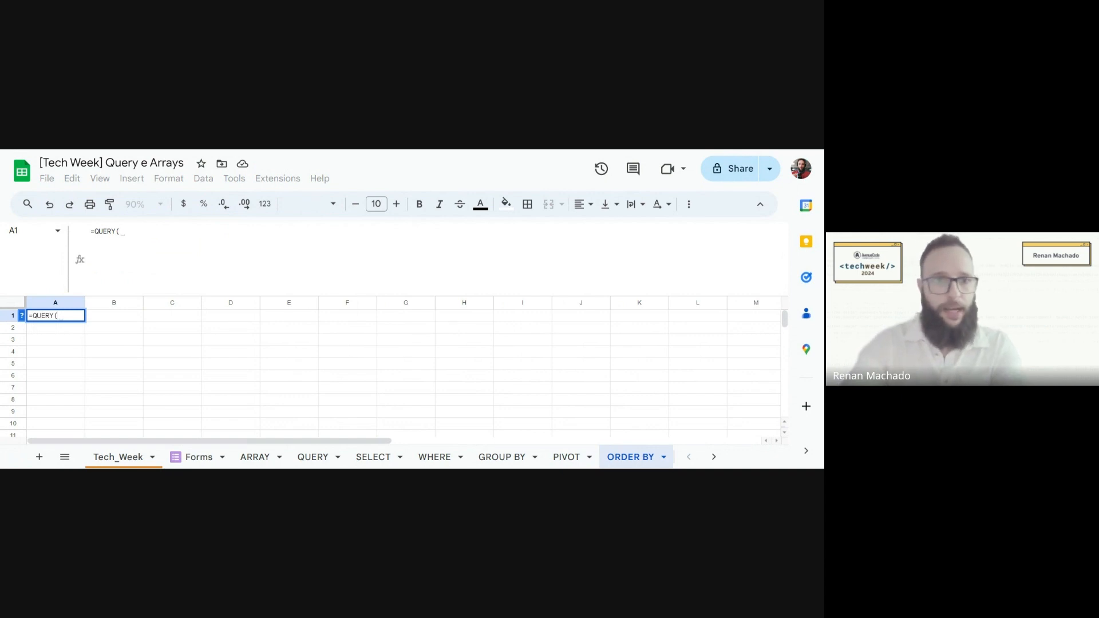
pyautogui.write('dados,')
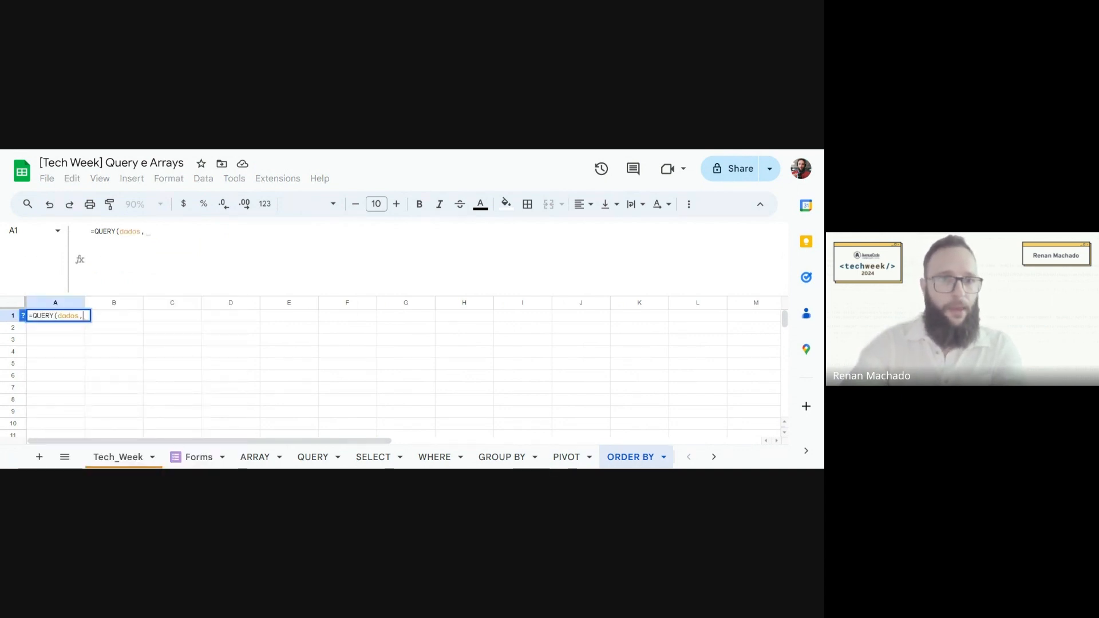
pyautogui.write('"SELECT A')
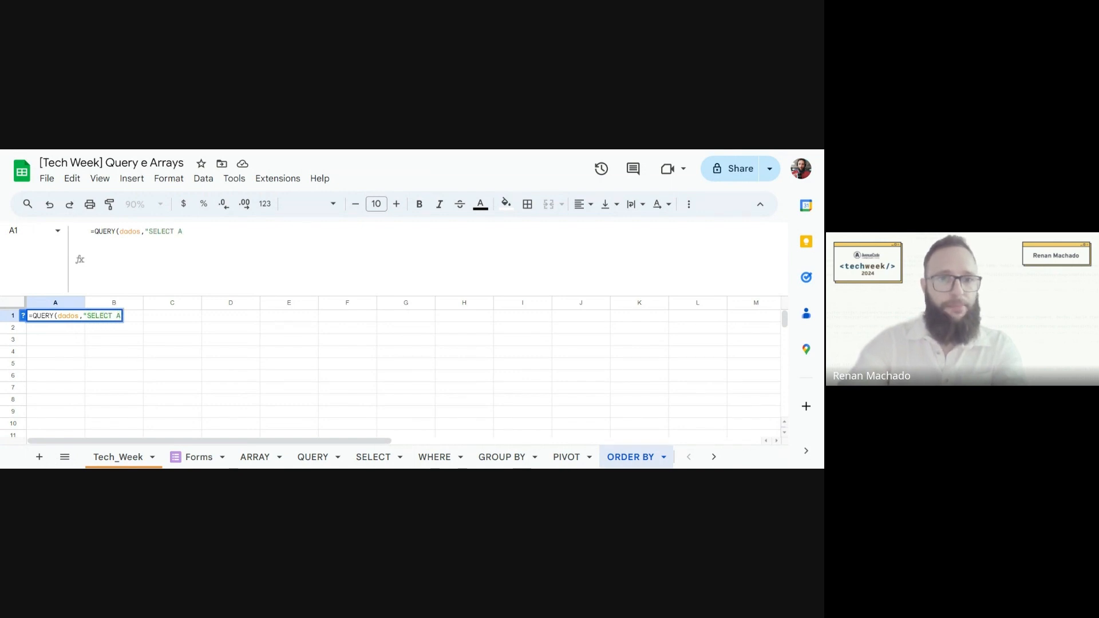
pyautogui.write(',C,D')
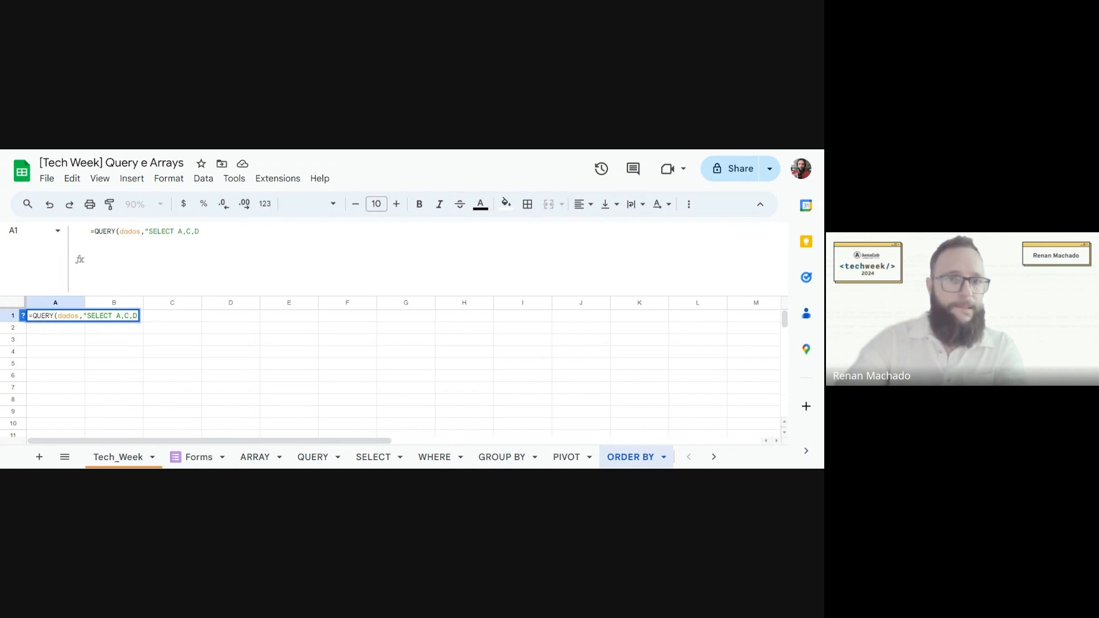
# - Complete the A1 query with WHERE B = 'Sim' on a second line and a header count of 1
pyautogui.write(' WHERE ')
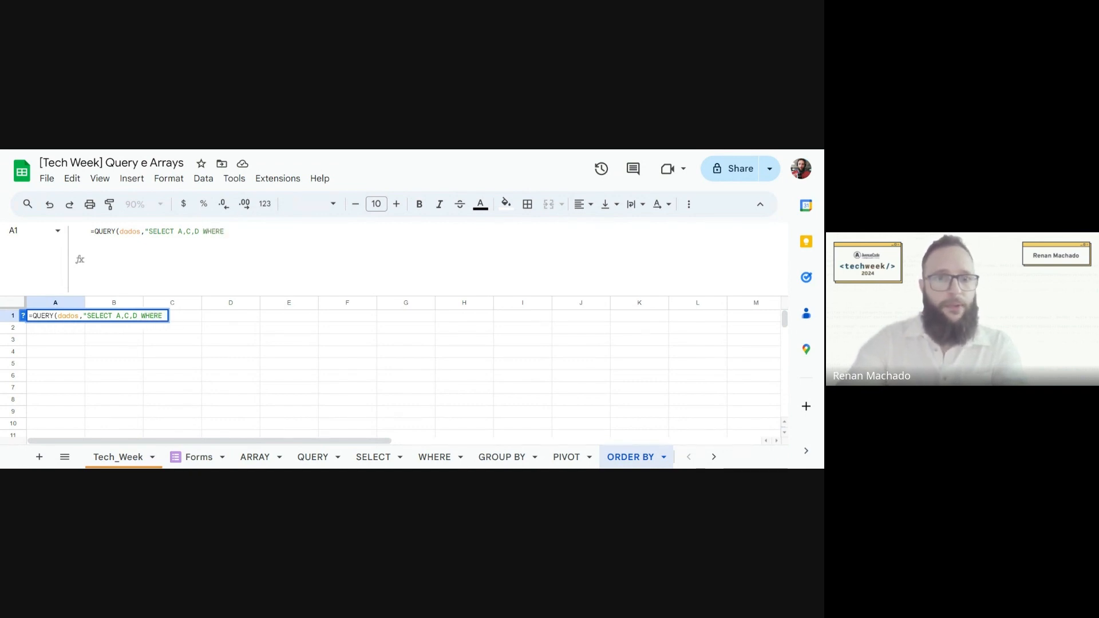
pyautogui.write('C')
pyautogui.press('BackSpace')
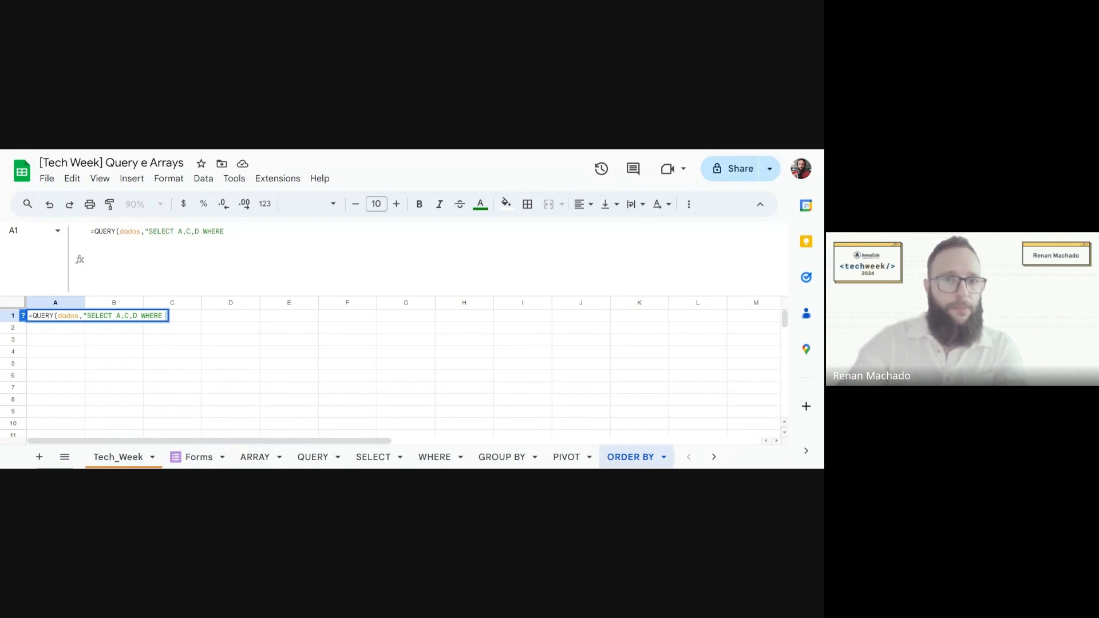
pyautogui.write("B = '")
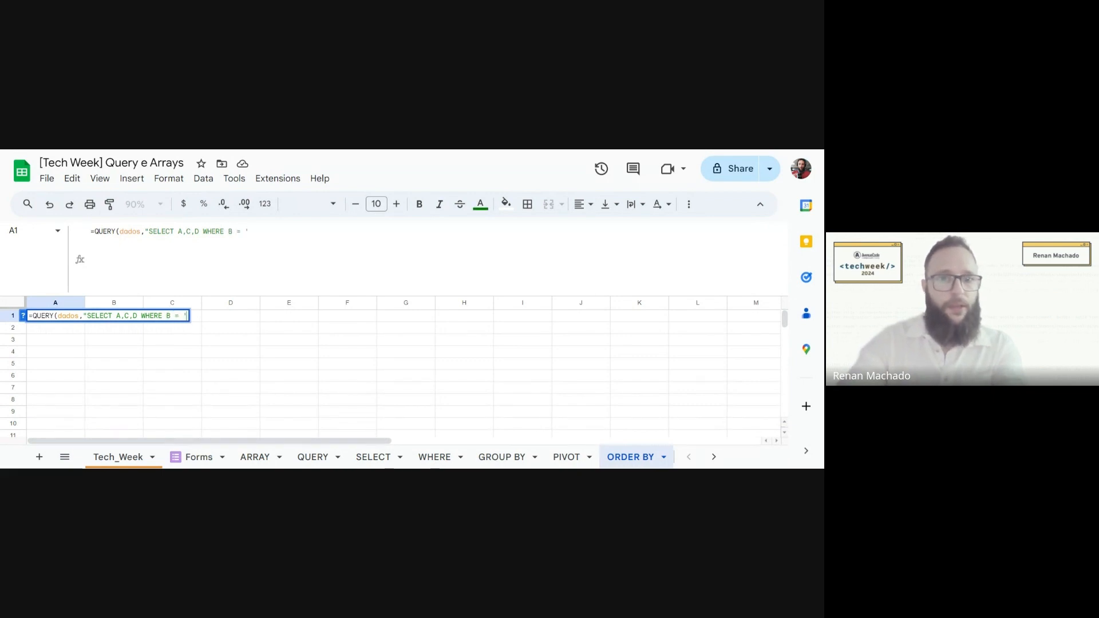
pyautogui.write("Sim'")
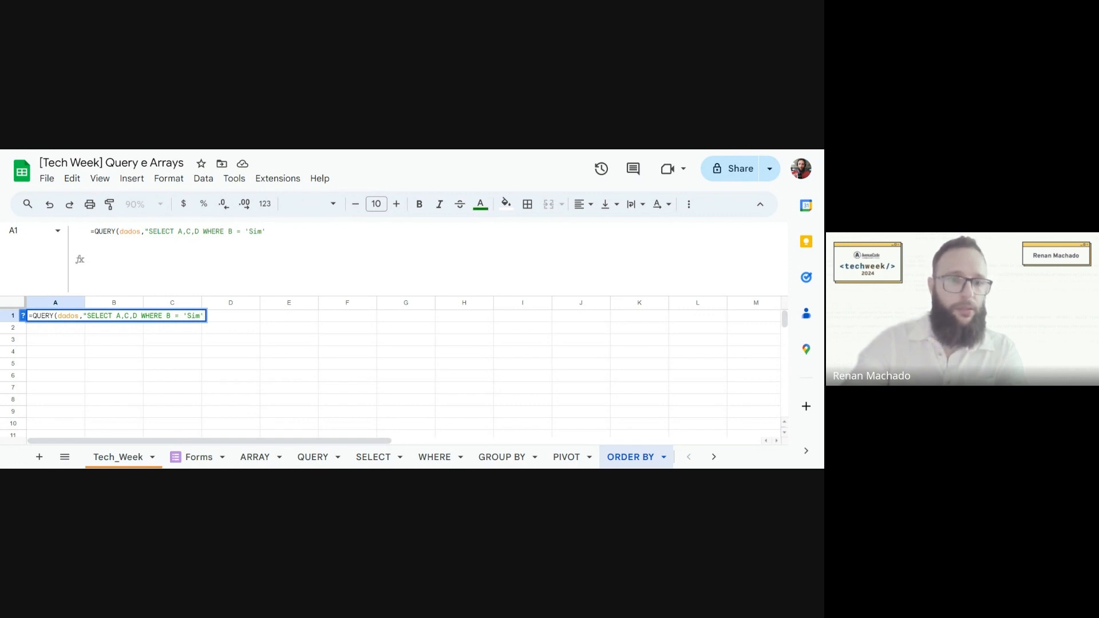
pyautogui.hotkey('ctrl', 'Return')
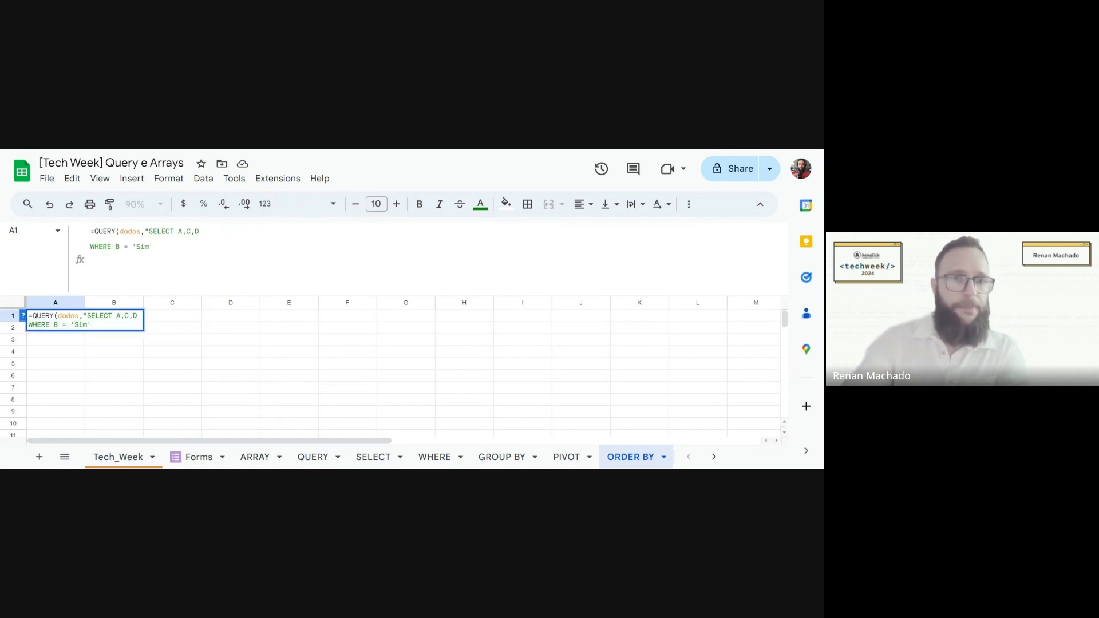
pyautogui.write(',1)')
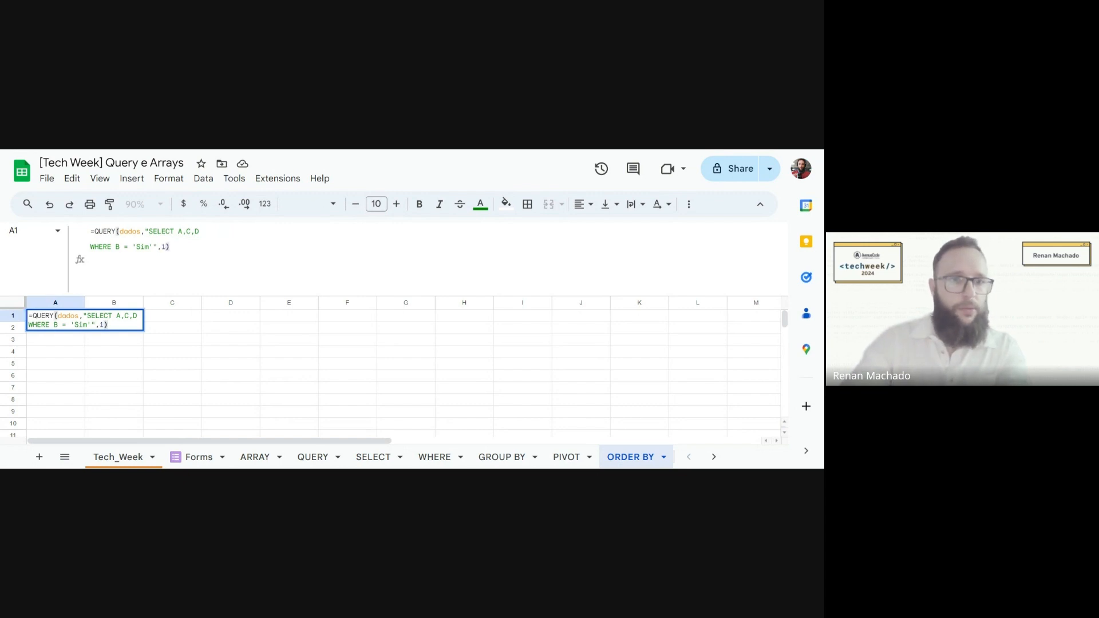
pyautogui.press('Return')
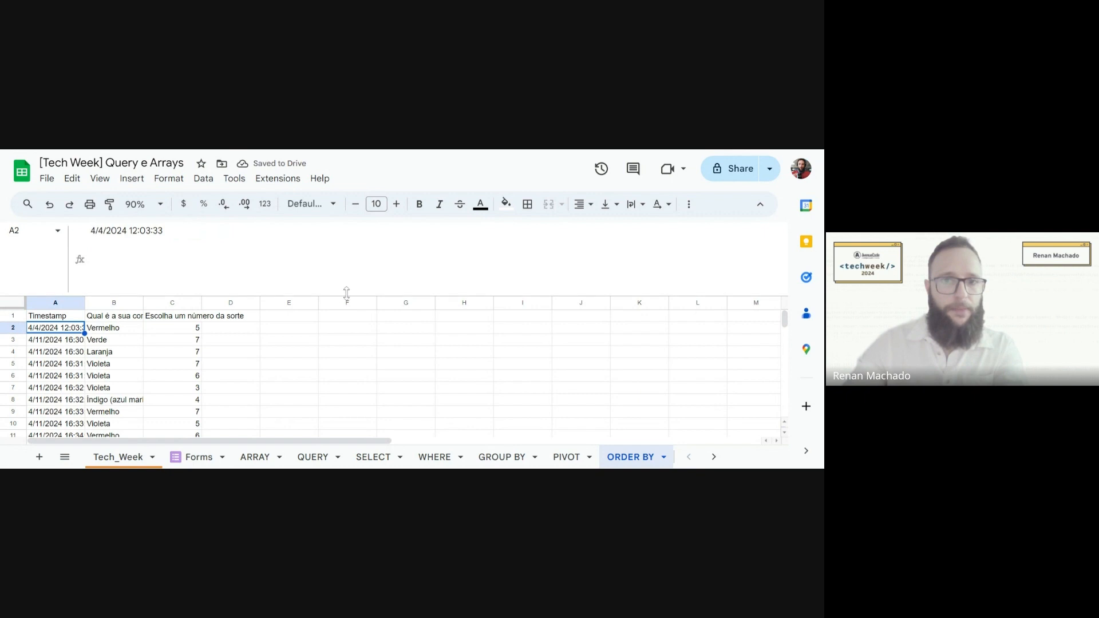
# - Shorten the formula bar and fit column A's width to the full timestamps
pyautogui.moveTo(347, 293); pyautogui.dragTo(335, 262)
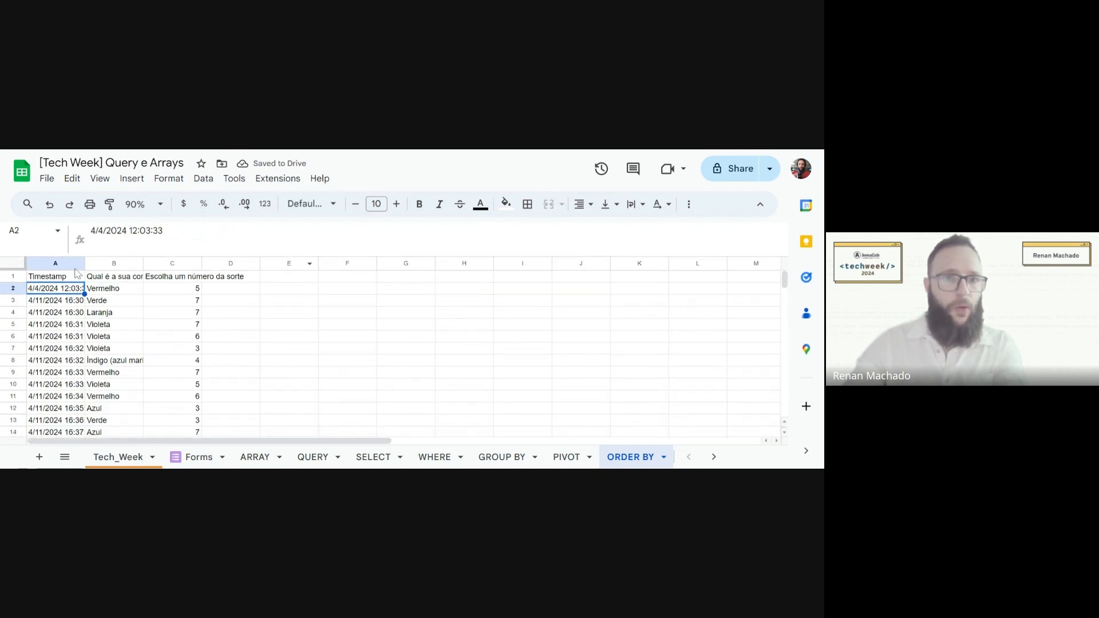
pyautogui.doubleClick(84, 264)
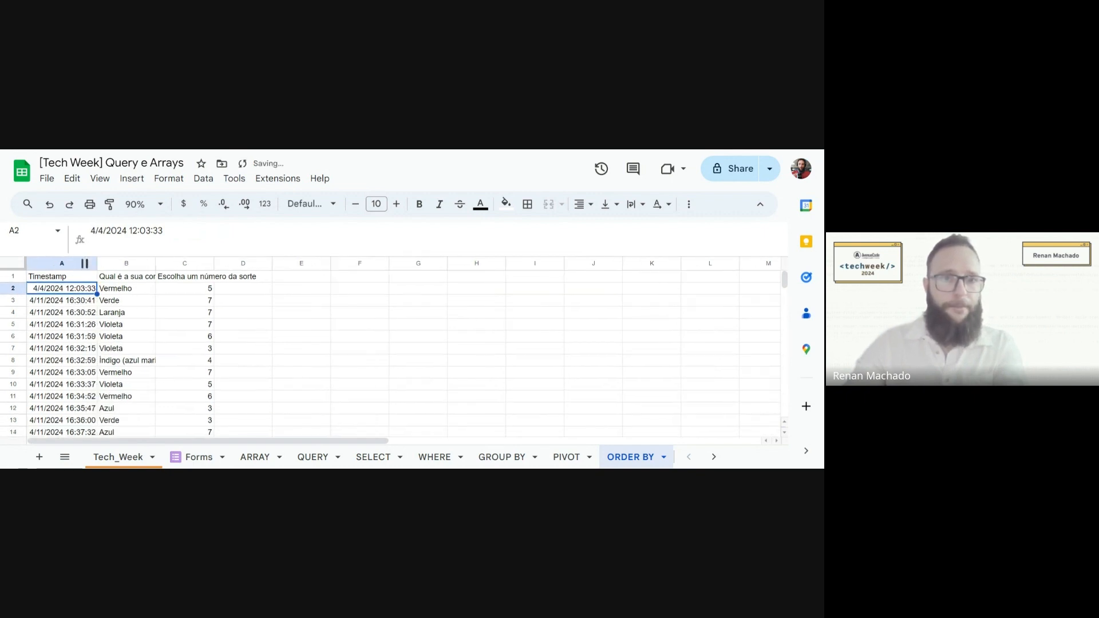
# - Append ORDER BY A after the WHERE B = 'Sim' condition in the A1 query
pyautogui.click(73, 279)
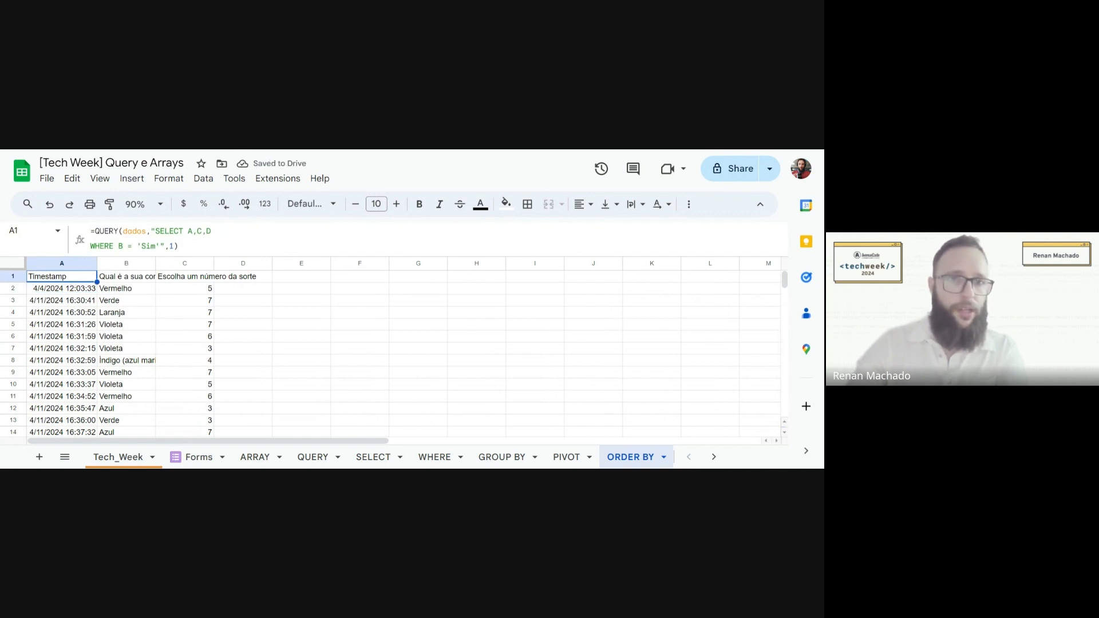
pyautogui.click(160, 246)
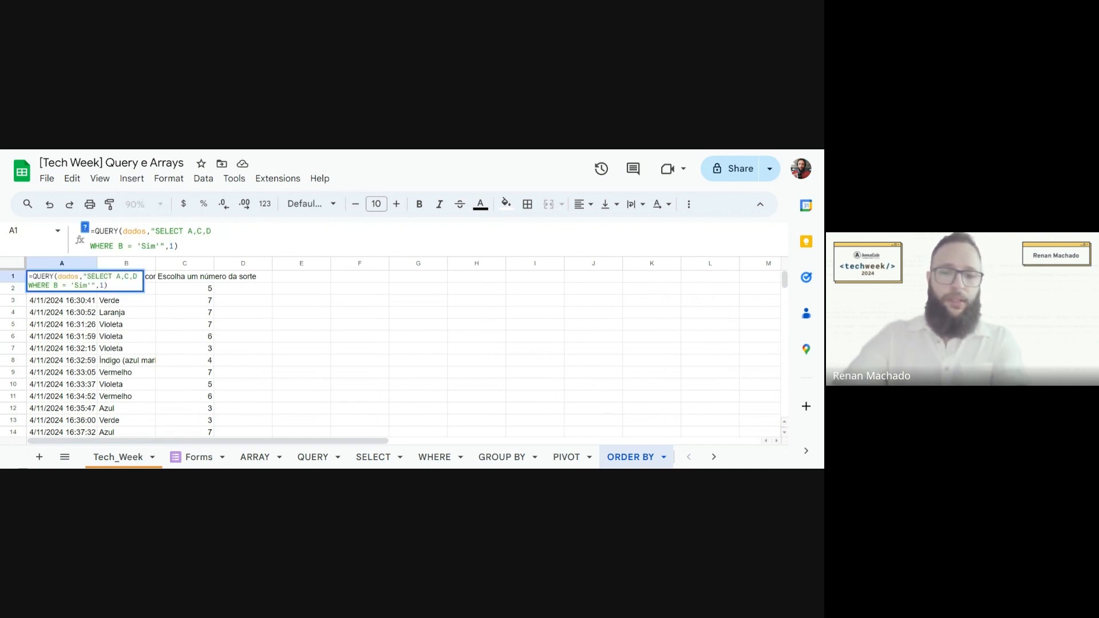
pyautogui.write('ORDER')
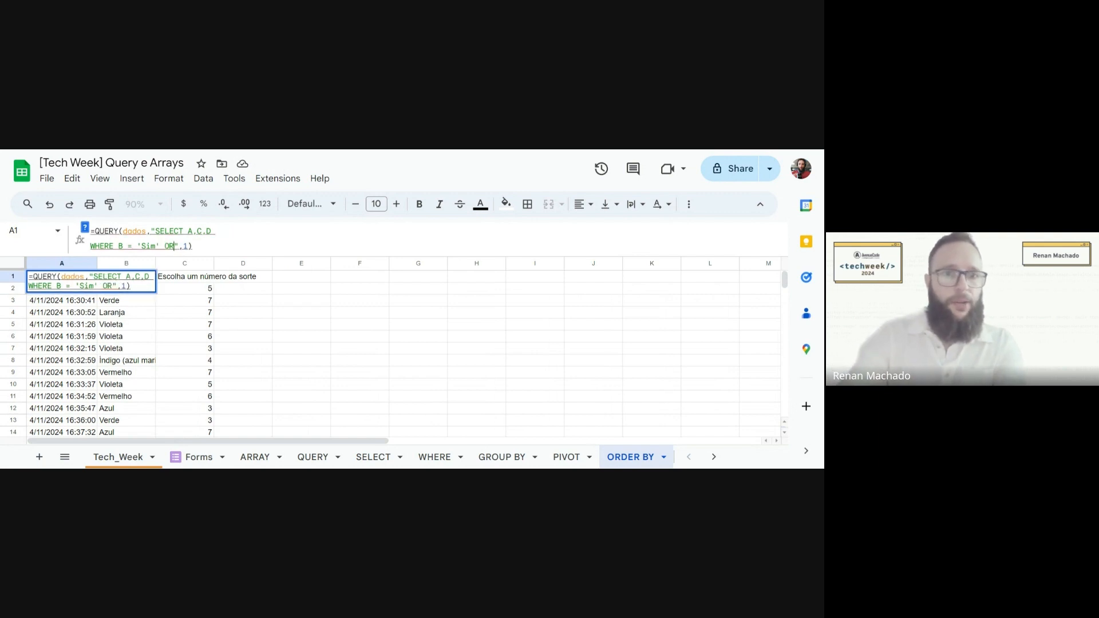
pyautogui.write(' BY')
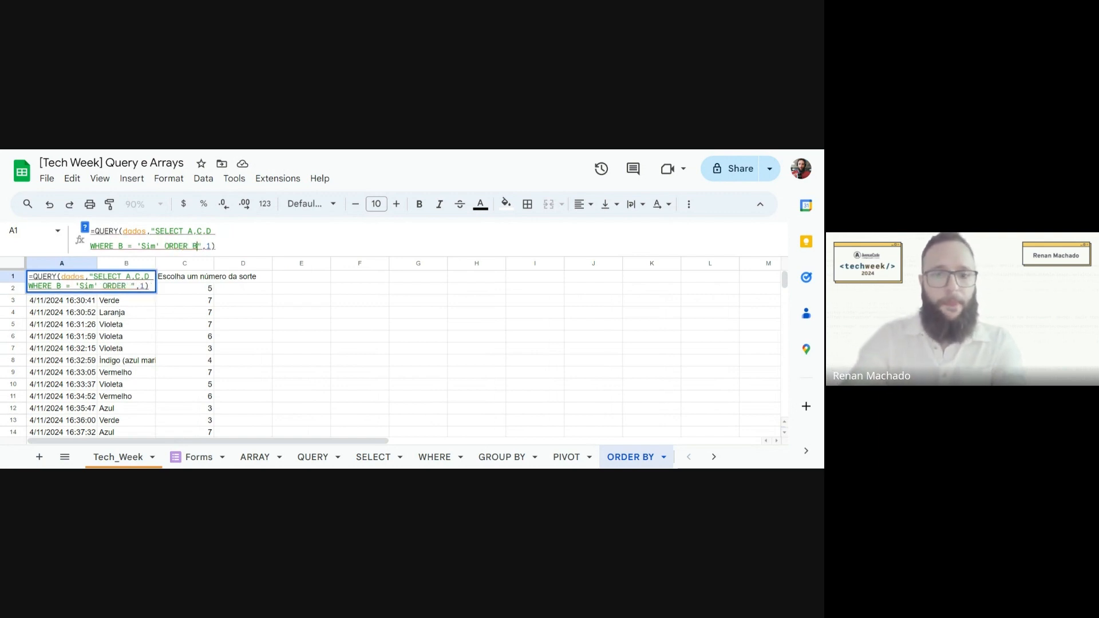
pyautogui.write(' A')
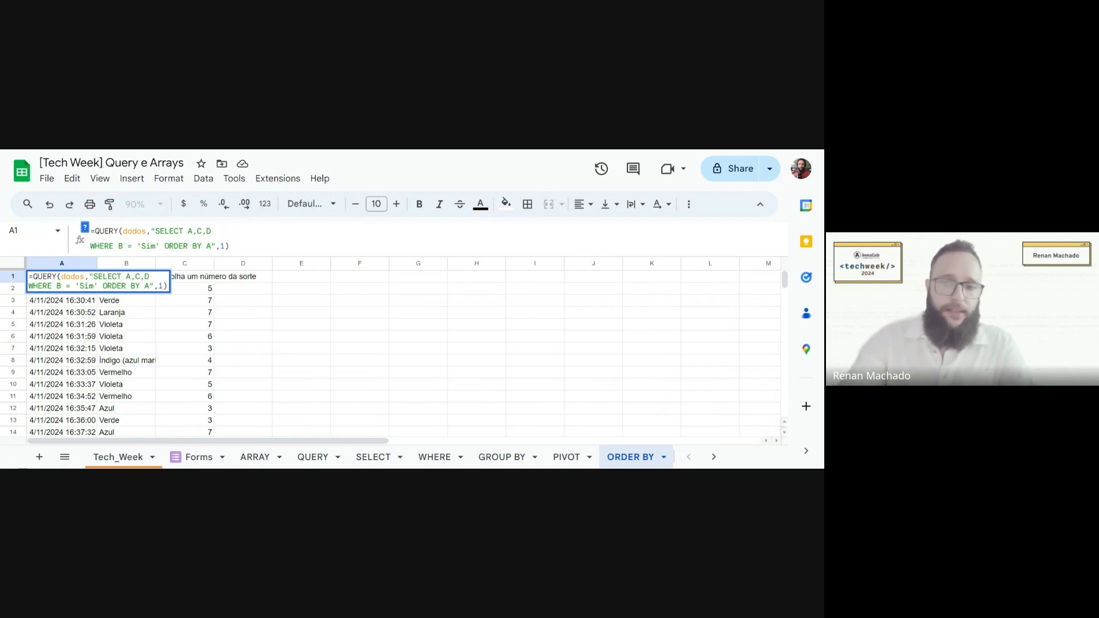
pyautogui.press('Return')
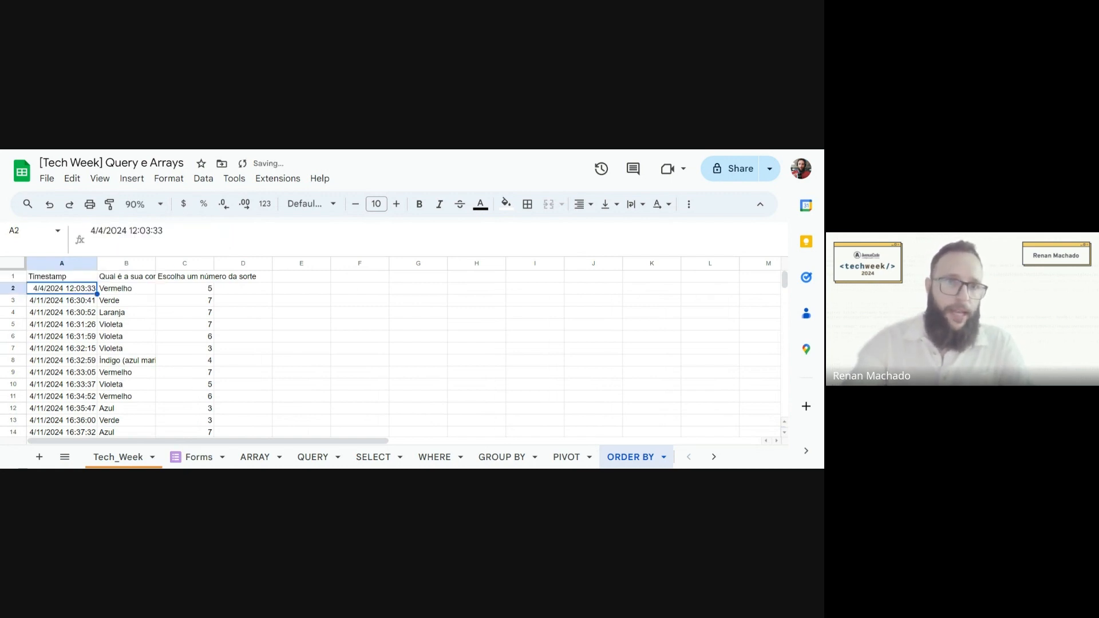
# - Add DESC to the ORDER BY A clause of the A1 query to sort in descending order
pyautogui.click(62, 276)
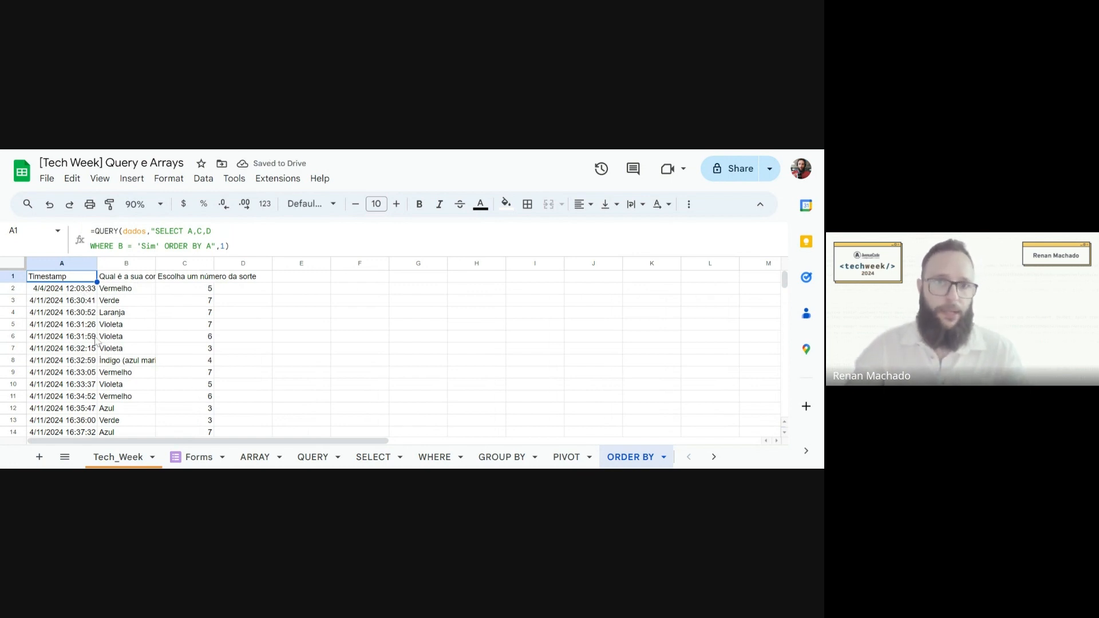
pyautogui.click(210, 246)
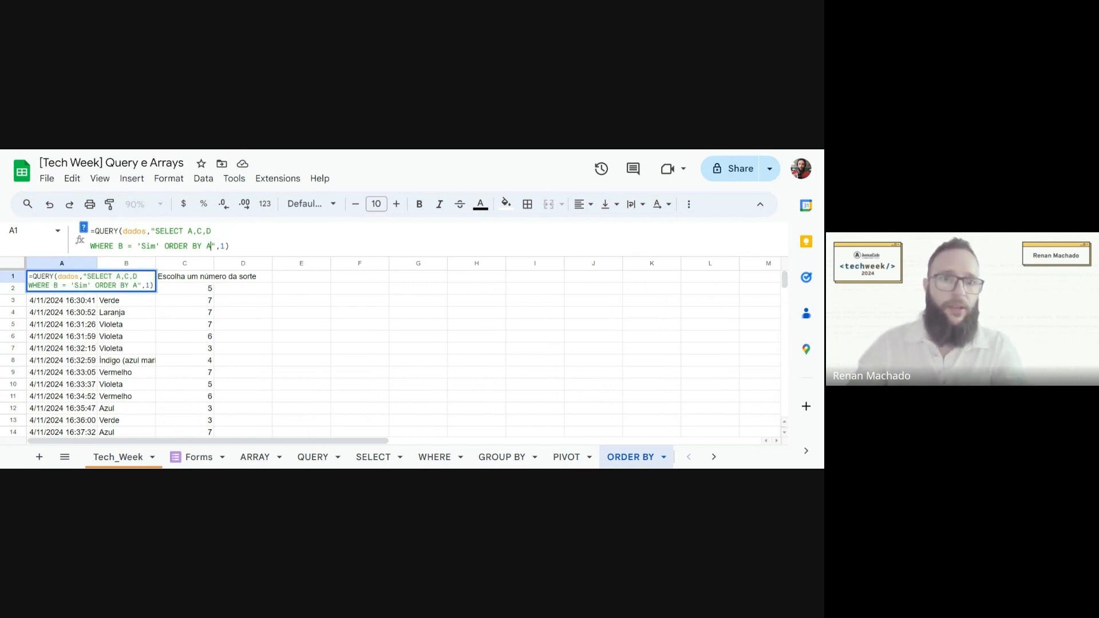
pyautogui.write('DESC')
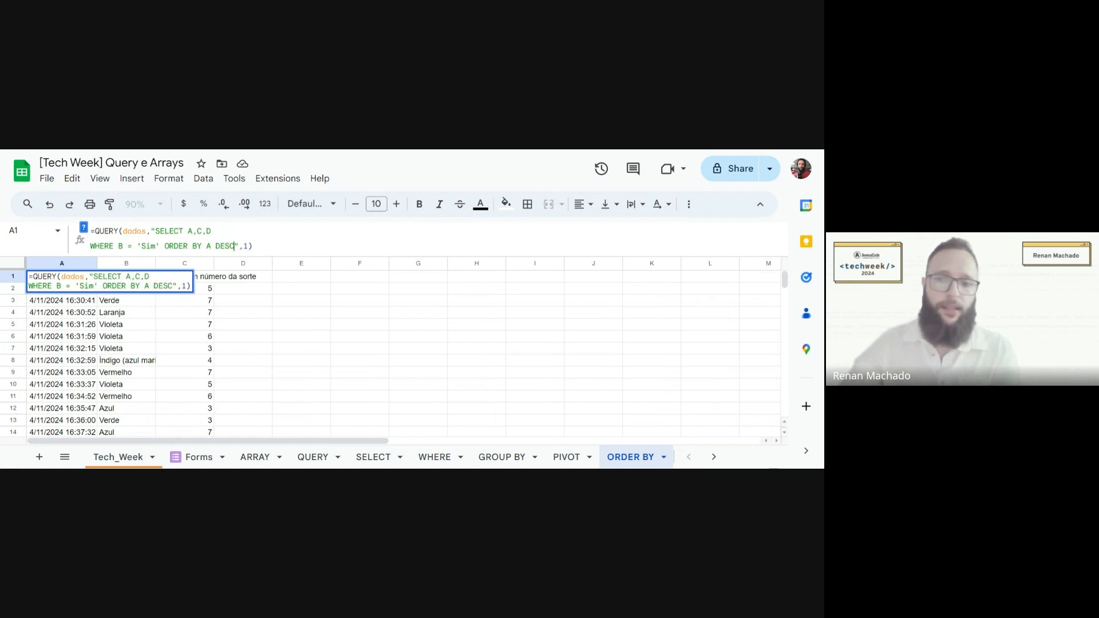
pyautogui.press('Return')
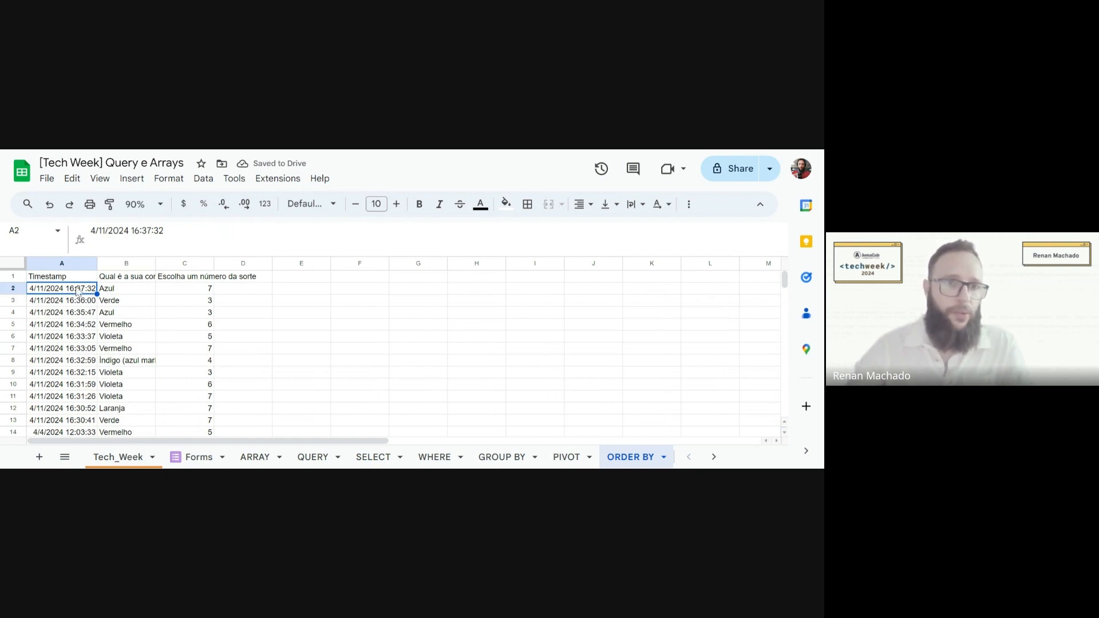
# - Examine the order of the timestamps in column A and reselect the query cell A1
pyautogui.moveTo(78, 301); pyautogui.dragTo(79, 313)
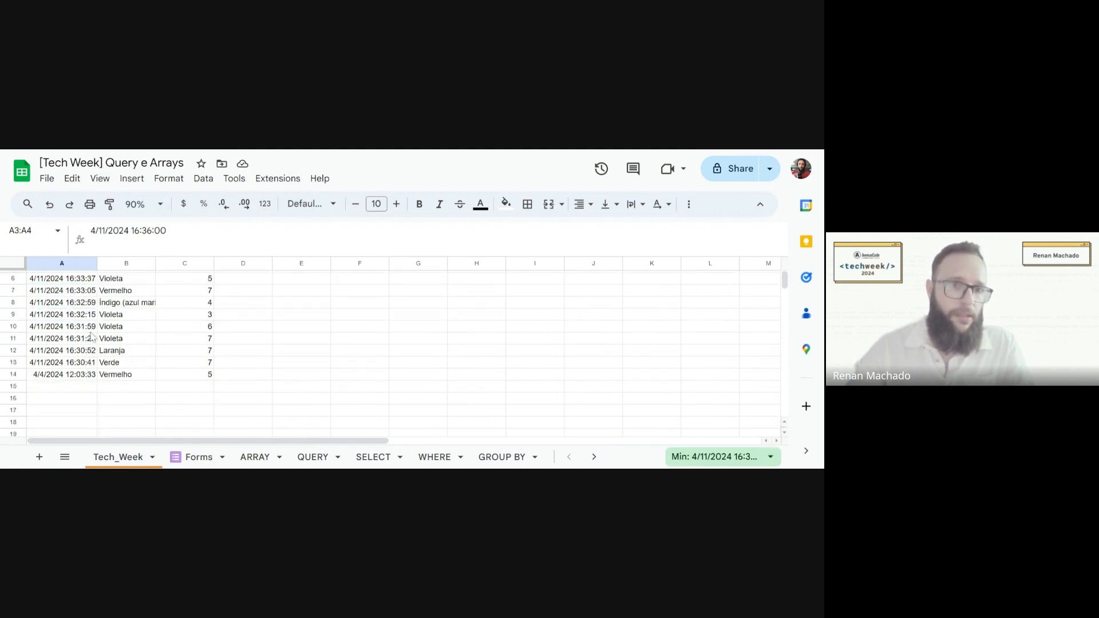
pyautogui.scroll(2, 89, 347)
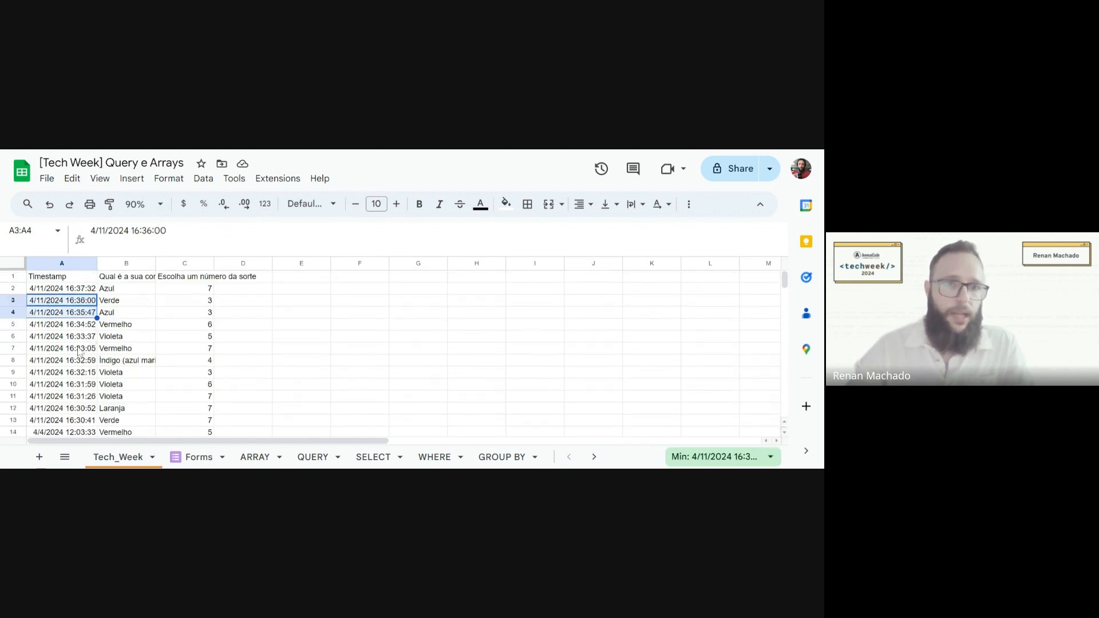
pyautogui.click(60, 279)
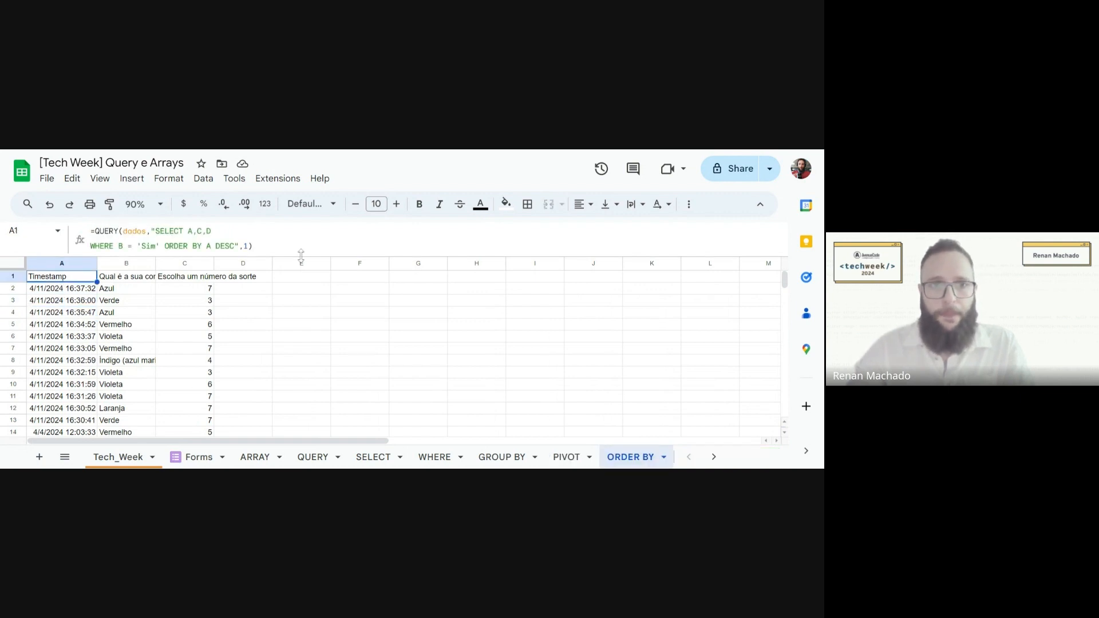
# - Enlarge the formula bar and change the A1 query's sort clause to ORDER BY C ASC
pyautogui.moveTo(301, 255); pyautogui.dragTo(301, 269)
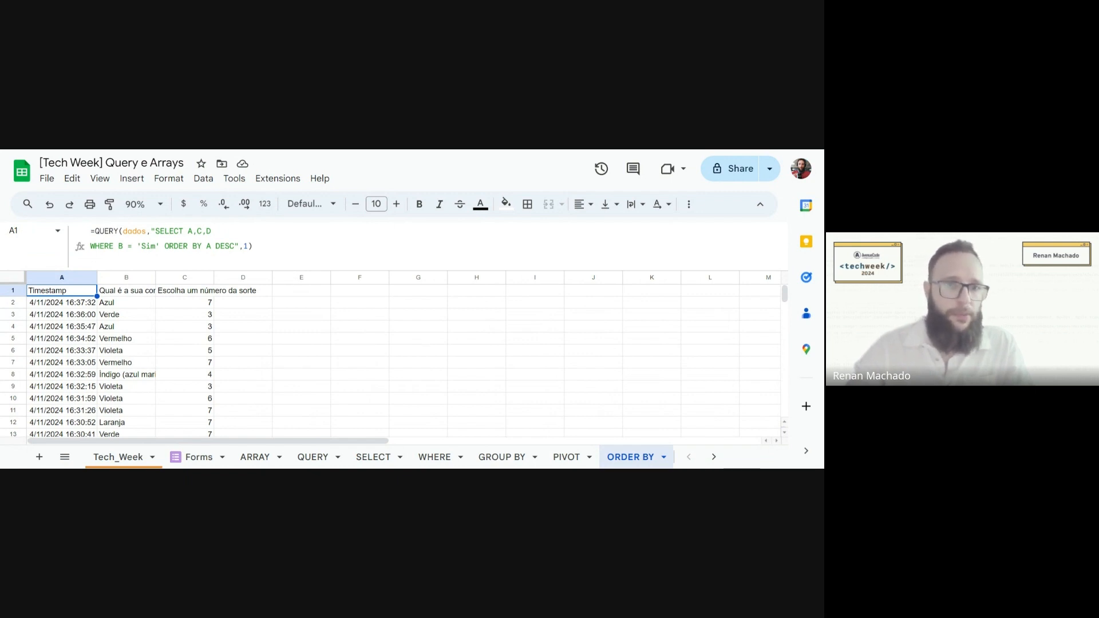
pyautogui.click(207, 246)
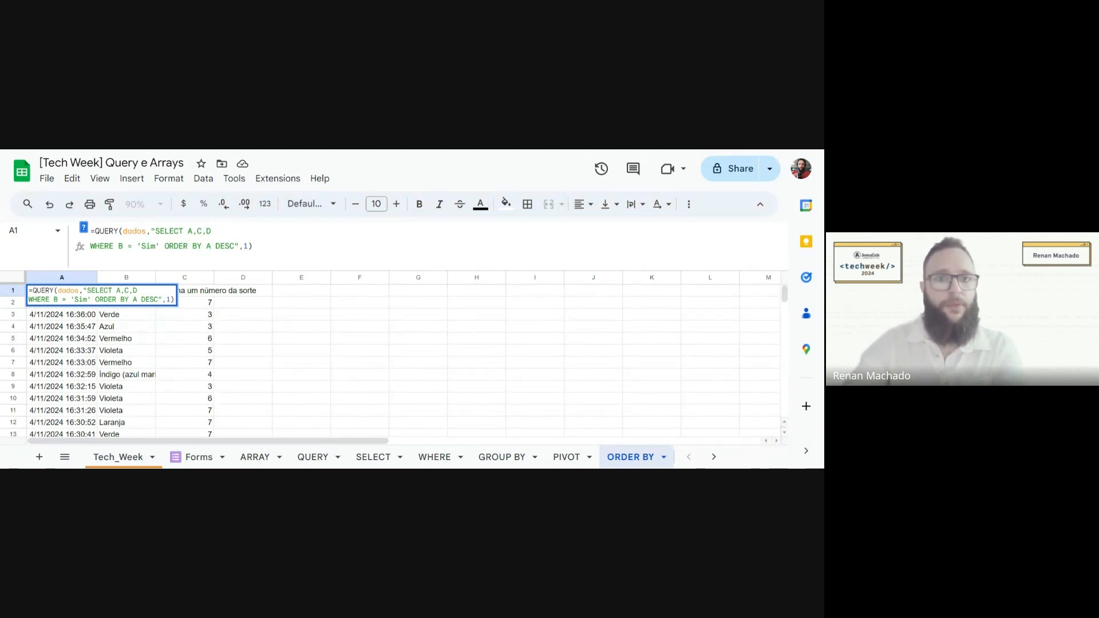
pyautogui.press('Delete')
pyautogui.write('C')
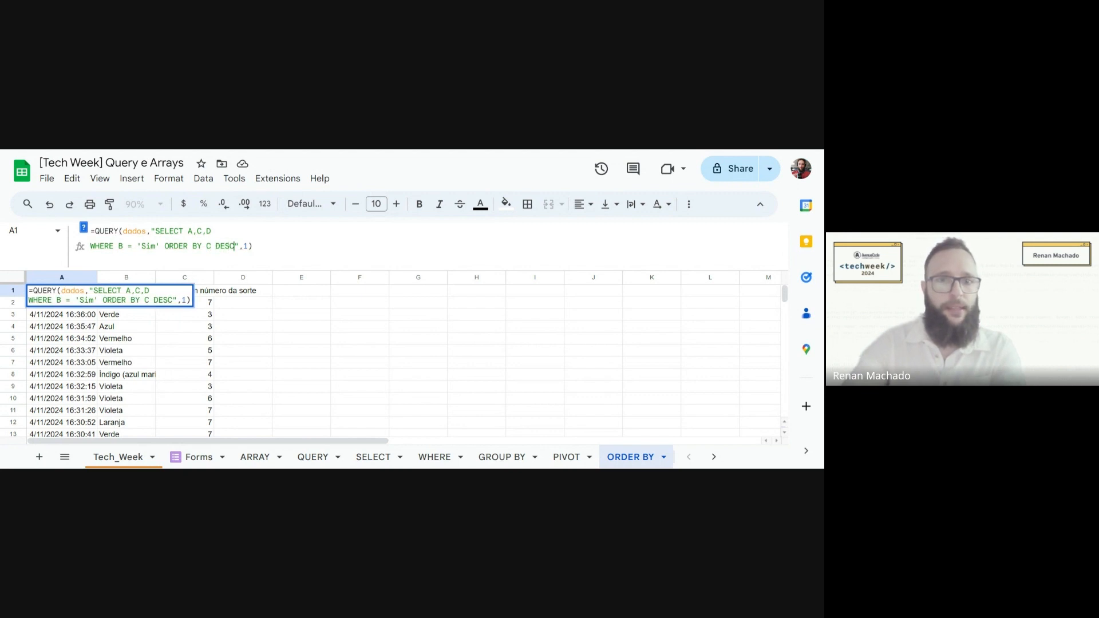
pyautogui.press('Delete')
pyautogui.press('Delete')
pyautogui.press('Delete')
pyautogui.press('Delete')
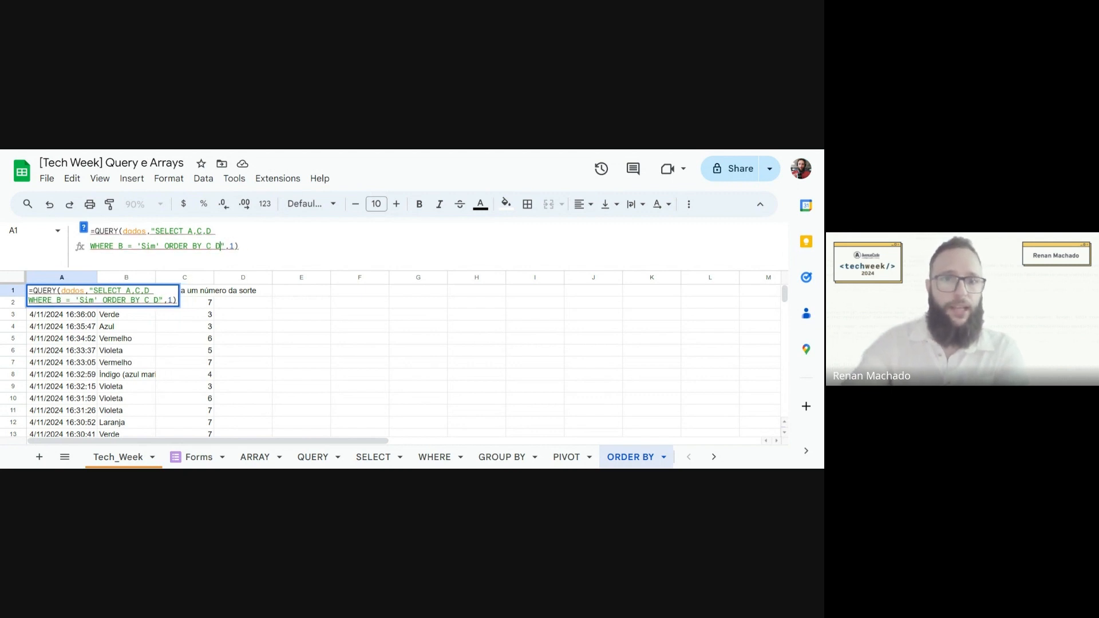
pyautogui.write('ASC')
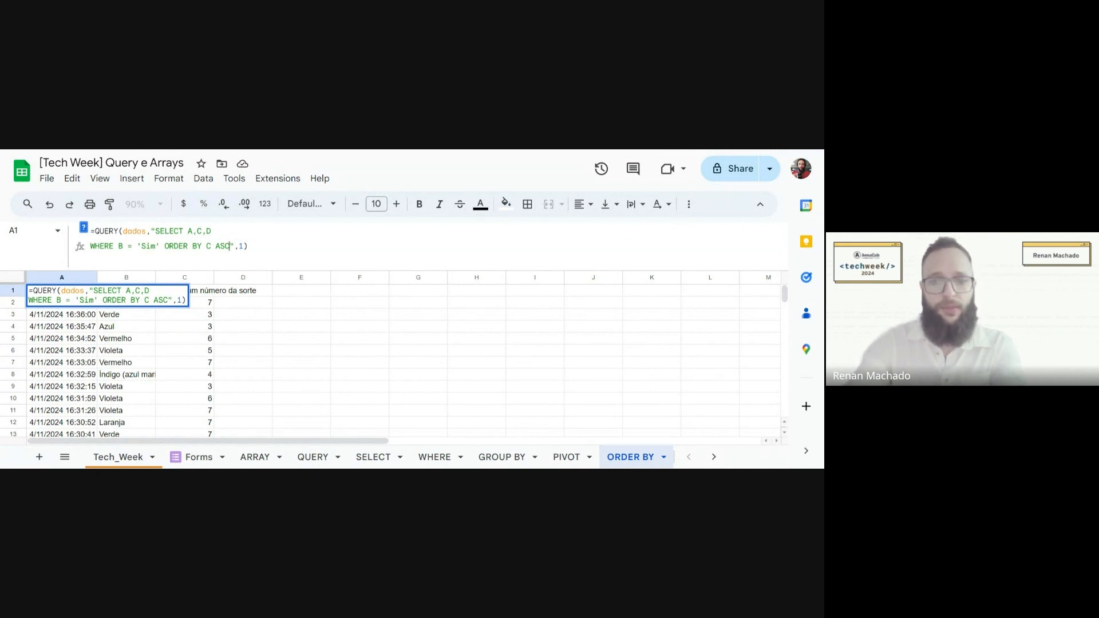
# - Move the ORDER BY clause of the A1 query onto its own line below the WHERE condition
pyautogui.press('Left')
pyautogui.press('Left')
pyautogui.press('Left')
pyautogui.press('Left')
pyautogui.press('Left')
pyautogui.press('Left')
pyautogui.press('Left')
pyautogui.press('Left')
pyautogui.press('Left')
pyautogui.press('Left')
pyautogui.press('Left')
pyautogui.press('Left')
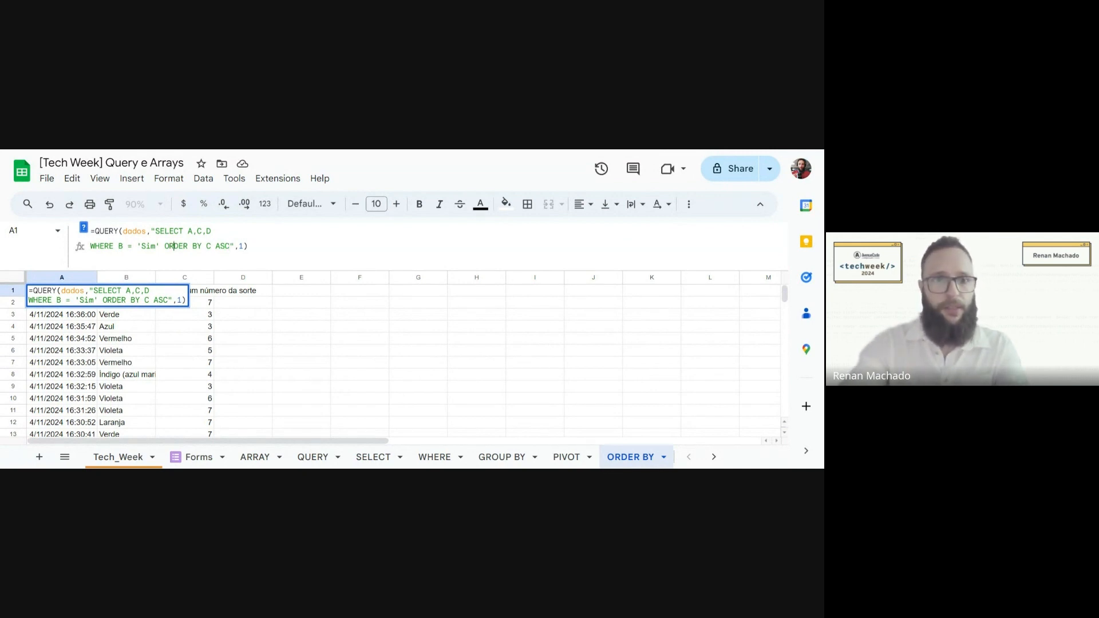
pyautogui.hotkey('ctrl', 'Return')
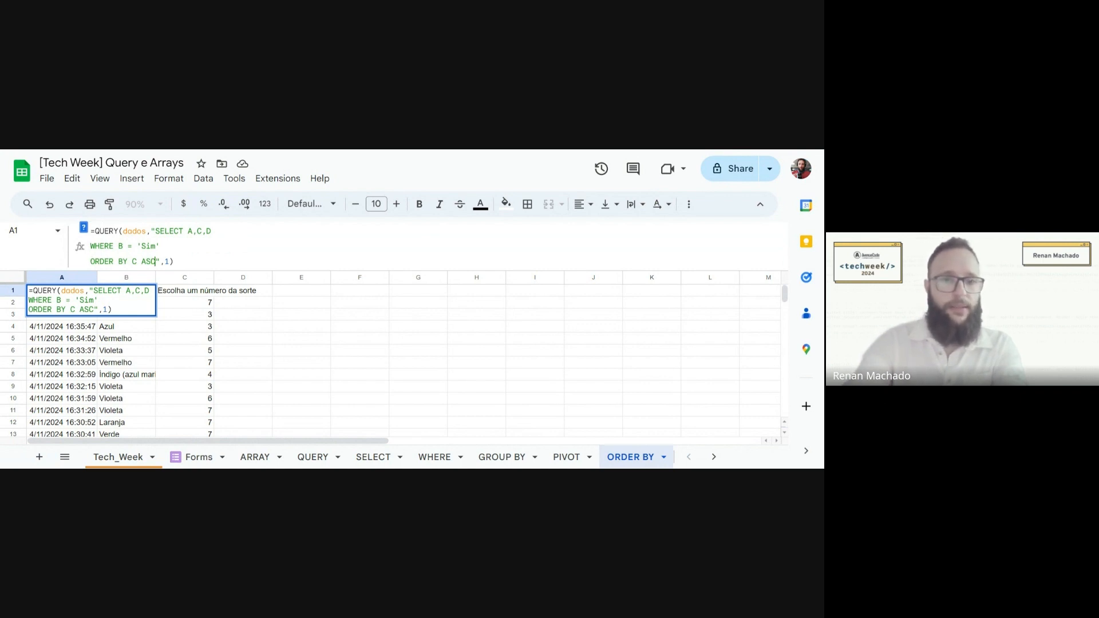
# - Add A DESC as a second sort key after C ASC in the A1 query and check the order of the resulting rows
pyautogui.write(', ')
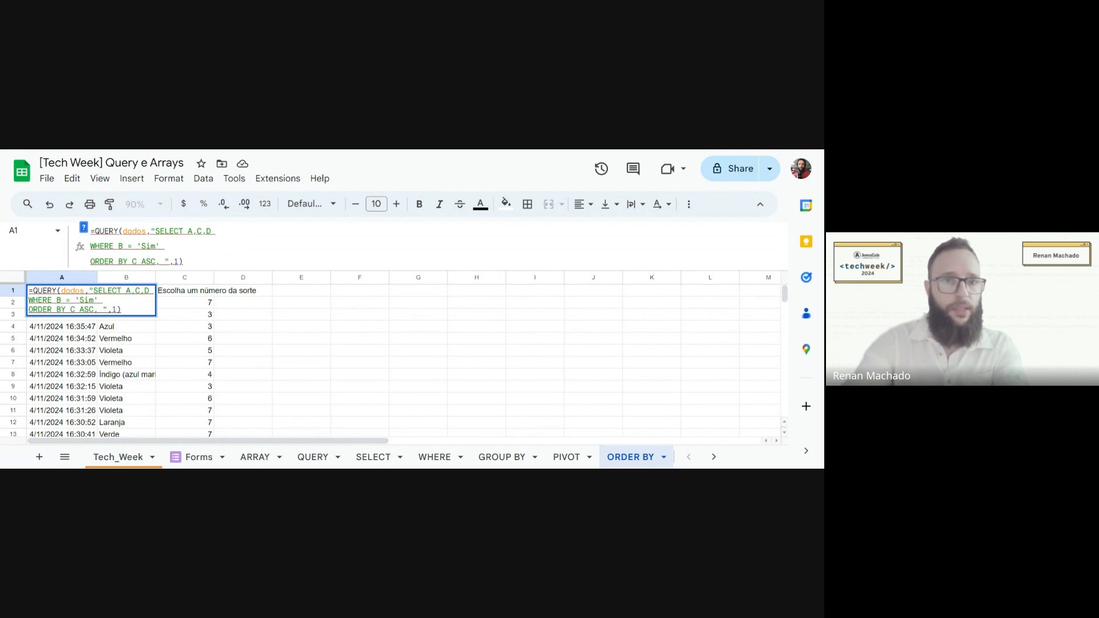
pyautogui.write('A ')
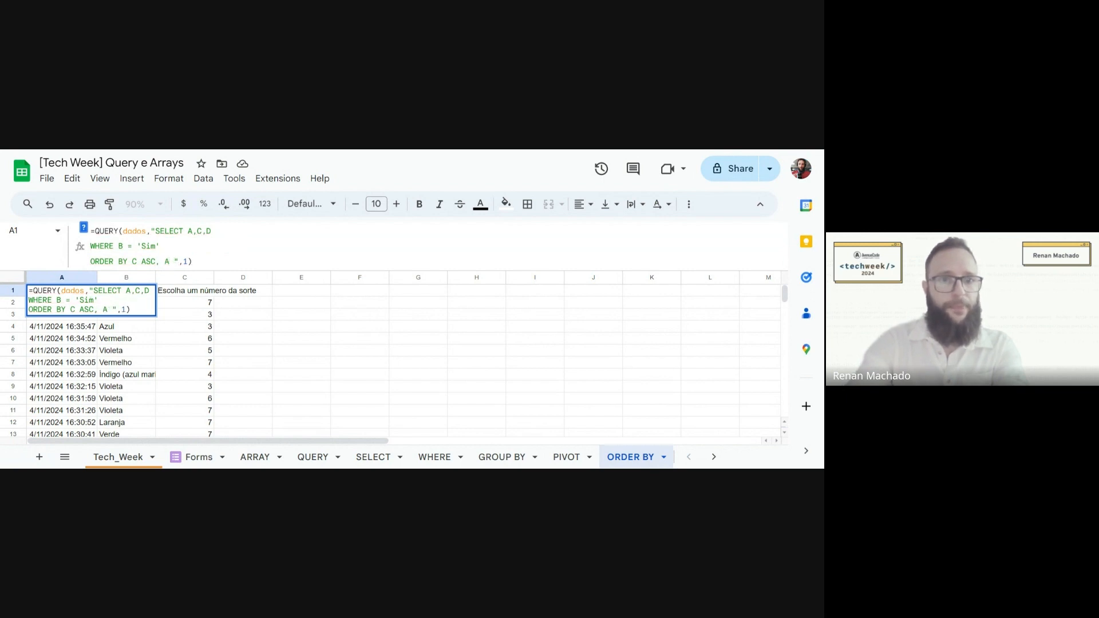
pyautogui.write('DESC')
pyautogui.press('Return')
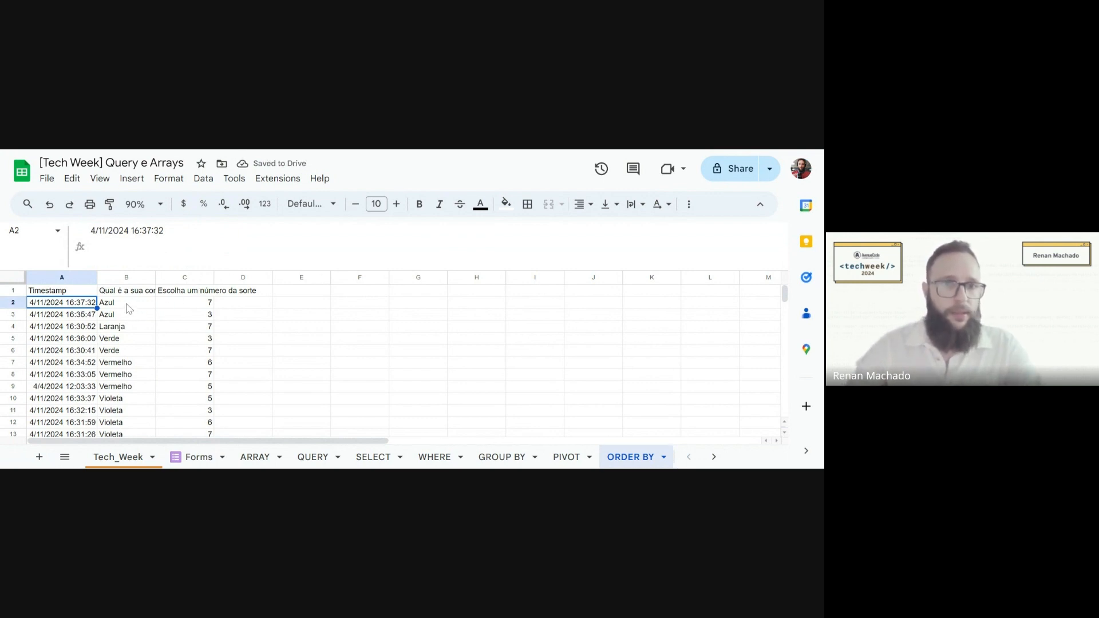
pyautogui.click(85, 292)
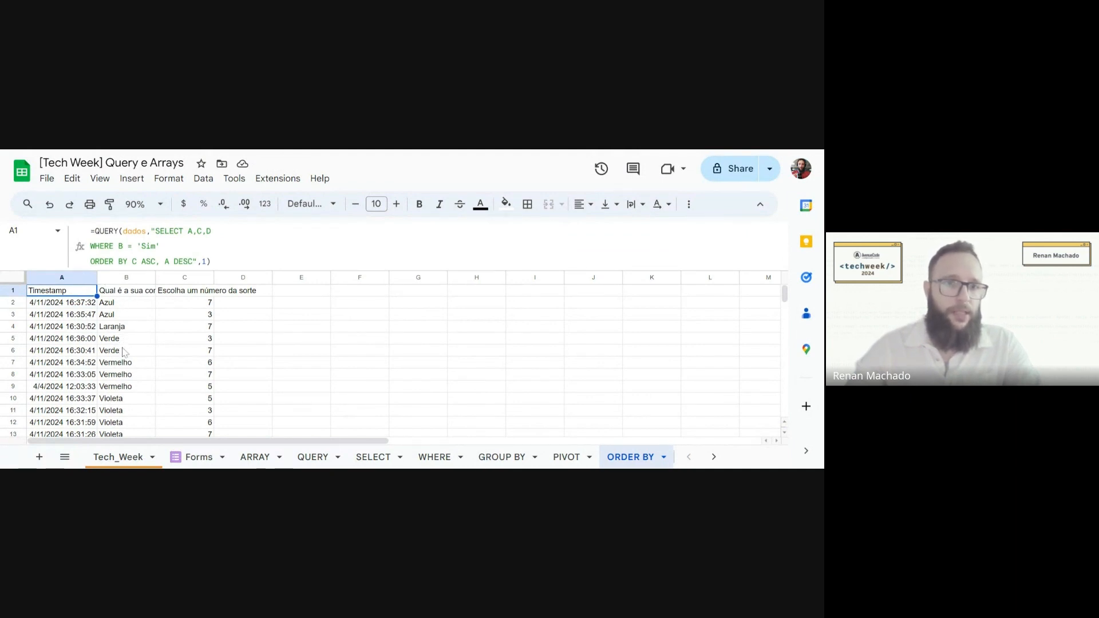
pyautogui.scroll(-2, 140, 393)
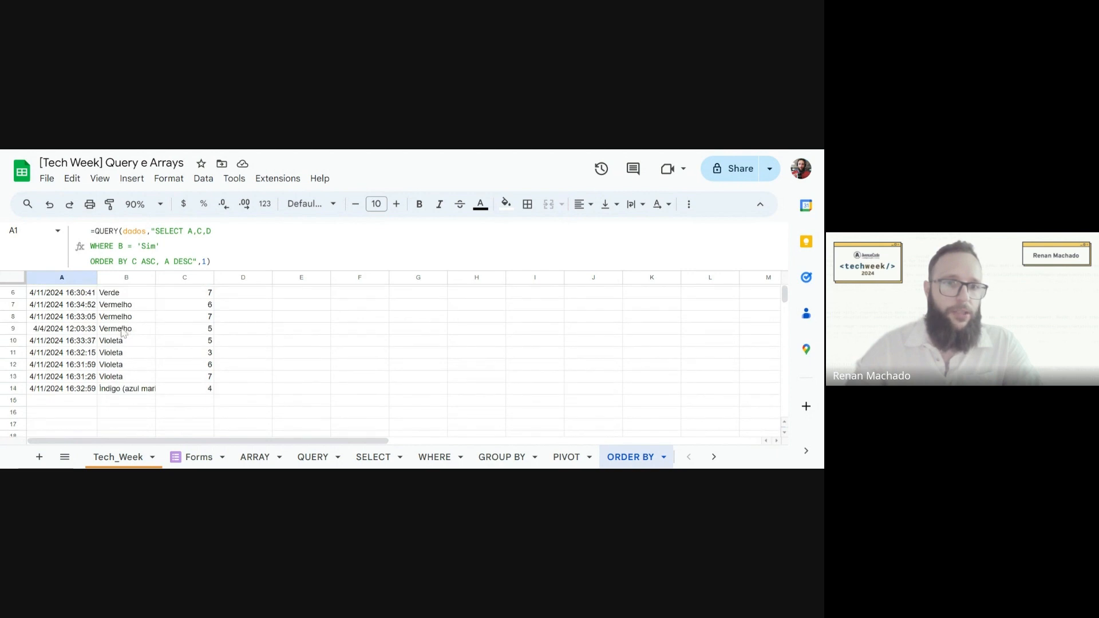
pyautogui.scroll(2, 129, 395)
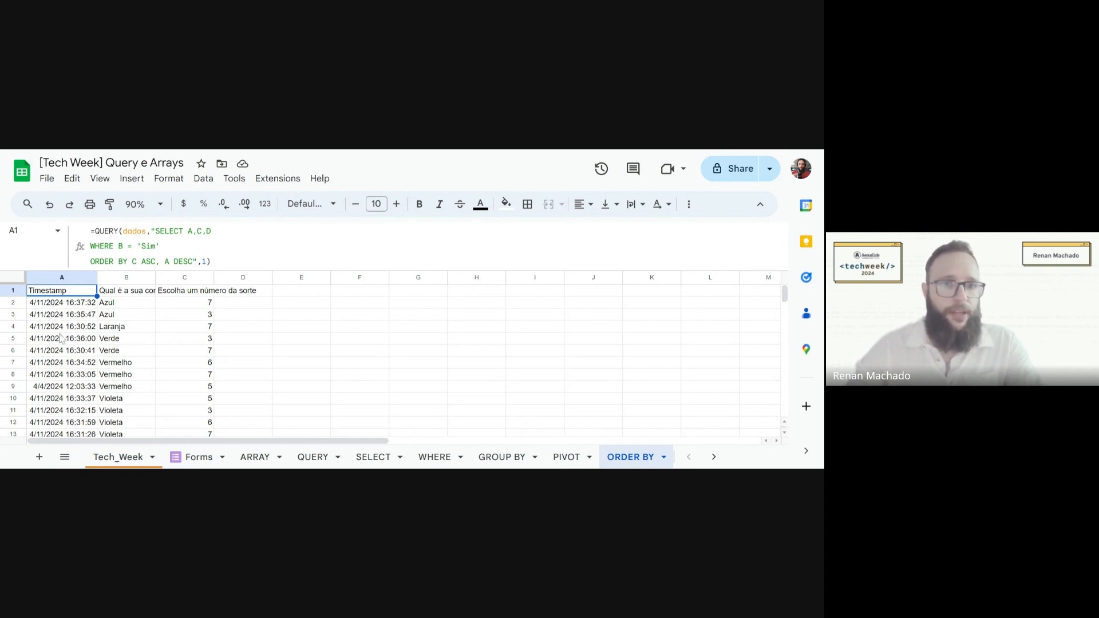
pyautogui.scroll(-2, 72, 395)
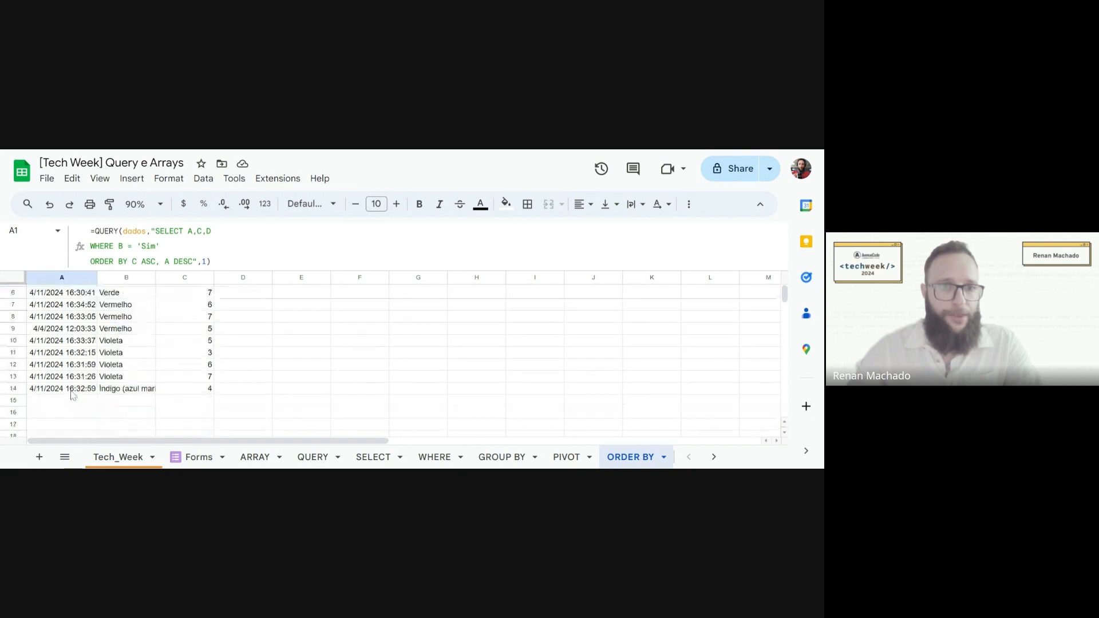
pyautogui.scroll(2, 77, 366)
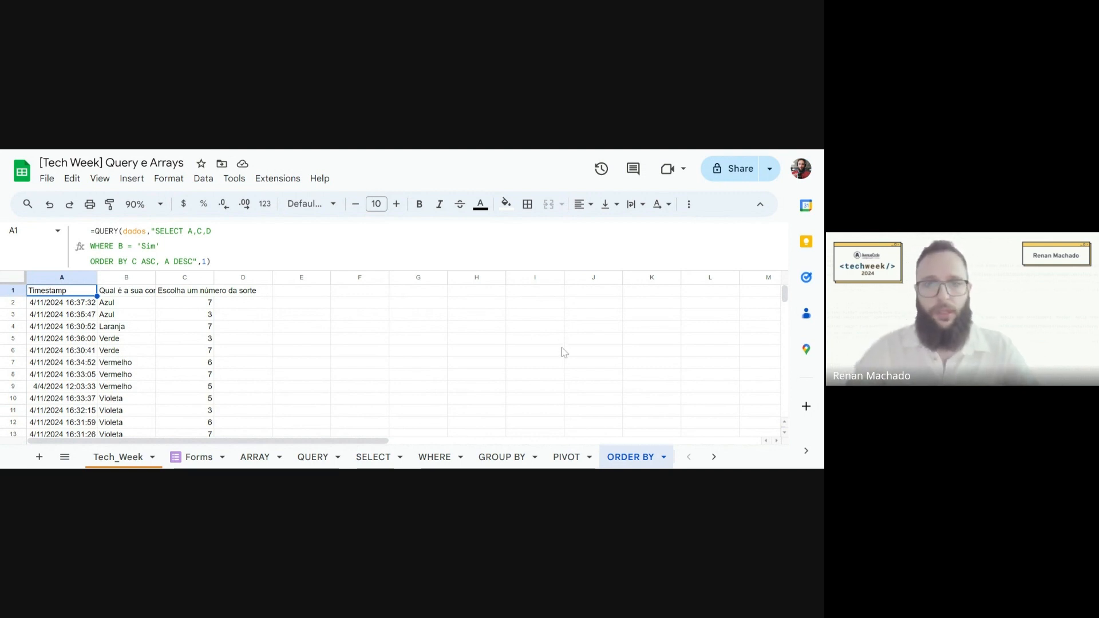
# - On the LIMIT sheet, start a QUERY formula in A1 with the named range dados as its data
pyautogui.click(712, 456)
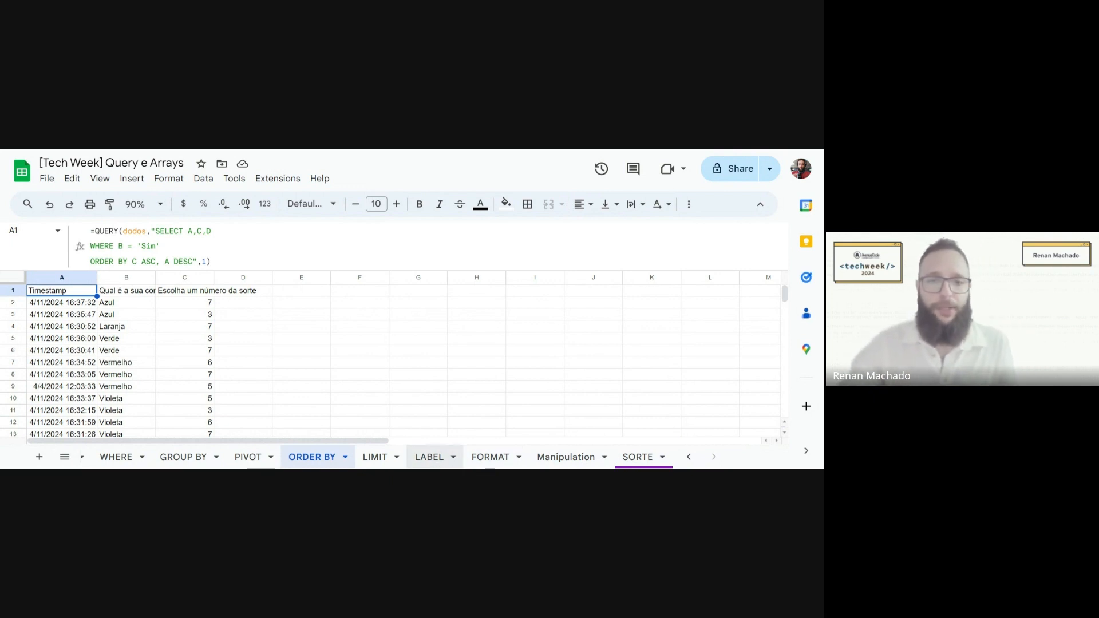
pyautogui.click(380, 460)
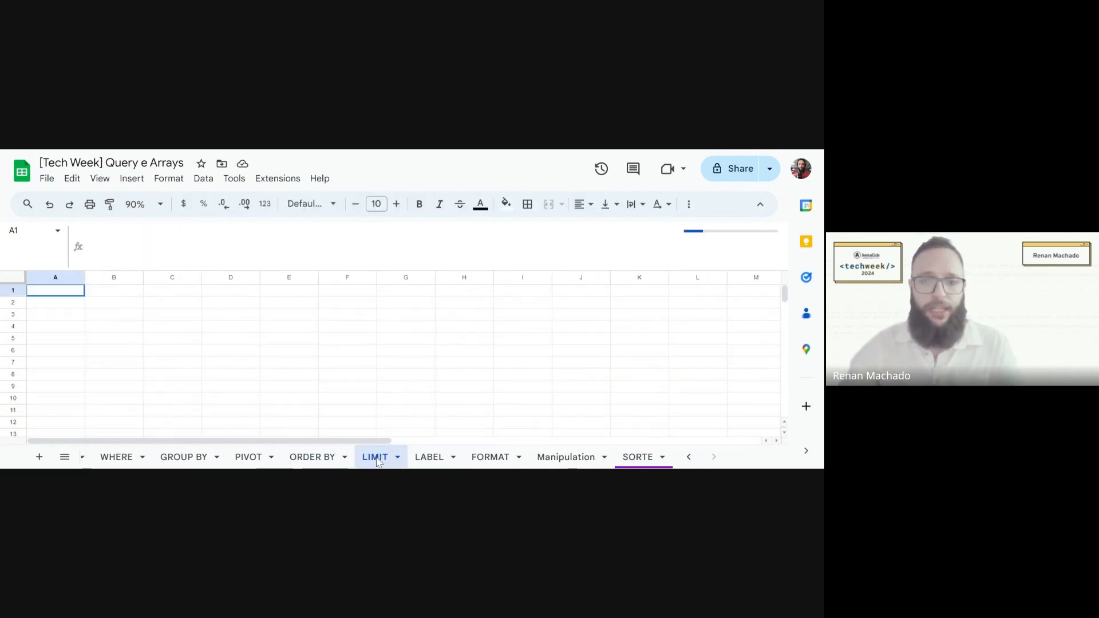
pyautogui.write('=')
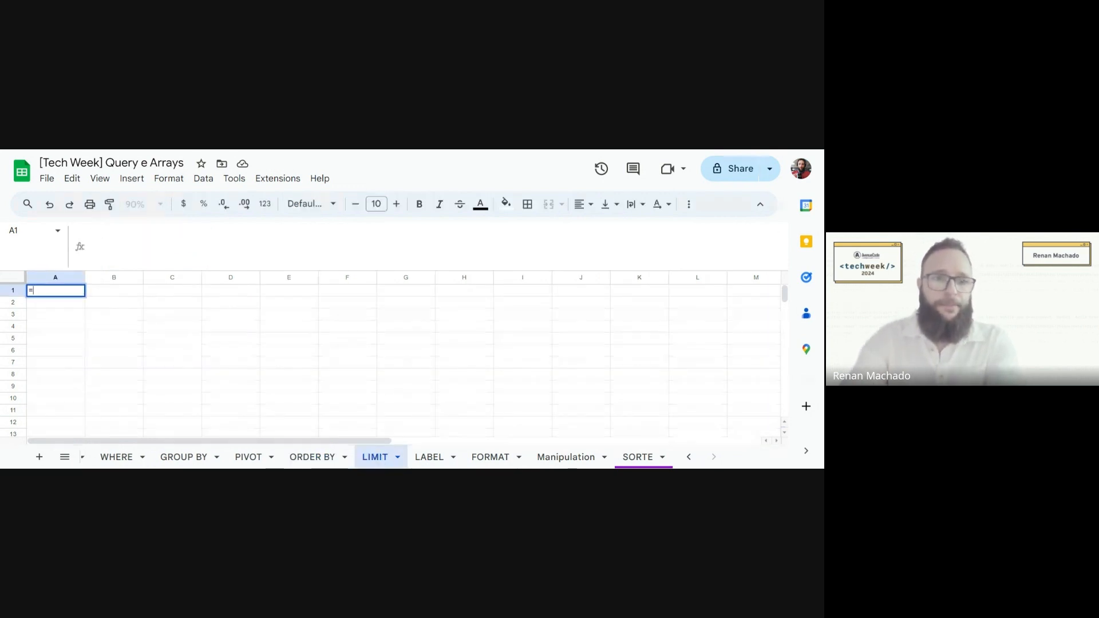
pyautogui.write('QUER')
pyautogui.press('Tab')
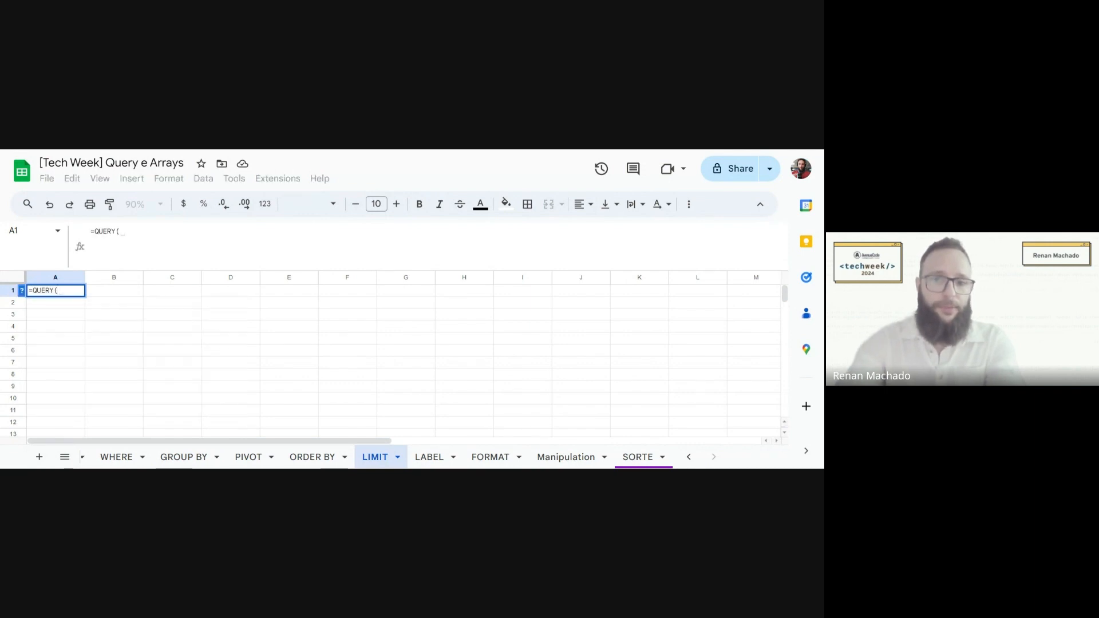
pyautogui.write('dad')
pyautogui.press('Tab')
pyautogui.write(',')
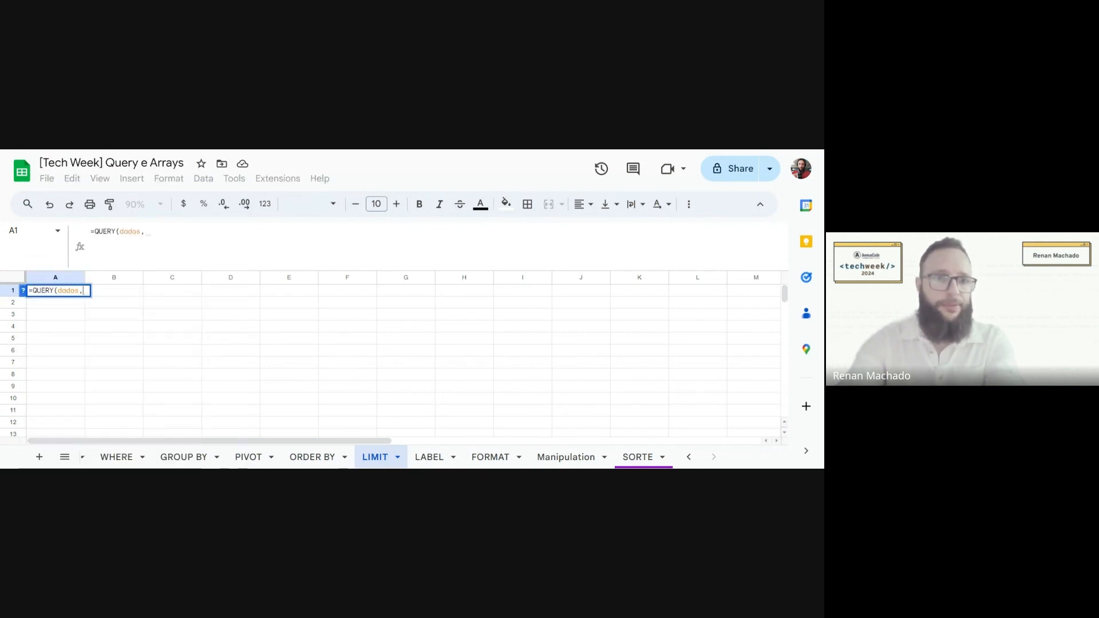
# - Complete the A1 formula with the query "SELECT *" and 1 as the number of header rows
pyautogui.write('"SELECT')
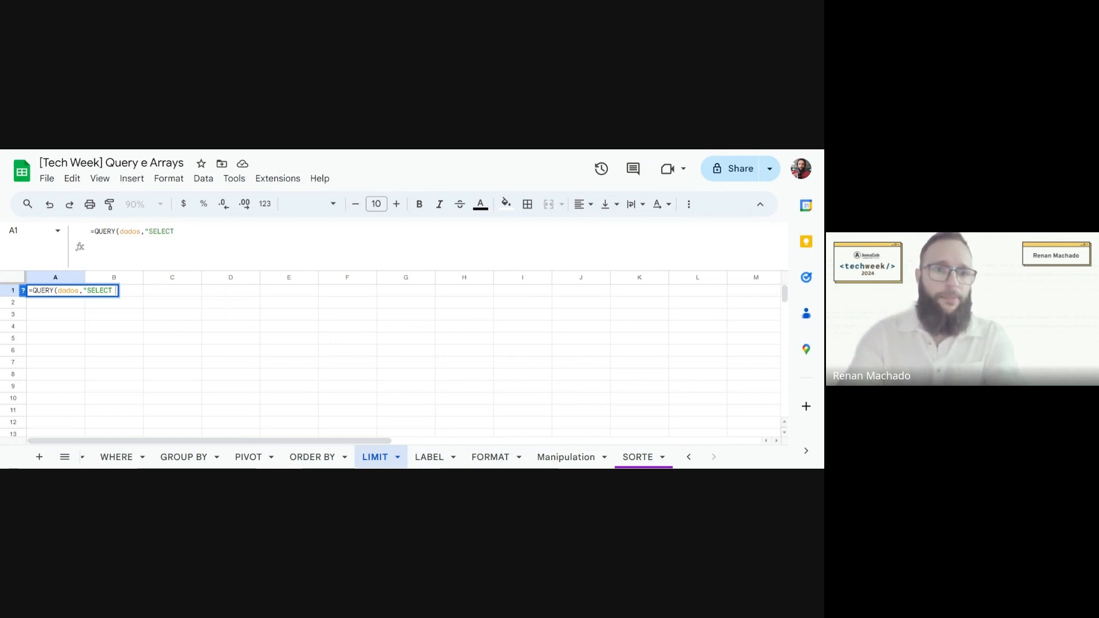
pyautogui.write('A,B')
pyautogui.press('BackSpace')
pyautogui.press('BackSpace')
pyautogui.press('BackSpace')
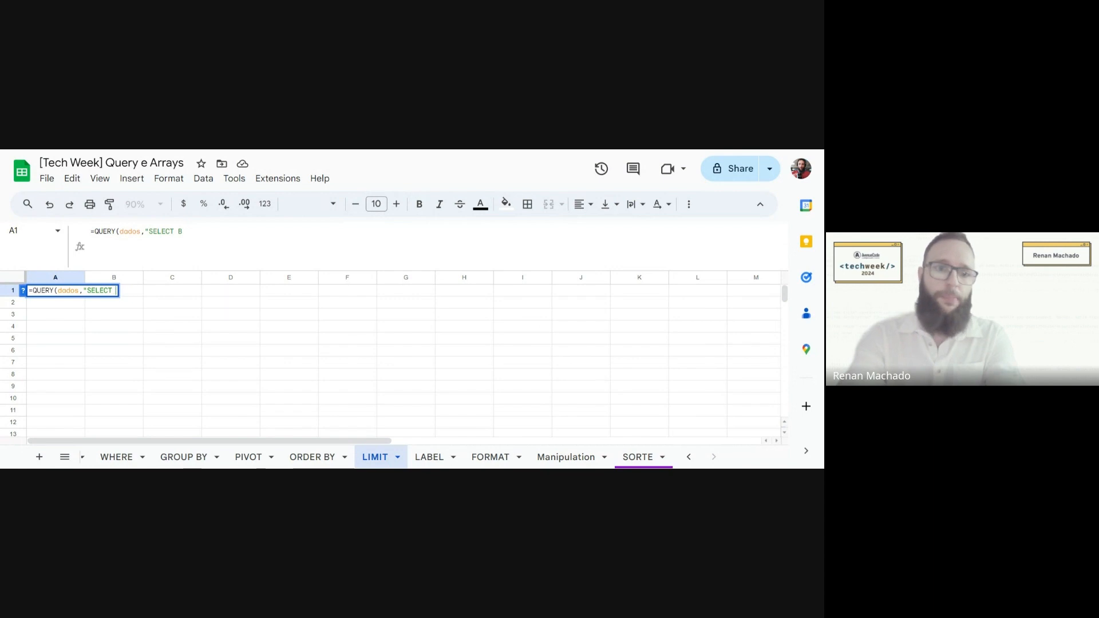
pyautogui.write('*')
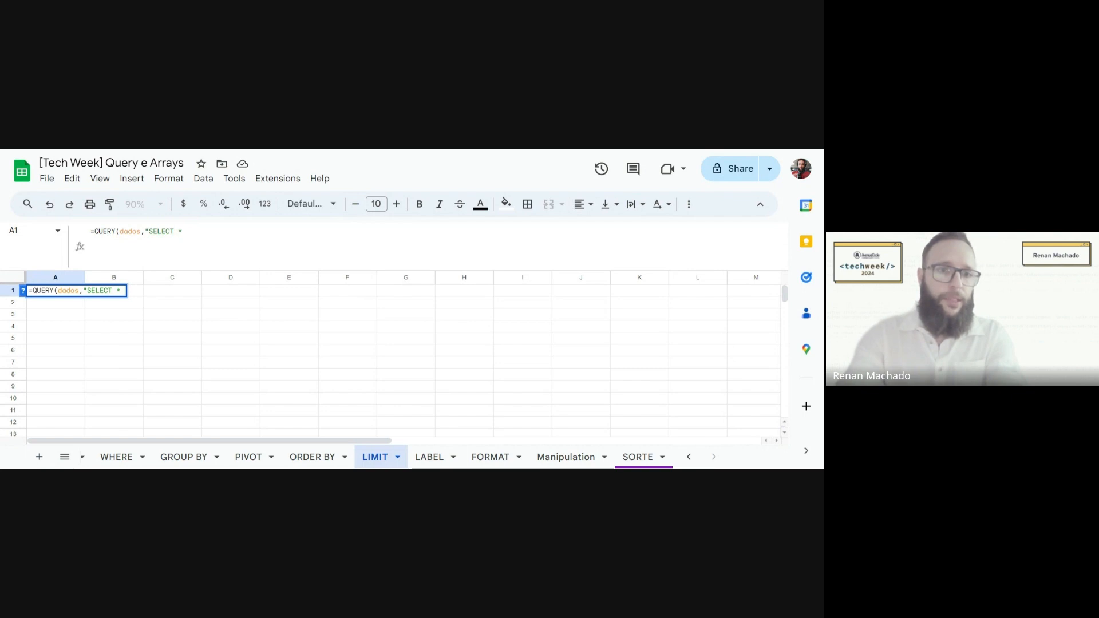
pyautogui.write(' ",1')
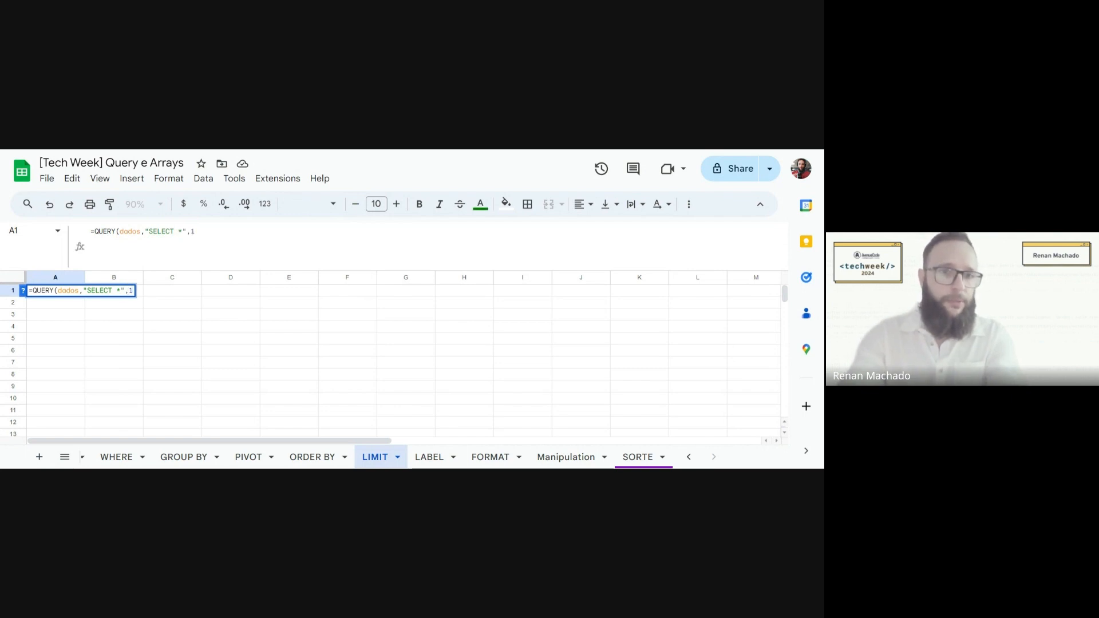
pyautogui.write(')')
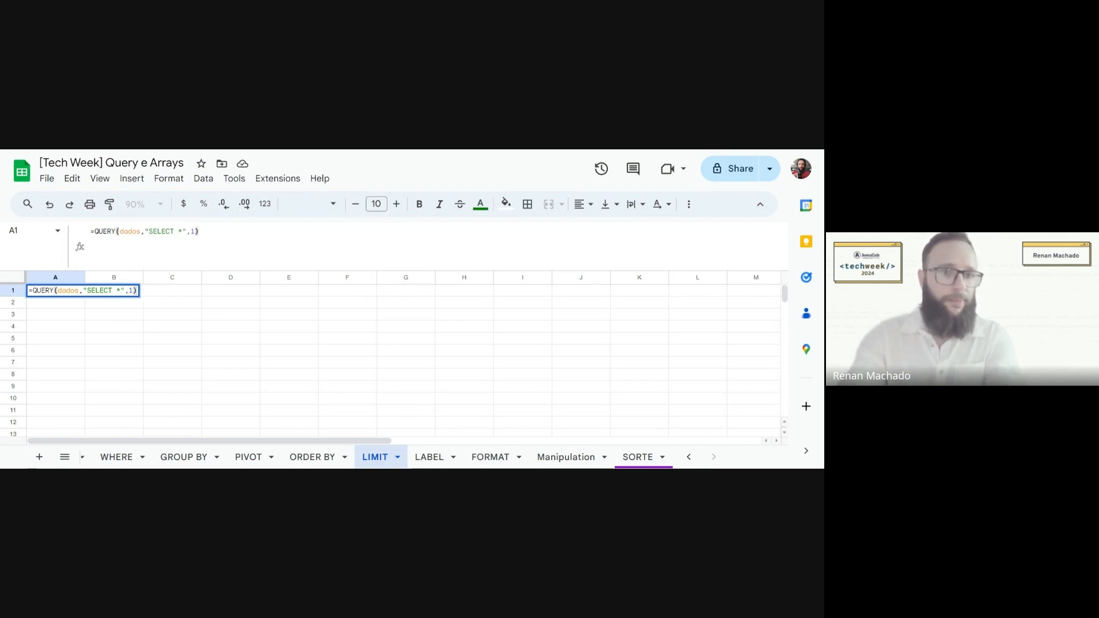
pyautogui.press('Return')
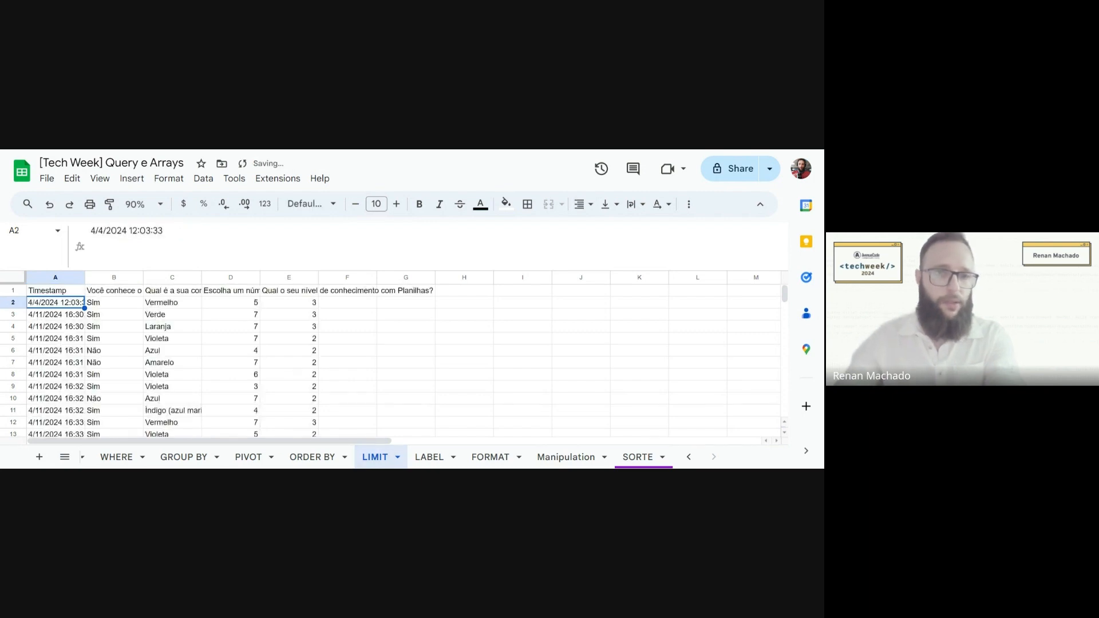
# - Append ORDER BY A DESC after SELECT * in the LIMIT sheet's A1 query and look through the returned rows
pyautogui.click(77, 293)
pyautogui.press('F2')
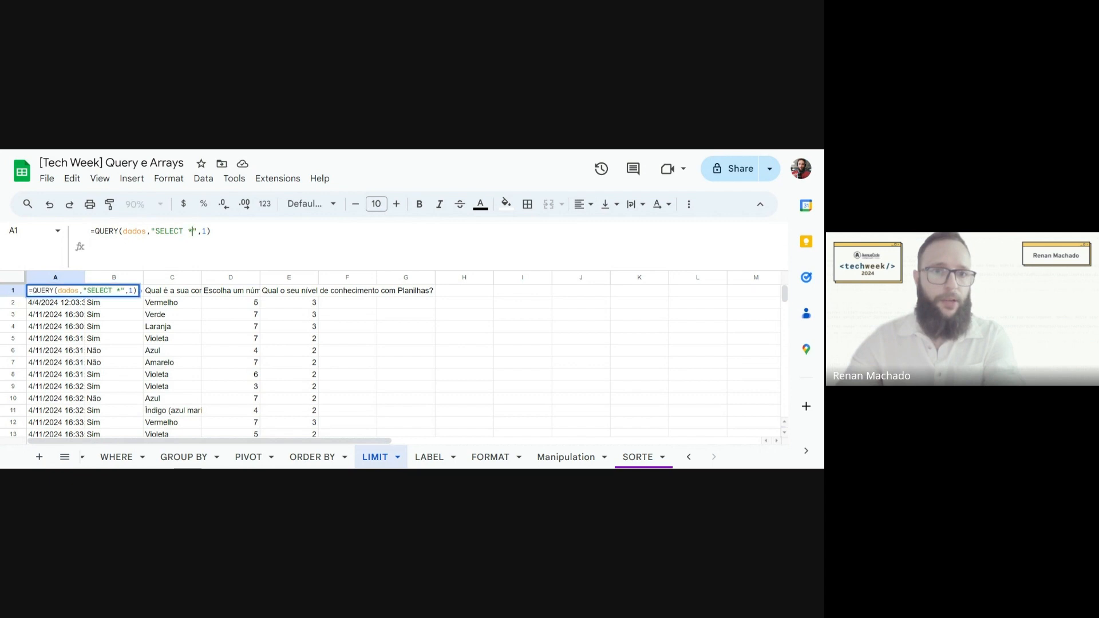
pyautogui.write('ORDER')
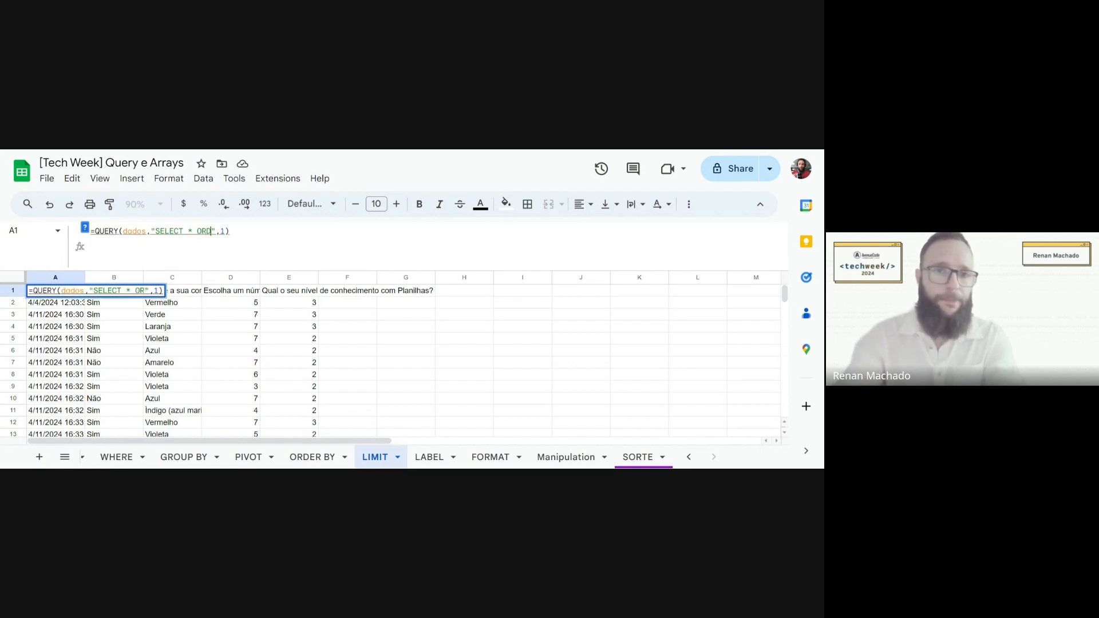
pyautogui.write(' BY ')
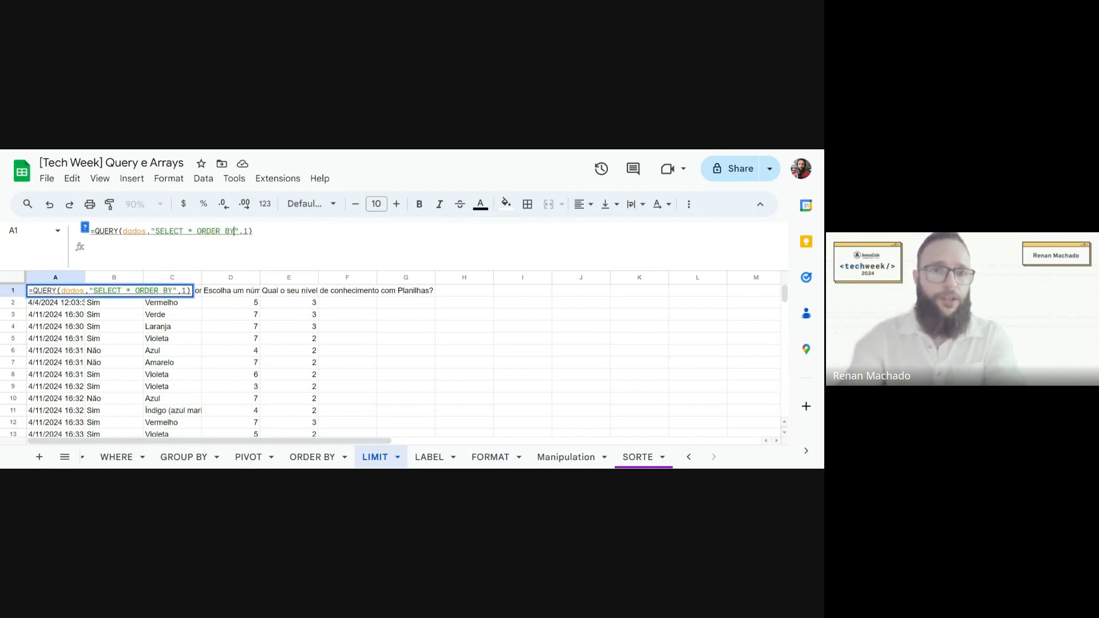
pyautogui.write('A DESC')
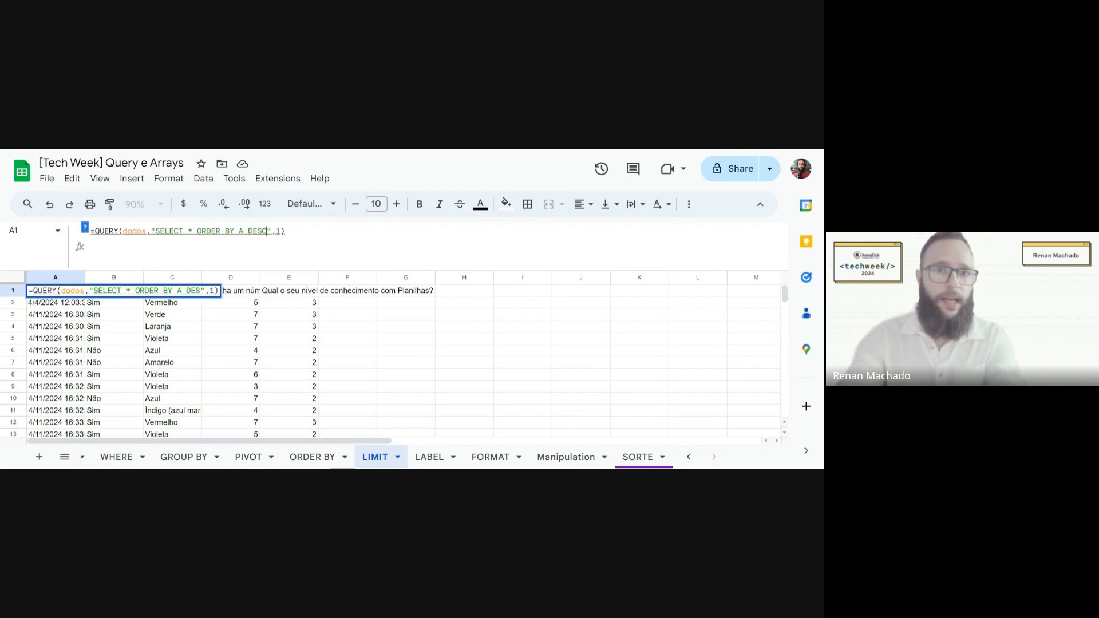
pyautogui.press('Return')
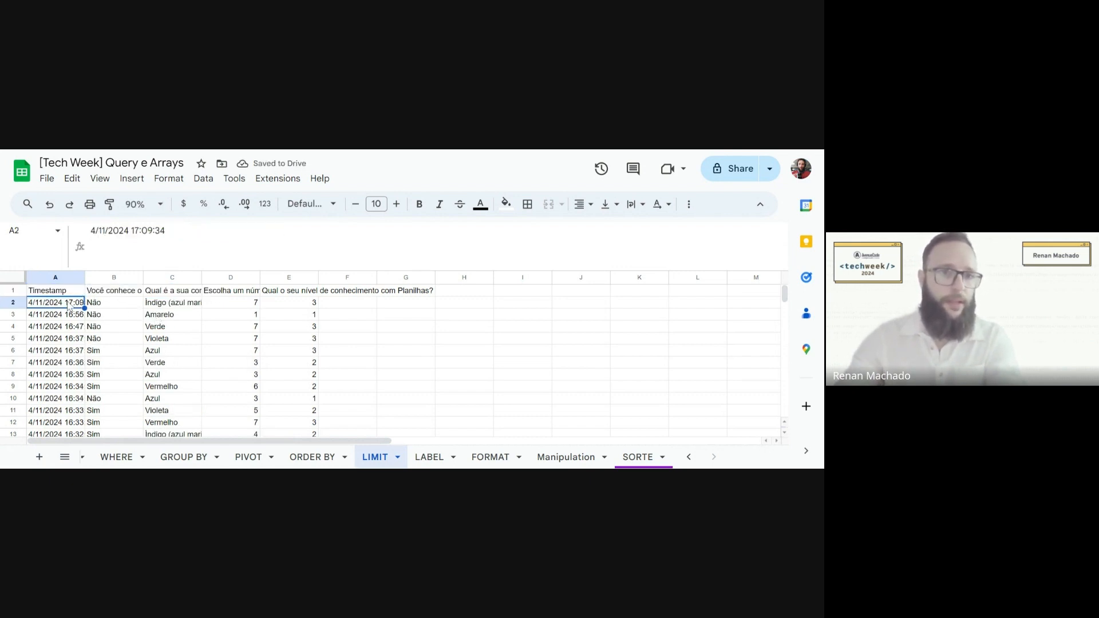
pyautogui.scroll(-5, 63, 402)
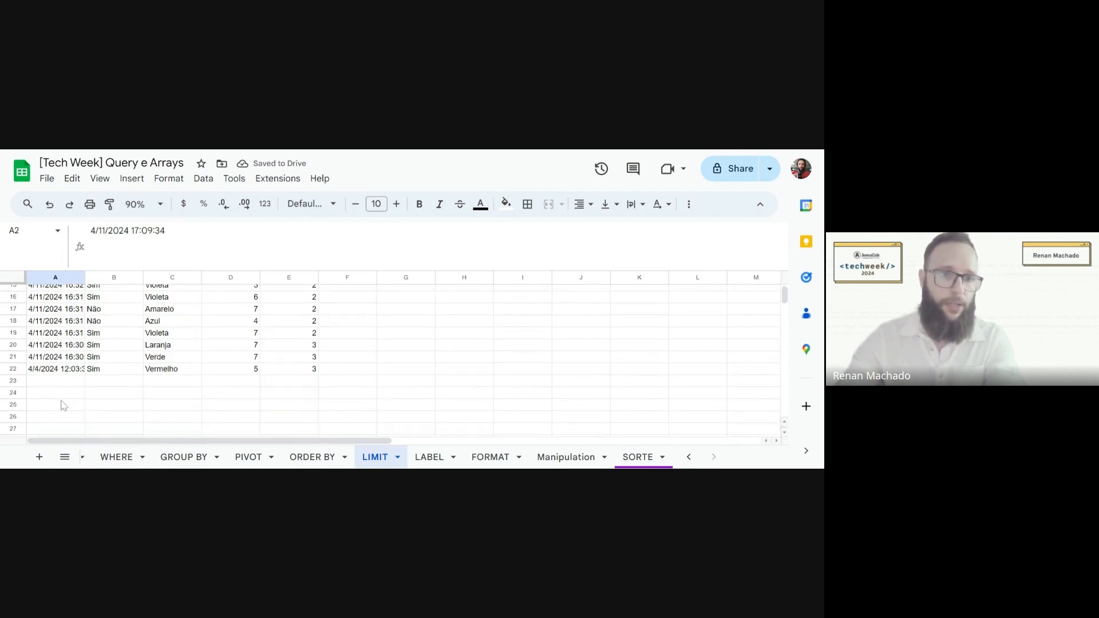
pyautogui.scroll(5, 63, 403)
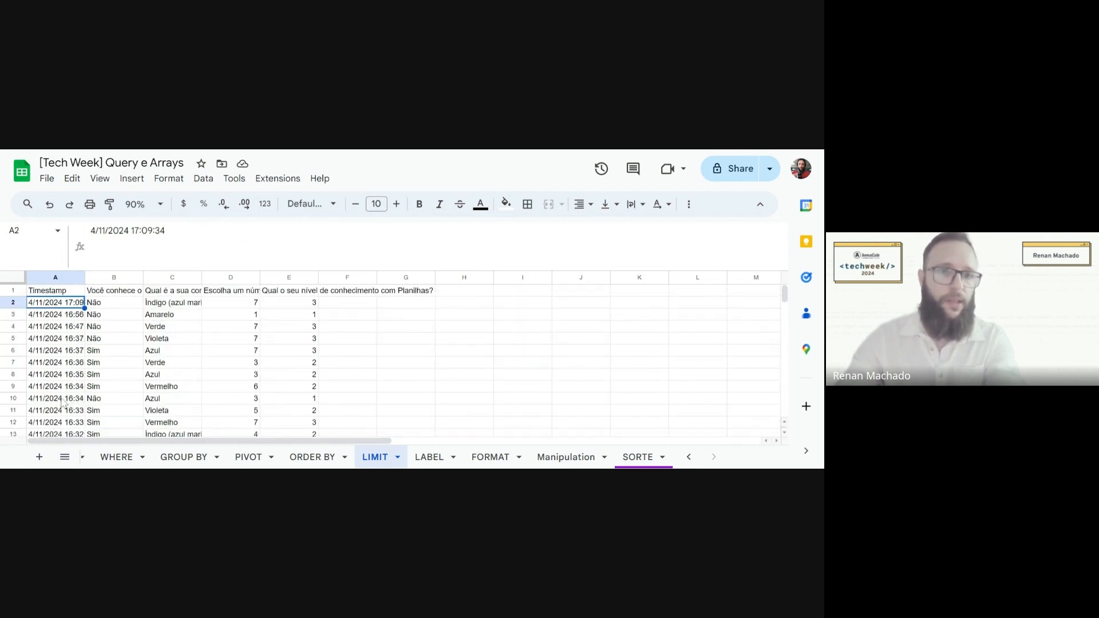
# - Append LIMIT 3 after ORDER BY A DESC in the LIMIT sheet's A1 query
pyautogui.click(71, 293)
pyautogui.click(268, 231)
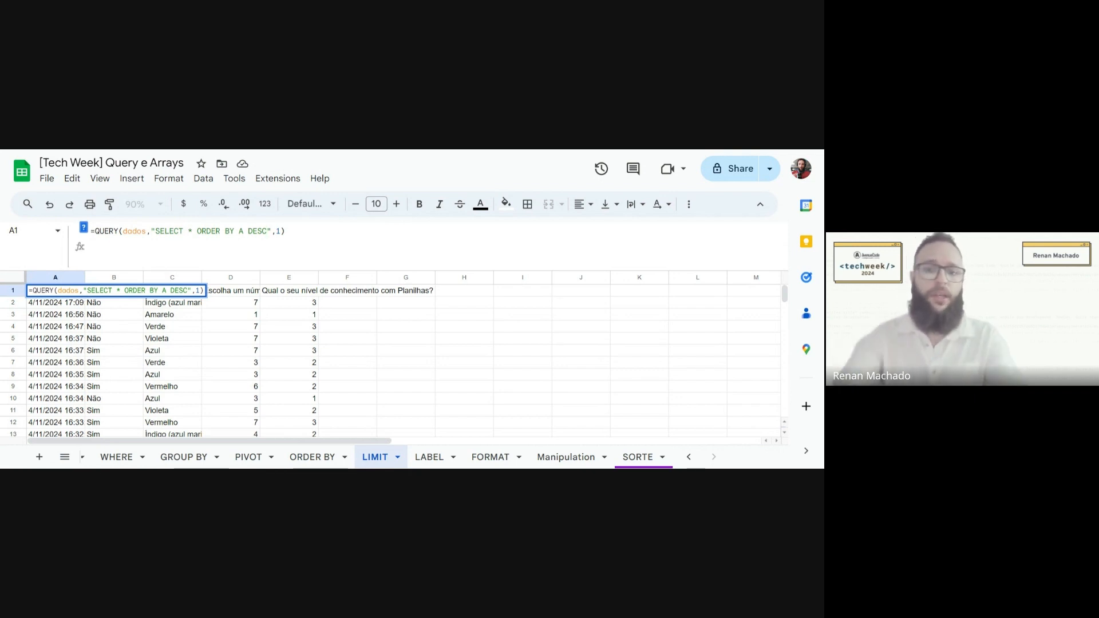
pyautogui.write('LIMIT')
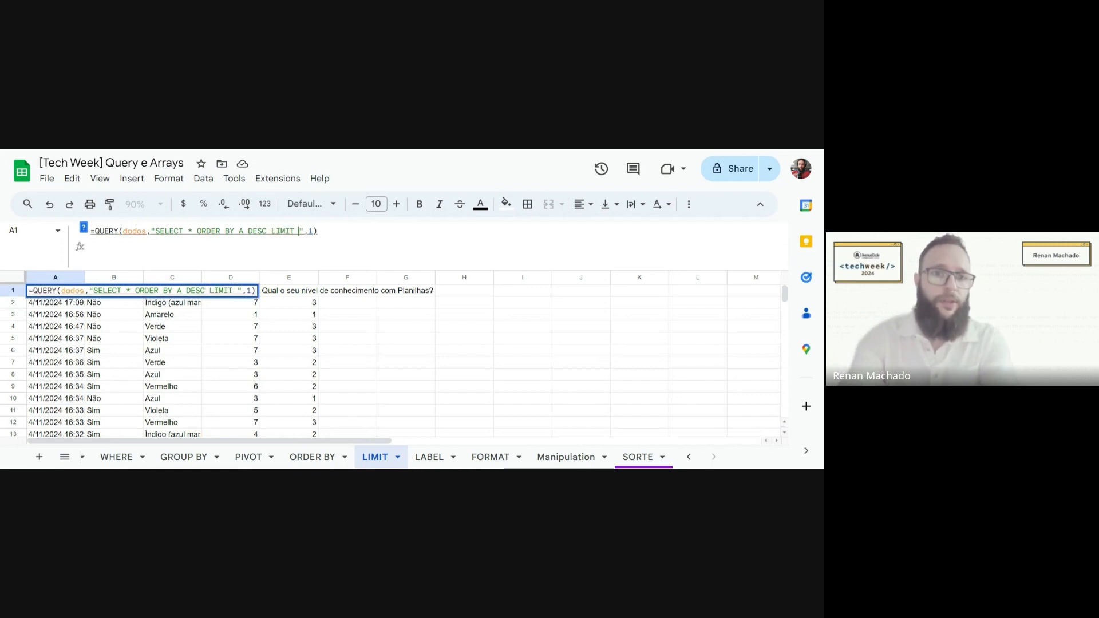
pyautogui.write(' 1')
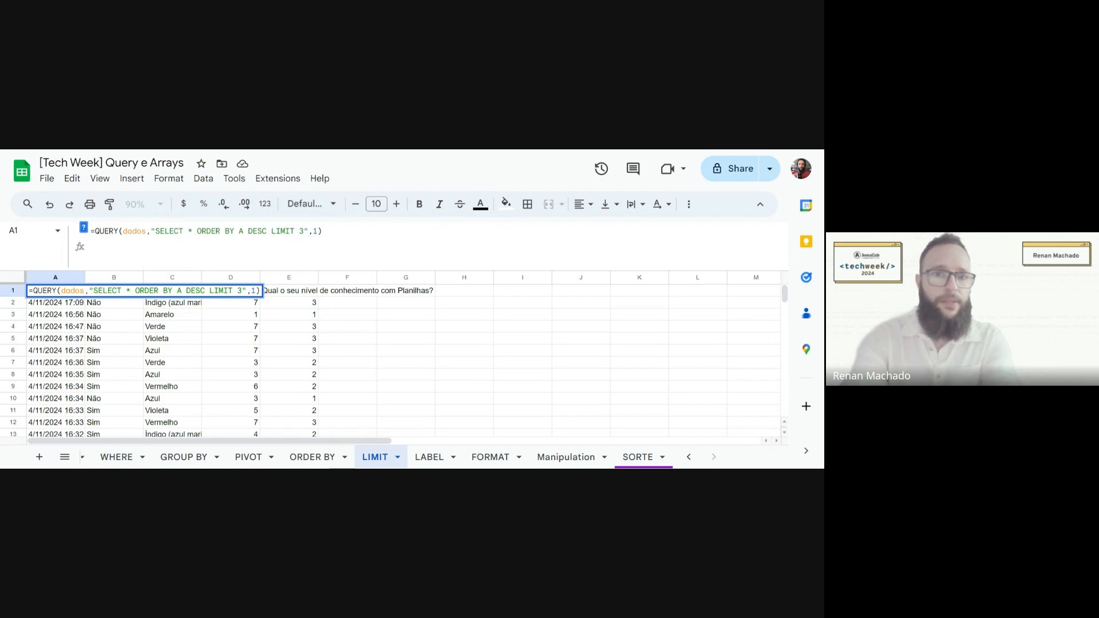
pyautogui.press('Return')
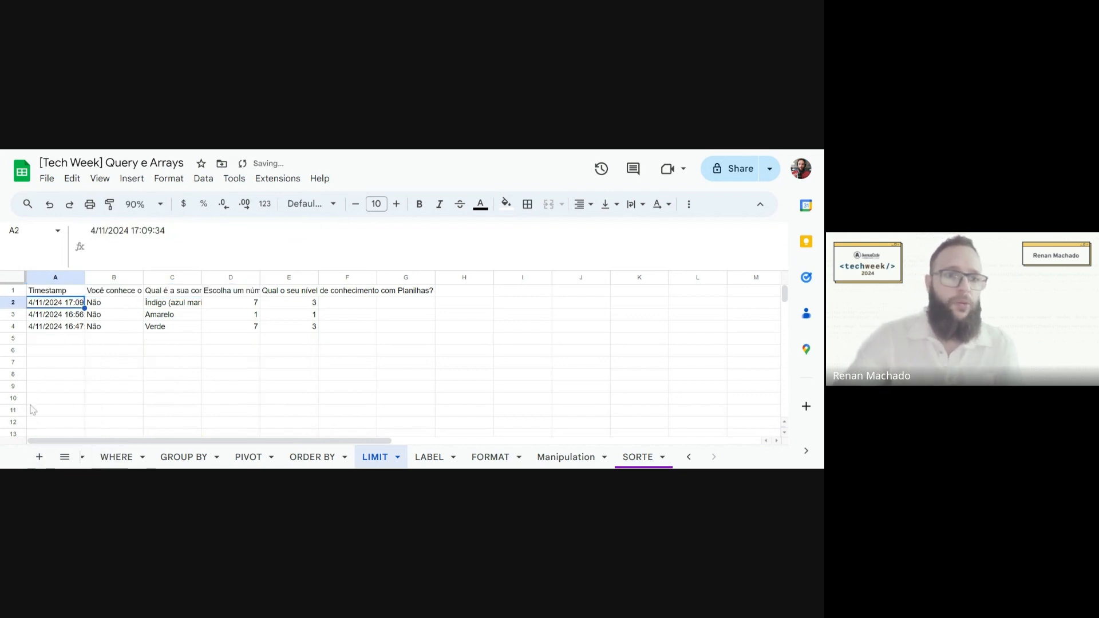
# - Change the sort direction of column A in the A1 query to ASC, keeping LIMIT 3
pyautogui.click(69, 286)
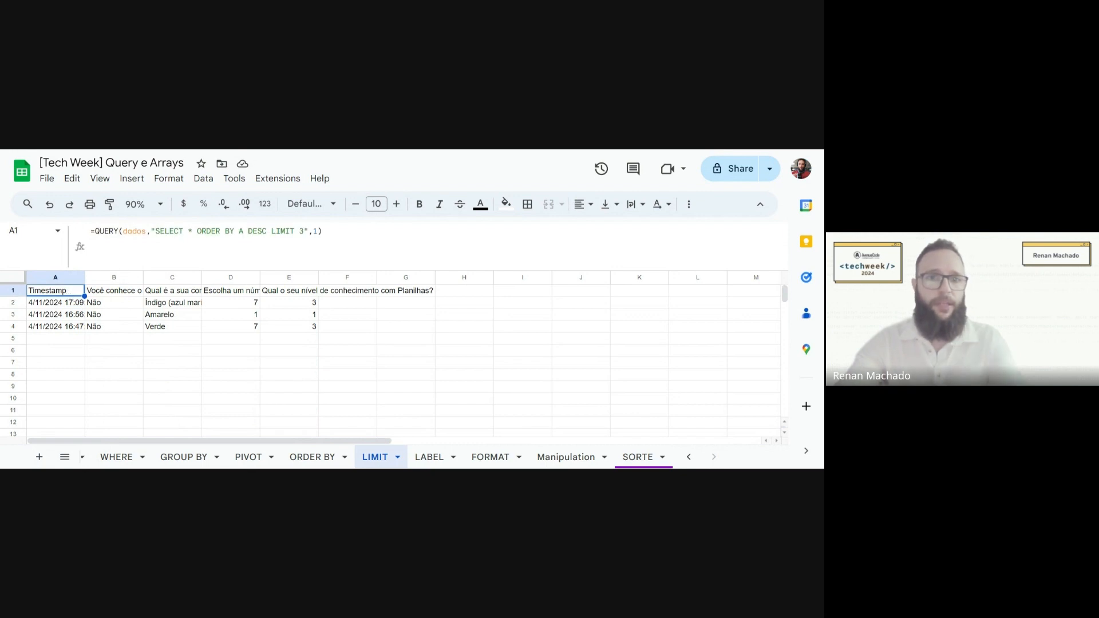
pyautogui.doubleClick(252, 231)
pyautogui.click(252, 231)
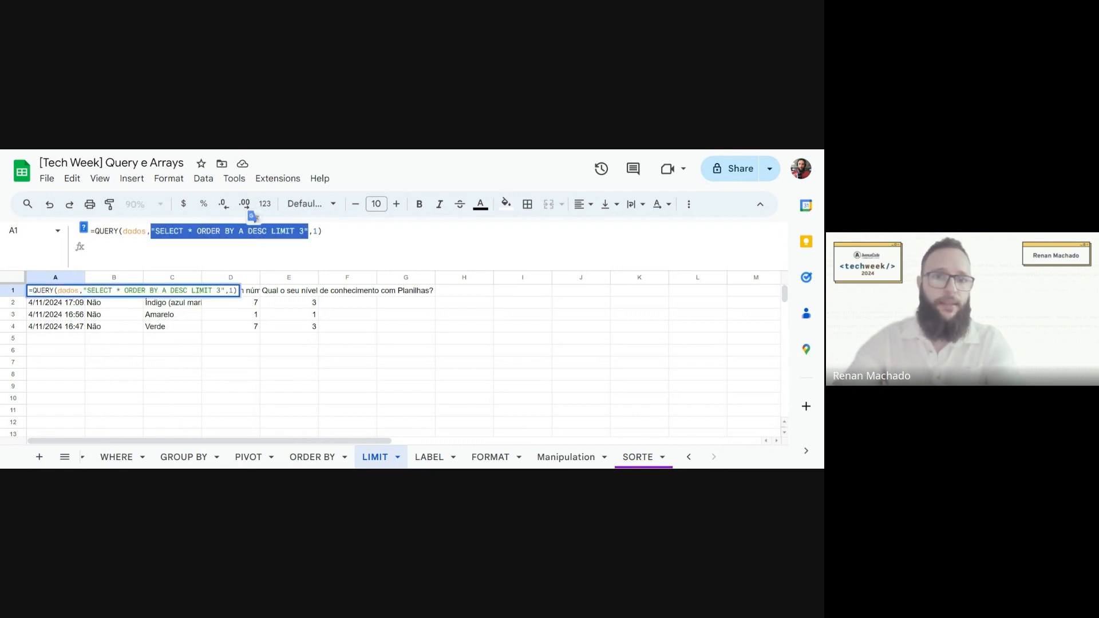
pyautogui.click(273, 231)
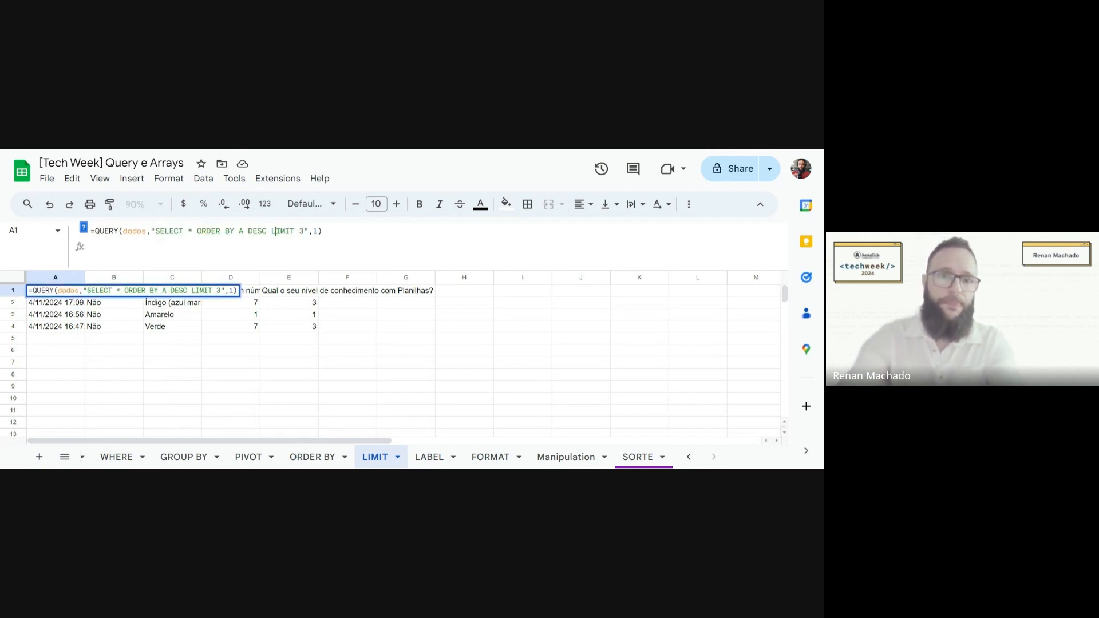
pyautogui.press('BackSpace')
pyautogui.press('BackSpace')
pyautogui.press('BackSpace')
pyautogui.press('BackSpace')
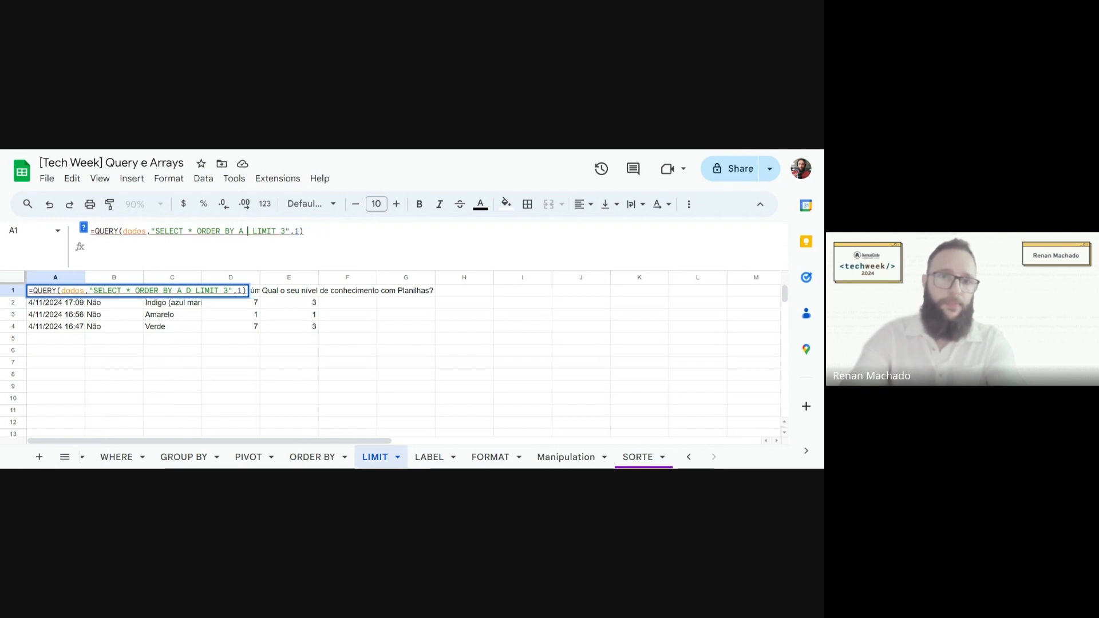
pyautogui.write('ASC')
pyautogui.press('Return')
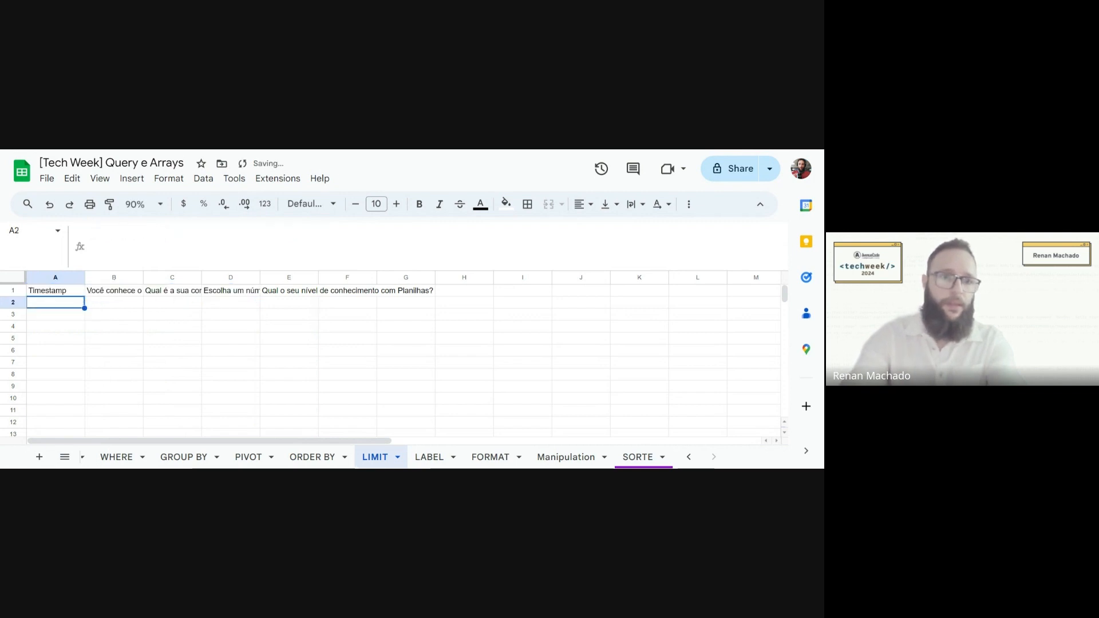
# - Remove the ASC keyword from the A1 query so it reads ORDER BY A LIMIT 3
pyautogui.press('Up')
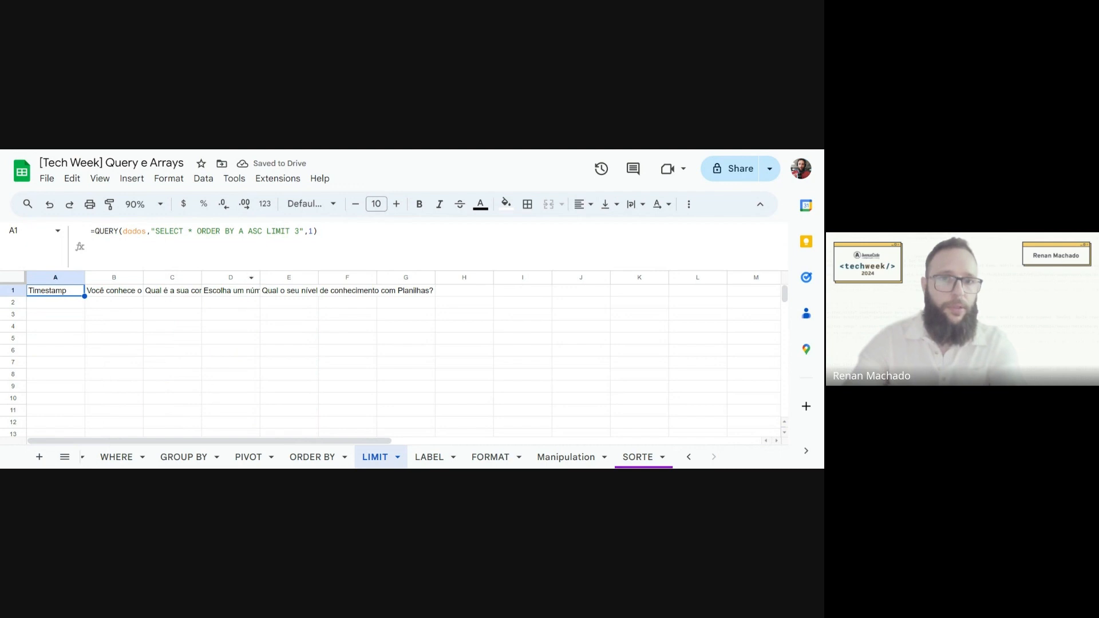
pyautogui.click(261, 231)
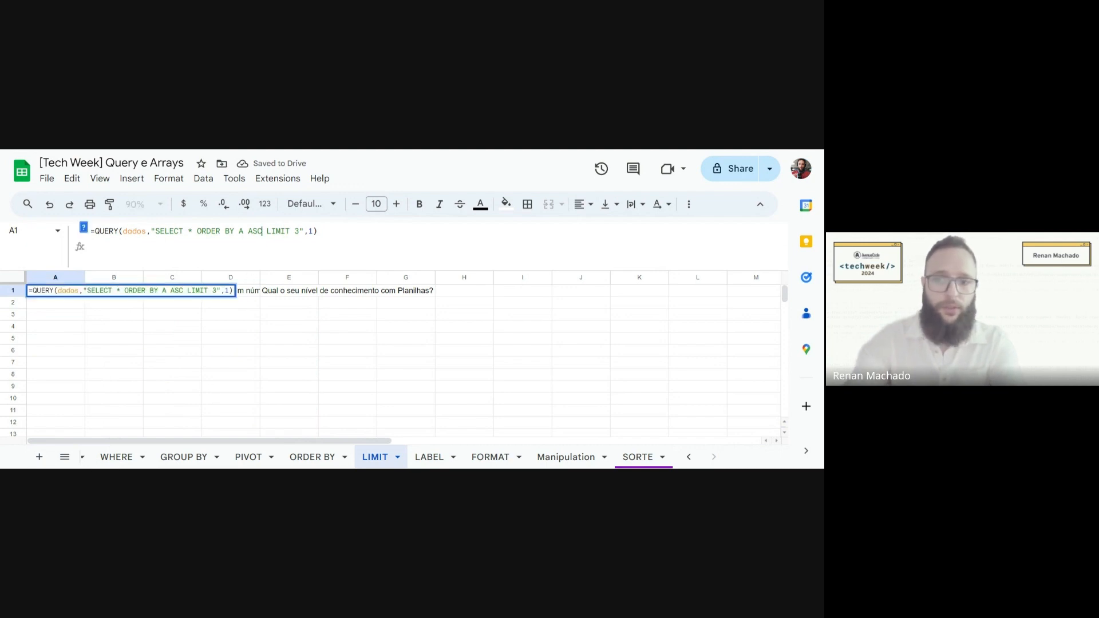
pyautogui.press('BackSpace')
pyautogui.press('BackSpace')
pyautogui.press('BackSpace')
pyautogui.press('Return')
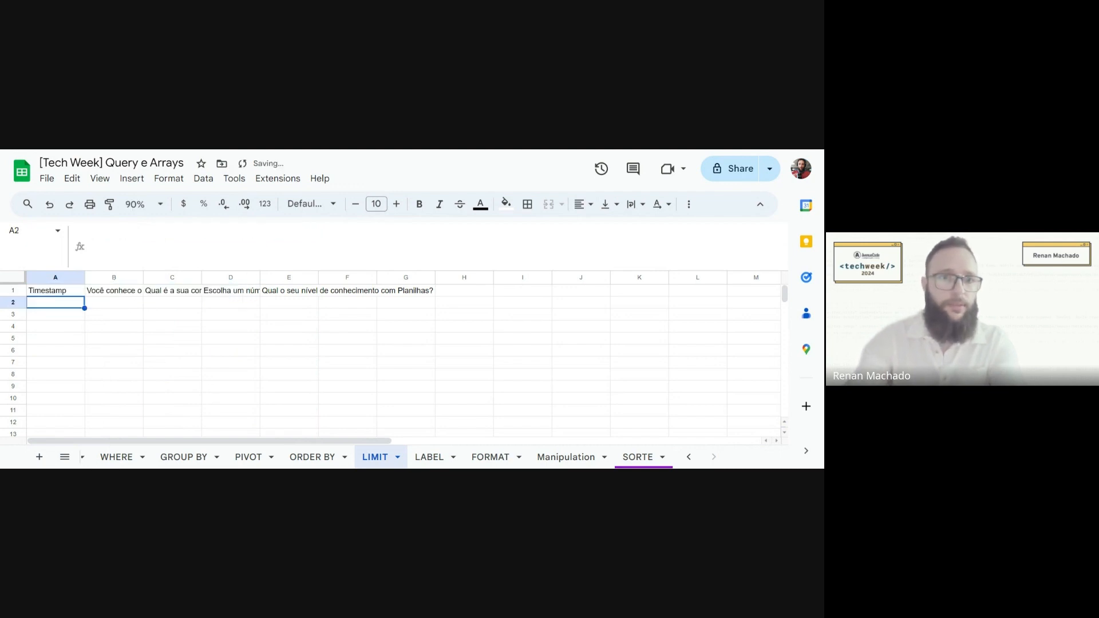
pyautogui.press('Up')
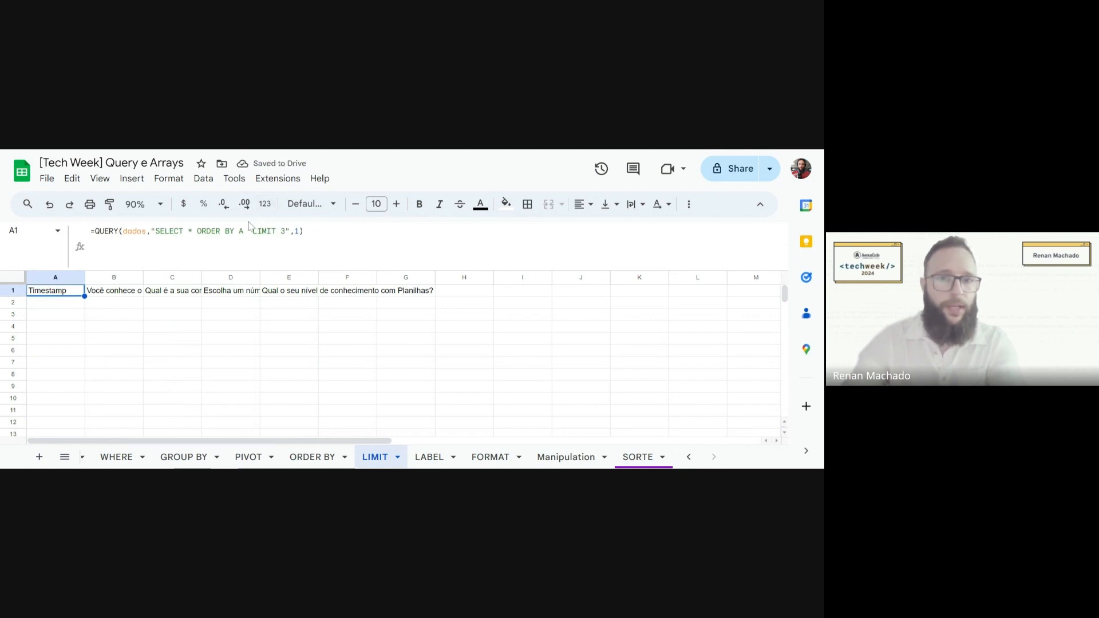
# - Insert DESC after ORDER BY A in the A1 query and apply the formula
pyautogui.write('DESC')
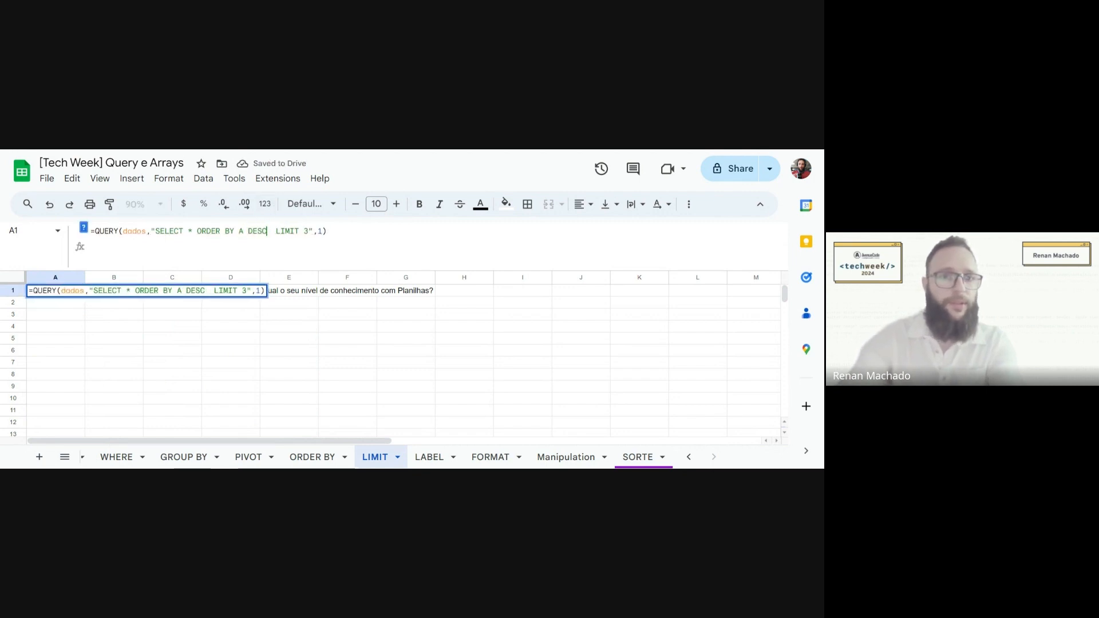
pyautogui.press('Return')
pyautogui.click(56, 290)
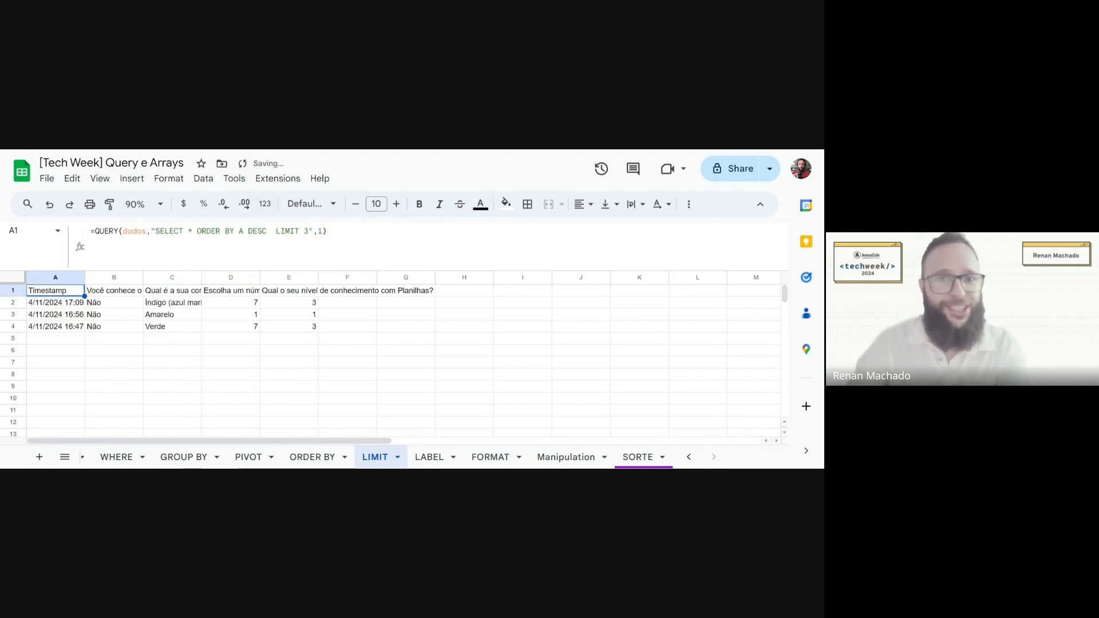
# - Replace DESC with ASC once more in the A1 query, giving ORDER BY A ASC LIMIT 3
pyautogui.click(270, 231)
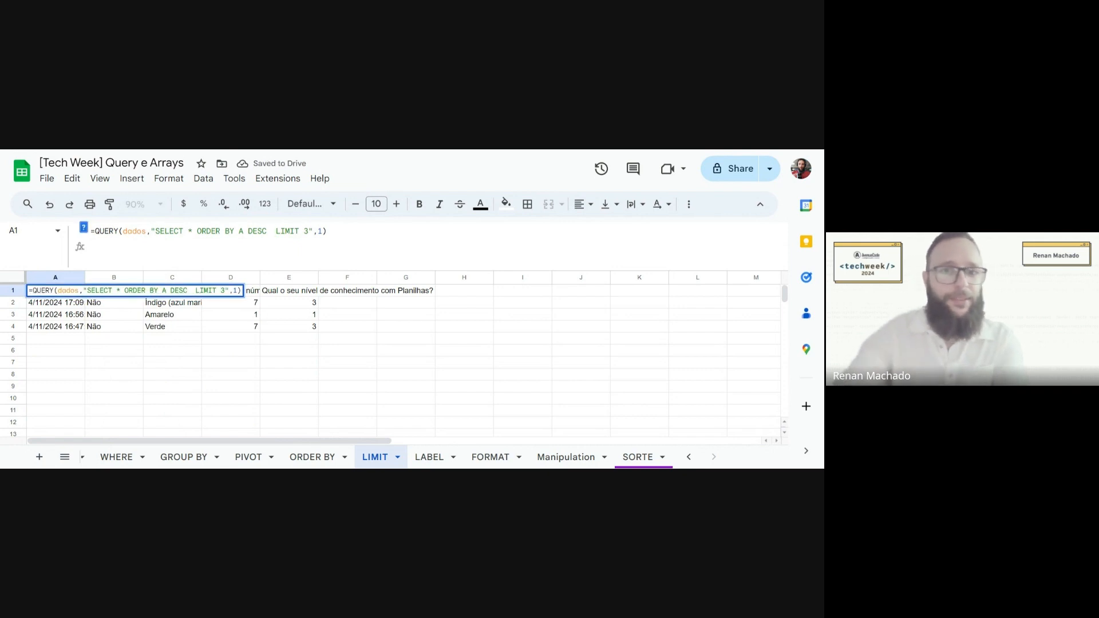
pyautogui.press('BackSpace')
pyautogui.press('BackSpace')
pyautogui.press('BackSpace')
pyautogui.press('BackSpace')
pyautogui.press('BackSpace')
pyautogui.press('BackSpace')
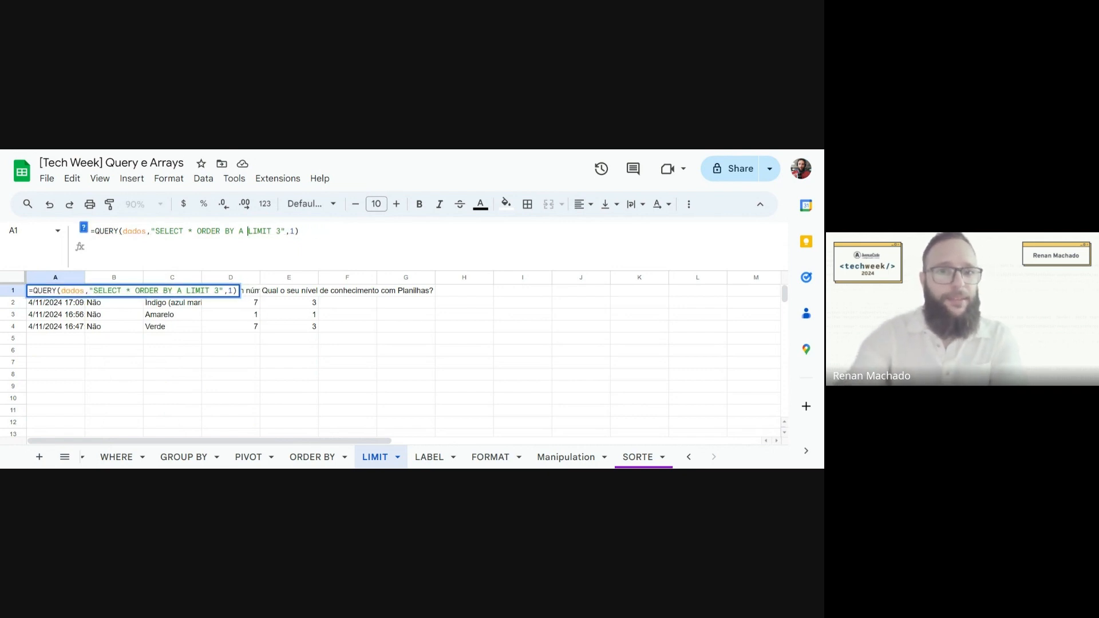
pyautogui.write('ASC')
pyautogui.press('Return')
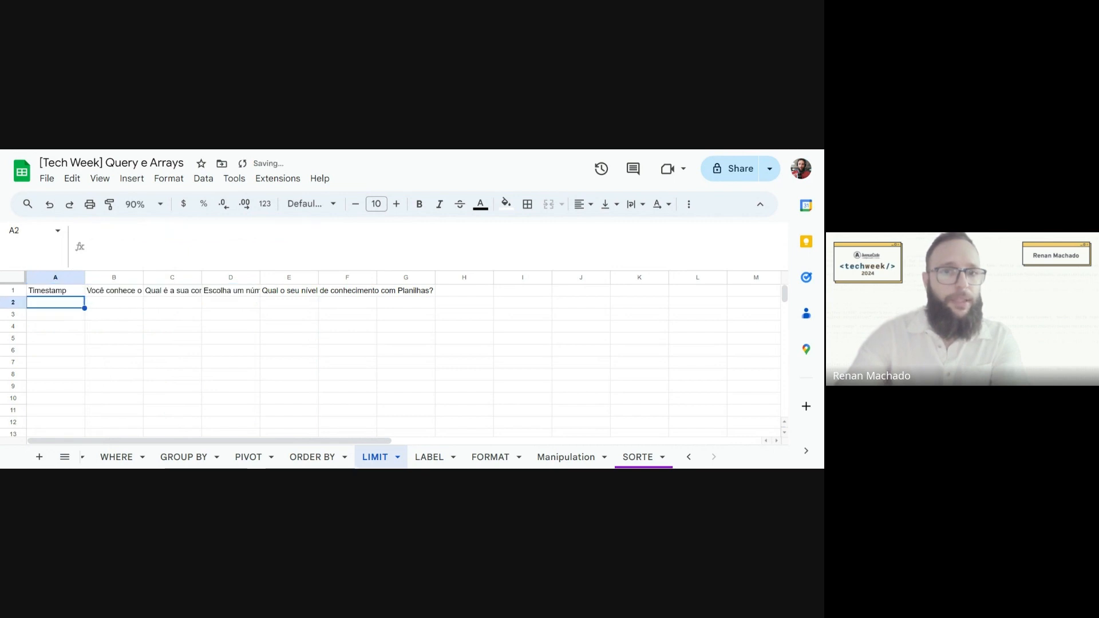
pyautogui.press('Up')
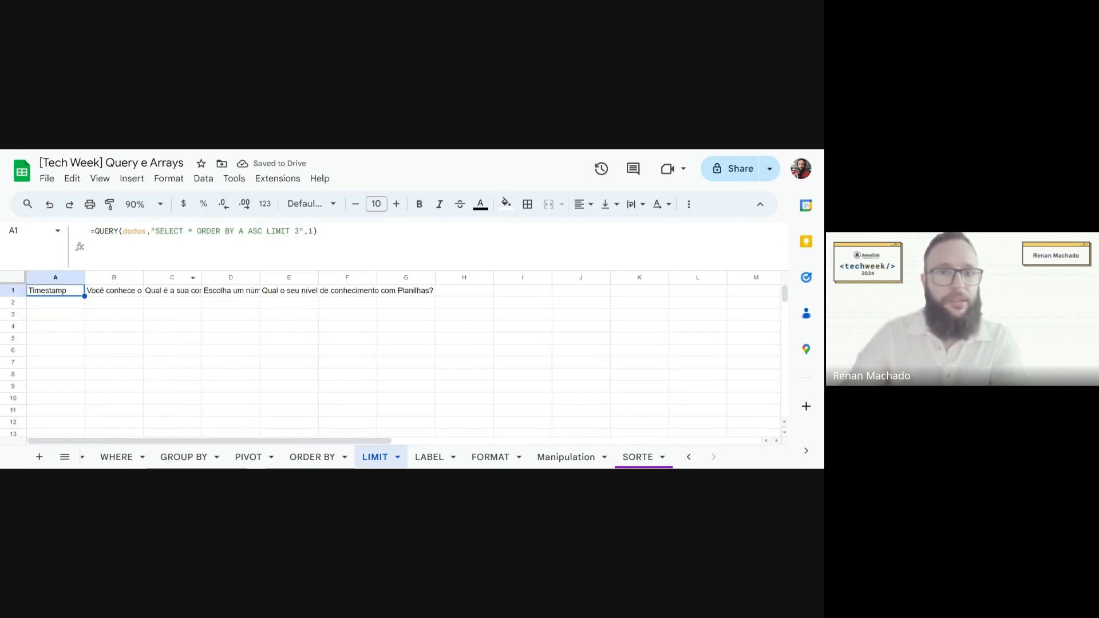
# - Try sorting the A1 query by column B instead, with ORDER BY B ASC LIMIT 3
pyautogui.click(262, 231)
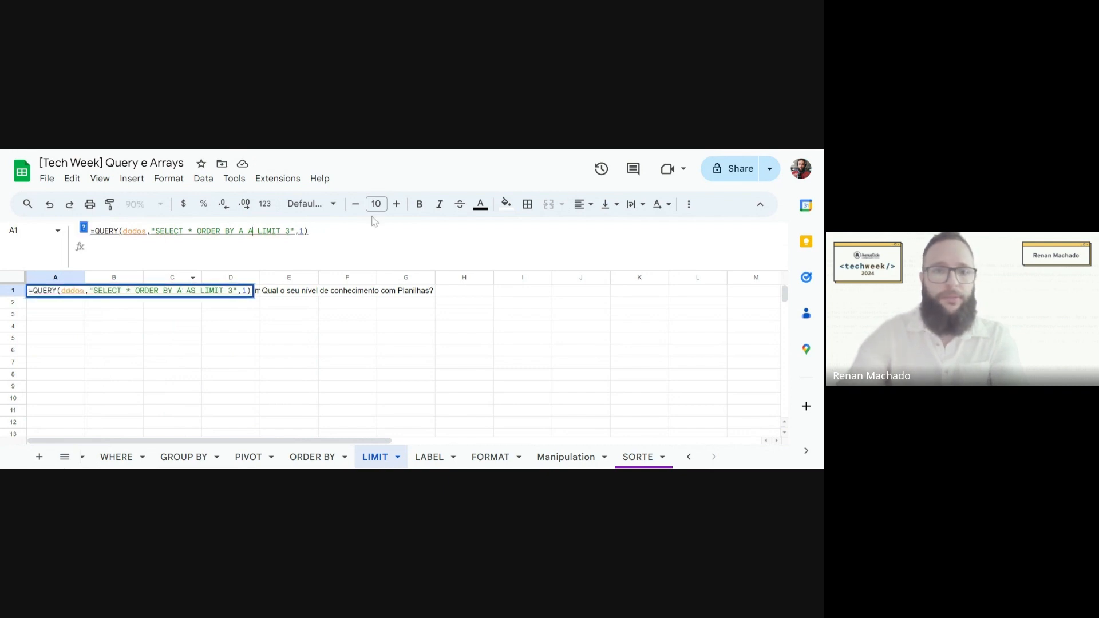
pyautogui.press('BackSpace')
pyautogui.press('BackSpace')
pyautogui.press('BackSpace')
pyautogui.press('BackSpace')
pyautogui.press('BackSpace')
pyautogui.write('B DES')
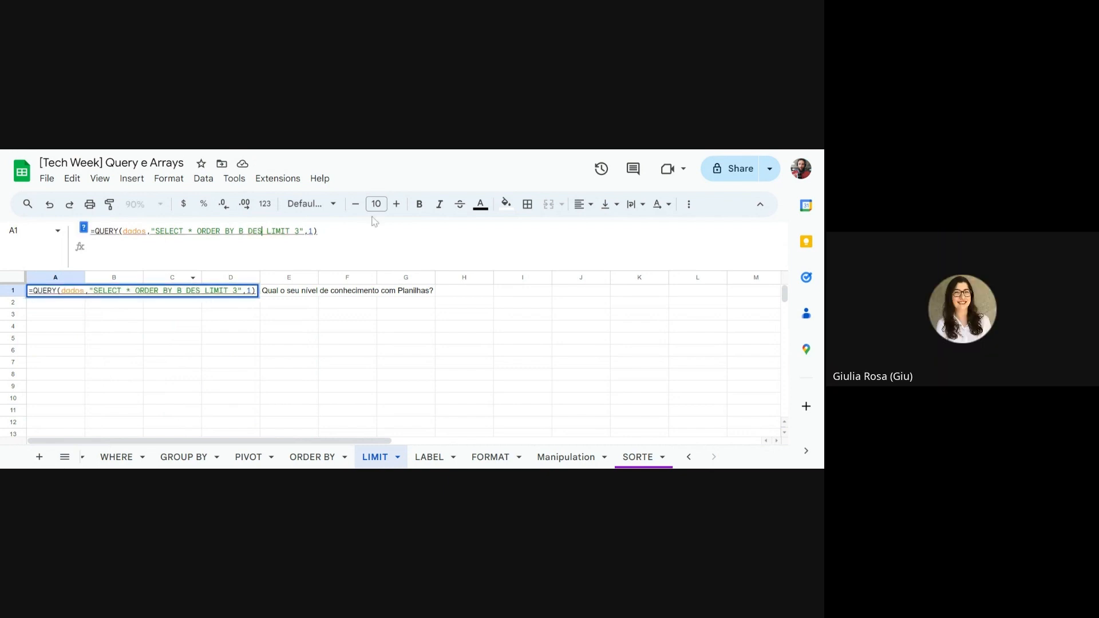
pyautogui.press('BackSpace')
pyautogui.press('BackSpace')
pyautogui.write('ASC')
pyautogui.press('Return')
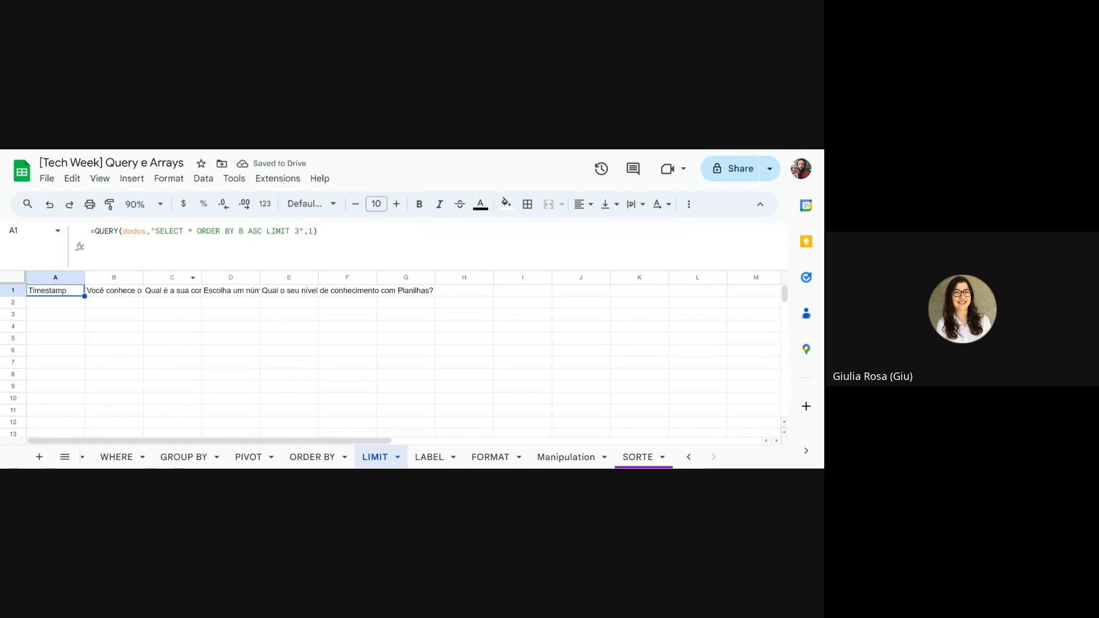
# - Set the A1 query's sort clause back to ORDER BY A DESC in front of LIMIT 3
pyautogui.click(248, 231)
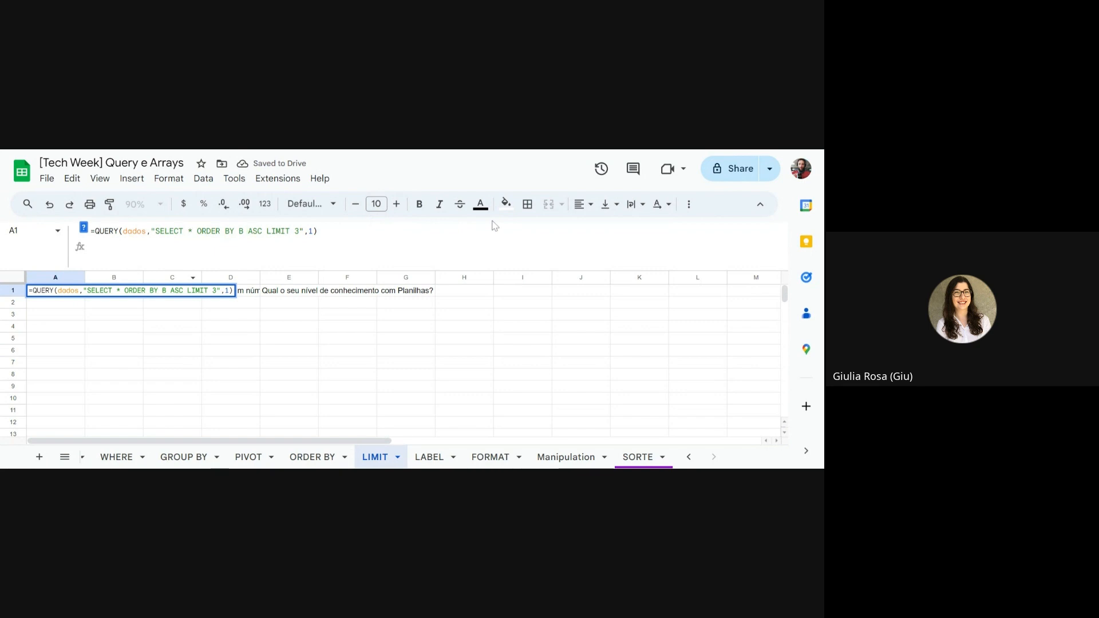
pyautogui.press('BackSpace')
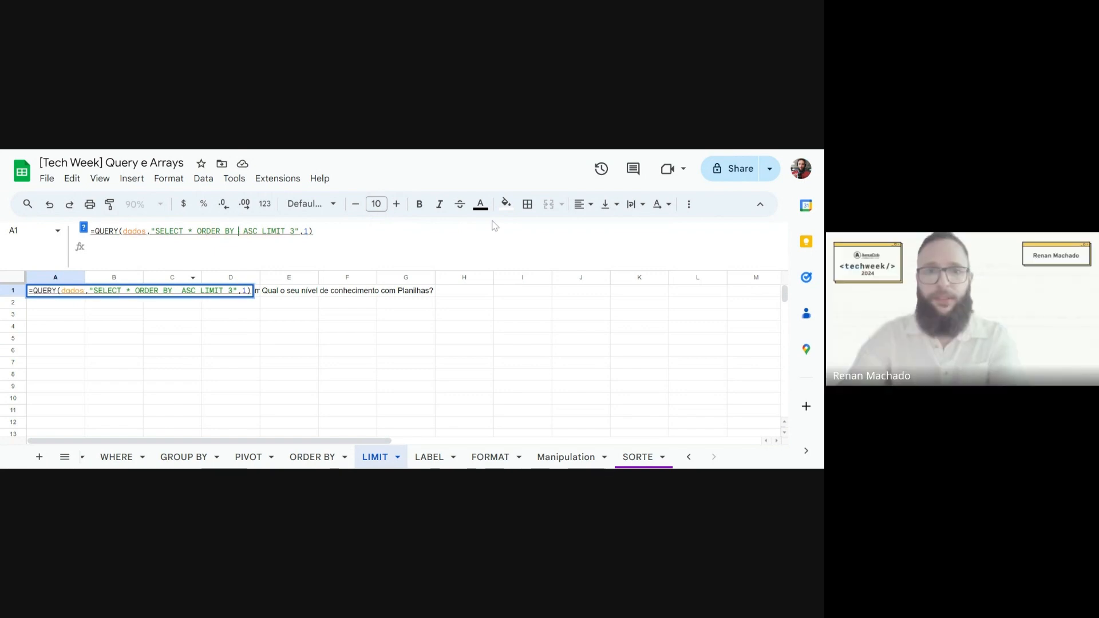
pyautogui.write('A')
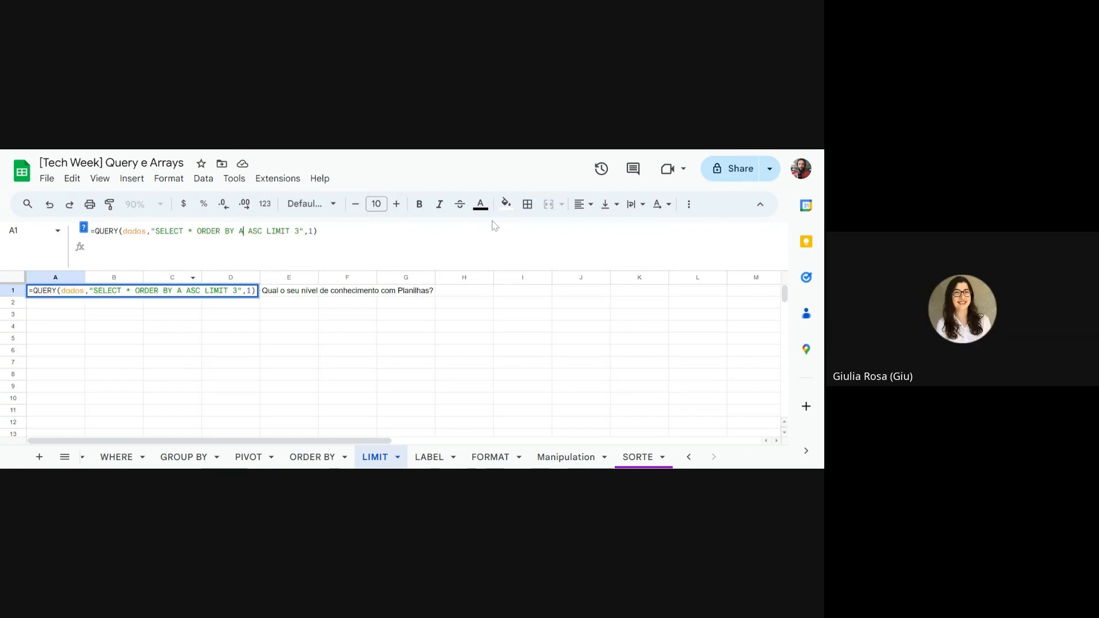
pyautogui.press('Right')
pyautogui.press('Right')
pyautogui.press('Right')
pyautogui.press('BackSpace')
pyautogui.press('BackSpace')
pyautogui.press('BackSpace')
pyautogui.write('DESC')
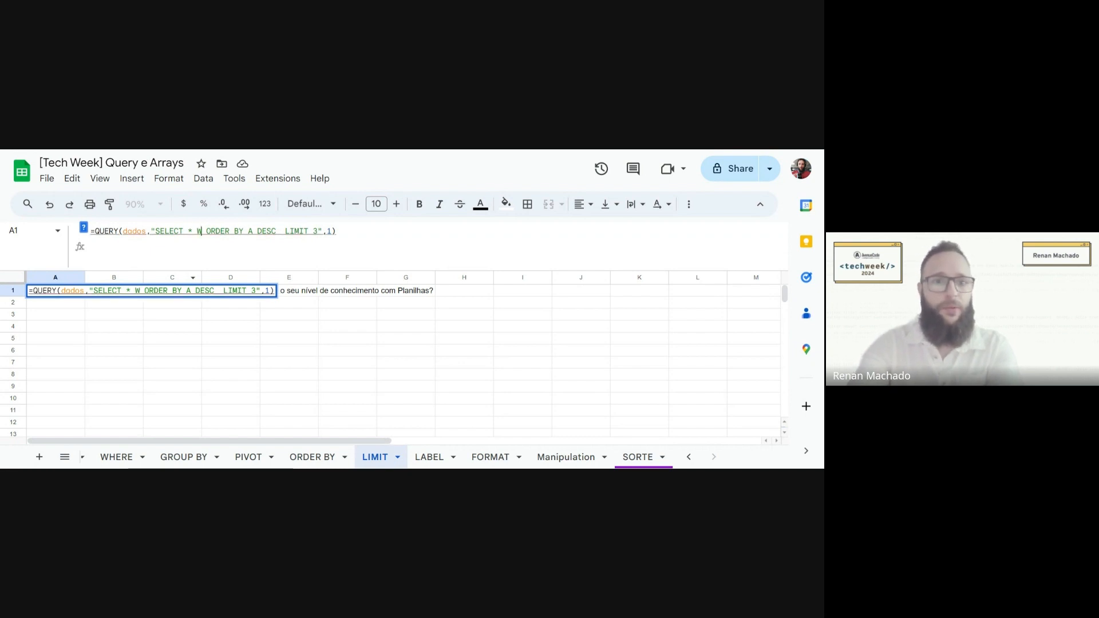
# - Insert the condition WHERE A is not null between SELECT * and ORDER BY in the A1 query
pyautogui.write('WHER')
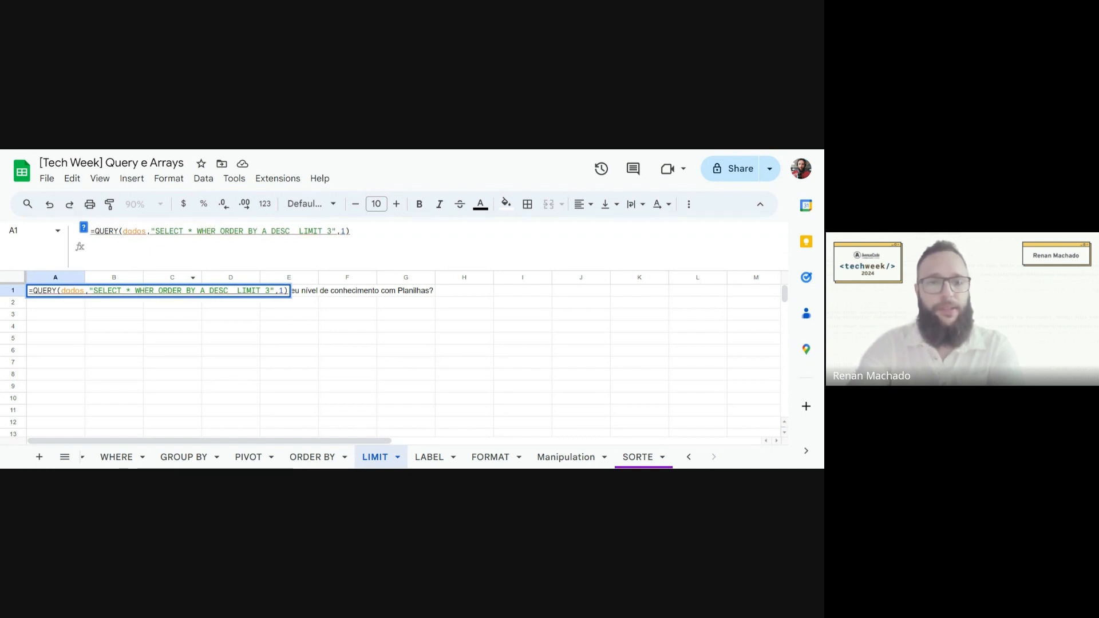
pyautogui.write('E ')
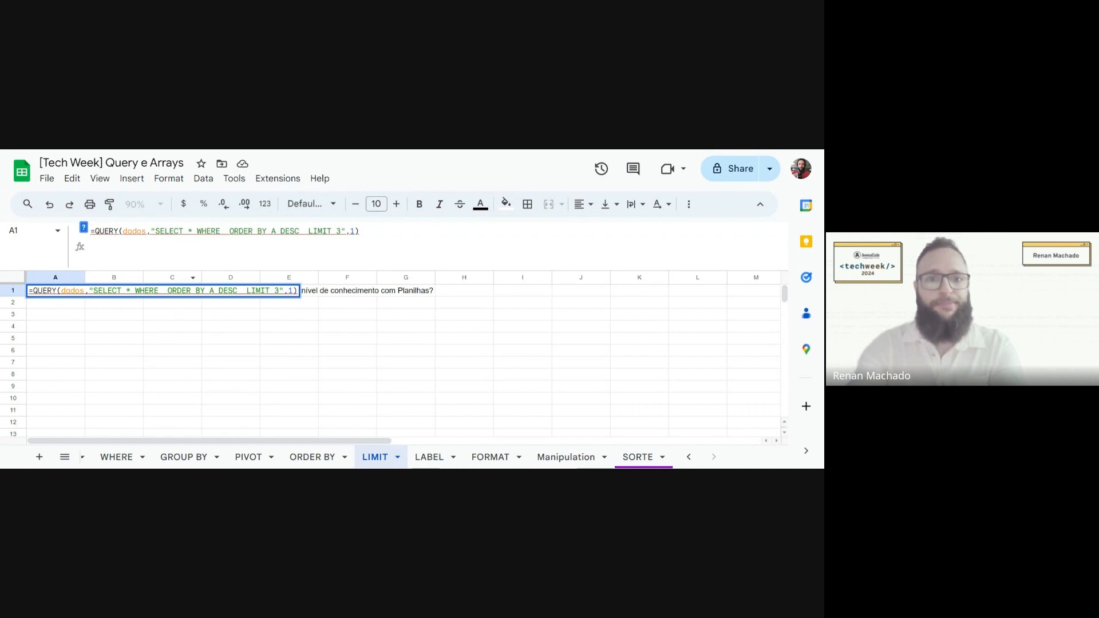
pyautogui.write('A is not nu')
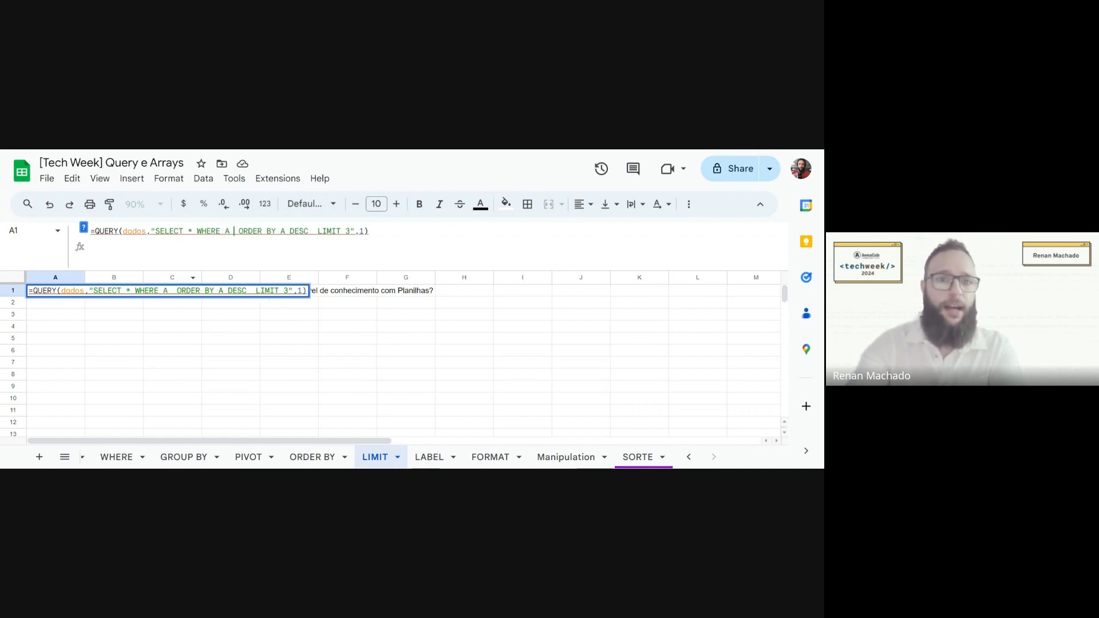
pyautogui.write('ll')
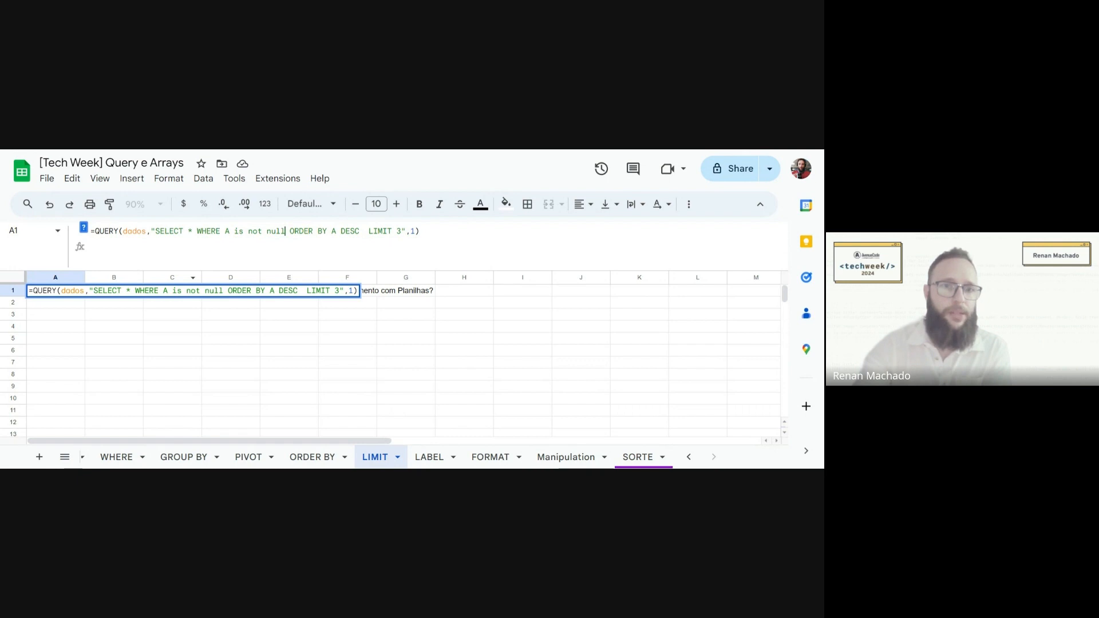
pyautogui.press('Return')
pyautogui.press('Up')
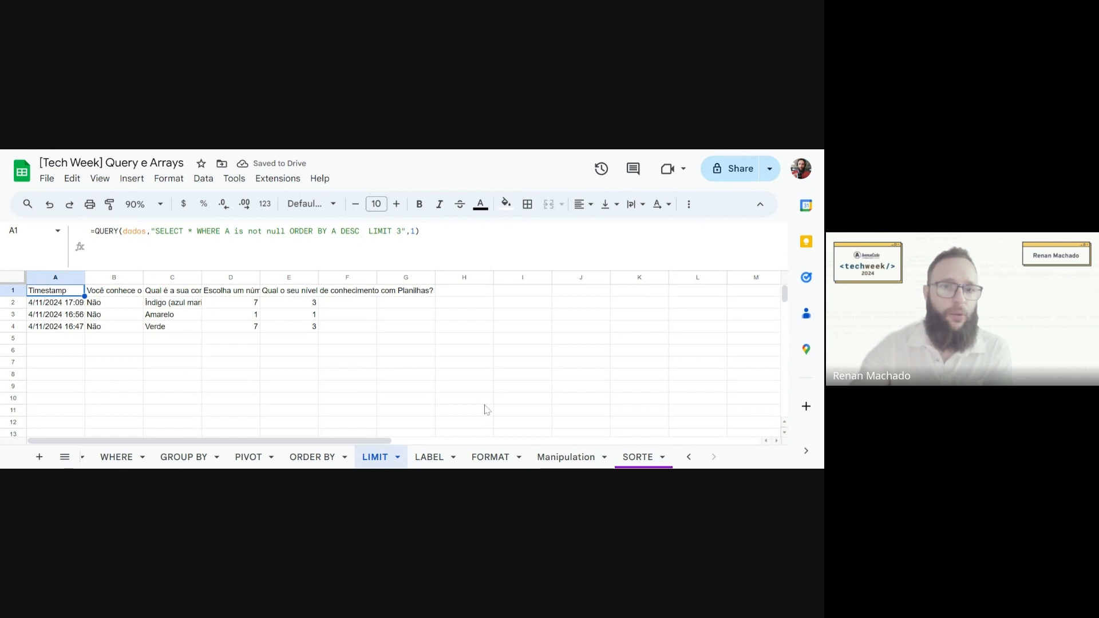
# - Examine the empty rows below the last response on the Forms sheet, selecting A23:D27
pyautogui.click(688, 456)
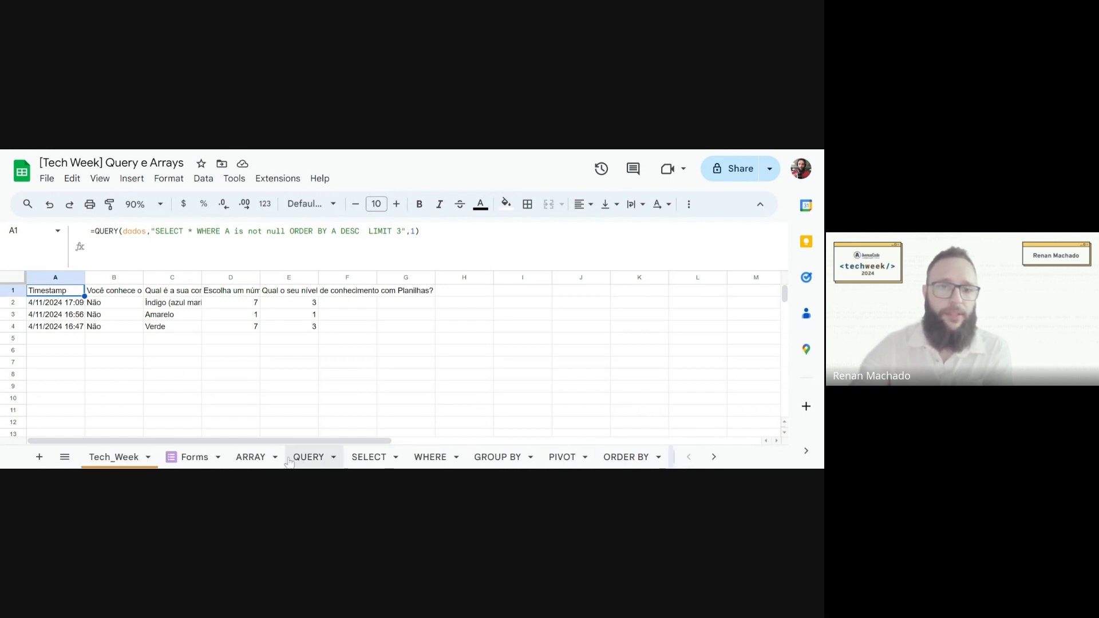
pyautogui.click(195, 456)
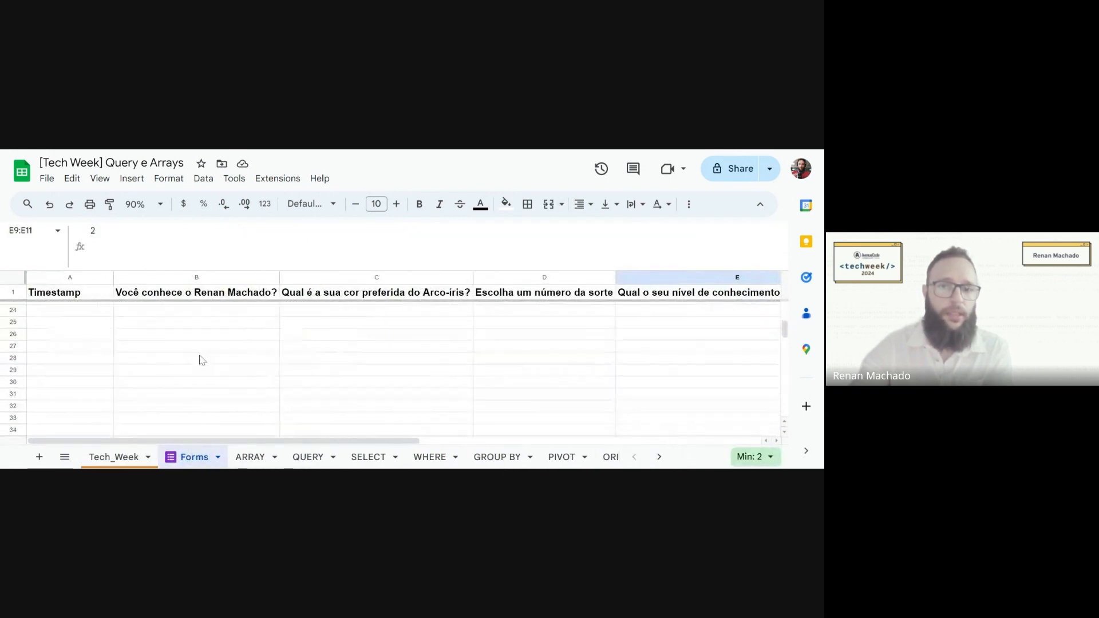
pyautogui.moveTo(170, 324); pyautogui.dragTo(497, 383)
pyautogui.scroll(3, 456, 387)
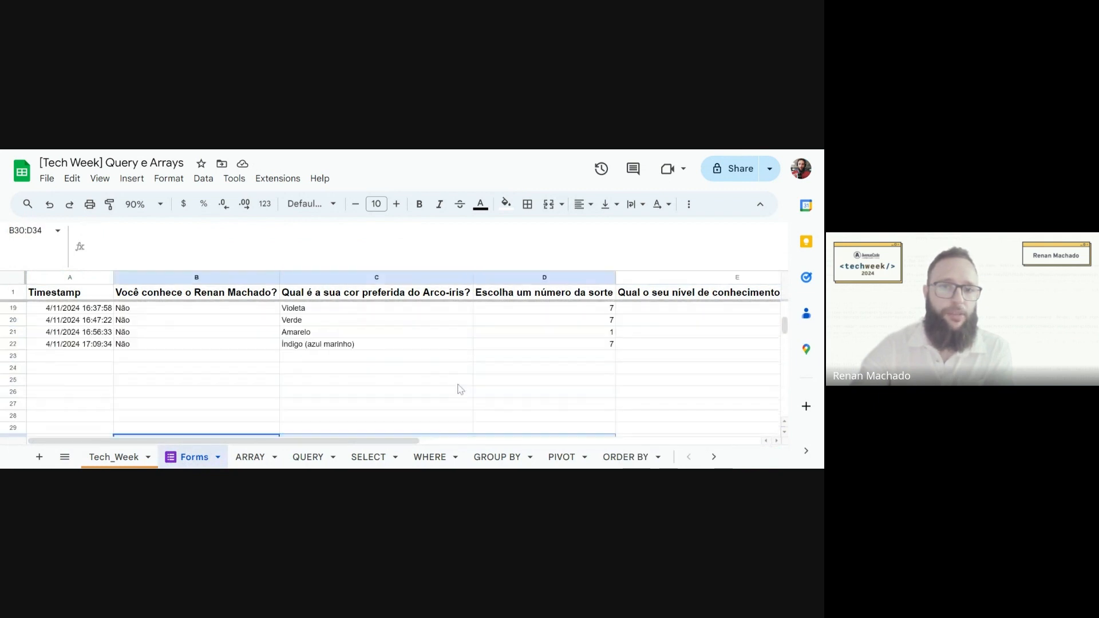
pyautogui.moveTo(60, 358); pyautogui.dragTo(555, 412)
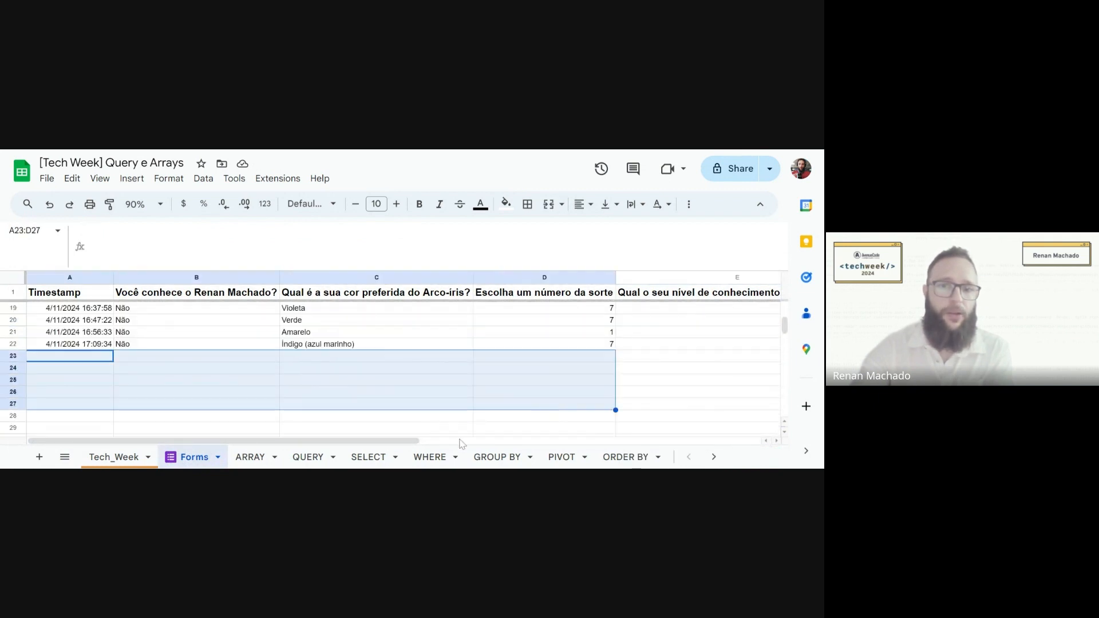
# - Return to the LIMIT sheet and review the A1 query and the rows it returns
pyautogui.click(611, 457)
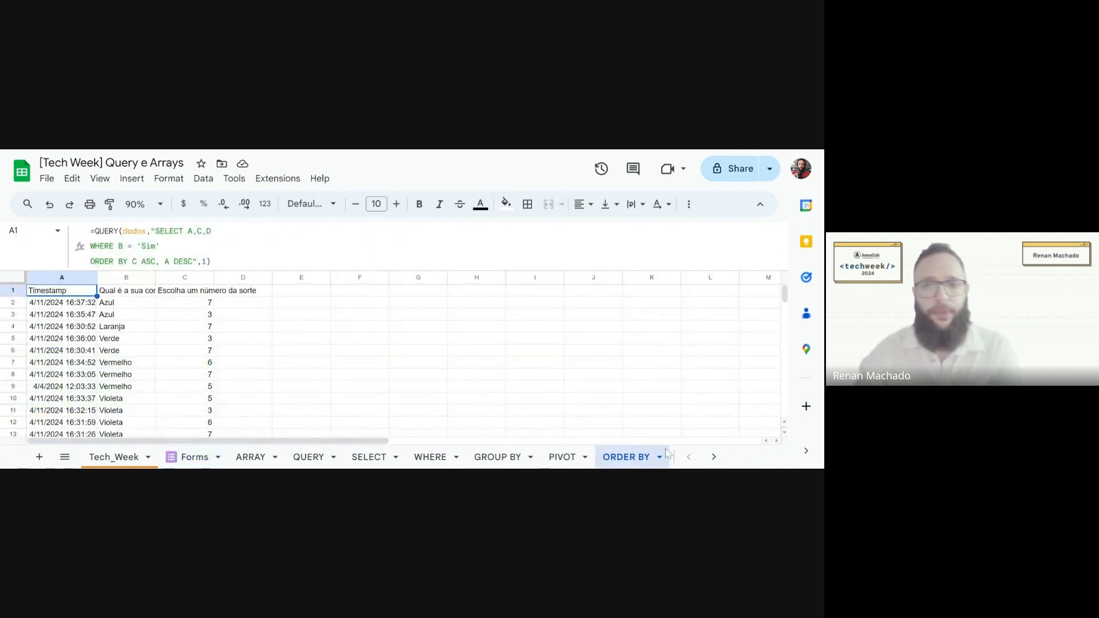
pyautogui.click(714, 457)
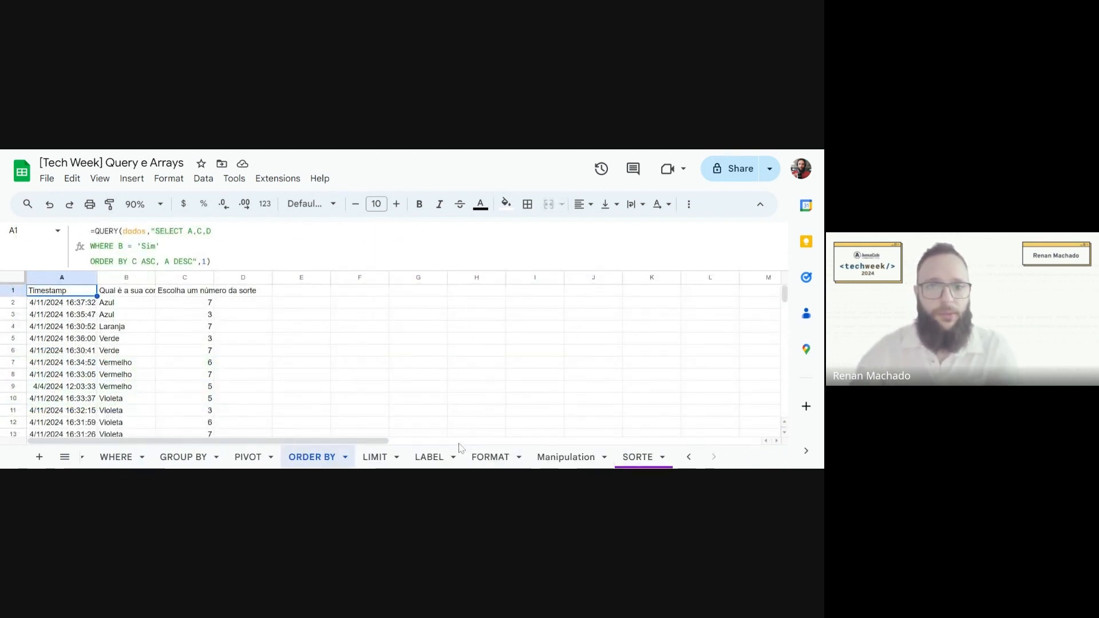
pyautogui.click(378, 458)
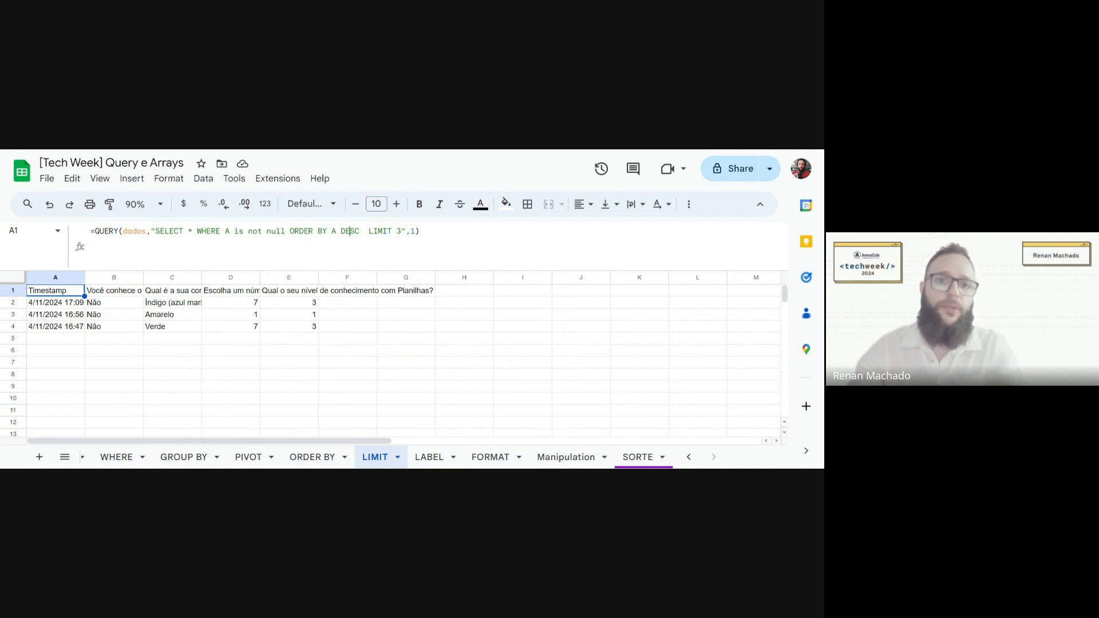
pyautogui.click(291, 328)
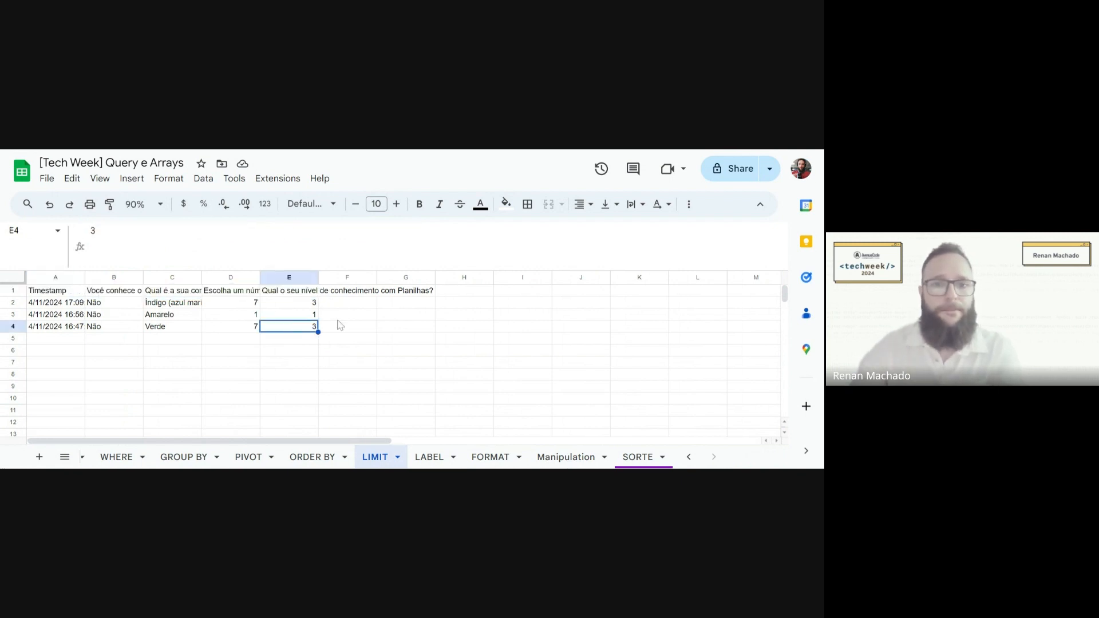
pyautogui.click(70, 305)
pyautogui.click(69, 295)
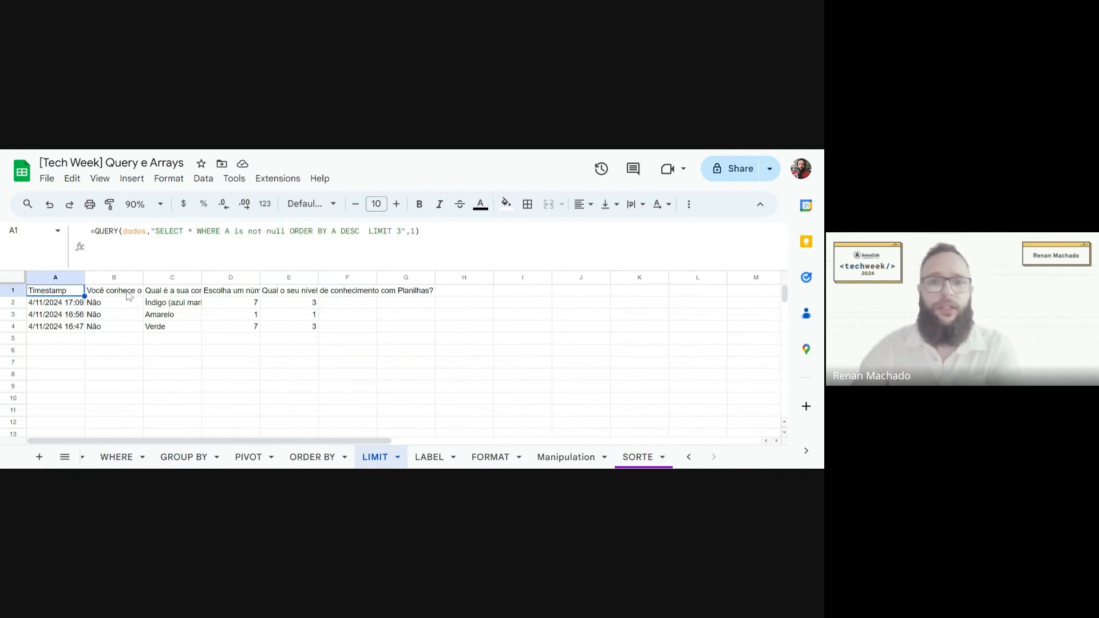
pyautogui.click(396, 231)
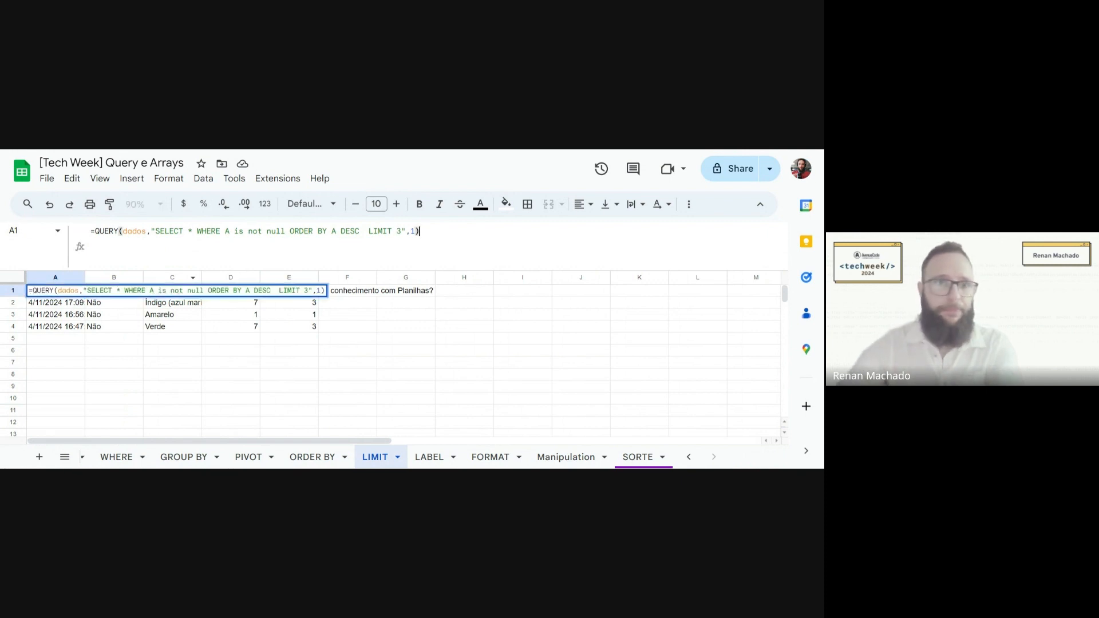
pyautogui.press('Return')
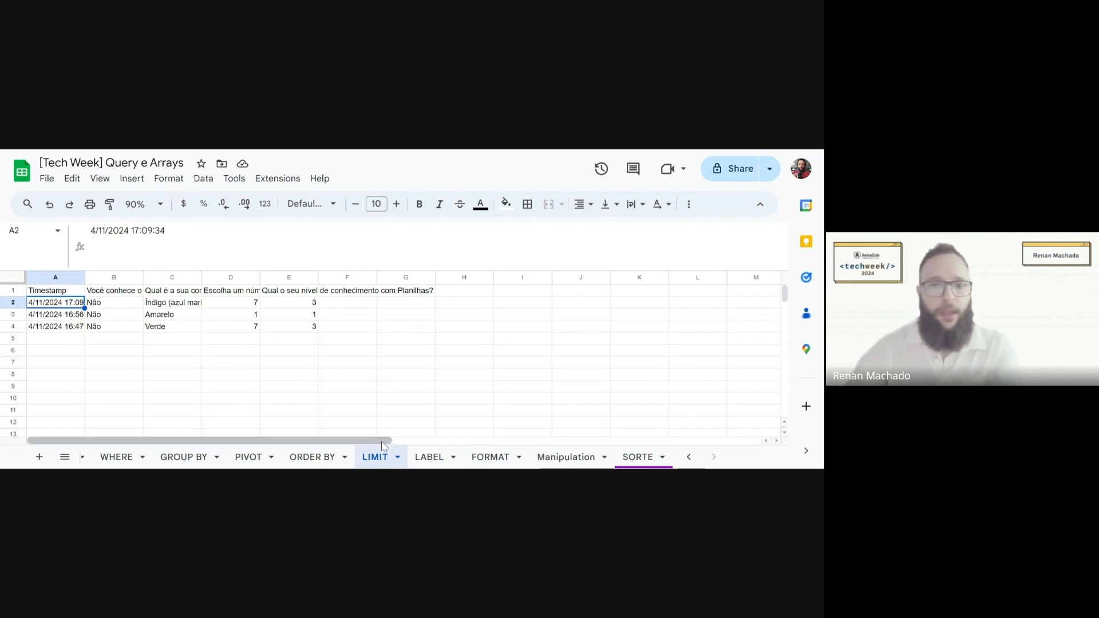
# - Add OFFSET 2 after LIMIT 3 in the A1 query on the LIMIT sheet
pyautogui.click(78, 295)
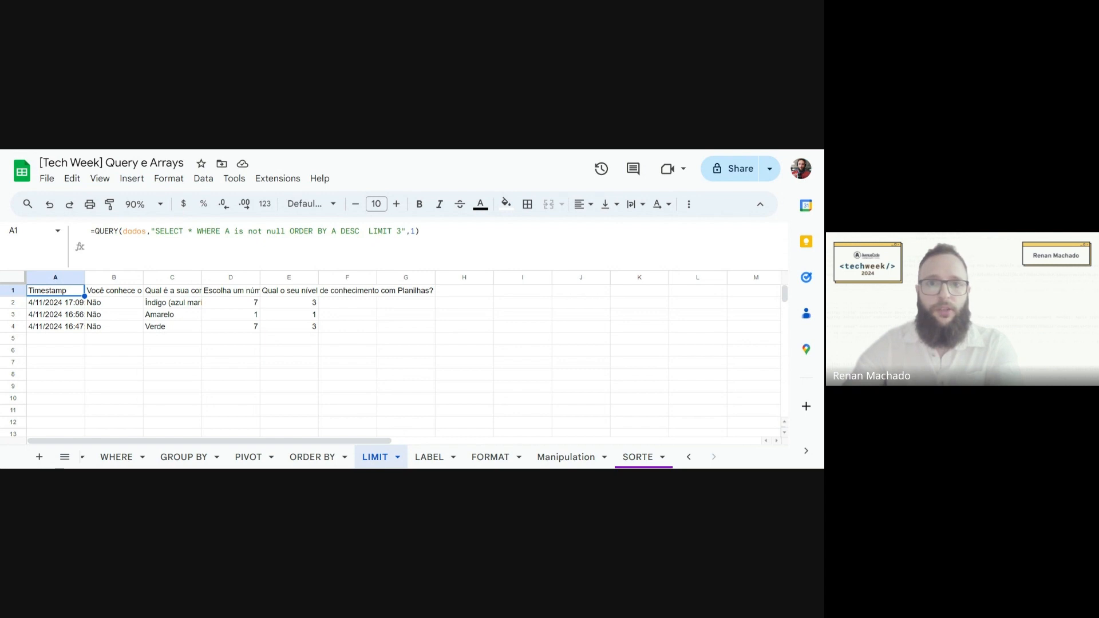
pyautogui.click(398, 231)
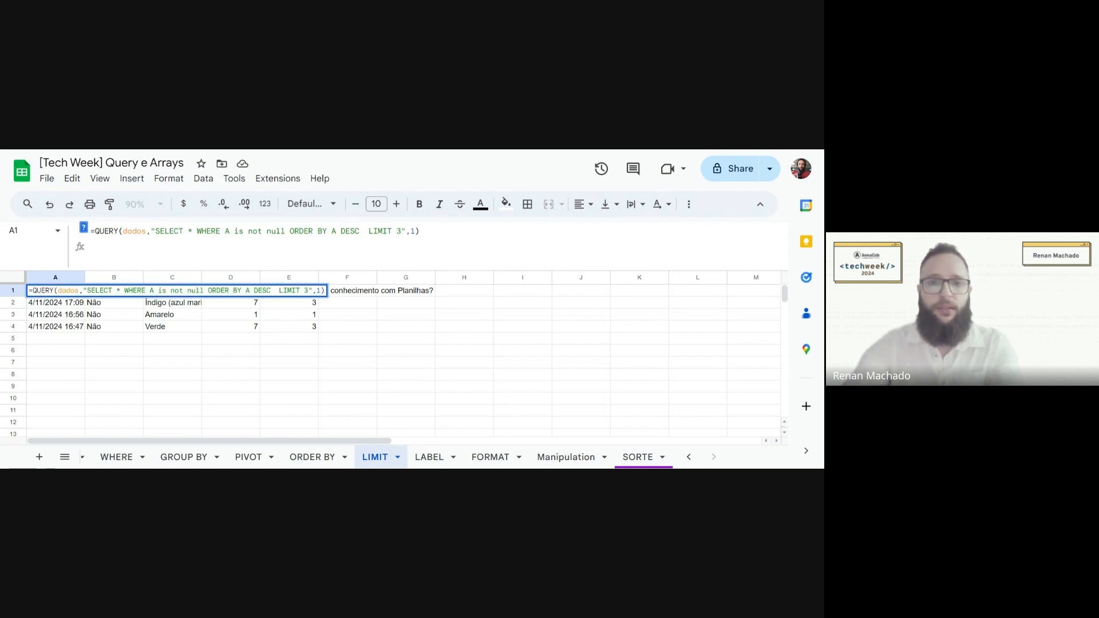
pyautogui.write('OFS')
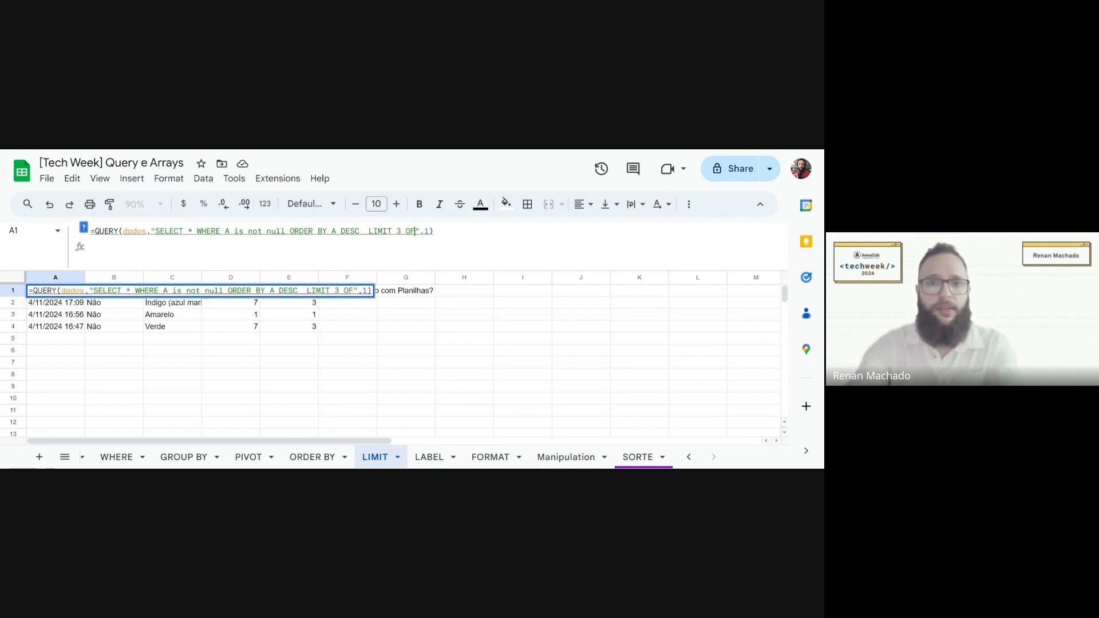
pyautogui.press('BackSpace')
pyautogui.write('FSET 2')
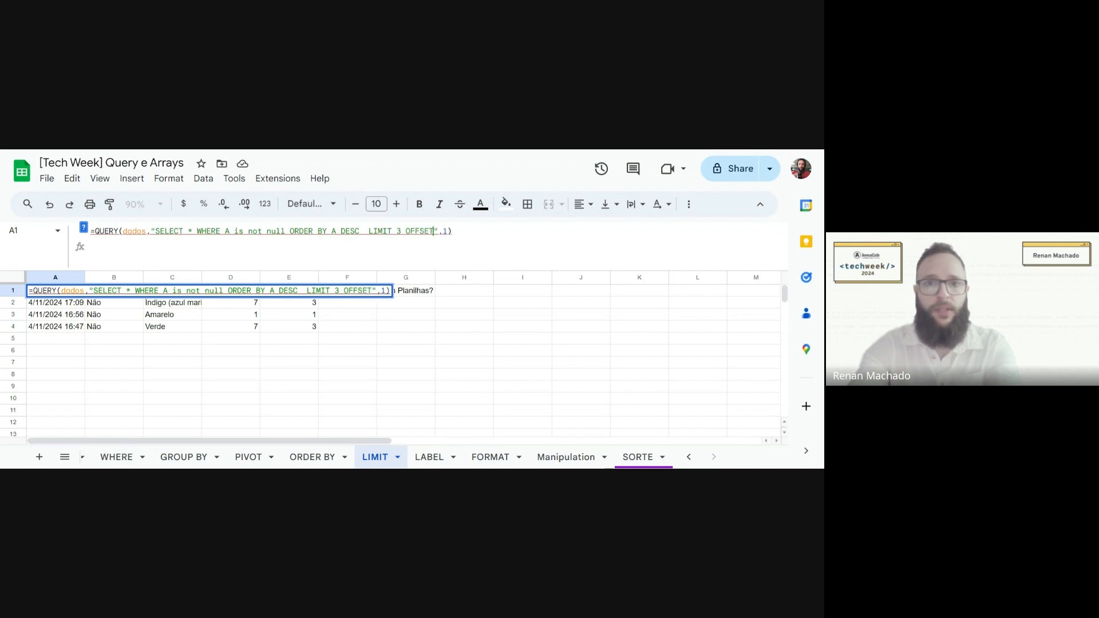
pyautogui.press('Return')
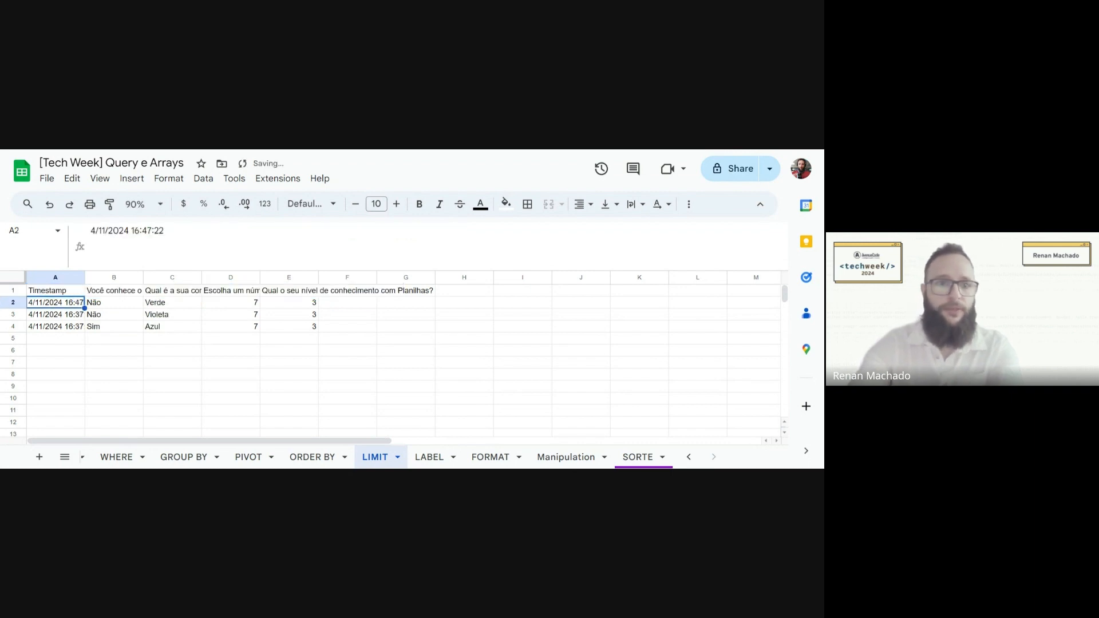
# - Remove the LIMIT 3 clause from the A1 query, keeping ORDER BY A DESC and OFFSET 2
pyautogui.press('Up')
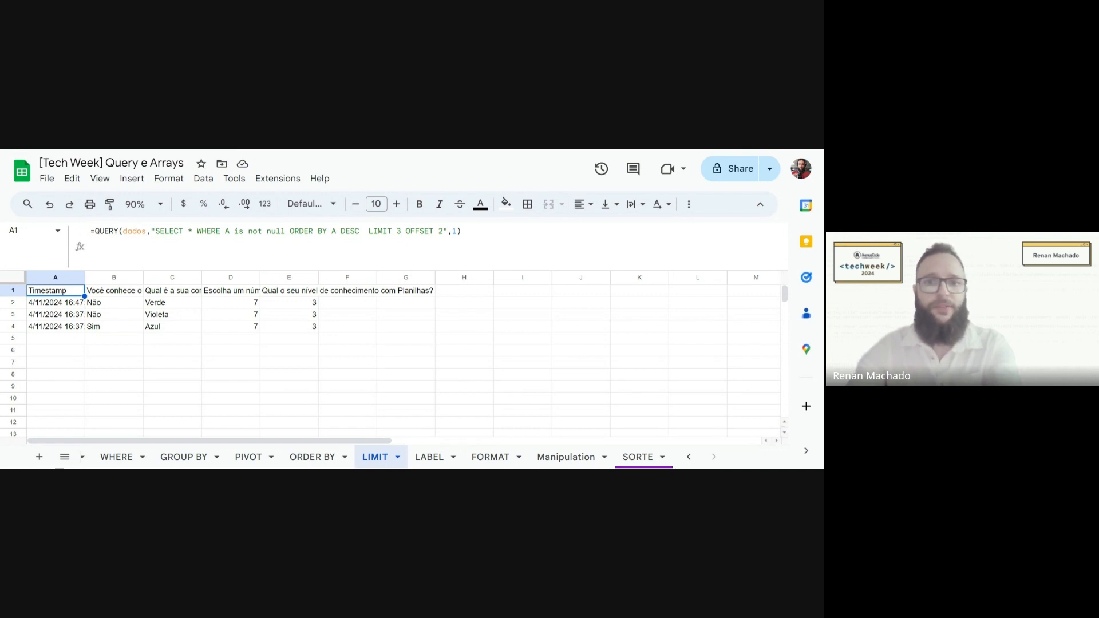
pyautogui.click(398, 230)
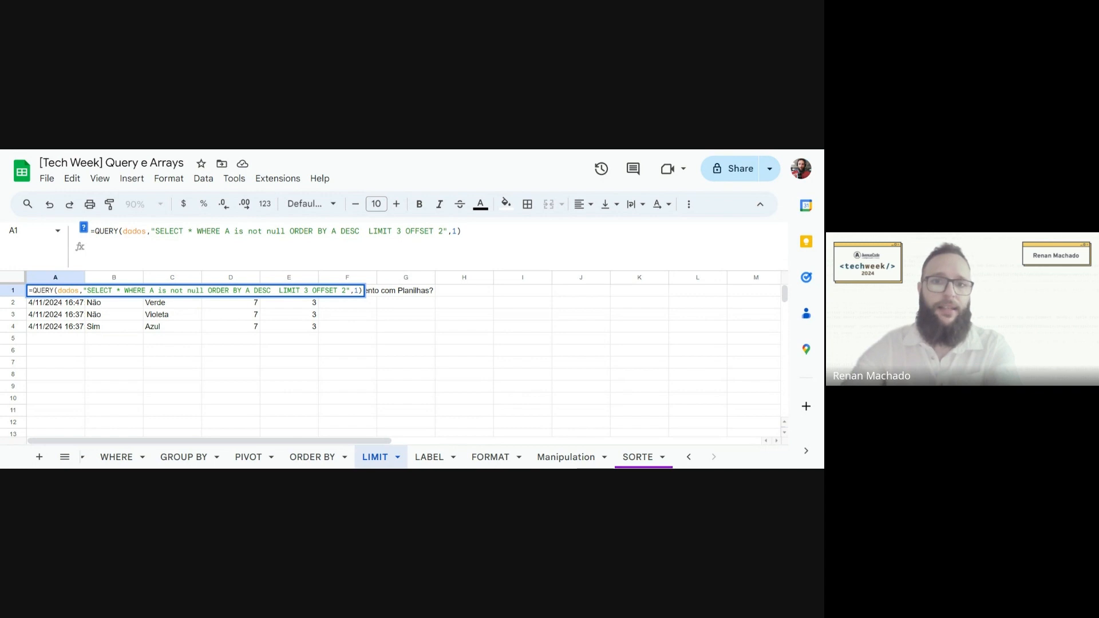
pyautogui.press('BackSpace')
pyautogui.press('BackSpace')
pyautogui.press('BackSpace')
pyautogui.press('BackSpace')
pyautogui.press('BackSpace')
pyautogui.press('BackSpace')
pyautogui.press('BackSpace')
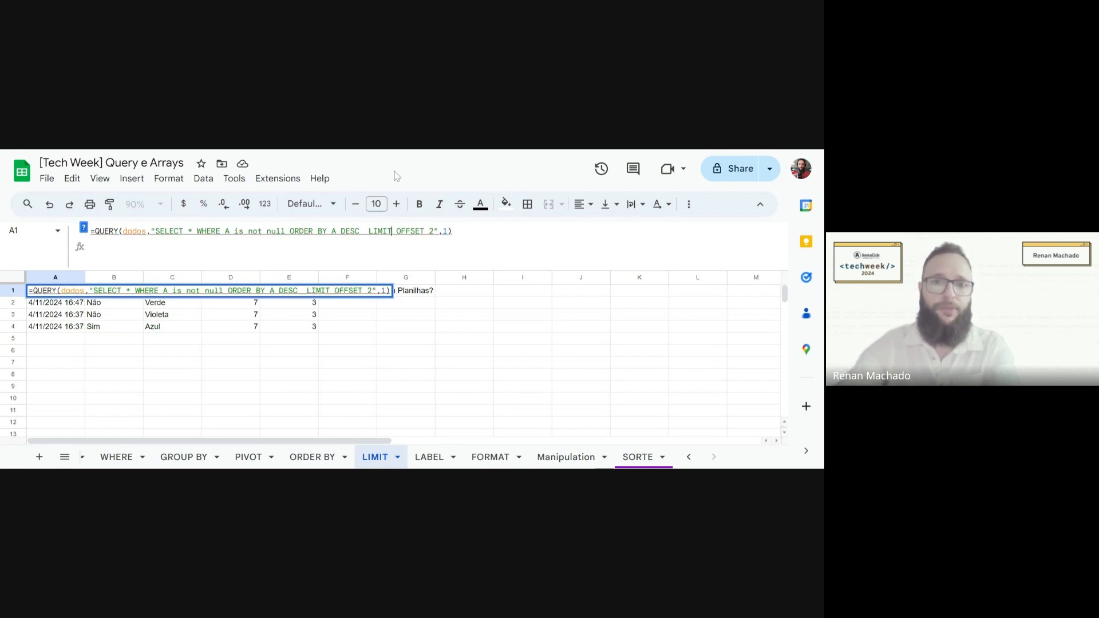
pyautogui.press('Return')
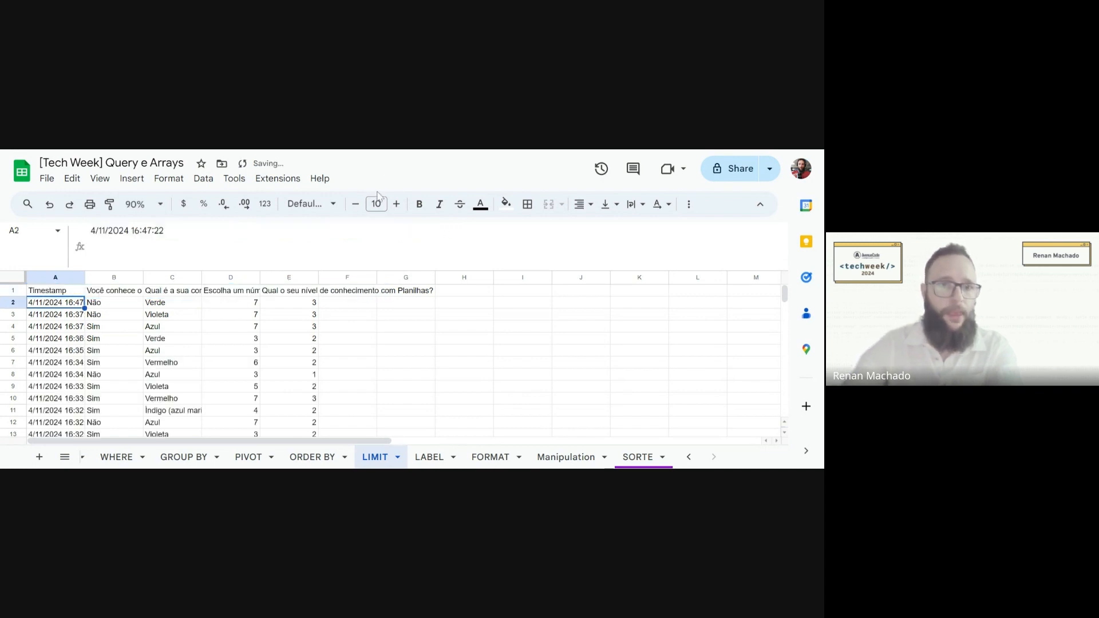
# - Delete the OFFSET 2 clause from the A1 query so it ends with ORDER BY A DESC
pyautogui.click(49, 295)
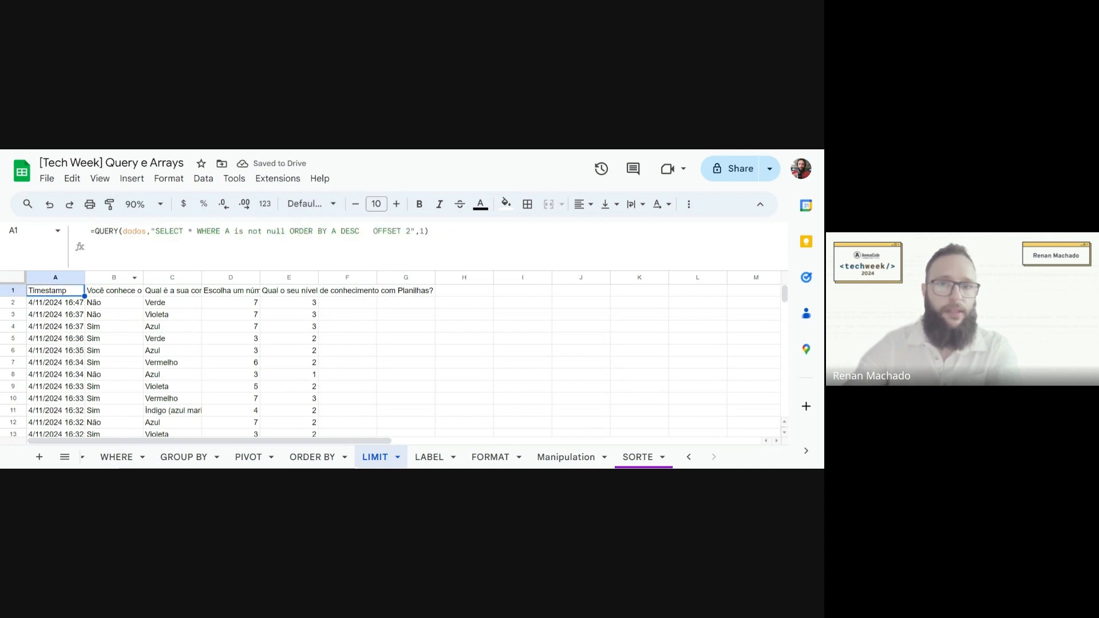
pyautogui.click(413, 230)
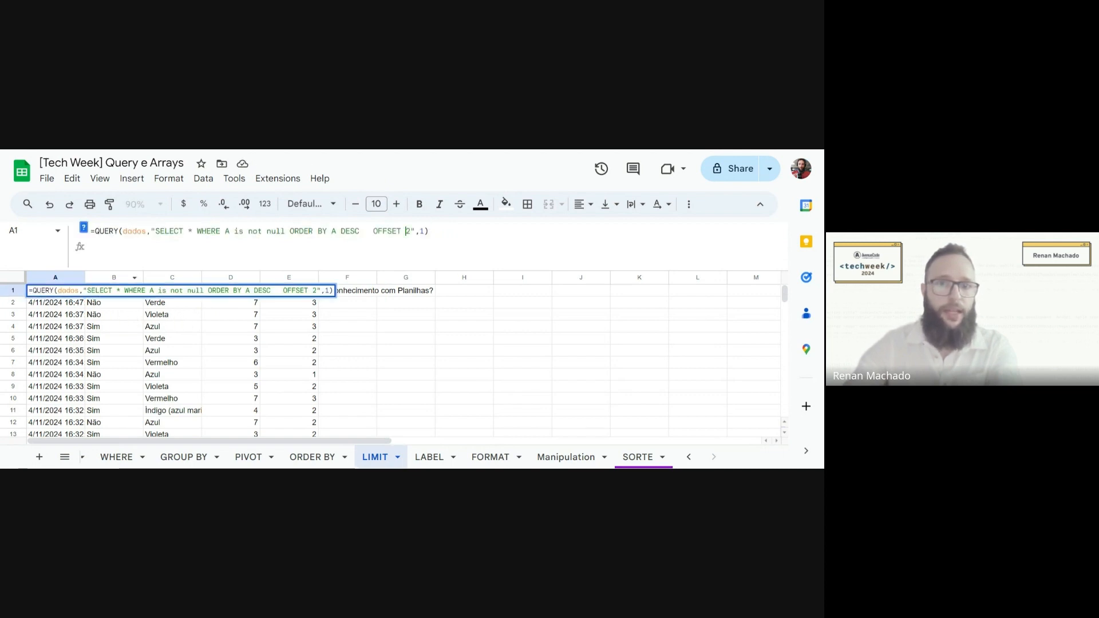
pyautogui.press('BackSpace')
pyautogui.press('BackSpace')
pyautogui.press('BackSpace')
pyautogui.press('BackSpace')
pyautogui.press('BackSpace')
pyautogui.press('BackSpace')
pyautogui.press('BackSpace')
pyautogui.press('BackSpace')
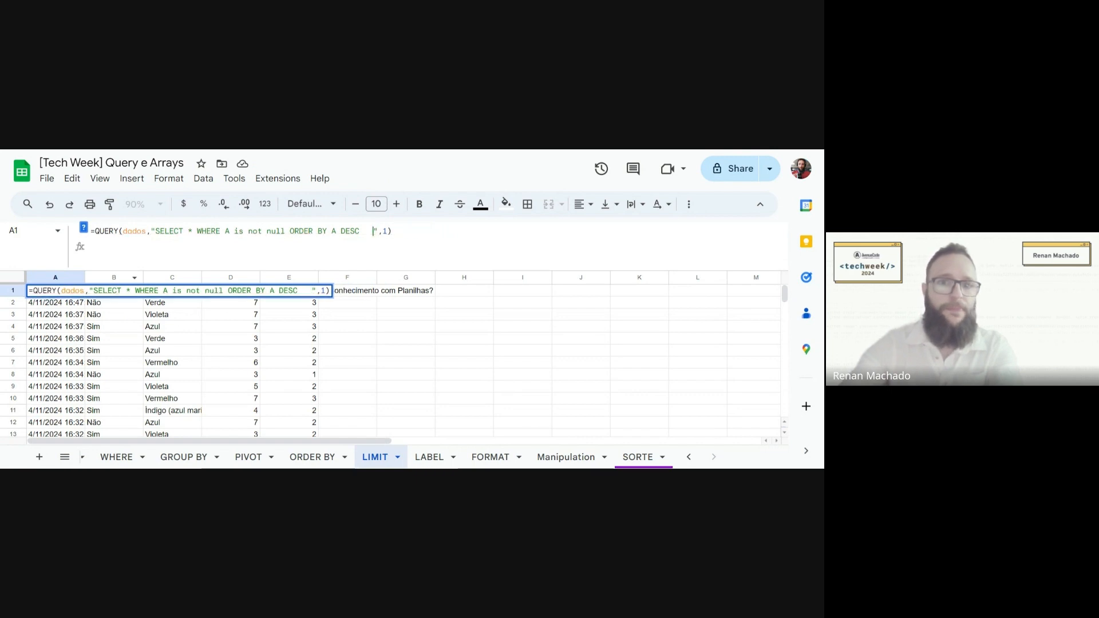
pyautogui.press('Return')
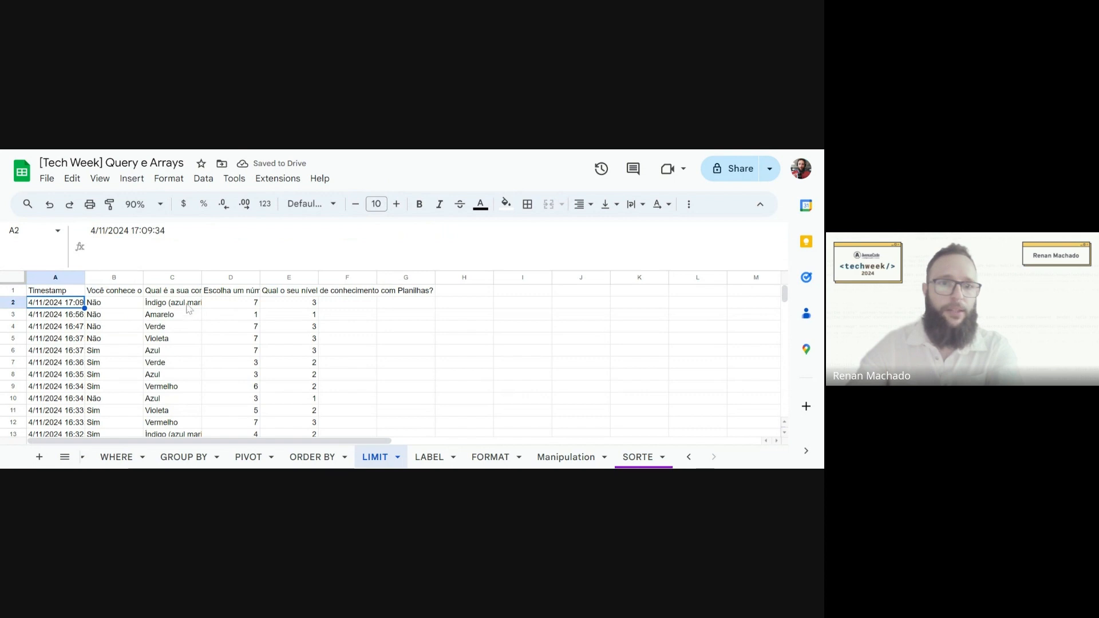
# - Add LIMIT 2 after ORDER BY A DESC in the A1 query and trim the extra spaces before the closing quote
pyautogui.click(69, 292)
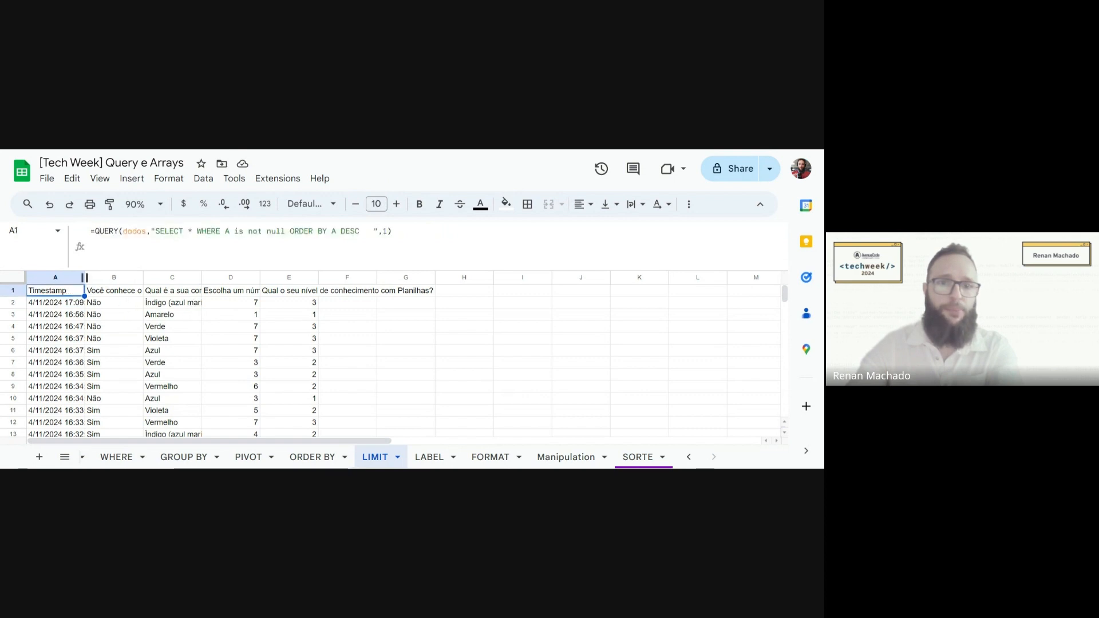
pyautogui.click(364, 230)
pyautogui.write('LIMIT ')
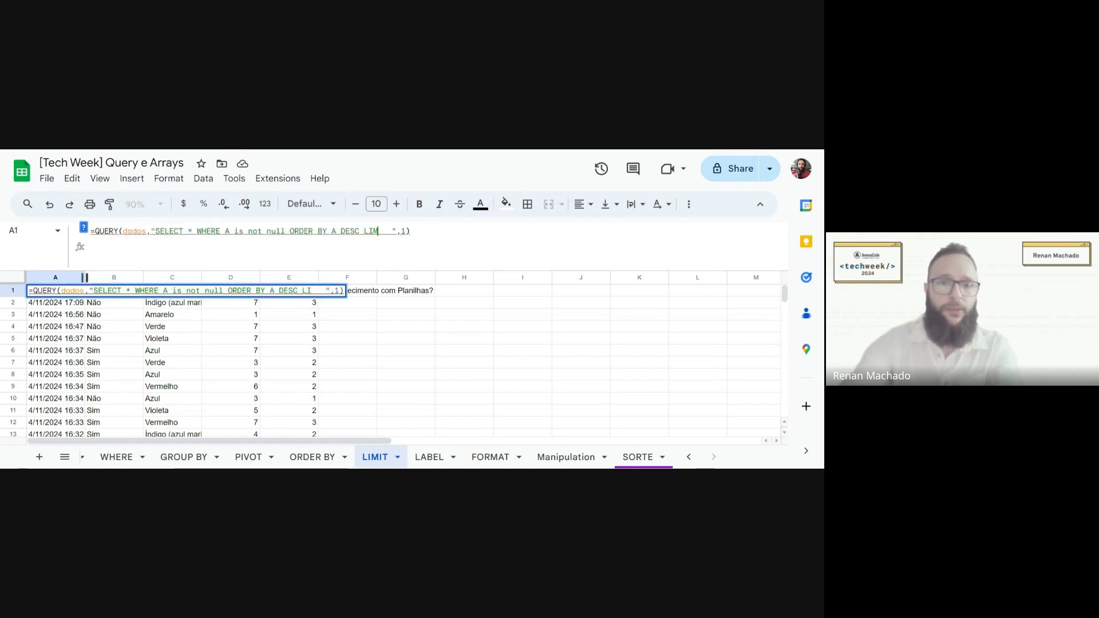
pyautogui.write('2')
pyautogui.press('Return')
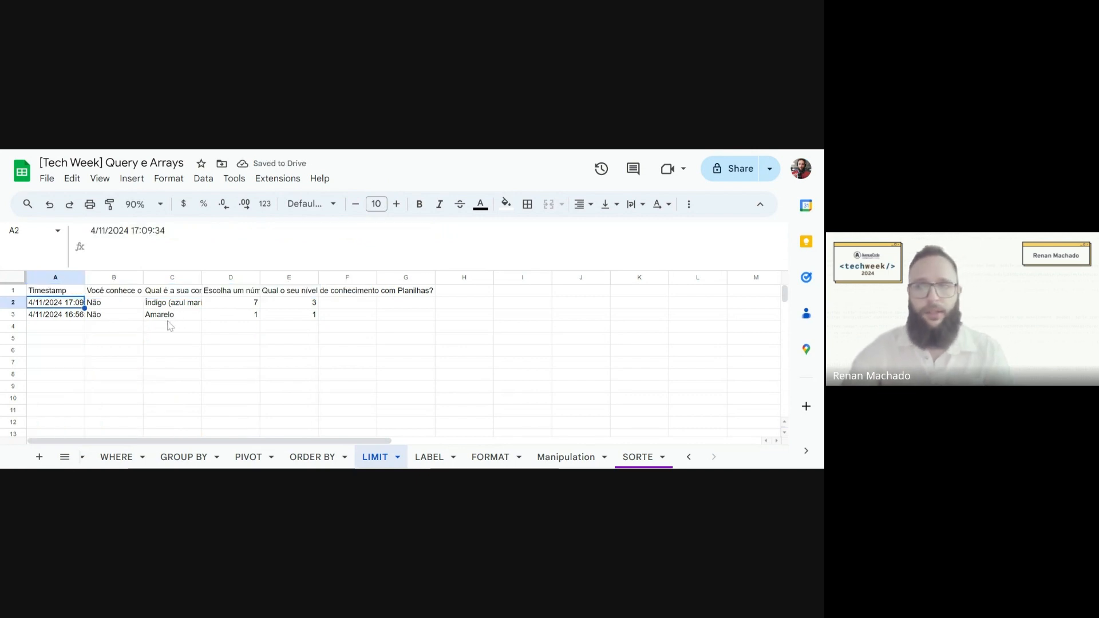
pyautogui.click(78, 296)
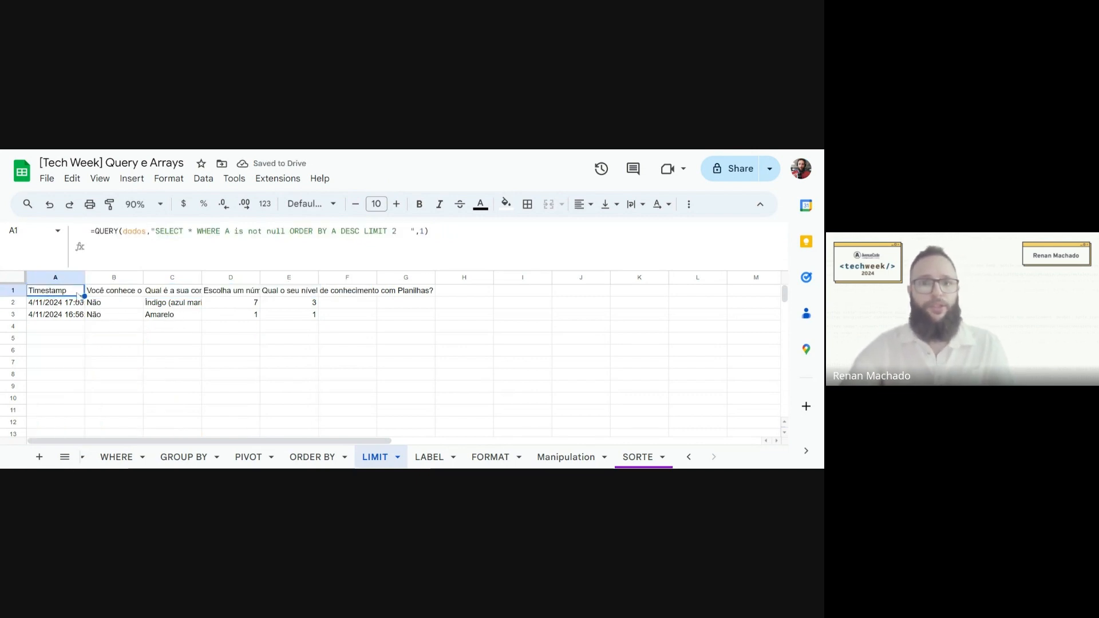
pyautogui.click(410, 231)
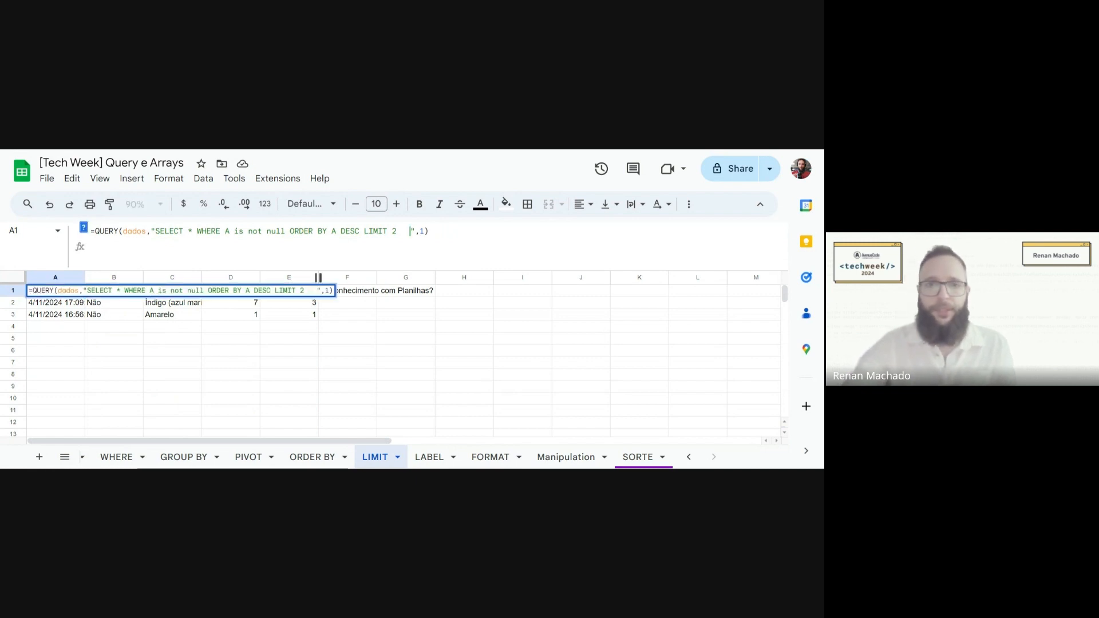
pyautogui.press('BackSpace')
pyautogui.press('BackSpace')
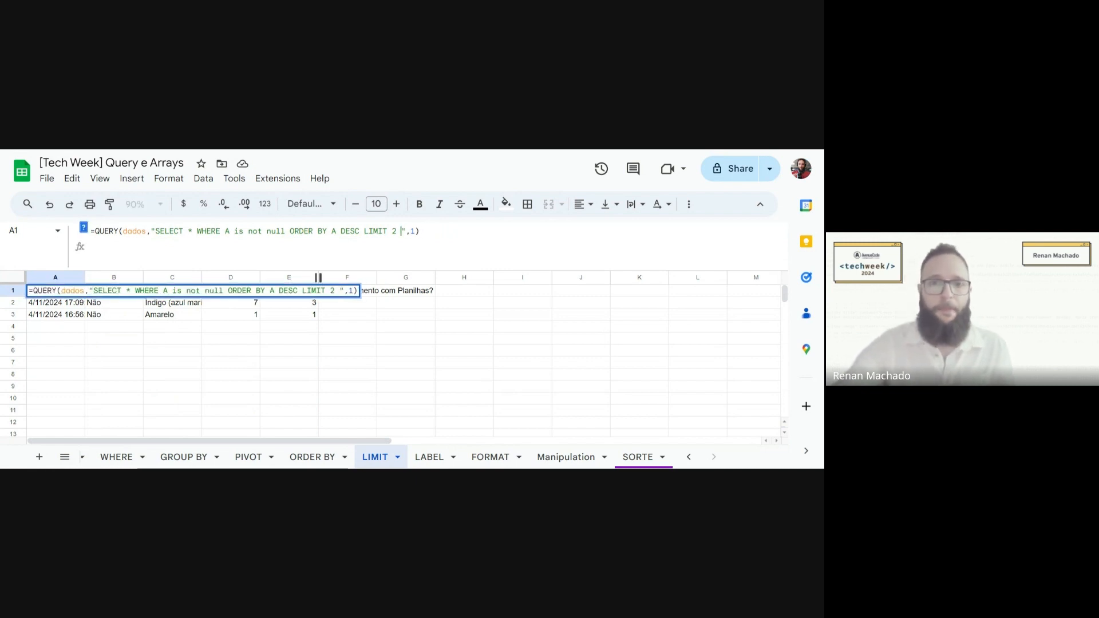
pyautogui.click(429, 461)
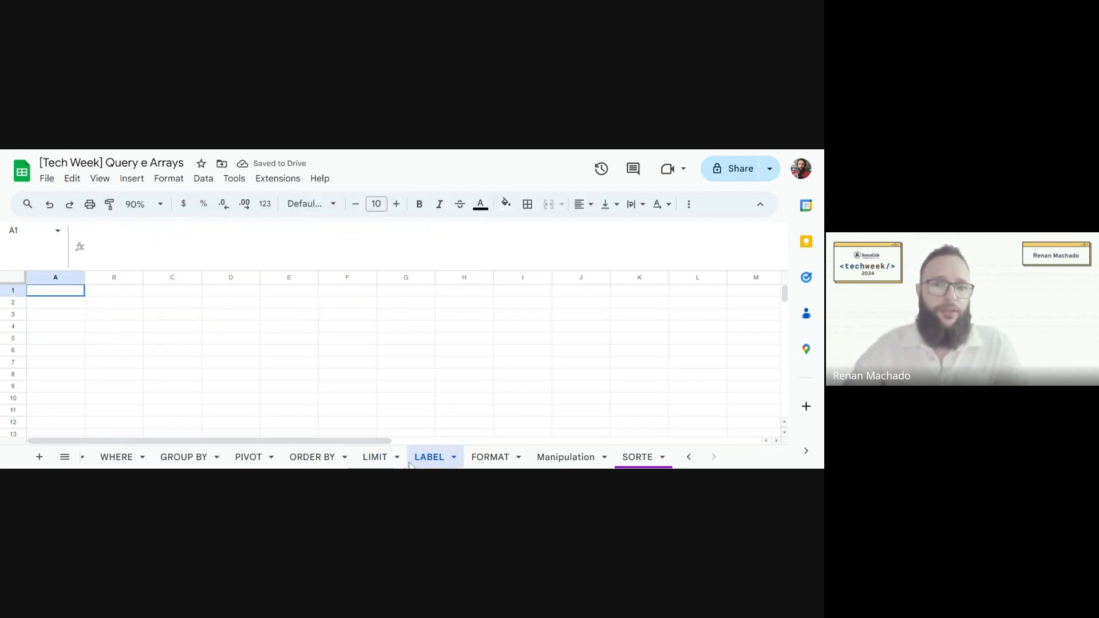
pyautogui.click(377, 458)
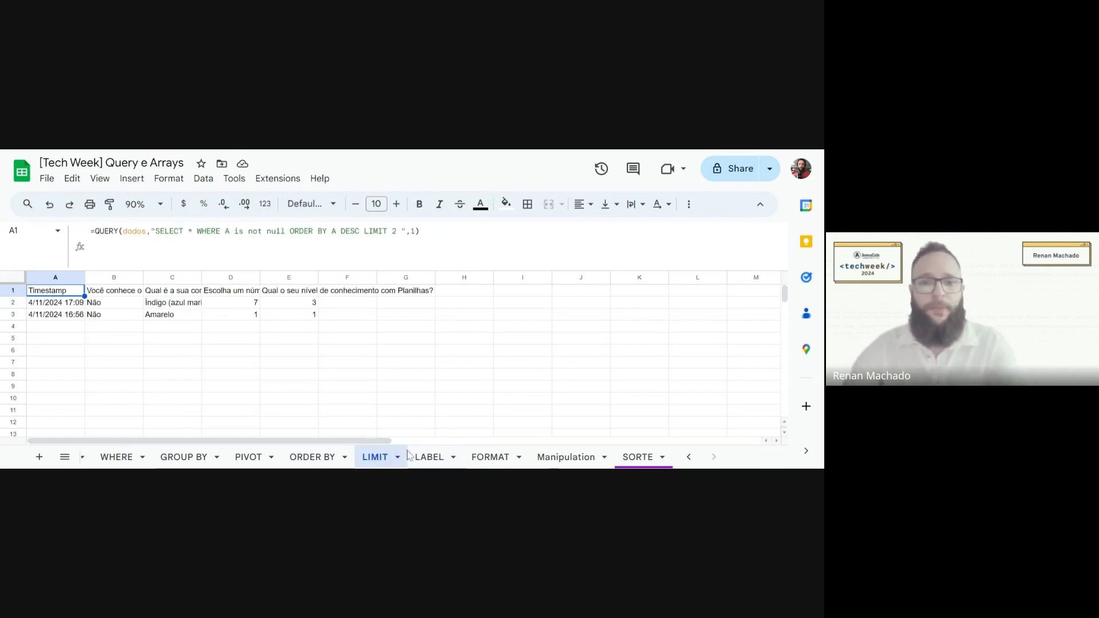
# - On the LABEL sheet, enter =QUERY(dados,"SELECT A",1) in A1
pyautogui.click(425, 460)
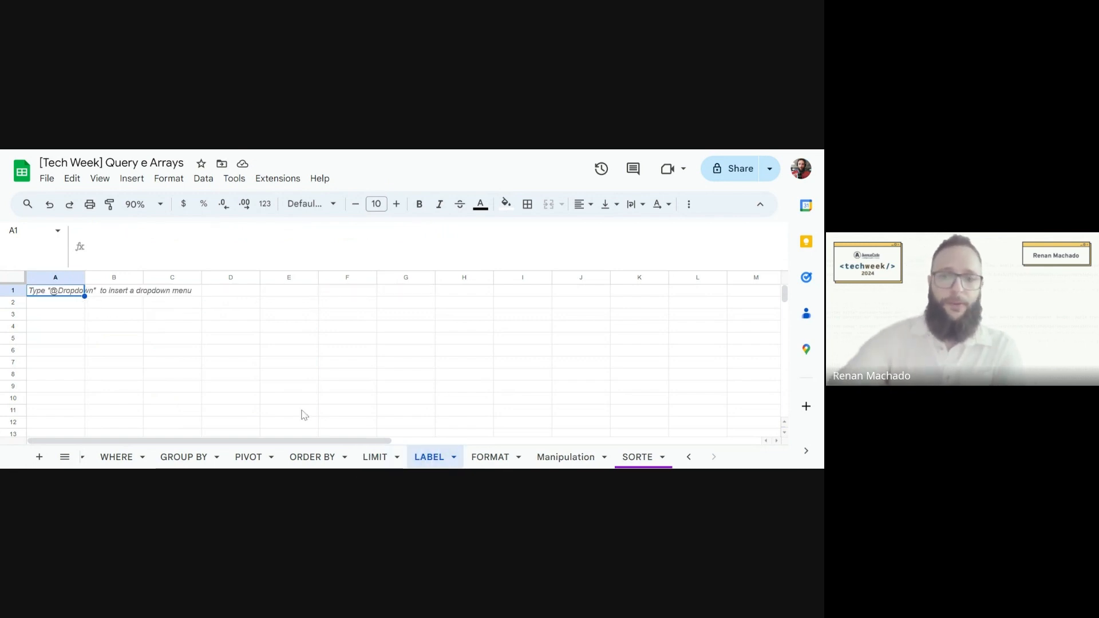
pyautogui.write('=QUERY(')
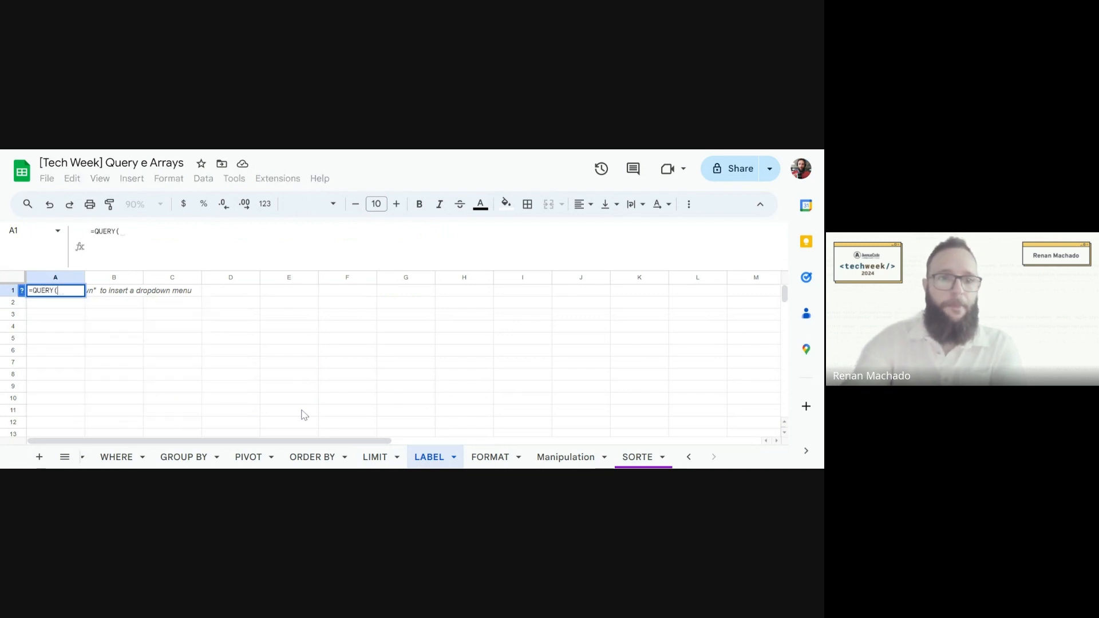
pyautogui.write('dados')
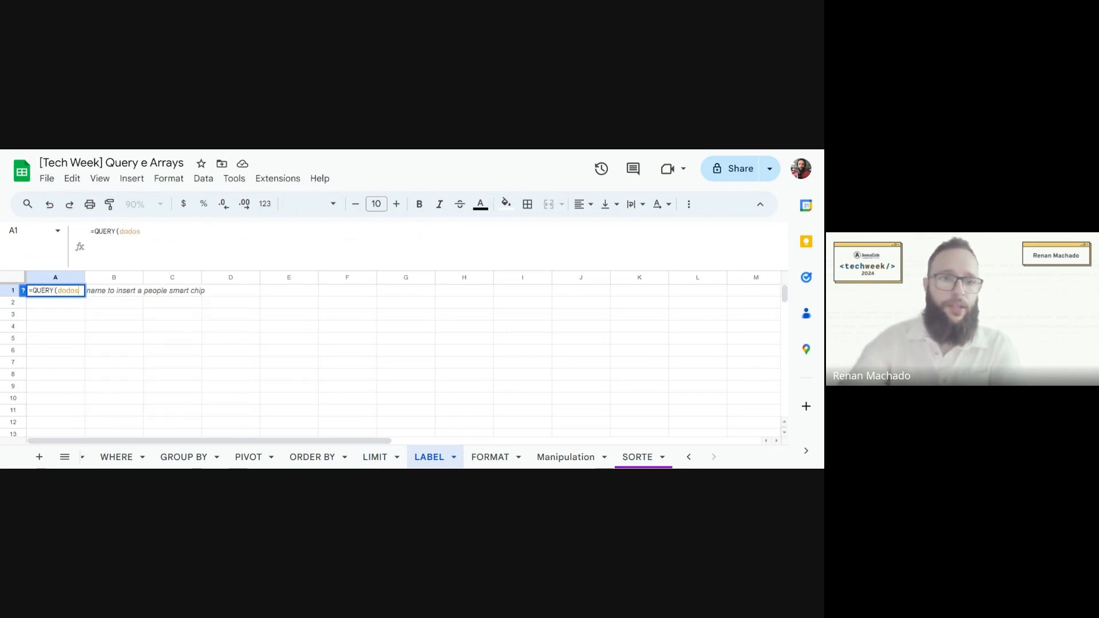
pyautogui.write(',"SELECT A')
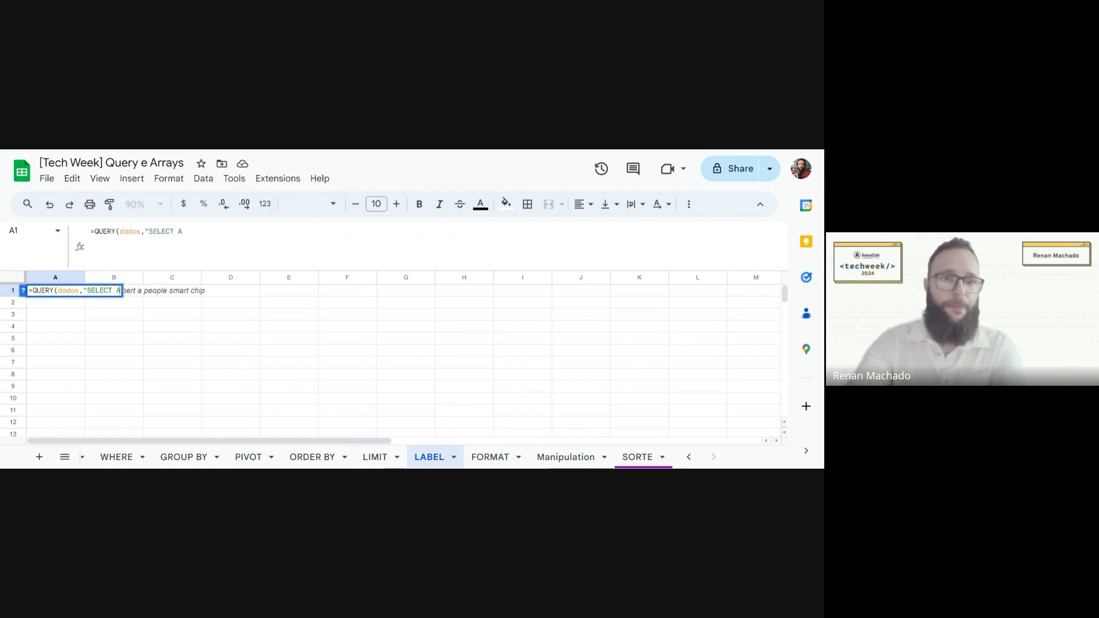
pyautogui.write(',1)')
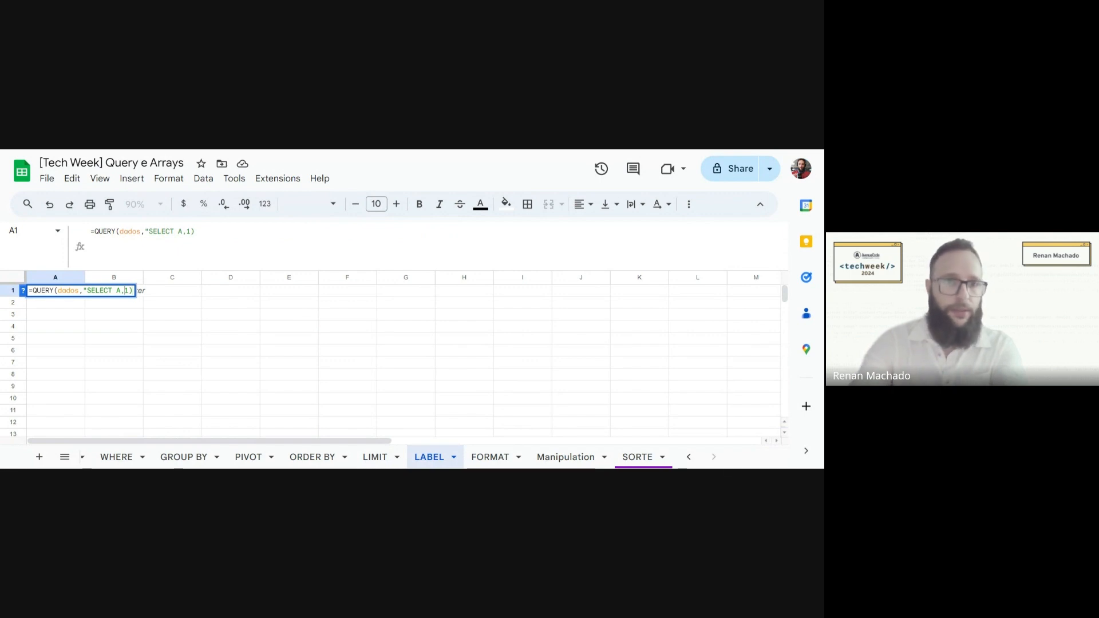
pyautogui.write('"')
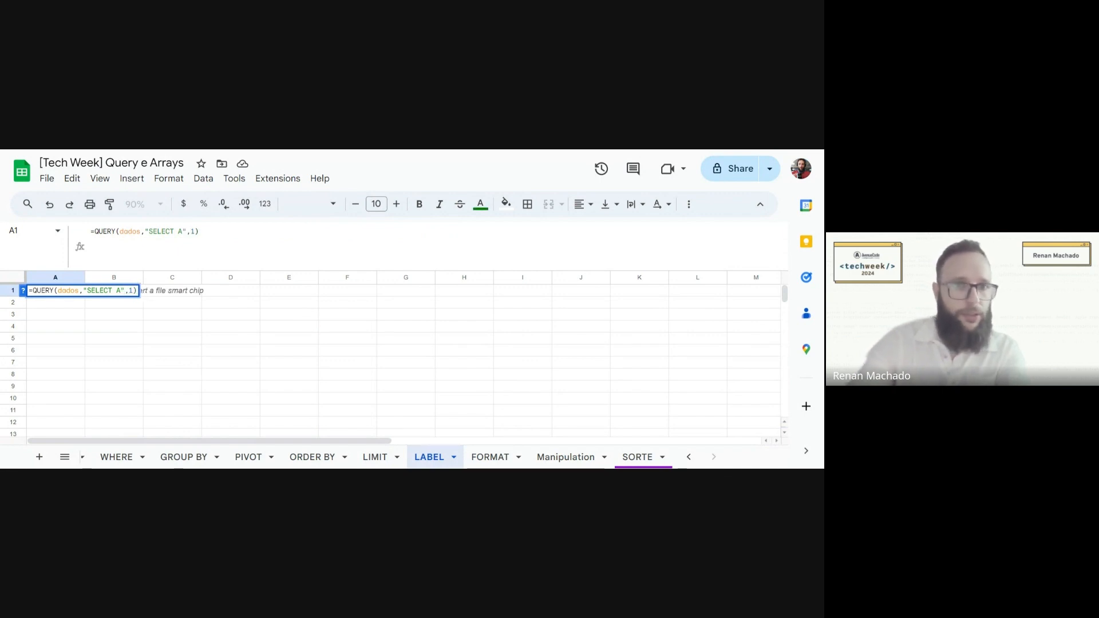
pyautogui.press('Return')
pyautogui.click(55, 290)
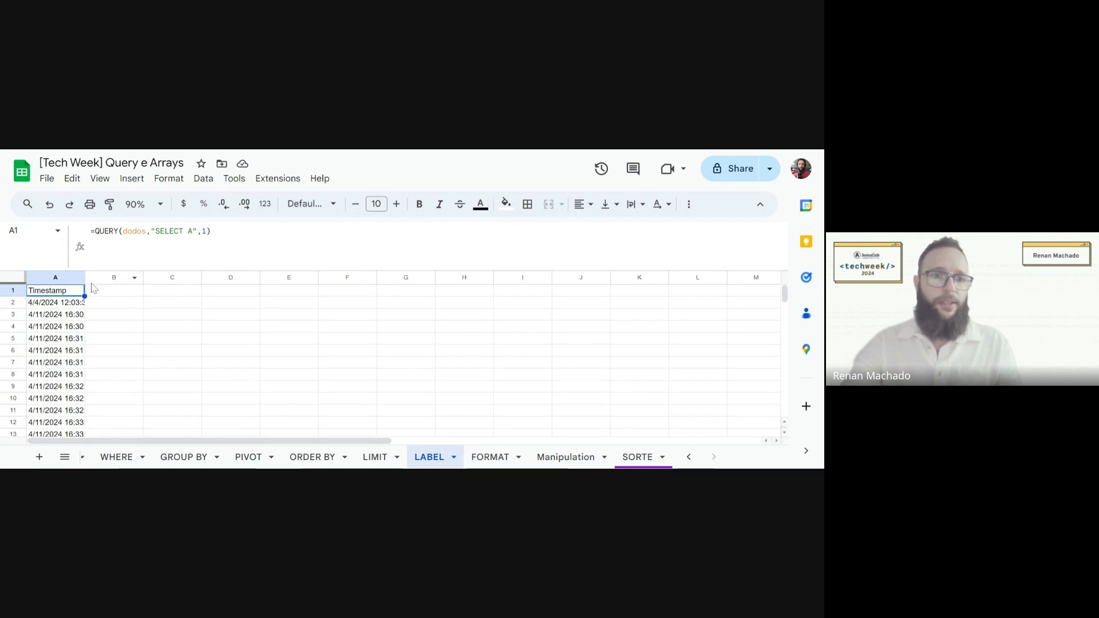
# - Fit column A to its contents and append label A 'Cycle' after SELECT A in the A1 query
pyautogui.doubleClick(85, 277)
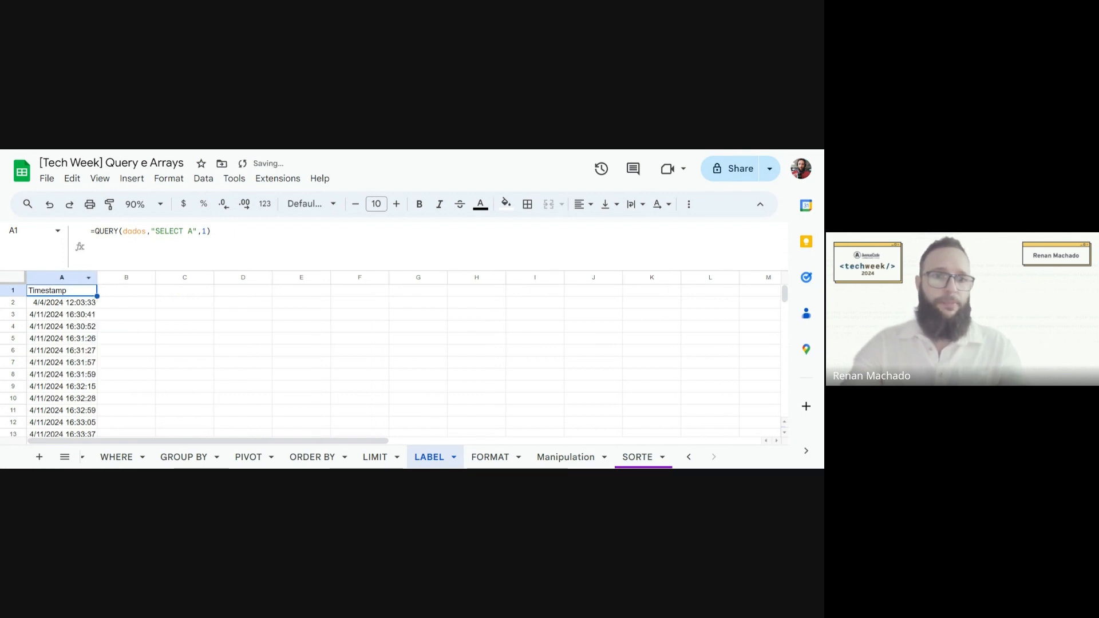
pyautogui.click(192, 230)
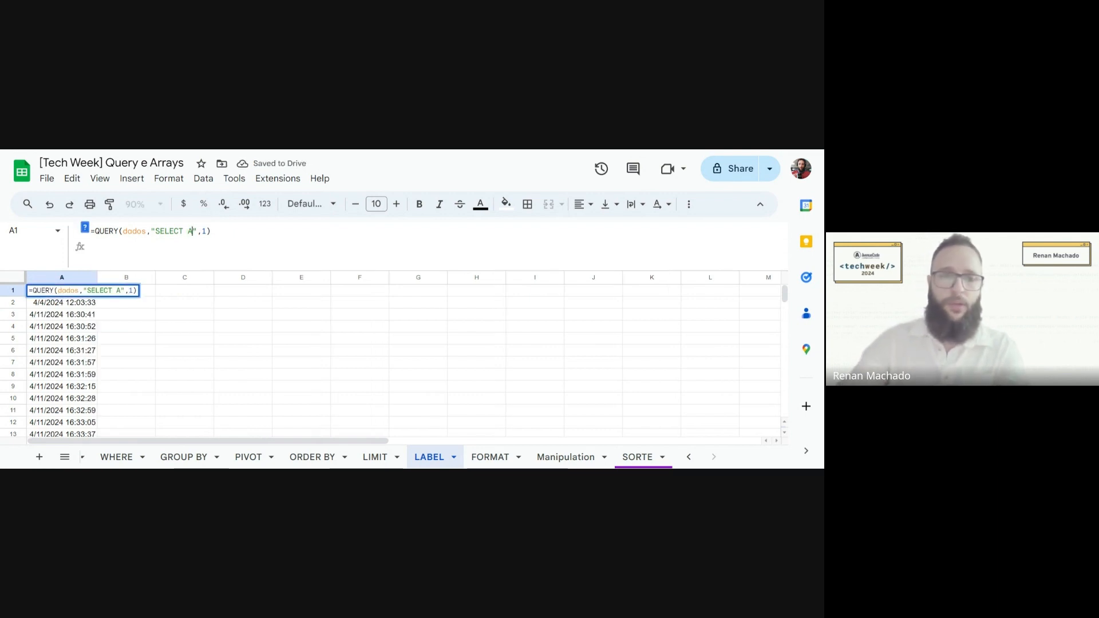
pyautogui.write('label ')
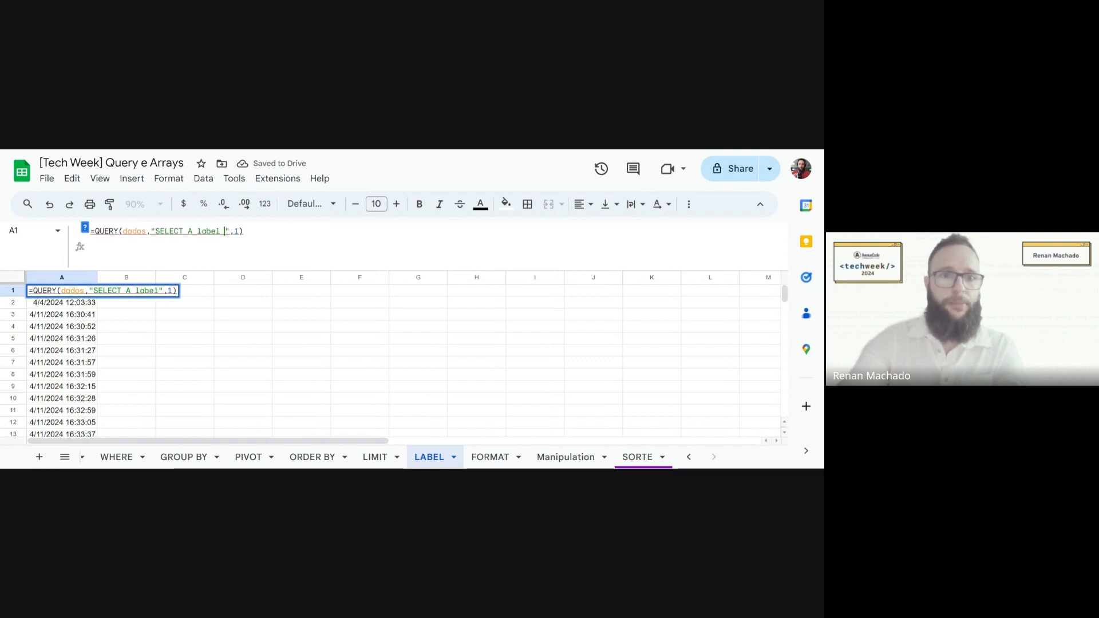
pyautogui.write('A')
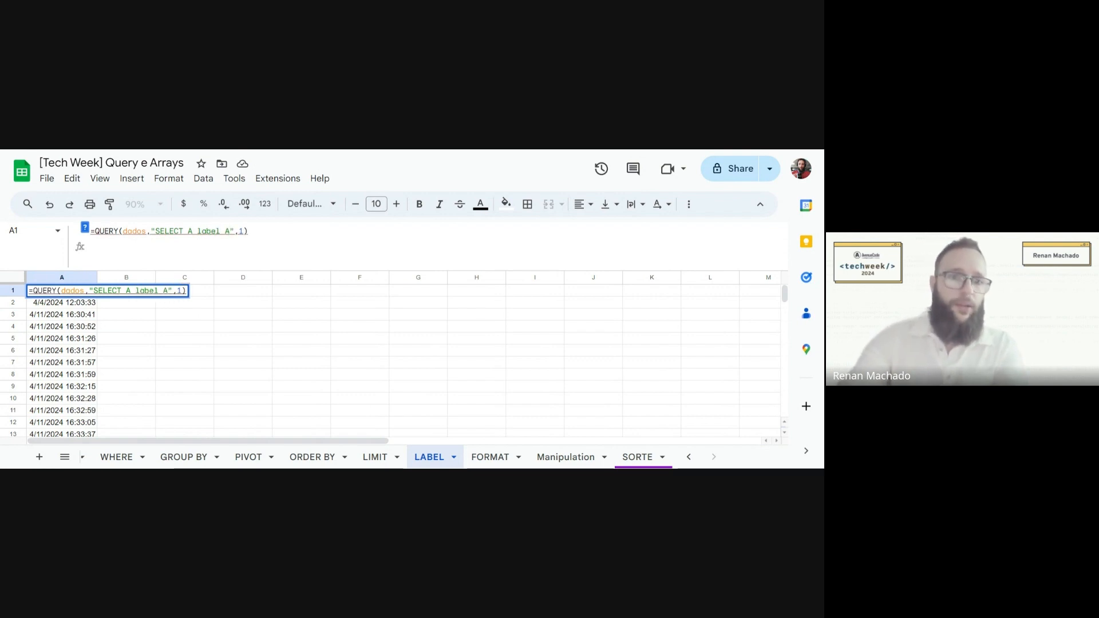
pyautogui.press('BackSpace')
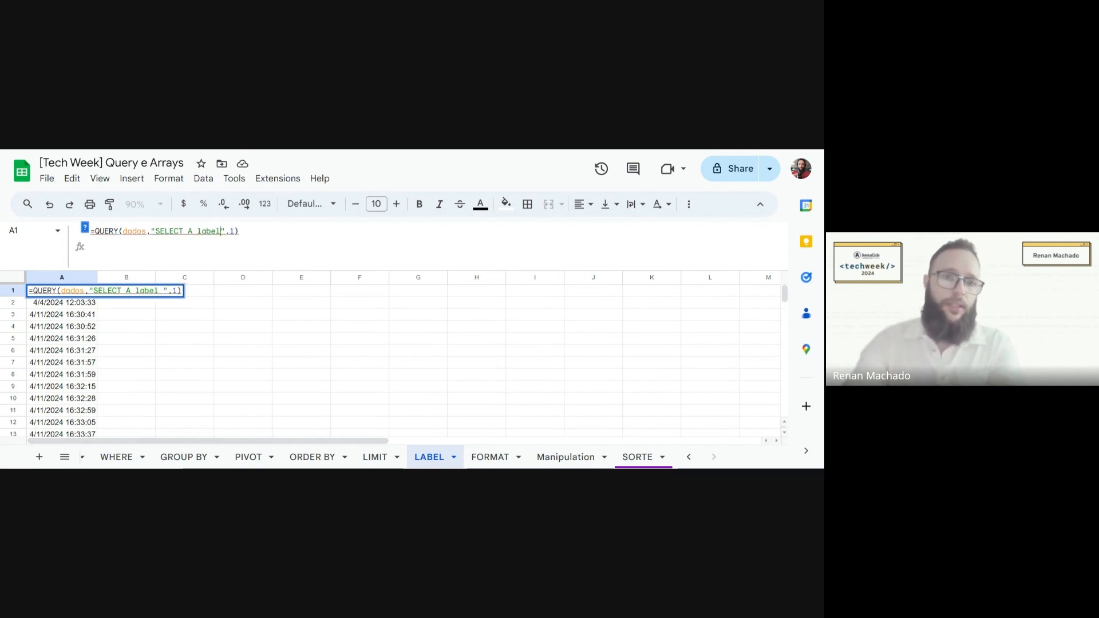
pyautogui.write('A')
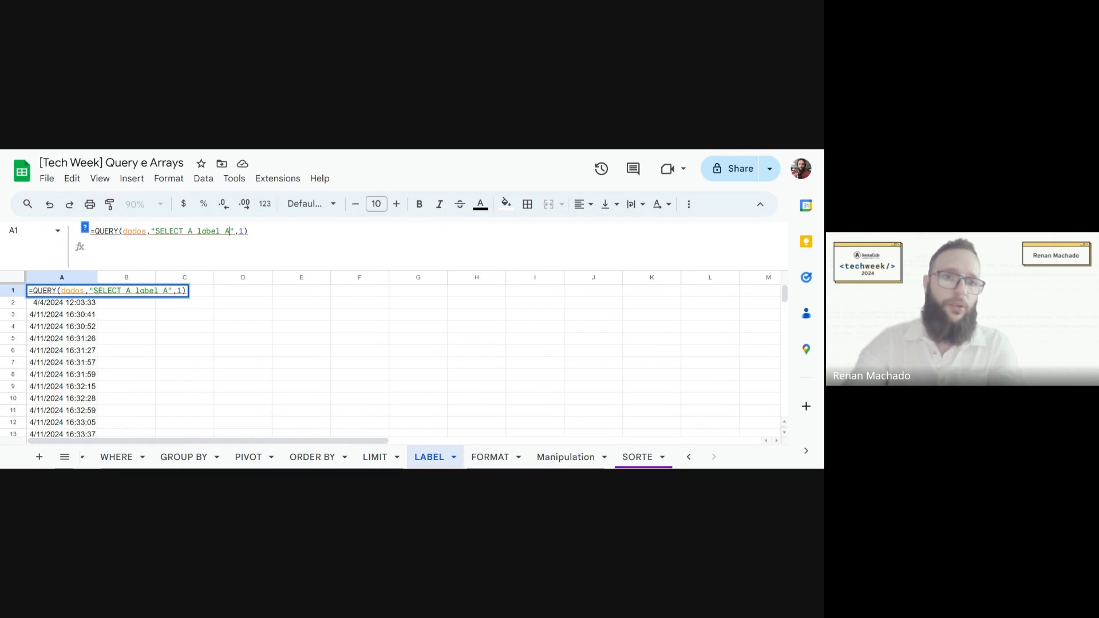
pyautogui.write(" '")
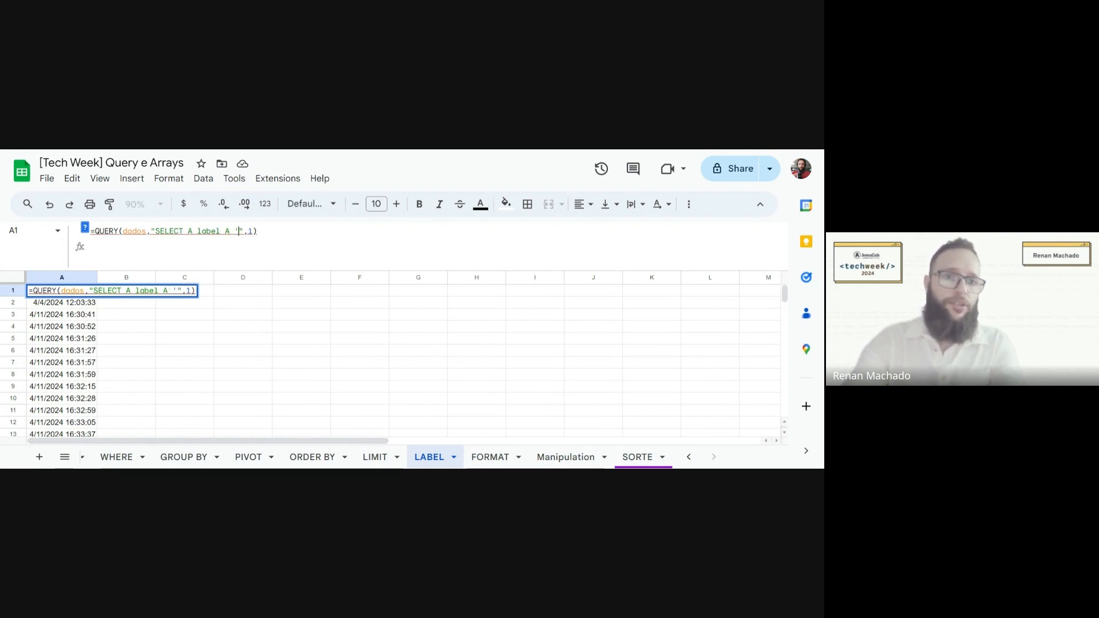
pyautogui.write('Cy')
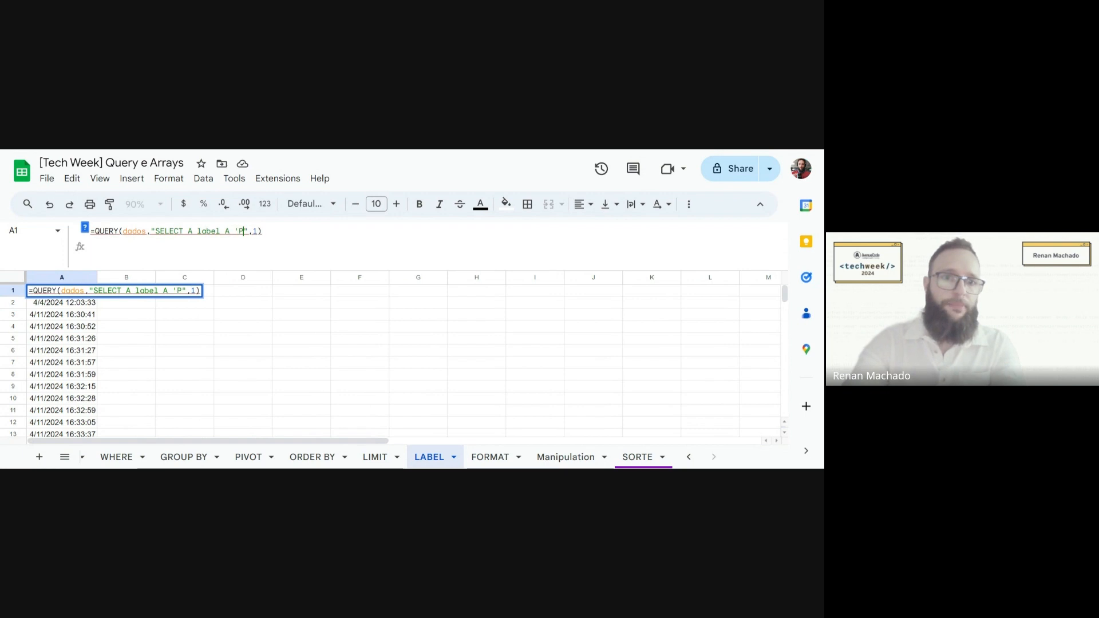
pyautogui.write("cle'")
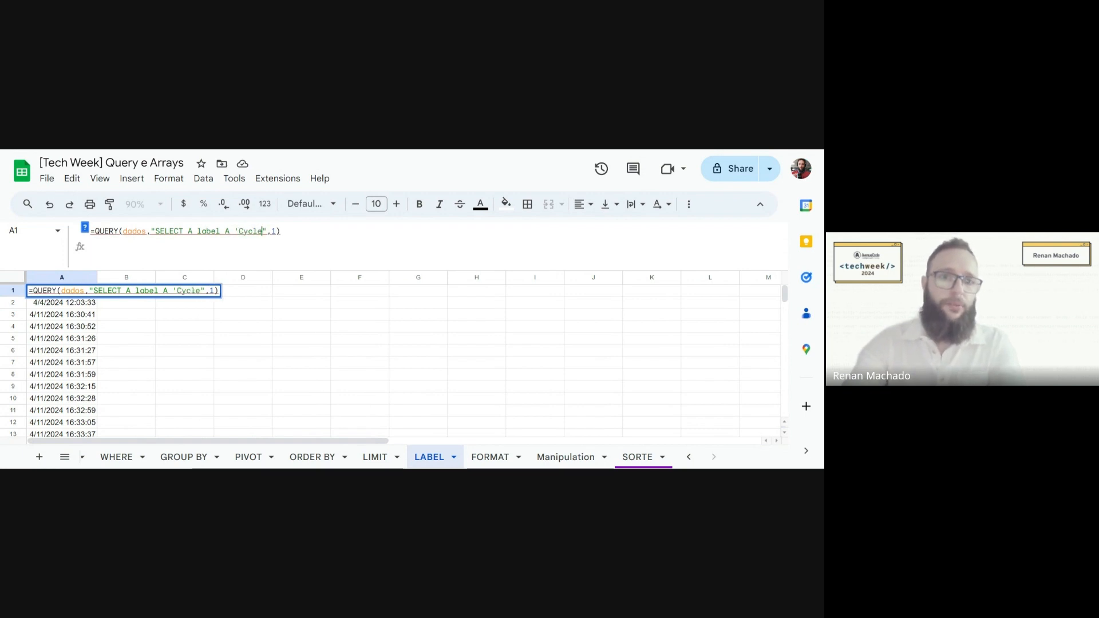
pyautogui.press('Return')
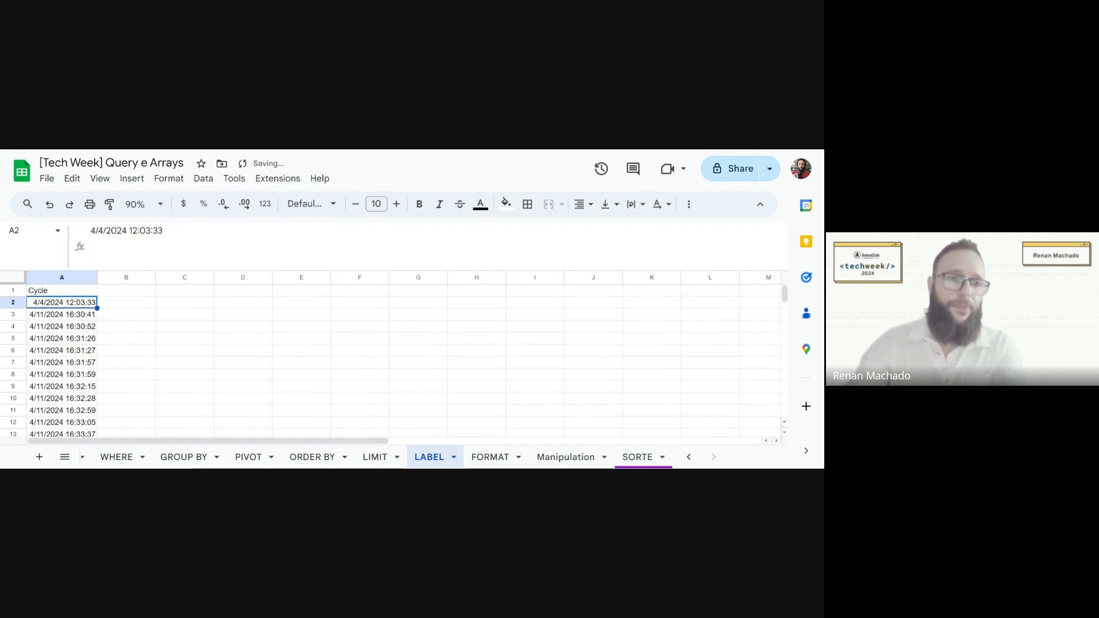
# - Add AVG(D) to the SELECT clause of the A1 query and insert GROUP BY A before the label clause
pyautogui.click(49, 292)
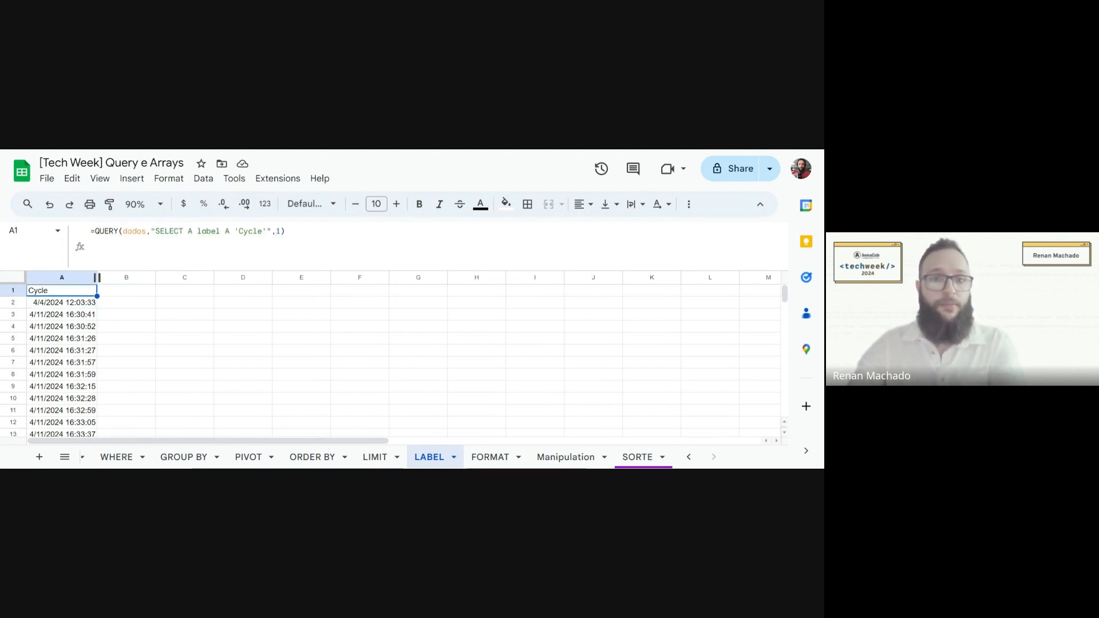
pyautogui.click(191, 231)
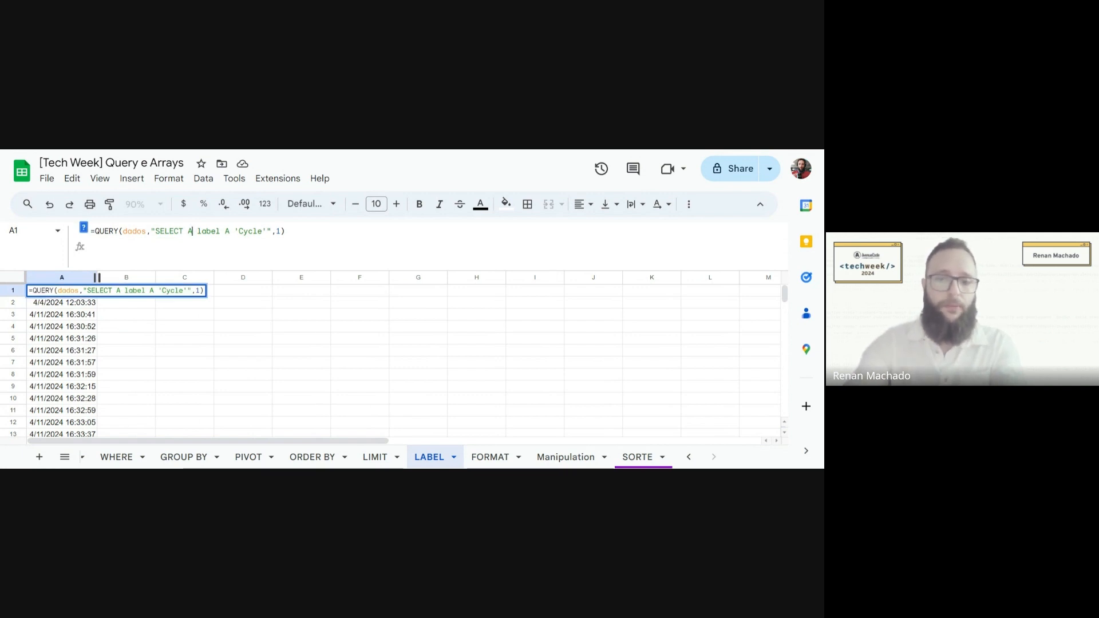
pyautogui.write(',AVG(D)')
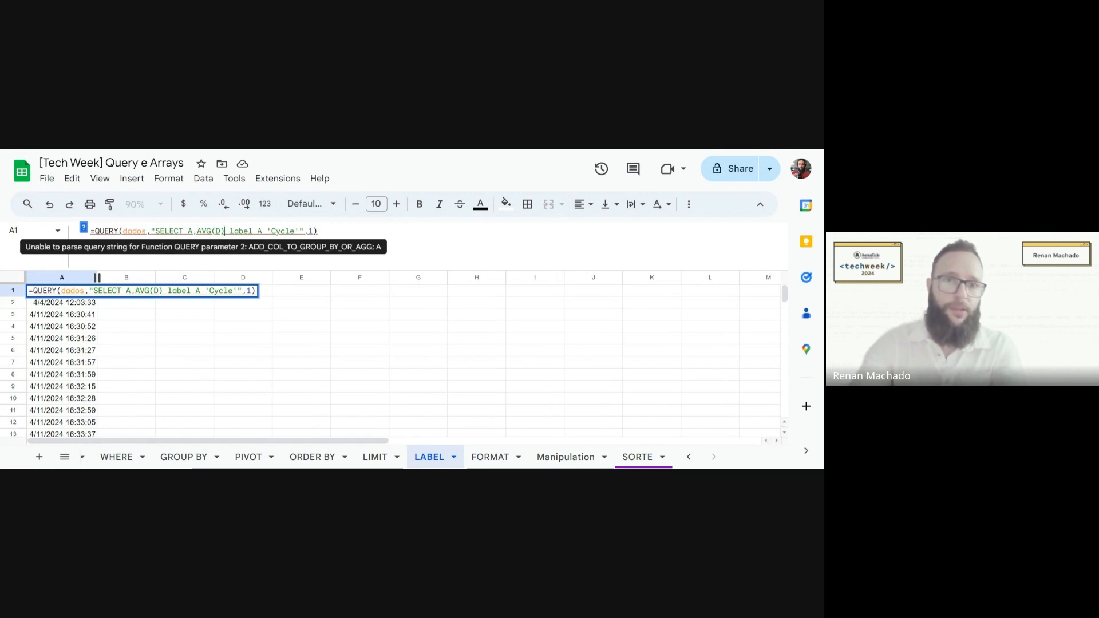
pyautogui.write(' GROUP B')
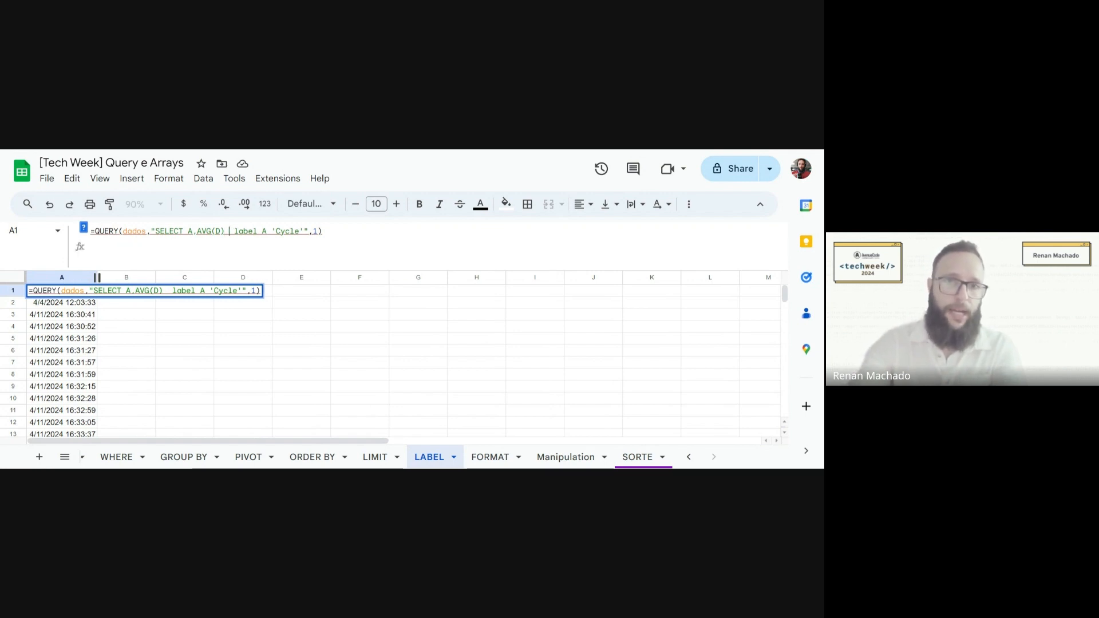
pyautogui.write('Y A')
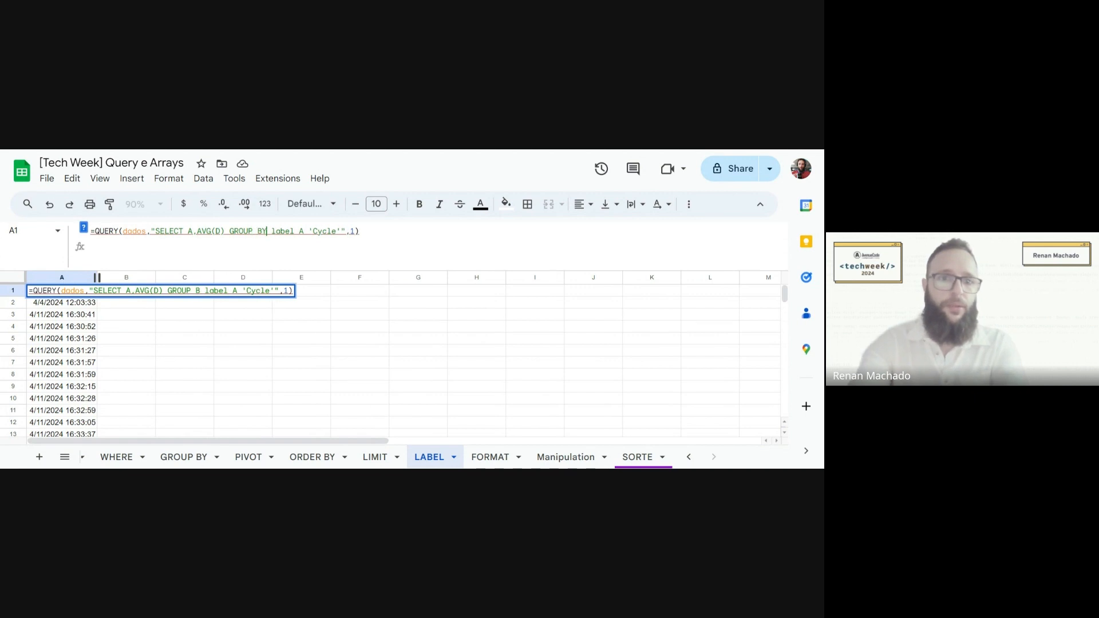
pyautogui.press('Return')
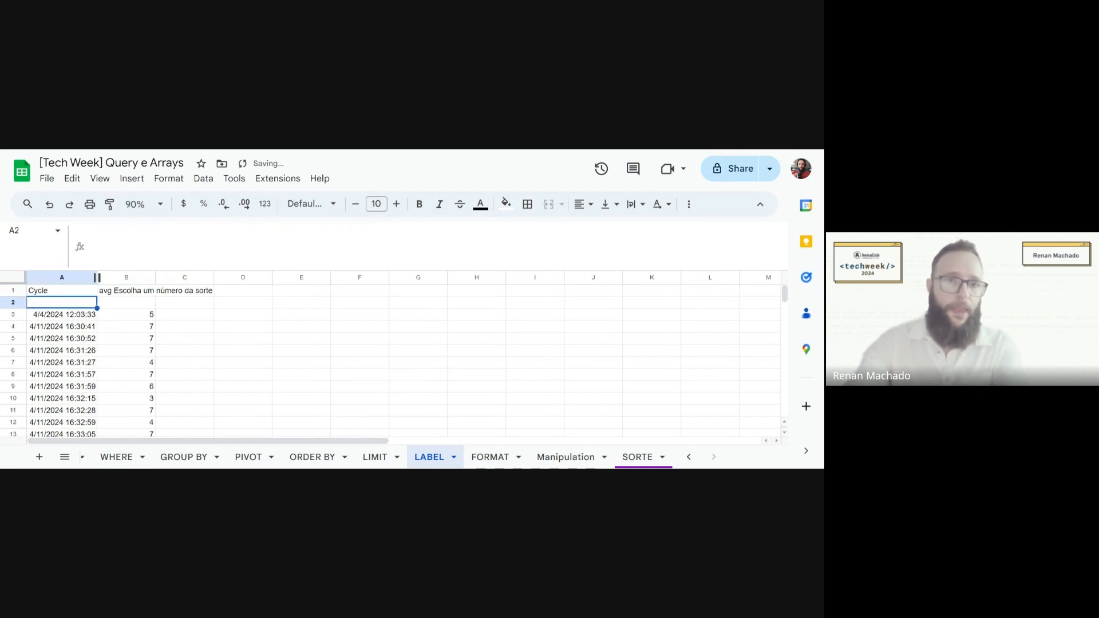
# - Insert WHERE A is not null before GROUP BY A in the A1 query
pyautogui.press('Up')
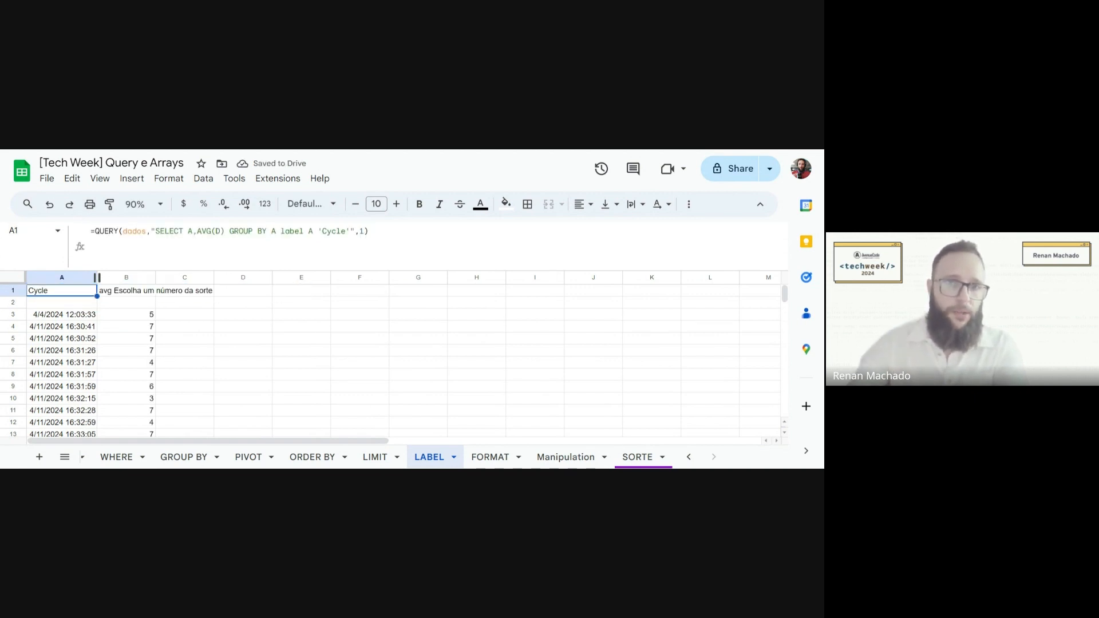
pyautogui.click(225, 231)
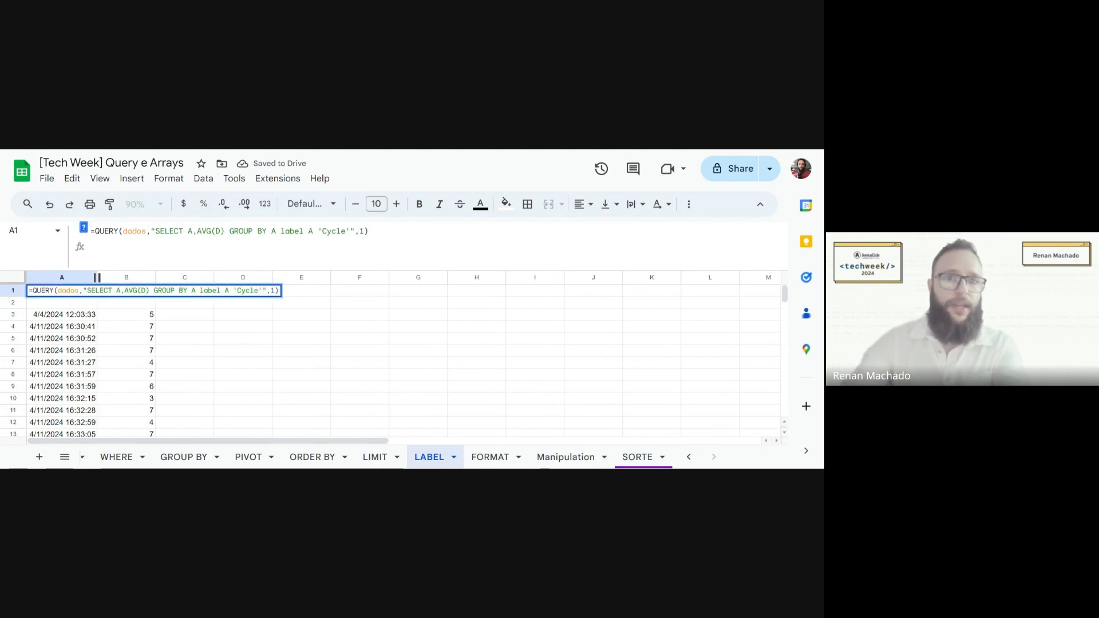
pyautogui.write('WHERE A')
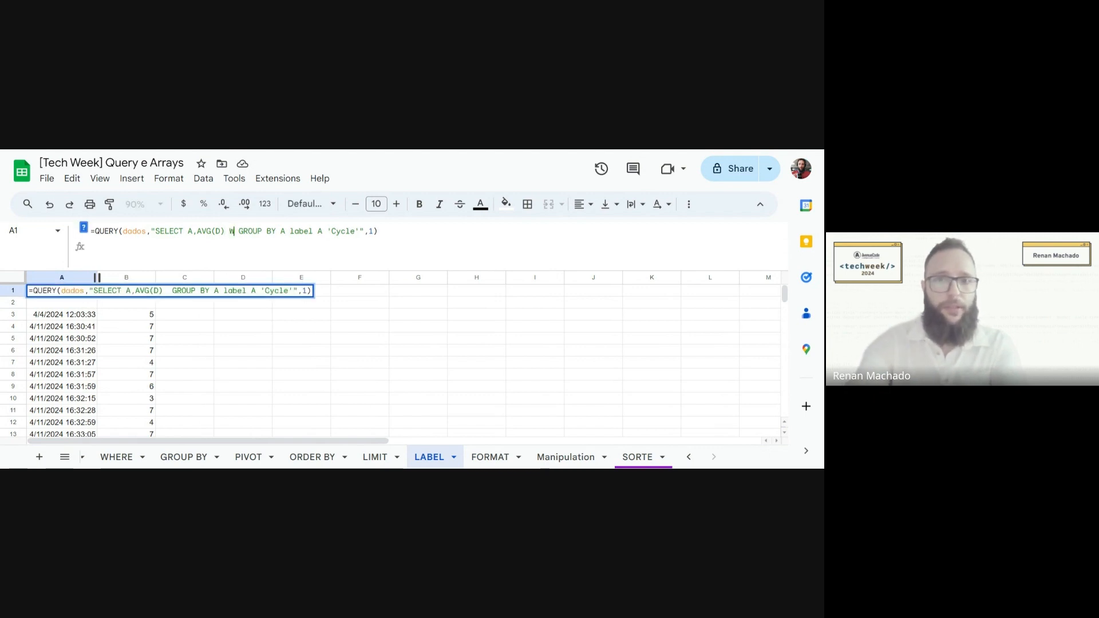
pyautogui.write(' is not null')
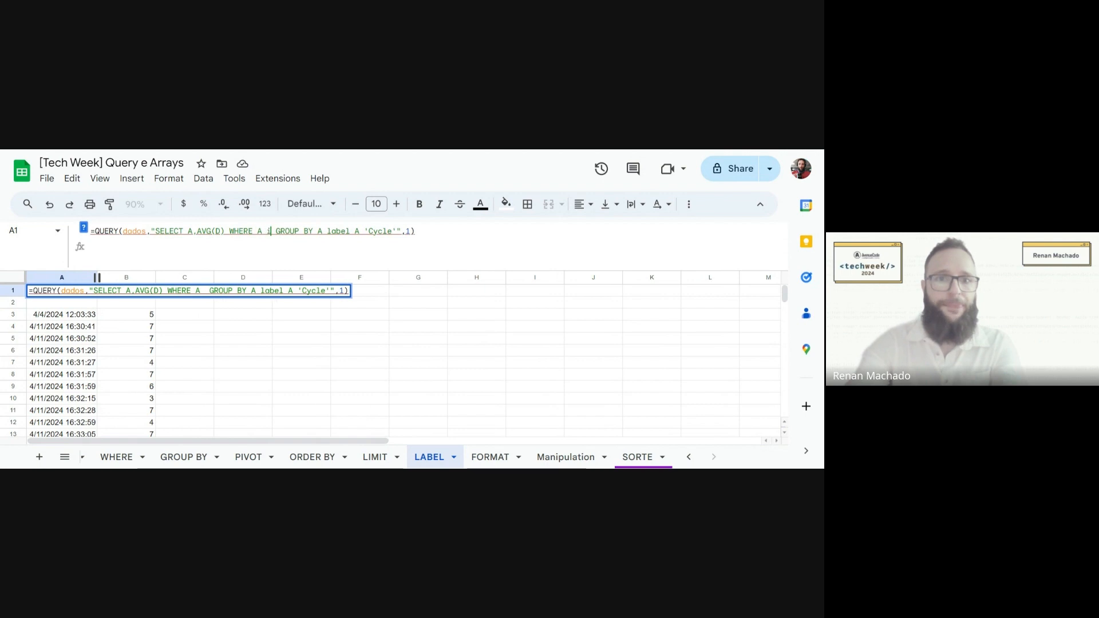
pyautogui.press('Return')
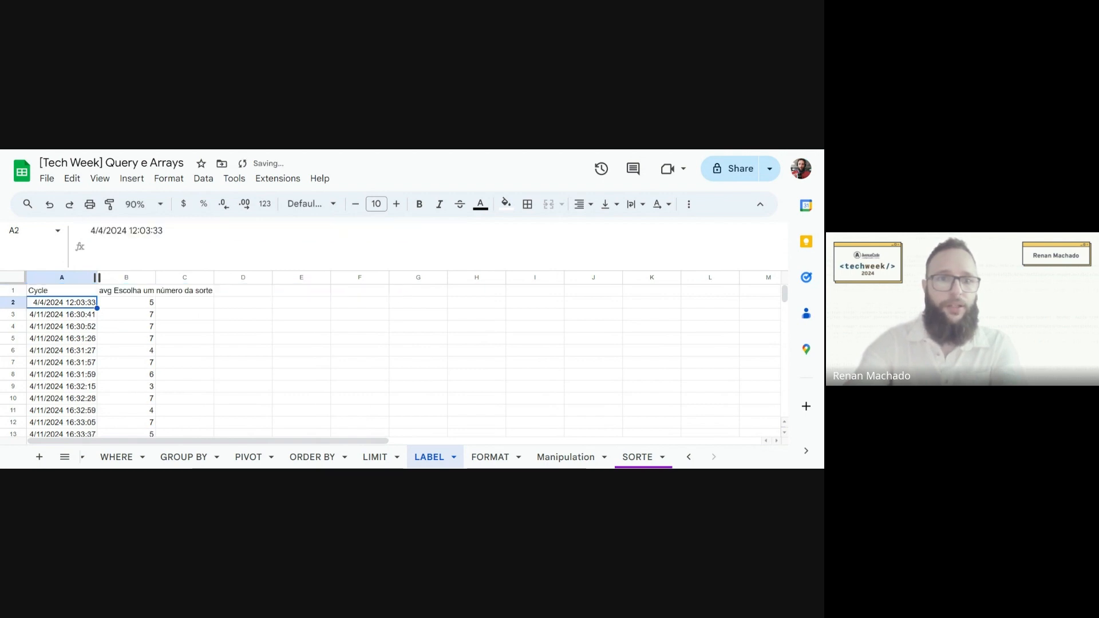
# - Widen column B to fit its header and add D 'media' after A 'Cycle' in the A1 query's label clause
pyautogui.press('Up')
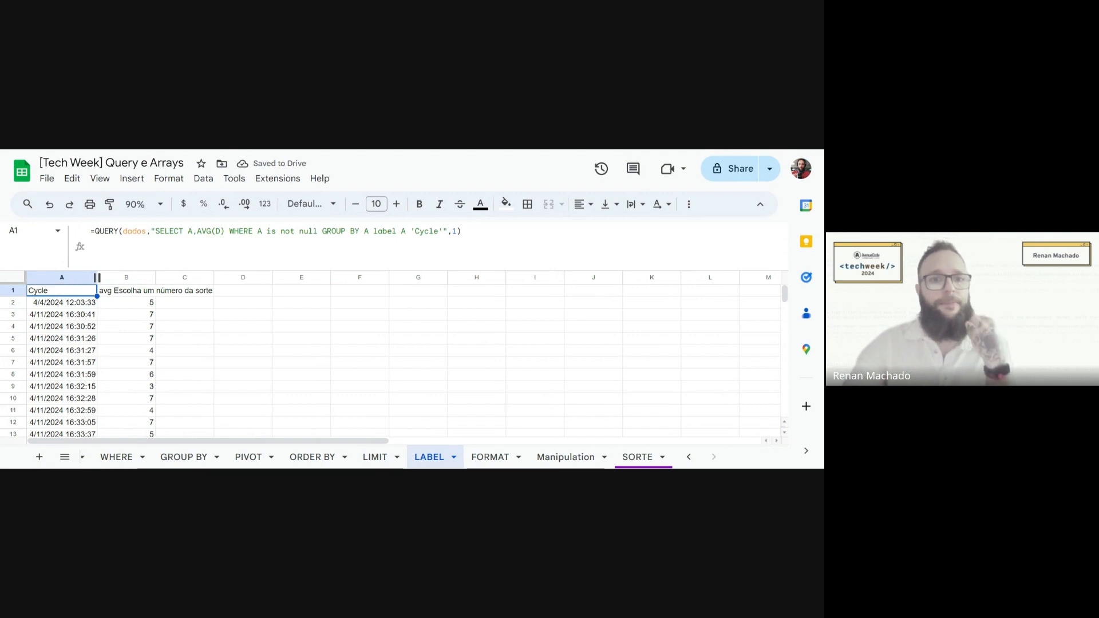
pyautogui.moveTo(156, 277); pyautogui.dragTo(216, 277)
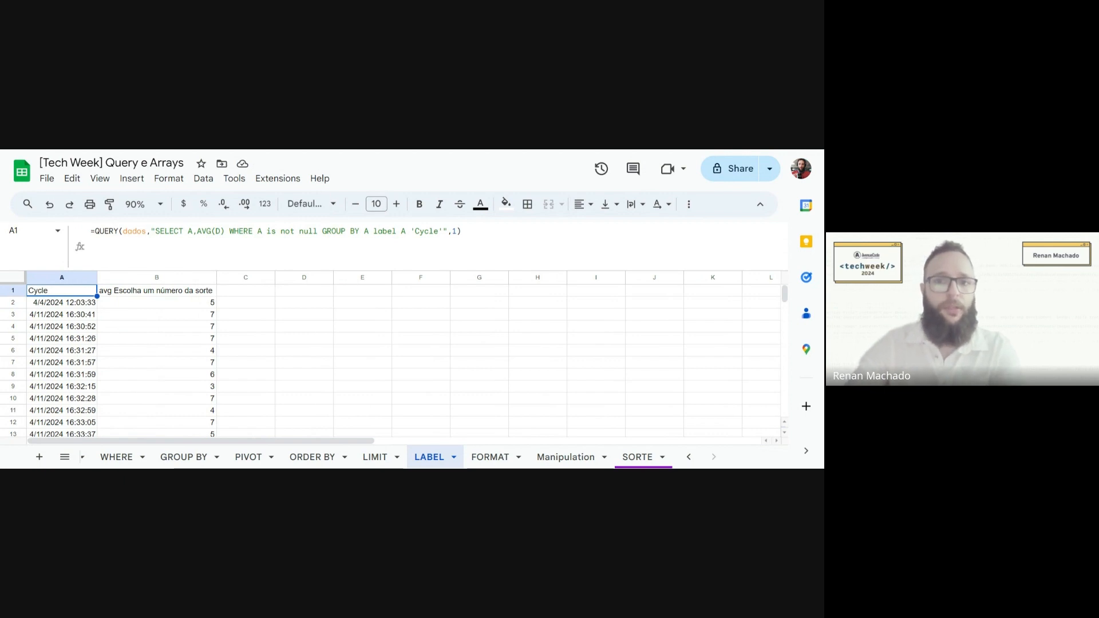
pyautogui.click(443, 231)
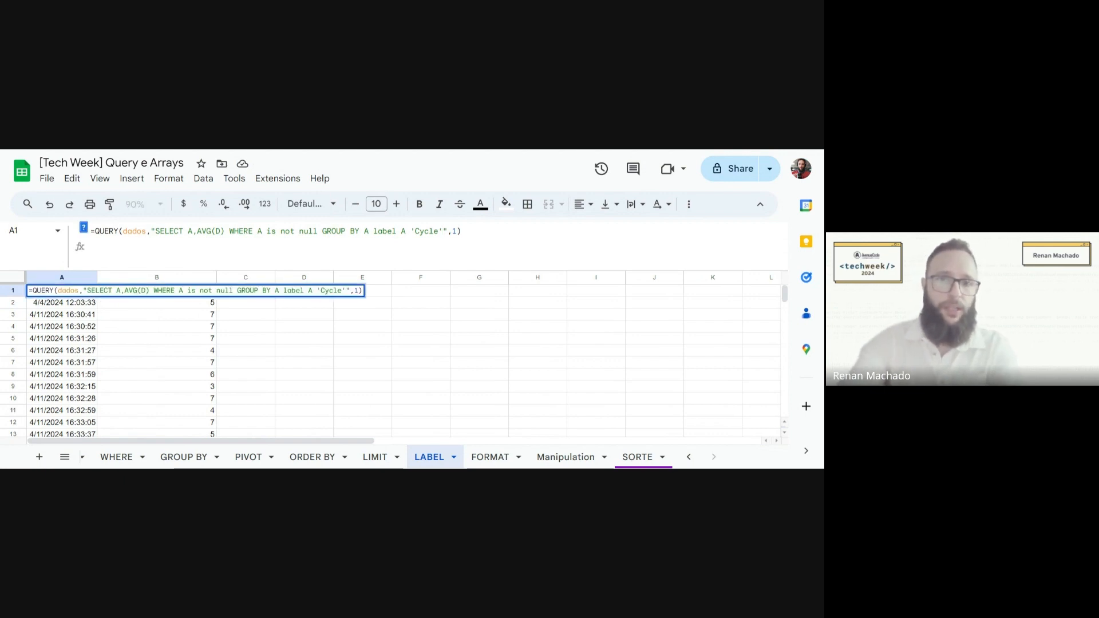
pyautogui.write(', ')
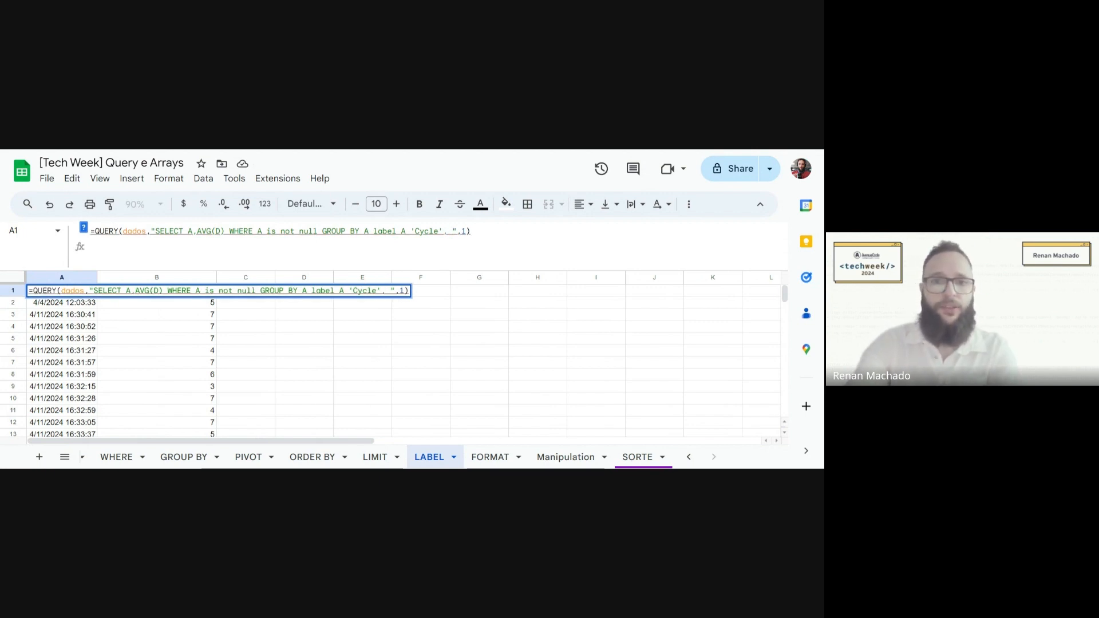
pyautogui.write('D')
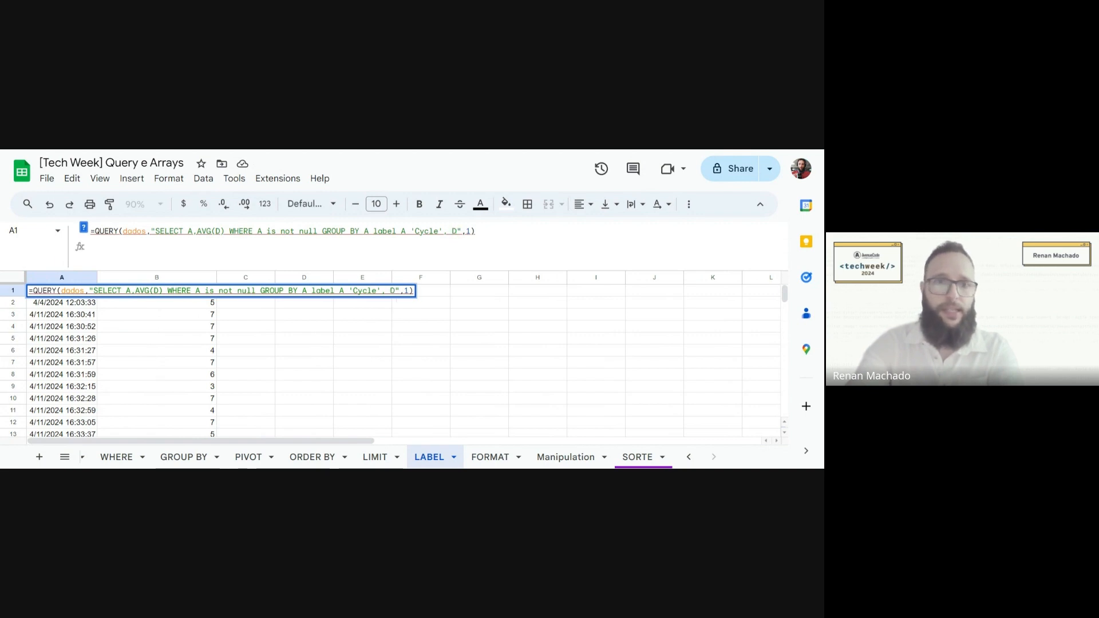
pyautogui.write(" 'media")
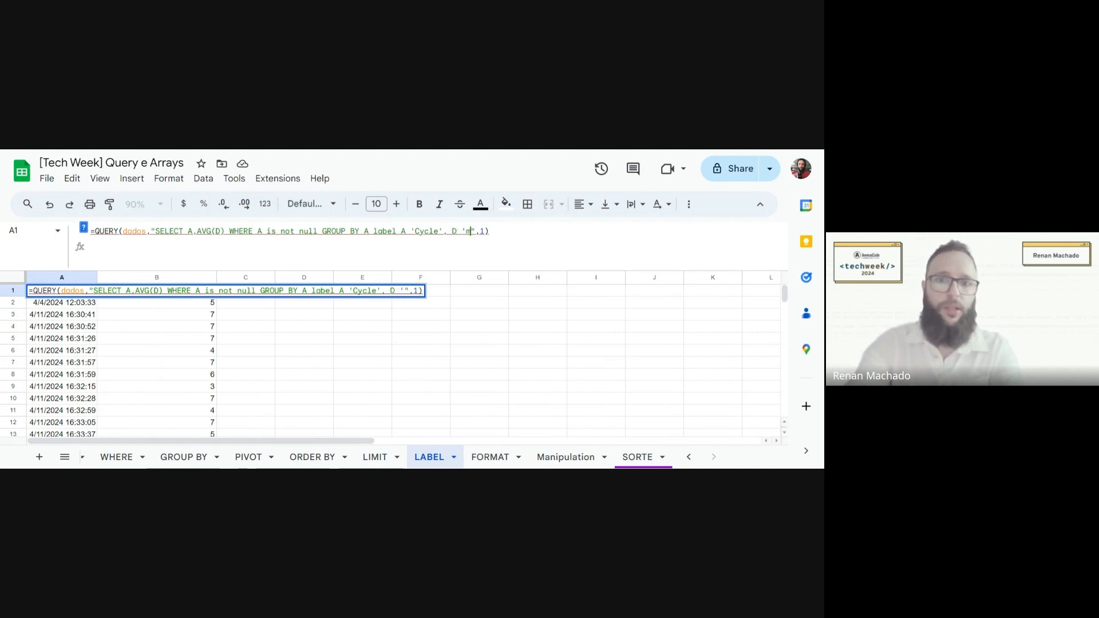
pyautogui.write("'")
pyautogui.press('Return')
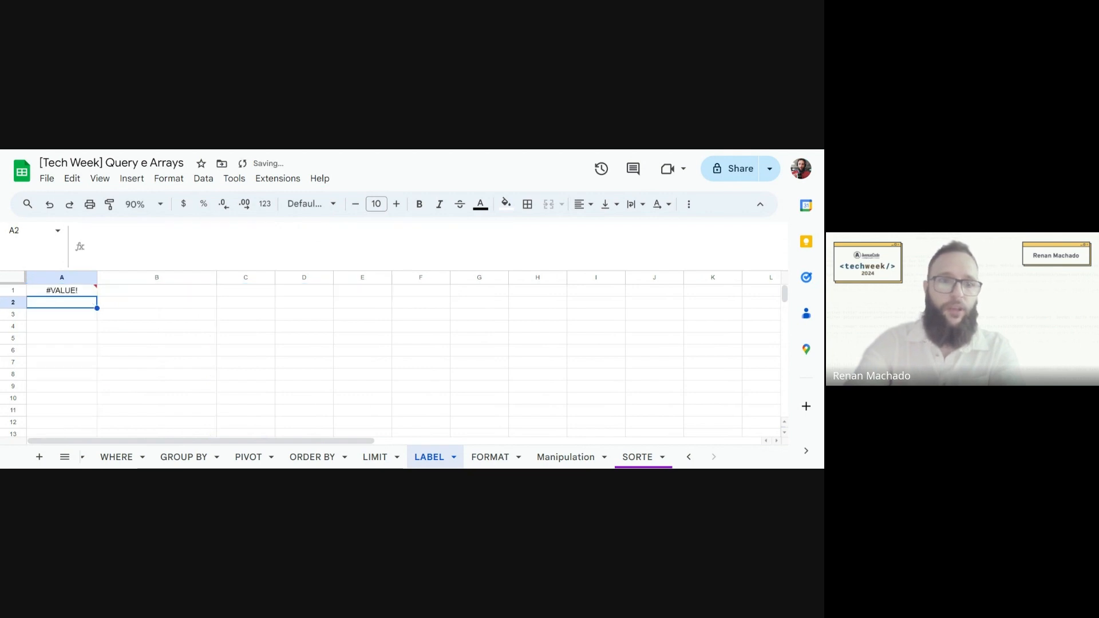
# - Change D to AVG(D) before 'media' in the label clause of the A1 query
pyautogui.press('Up')
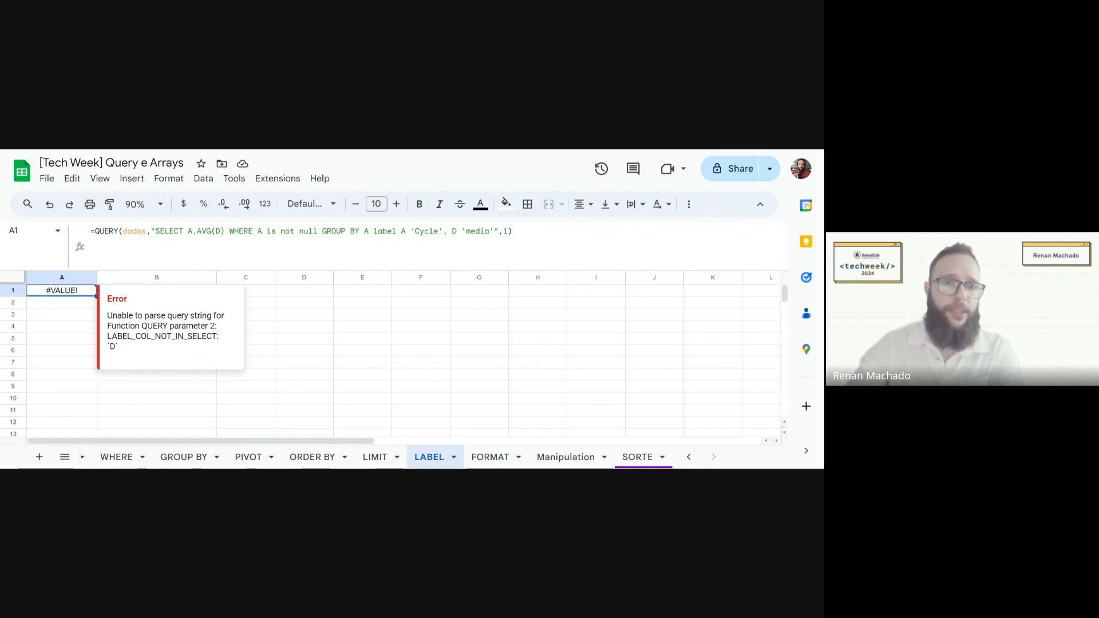
pyautogui.click(448, 231)
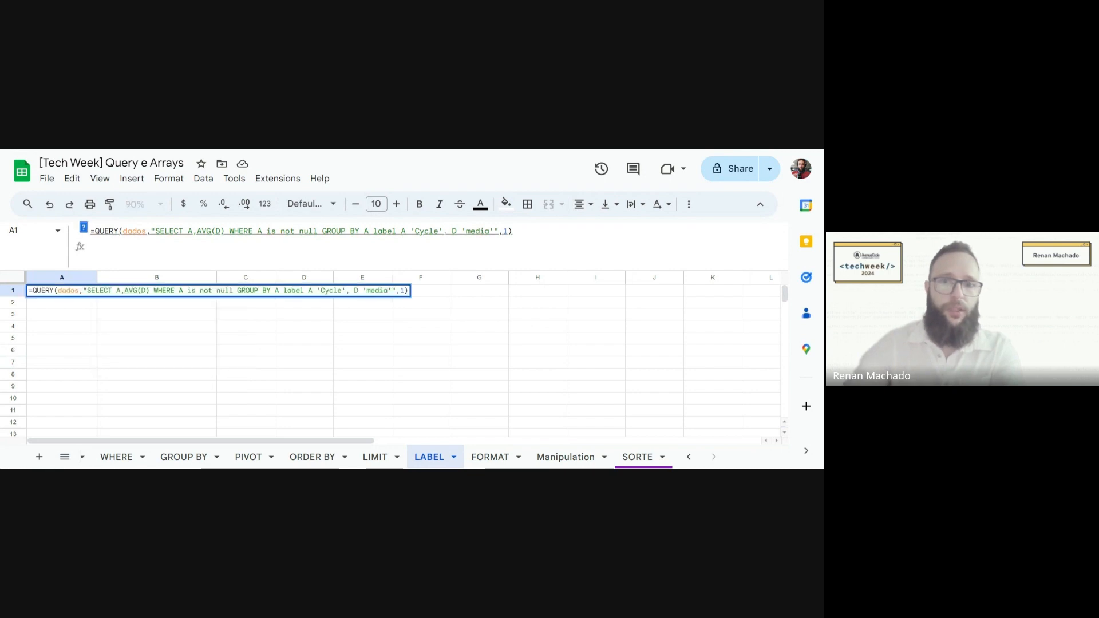
pyautogui.write('AVG(')
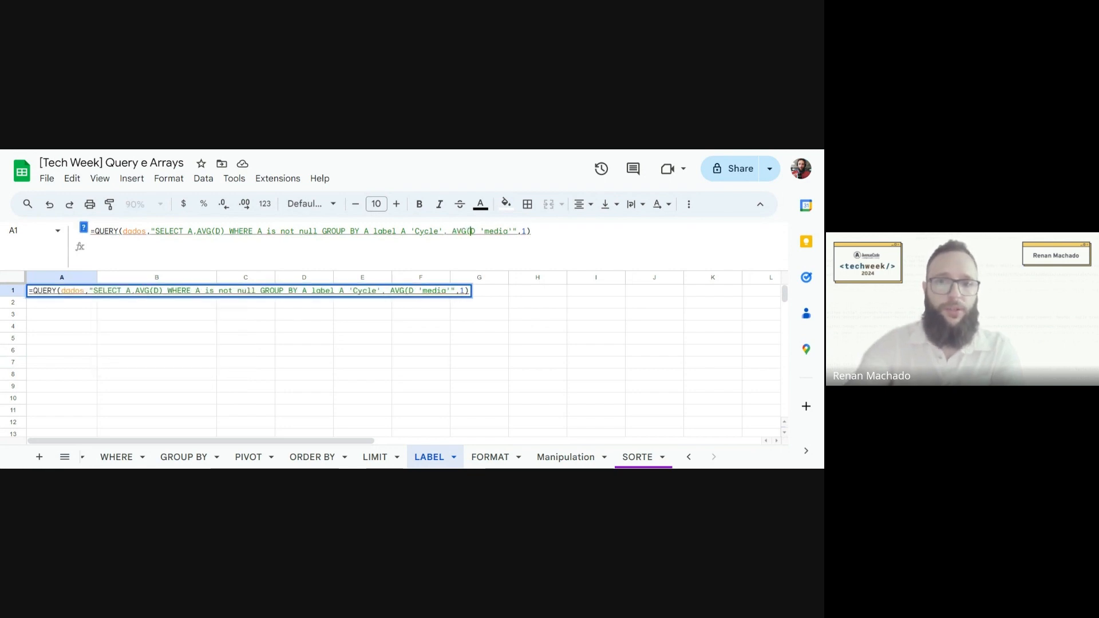
pyautogui.press('Right')
pyautogui.write(')')
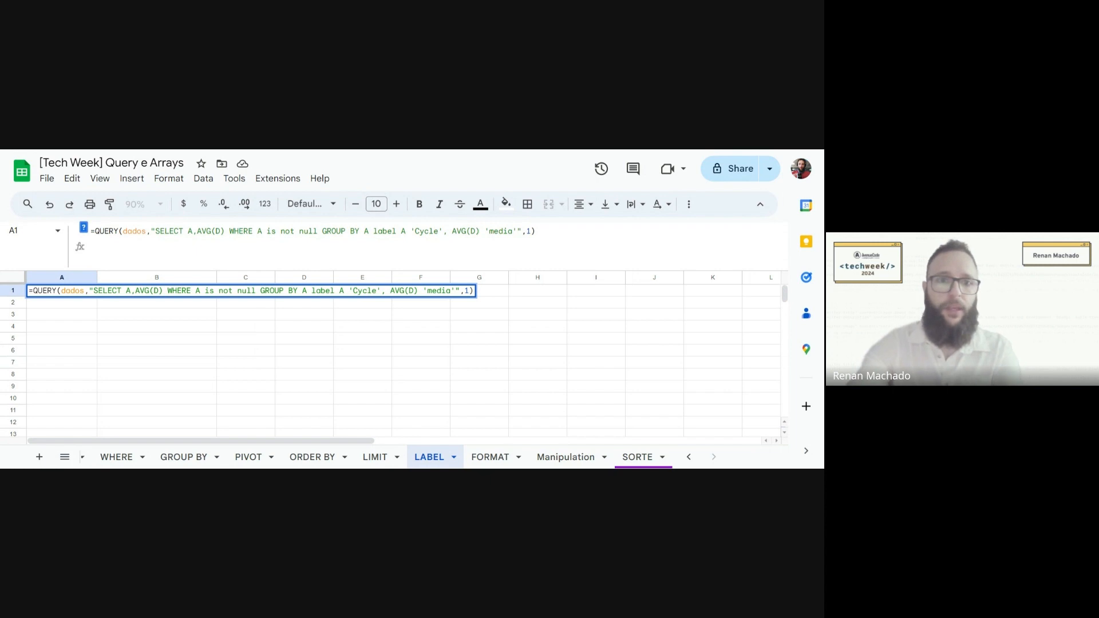
pyautogui.press('Return')
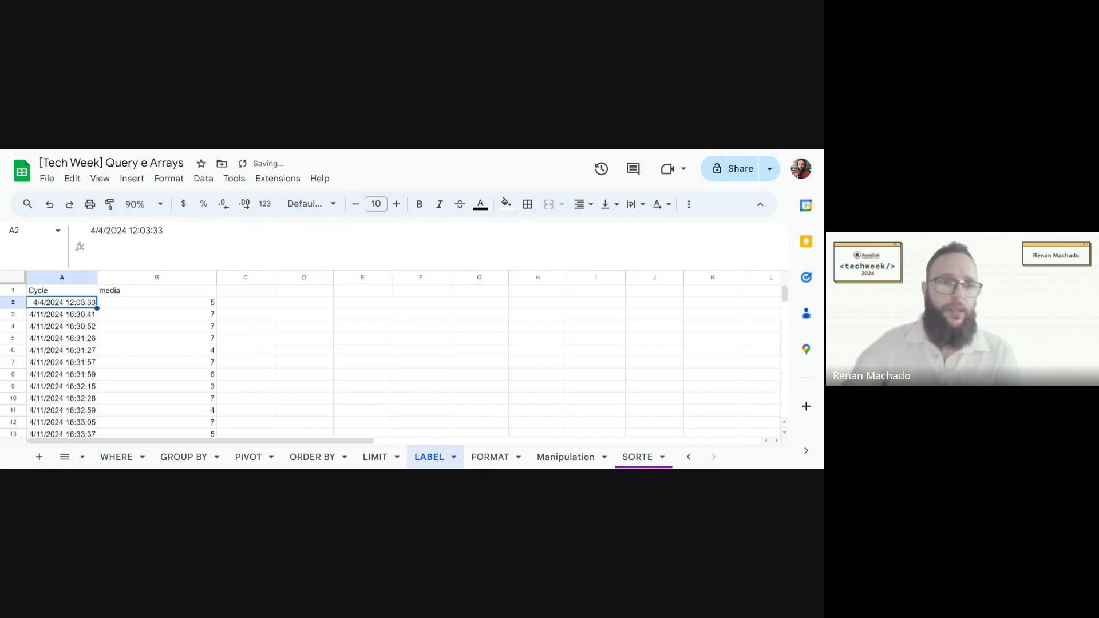
pyautogui.click(196, 295)
pyautogui.click(85, 294)
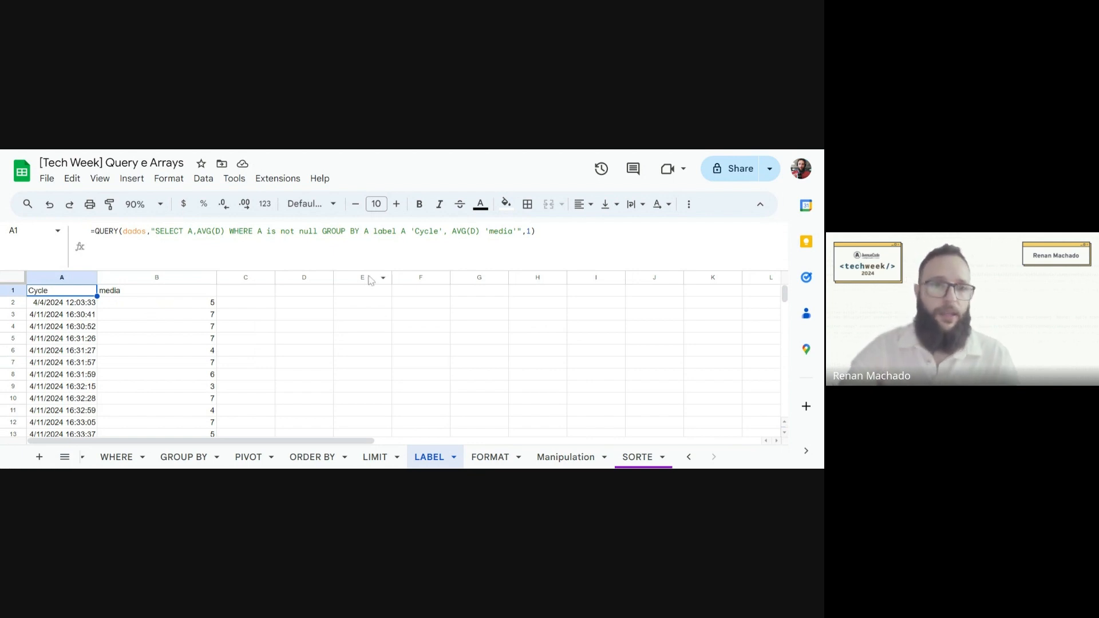
pyautogui.click(216, 231)
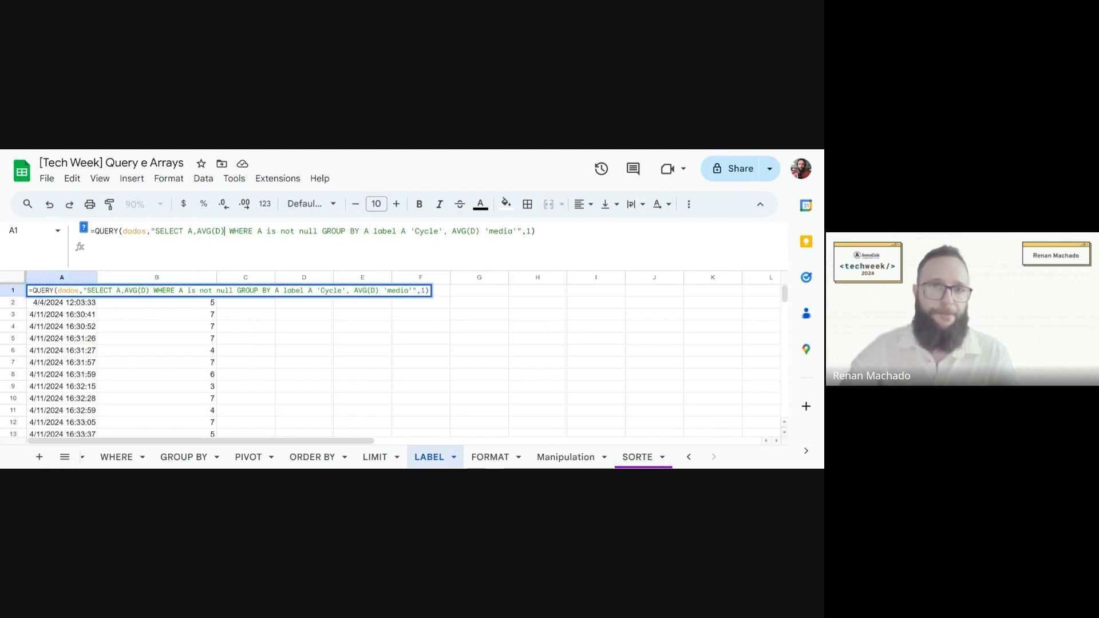
pyautogui.press('End')
pyautogui.press('Return')
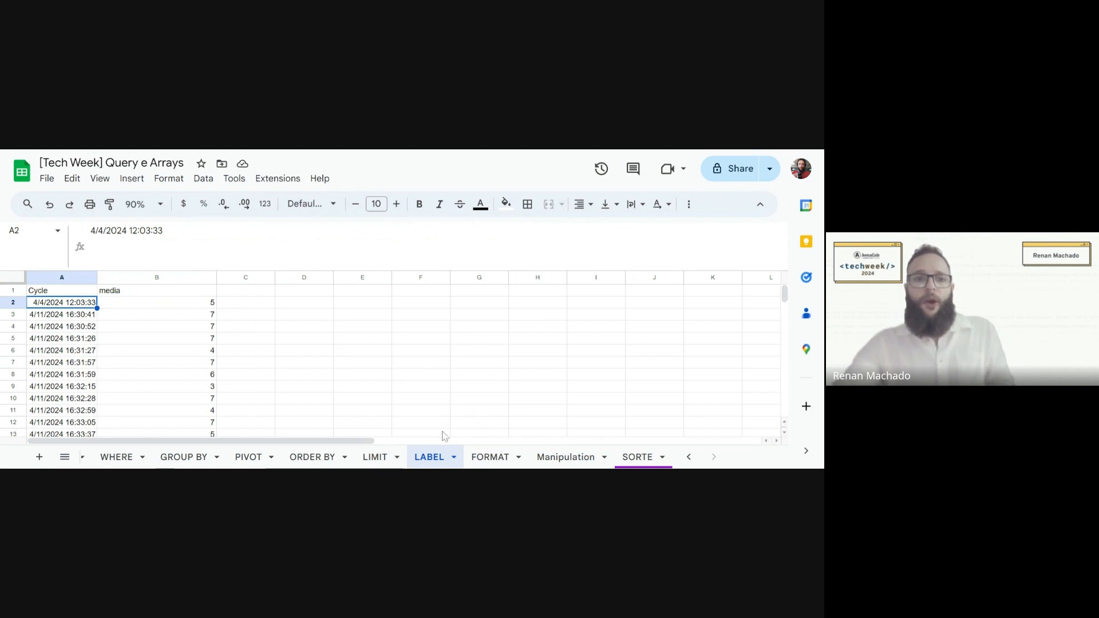
# - Open the ICU Date Pattern documentation linked in cell O3 of the Tech_Week sheet
pyautogui.click(496, 456)
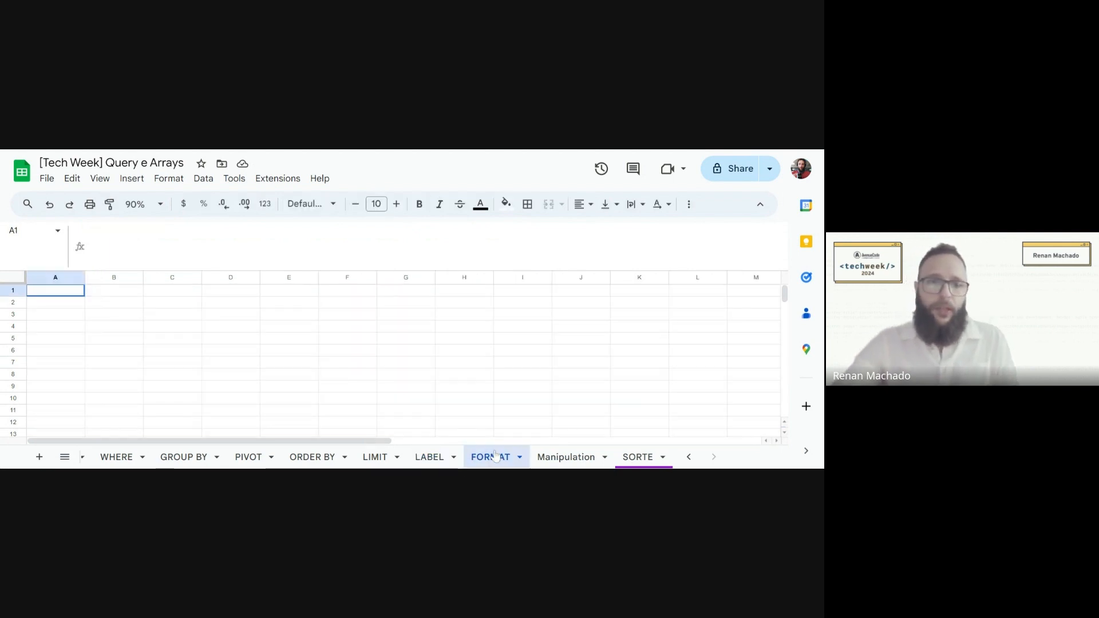
pyautogui.click(687, 457)
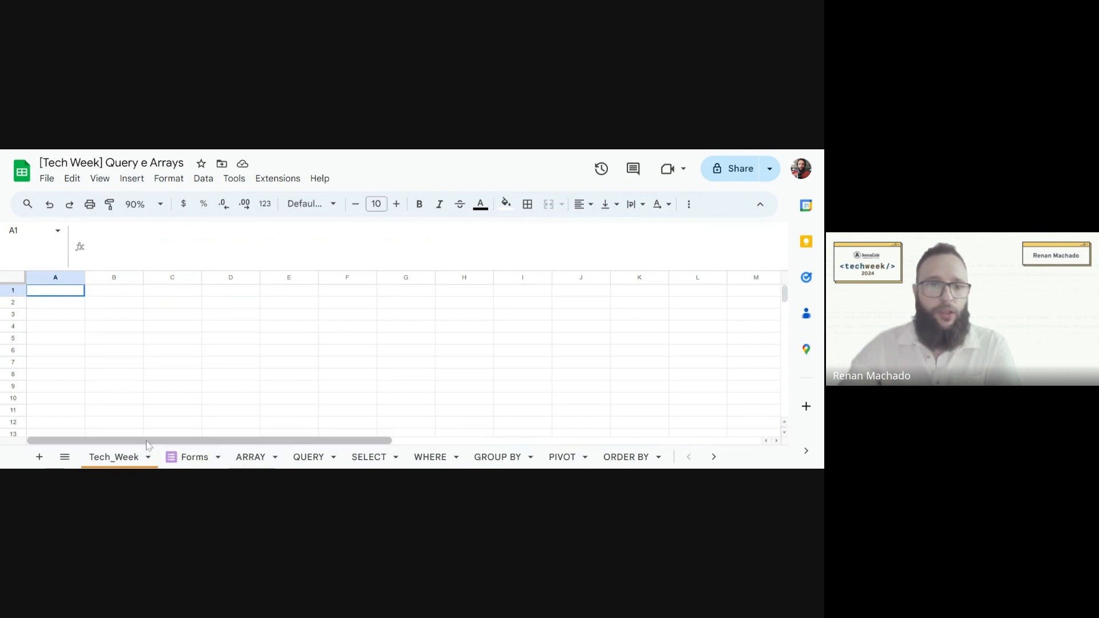
pyautogui.click(127, 461)
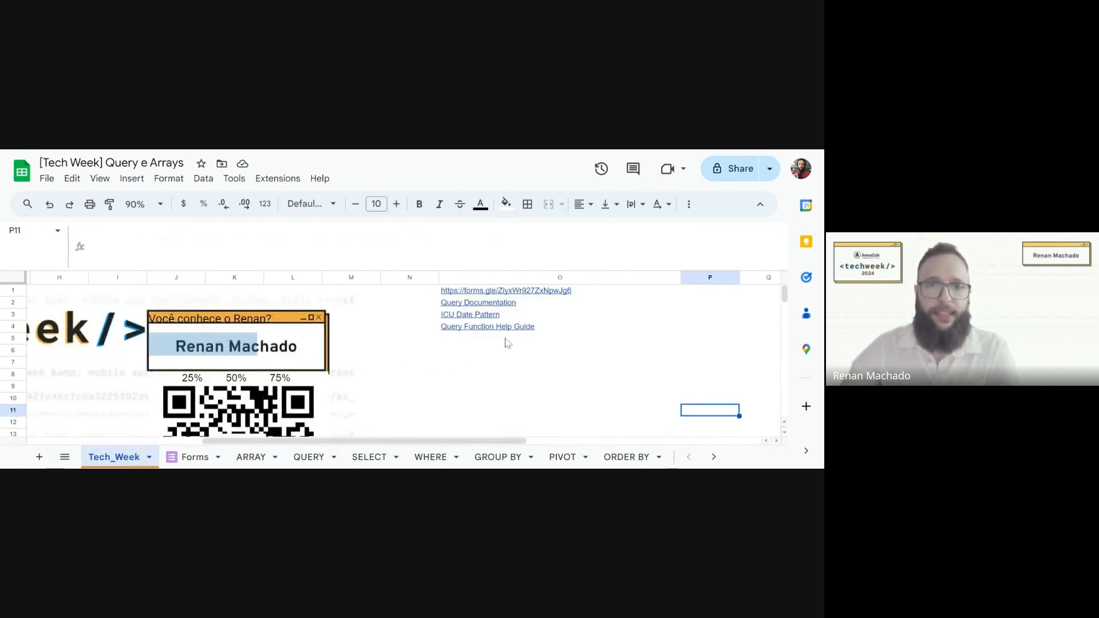
pyautogui.click(489, 319)
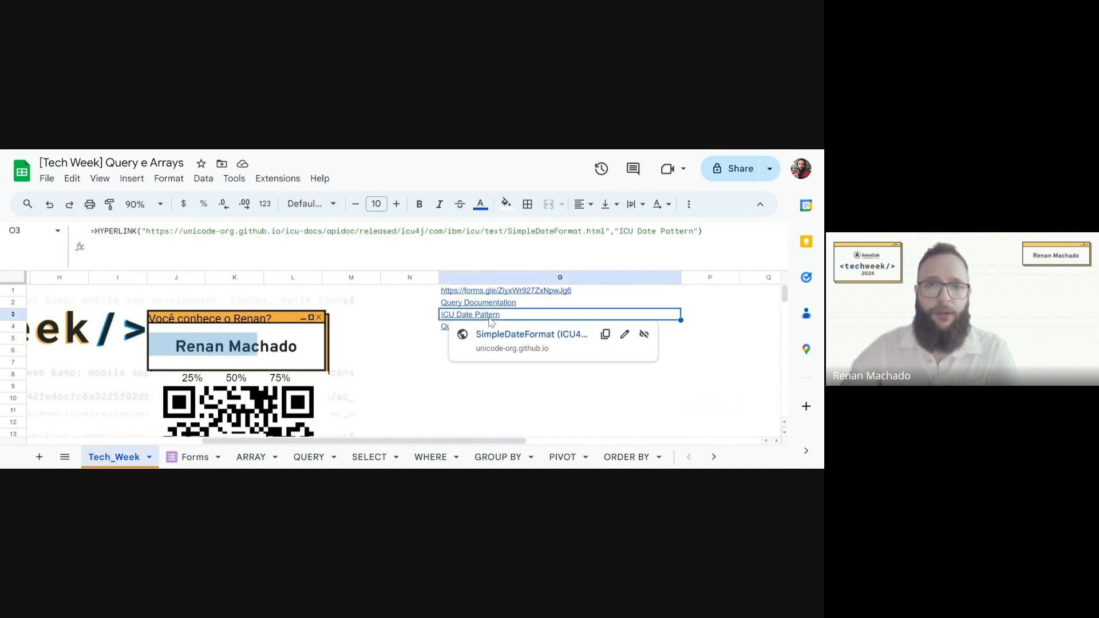
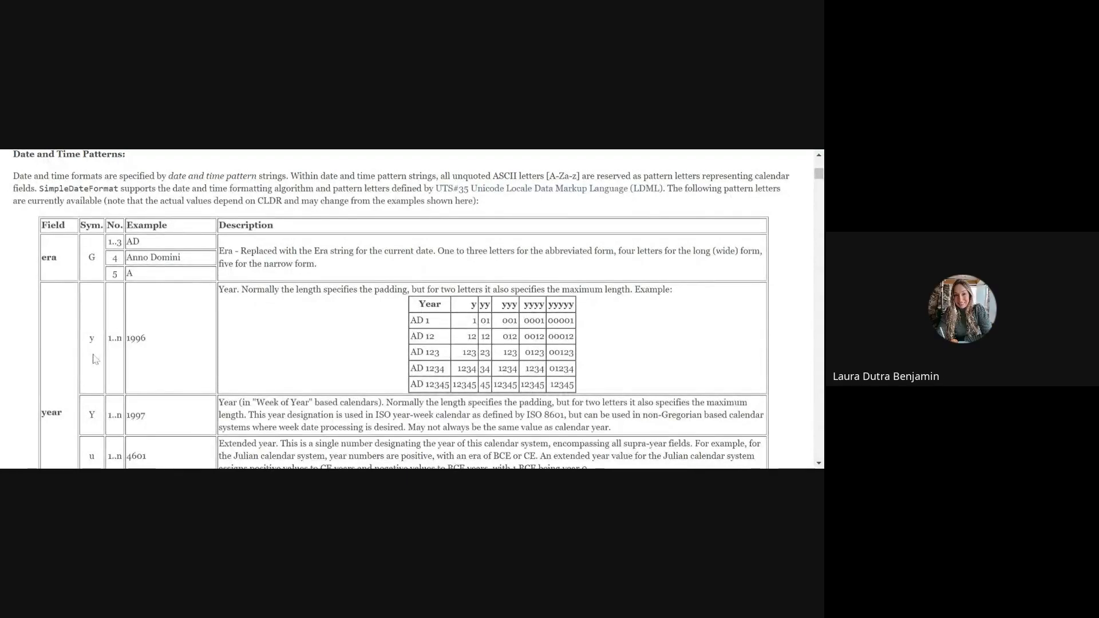
# - Examine the date and time pattern letters for year, quarter, month, week and day in the SimpleDateFormat documentation
pyautogui.scroll(-1, 11, 370)
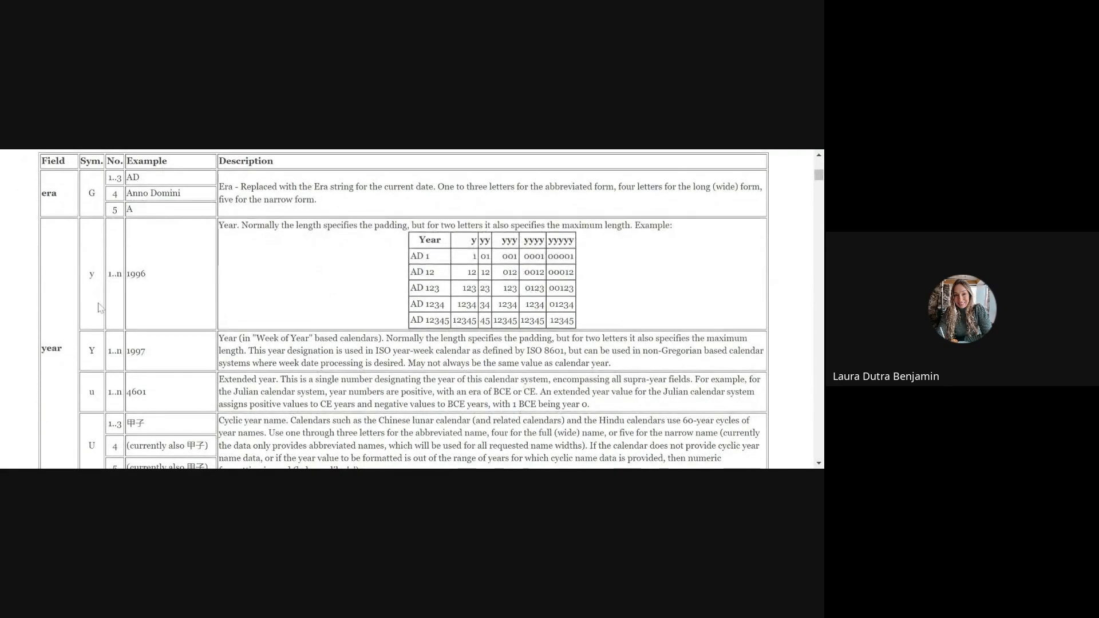
pyautogui.scroll(-1, 98, 355)
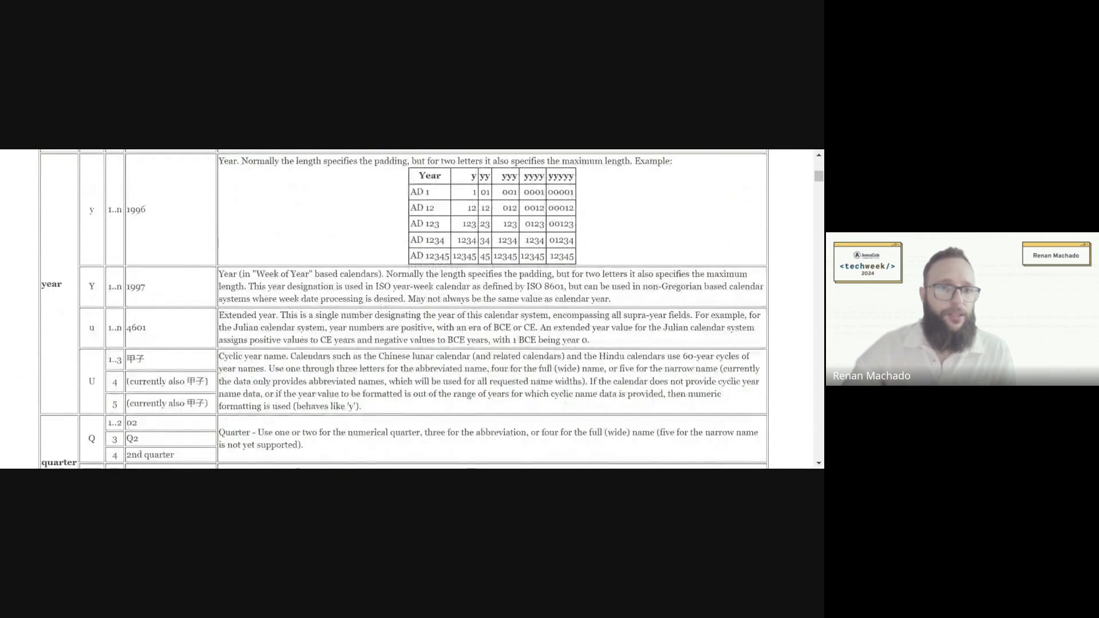
pyautogui.scroll(-5, 96, 344)
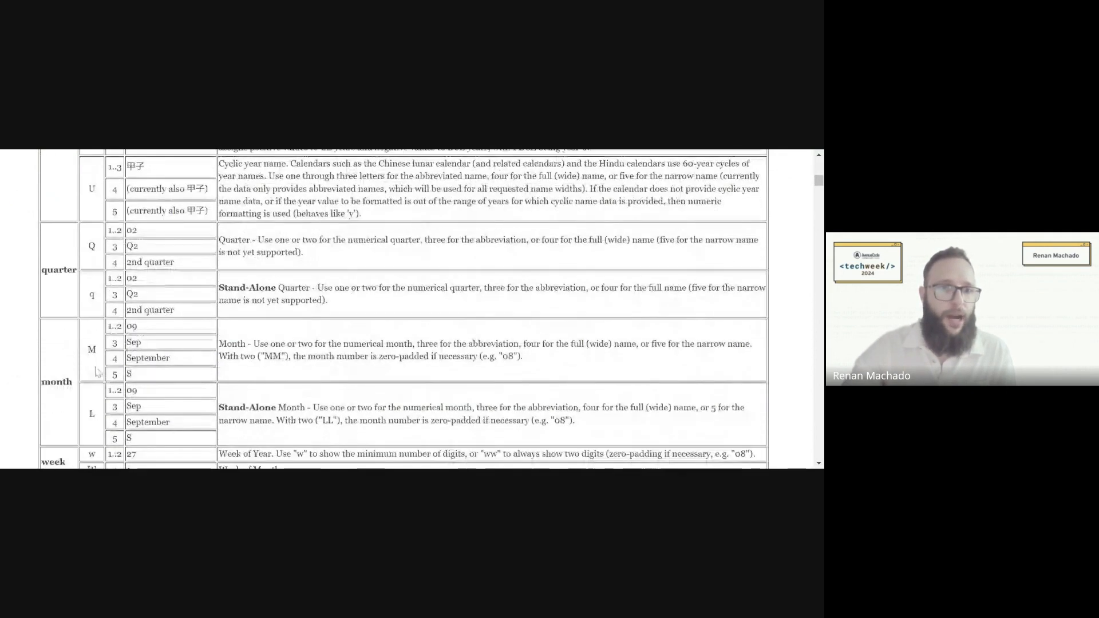
pyautogui.scroll(-3, 96, 372)
pyautogui.scroll(-1, 83, 373)
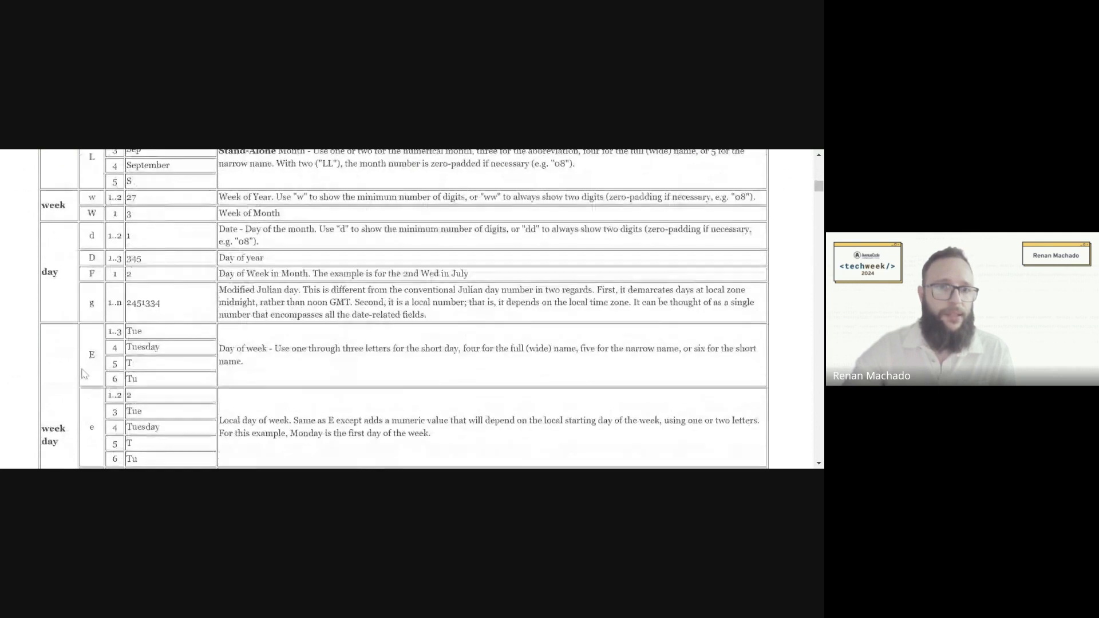
pyautogui.scroll(-2, 83, 373)
pyautogui.scroll(8, 65, 369)
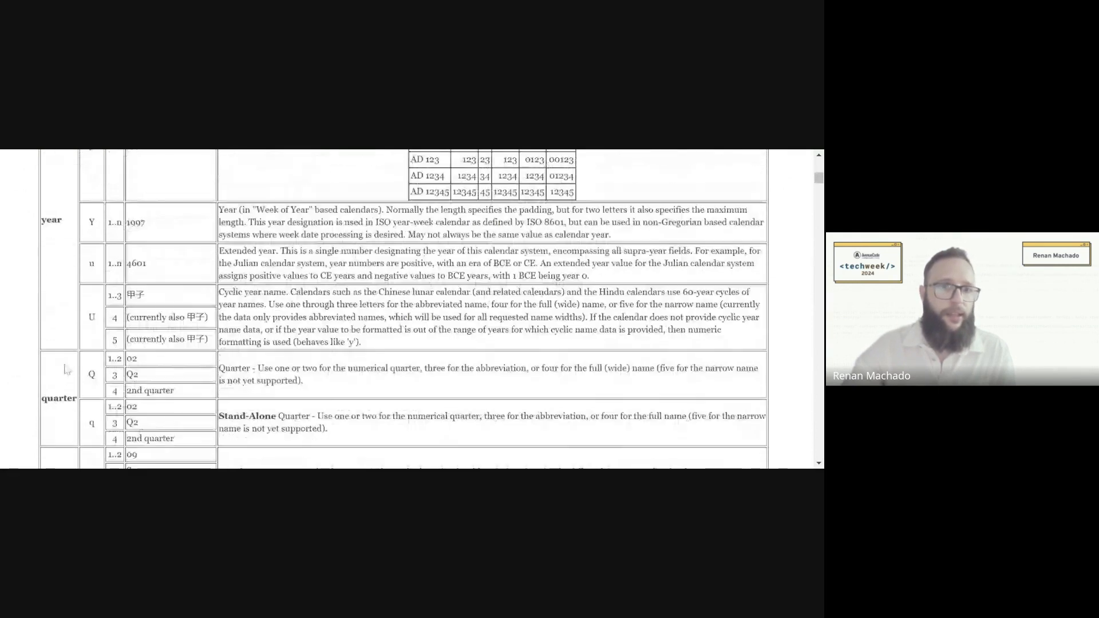
pyautogui.scroll(15, 65, 369)
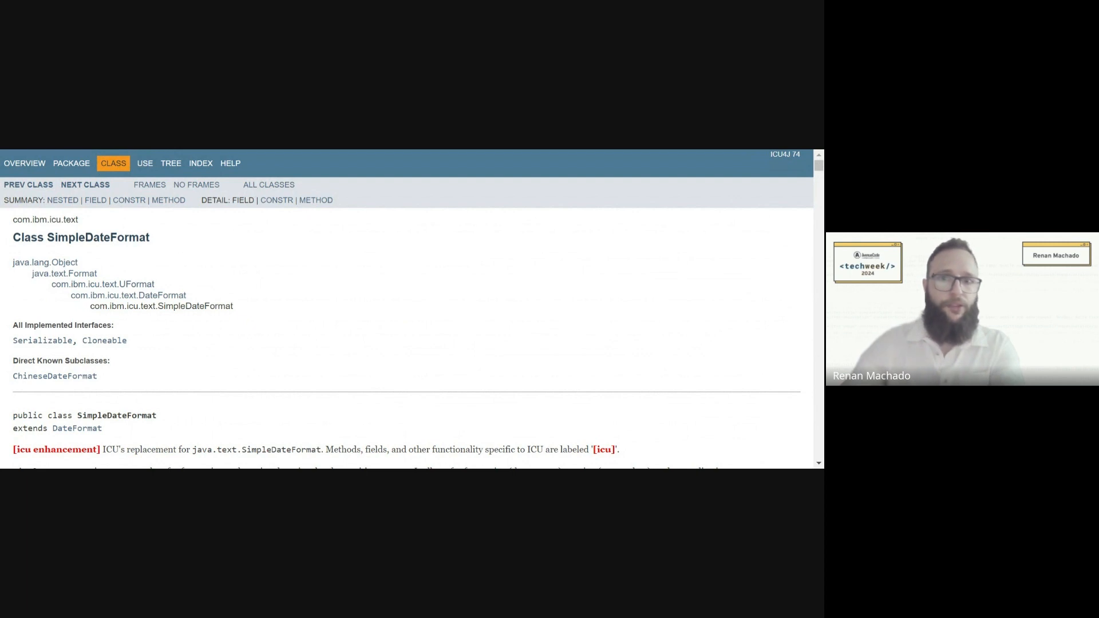
# - Return to the spreadsheet and enter =QUERY(dados,"SELECT A",1) in A1 of the FORMAT sheet
pyautogui.hotkey('alt', 'Tab')
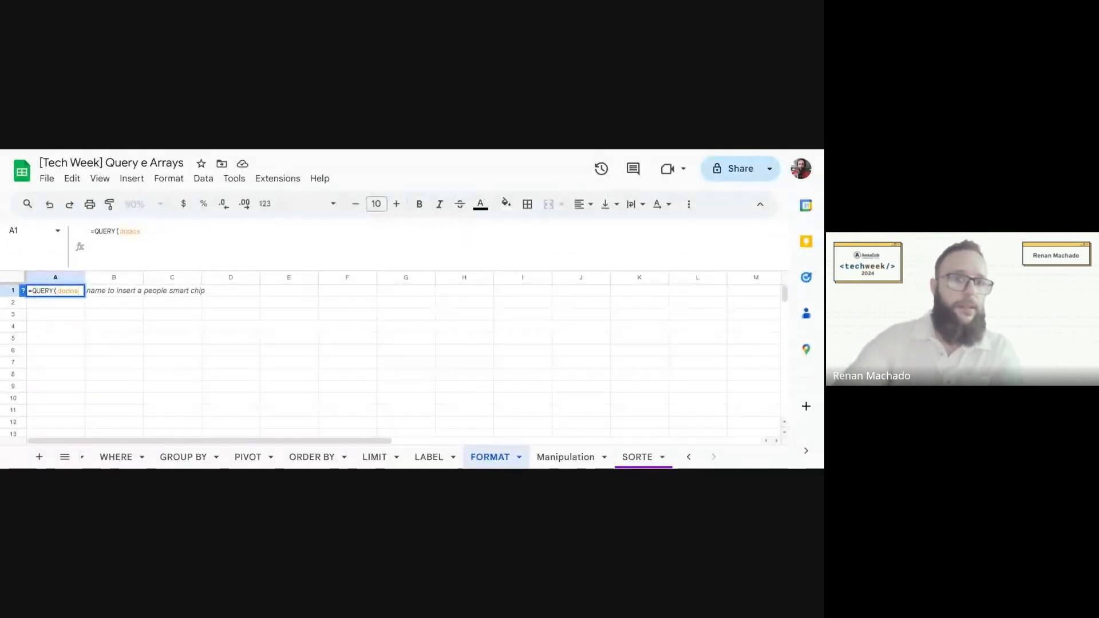
pyautogui.write(',"SEL')
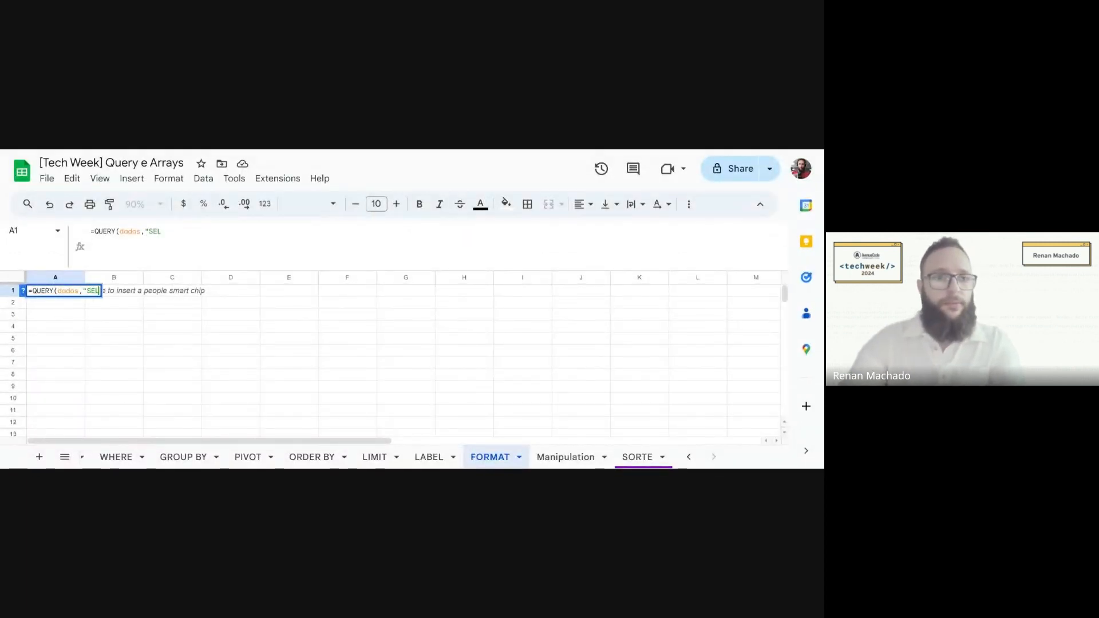
pyautogui.write('ECT')
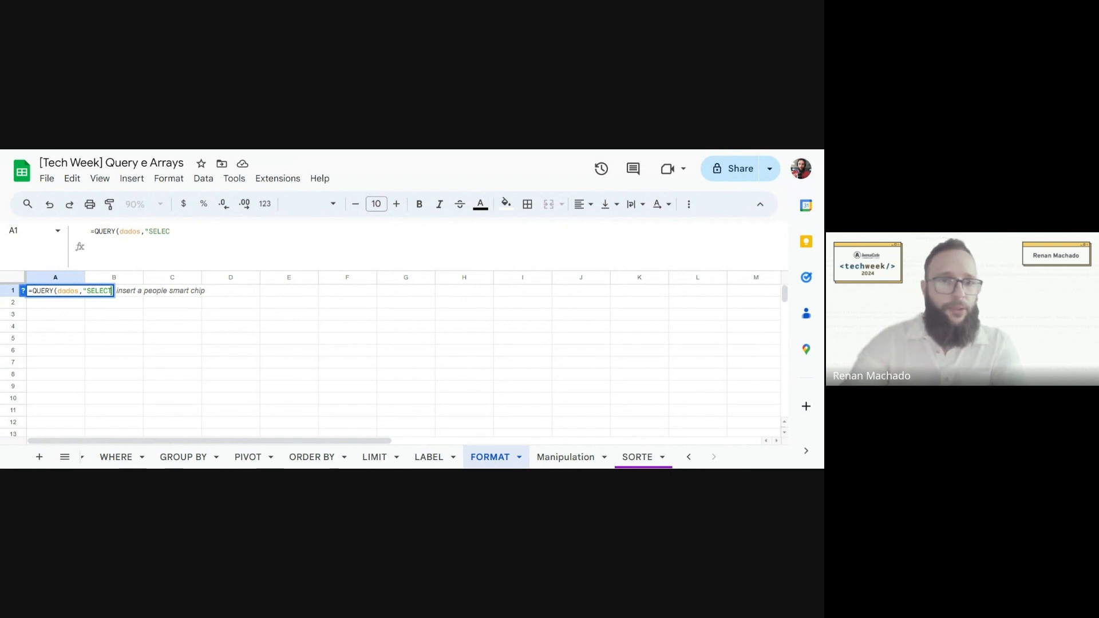
pyautogui.write(' A"')
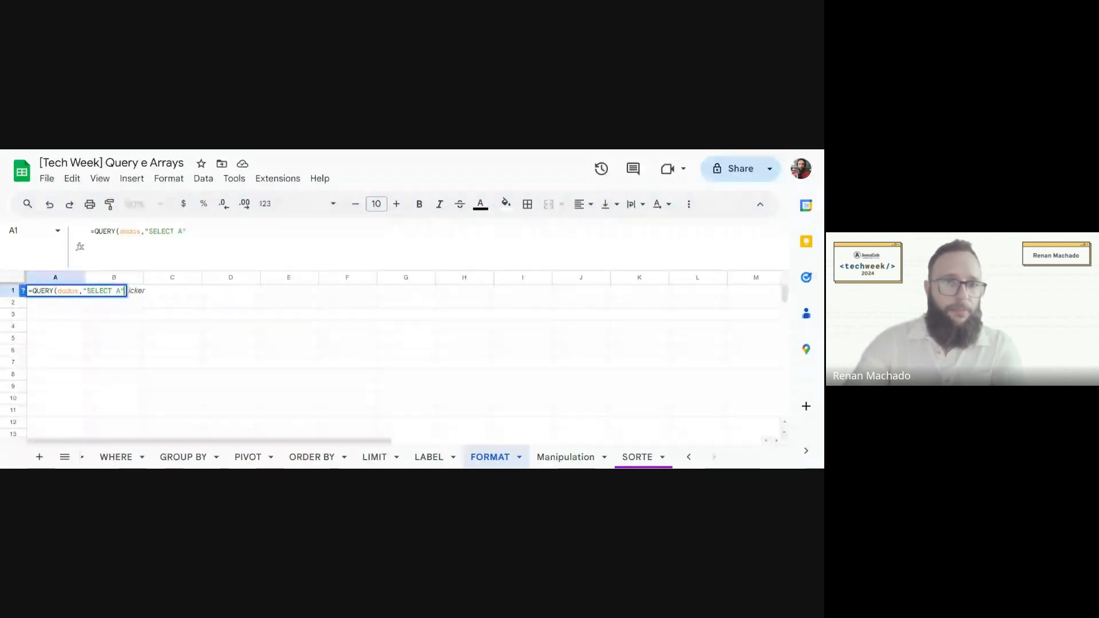
pyautogui.write(')')
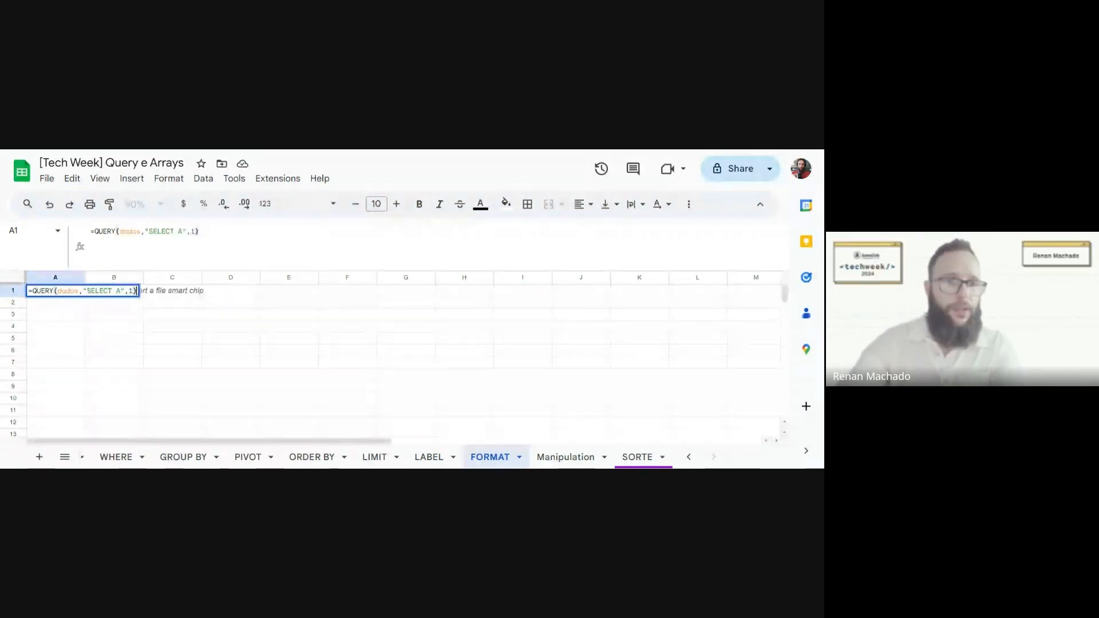
pyautogui.press('Return')
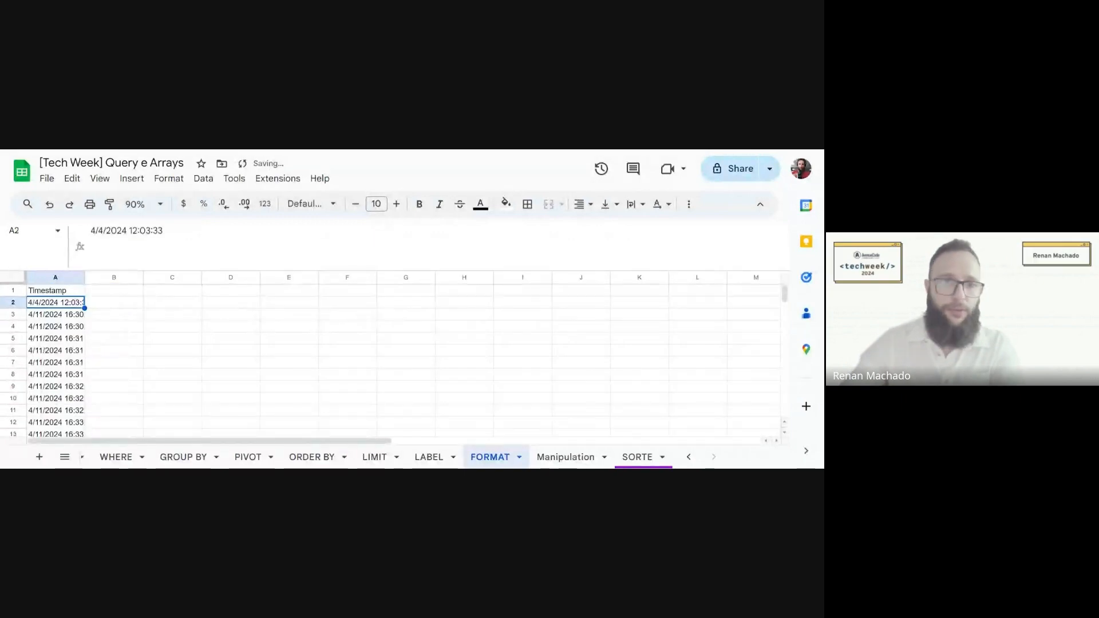
# - Add the clause FORMAT A [mm] after SELECT A in the A1 query
pyautogui.press('Up')
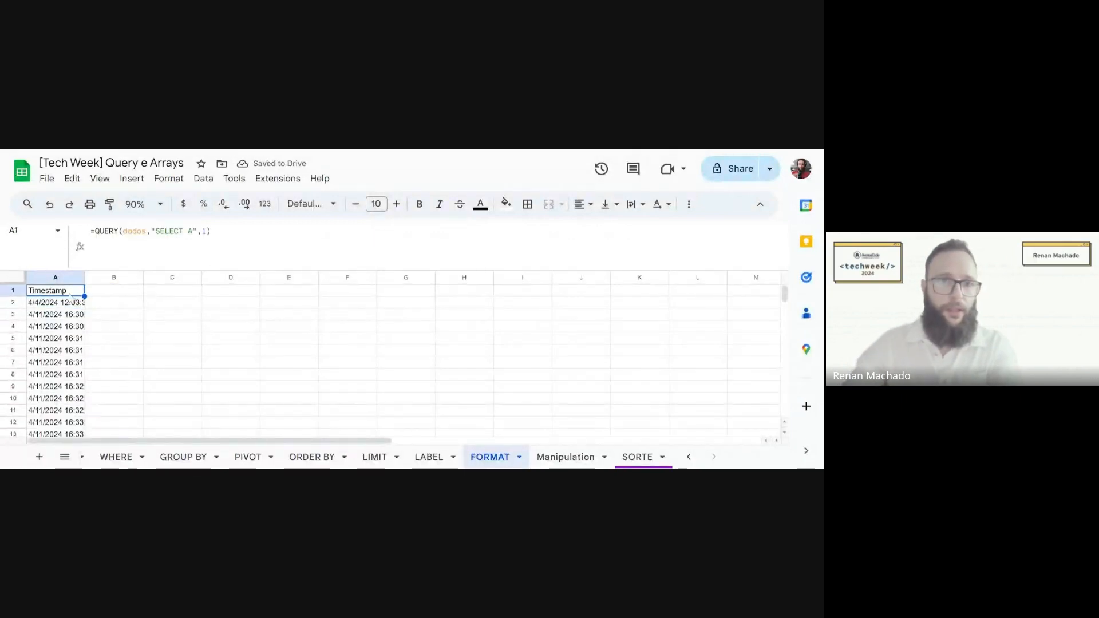
pyautogui.press('F2')
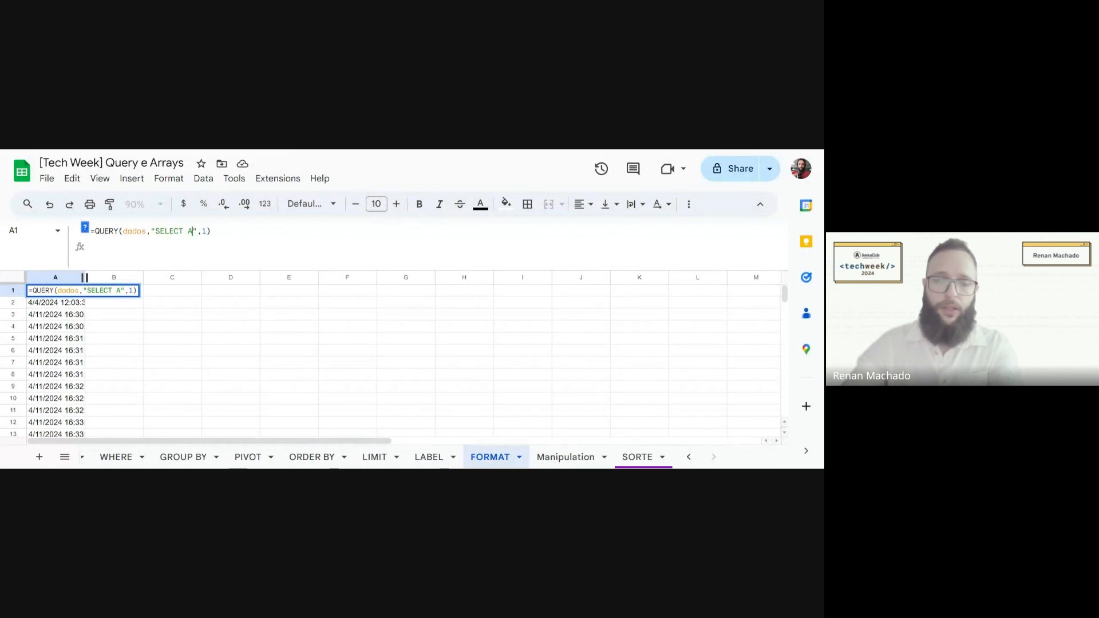
pyautogui.write('FOR')
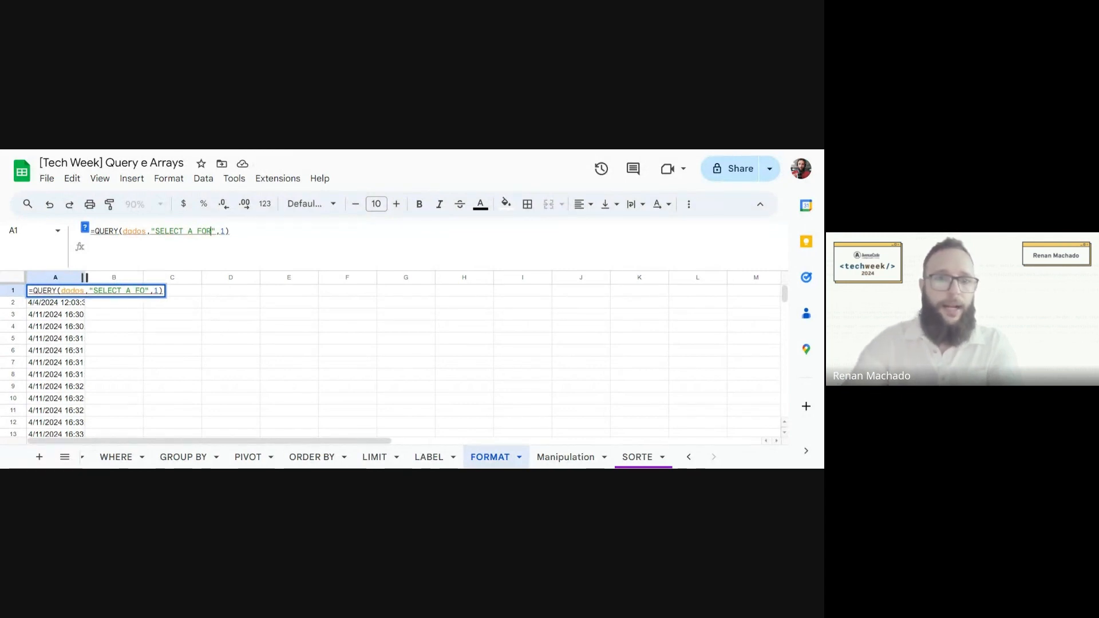
pyautogui.write('MAT A')
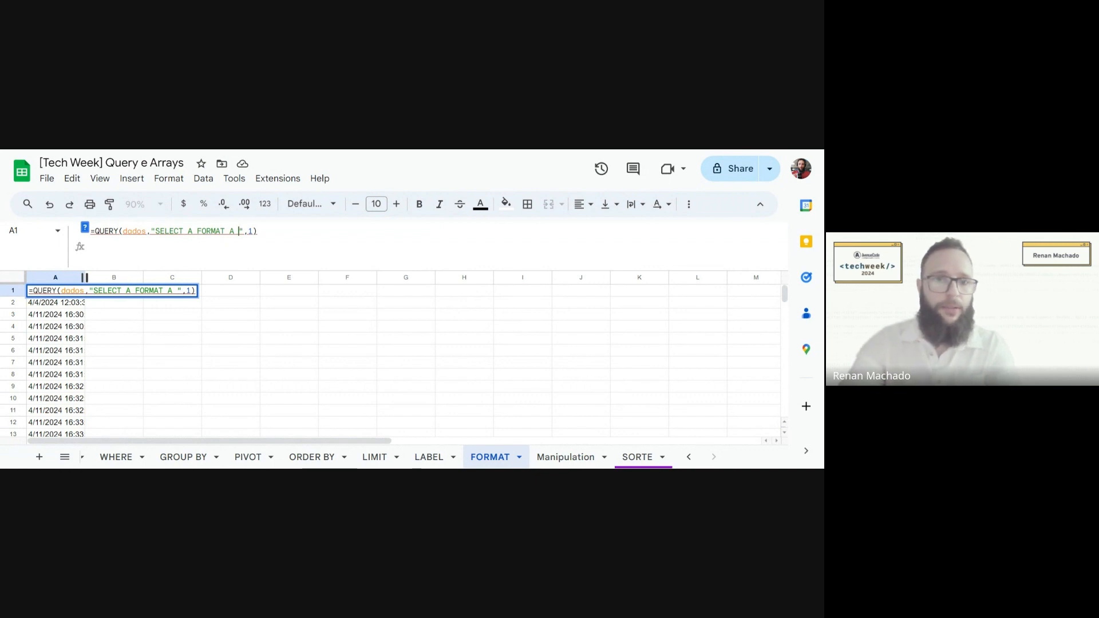
pyautogui.write(' [')
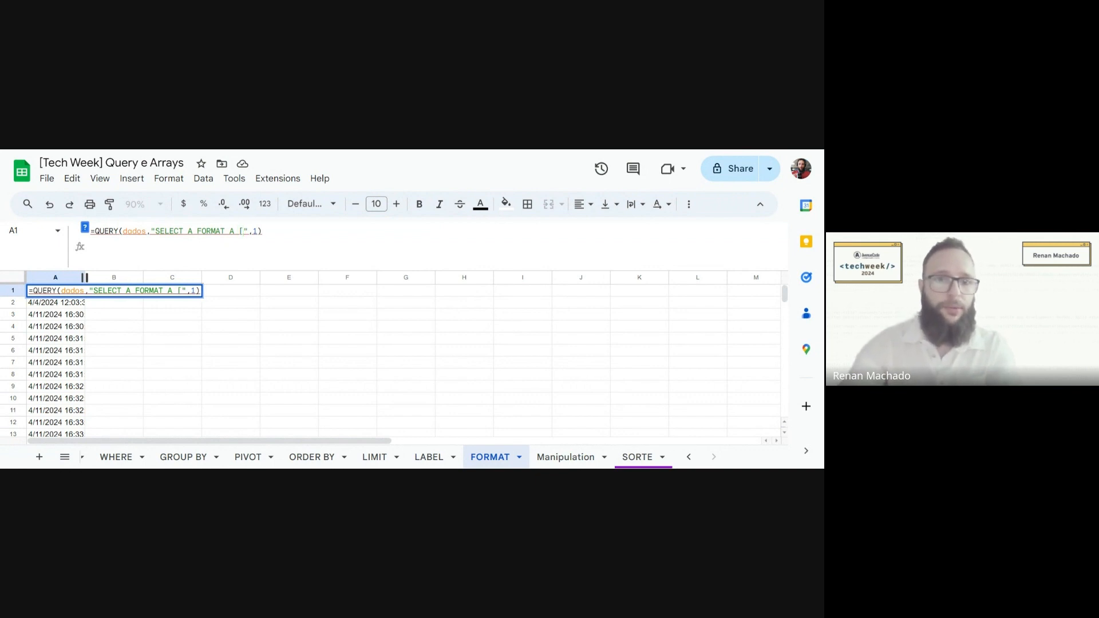
pyautogui.write('mm')
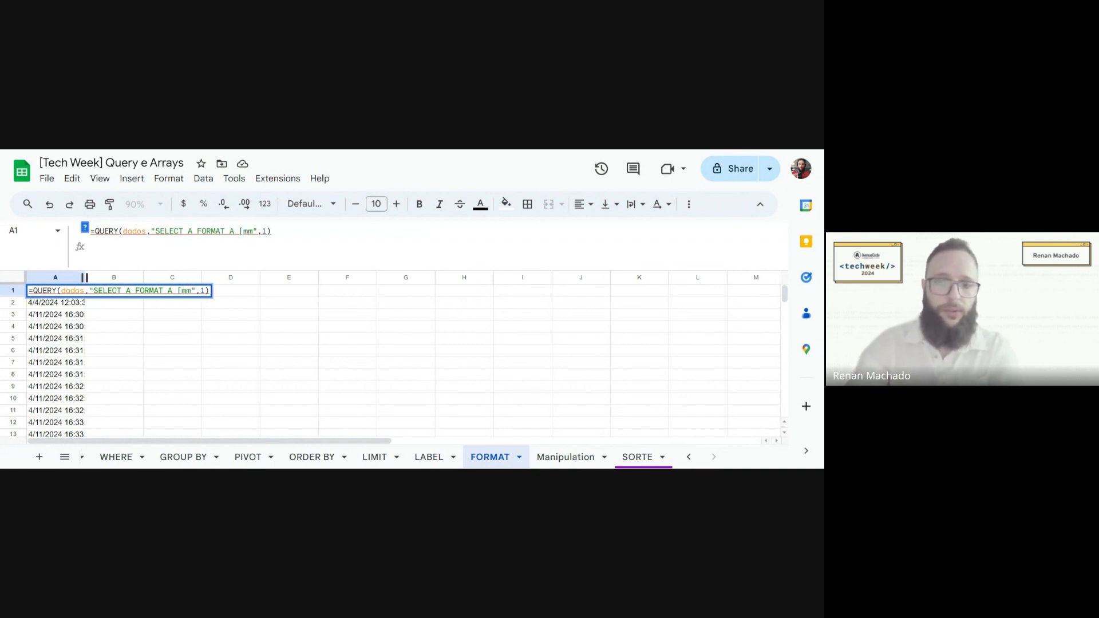
pyautogui.write(']')
pyautogui.press('Return')
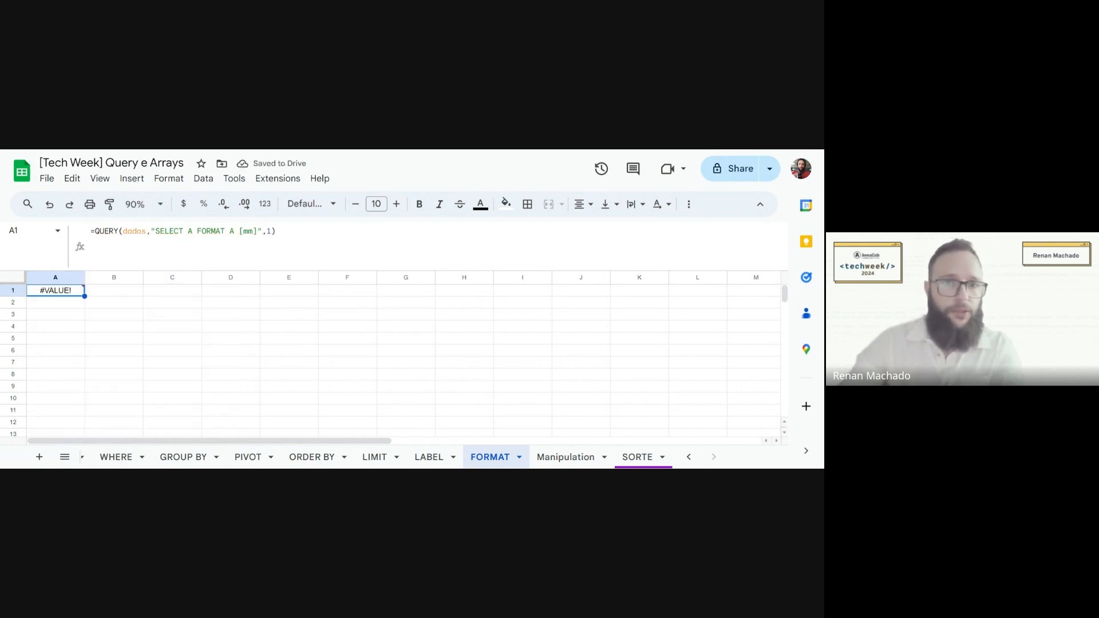
# - Enclose the [mm] pattern in single quotes in the A1 query's FORMAT clause
pyautogui.click(264, 231)
pyautogui.write("'")
pyautogui.press('Left')
pyautogui.press('Left')
pyautogui.press('Left')
pyautogui.press('Left')
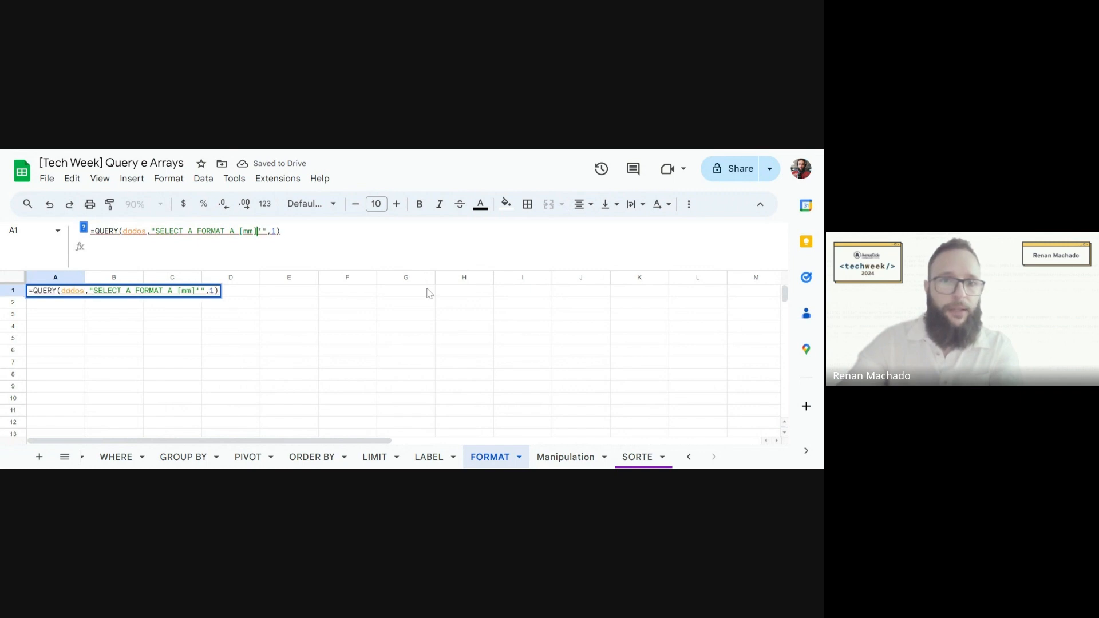
pyautogui.write("'")
pyautogui.press('Return')
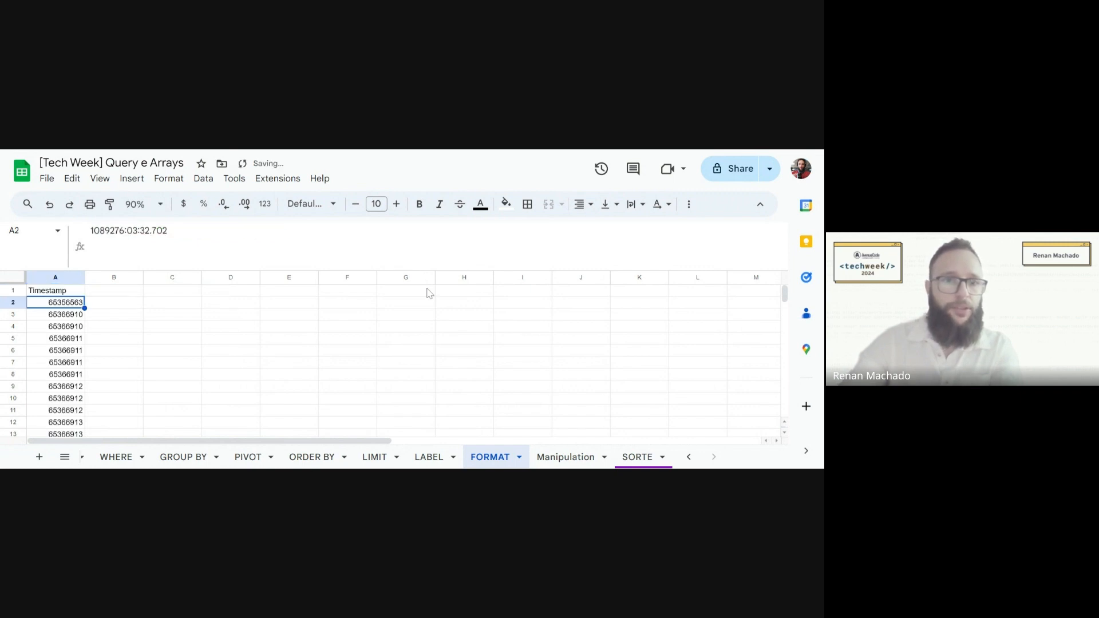
# - Apply the [h]:mm:ss number format to the whole of column A on the FORMAT sheet
pyautogui.press('Up')
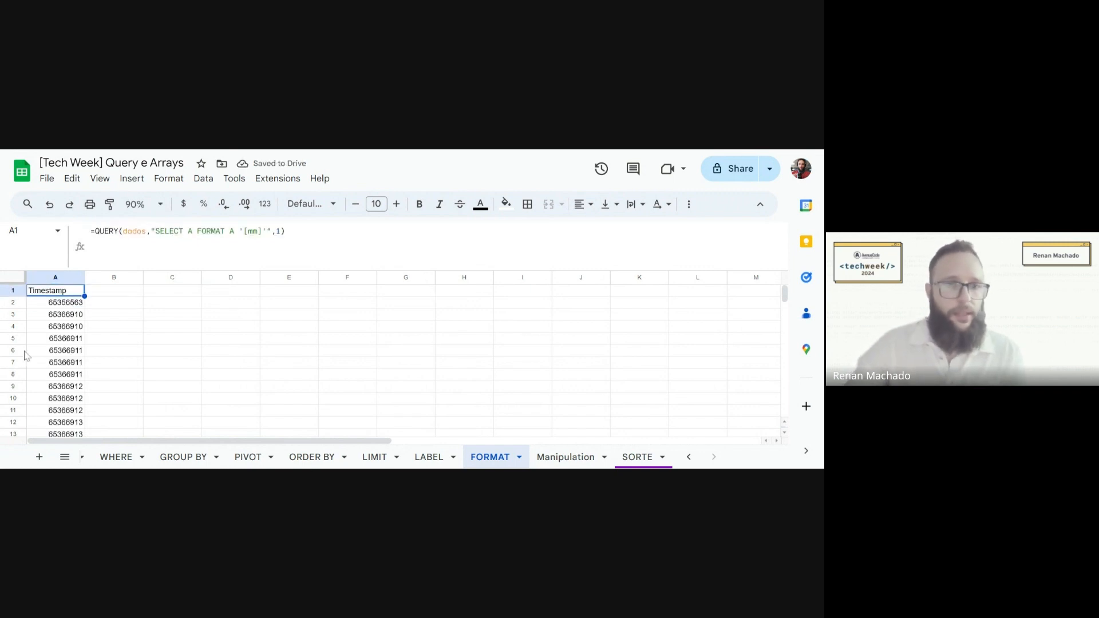
pyautogui.click(73, 304)
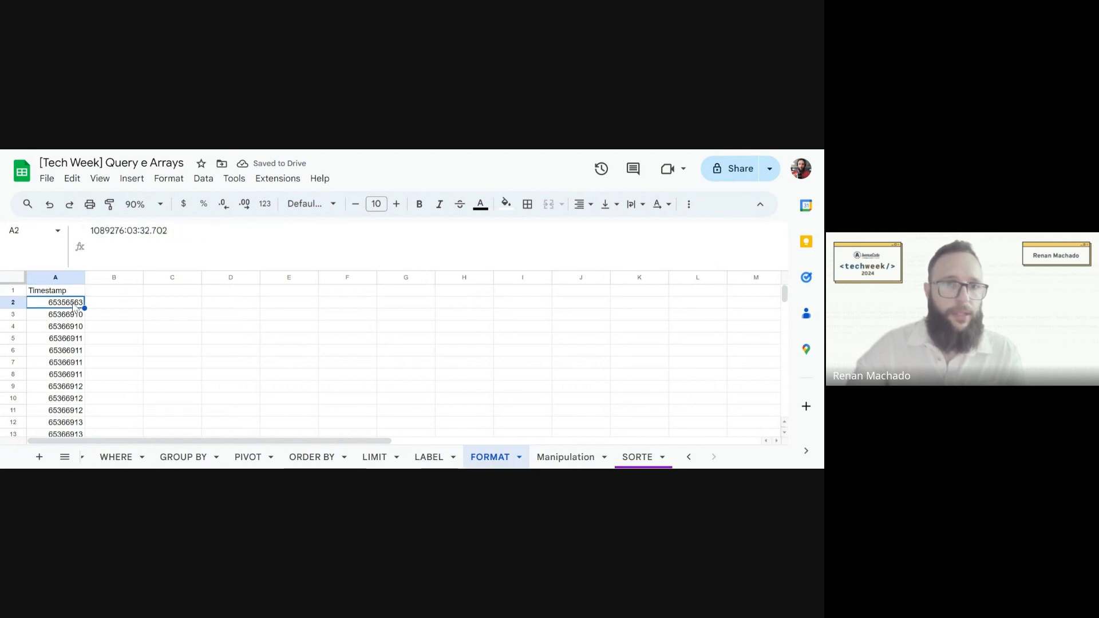
pyautogui.click(57, 279)
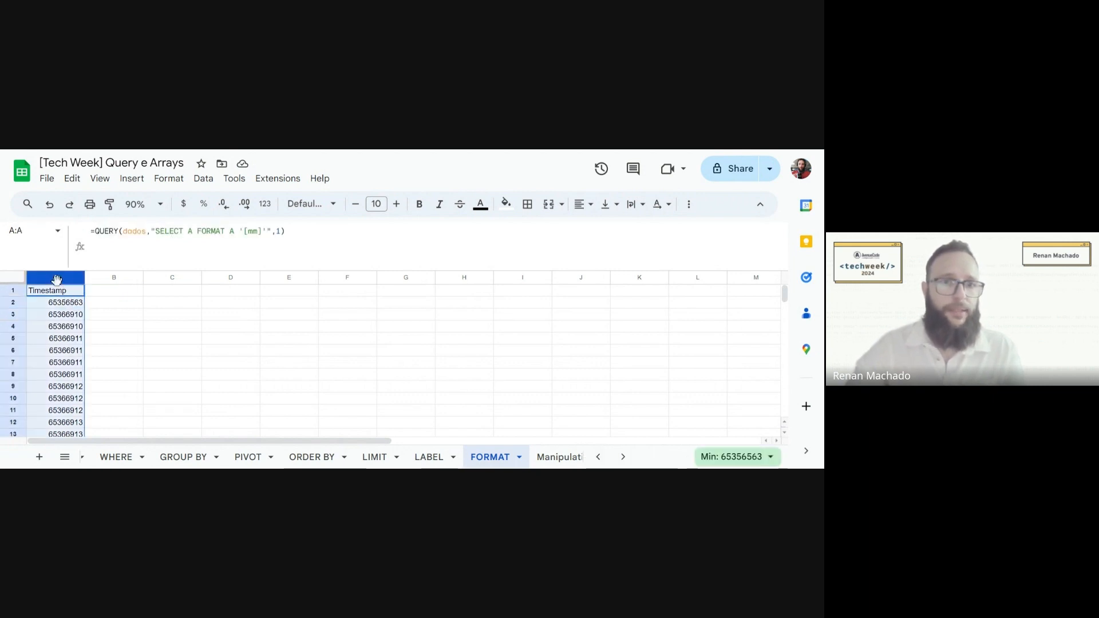
pyautogui.click(264, 205)
pyautogui.scroll(-3, 315, 297)
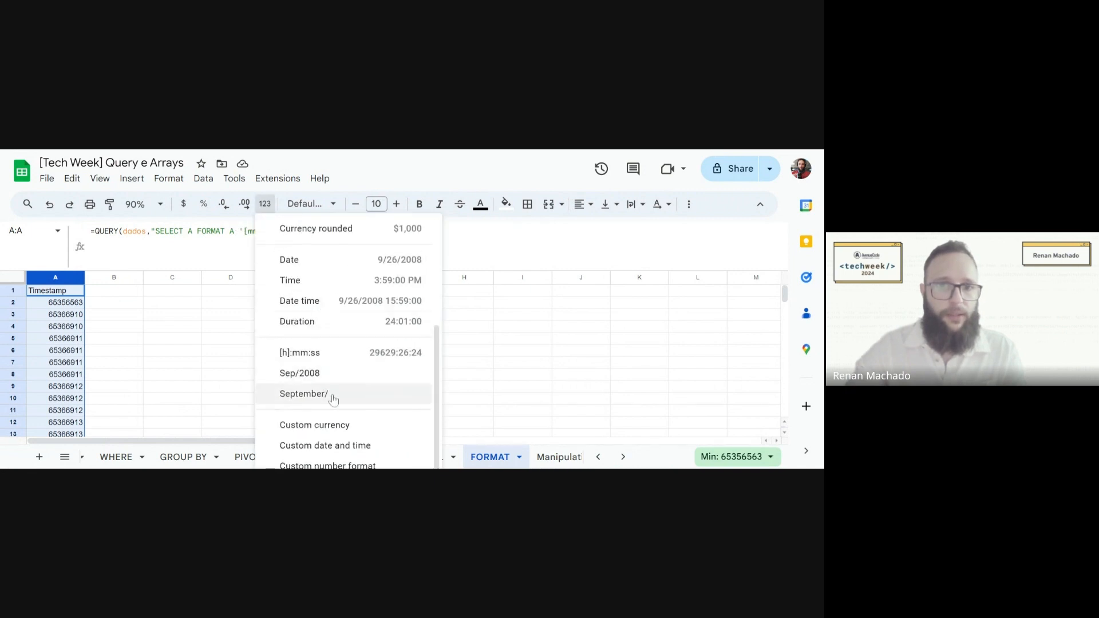
pyautogui.click(315, 357)
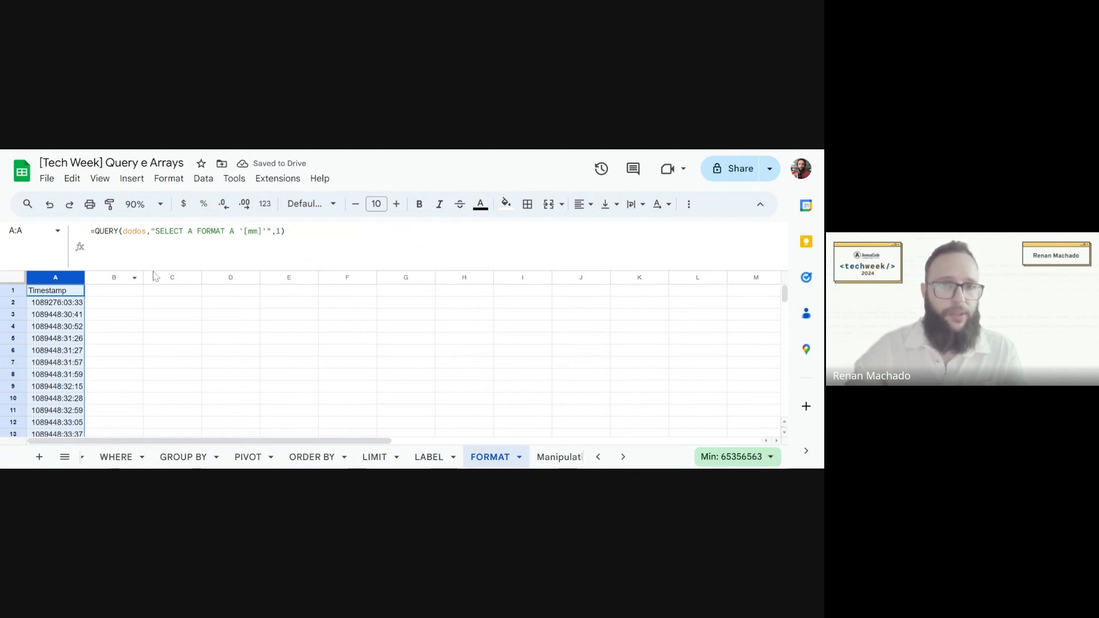
# - Change the FORMAT pattern in the A1 query to '[dd/mm/YYYY]'
pyautogui.press('Return')
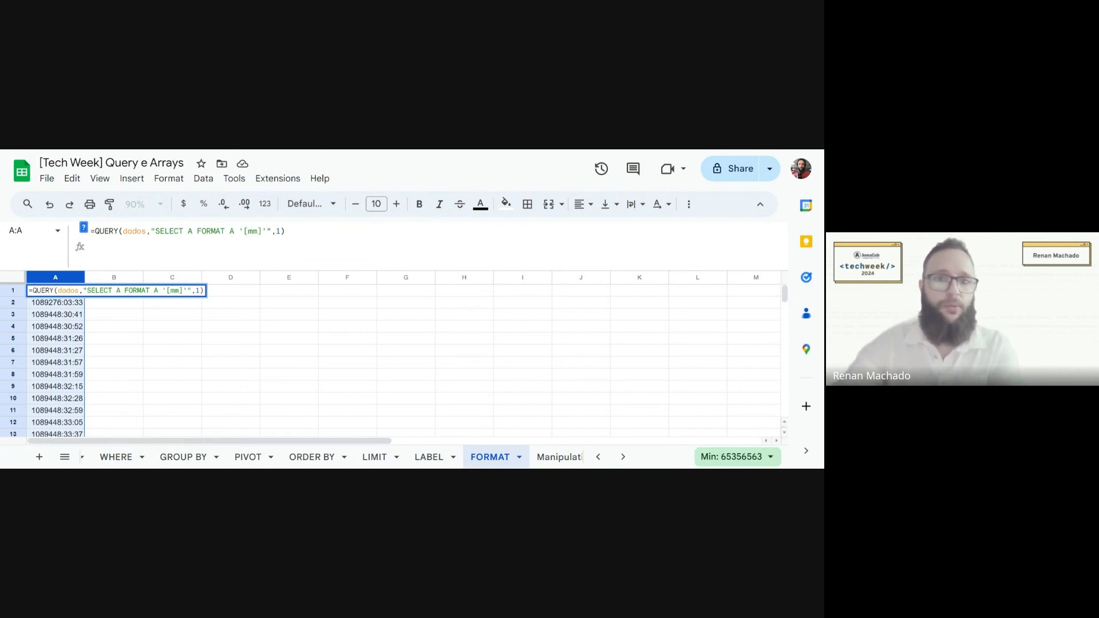
pyautogui.write('dd')
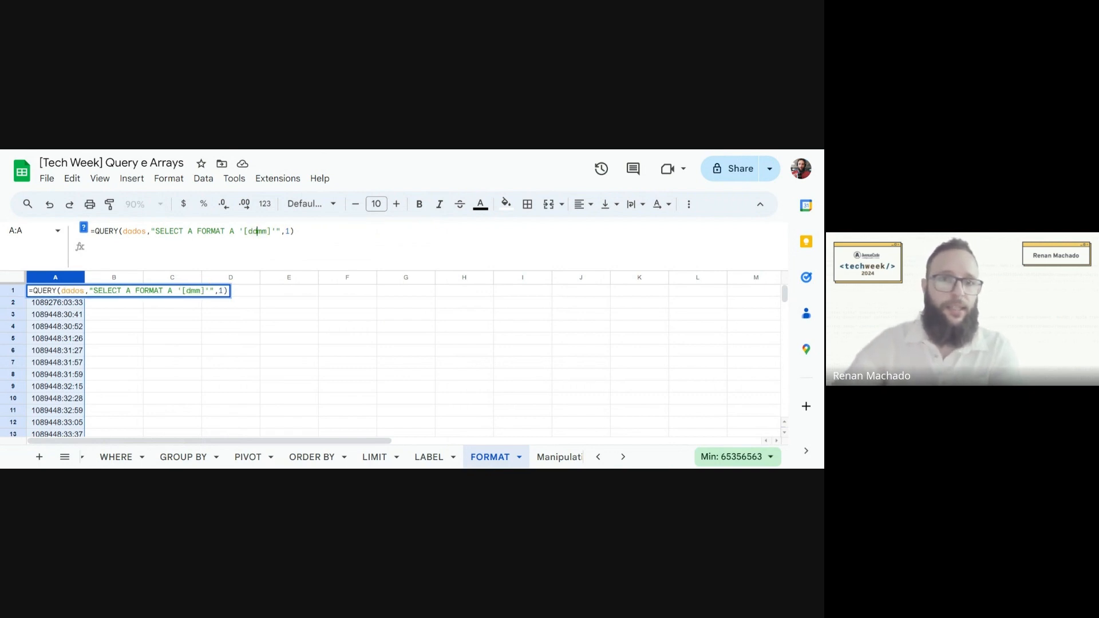
pyautogui.write('\\')
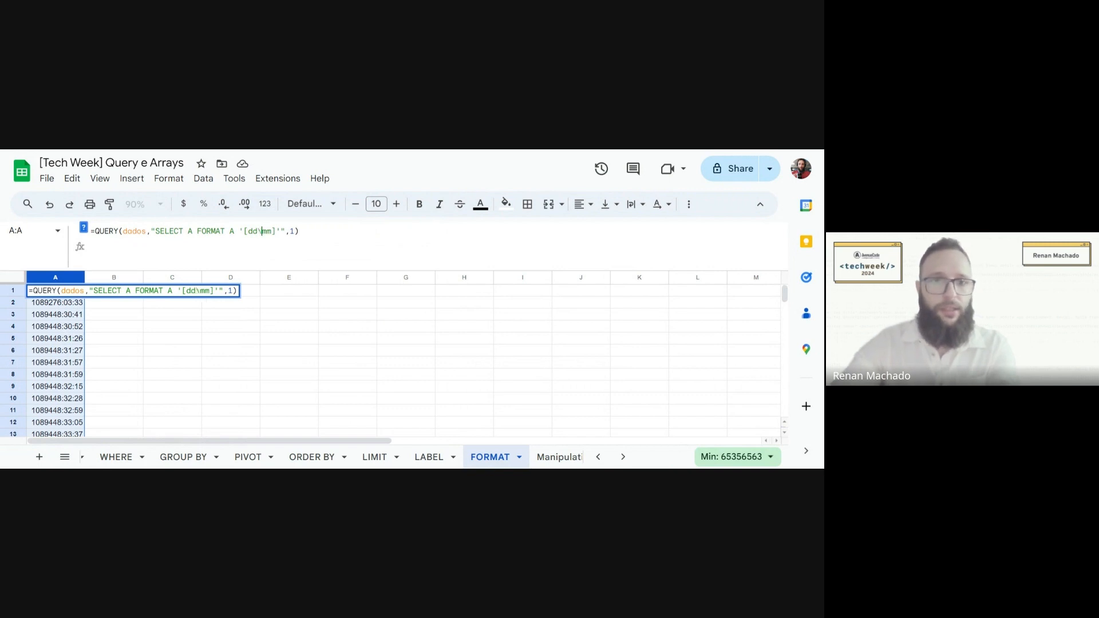
pyautogui.press('BackSpace')
pyautogui.write('/mm')
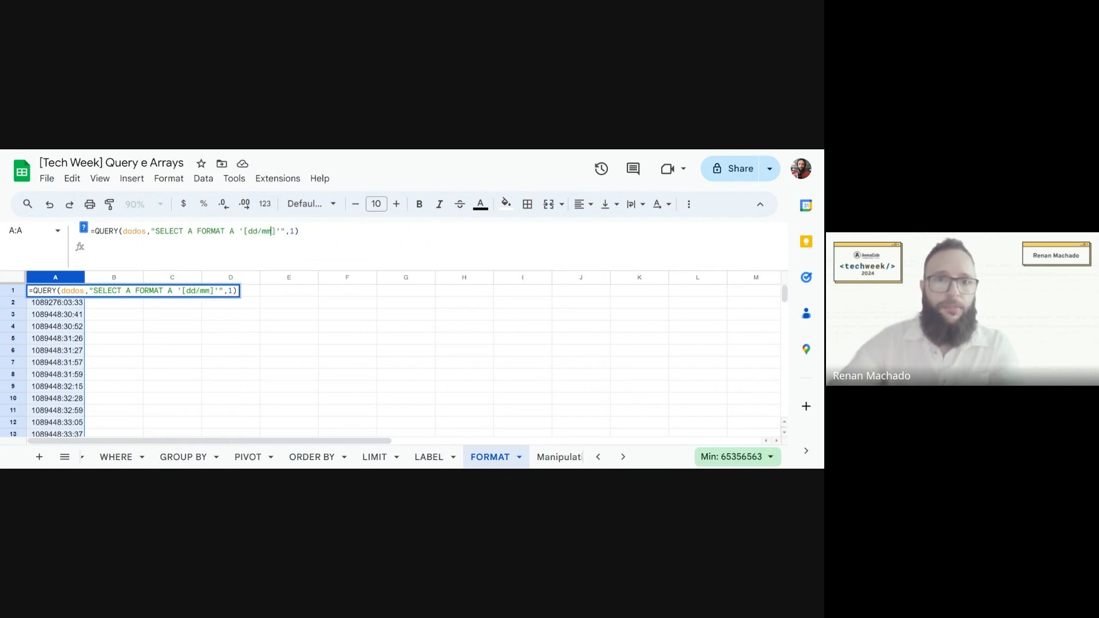
pyautogui.write('/Y')
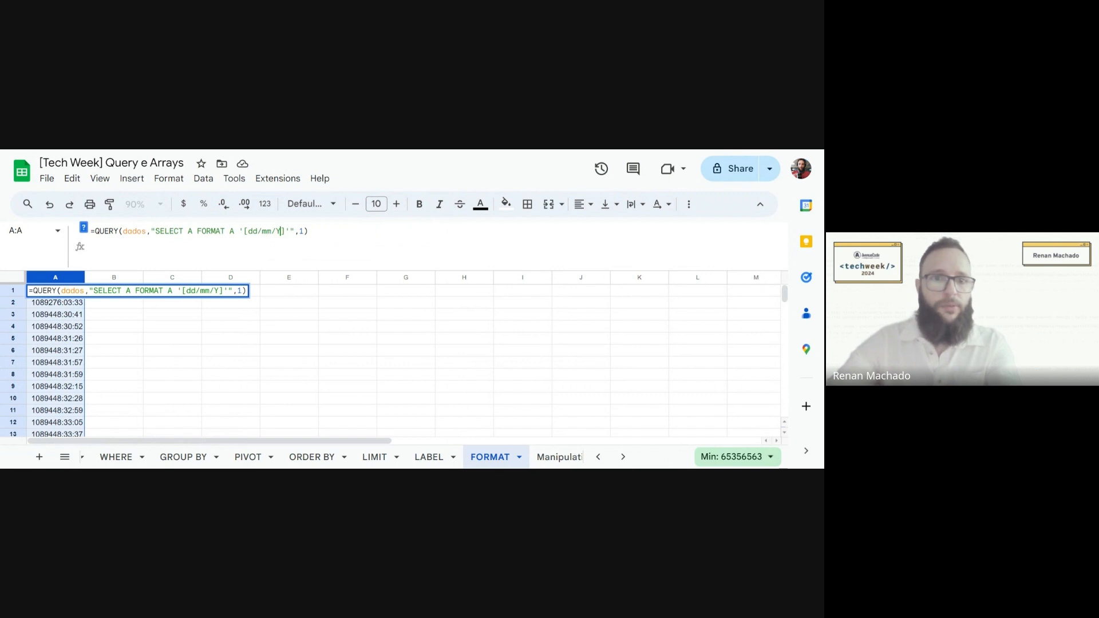
pyautogui.press('Return')
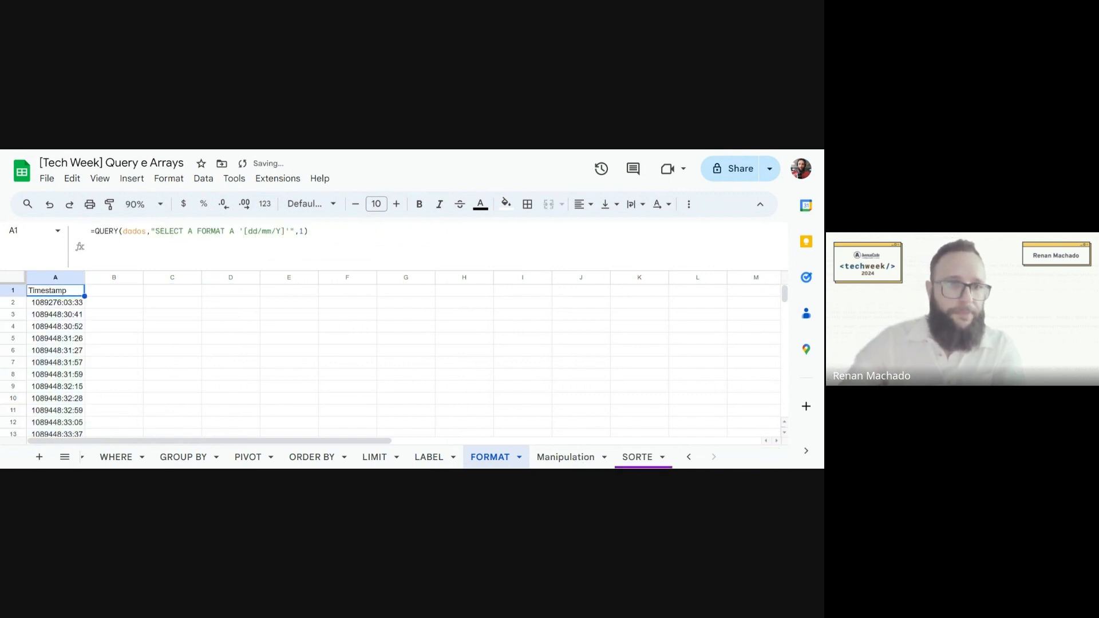
pyautogui.click(285, 231)
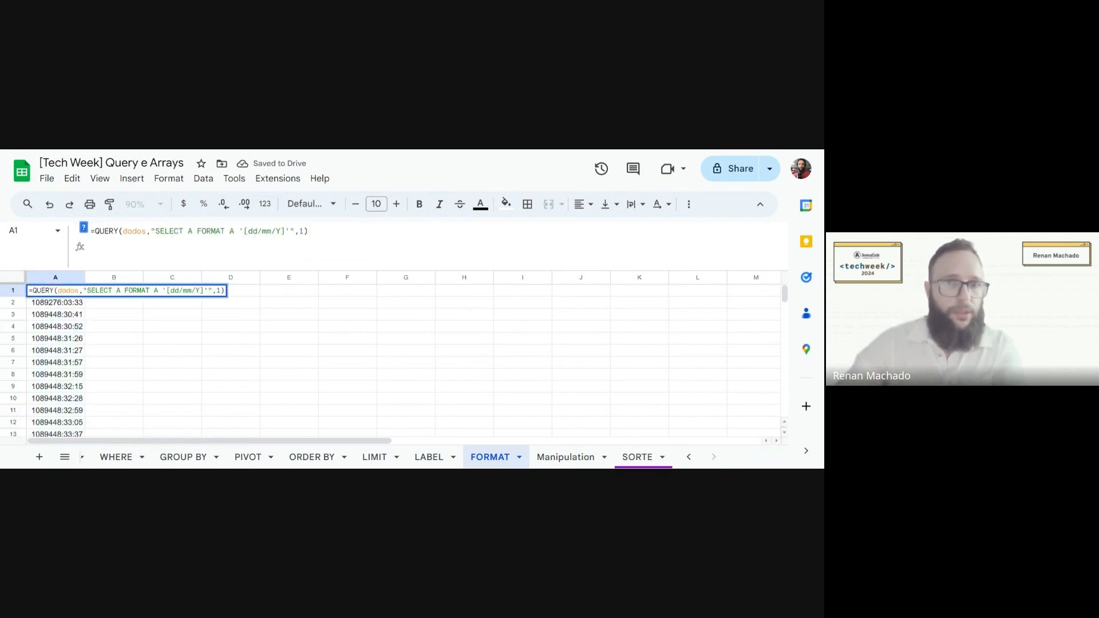
pyautogui.press('Return')
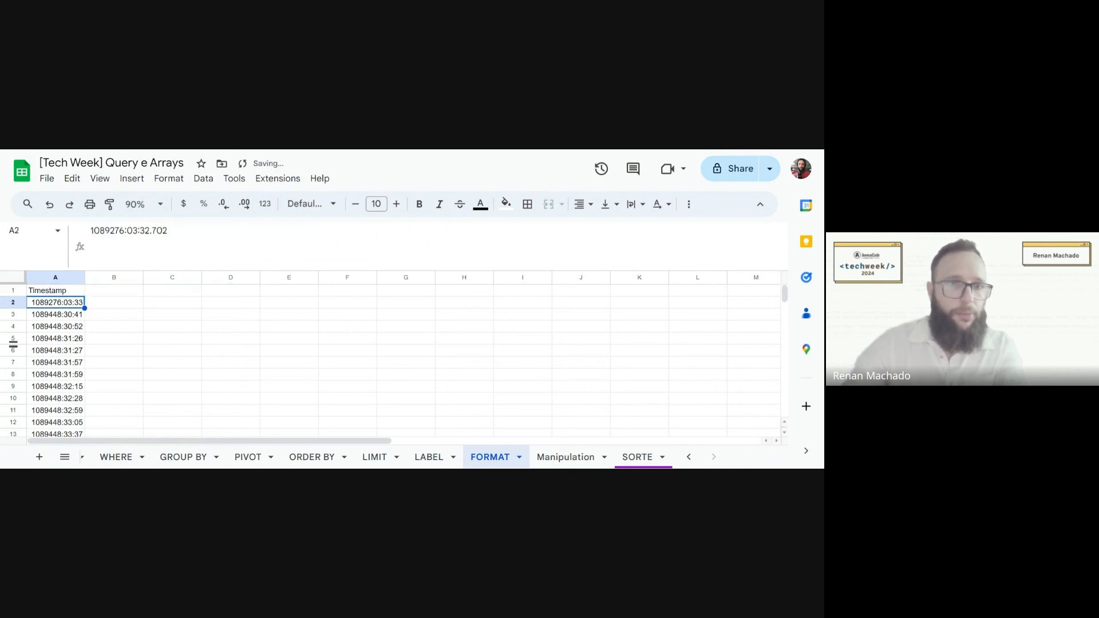
# - Reset the number format of the whole of column A to Automatic
pyautogui.click(59, 279)
pyautogui.click(265, 204)
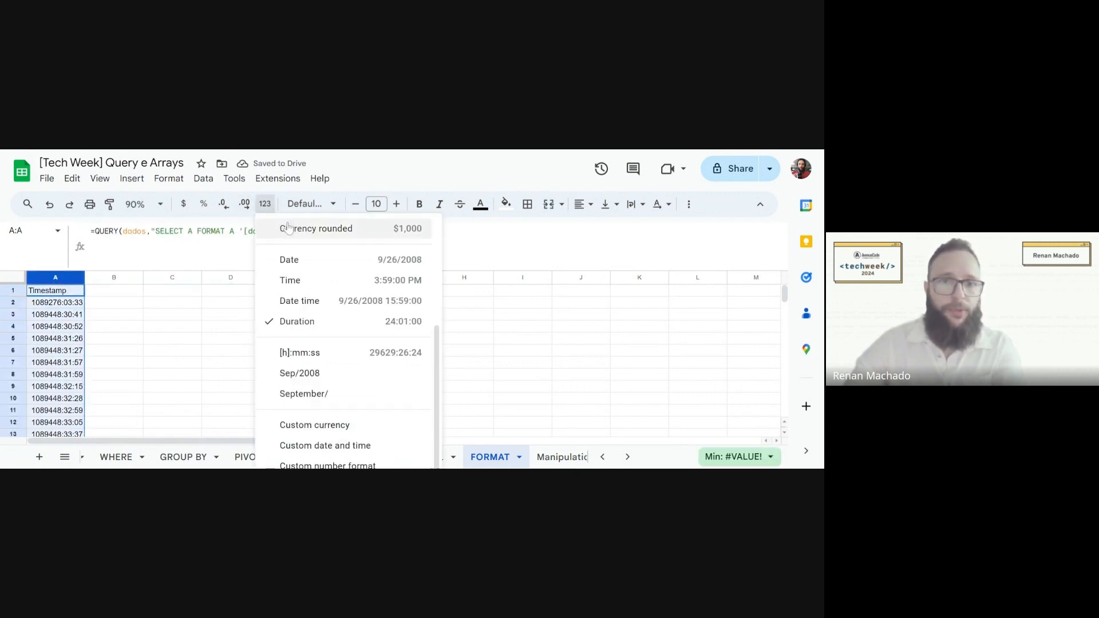
pyautogui.scroll(1, 290, 231)
pyautogui.scroll(3, 289, 232)
pyautogui.click(290, 226)
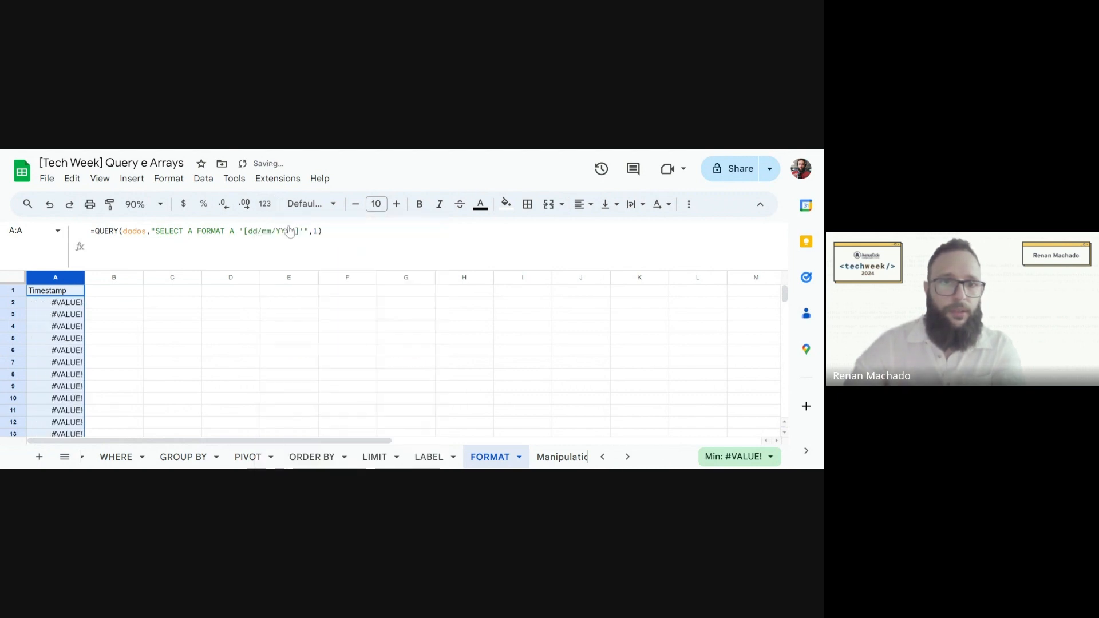
pyautogui.click(76, 306)
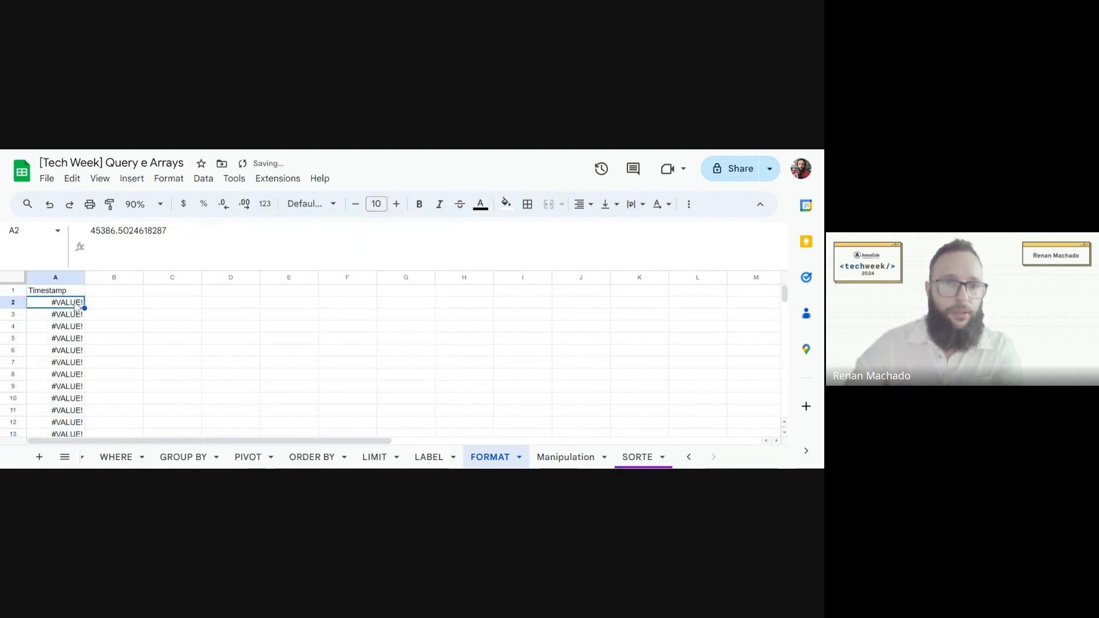
# - Reduce the FORMAT pattern in the A1 query to 'dd/mm', removing the year part and the square brackets
pyautogui.click(64, 293)
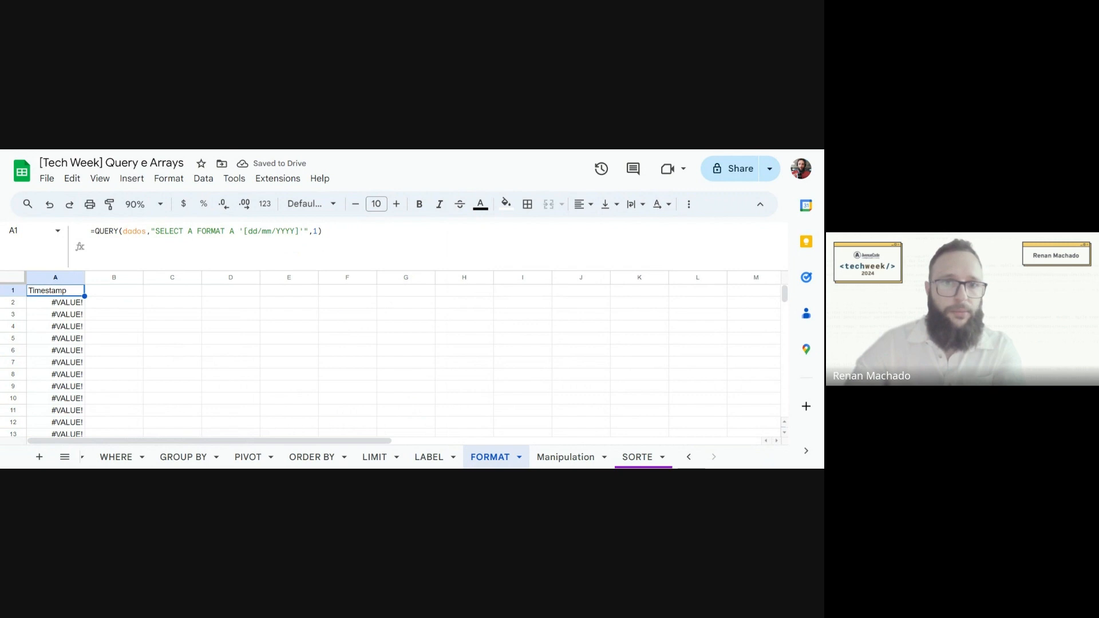
pyautogui.click(294, 231)
pyautogui.press('BackSpace')
pyautogui.press('BackSpace')
pyautogui.press('BackSpace')
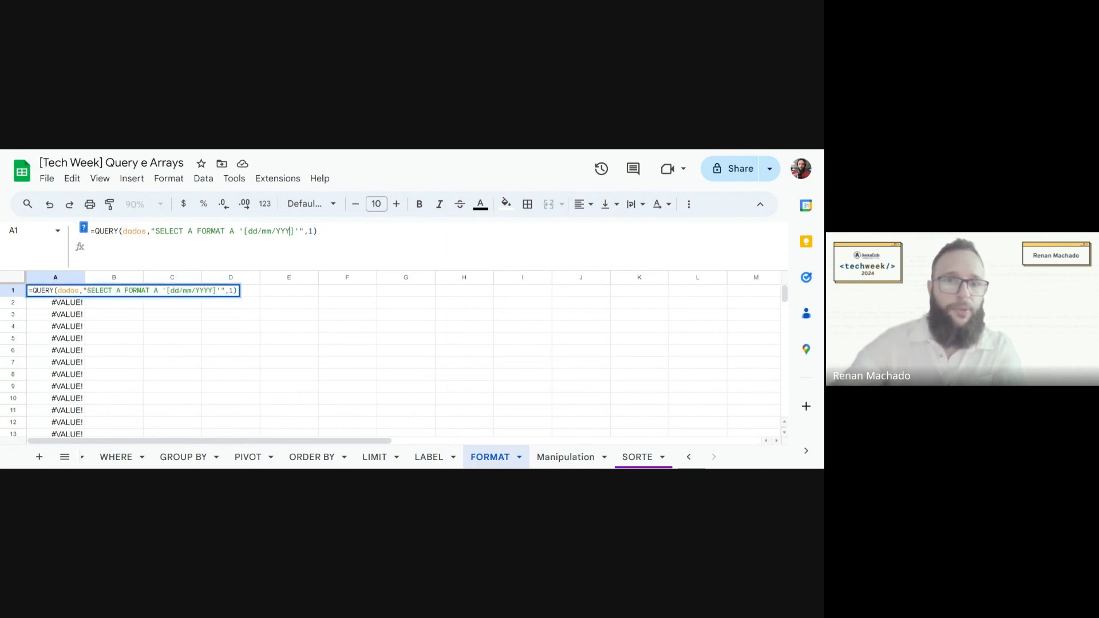
pyautogui.press('Return')
pyautogui.press('Up')
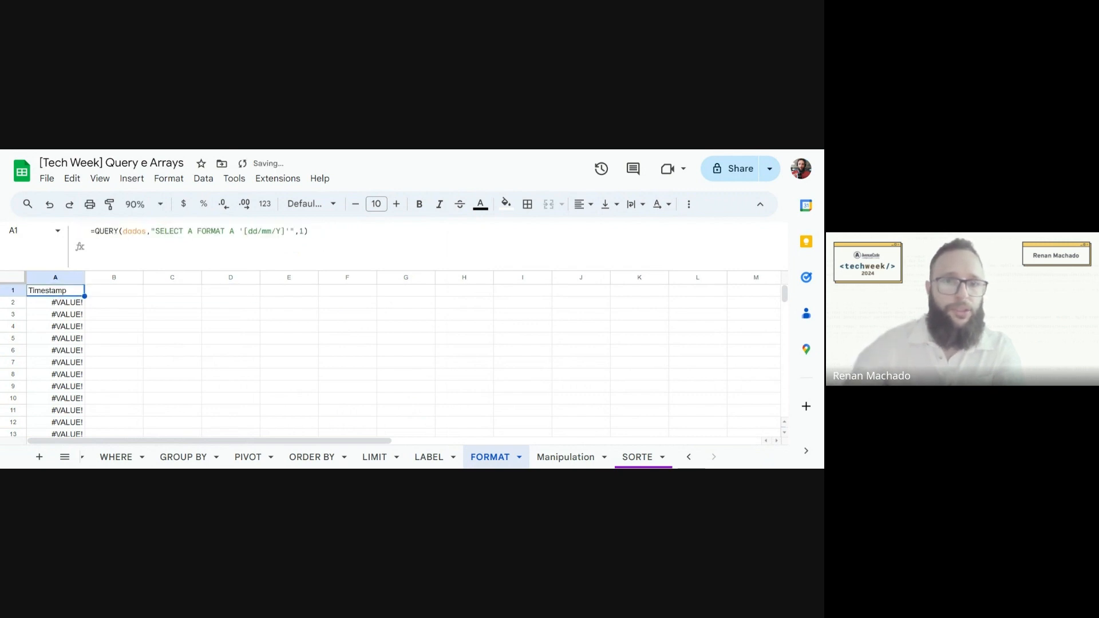
pyautogui.click(280, 231)
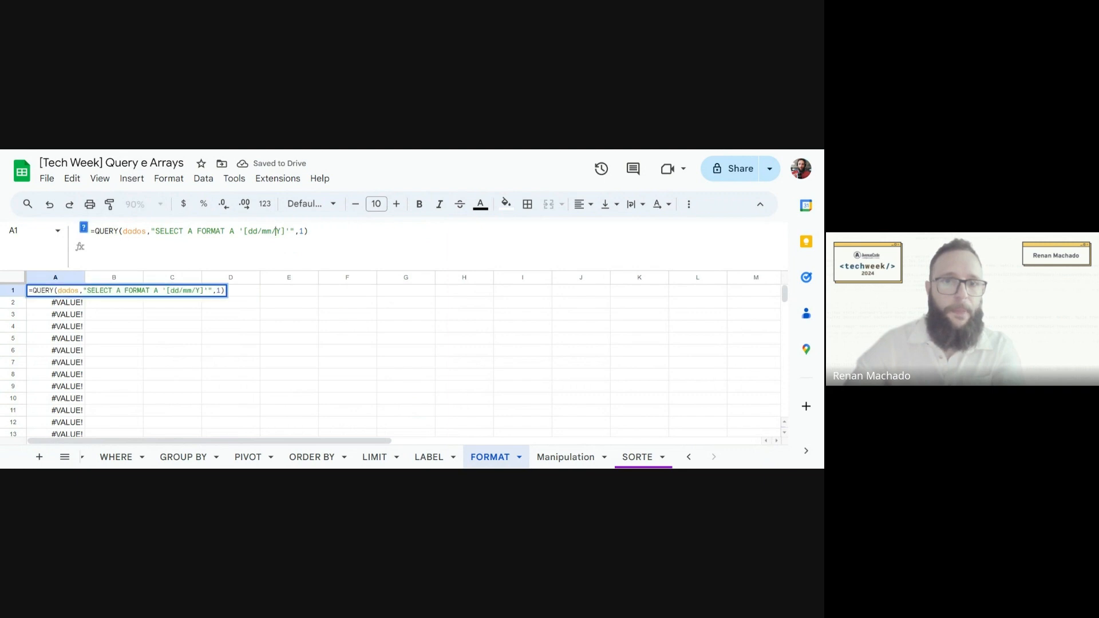
pyautogui.press('Delete')
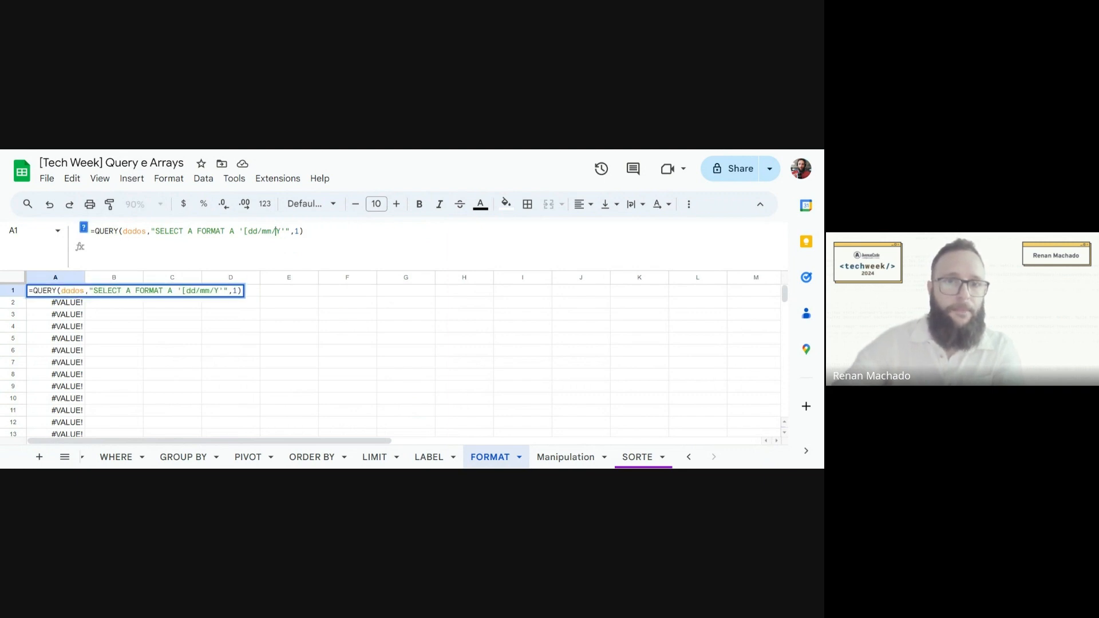
pyautogui.press('BackSpace')
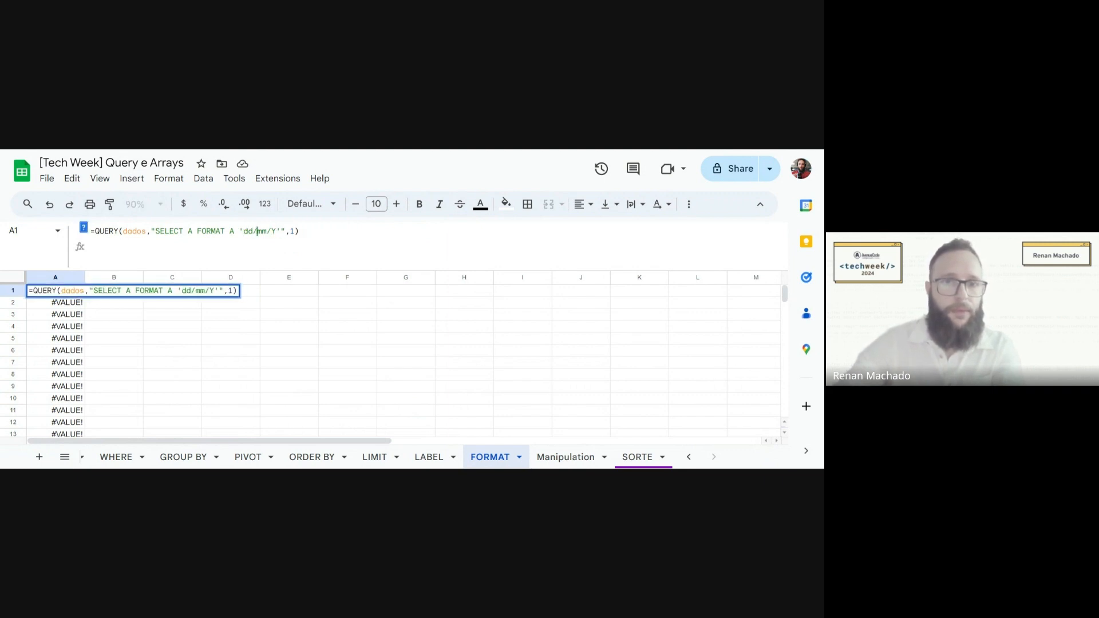
pyautogui.press('Return')
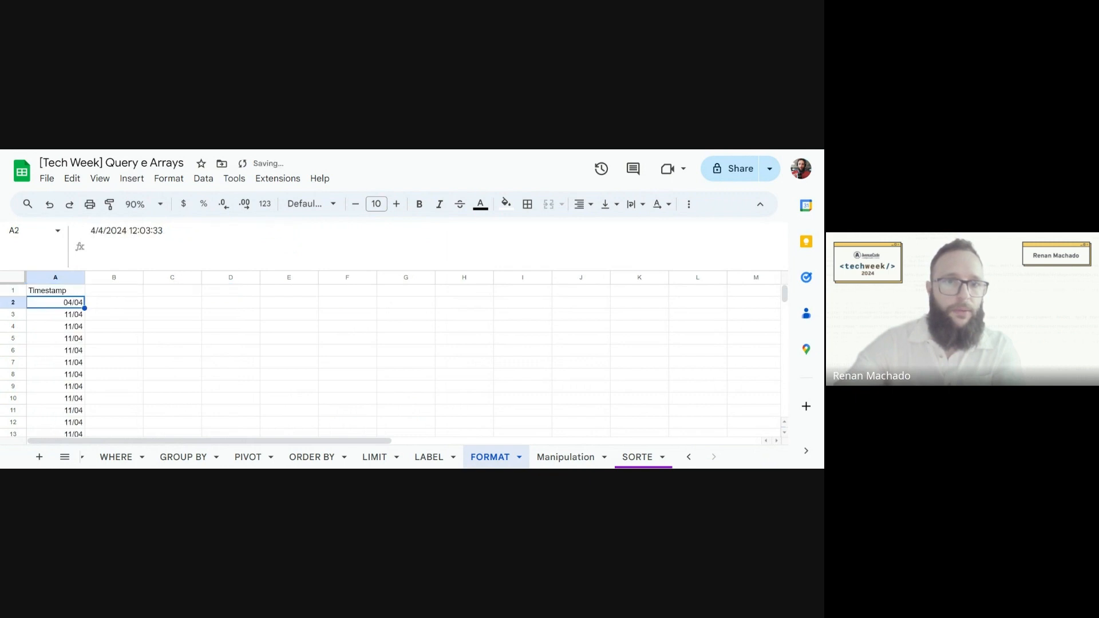
# - Switch column A to the Plain text format and back to Automatic, and compare the stored timestamps with the displayed dates
pyautogui.click(55, 290)
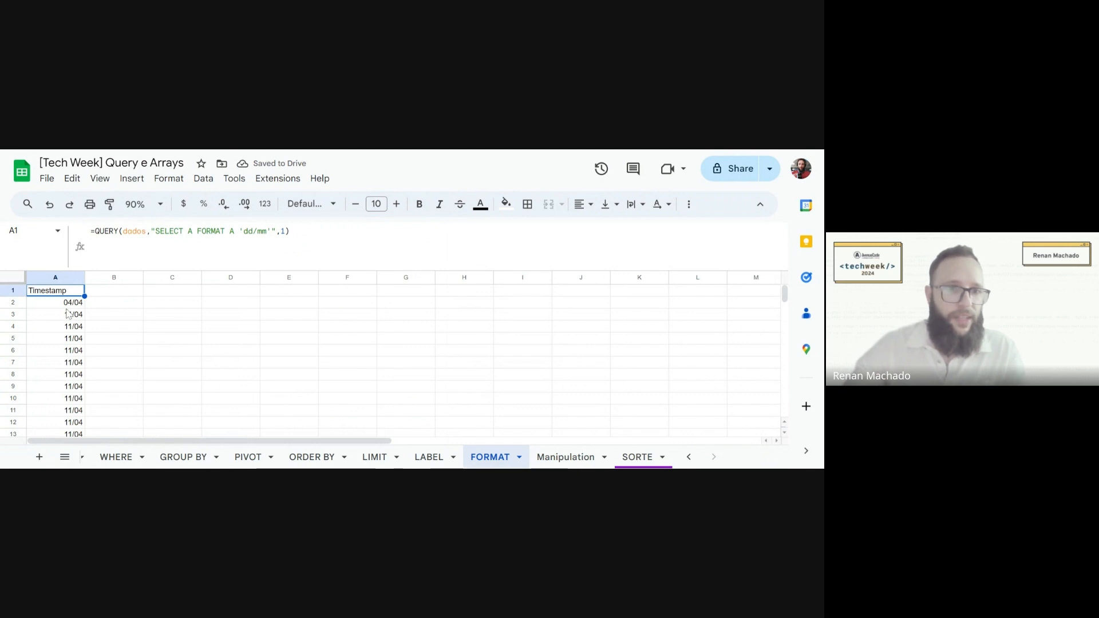
pyautogui.moveTo(67, 315); pyautogui.dragTo(71, 345)
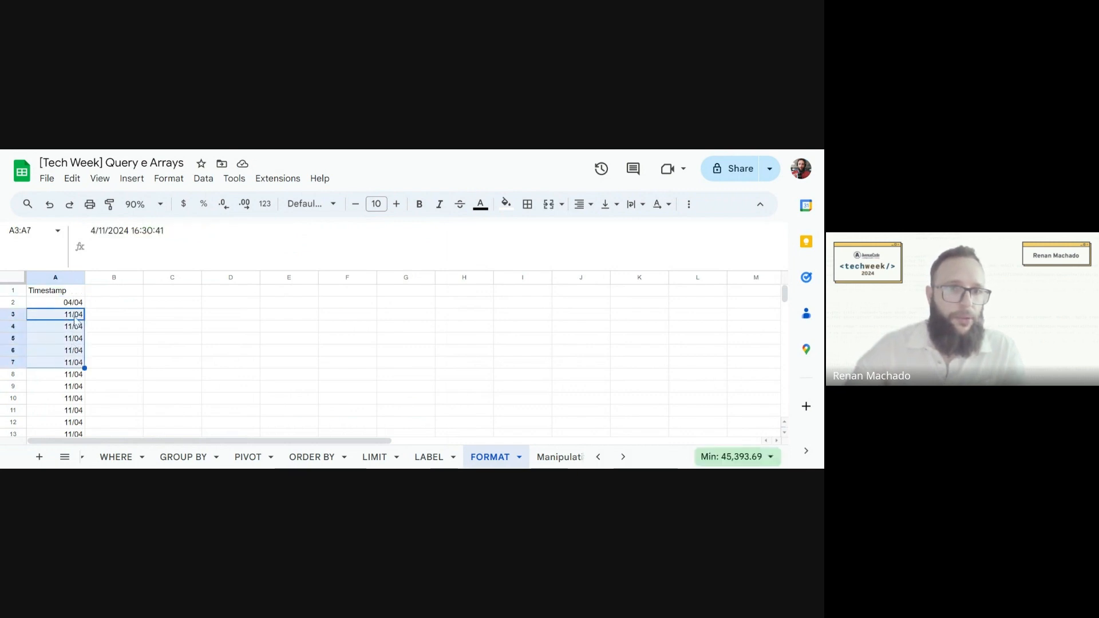
pyautogui.click(59, 277)
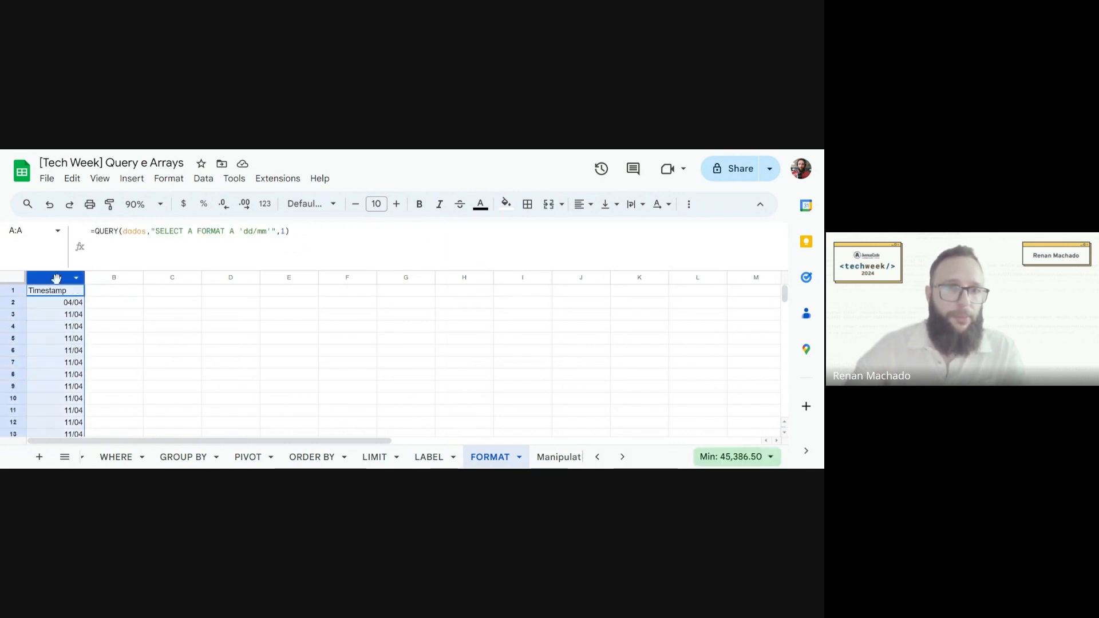
pyautogui.click(261, 208)
pyautogui.click(285, 247)
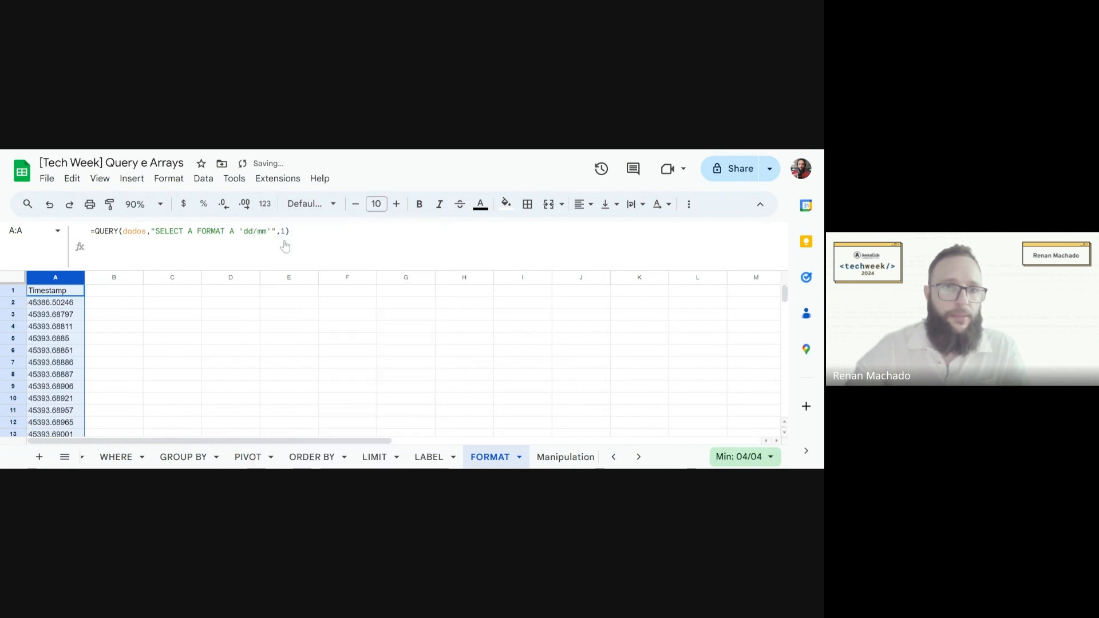
pyautogui.click(269, 210)
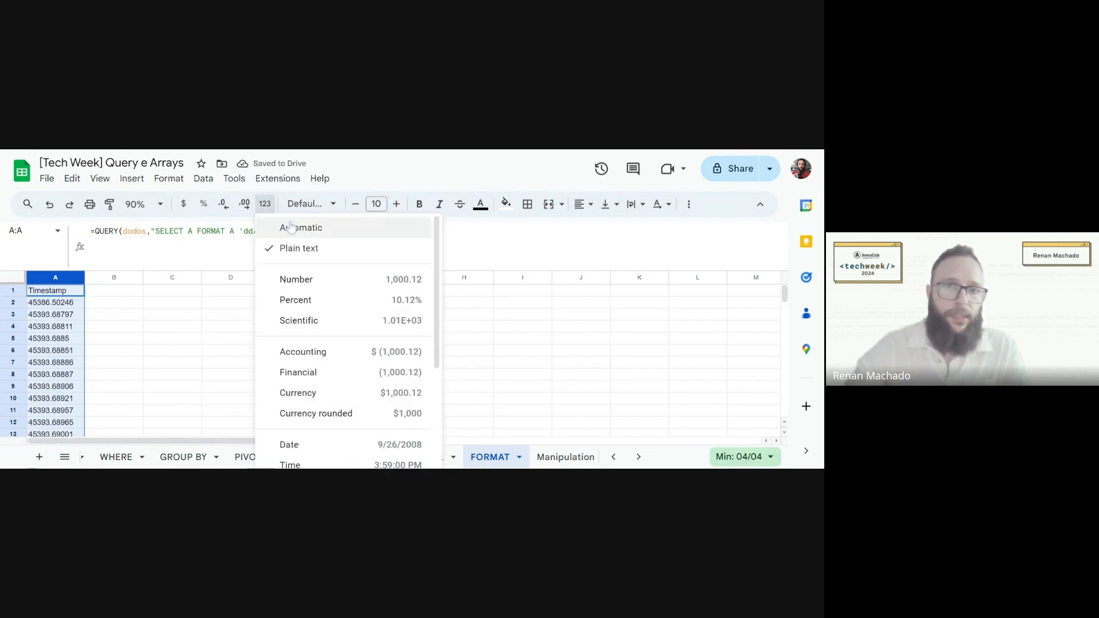
pyautogui.click(286, 227)
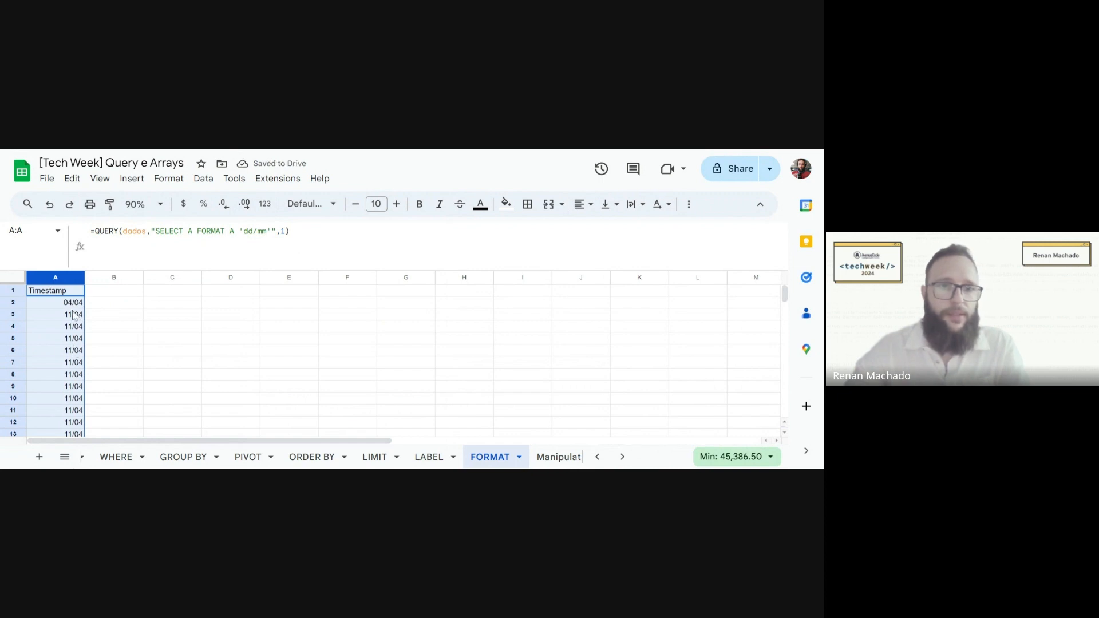
pyautogui.click(72, 318)
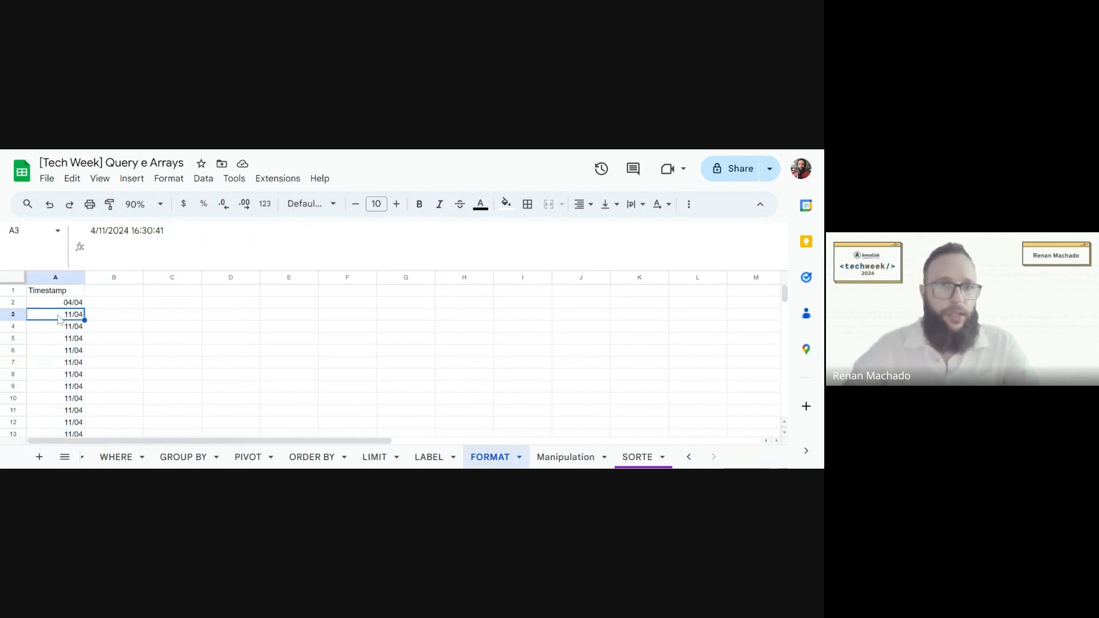
pyautogui.click(59, 304)
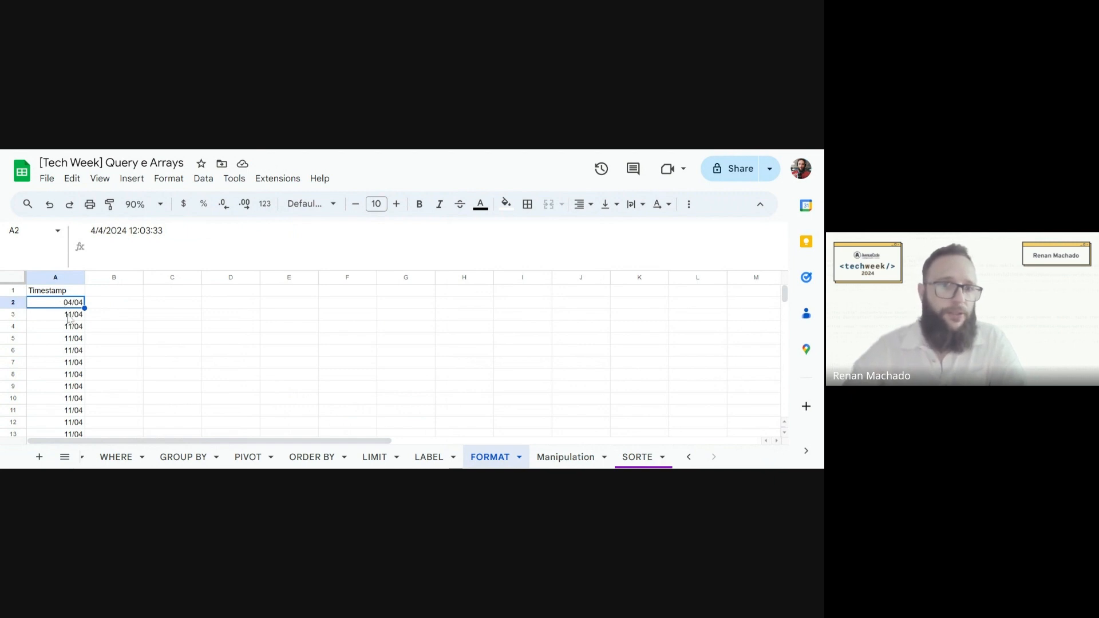
pyautogui.scroll(-3, 68, 318)
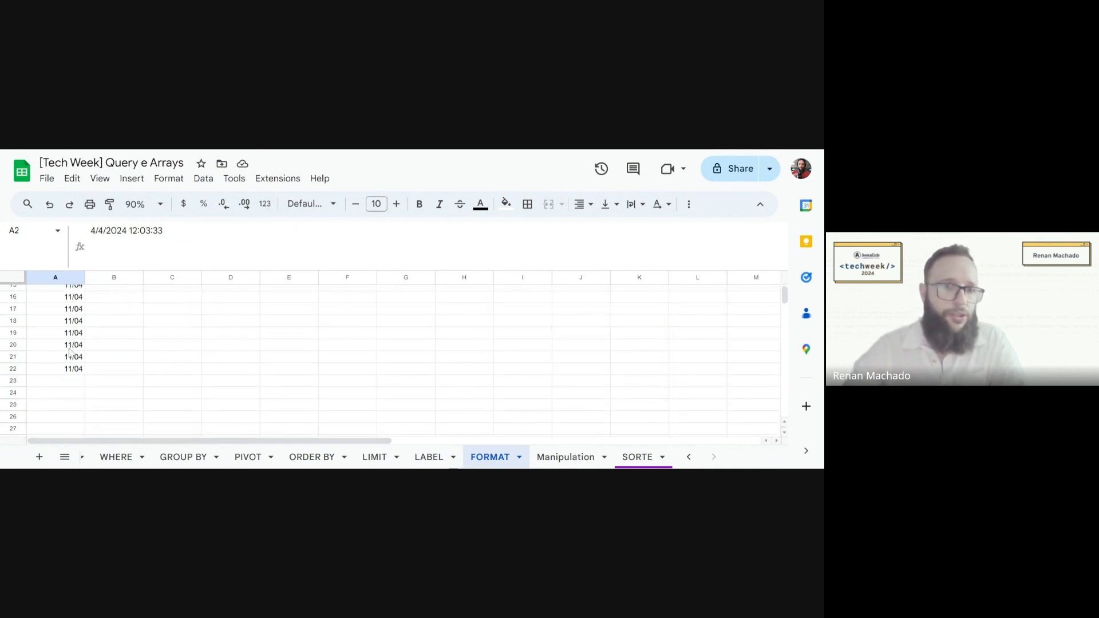
pyautogui.scroll(3, 69, 349)
# - Change the FORMAT pattern in the A1 query to 'd/mmm' and check the stored timestamps beneath the displayed dates
pyautogui.click(54, 294)
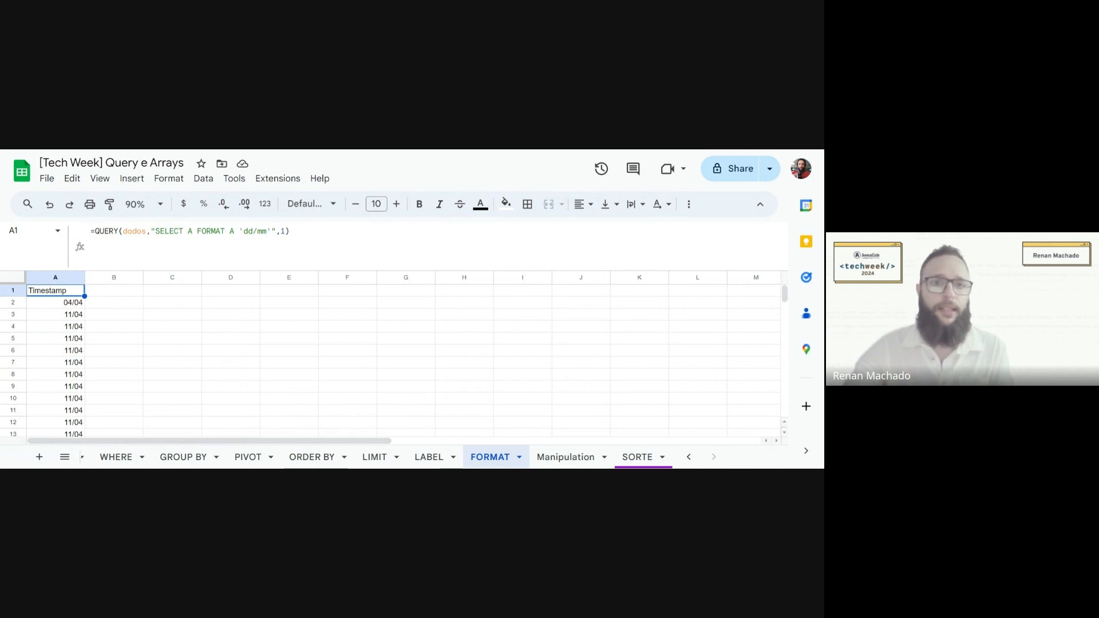
pyautogui.click(243, 231)
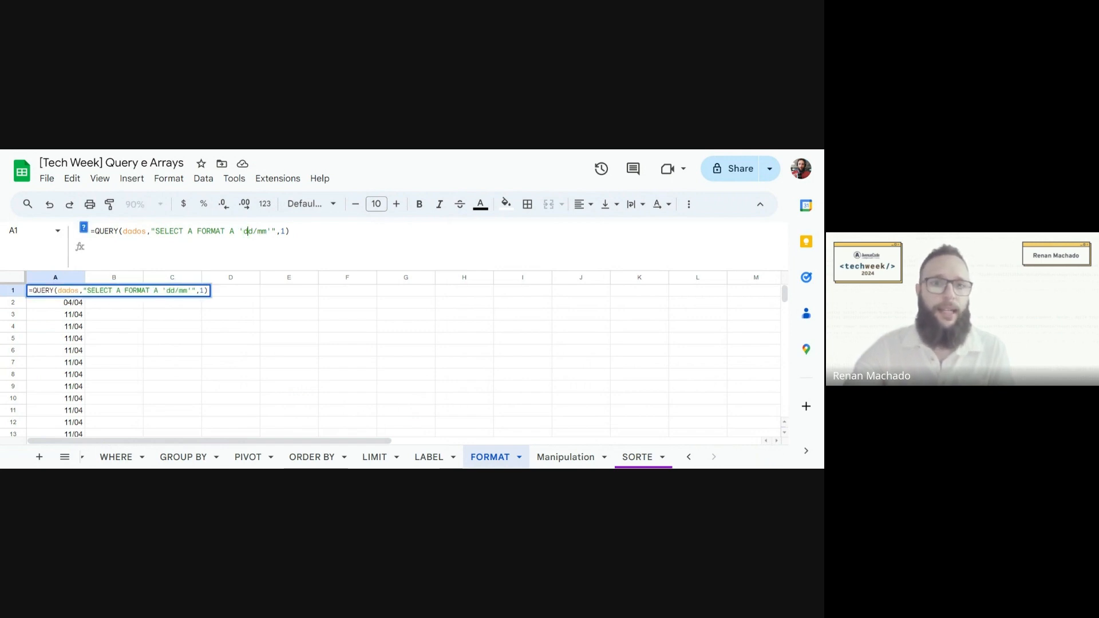
pyautogui.press('BackSpace')
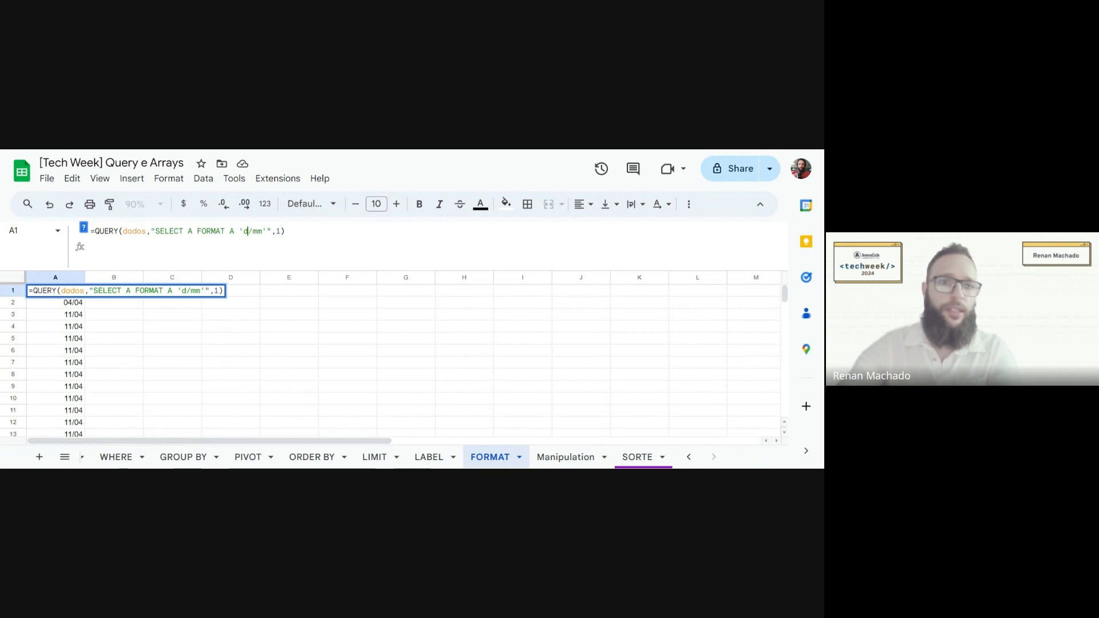
pyautogui.write('m')
pyautogui.press('Return')
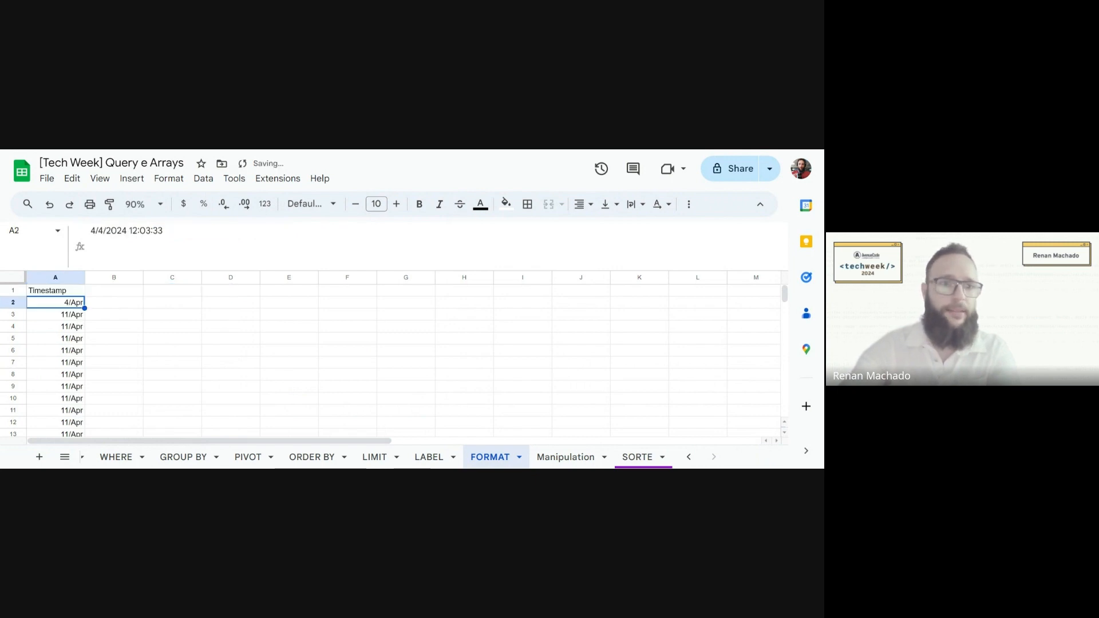
pyautogui.click(65, 319)
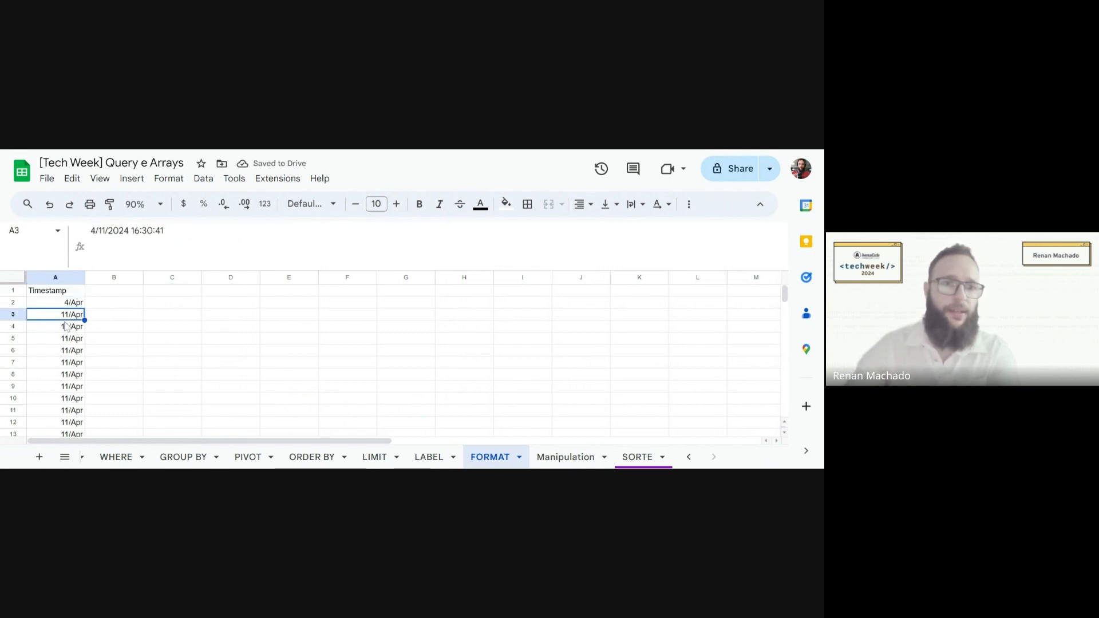
pyautogui.click(63, 293)
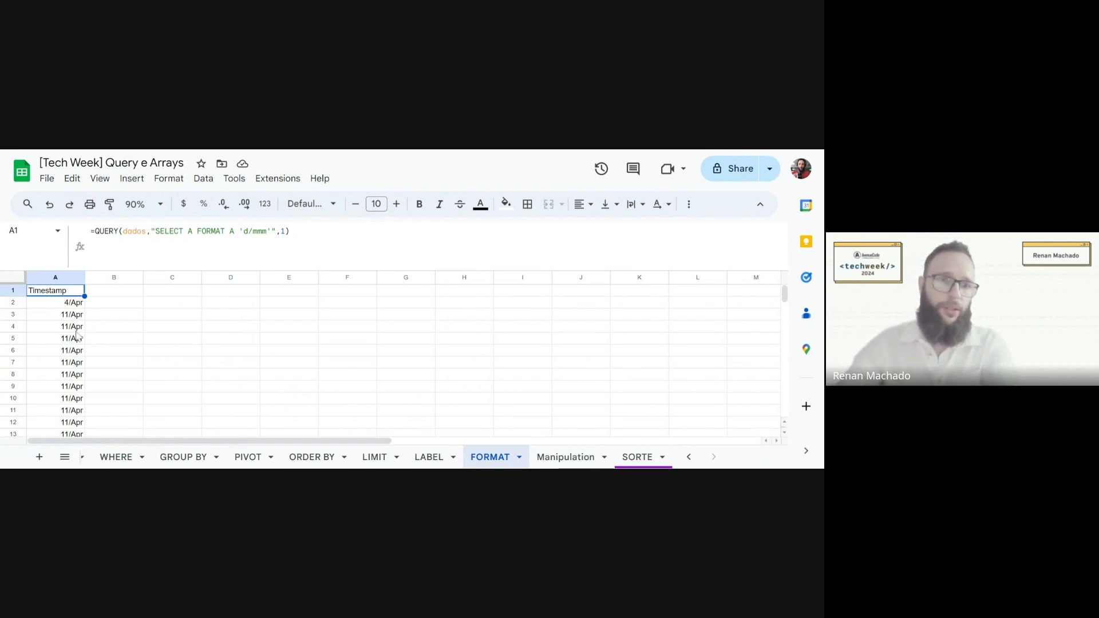
pyautogui.moveTo(63, 305); pyautogui.dragTo(74, 352)
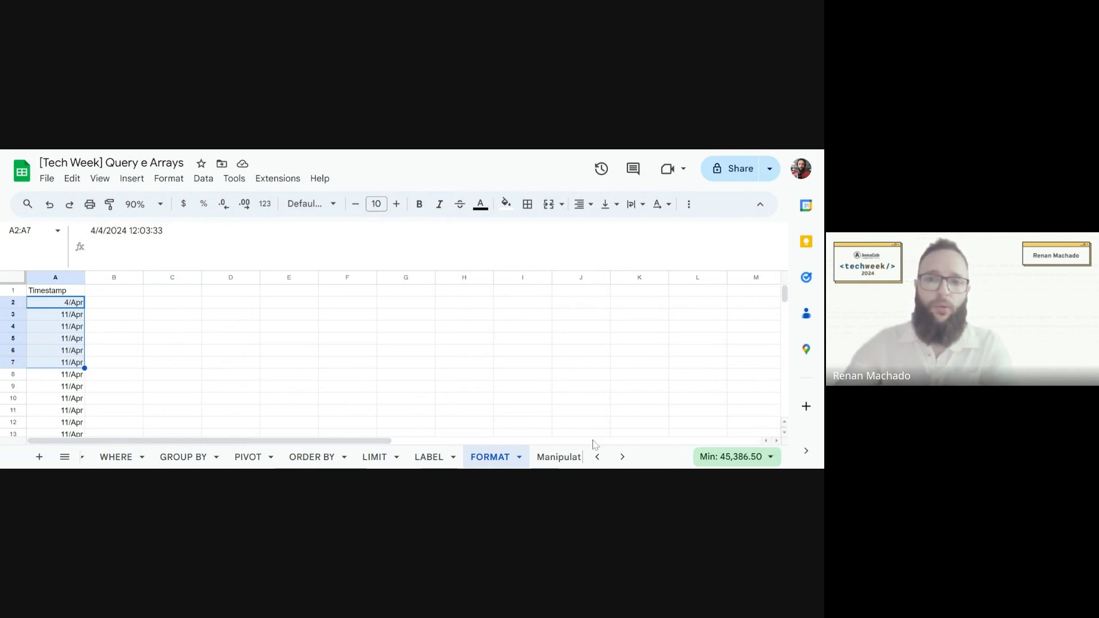
# - On the Manipulation sheet, enter =QUERY(dados,"SELECT *",1) in cell A1
pyautogui.click(623, 457)
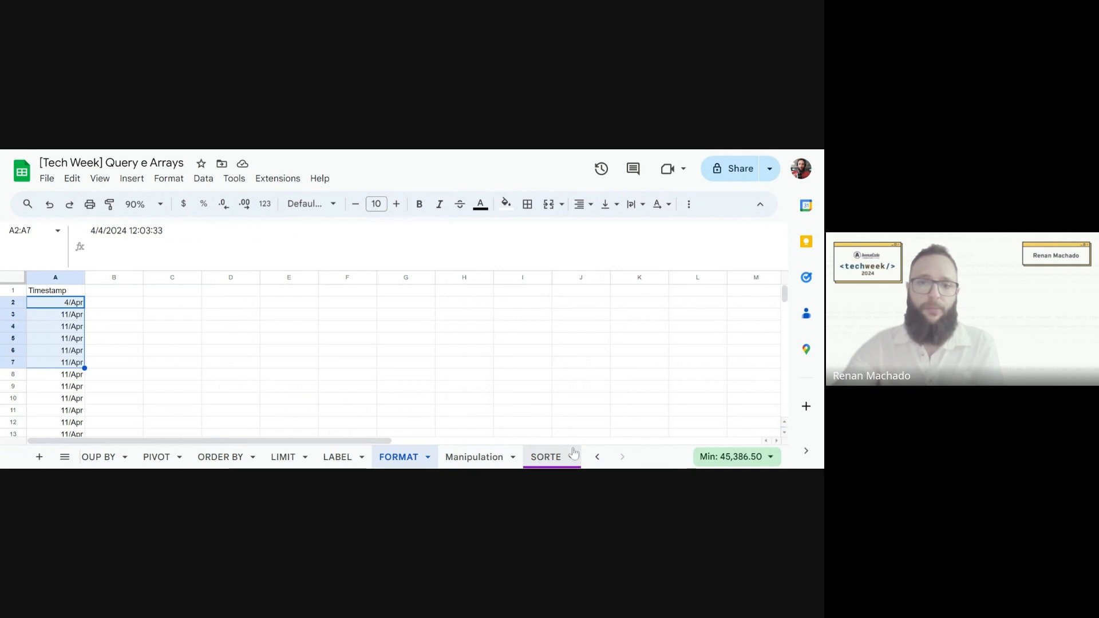
pyautogui.click(477, 456)
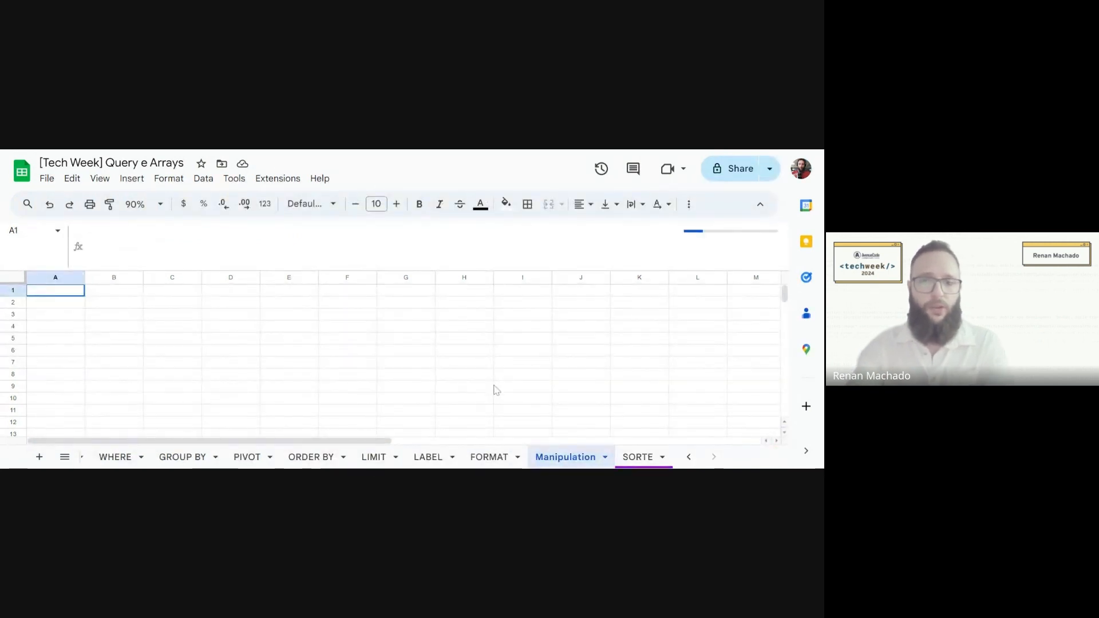
pyautogui.write('=')
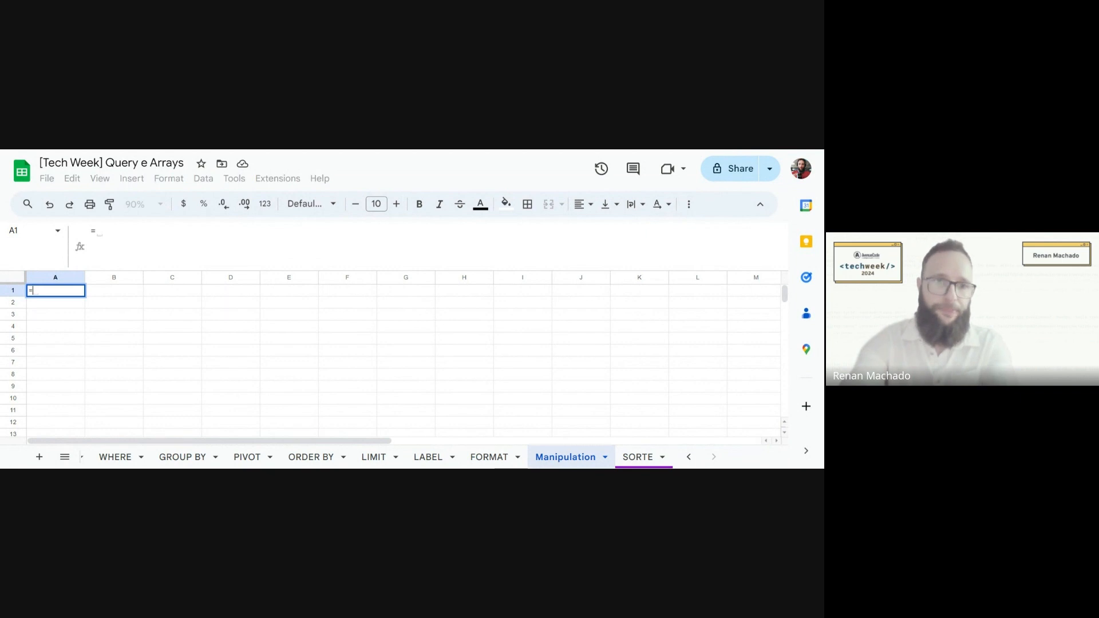
pyautogui.write('QU')
pyautogui.press('Tab')
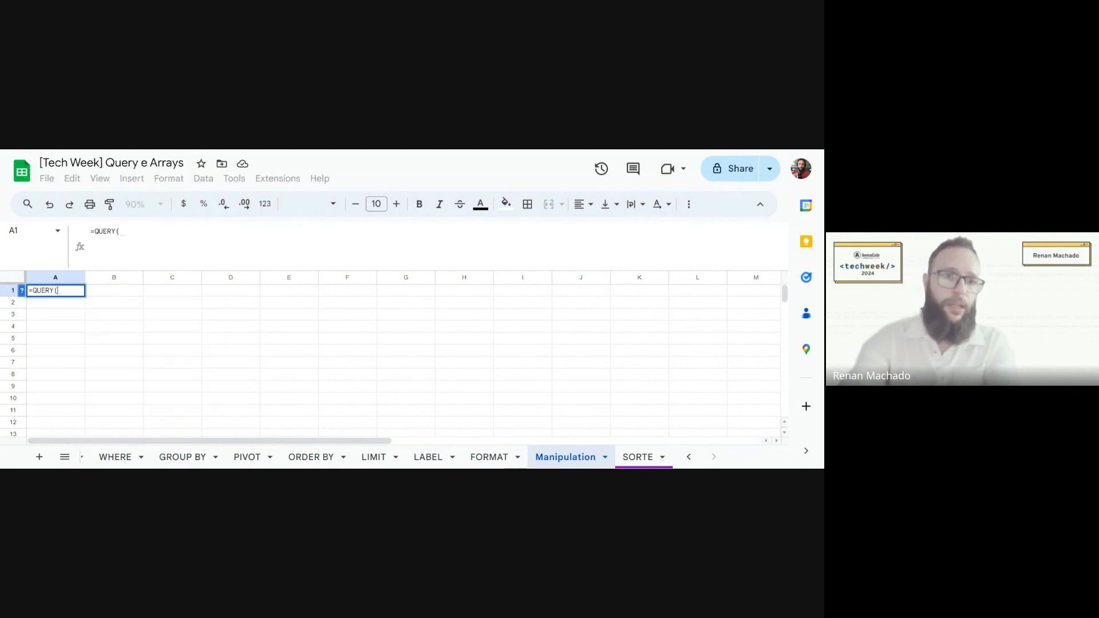
pyautogui.write('dados')
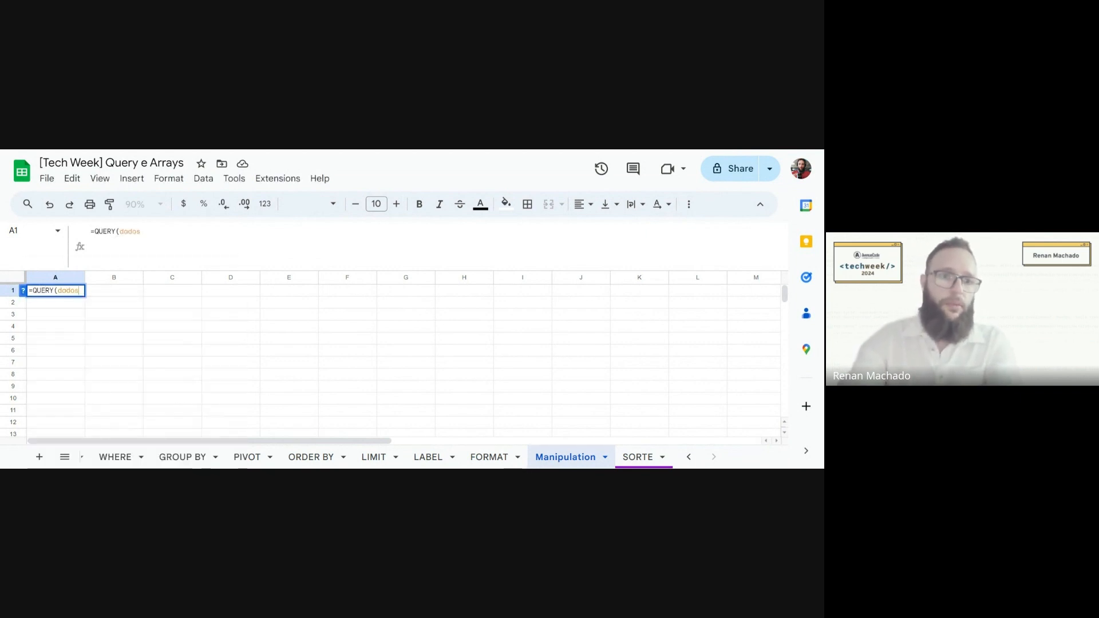
pyautogui.write(',"SELECT *')
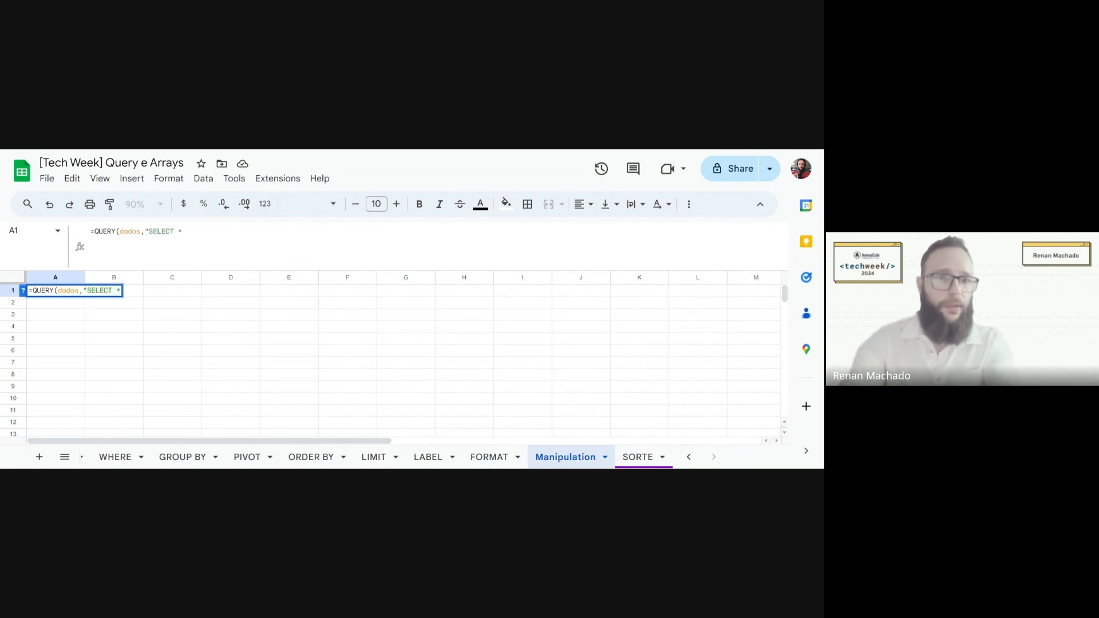
pyautogui.press('BackSpace')
pyautogui.press('BackSpace')
pyautogui.press('BackSpace')
pyautogui.press('BackSpace')
pyautogui.press('BackSpace')
pyautogui.press('BackSpace')
pyautogui.press('BackSpace')
pyautogui.press('BackSpace')
pyautogui.press('BackSpace')
pyautogui.press('BackSpace')
pyautogui.press('BackSpace')
pyautogui.press('BackSpace')
pyautogui.press('BackSpace')
pyautogui.press('BackSpace')
pyautogui.press('BackSpace')
pyautogui.press('BackSpace')
pyautogui.press('BackSpace')
pyautogui.press('BackSpace')
pyautogui.press('BackSpace')
pyautogui.press('BackSpace')
pyautogui.press('Return')
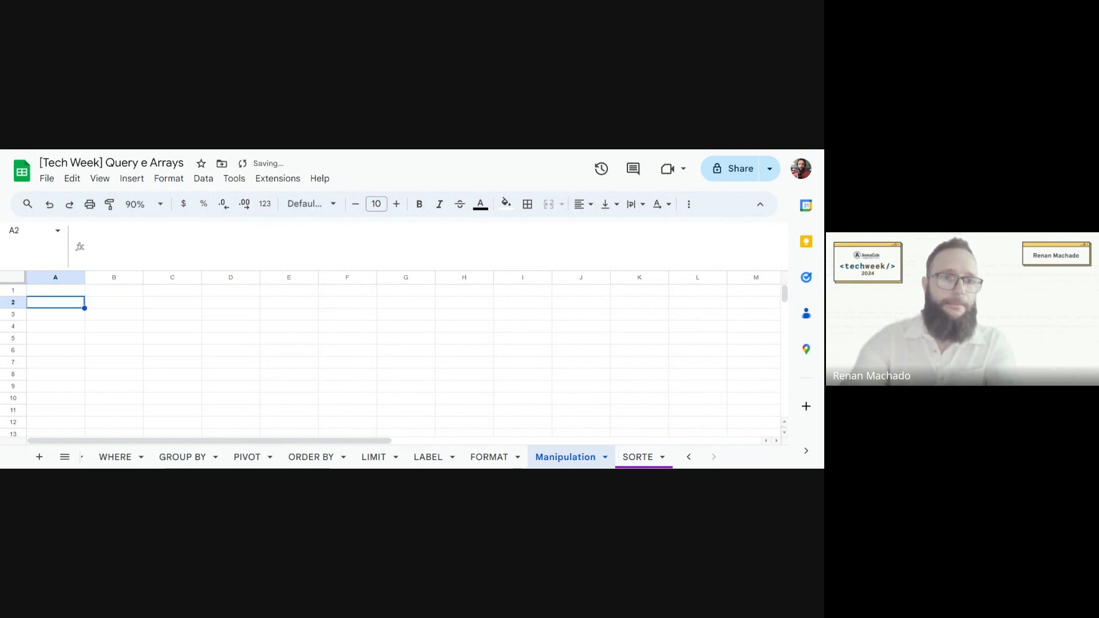
pyautogui.hotkey('ctrl', 'z')
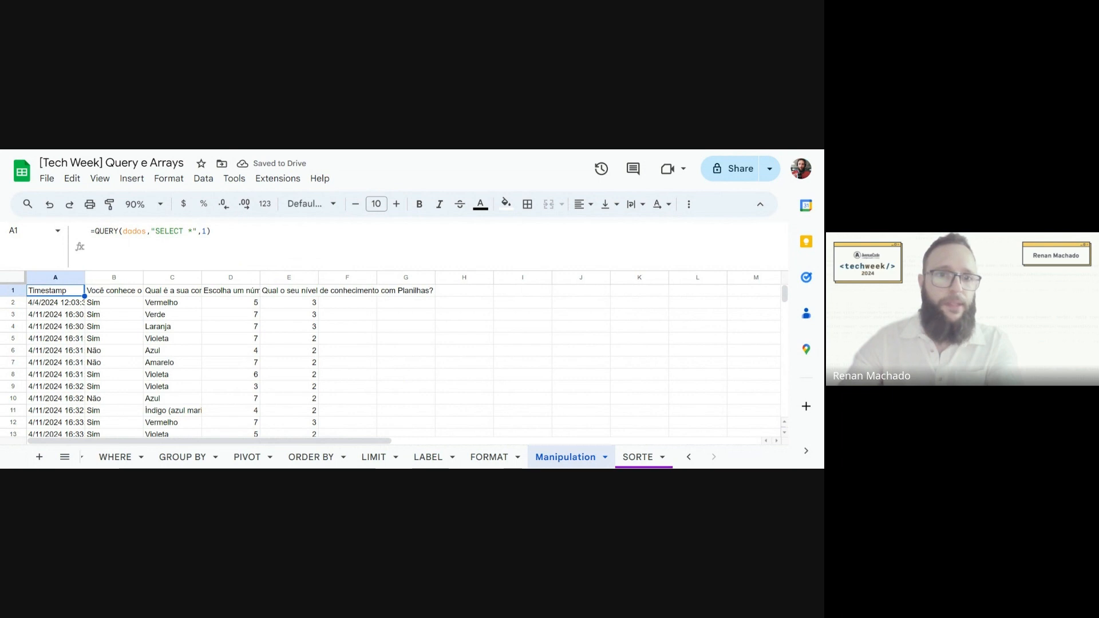
# - Try to add year(A) after the asterisk in the SELECT clause of the A1 query
pyautogui.press('F2')
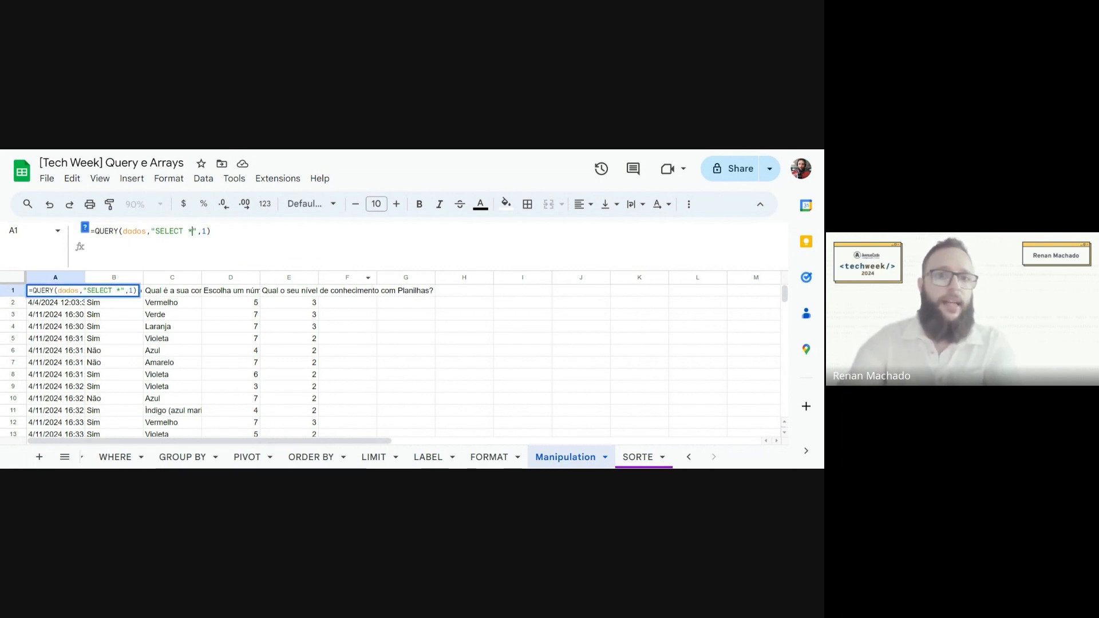
pyautogui.write(',')
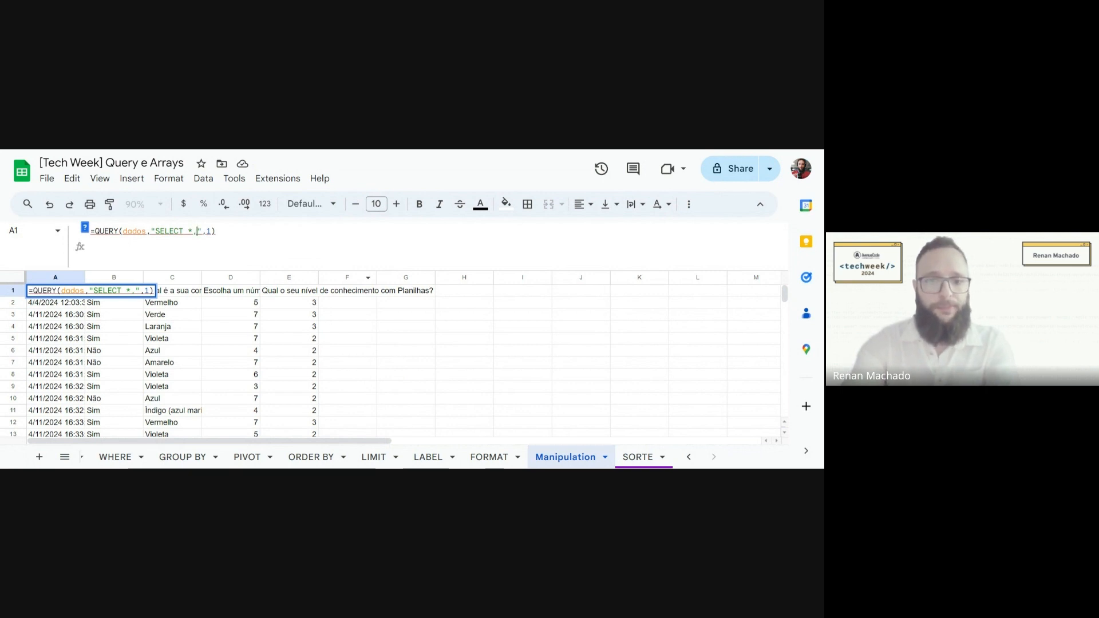
pyautogui.write('year')
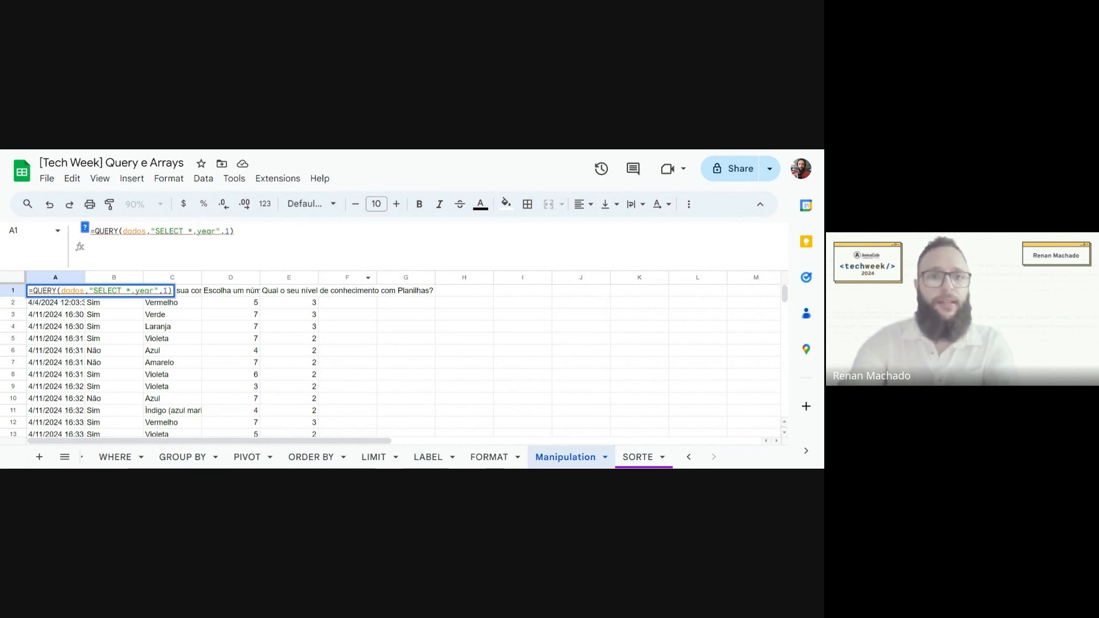
pyautogui.write('(A)')
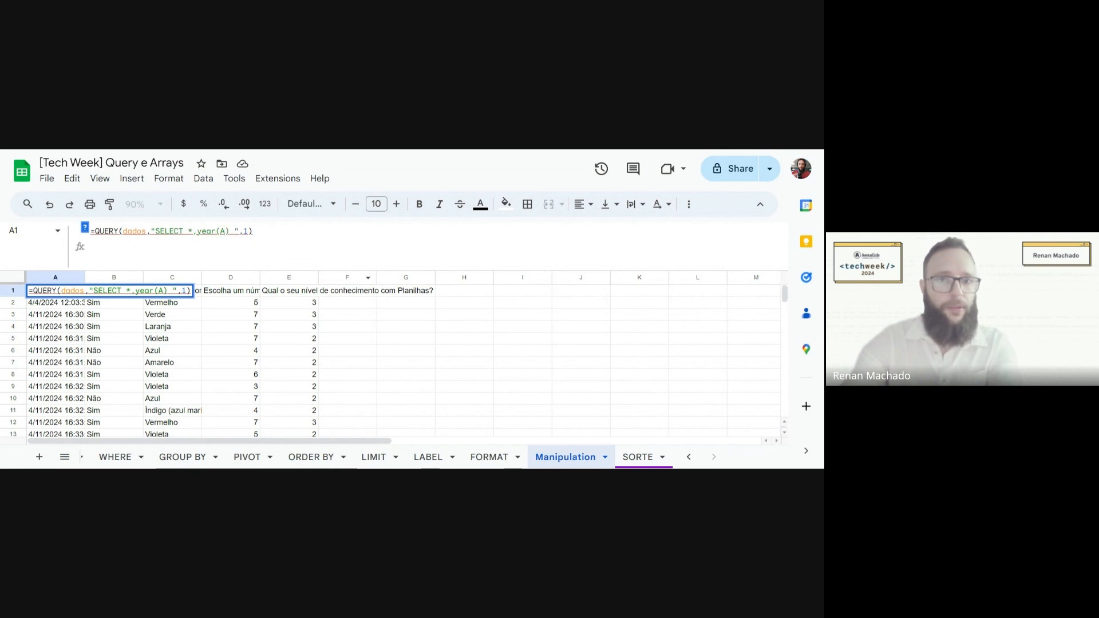
pyautogui.press('Return')
pyautogui.press('Up')
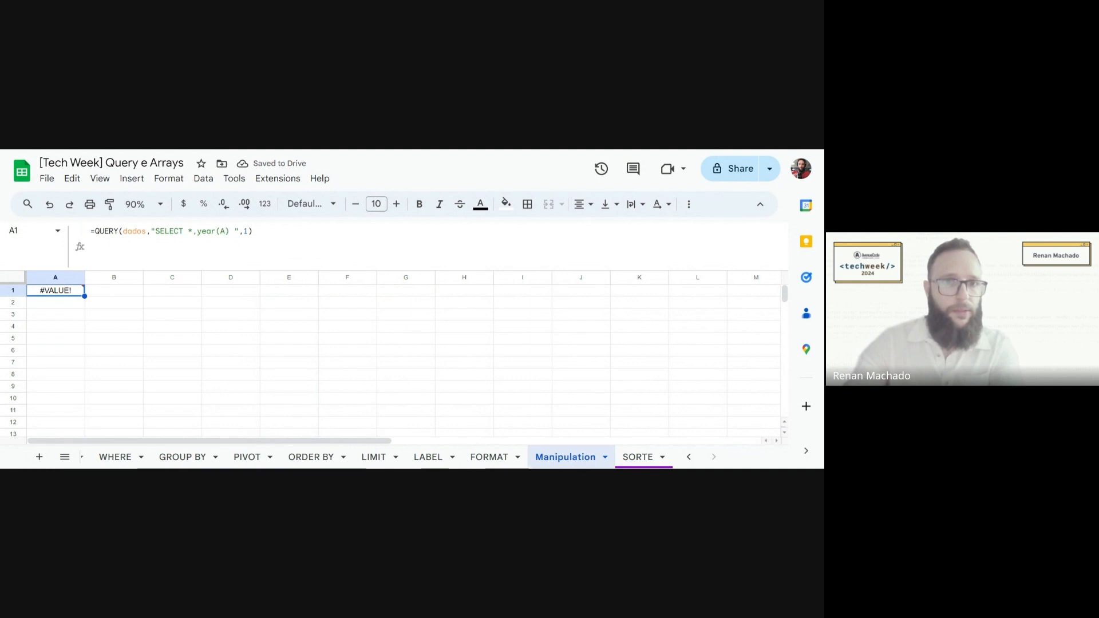
# - Replace the asterisk and year(A) in the A1 query with YEAR(A) as the only selected column
pyautogui.click(229, 232)
pyautogui.press('BackSpace')
pyautogui.press('BackSpace')
pyautogui.press('BackSpace')
pyautogui.press('BackSpace')
pyautogui.press('BackSpace')
pyautogui.press('BackSpace')
pyautogui.press('BackSpace')
pyautogui.press('BackSpace')
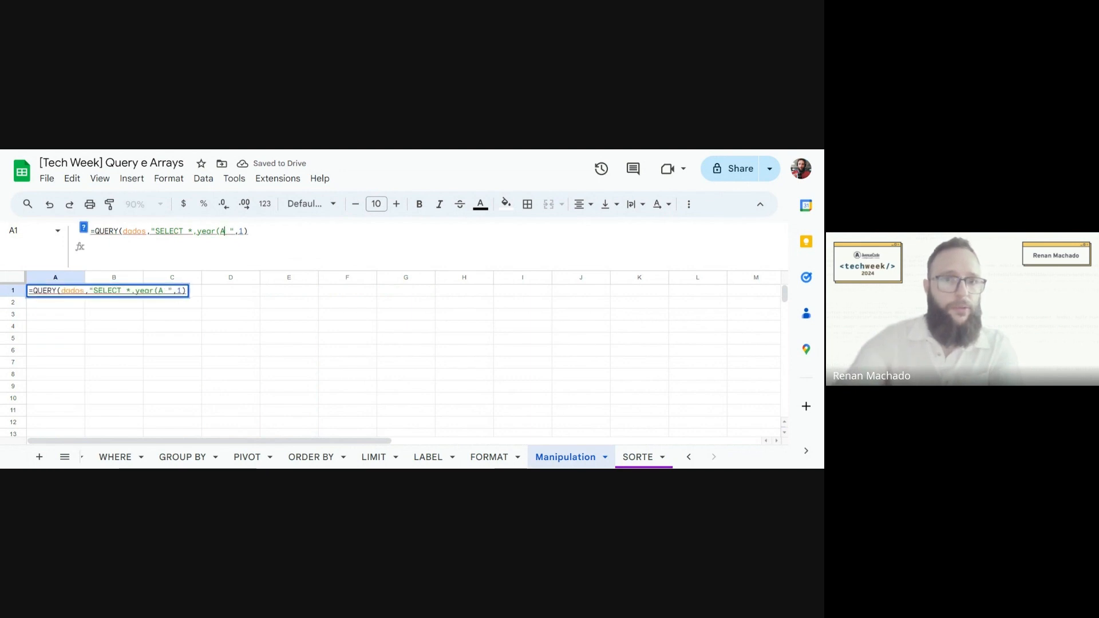
pyautogui.press('BackSpace')
pyautogui.write('YEAR(A')
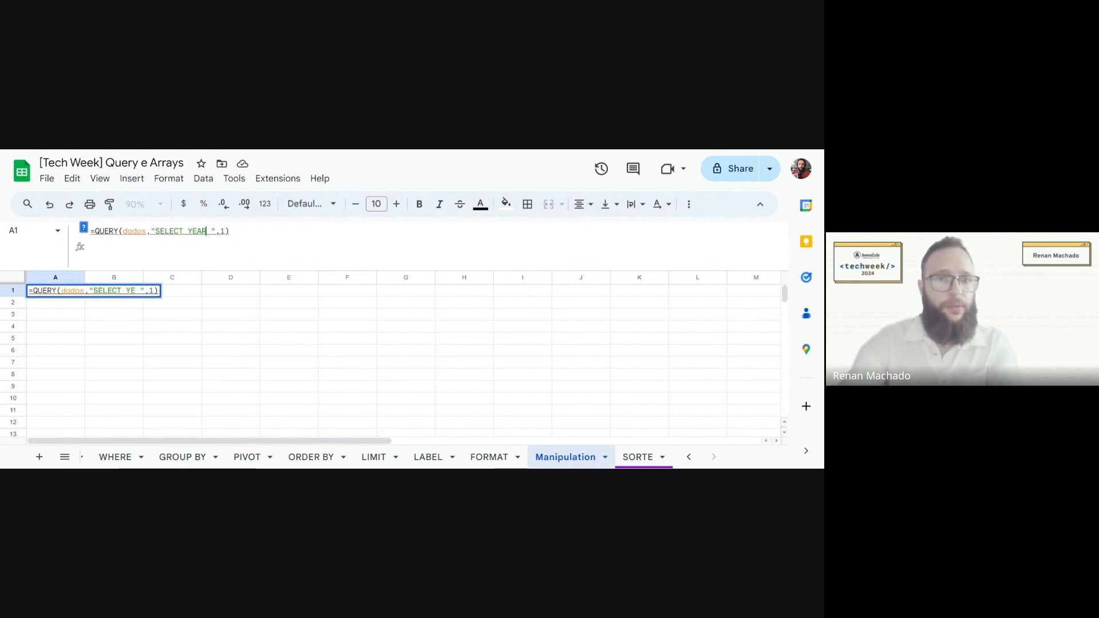
pyautogui.write(')')
pyautogui.press('Return')
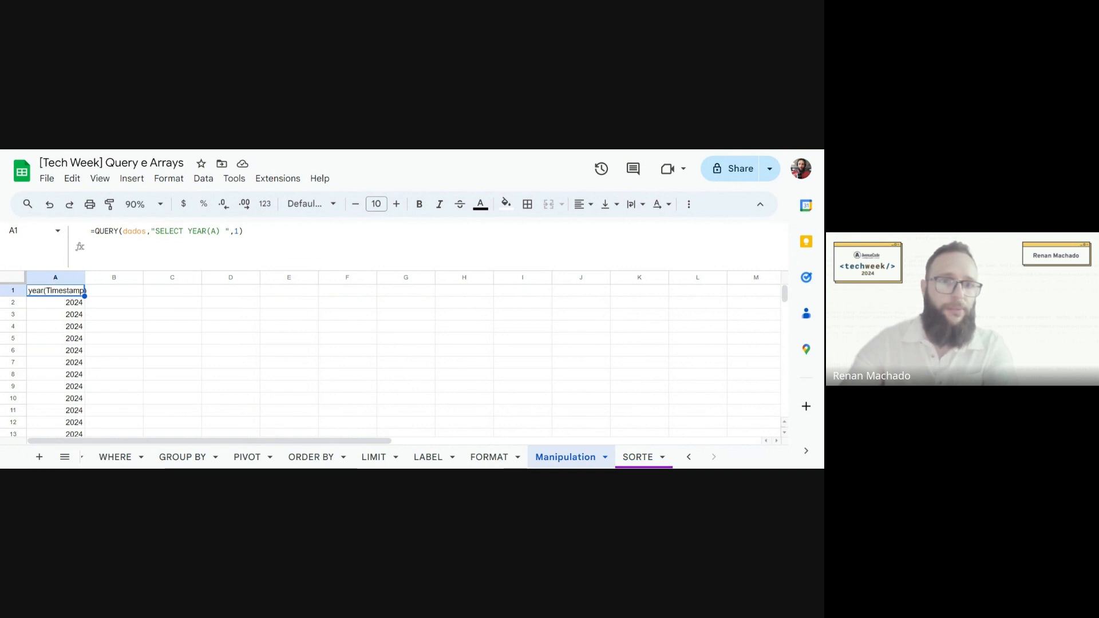
# - Add the sum D+E as a second column in the SELECT clause of the A1 query
pyautogui.click(222, 231)
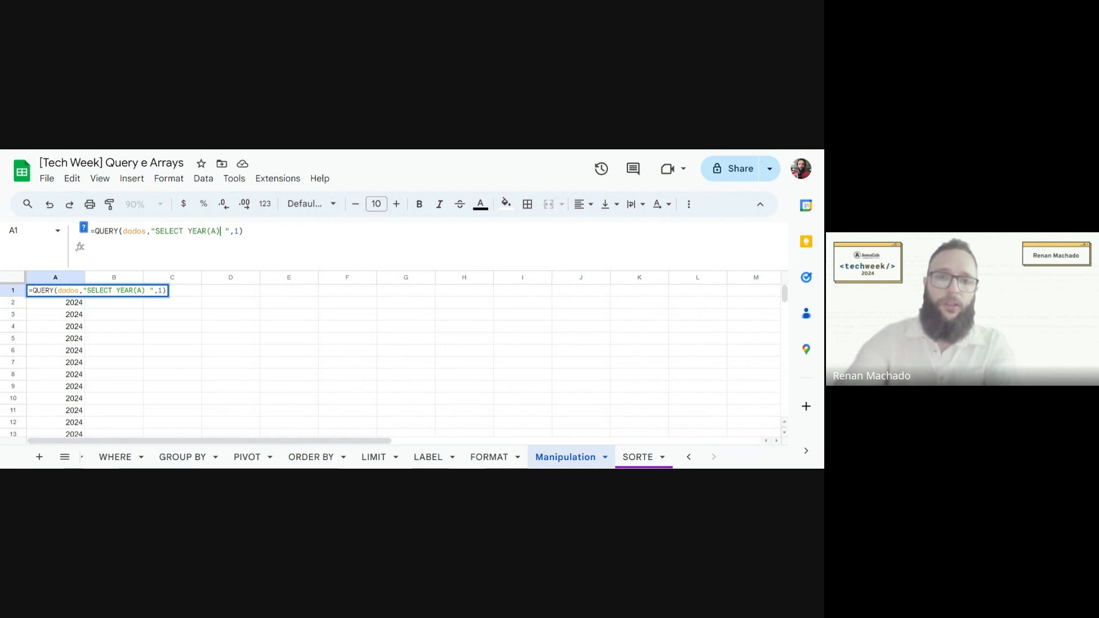
pyautogui.write(',')
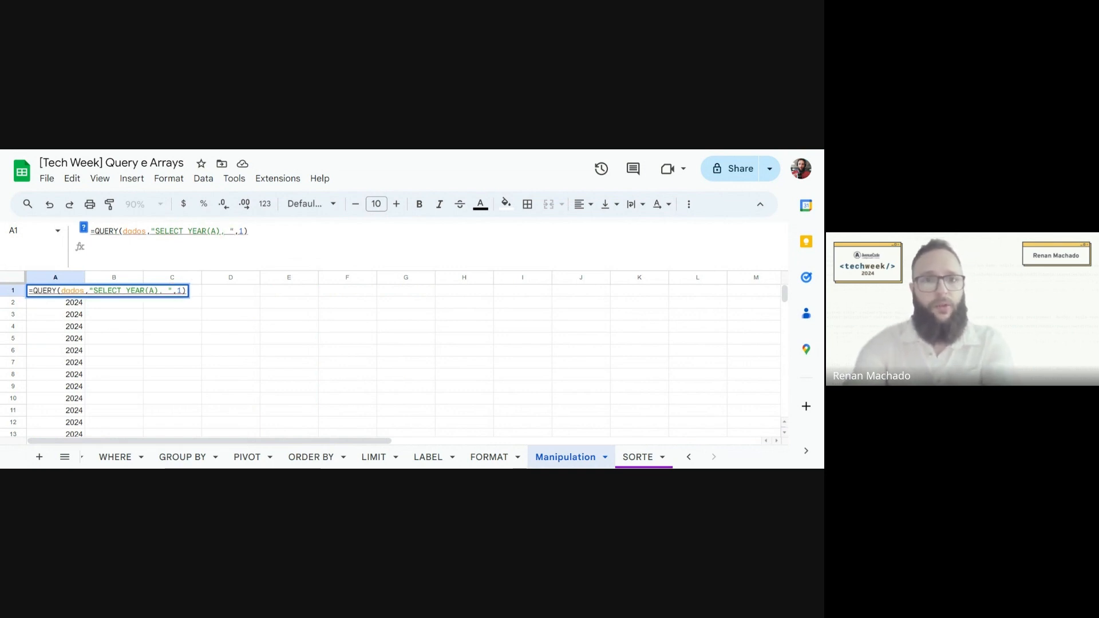
pyautogui.write('D+E')
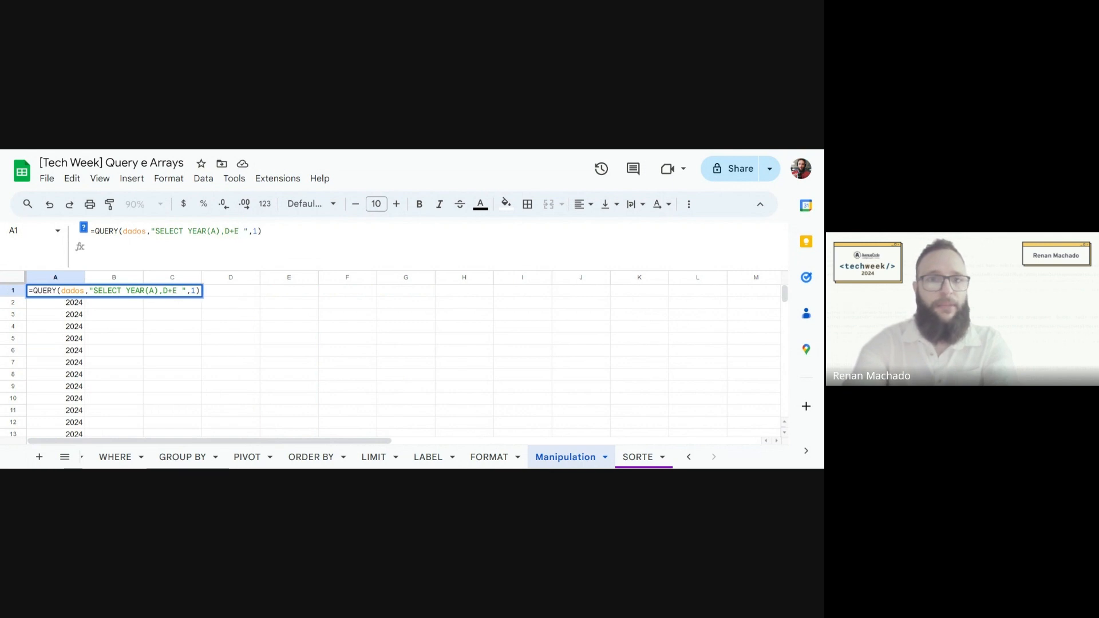
pyautogui.press('Return')
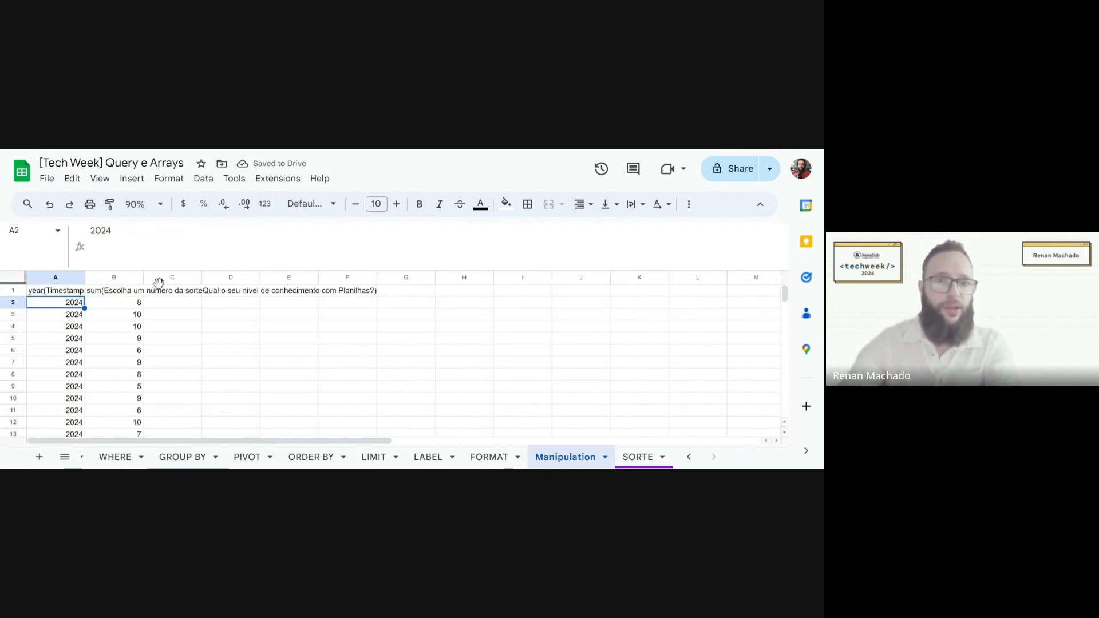
# - Append day(A) after D+E in the SELECT clause of the A1 query
pyautogui.doubleClick(62, 291)
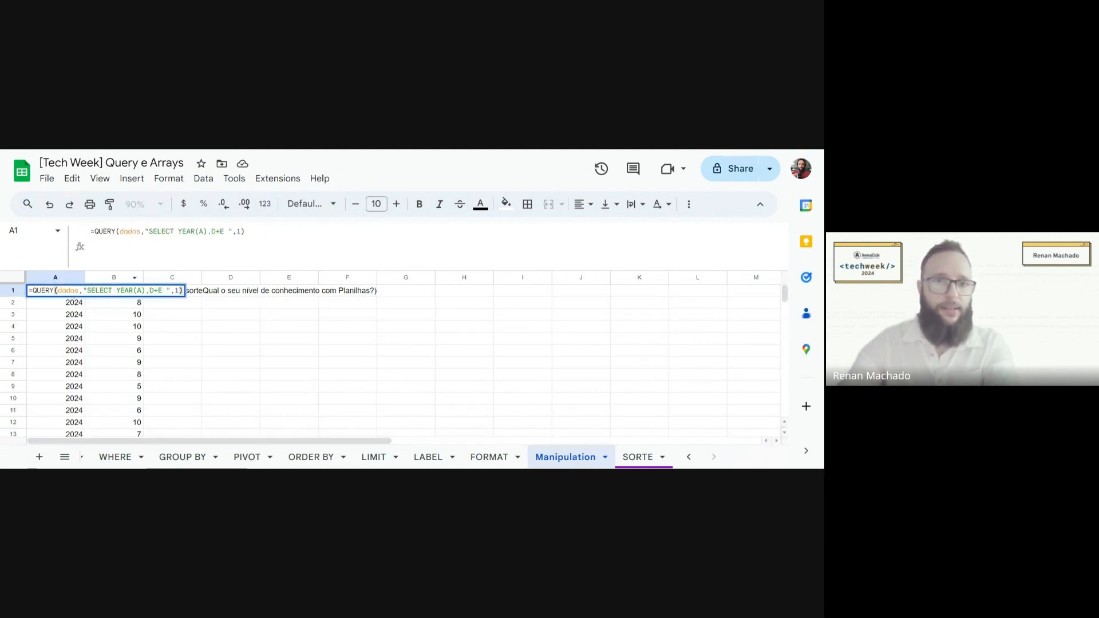
pyautogui.click(229, 231)
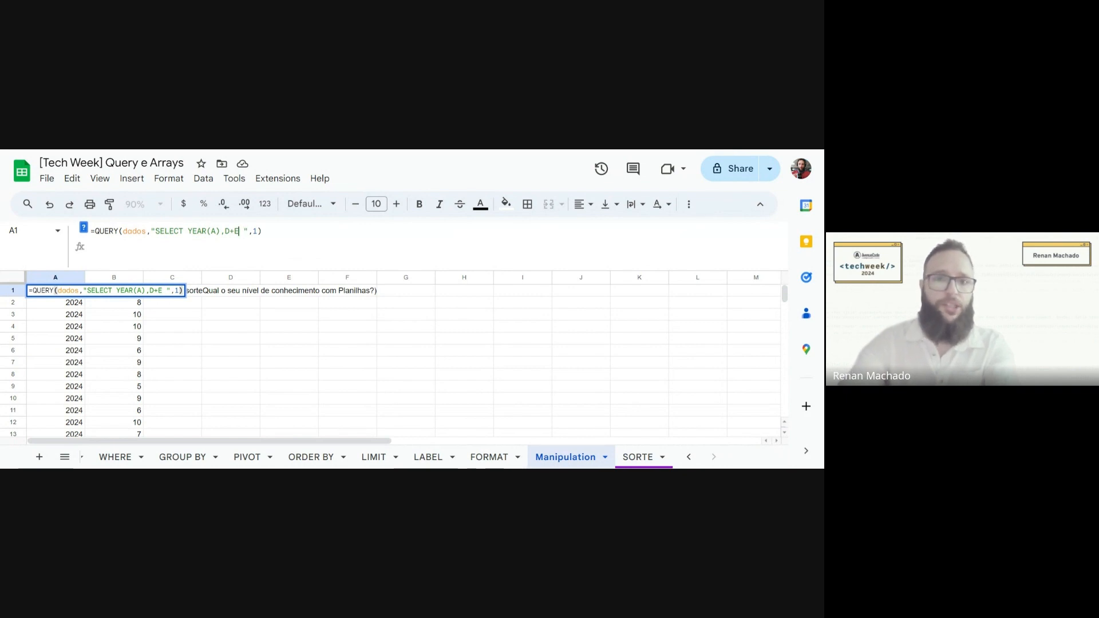
pyautogui.write(',DAY(A)')
pyautogui.press('Return')
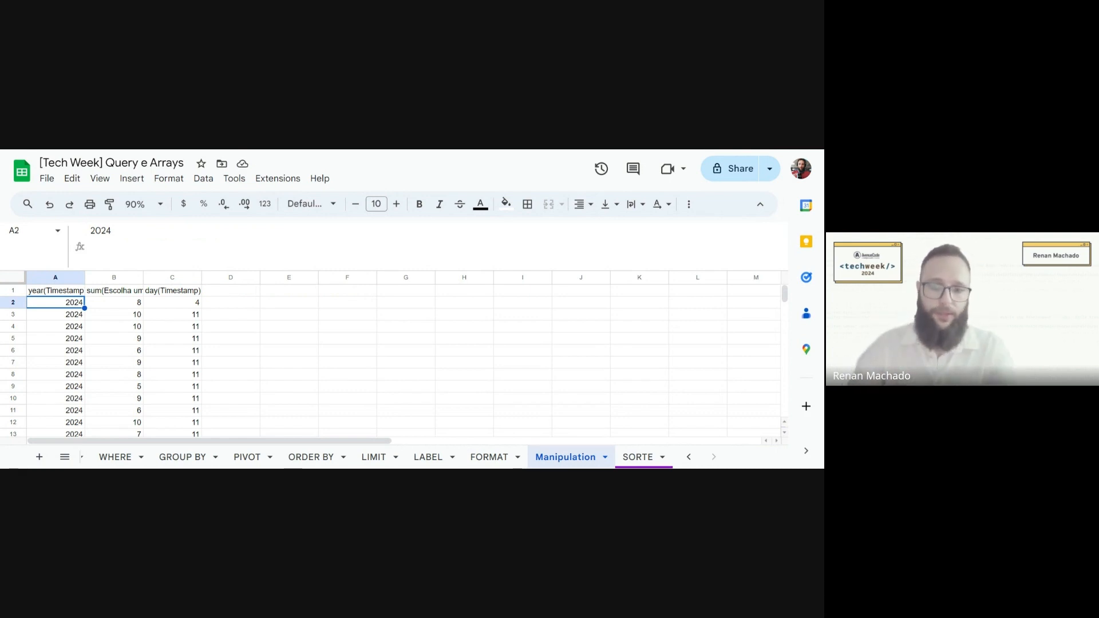
# - Append now() after day(A) in the A1 query, without subtracting column A, and inspect the full value in D2
pyautogui.click(55, 291)
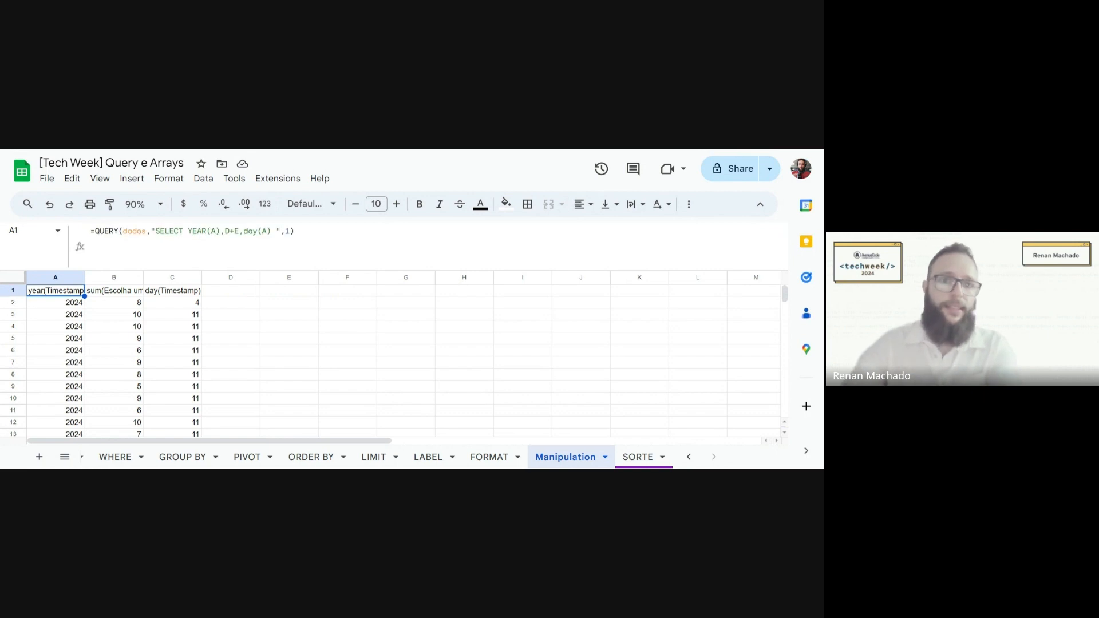
pyautogui.click(273, 231)
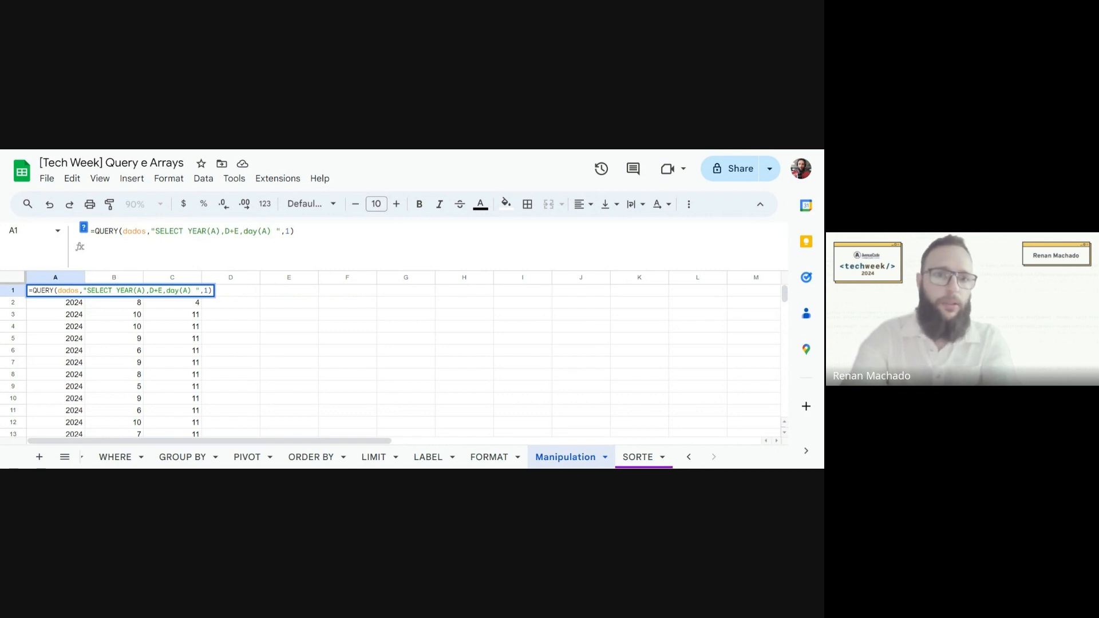
pyautogui.write(',now()')
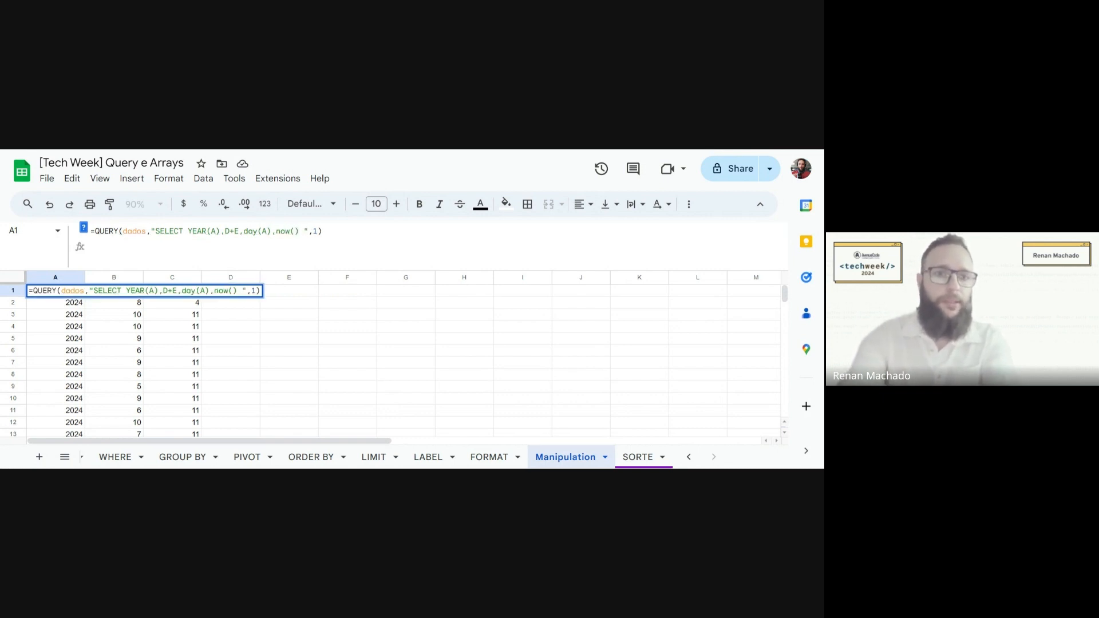
pyautogui.write('-A')
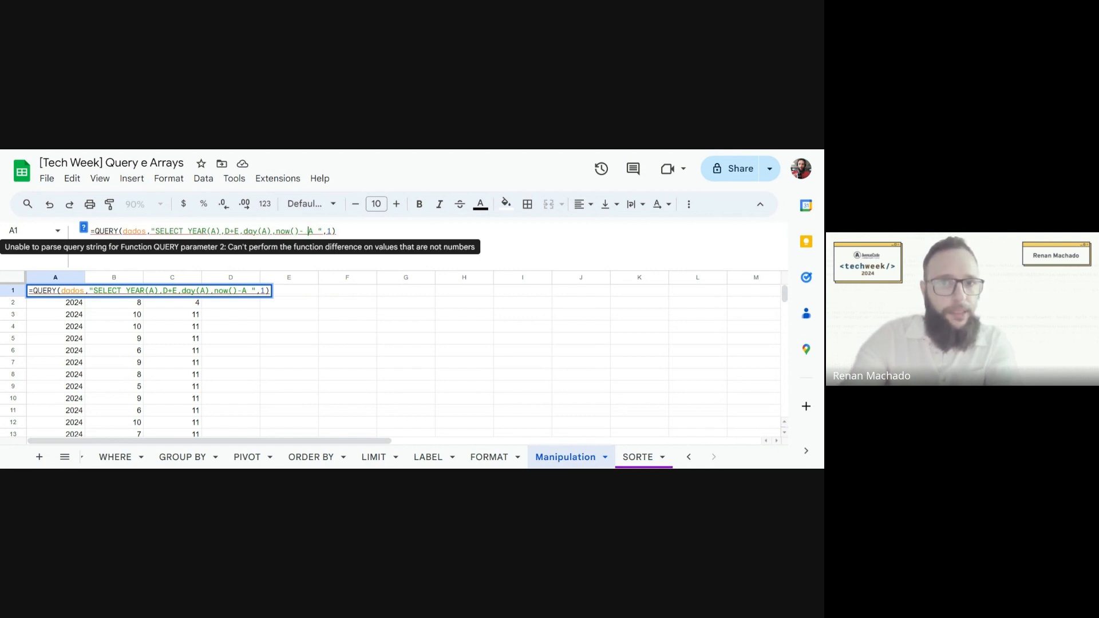
pyautogui.press('BackSpace')
pyautogui.press('BackSpace')
pyautogui.press('BackSpace')
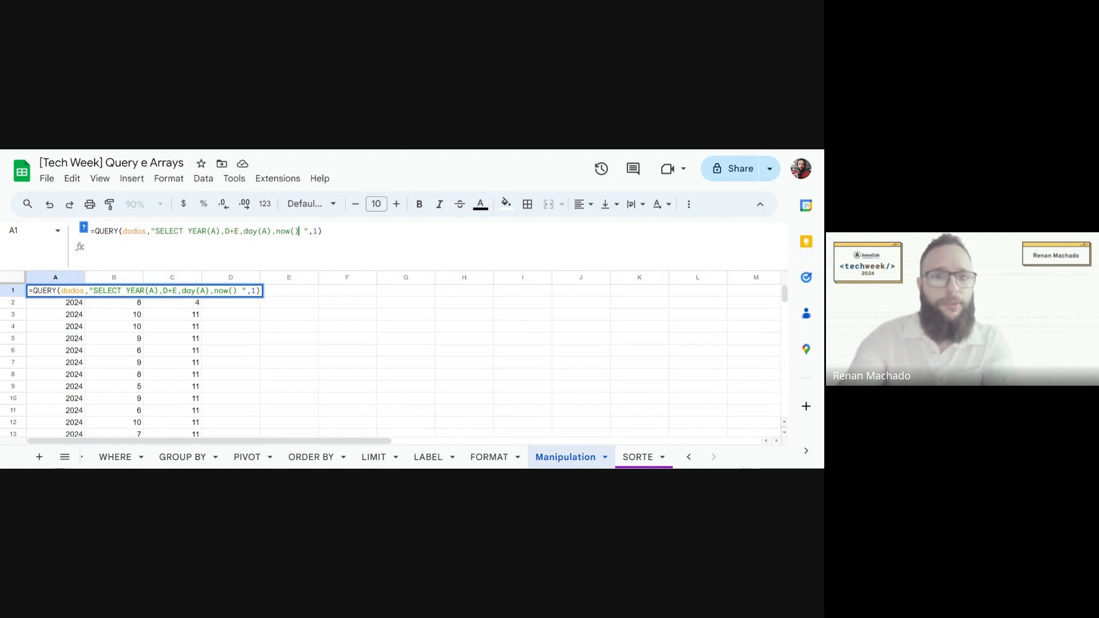
pyautogui.press('Return')
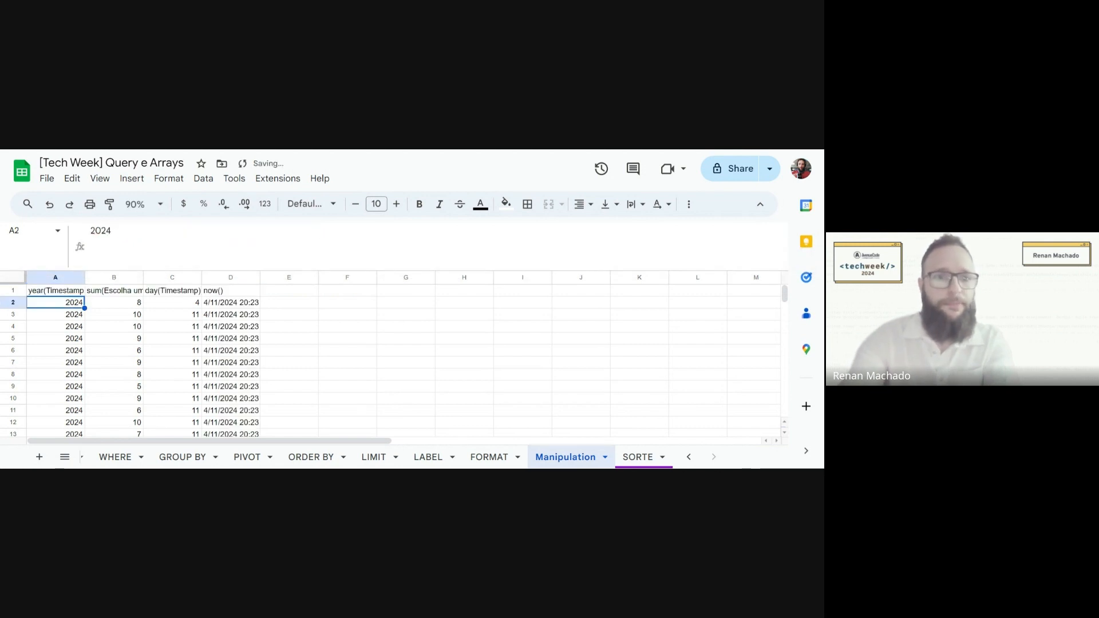
pyautogui.click(227, 304)
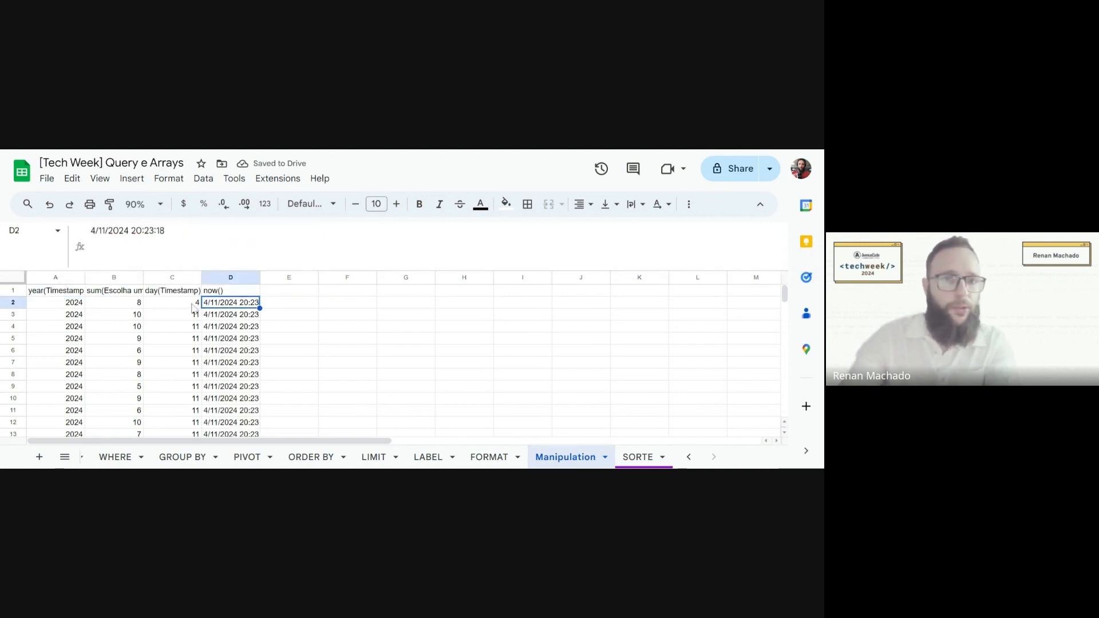
# - Try to add now() - A as a further column of the A1 query and read the cell's error details
pyautogui.click(64, 291)
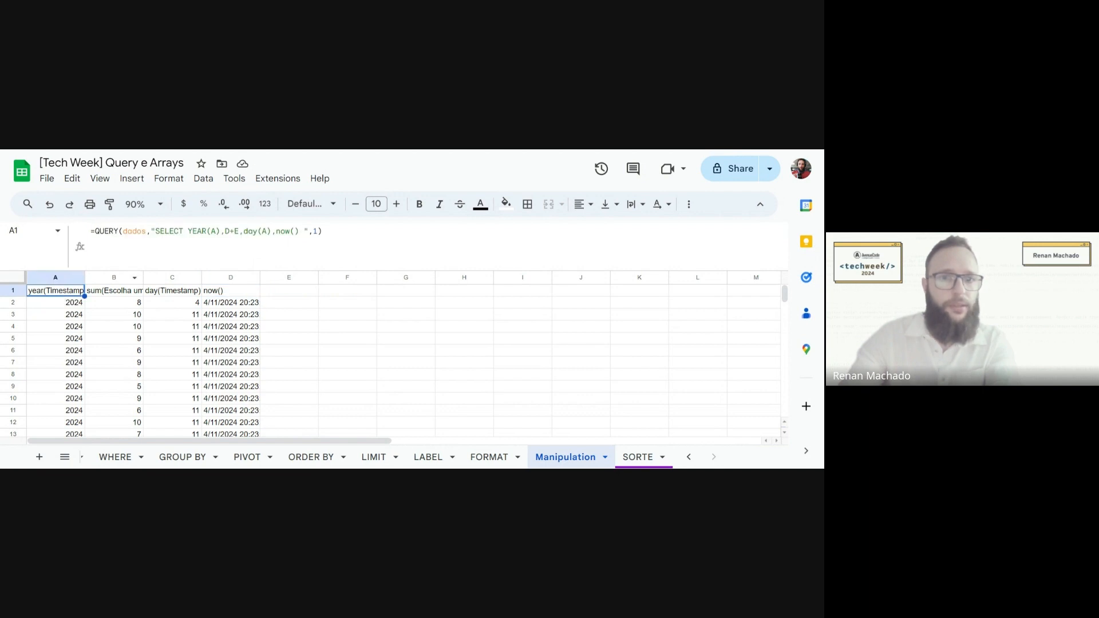
pyautogui.click(298, 231)
pyautogui.write(', now')
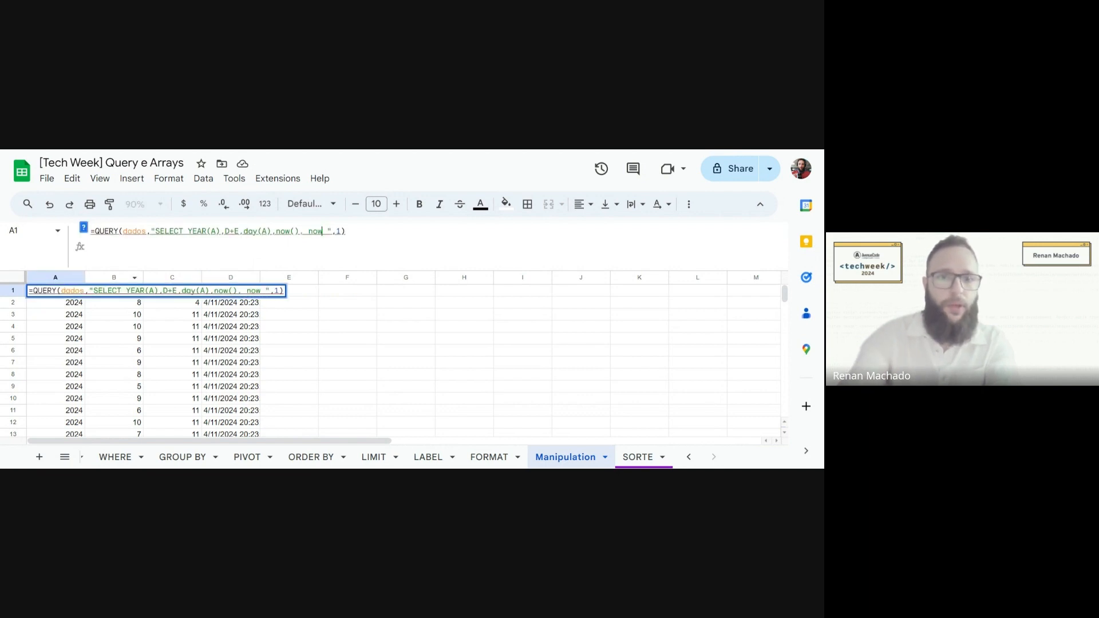
pyautogui.write('() - A')
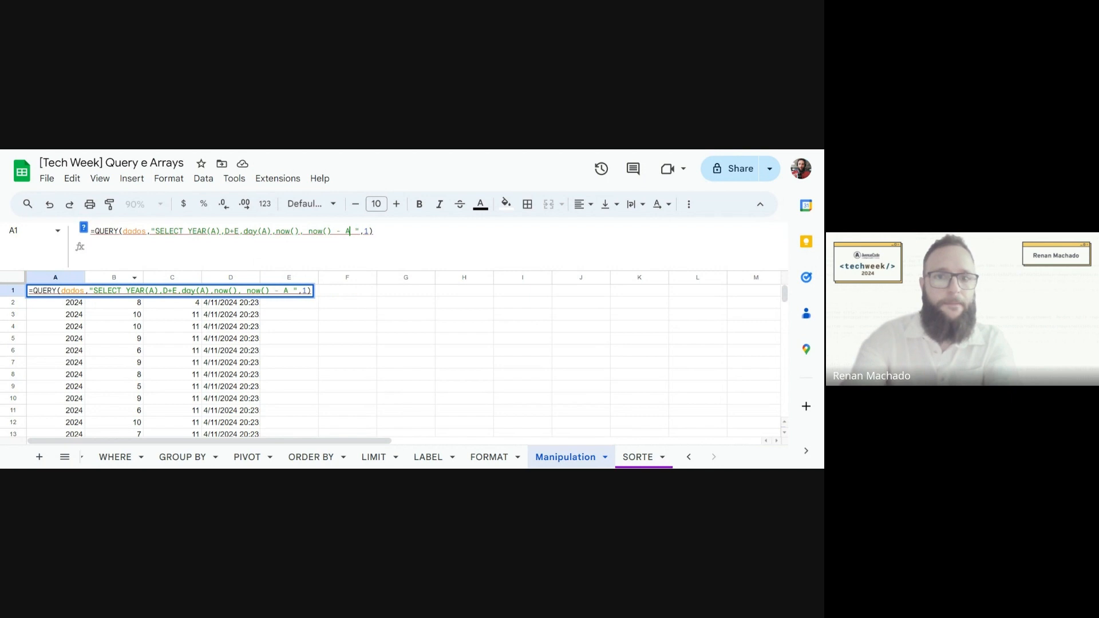
pyautogui.press('Return')
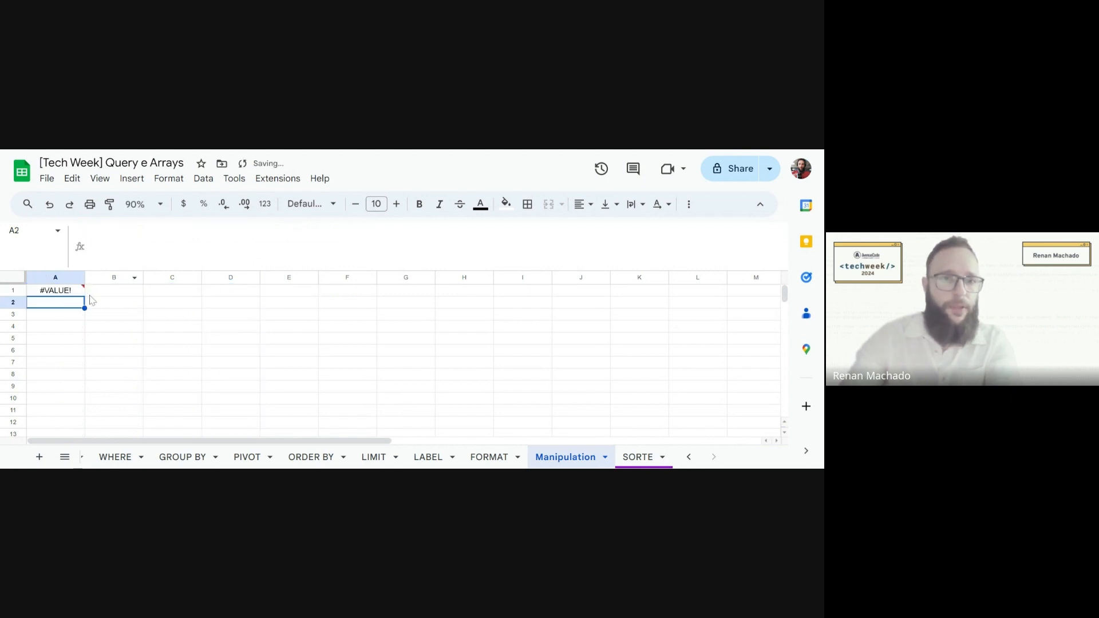
pyautogui.moveTo(75, 296)
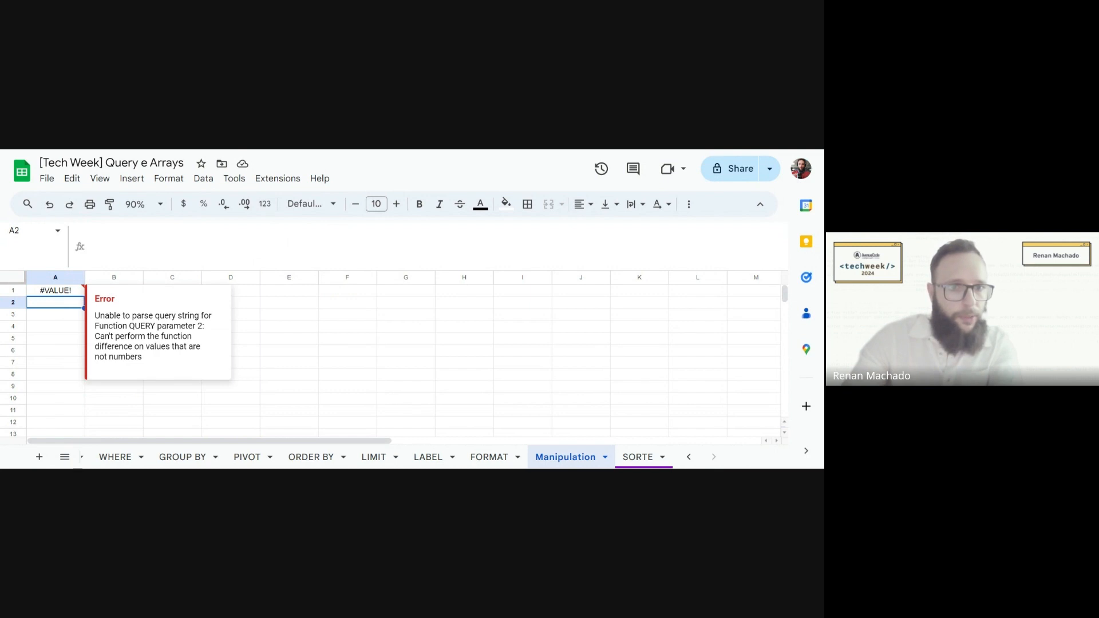
# - Add the clause WHERE A is not null after now() - A in the A1 query and read the cell's error details
pyautogui.click(75, 294)
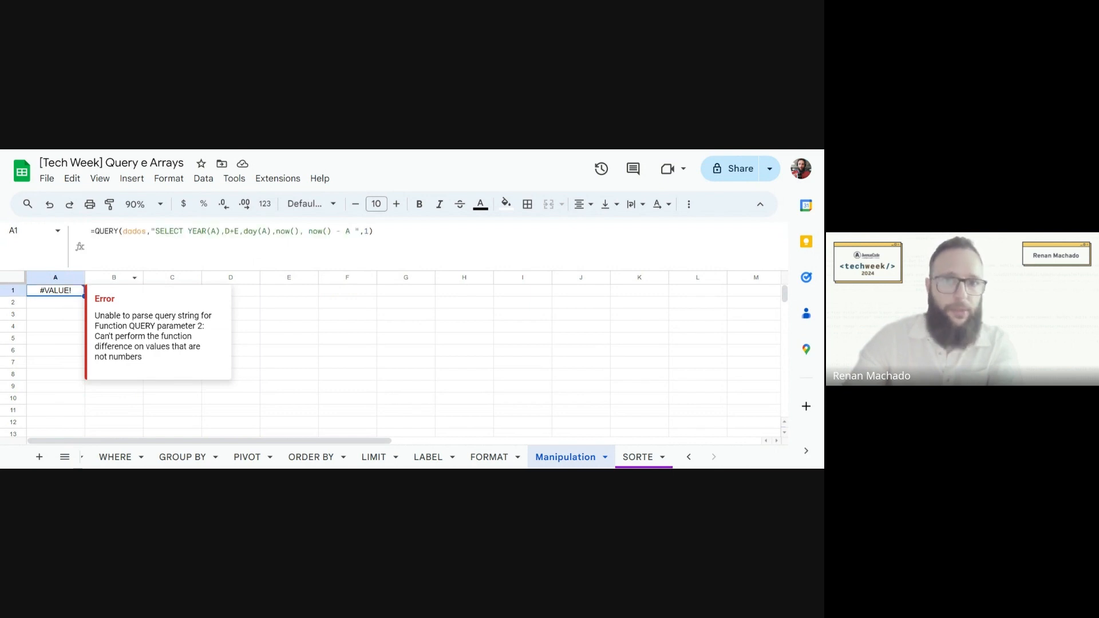
pyautogui.click(350, 231)
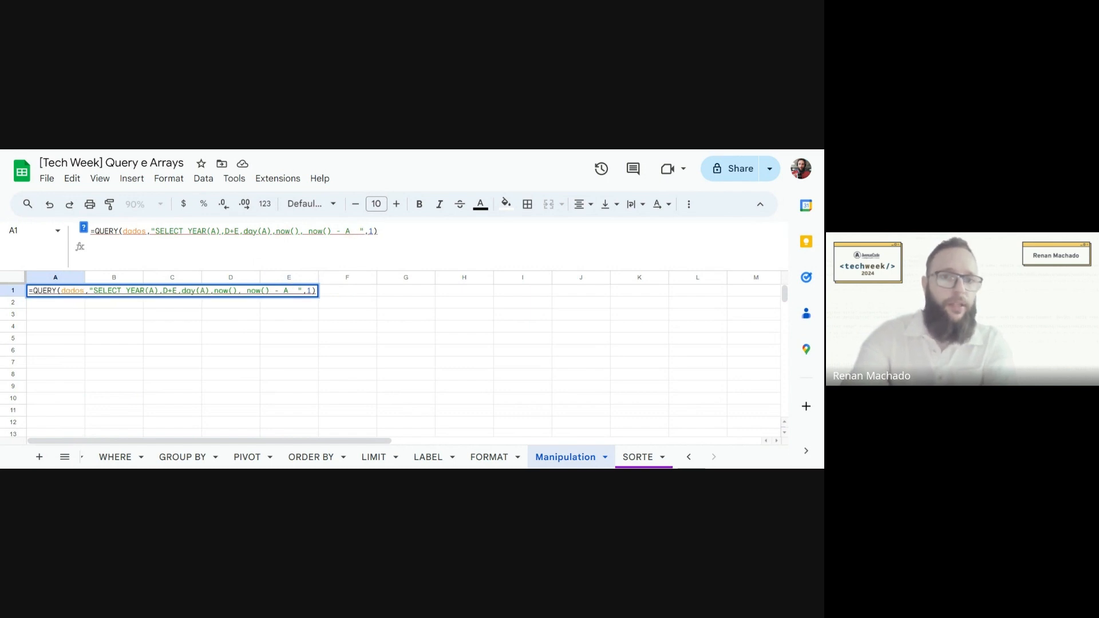
pyautogui.write('WHERE A is not n')
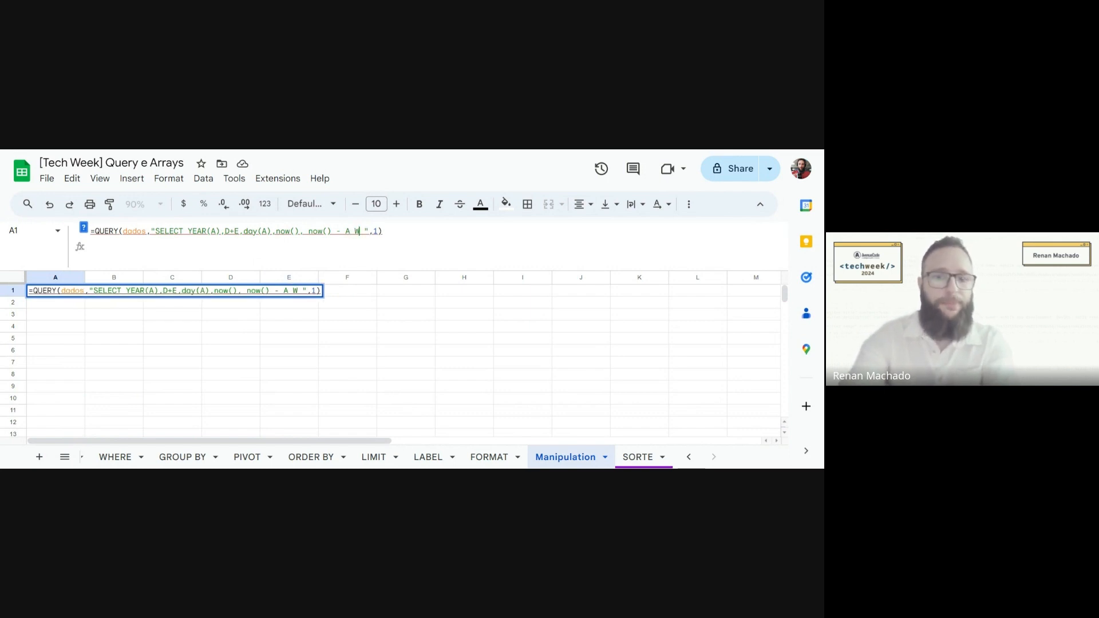
pyautogui.write('ull')
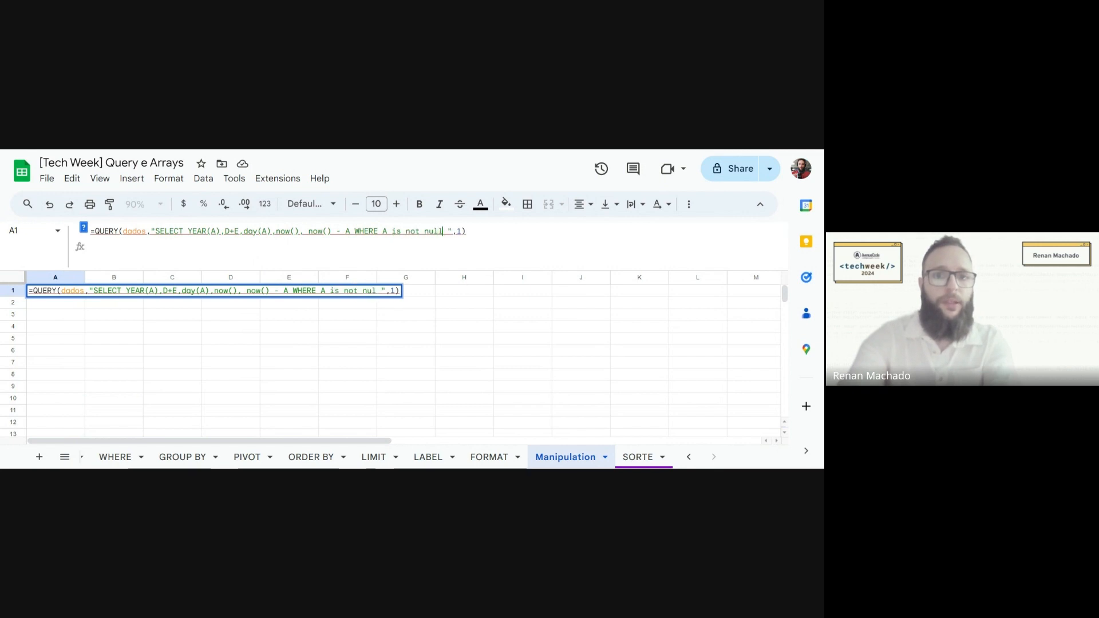
pyautogui.hotkey('shift', 'Left')
pyautogui.hotkey('shift', 'Left')
pyautogui.hotkey('shift', 'Left')
pyautogui.hotkey('shift', 'Left')
pyautogui.hotkey('shift', 'Left')
pyautogui.hotkey('shift', 'Left')
pyautogui.hotkey('shift', 'Left')
pyautogui.hotkey('shift', 'Left')
pyautogui.hotkey('shift', 'Left')
pyautogui.hotkey('shift', 'Left')
pyautogui.hotkey('shift', 'Left')
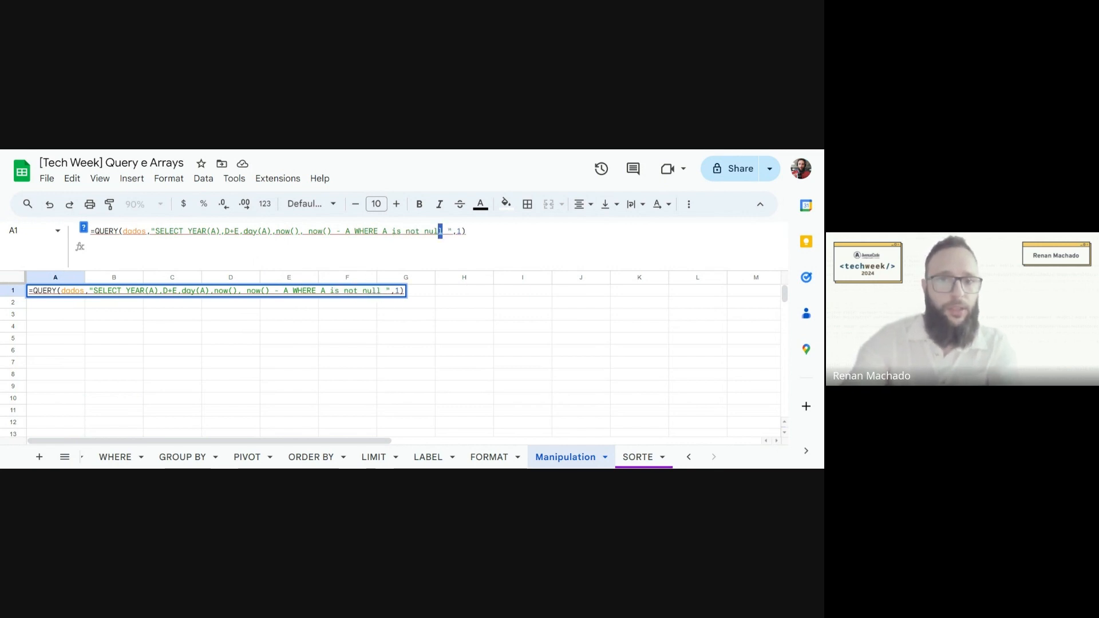
pyautogui.press('Return')
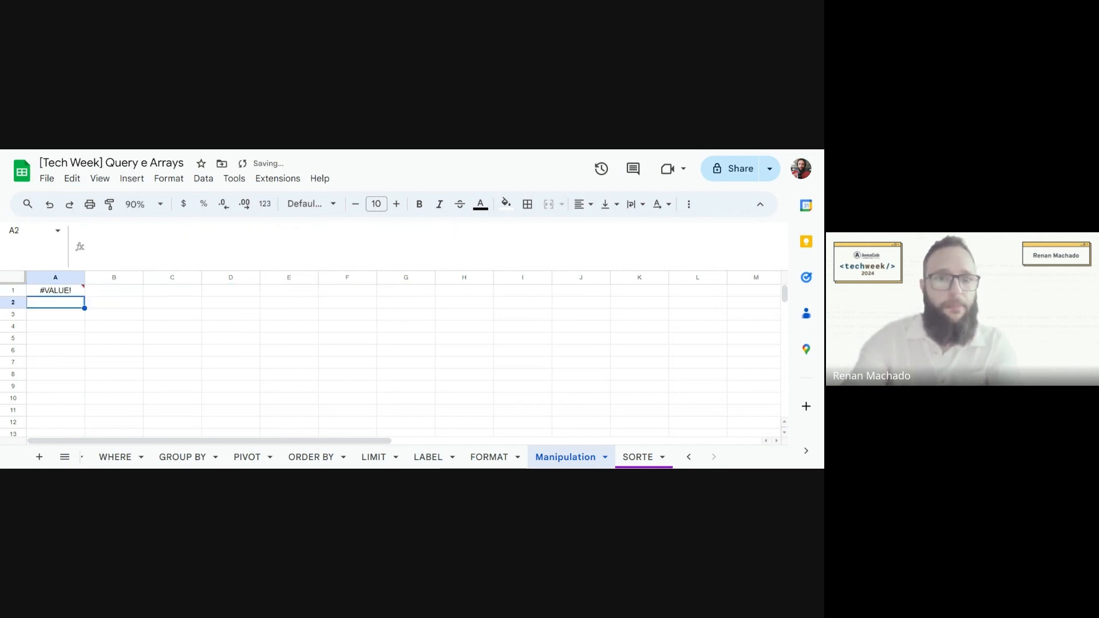
pyautogui.click(56, 291)
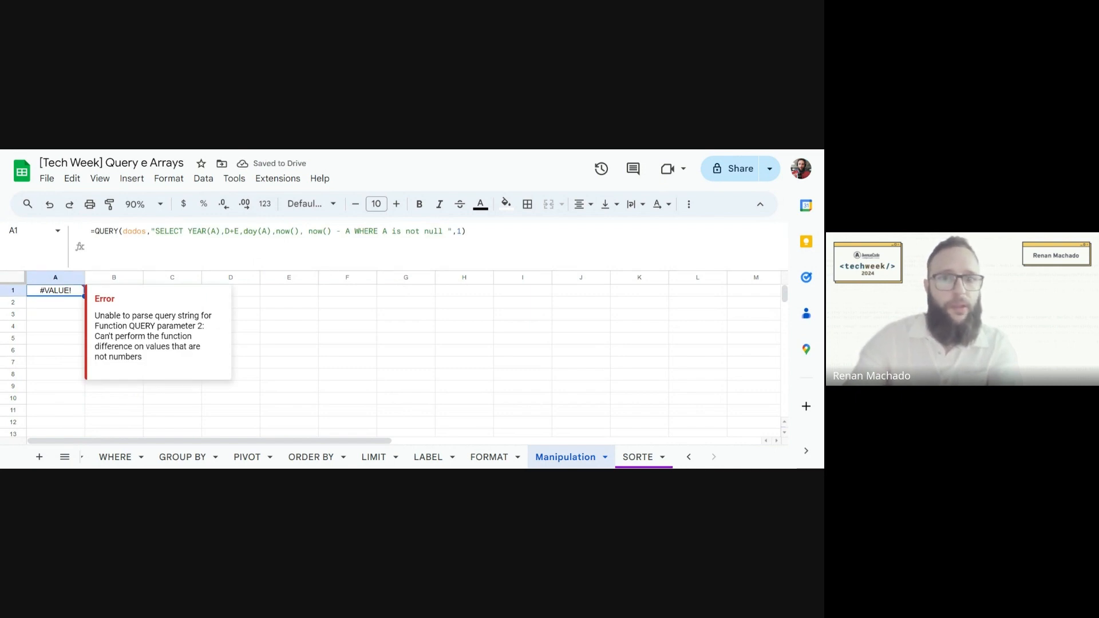
# - Remove the now() - A column from the A1 query, keeping now() directly before WHERE A is not null
pyautogui.press('Return')
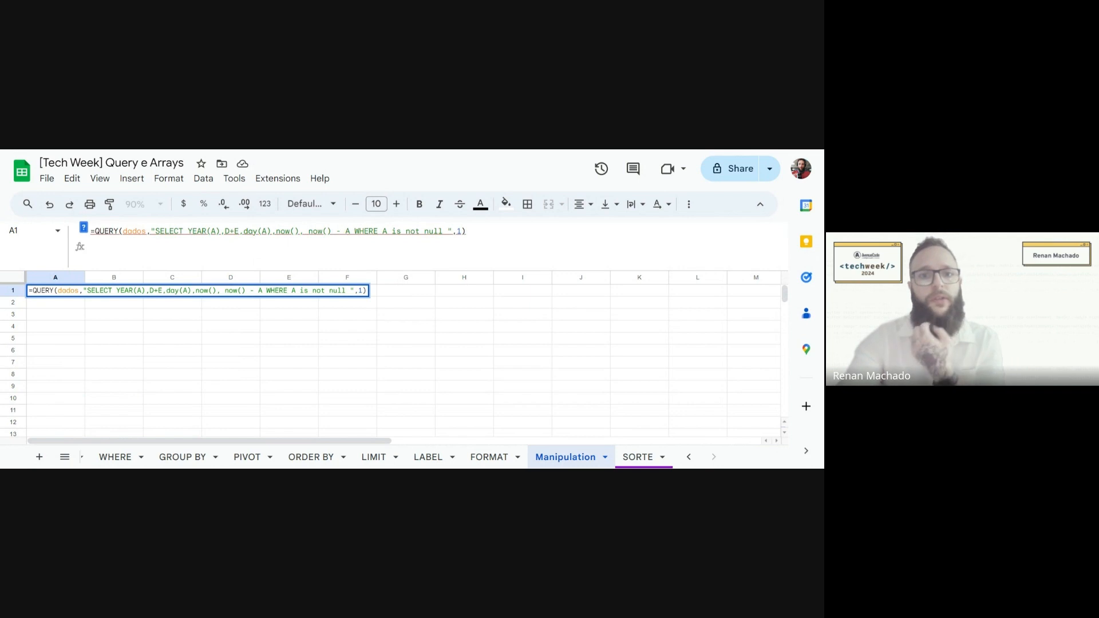
pyautogui.click(347, 231)
pyautogui.press('BackSpace')
pyautogui.press('BackSpace')
pyautogui.press('BackSpace')
pyautogui.press('BackSpace')
pyautogui.press('BackSpace')
pyautogui.press('BackSpace')
pyautogui.press('BackSpace')
pyautogui.press('BackSpace')
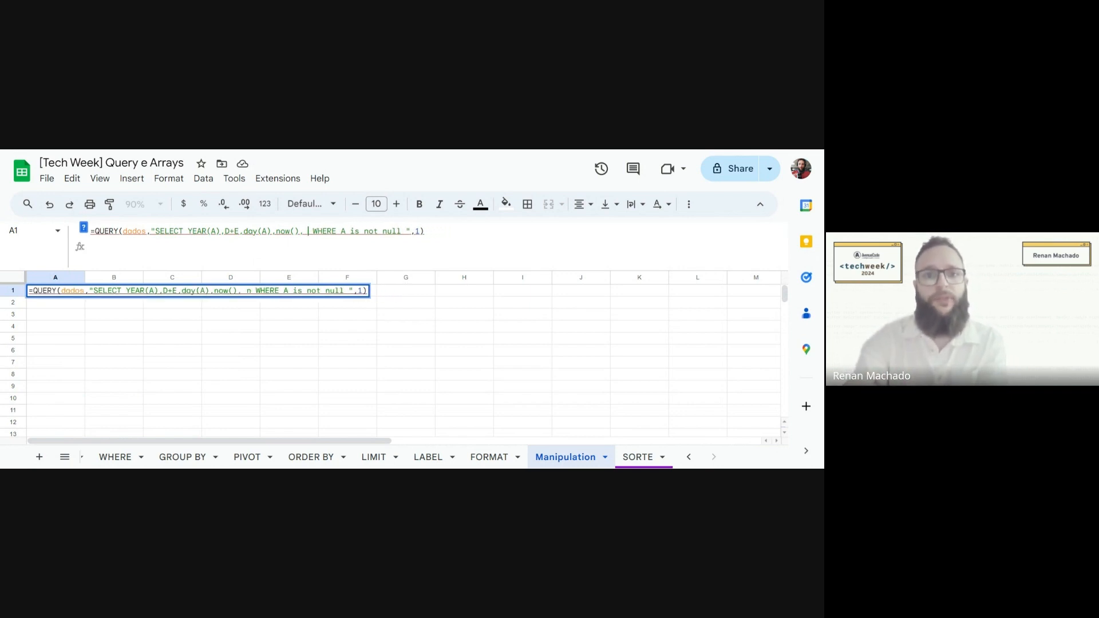
pyautogui.press('BackSpace')
pyautogui.press('BackSpace')
pyautogui.press('Return')
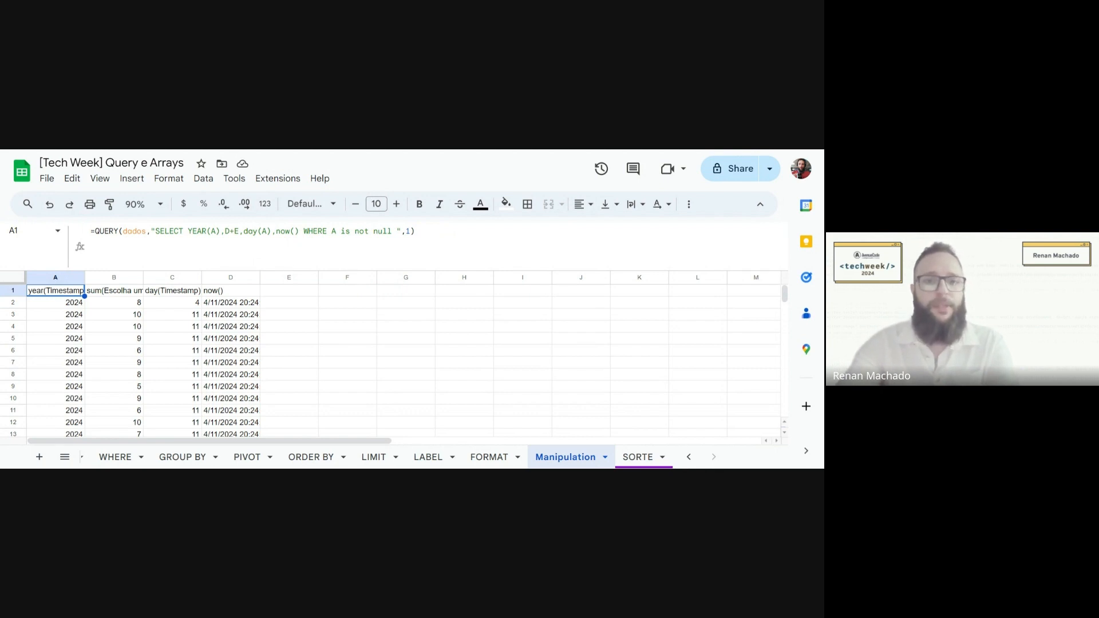
pyautogui.click(298, 231)
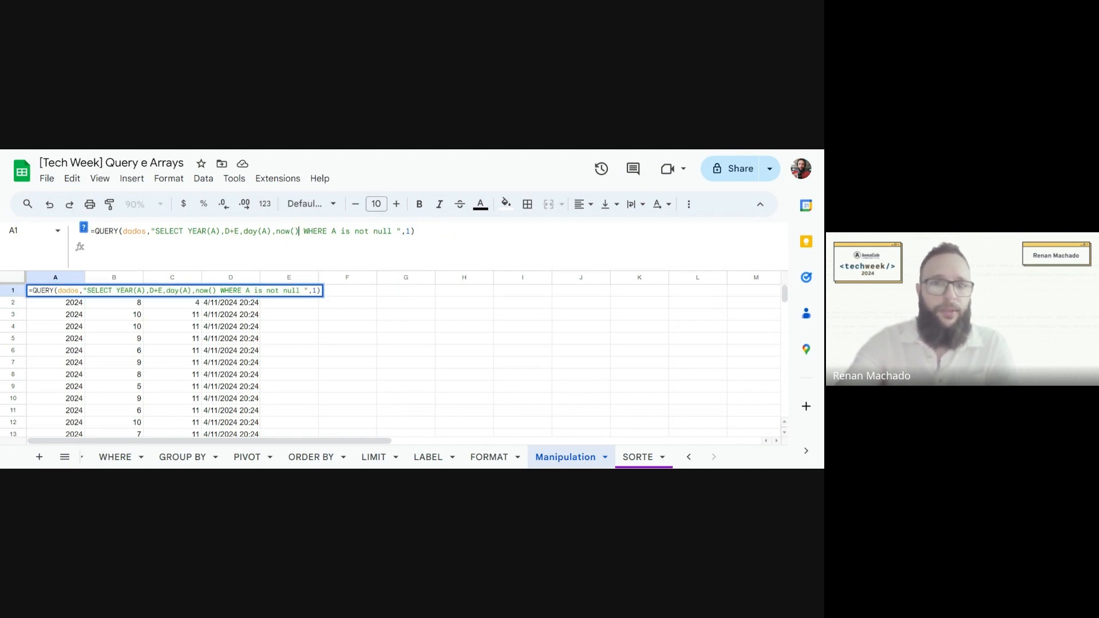
pyautogui.click(392, 232)
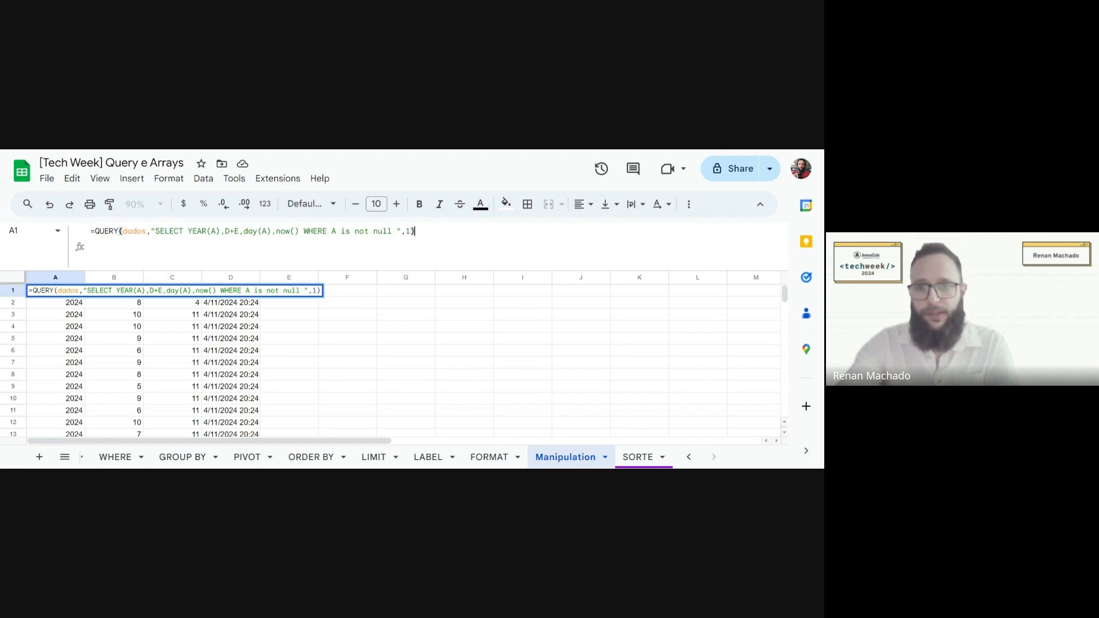
pyautogui.press('Return')
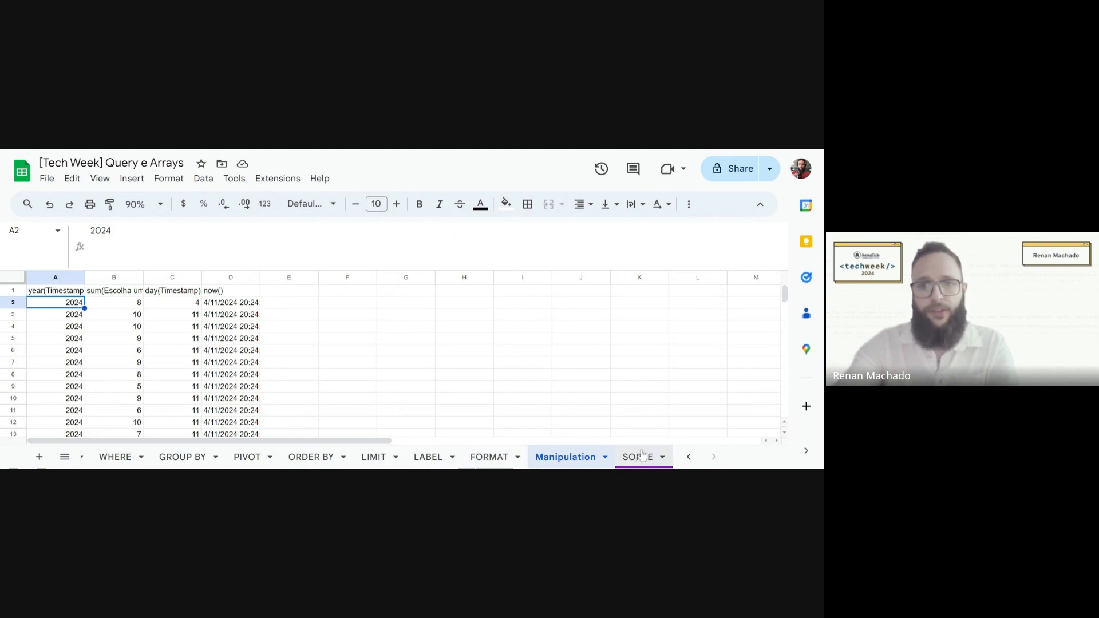
# - Review the PIVOT and ORDER BY sheets and the documentation links in column O of the Tech_Week sheet
pyautogui.click(692, 456)
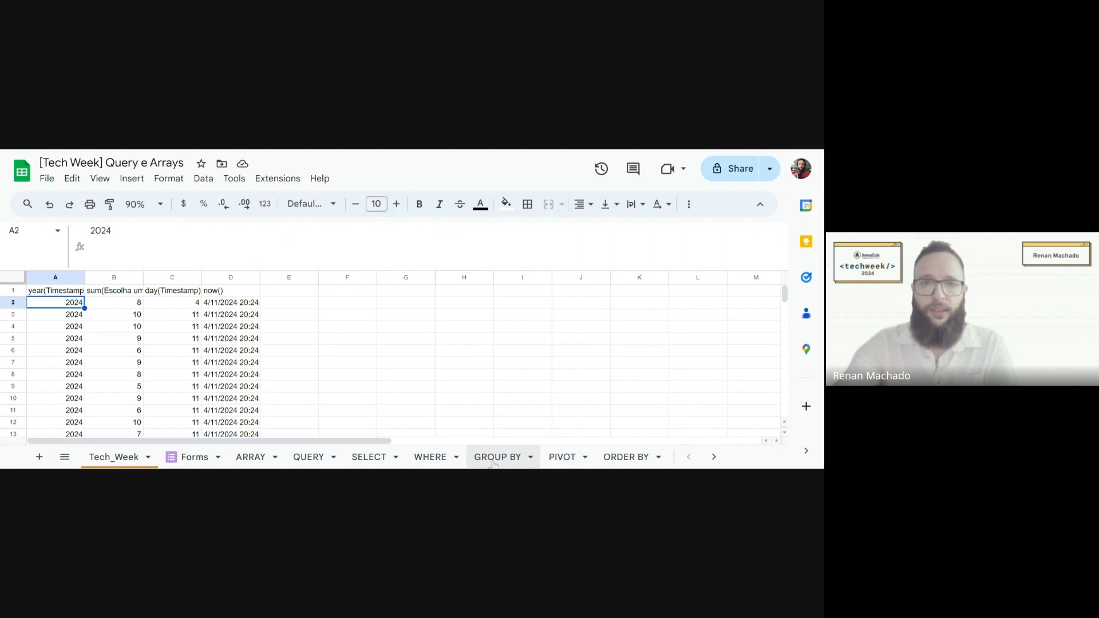
pyautogui.click(564, 457)
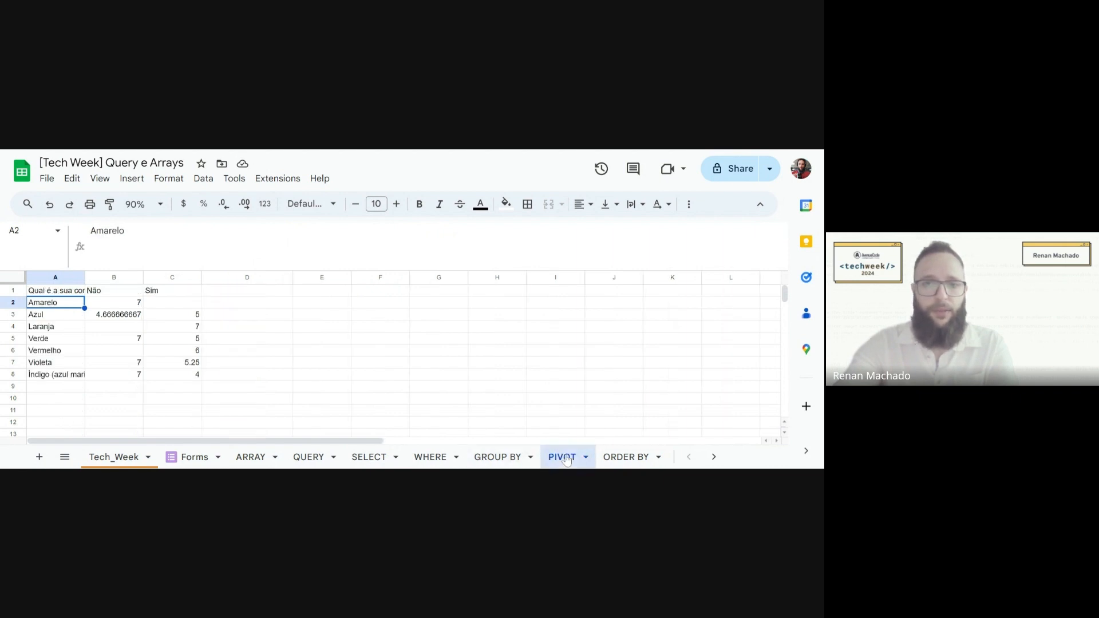
pyautogui.click(615, 458)
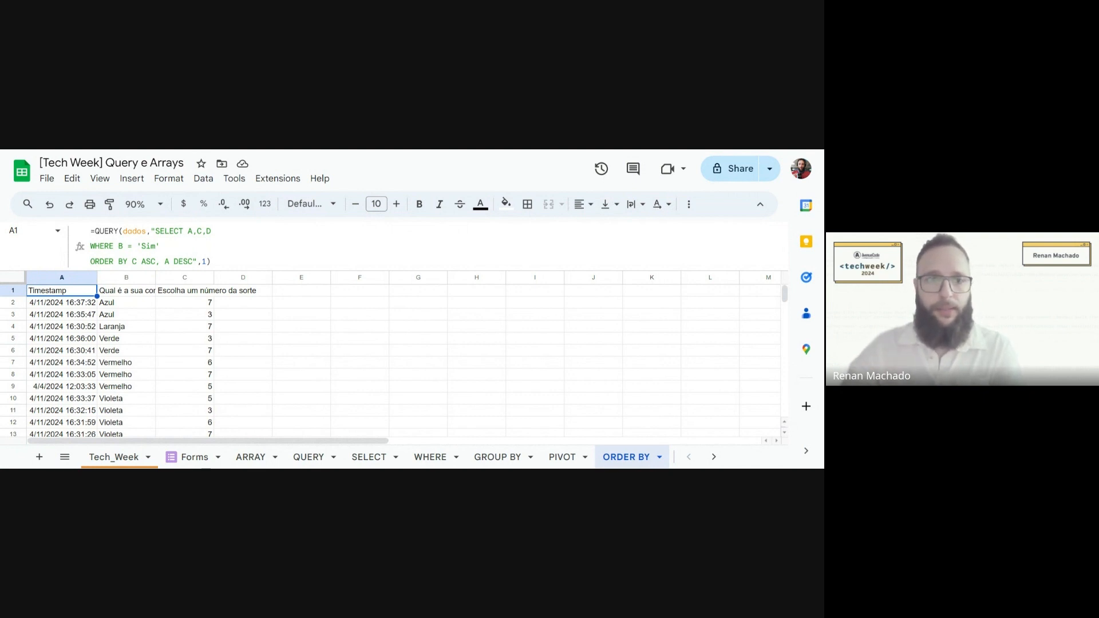
pyautogui.click(115, 457)
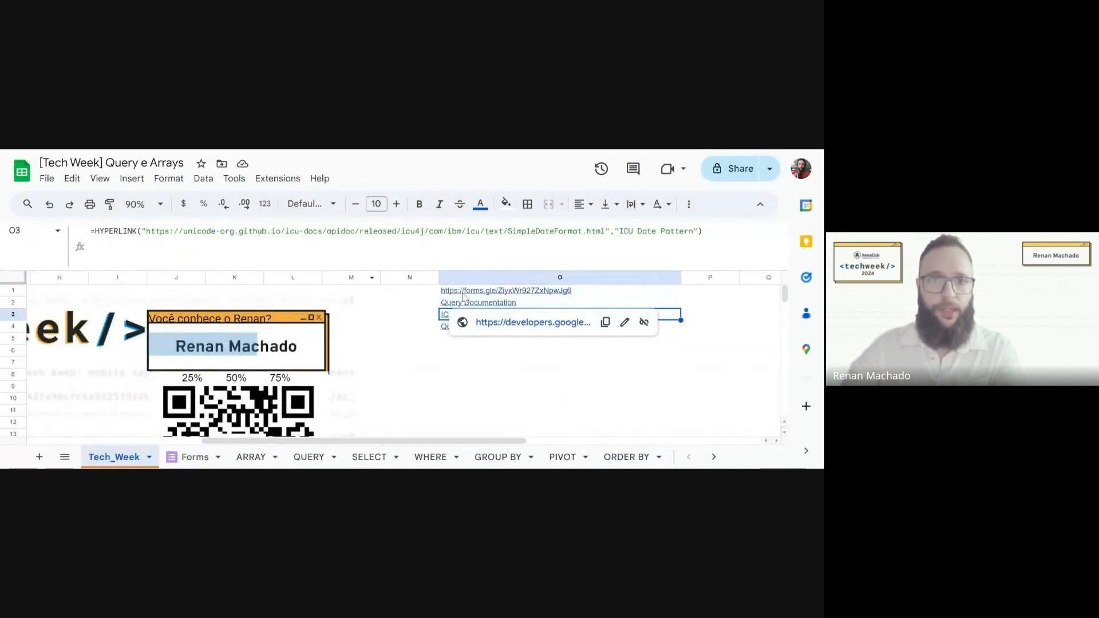
pyautogui.click(503, 385)
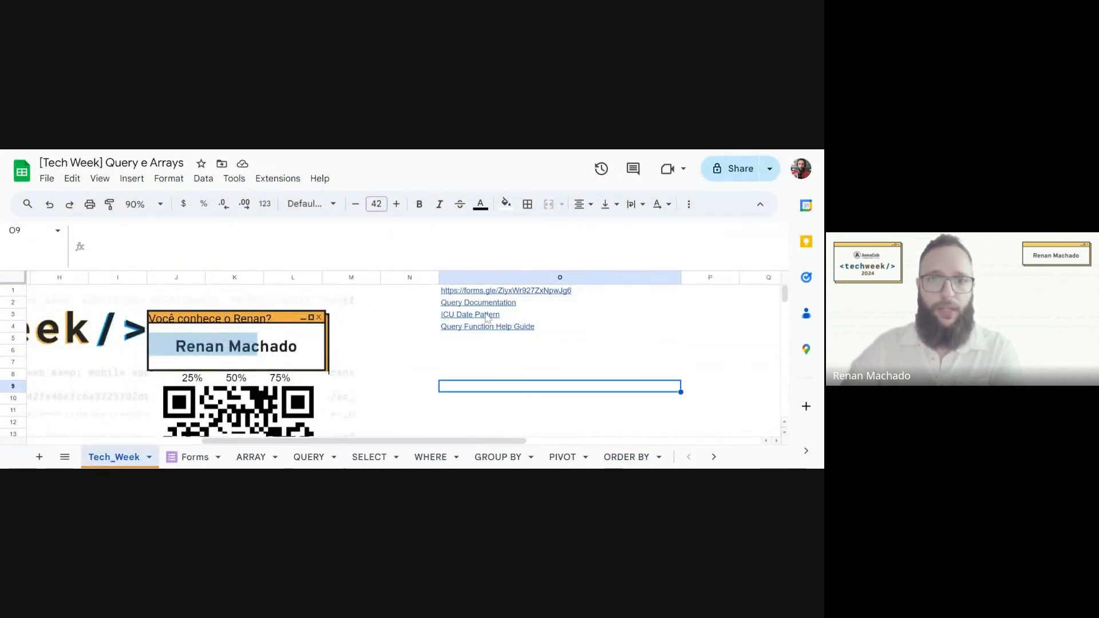
pyautogui.click(389, 349)
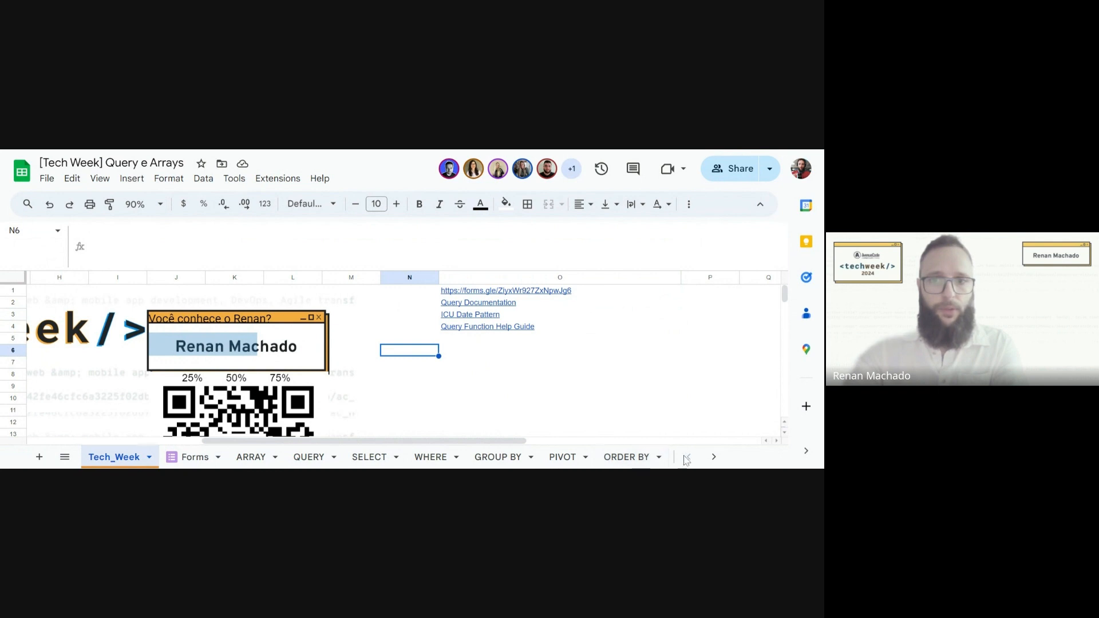
# - Add a new blank sheet directly after the Manipulation sheet
pyautogui.click(709, 456)
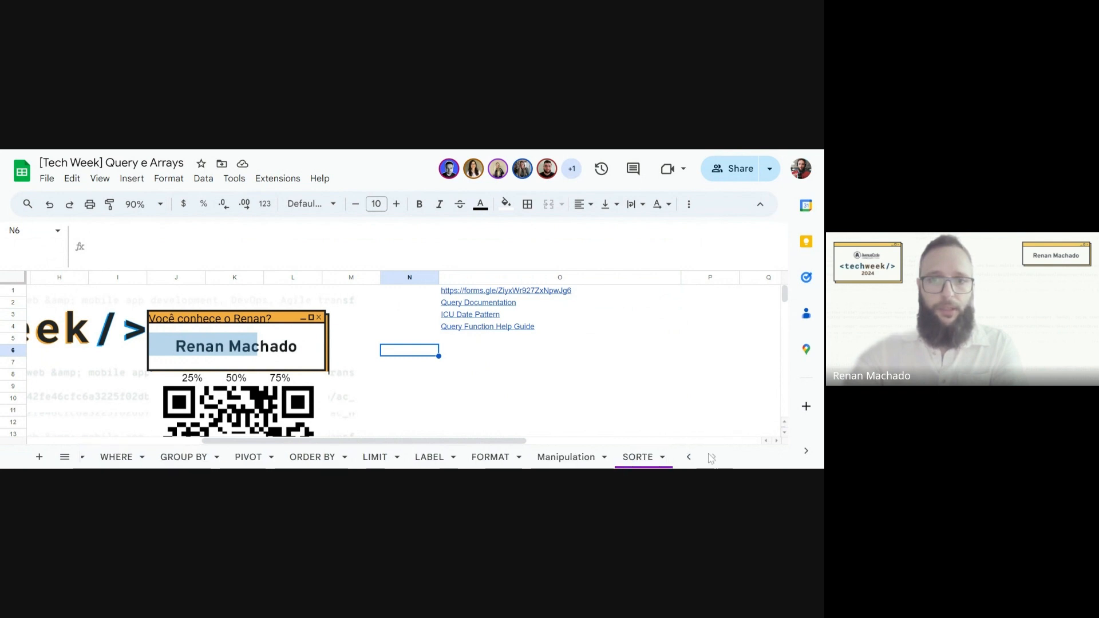
pyautogui.click(575, 457)
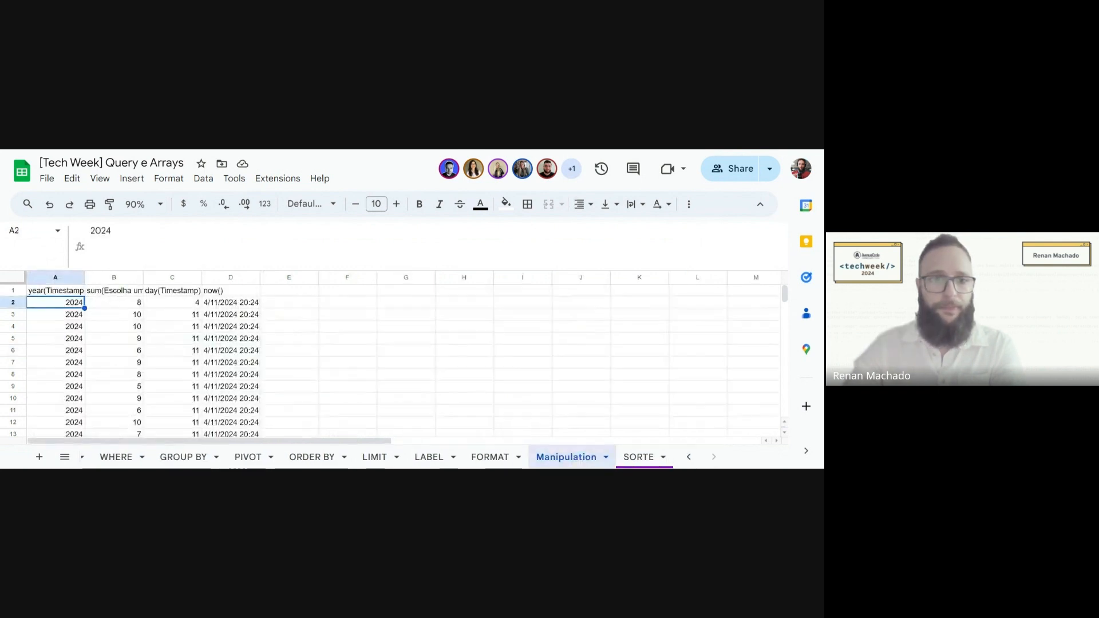
pyautogui.click(40, 456)
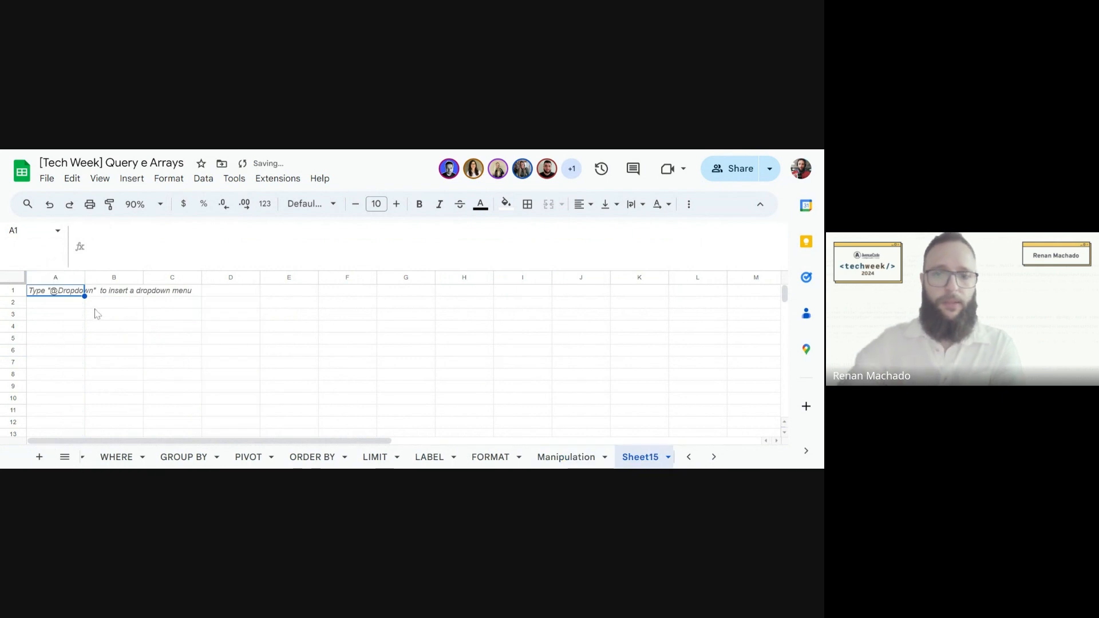
# - Enter =QUERY(dados,"SELECT B,C,D",0) in cell A1 of the new sheet
pyautogui.write('=QUERY(')
pyautogui.press('Tab')
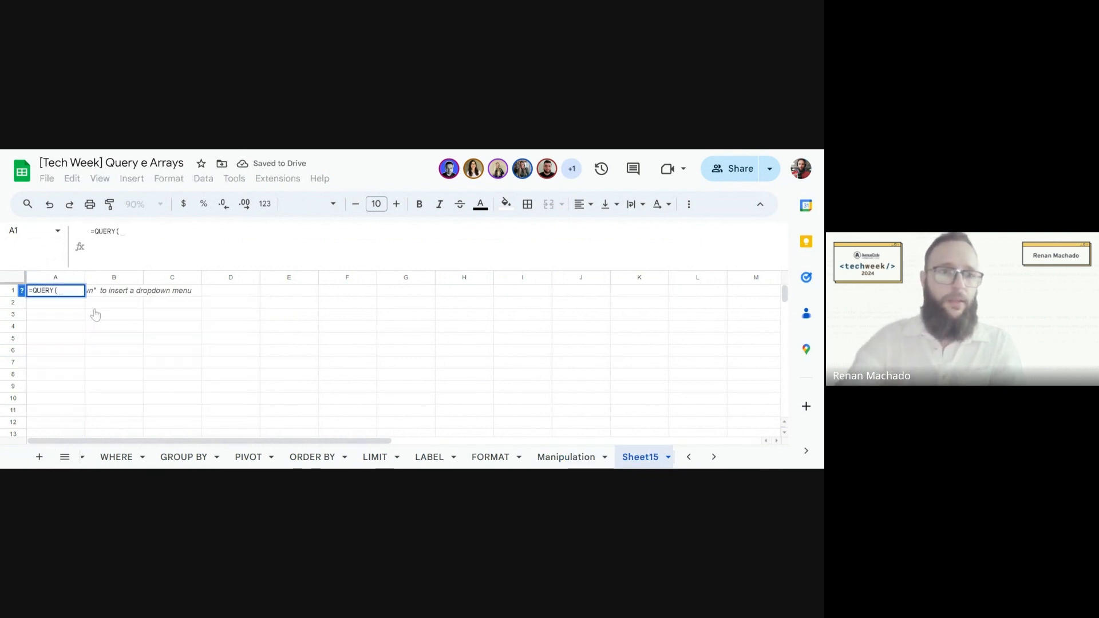
pyautogui.write('dados,"SELEC')
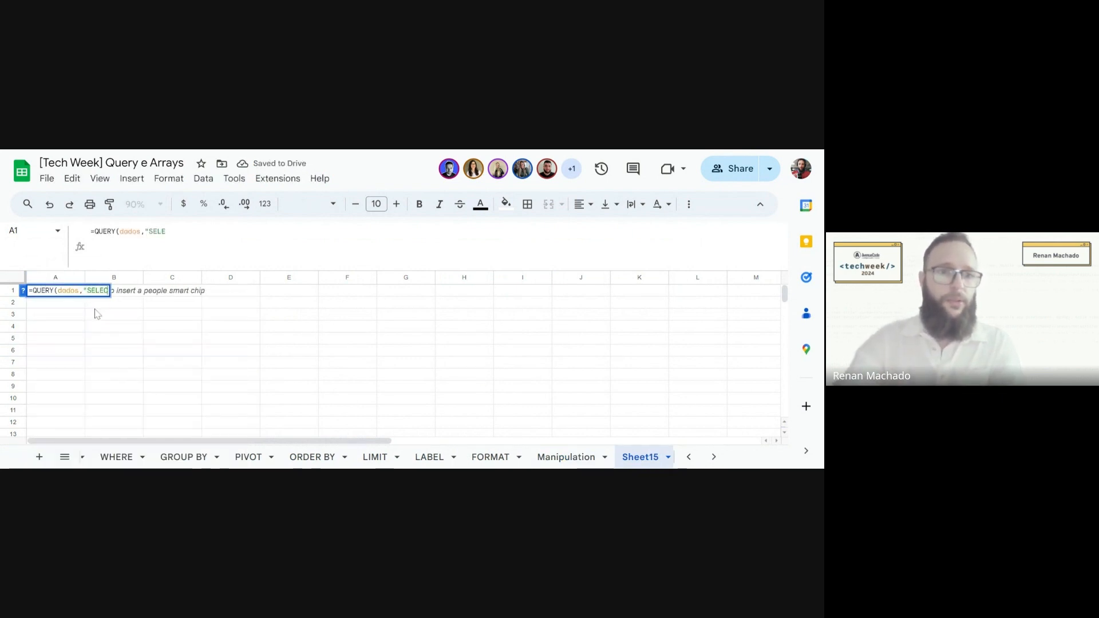
pyautogui.write('T B,C<D')
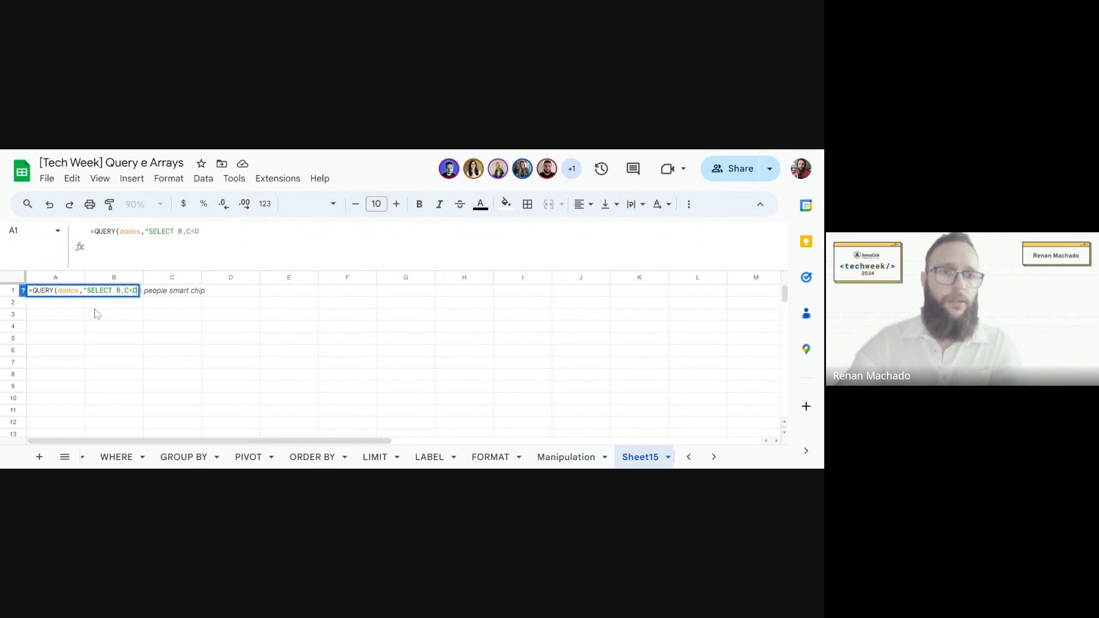
pyautogui.press('BackSpace')
pyautogui.press('BackSpace')
pyautogui.write(',')
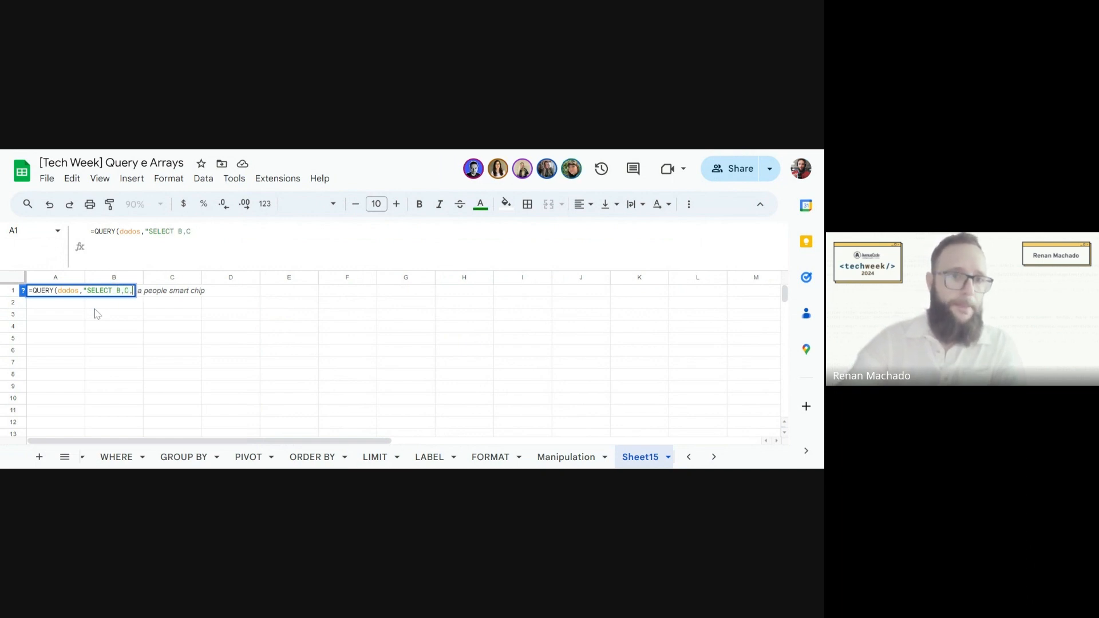
pyautogui.write('D')
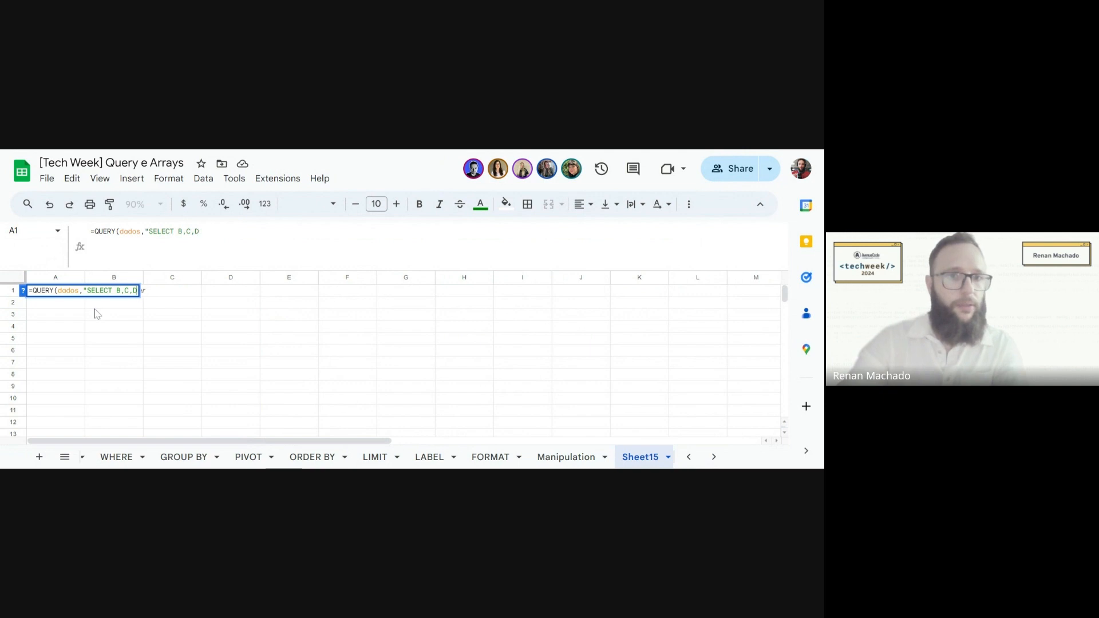
pyautogui.write('",')
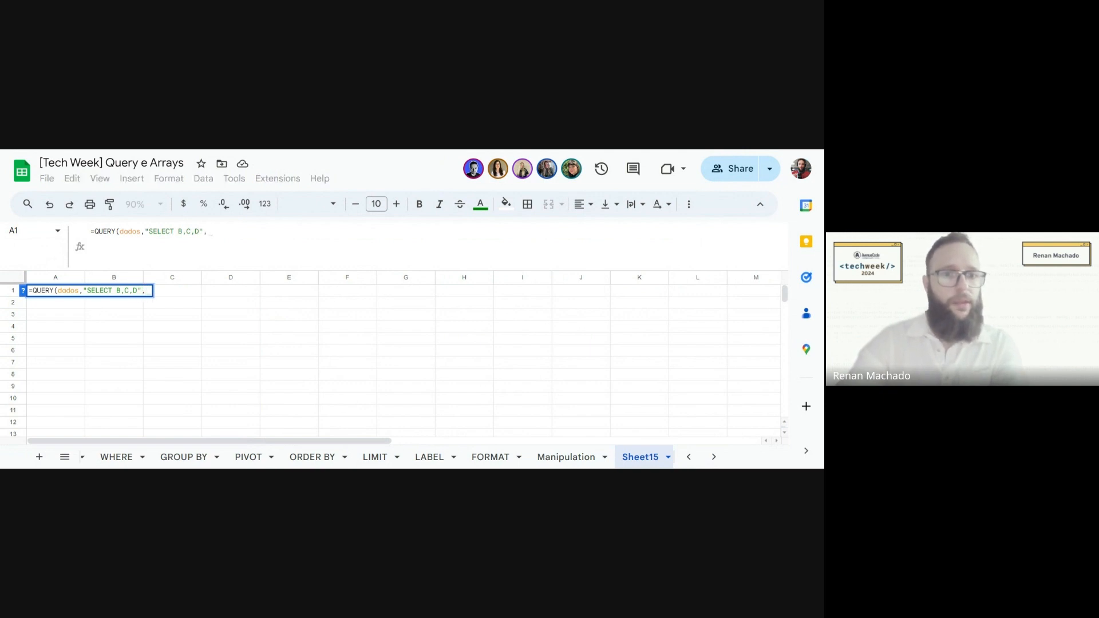
pyautogui.write('0')
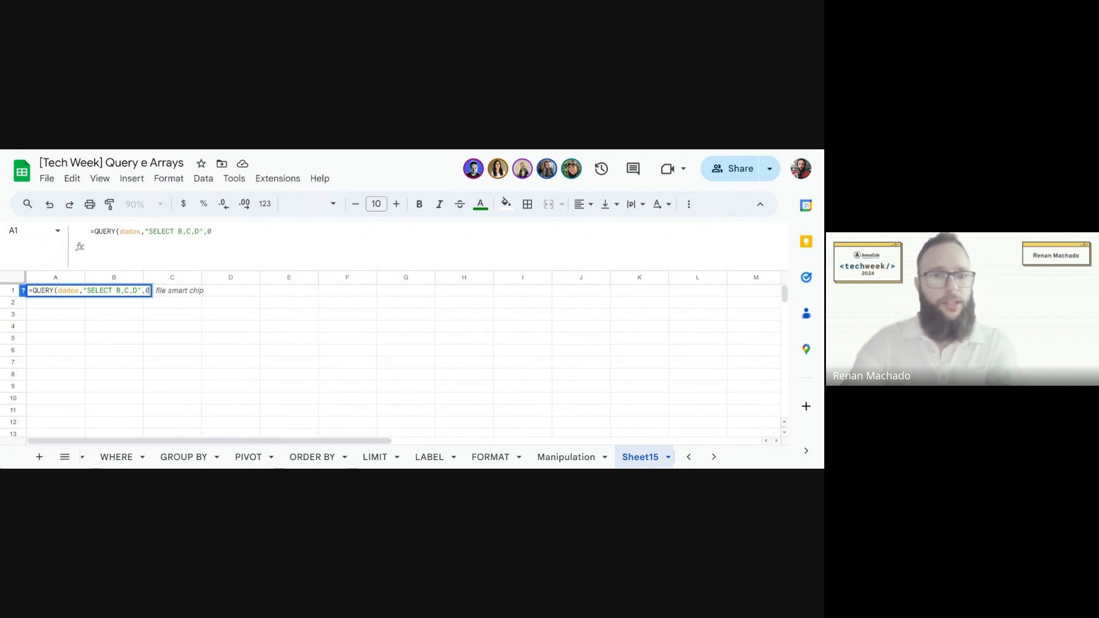
pyautogui.write(')')
pyautogui.press('Return')
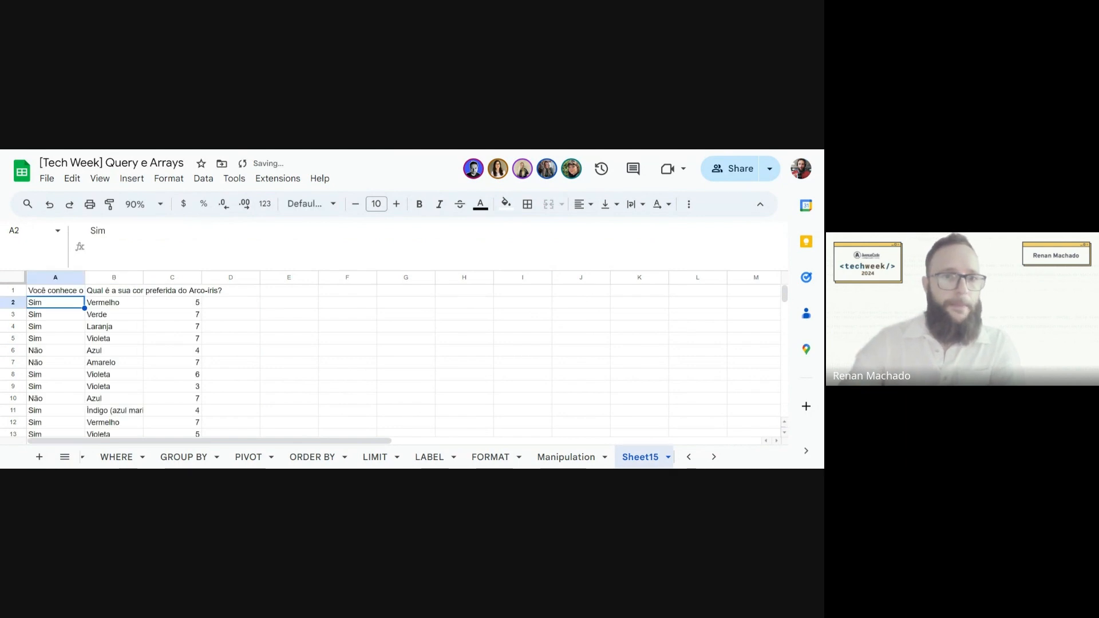
# - Replace the dados source range in the A1 query with Forms!A2:D
pyautogui.press('Up')
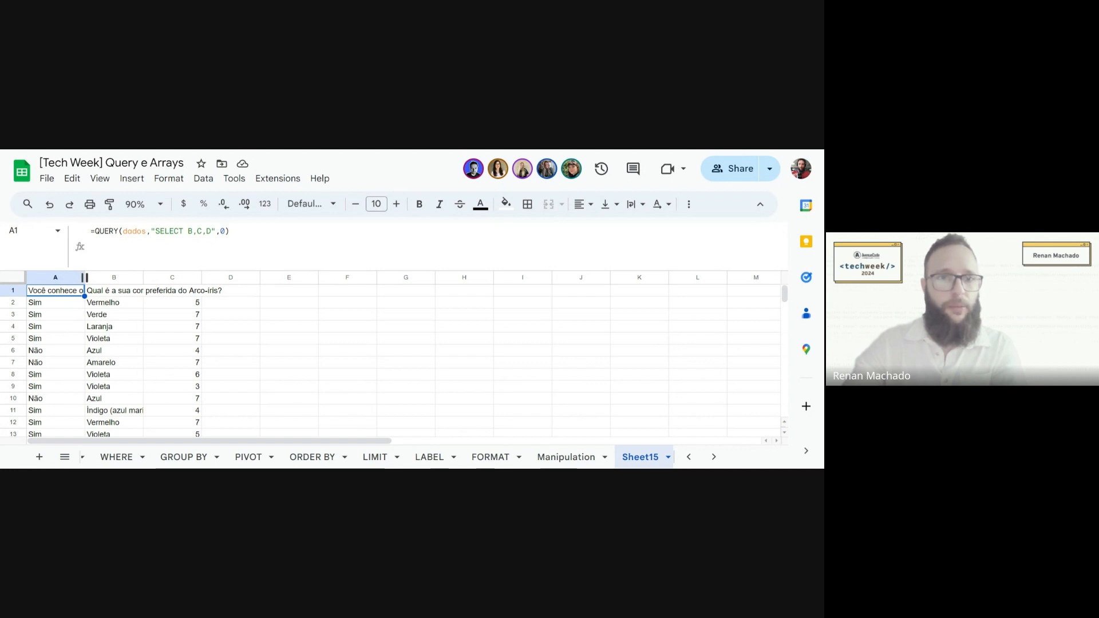
pyautogui.click(150, 231)
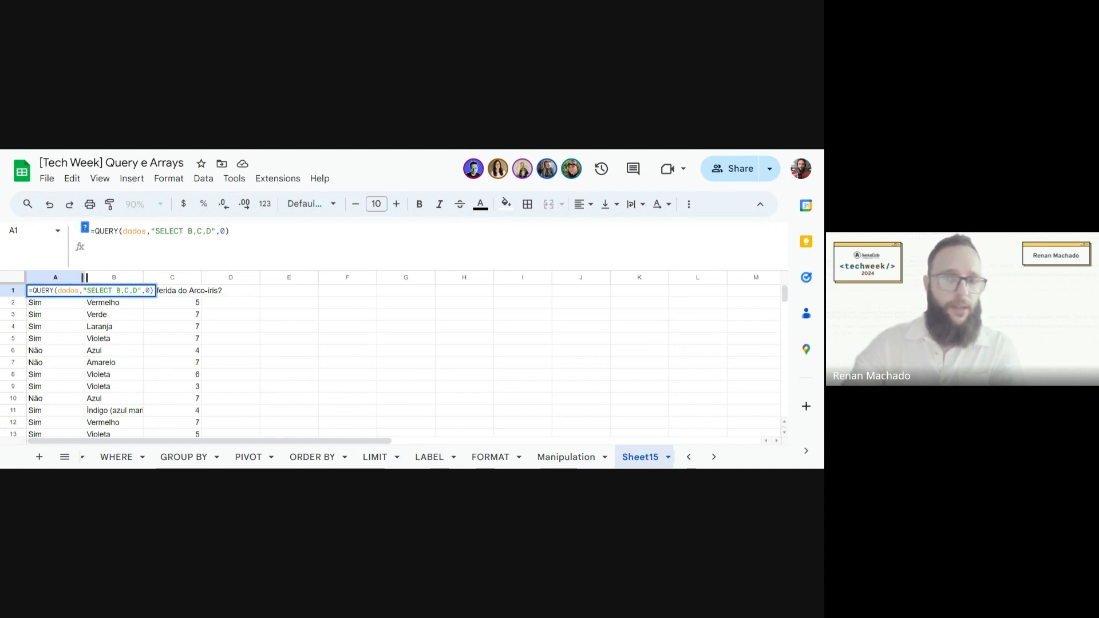
pyautogui.press('BackSpace')
pyautogui.press('BackSpace')
pyautogui.press('BackSpace')
pyautogui.press('BackSpace')
pyautogui.press('BackSpace')
pyautogui.write('Forms')
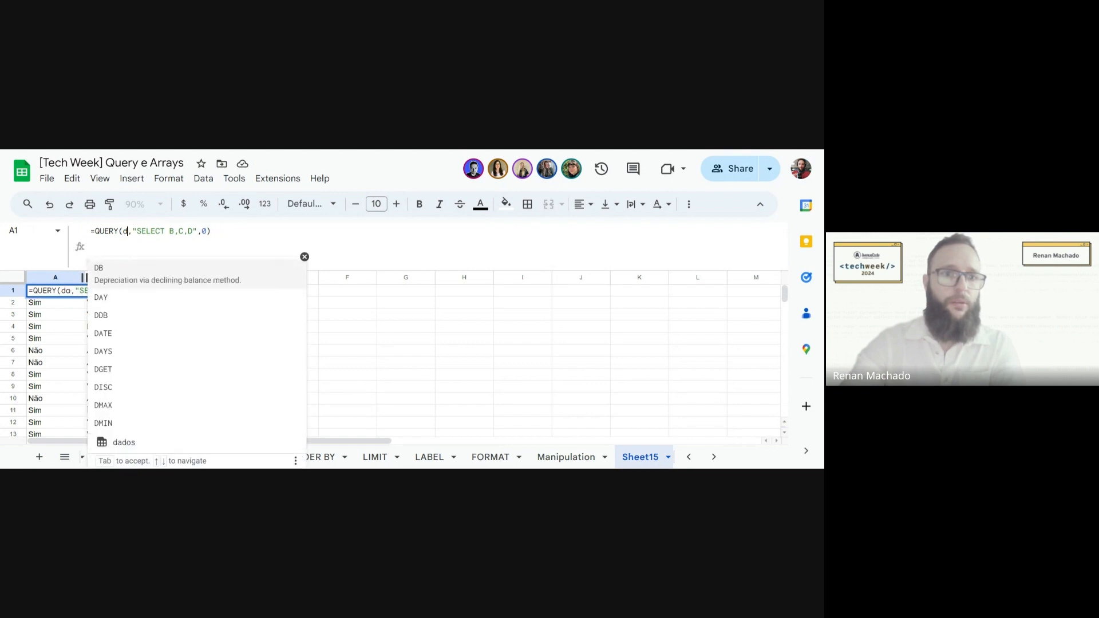
pyautogui.write('!A2')
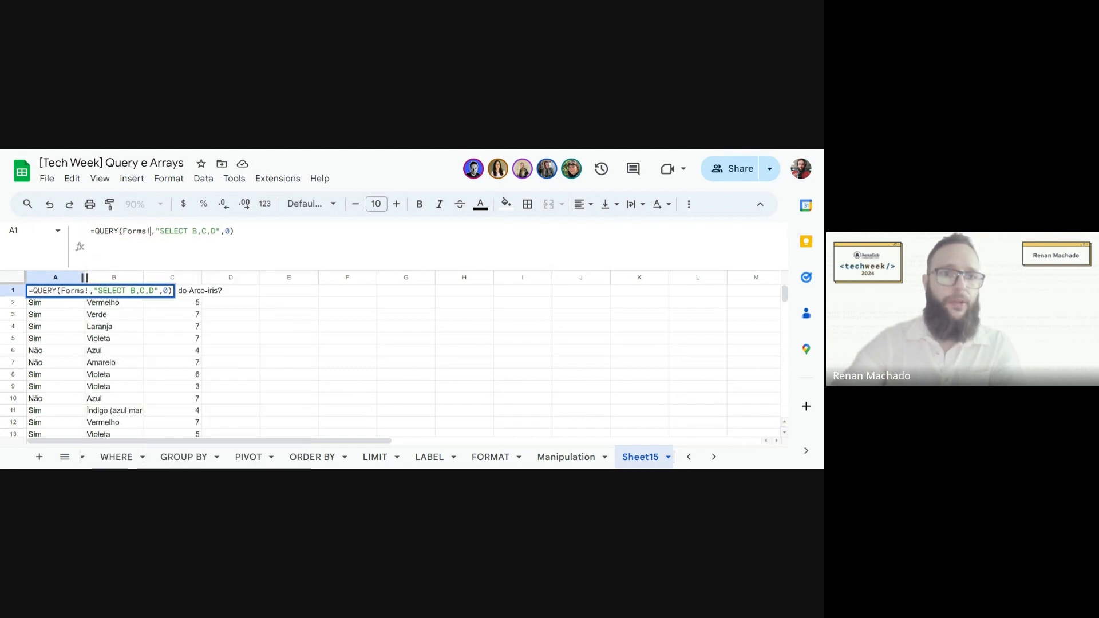
pyautogui.write(':')
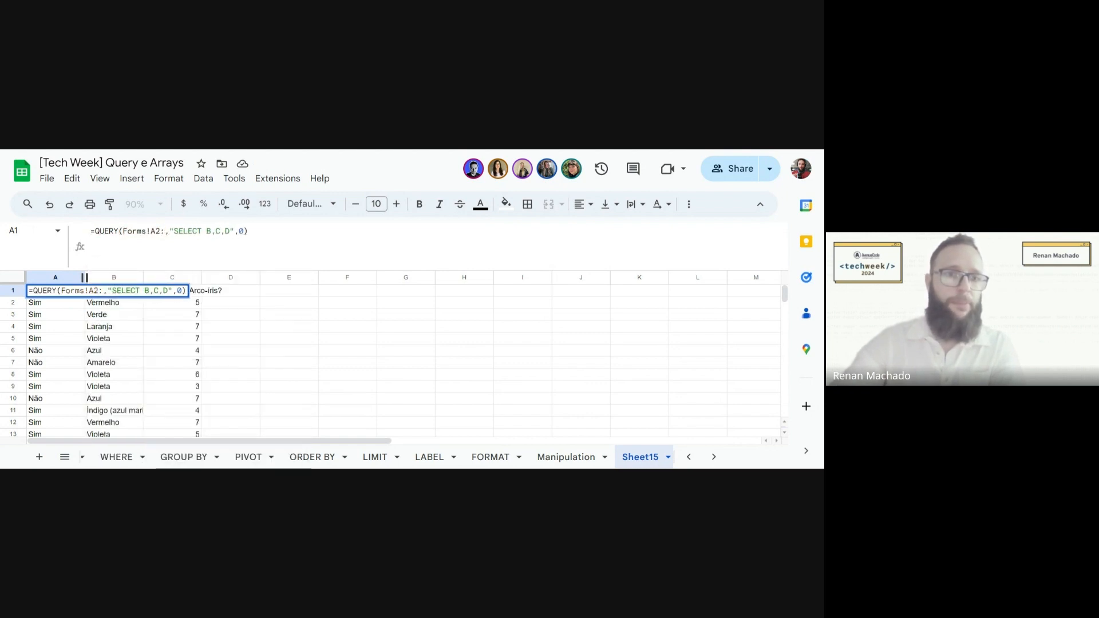
pyautogui.write('D')
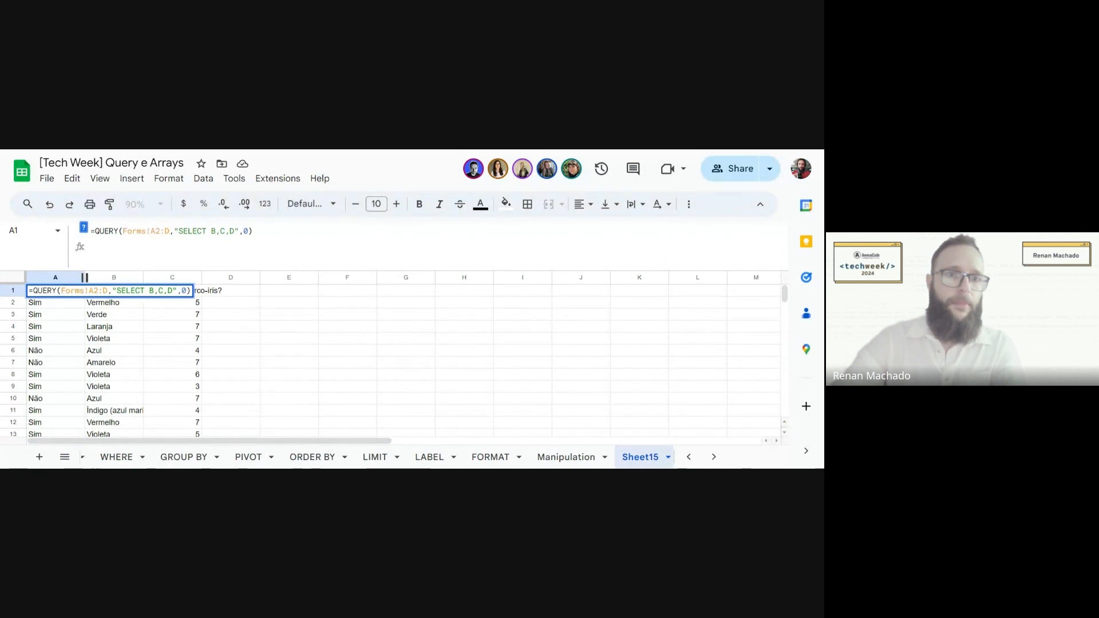
pyautogui.press('Return')
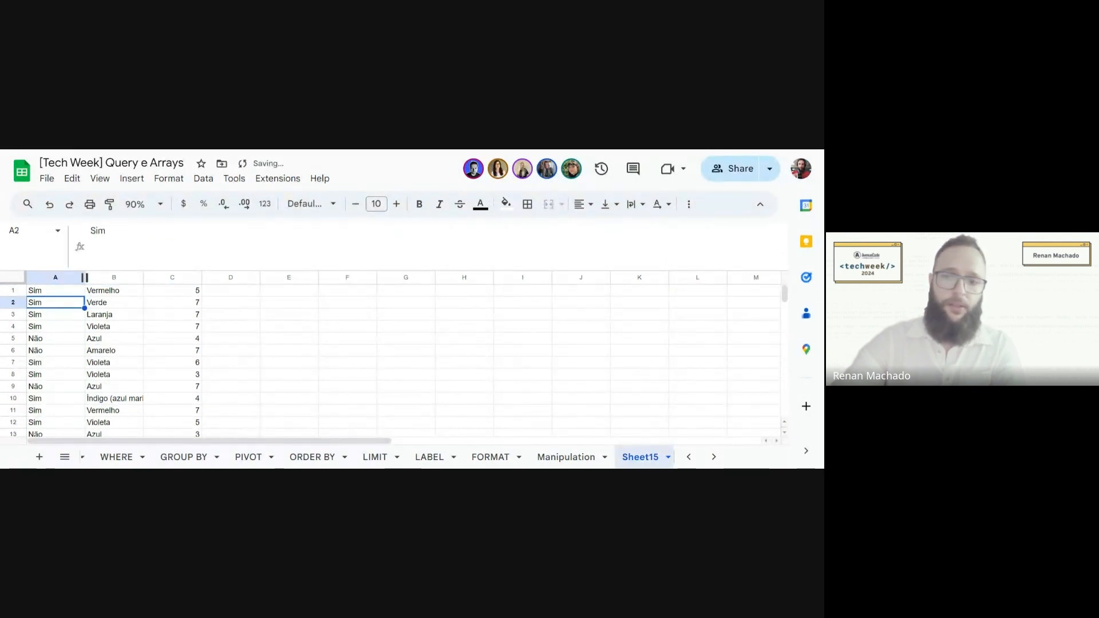
# - Change the A1 query's SELECT columns B,C,D to AVG(D)
pyautogui.press('Up')
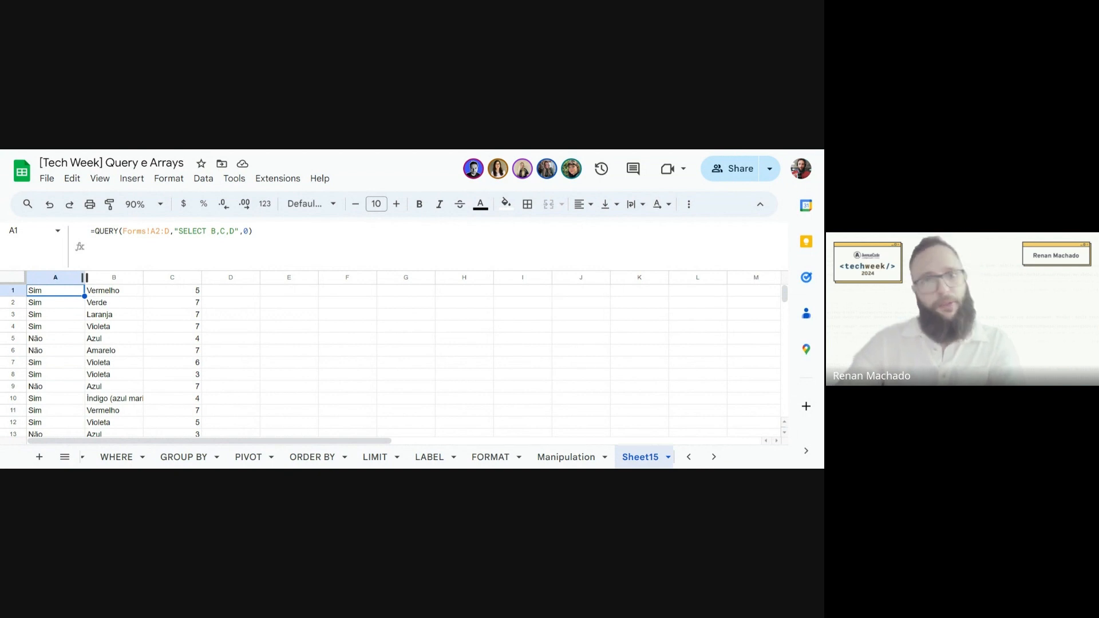
pyautogui.press('Return')
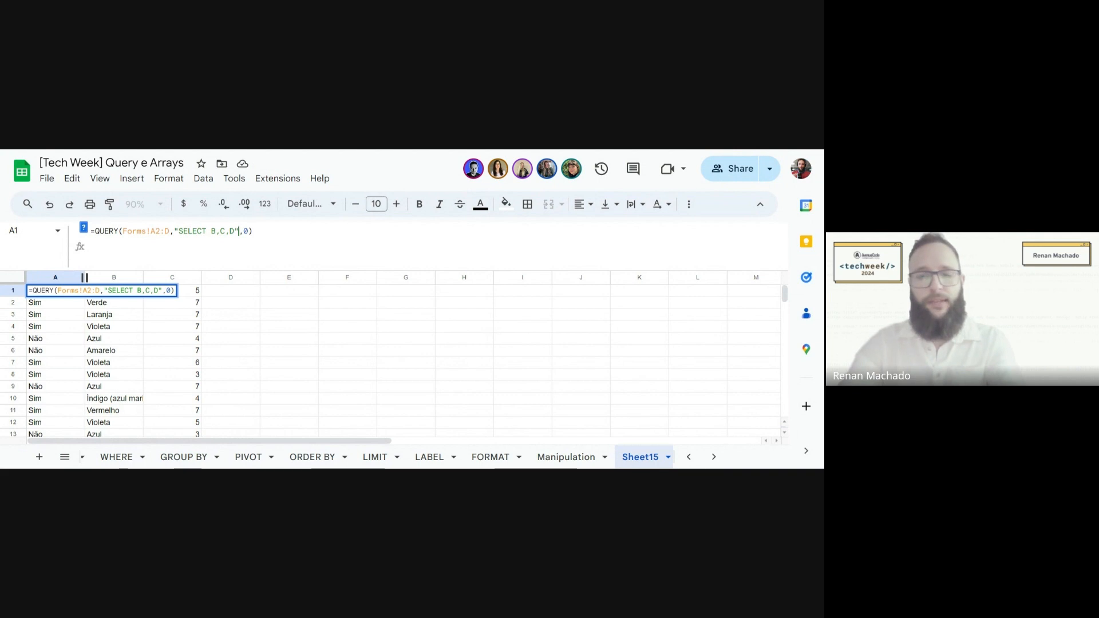
pyautogui.press('BackSpace')
pyautogui.press('BackSpace')
pyautogui.press('BackSpace')
pyautogui.press('BackSpace')
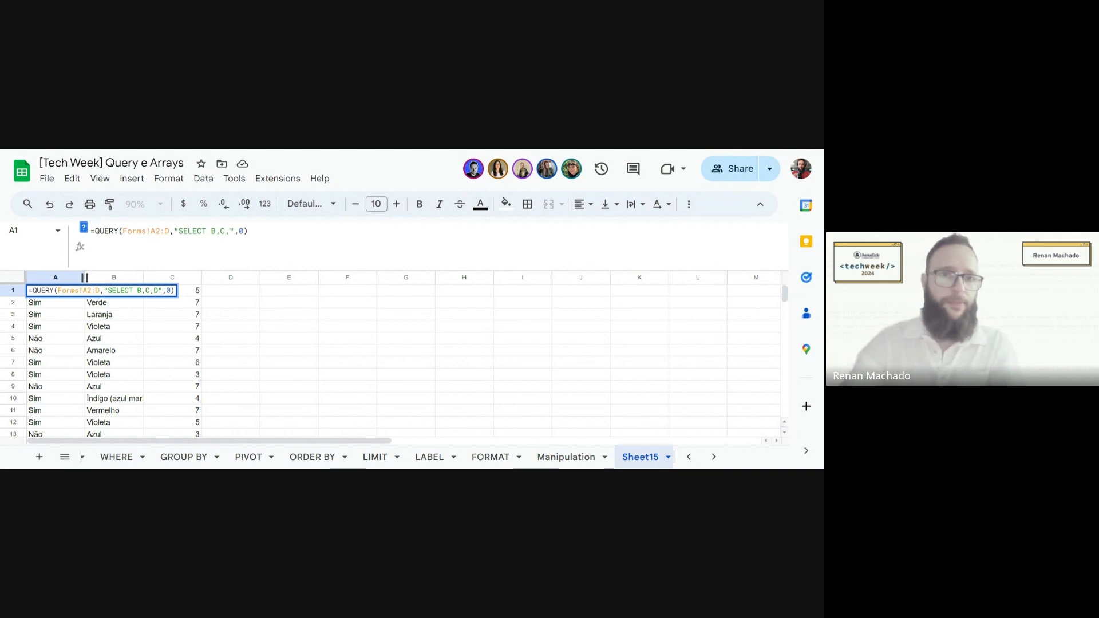
pyautogui.press('BackSpace')
pyautogui.write('AVG(')
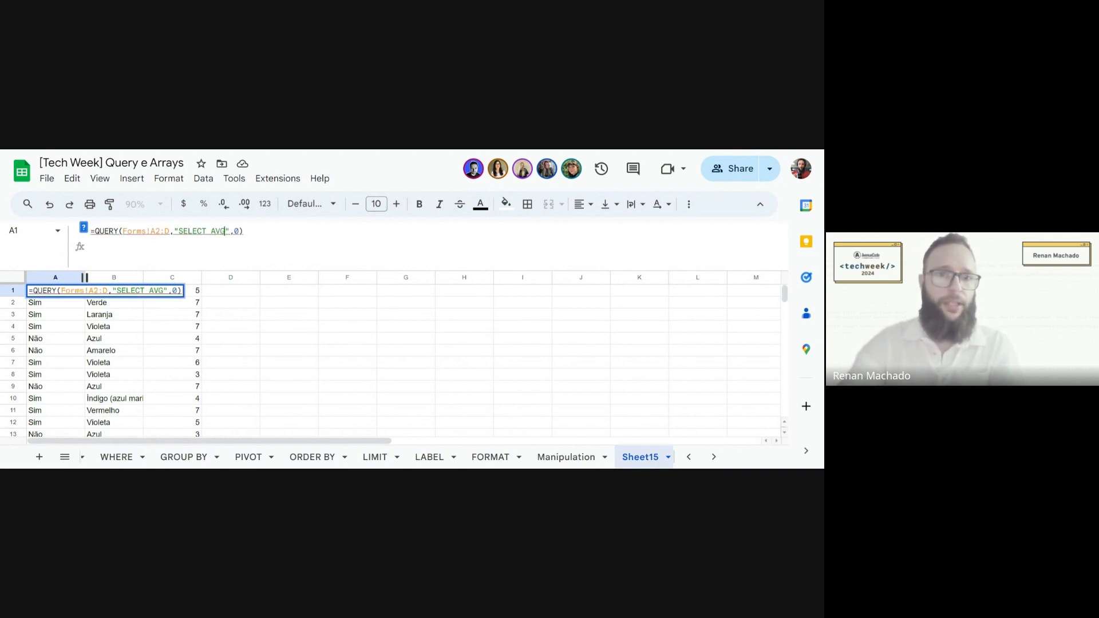
pyautogui.write('D)')
pyautogui.press('Return')
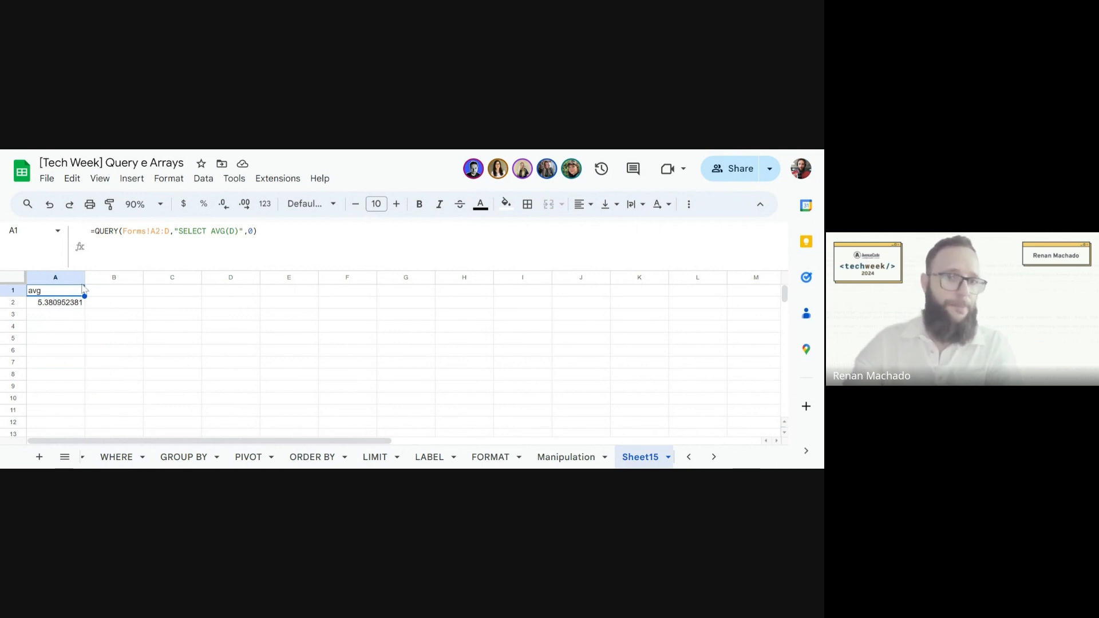
# - Append label AVG(D) '' after SELECT AVG(D) in the A1 query to give the average an empty header
pyautogui.click(239, 231)
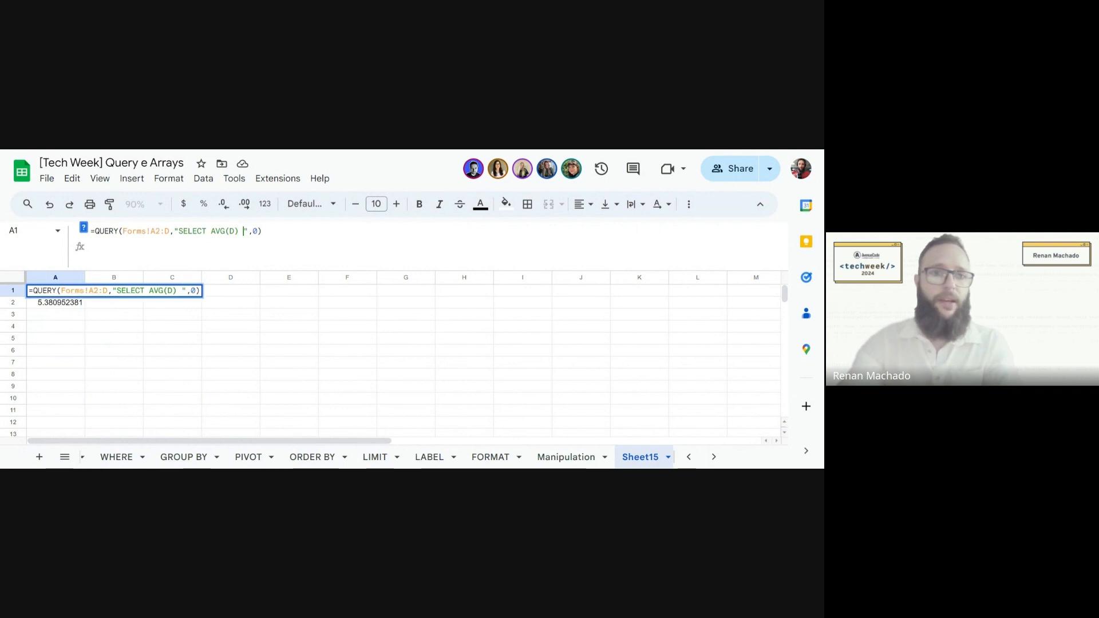
pyautogui.write('la')
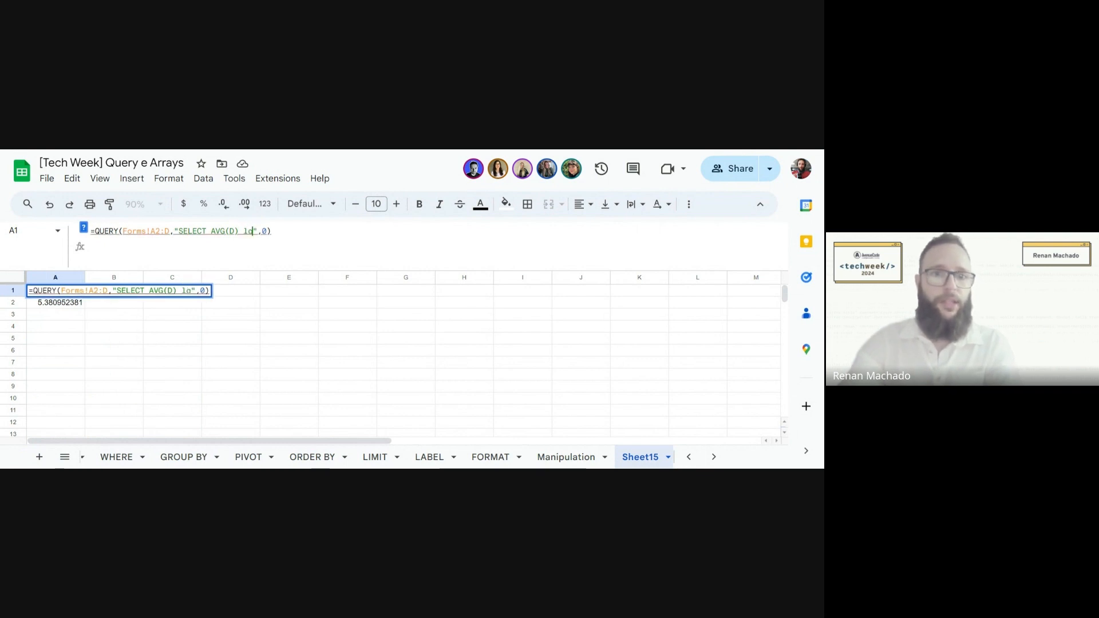
pyautogui.write('bel ')
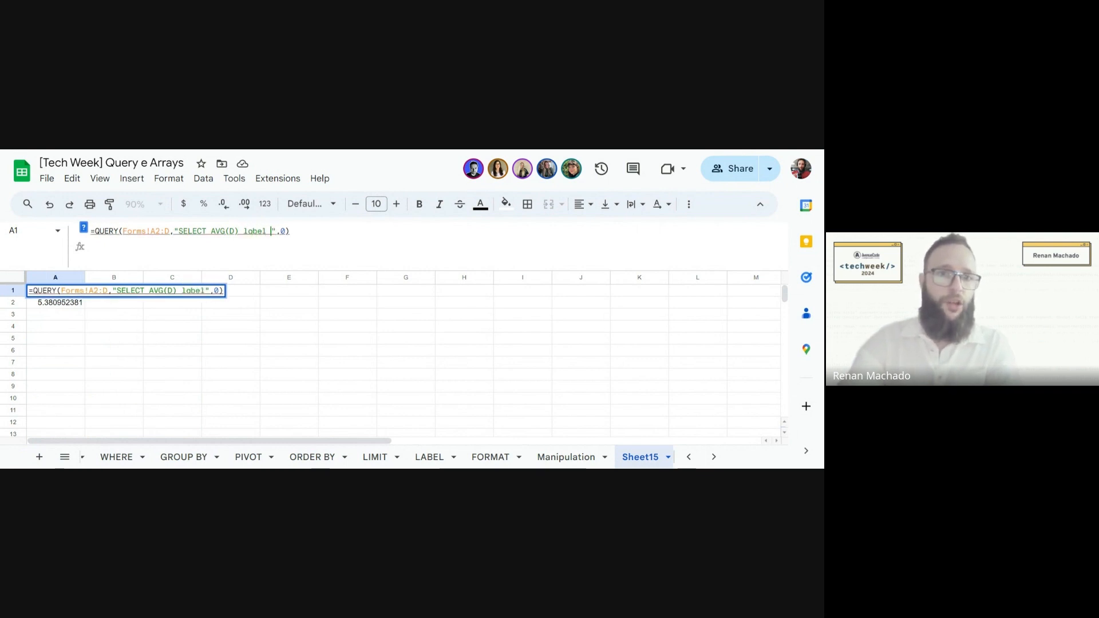
pyautogui.write('AVG(D)')
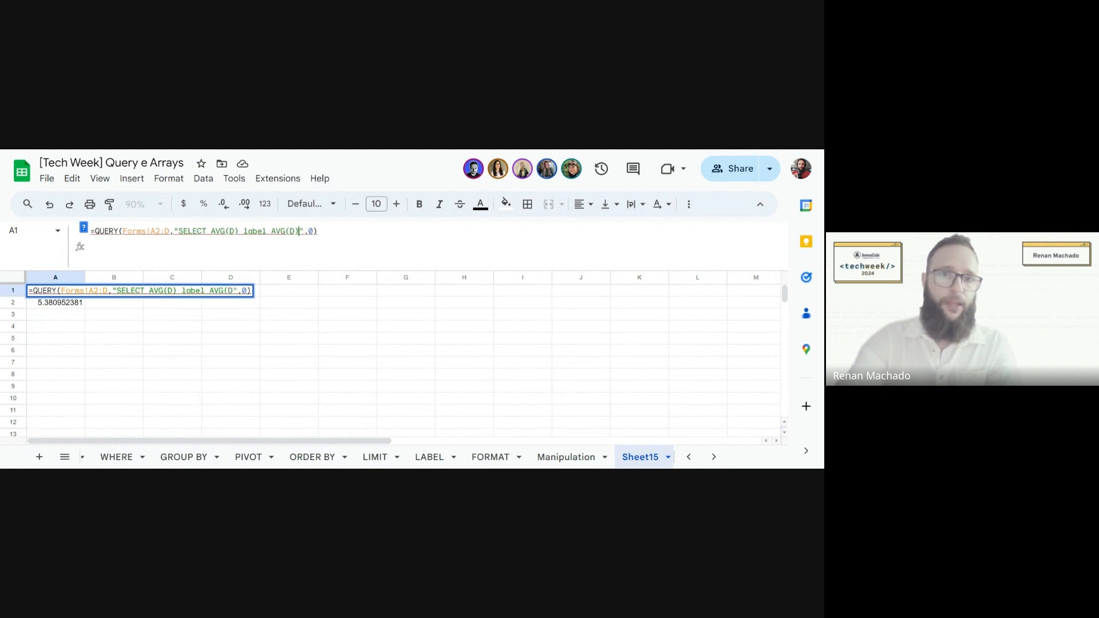
pyautogui.write(" ''")
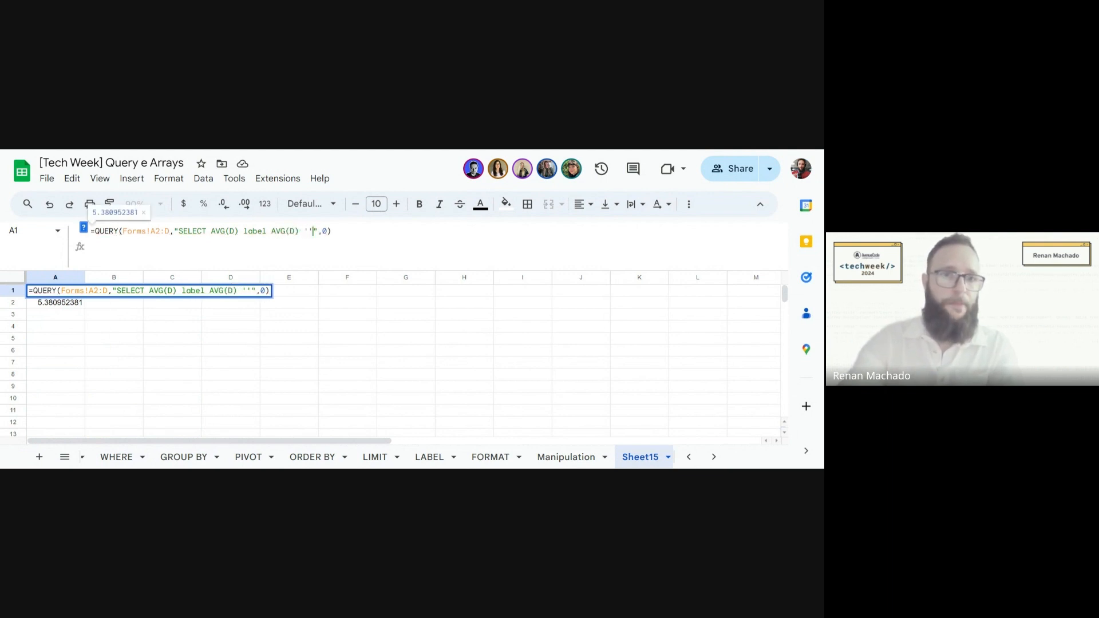
pyautogui.press('Return')
pyautogui.click(56, 291)
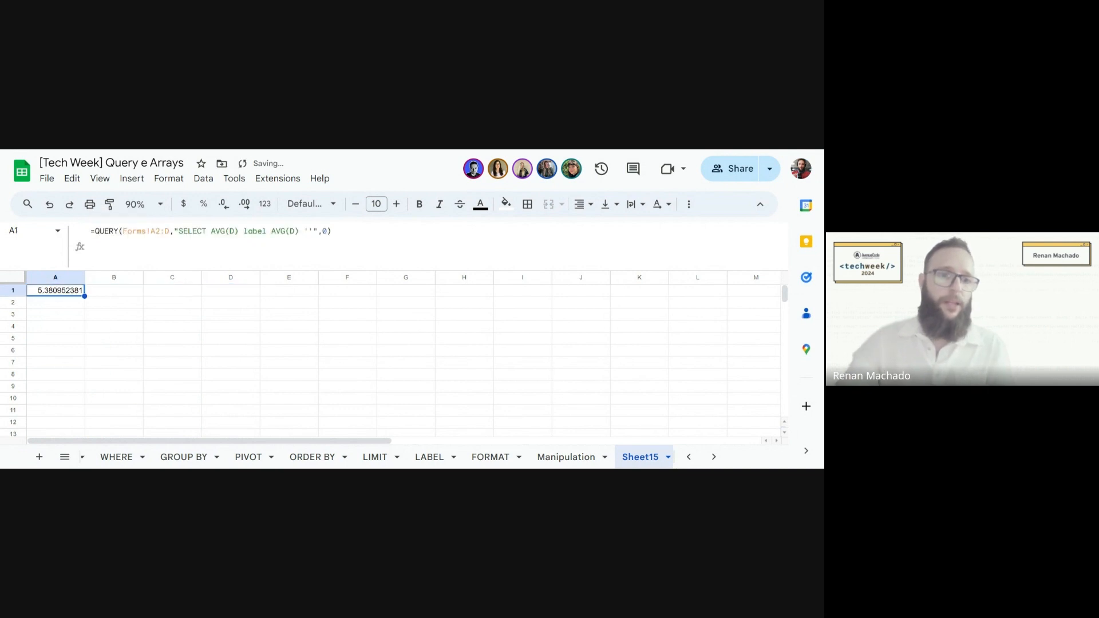